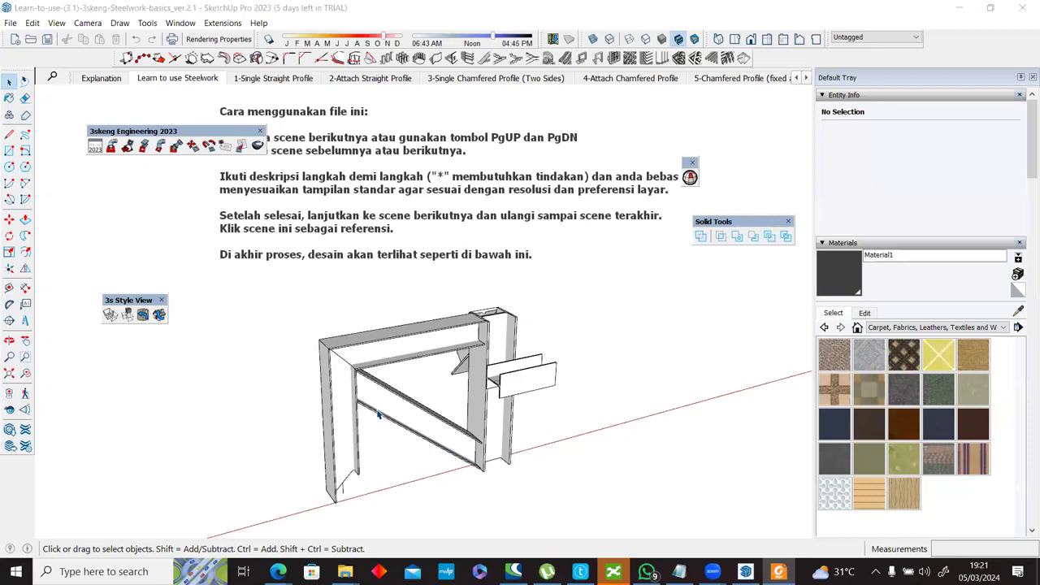
# Step: Examine the members and joints of the sample steel frame from several sides, and restore the Learn to use Steelwork scene
pyautogui.click(403, 351)
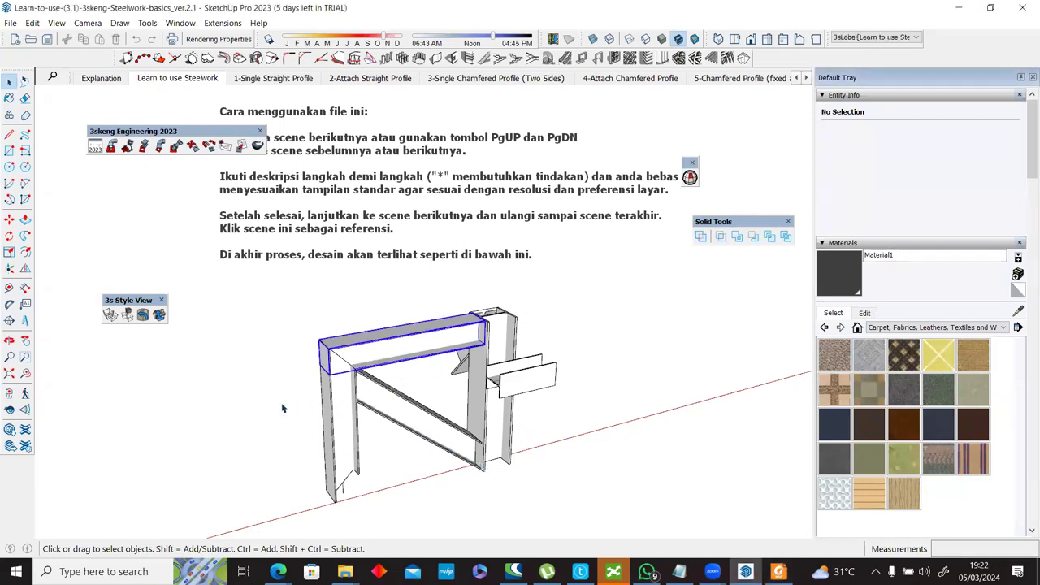
pyautogui.click(343, 410)
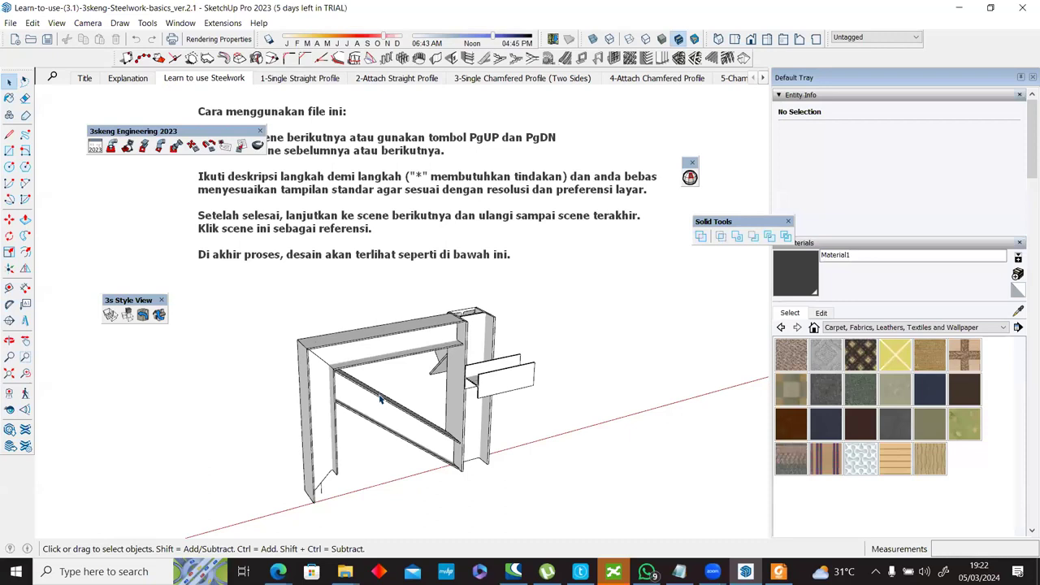
pyautogui.click(526, 367)
pyautogui.click(588, 346)
pyautogui.moveTo(264, 286); pyautogui.dragTo(571, 506)
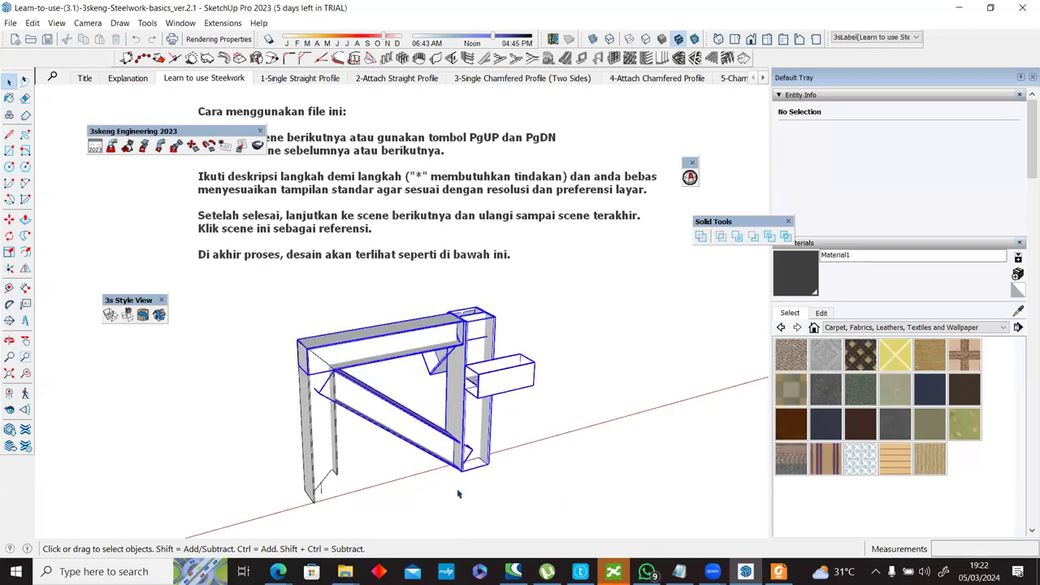
pyautogui.scroll(3, 344, 386)
pyautogui.moveTo(344, 386); pyautogui.dragTo(691, 332, button='middle')
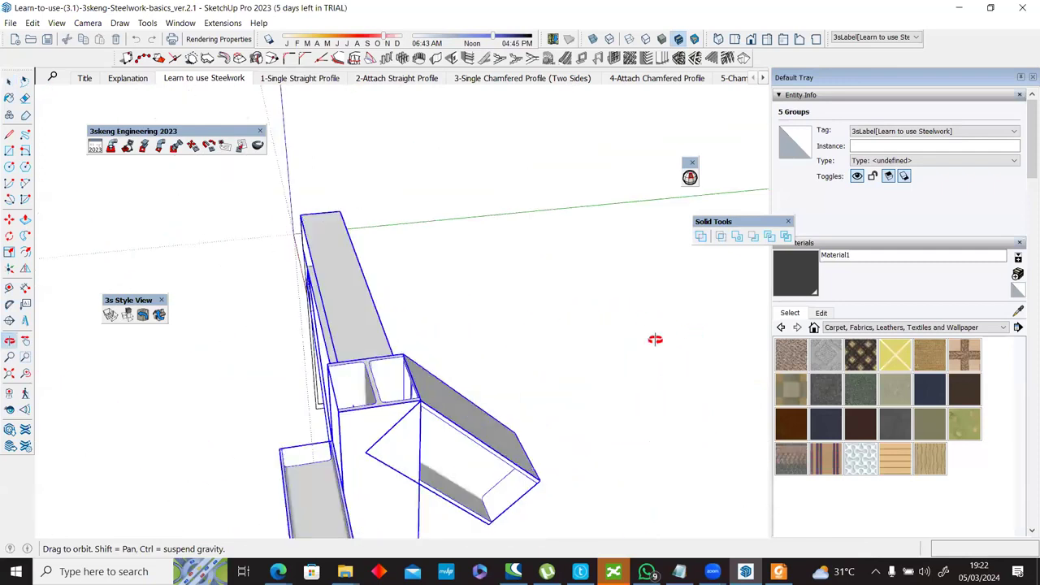
pyautogui.moveTo(202, 301); pyautogui.dragTo(422, 229, button='middle')
pyautogui.moveTo(396, 180); pyautogui.dragTo(387, 220, button='middle')
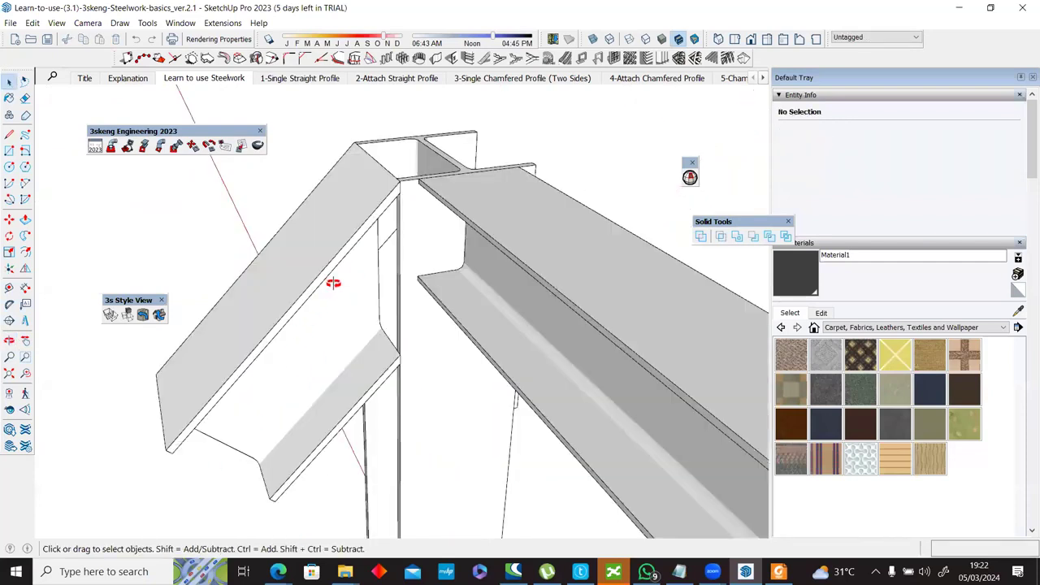
pyautogui.moveTo(334, 284); pyautogui.dragTo(171, 269, button='middle')
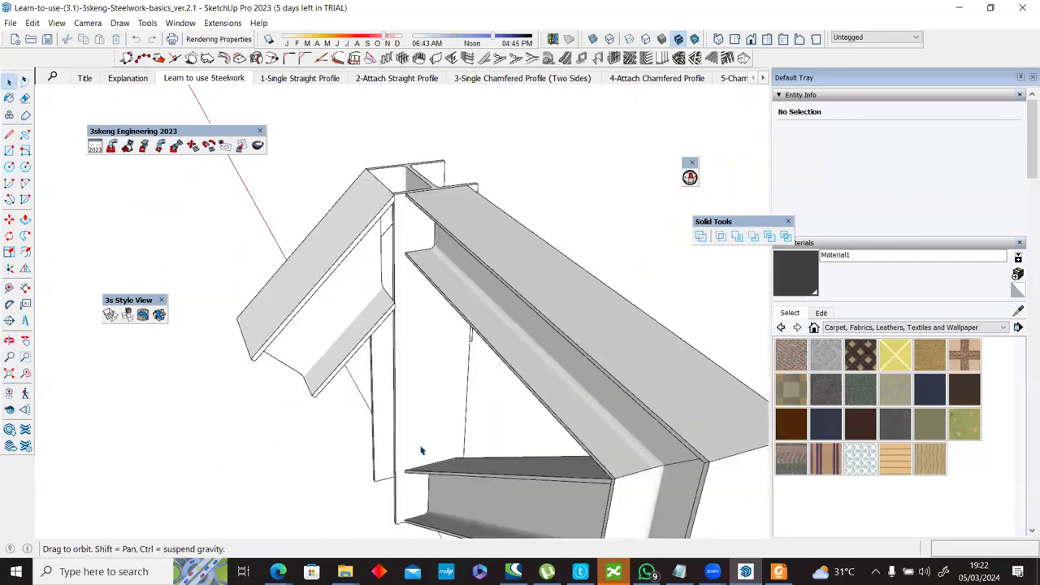
pyautogui.moveTo(248, 362); pyautogui.dragTo(204, 453, button='middle')
pyautogui.moveTo(163, 420); pyautogui.dragTo(181, 379, button='middle')
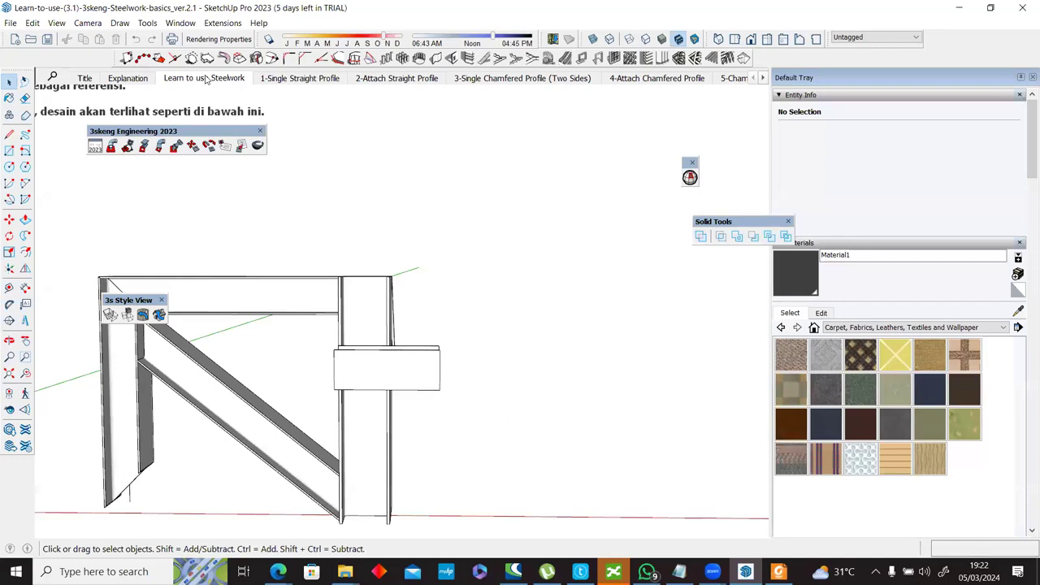
pyautogui.click(206, 78)
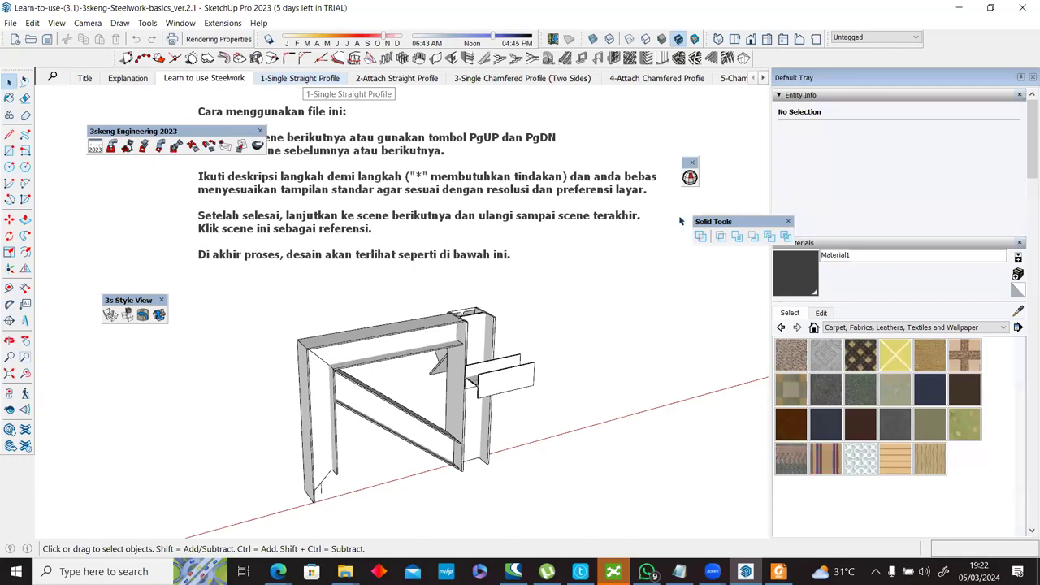
# Step: Switch to the 1-Single Straight Profile scene and move the 3skeng Engineering and 3s Style View toolbars closer together, clear of the drawing area
pyautogui.click(303, 79)
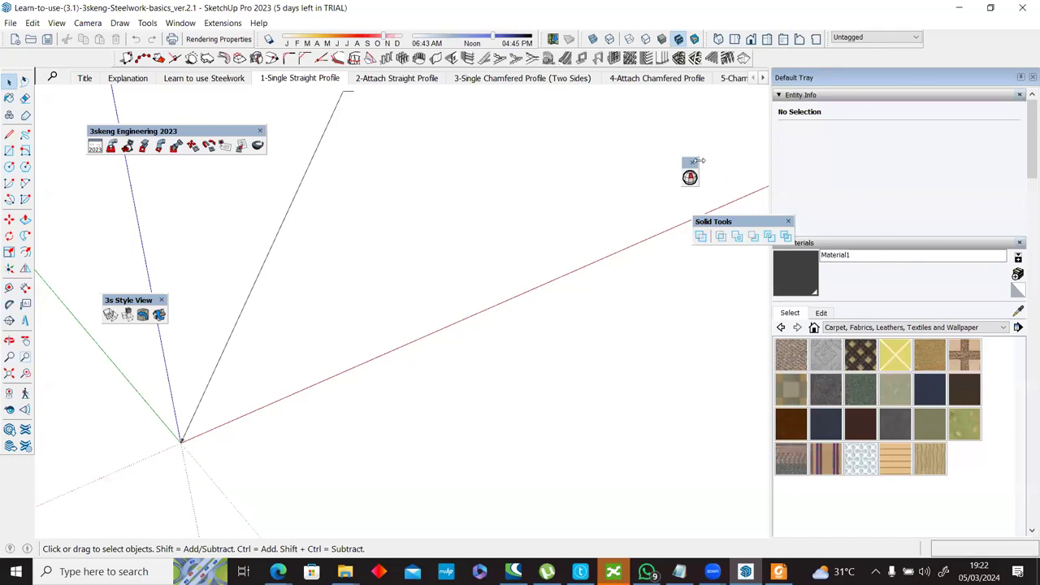
pyautogui.moveTo(119, 132); pyautogui.dragTo(182, 154)
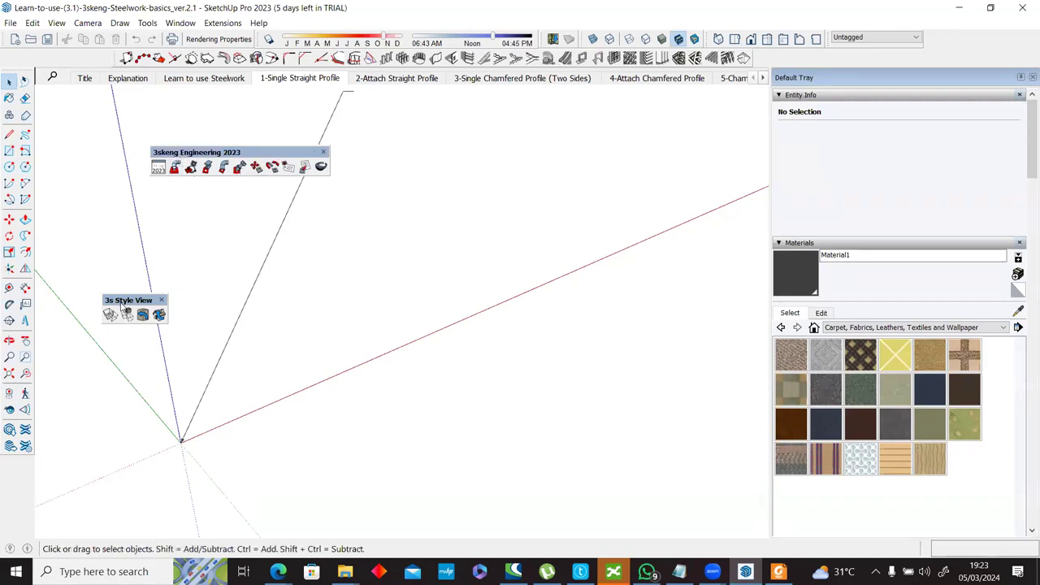
pyautogui.moveTo(108, 156); pyautogui.dragTo(109, 156)
pyautogui.moveTo(193, 155); pyautogui.dragTo(120, 113)
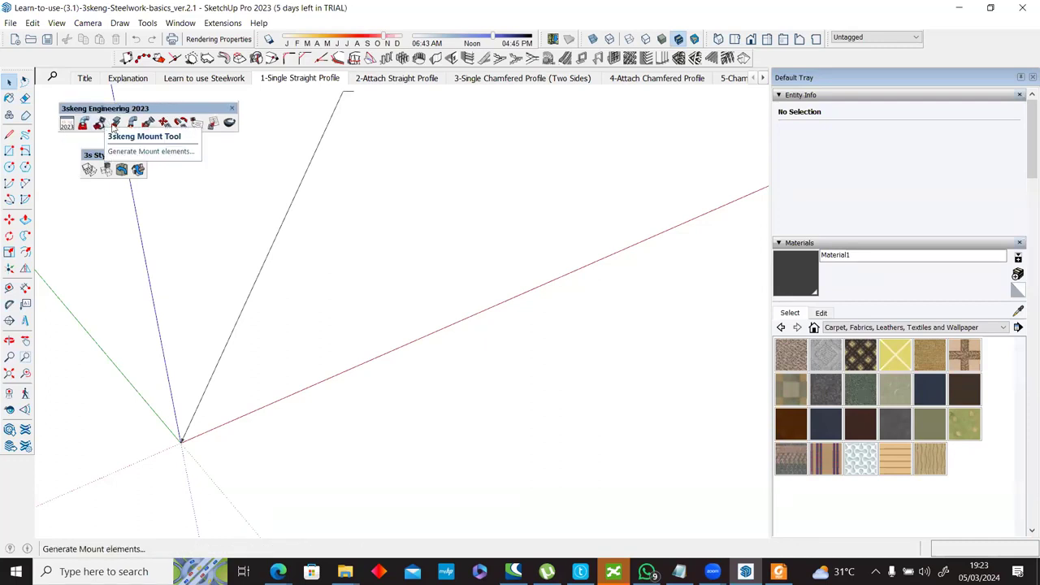
# Step: Start the 3skeng Mount Tool and browse the I-Section and C-Section standards in its library
pyautogui.click(99, 122)
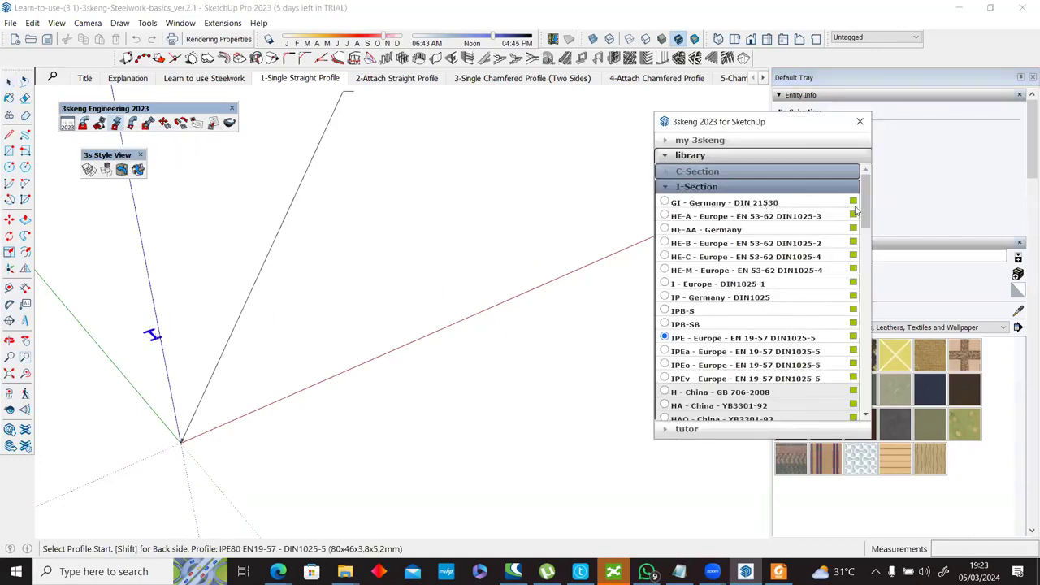
pyautogui.scroll(-10, 867, 262)
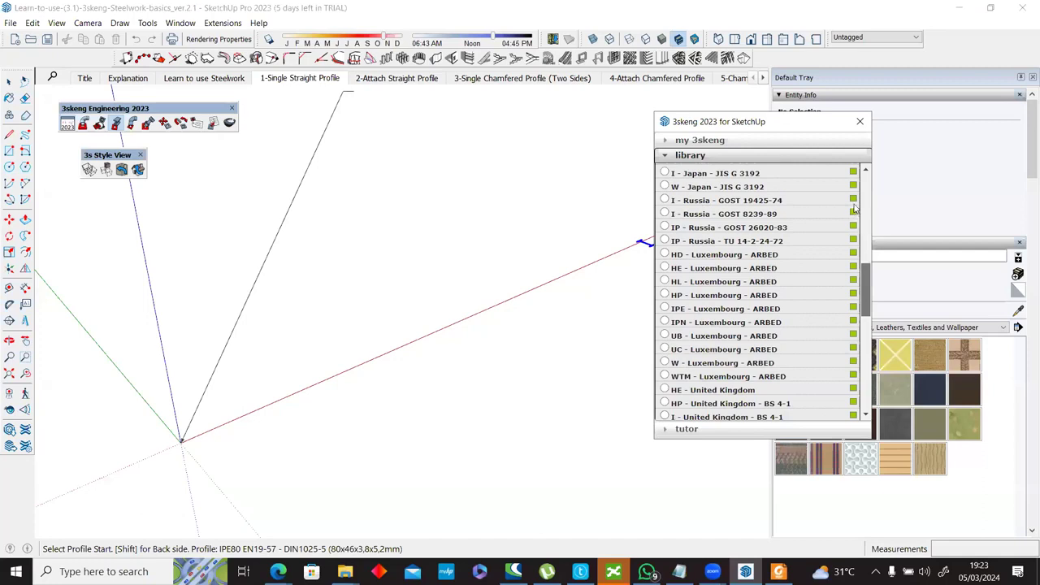
pyautogui.scroll(10, 687, 174)
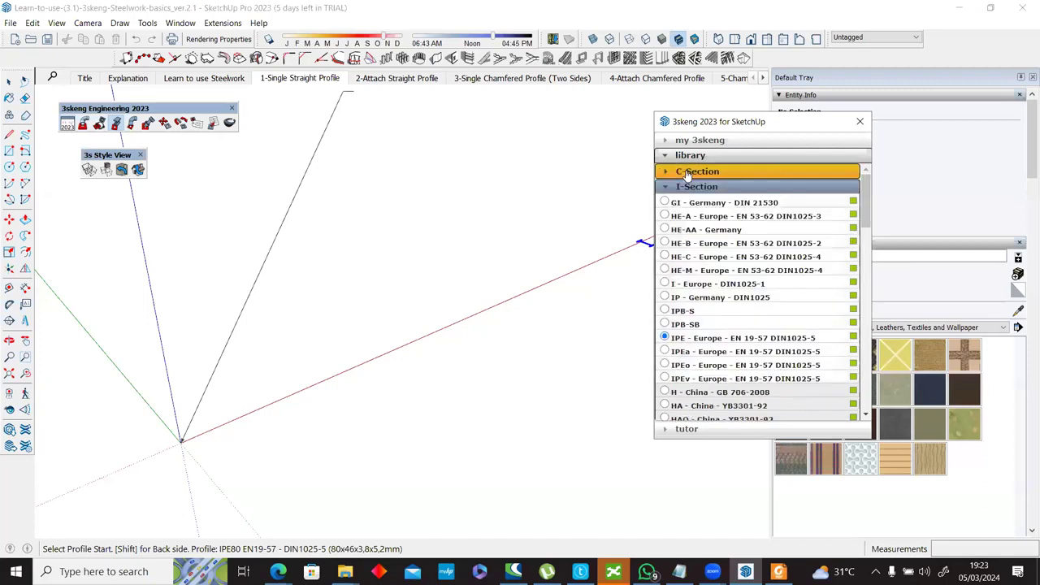
pyautogui.click(686, 171)
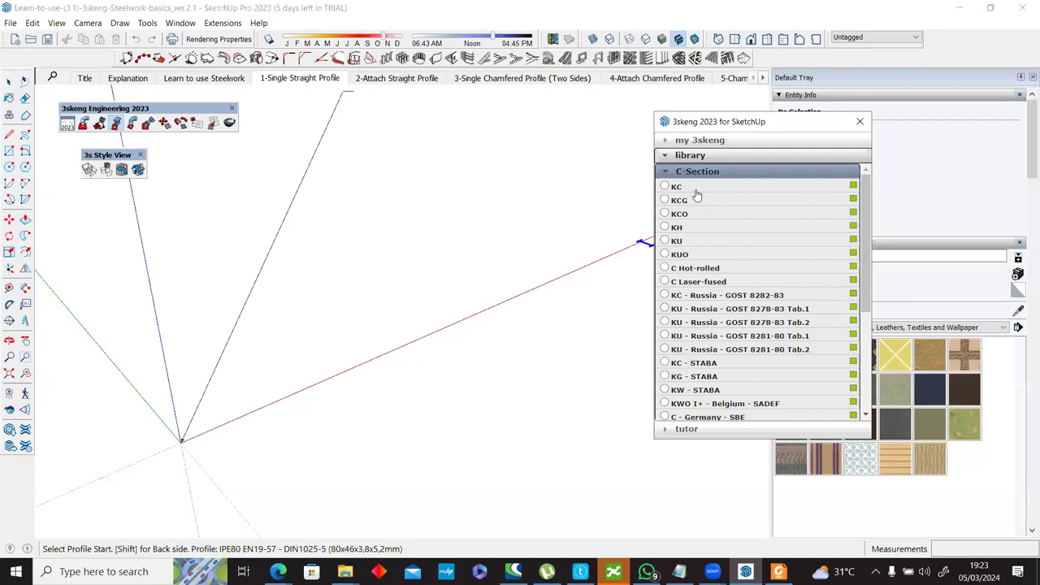
pyautogui.click(692, 172)
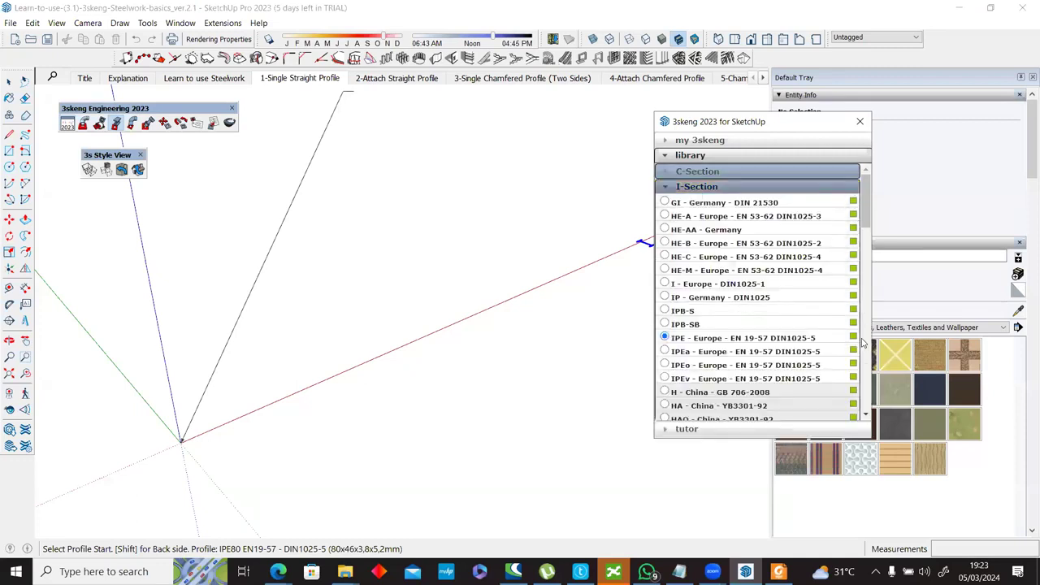
# Step: Browse the L-Section, Square Section and Rectangular Section standards in the profile library
pyautogui.scroll(-5, 863, 343)
pyautogui.scroll(-1, 868, 254)
pyautogui.scroll(-5, 868, 307)
pyautogui.scroll(5, 868, 307)
pyautogui.scroll(1, 703, 324)
pyautogui.scroll(-5, 704, 323)
pyautogui.click(703, 323)
pyautogui.scroll(-3, 703, 324)
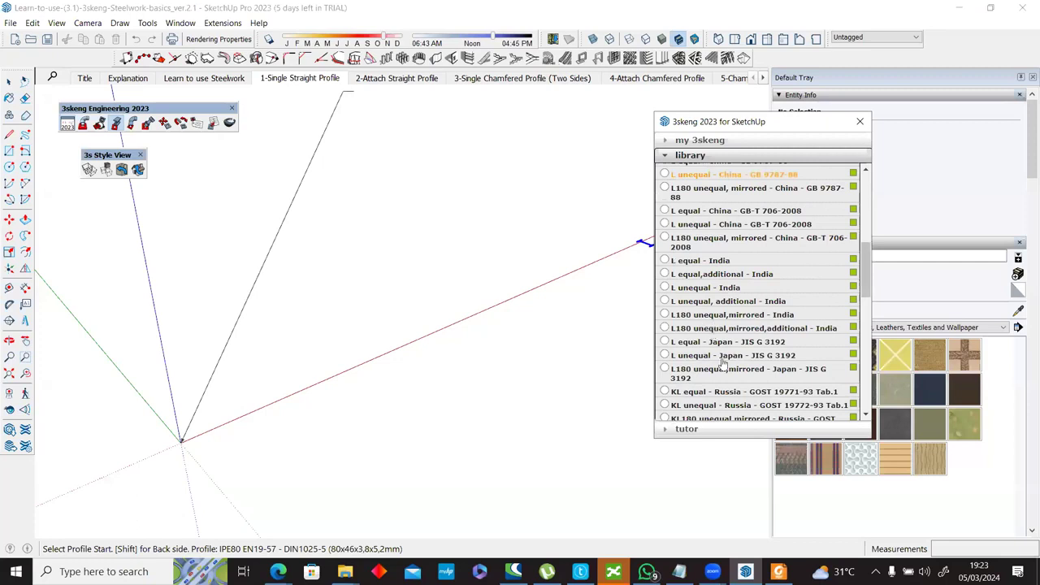
pyautogui.scroll(-10, 721, 361)
pyautogui.click(720, 355)
pyautogui.click(720, 354)
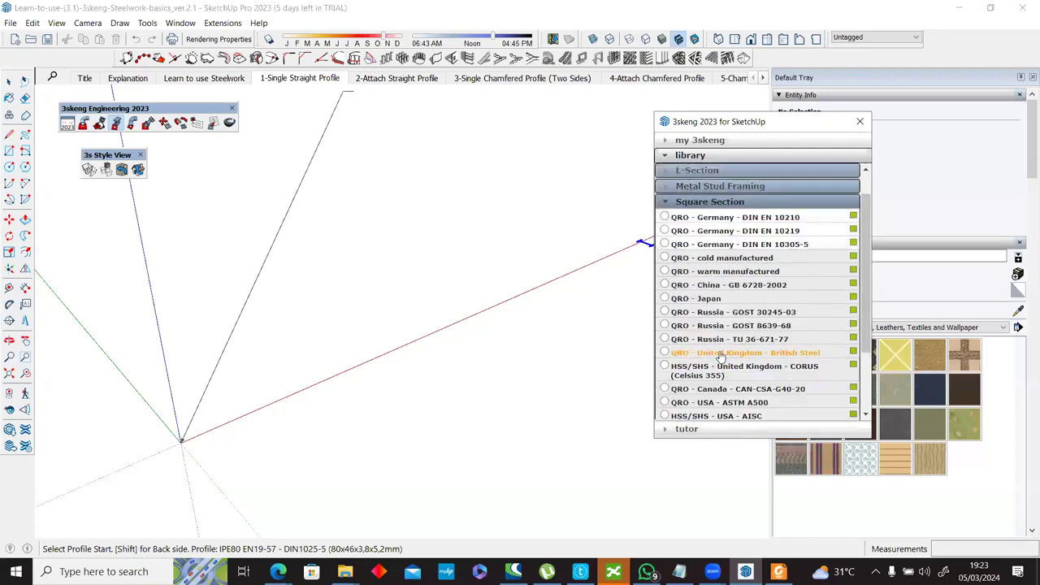
pyautogui.scroll(-3, 715, 367)
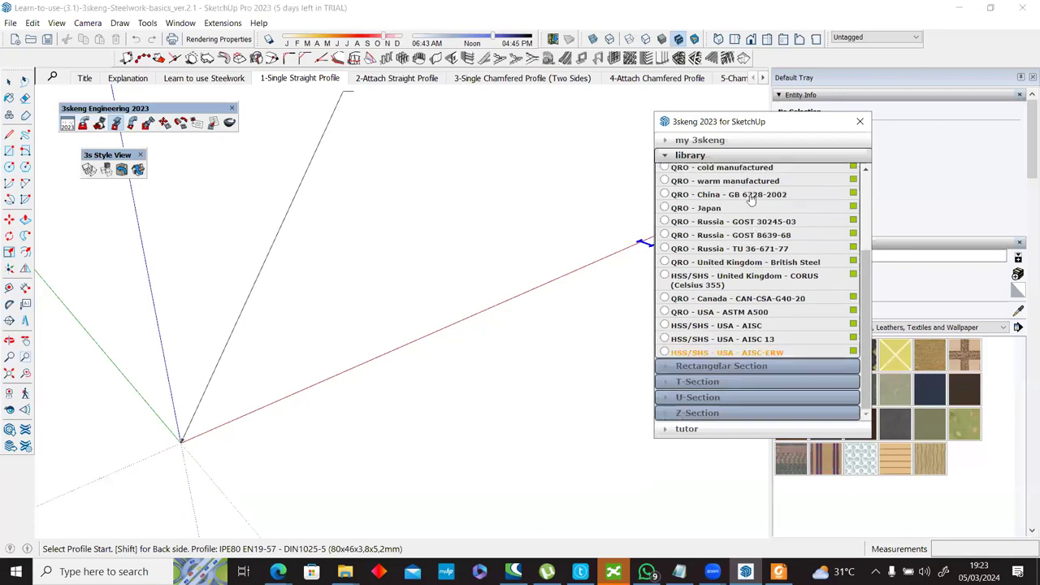
pyautogui.click(725, 325)
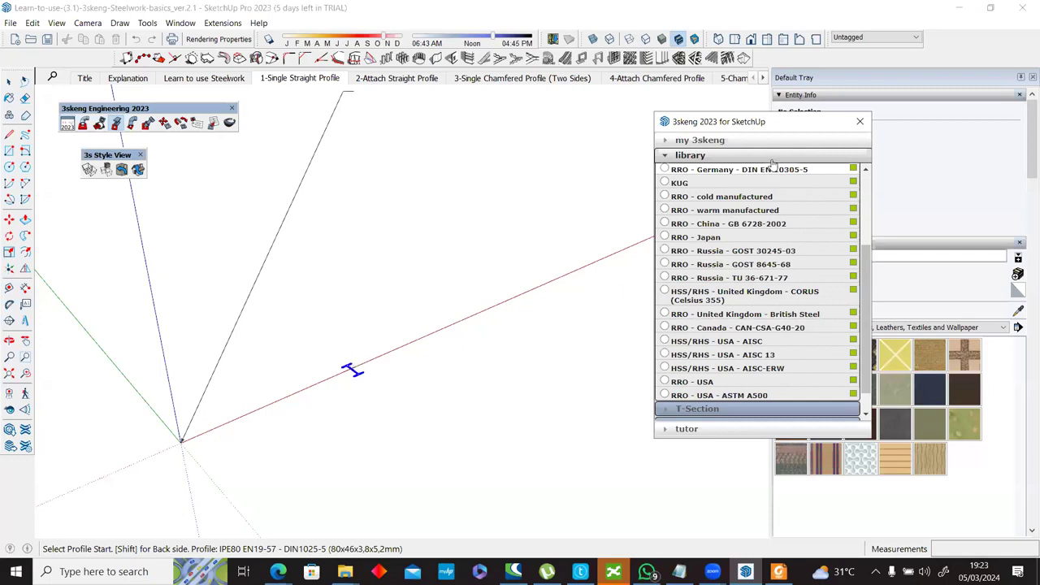
# Step: Choose the MT - USA - AISC profile from the T-Section group of the library
pyautogui.scroll(3, 772, 171)
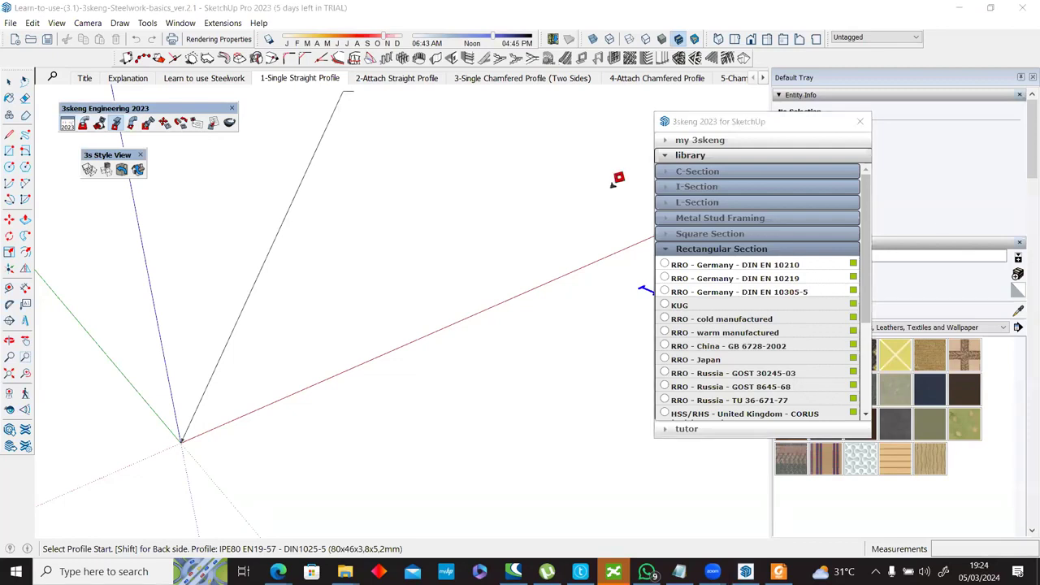
pyautogui.click(675, 250)
pyautogui.click(689, 266)
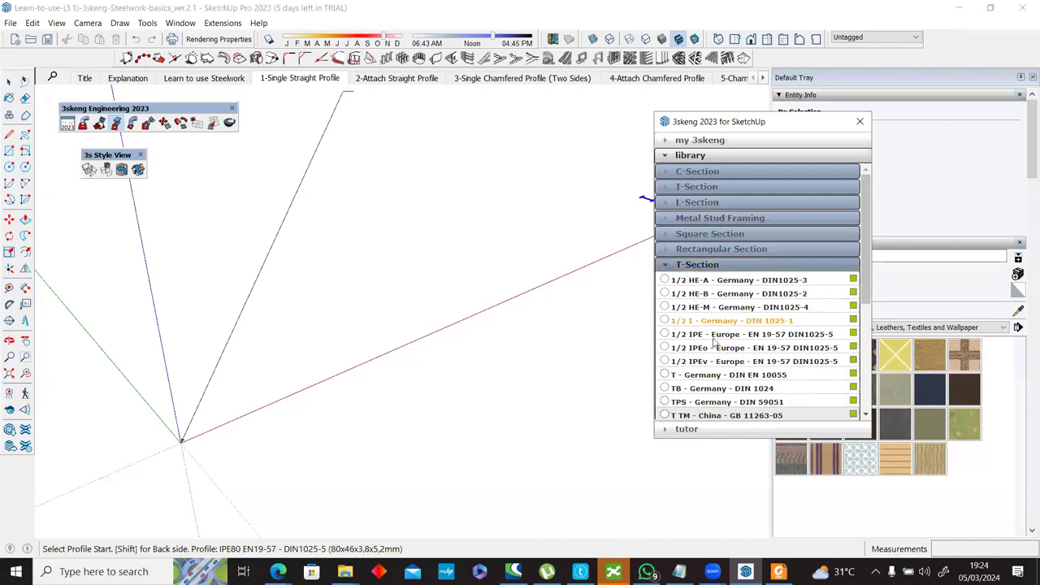
pyautogui.scroll(-5, 715, 346)
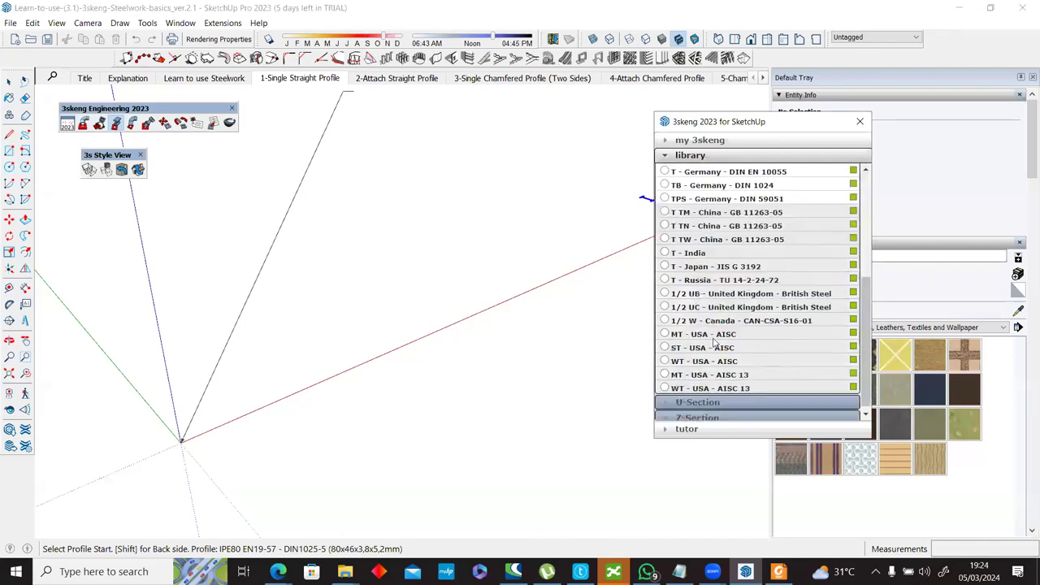
pyautogui.click(665, 334)
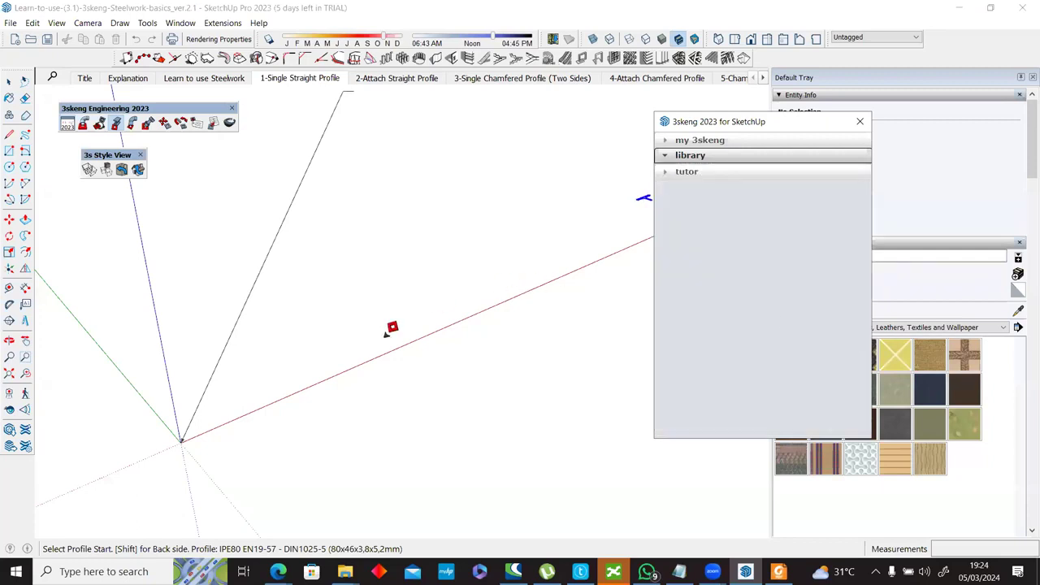
# Step: Try other T-Section standards, including MT - USA - AISC 13 and T TM - China - GB 11263-05
pyautogui.scroll(2, 282, 396)
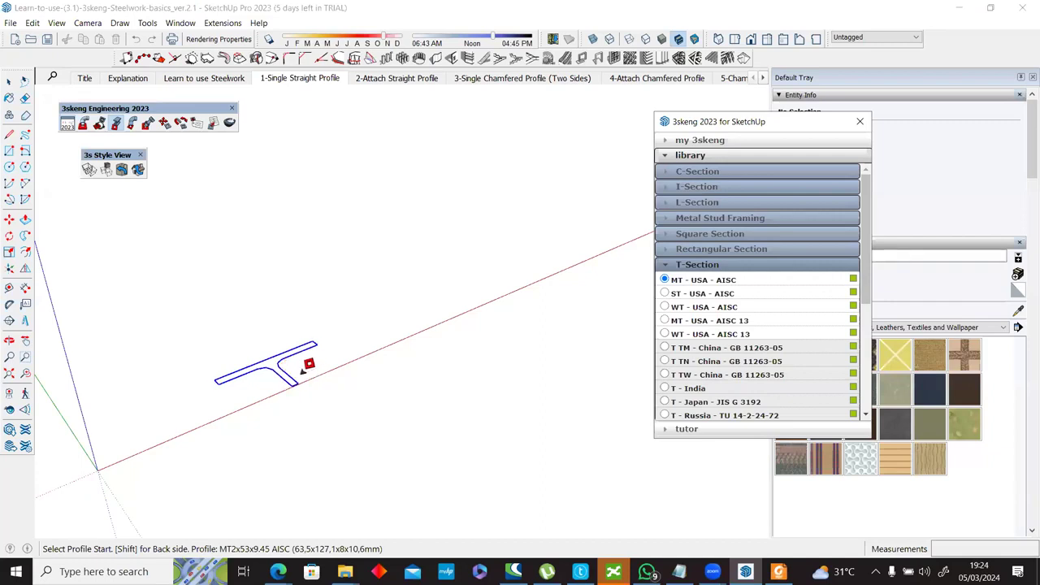
pyautogui.click(665, 293)
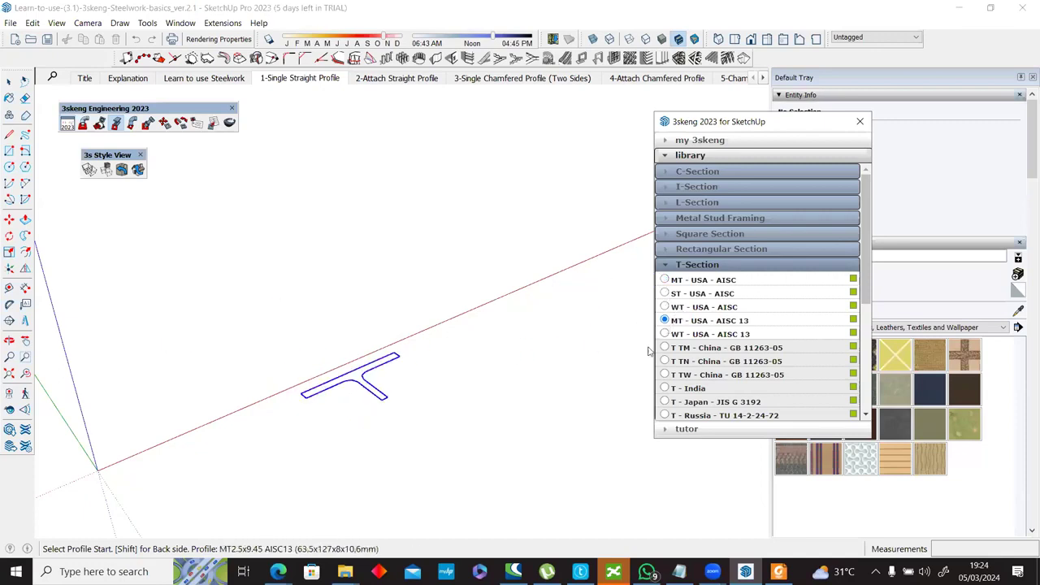
pyautogui.click(664, 348)
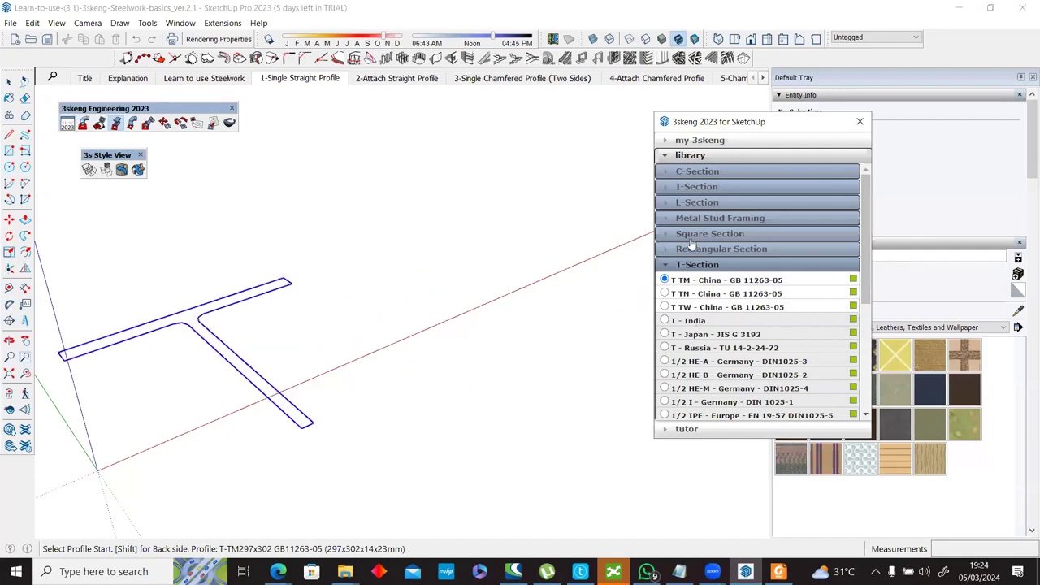
# Step: Look through the L-Section group and try the HGZ - China - YB3301-92 profile from the I-Section group
pyautogui.click(678, 205)
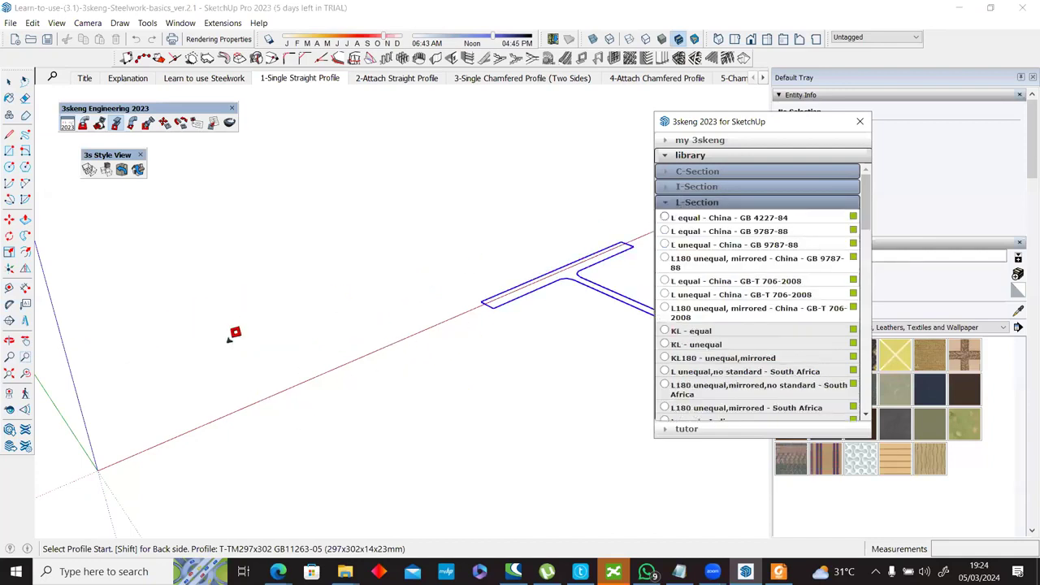
pyautogui.click(683, 187)
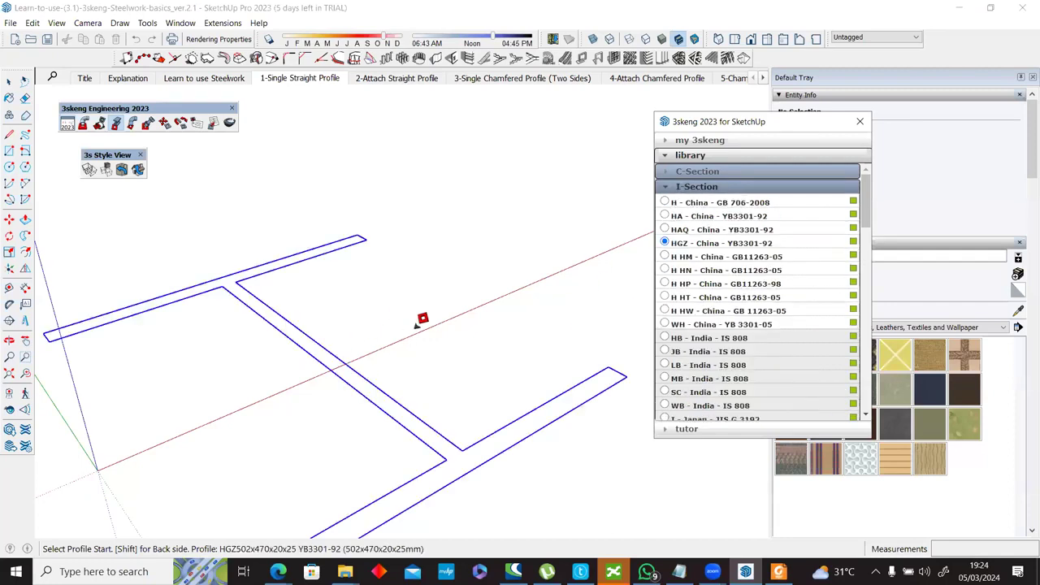
pyautogui.click(671, 192)
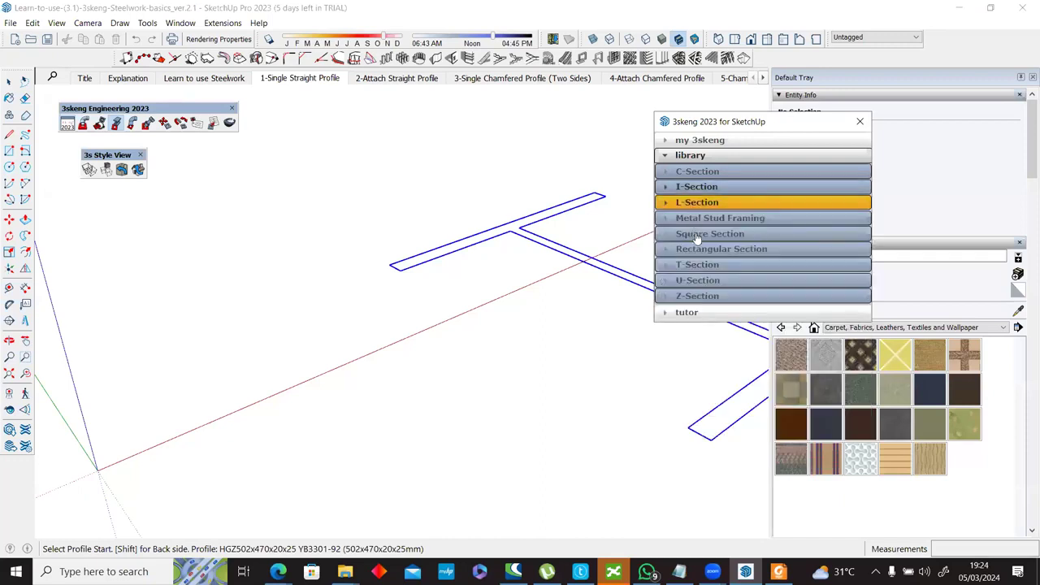
# Step: Choose the T-Section profile MT - USA - AISC for mounting and restore the 1-Single Straight Profile scene view
pyautogui.click(698, 265)
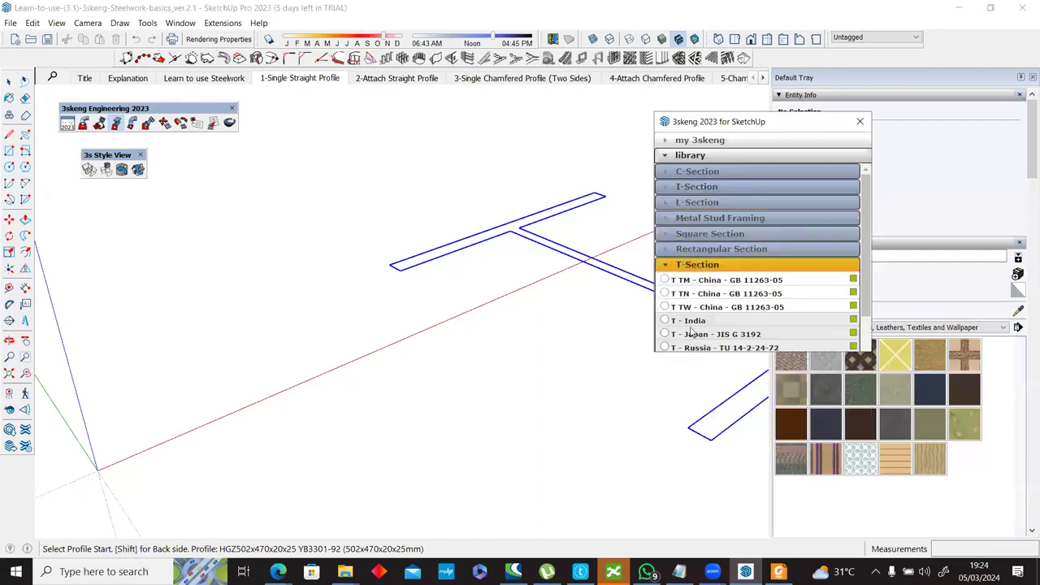
pyautogui.scroll(-6, 699, 302)
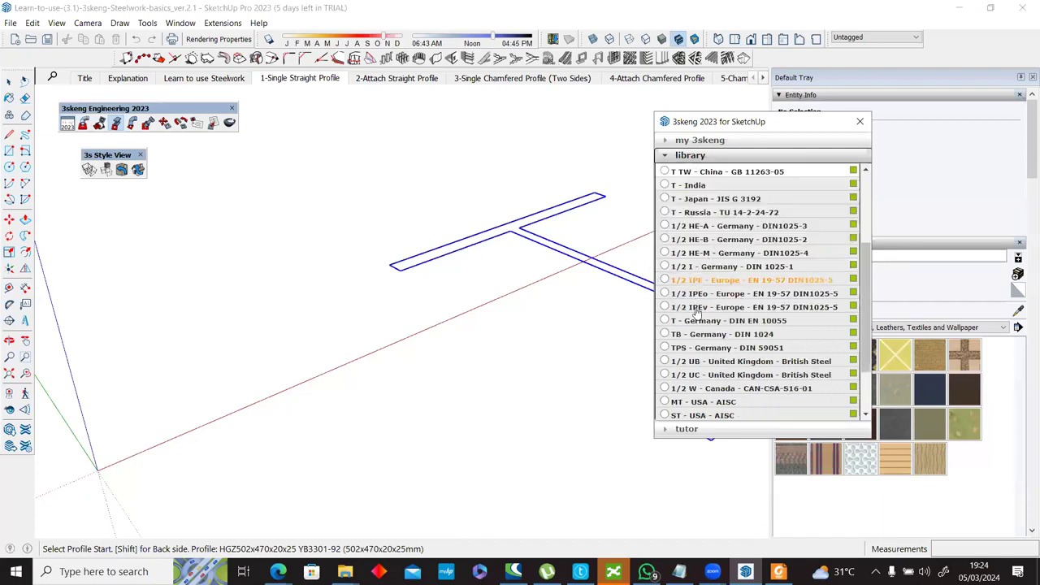
pyautogui.scroll(-1, 699, 332)
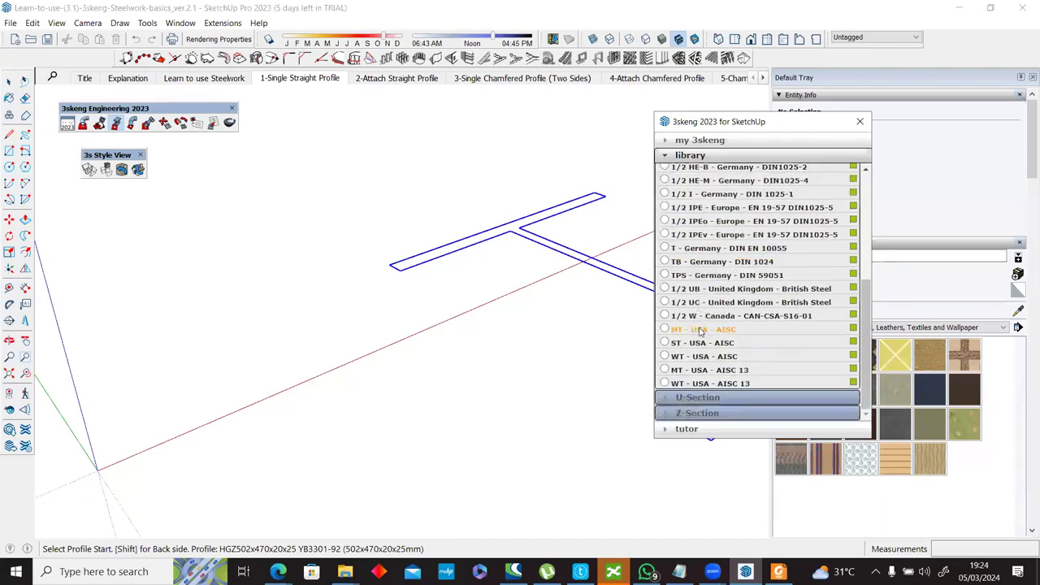
pyautogui.click(700, 330)
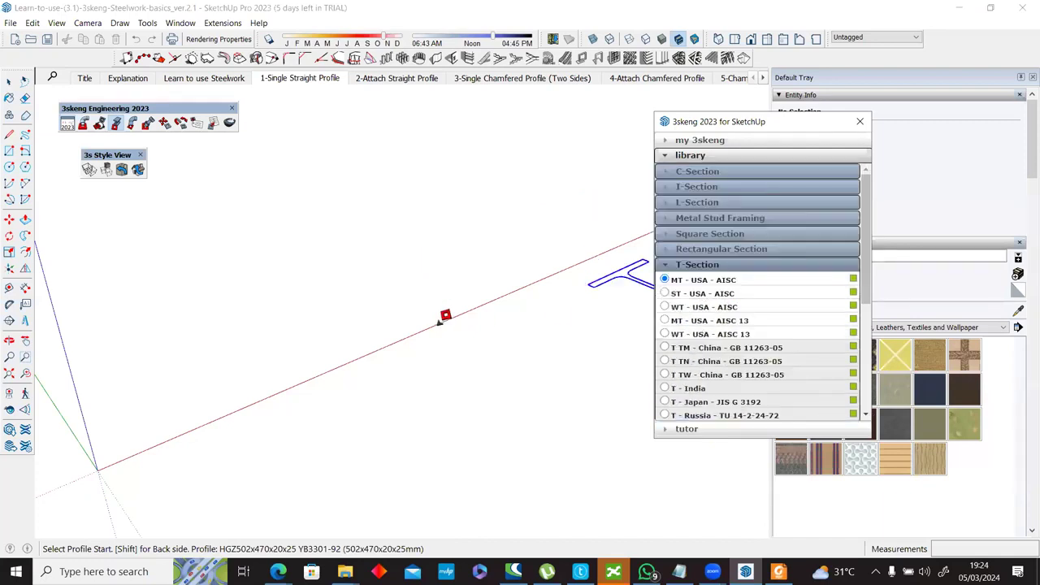
pyautogui.click(298, 79)
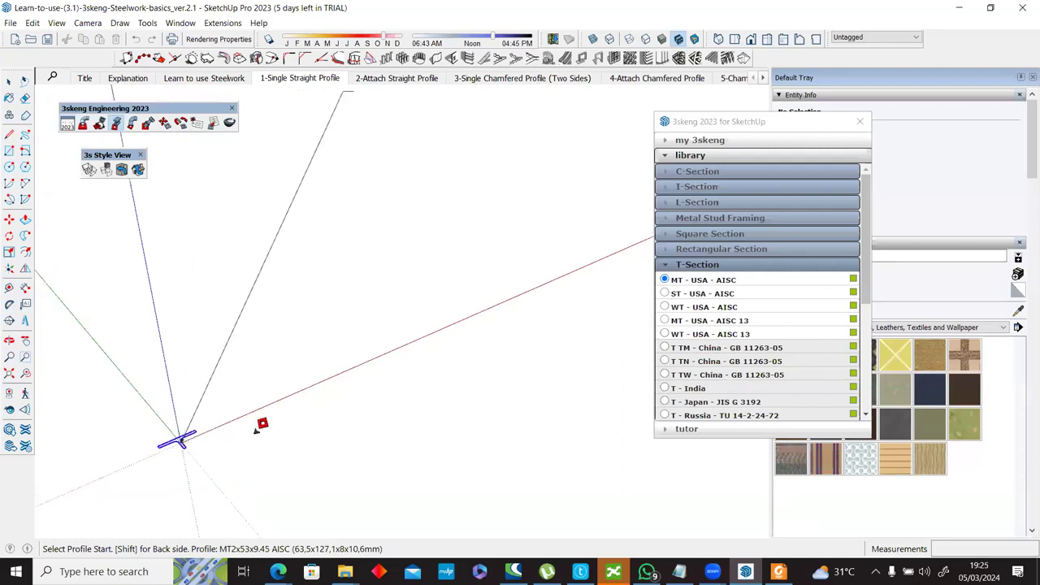
pyautogui.click(181, 438)
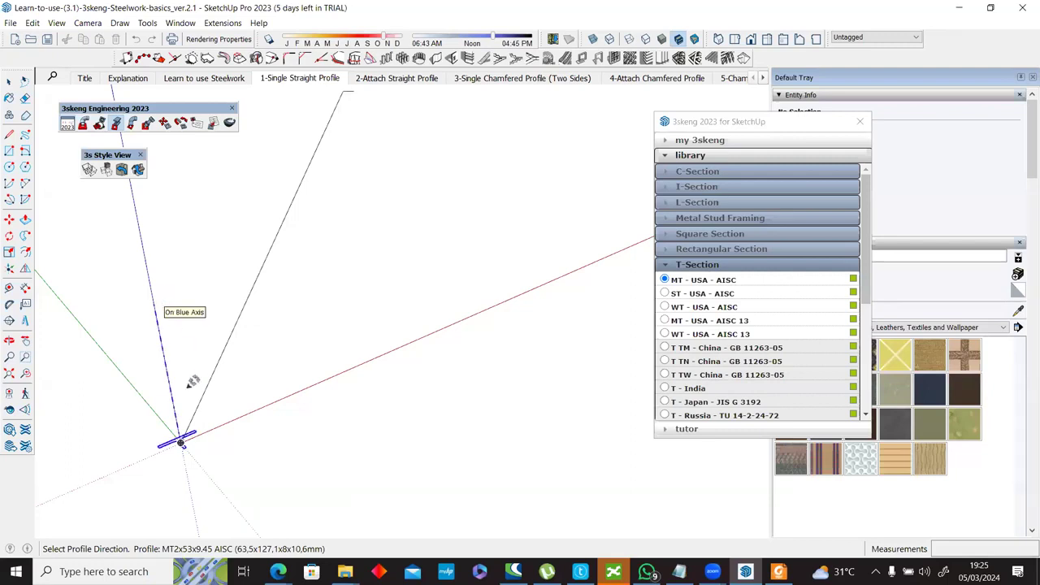
pyautogui.click(218, 468)
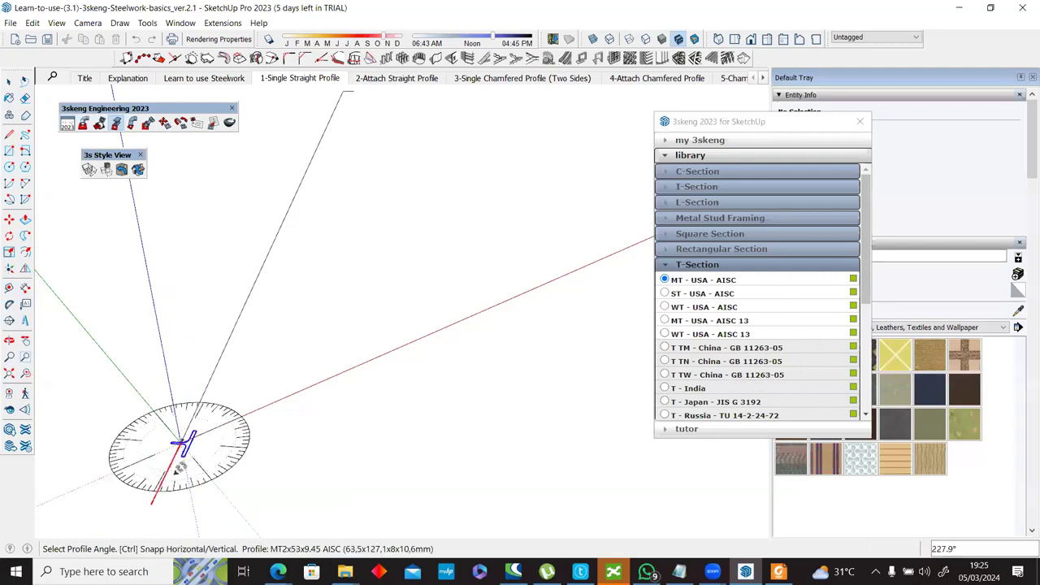
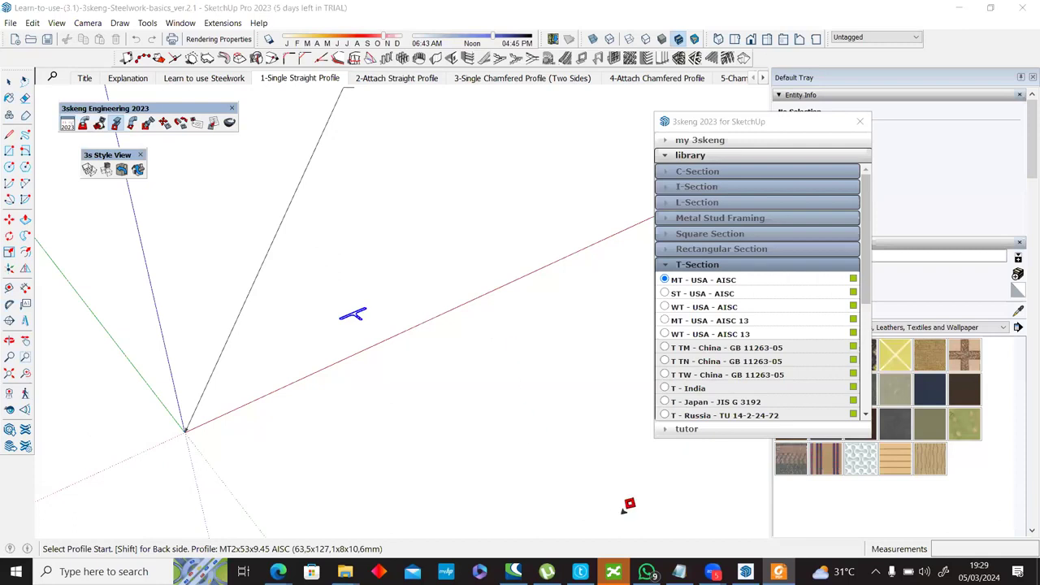
pyautogui.moveTo(713, 571)
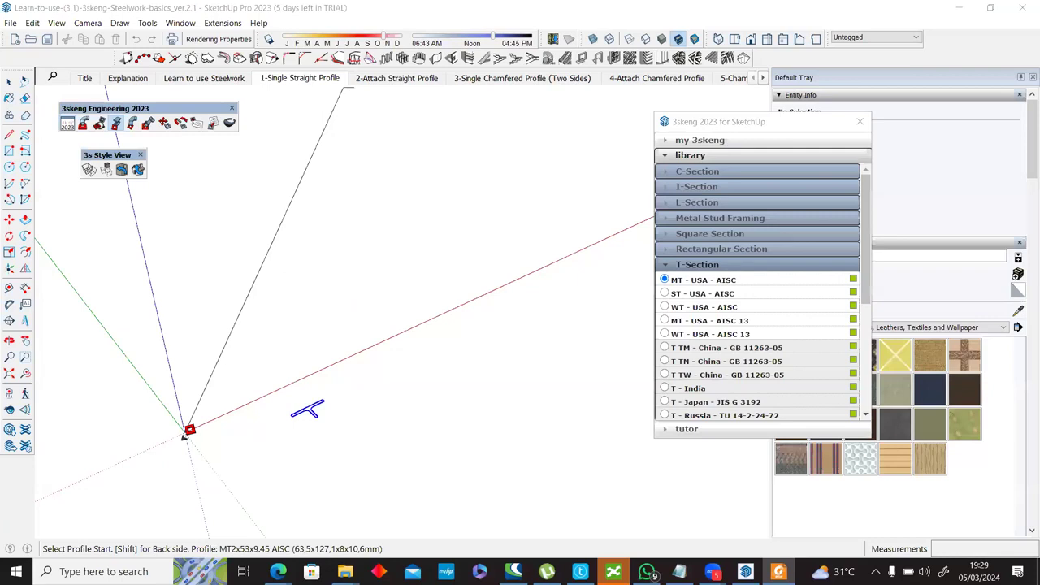
# Step: Start the MT - USA - AISC T profile at the origin along the blue axis at 90° and try a chamfered start
pyautogui.click(186, 430)
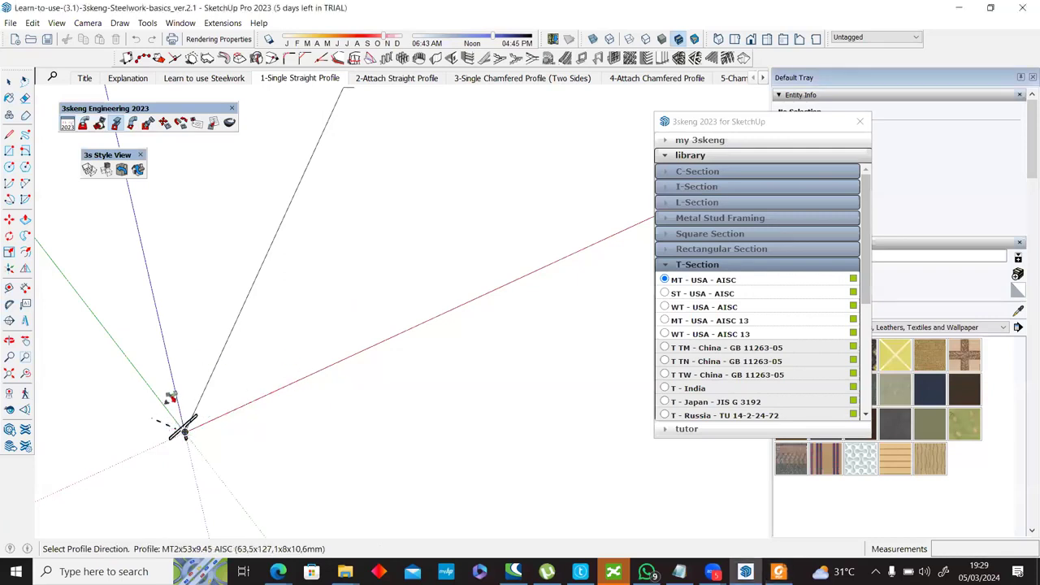
pyautogui.click(142, 201)
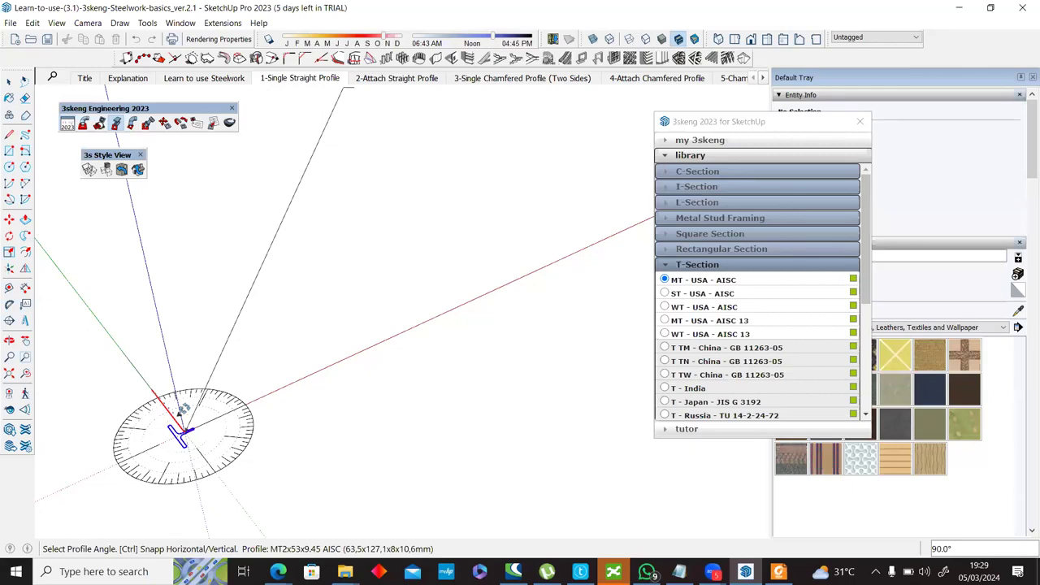
pyautogui.click(184, 432)
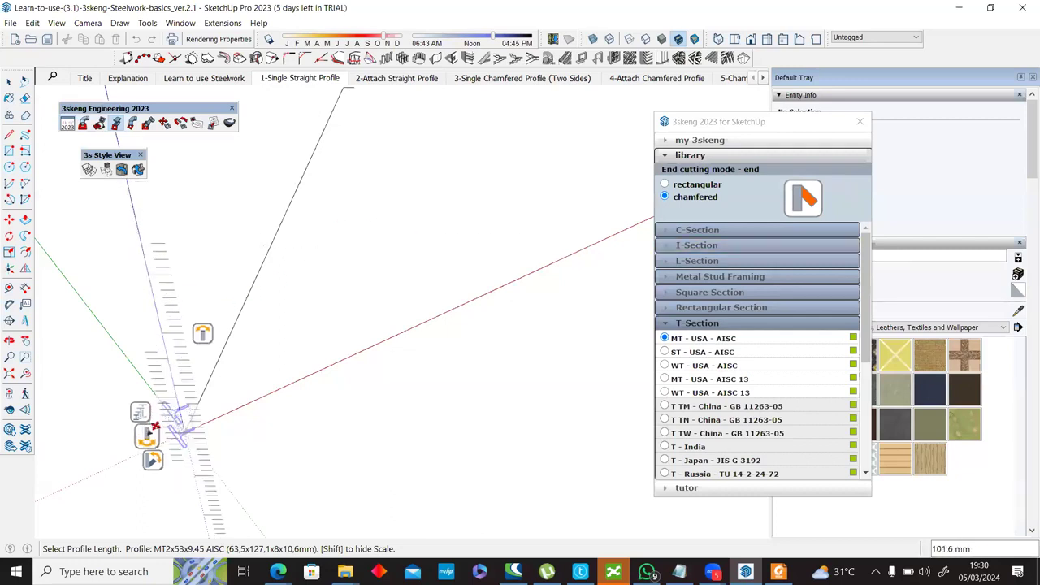
pyautogui.click(155, 429)
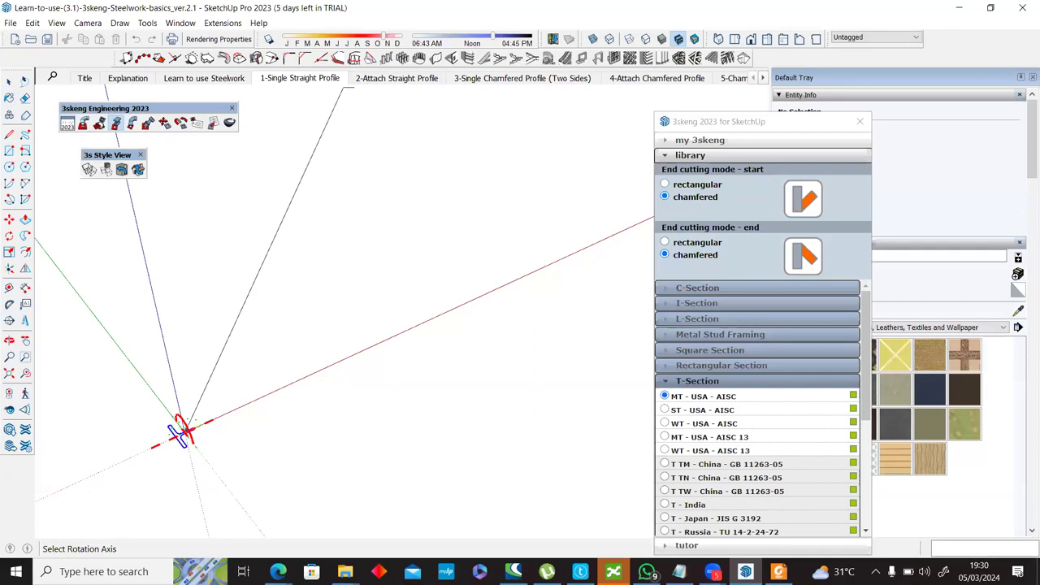
pyautogui.click(181, 430)
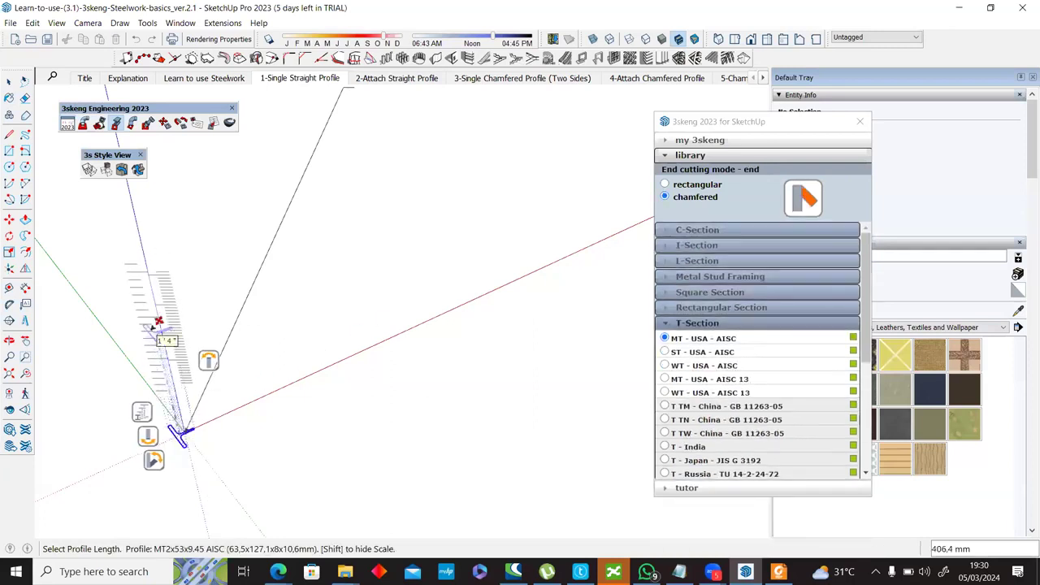
# Step: Change the T profile's size to MT4x2.281x3.25 AISC and pick the rotation axis for its chamfered start
pyautogui.click(141, 409)
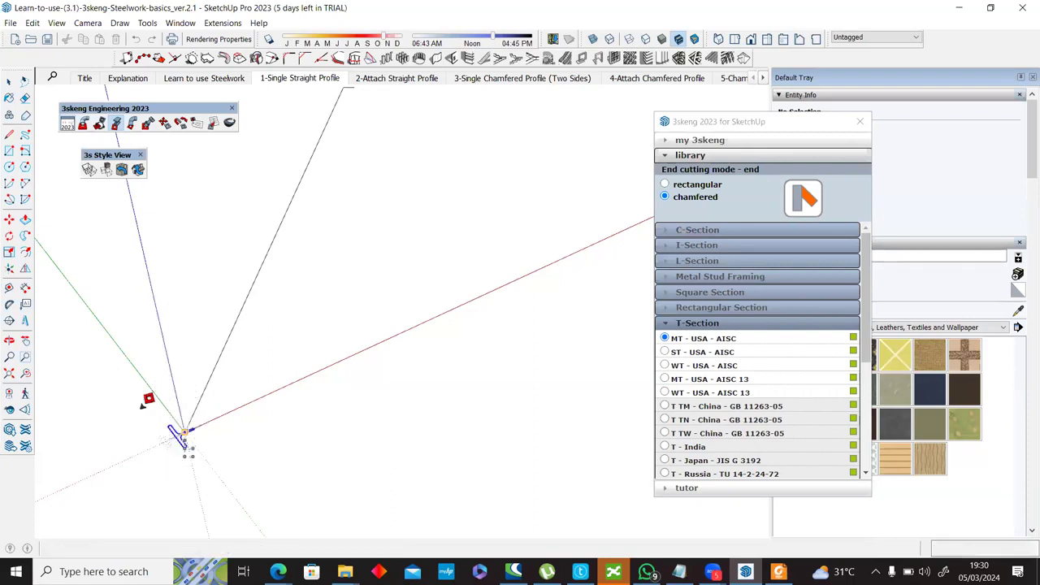
pyautogui.scroll(3, 195, 451)
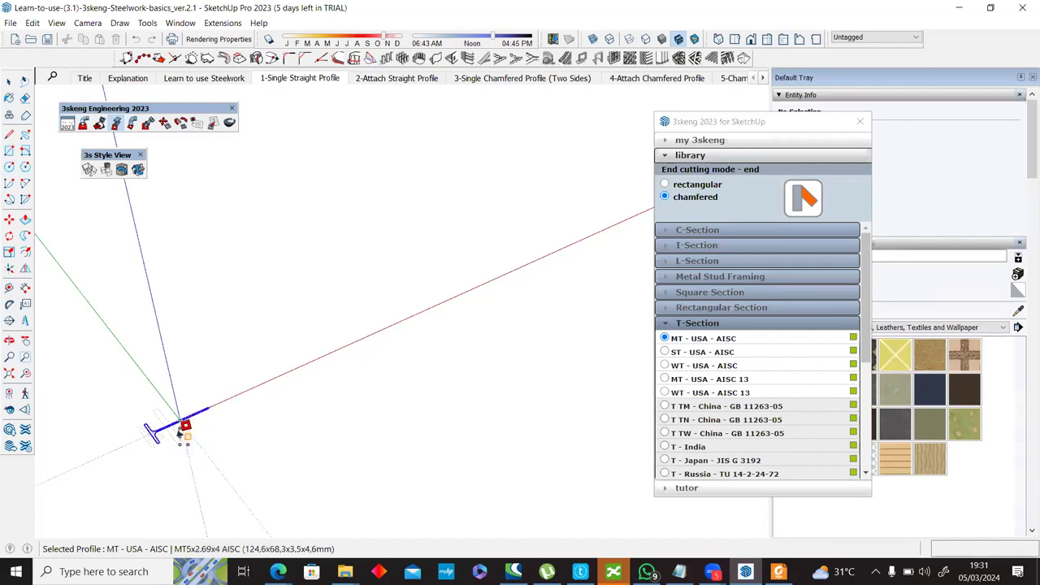
pyautogui.click(184, 412)
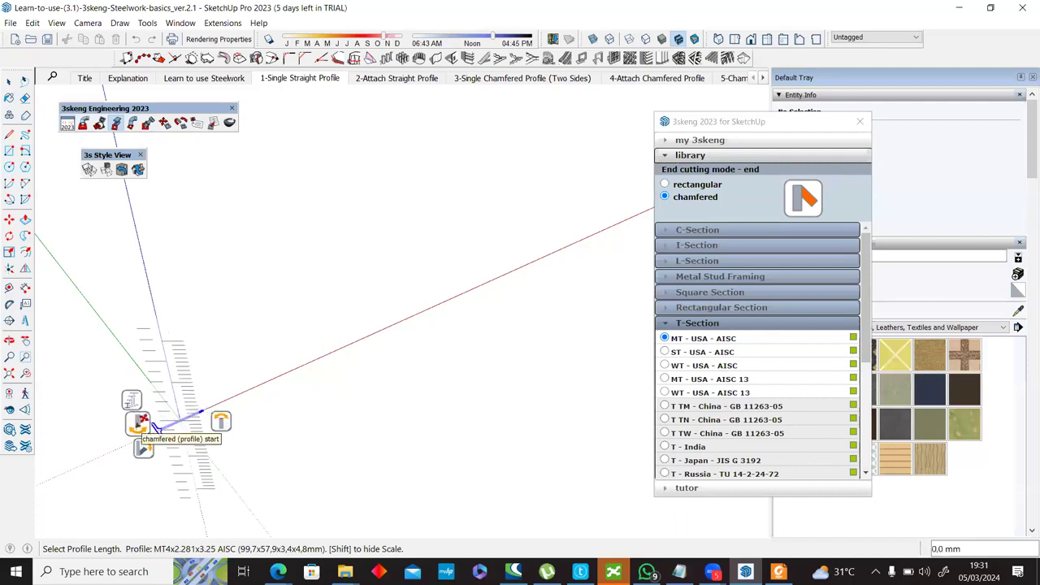
pyautogui.click(139, 421)
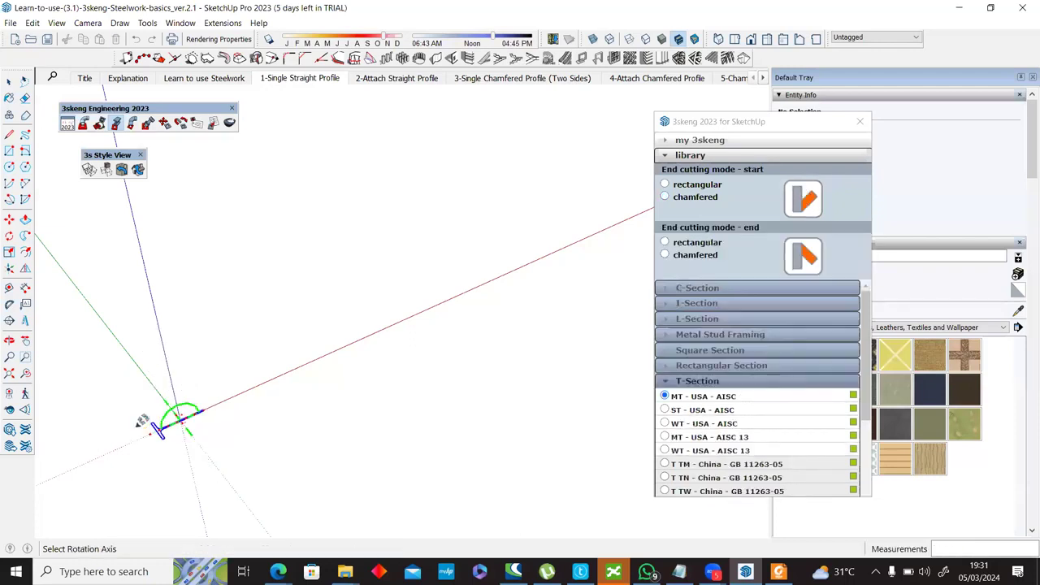
pyautogui.click(194, 415)
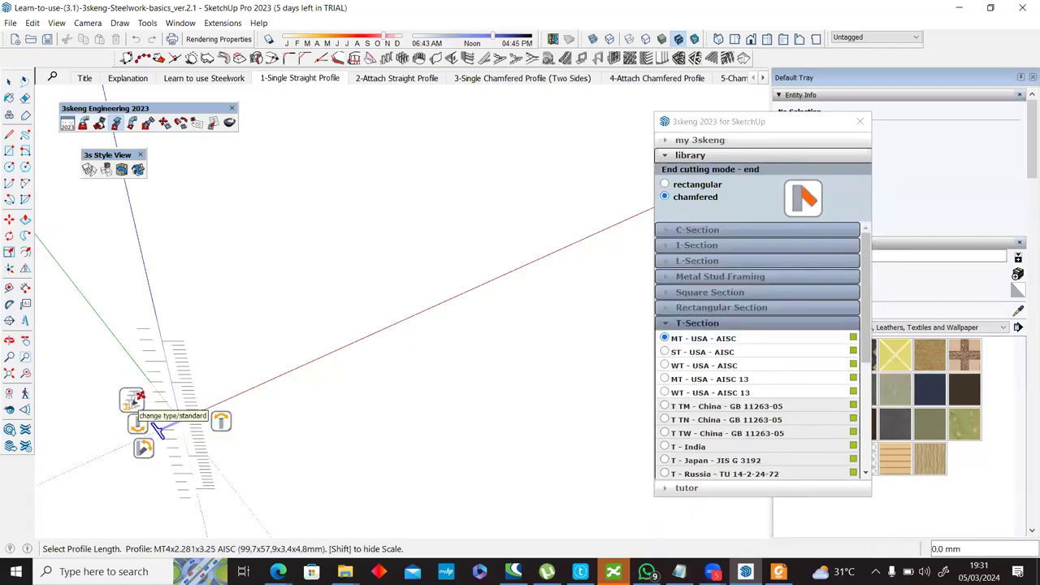
# Step: Replace the T profile with the I-Section standard H - USA - ASTM A6-A6M in size H-W150x22,5
pyautogui.click(159, 429)
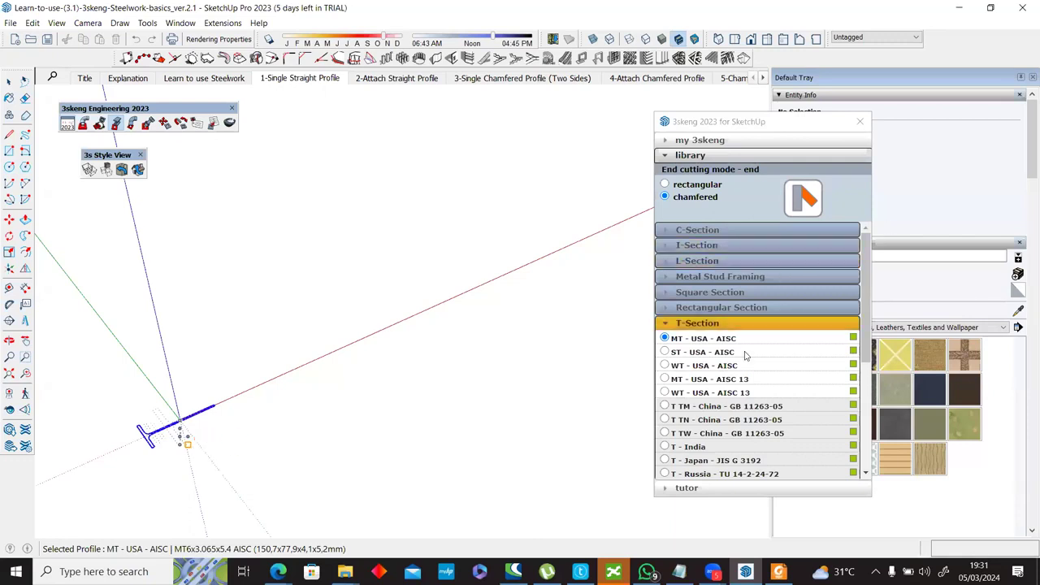
pyautogui.scroll(-2, 715, 396)
pyautogui.scroll(-3, 716, 396)
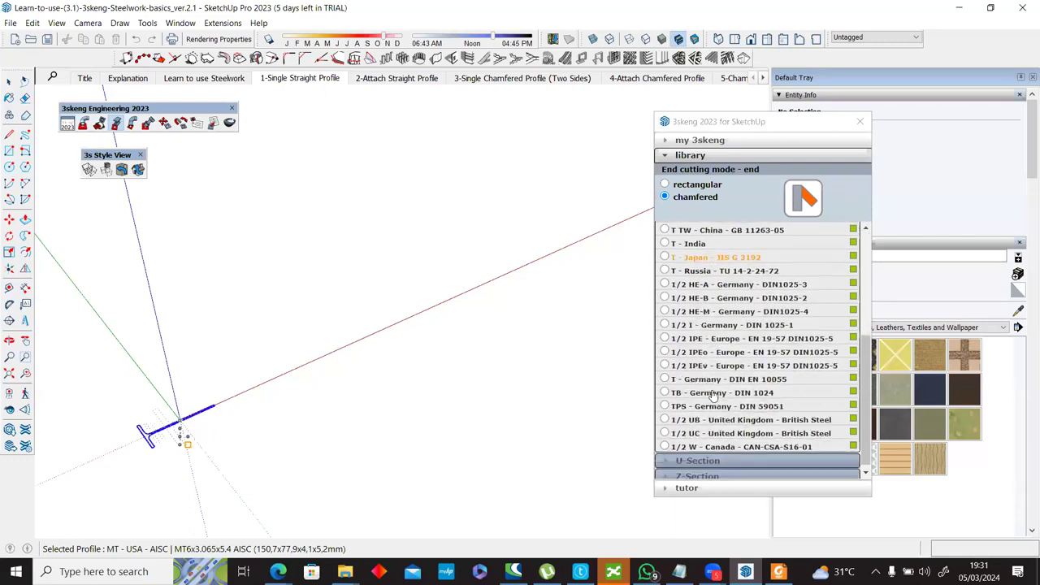
pyautogui.scroll(5, 714, 396)
pyautogui.scroll(1, 713, 396)
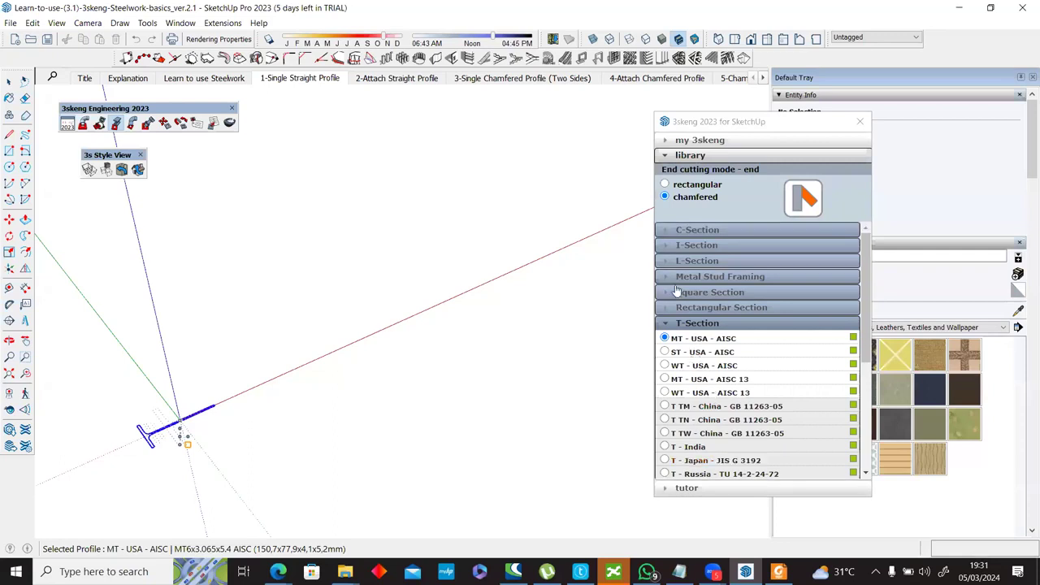
pyautogui.click(682, 245)
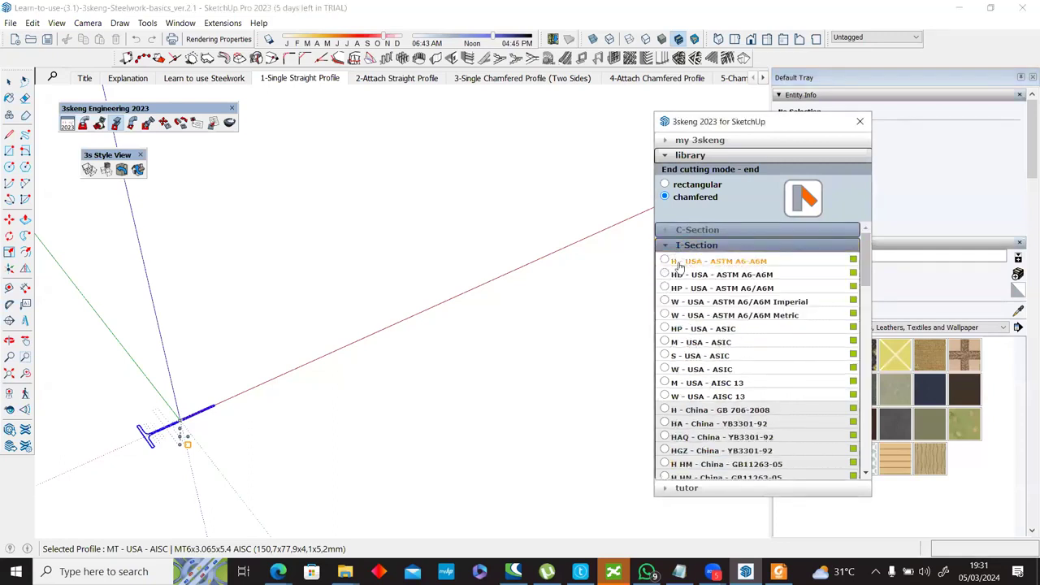
pyautogui.click(665, 260)
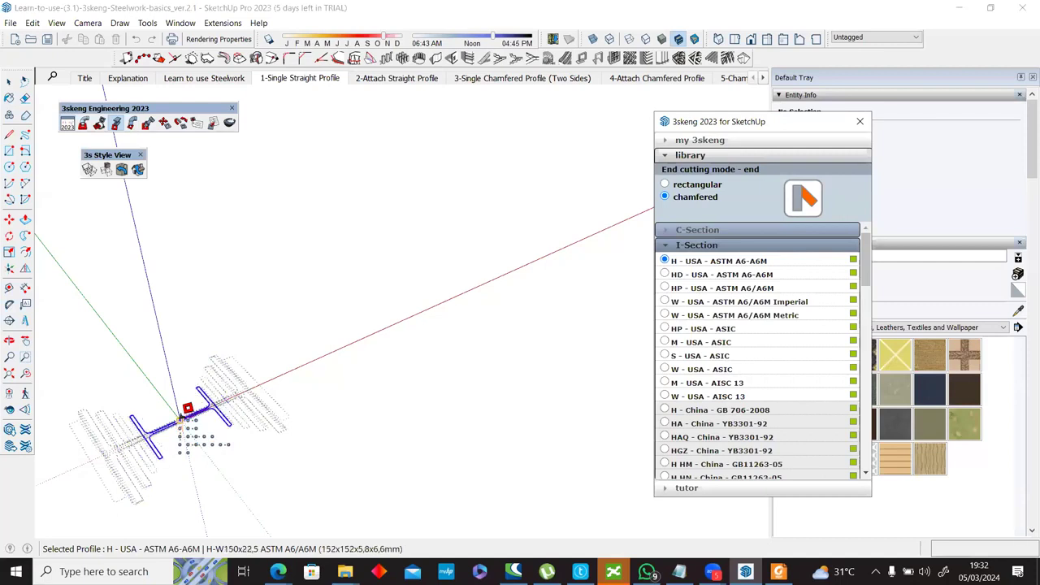
pyautogui.click(185, 410)
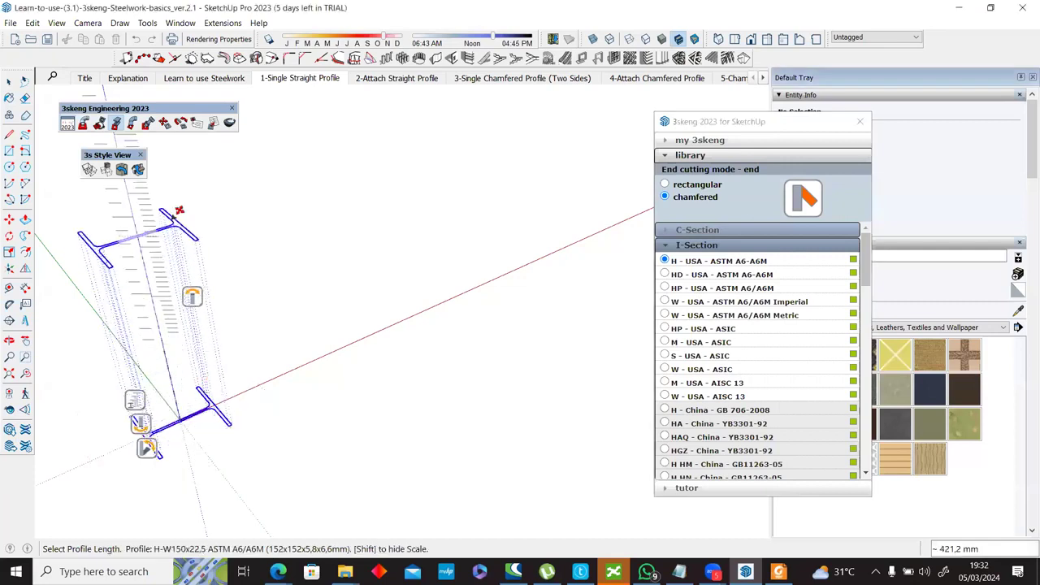
# Step: Set the H profile's length along the blue axis to 1 m and place it
pyautogui.scroll(-5, 175, 236)
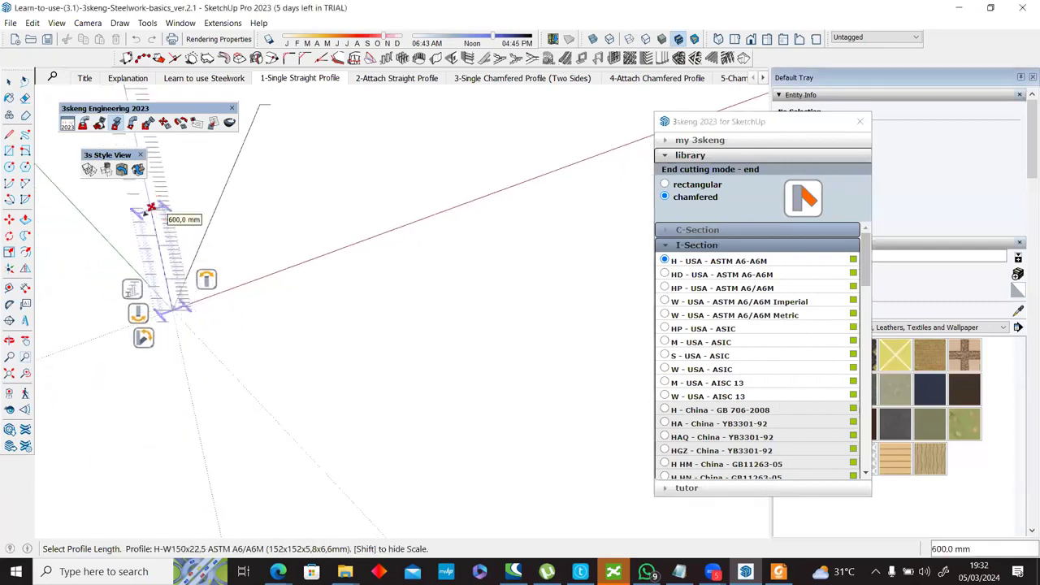
pyautogui.scroll(2, 151, 209)
pyautogui.write('1m')
pyautogui.press('Return')
pyautogui.scroll(-4, 247, 317)
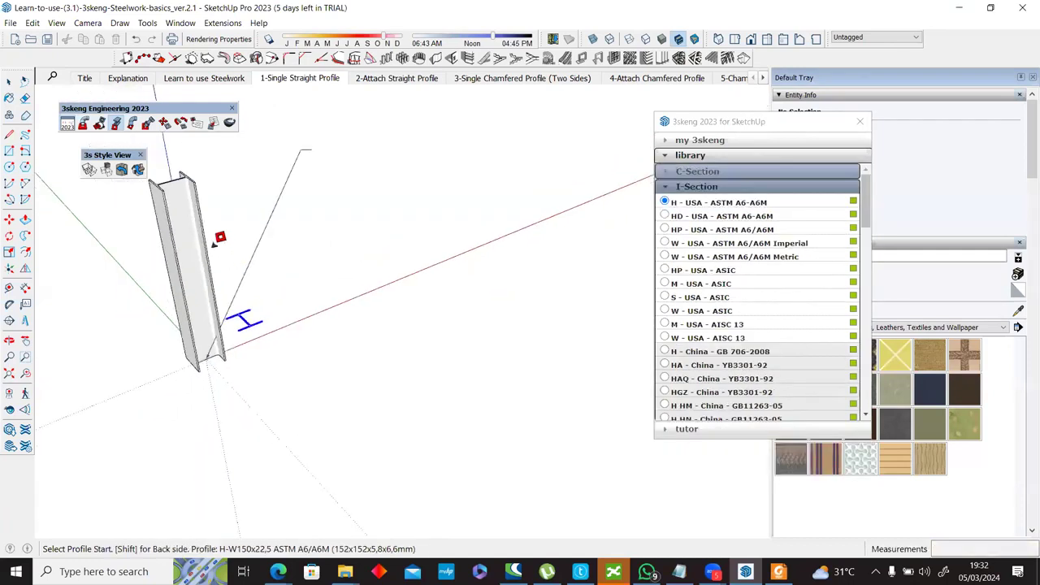
pyautogui.scroll(2, 208, 244)
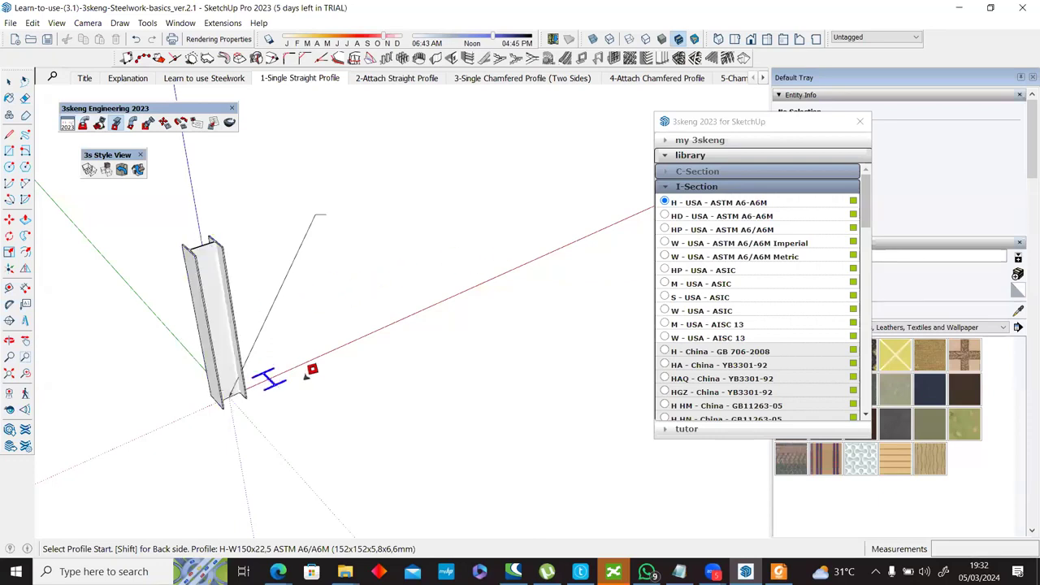
pyautogui.scroll(-3, 301, 371)
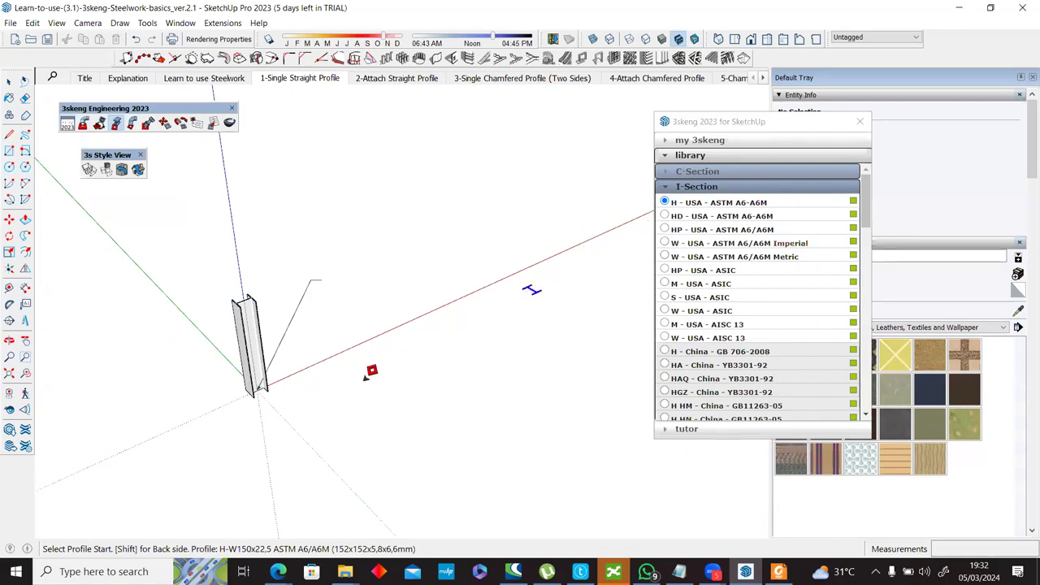
pyautogui.scroll(2, 311, 406)
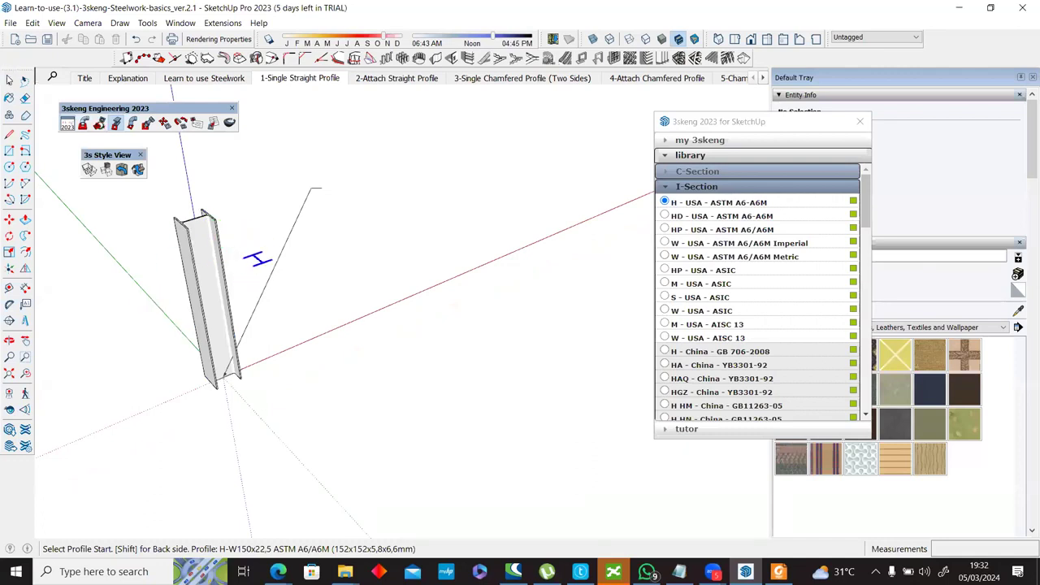
# Step: Show the H profile's entity info with the 3skeng window moved clear of it, and check the commands available for the profile
pyautogui.press('space')
pyautogui.rightClick(204, 250)
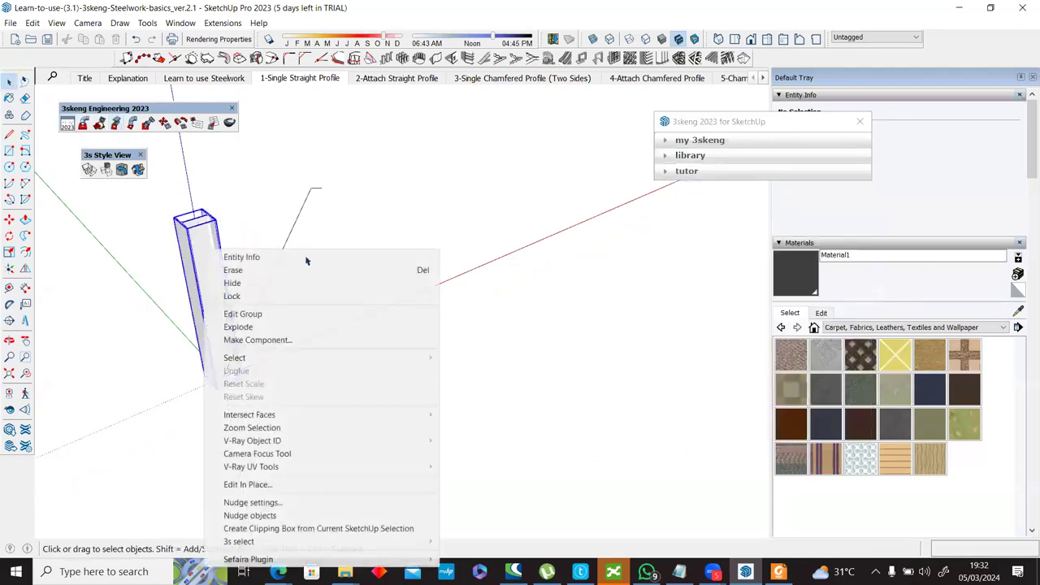
pyautogui.click(304, 258)
pyautogui.moveTo(791, 127); pyautogui.dragTo(741, 203)
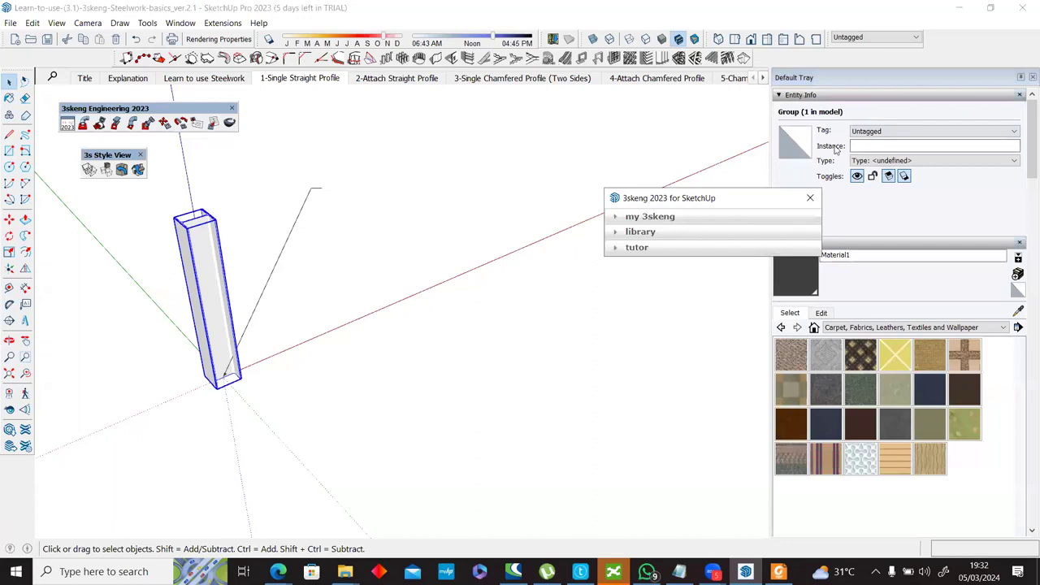
pyautogui.rightClick(218, 302)
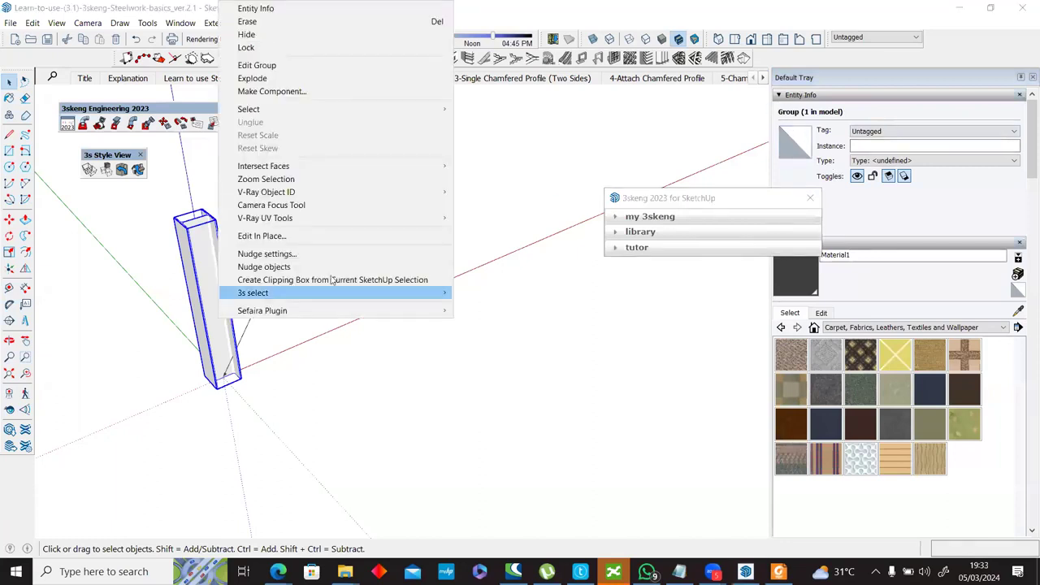
pyautogui.click(615, 227)
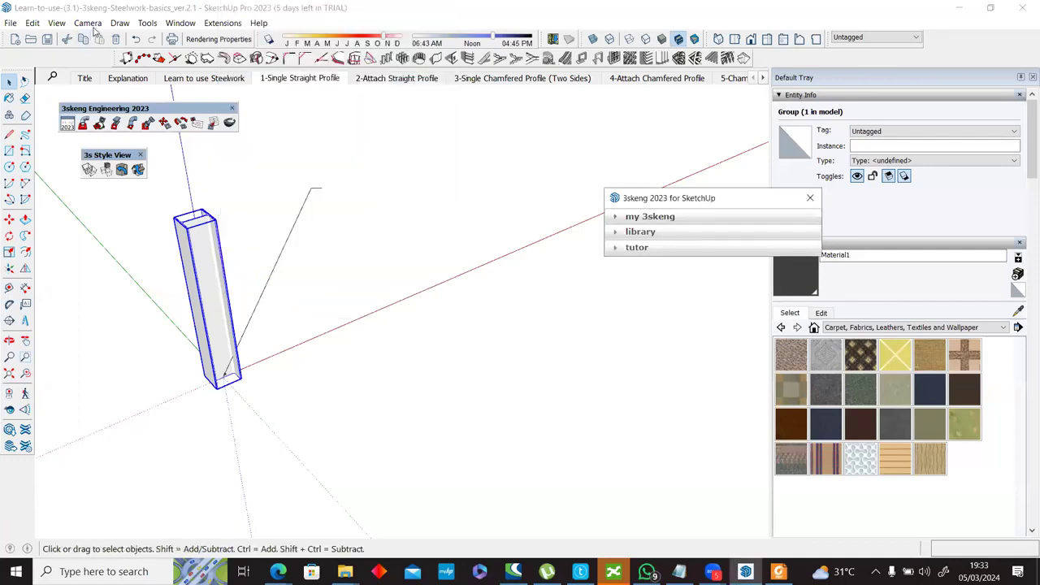
pyautogui.rightClick(196, 252)
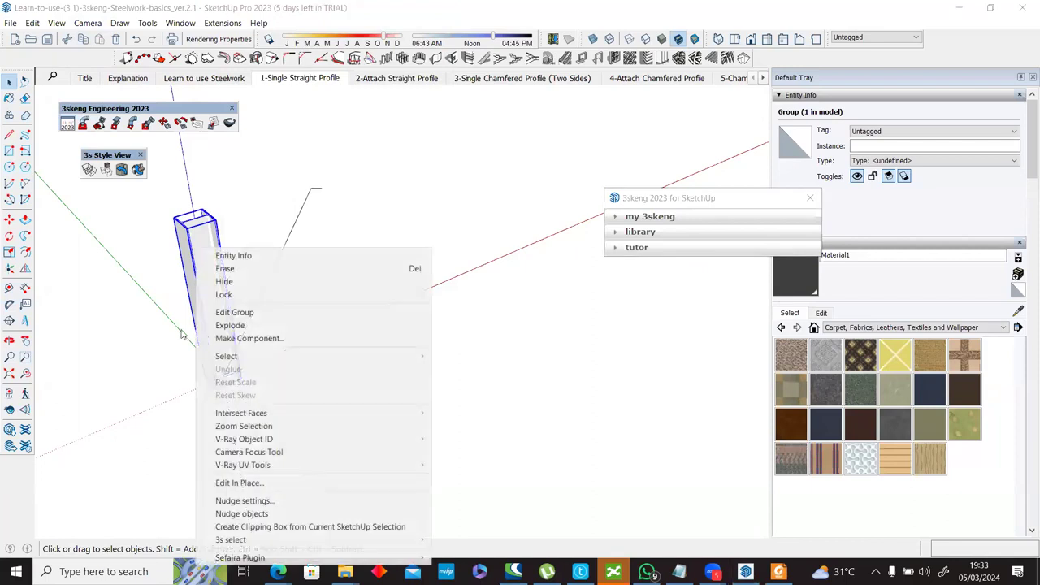
pyautogui.click(145, 412)
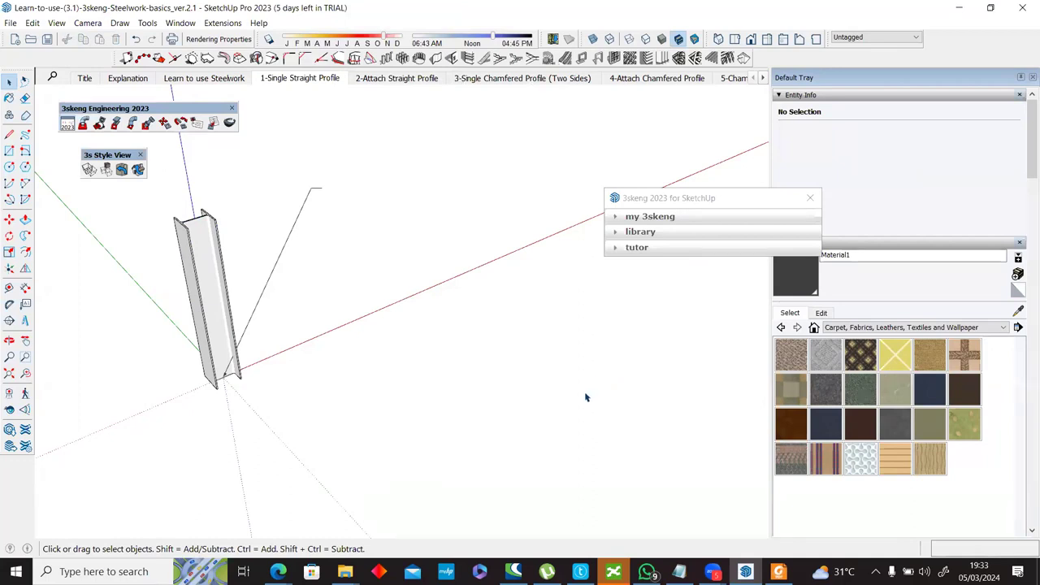
# Step: Model a small box away from the H profile and make its whole geometry a component
pyautogui.scroll(-1, 585, 394)
pyautogui.press('p')
pyautogui.click(585, 357)
pyautogui.press('space')
pyautogui.tripleClick(585, 357)
pyautogui.rightClick(585, 357)
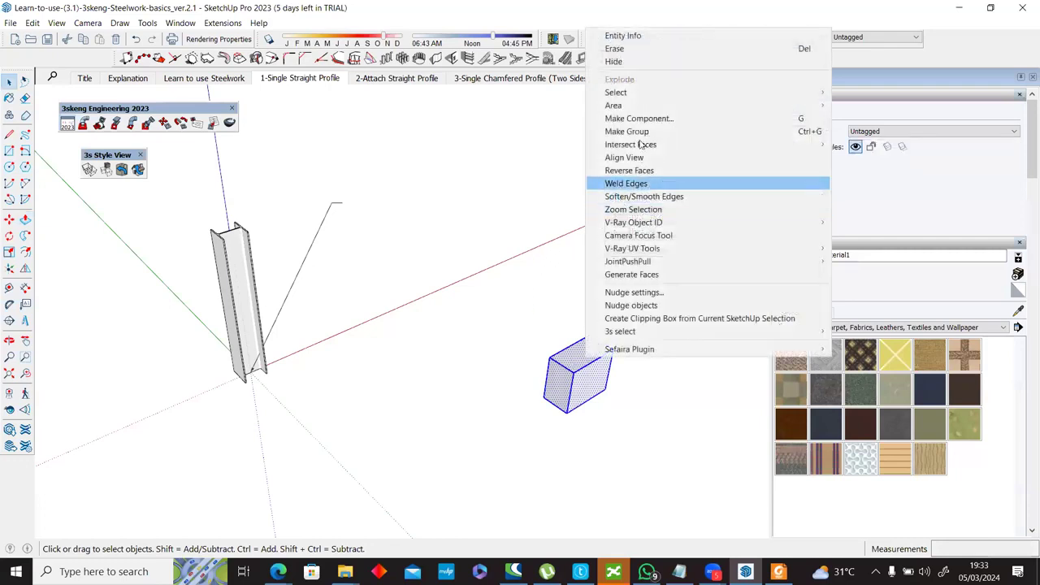
pyautogui.click(639, 119)
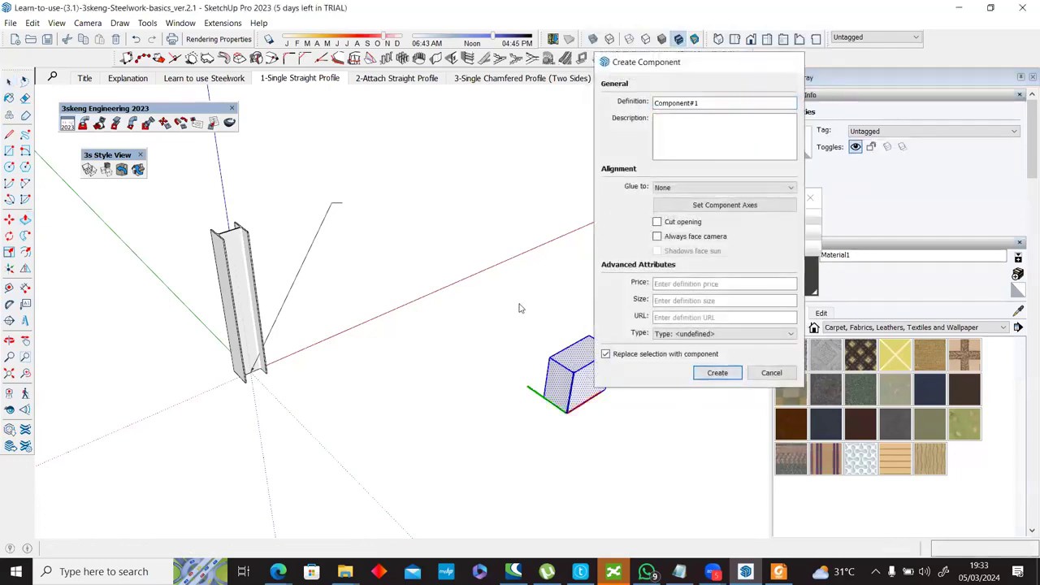
pyautogui.click(704, 372)
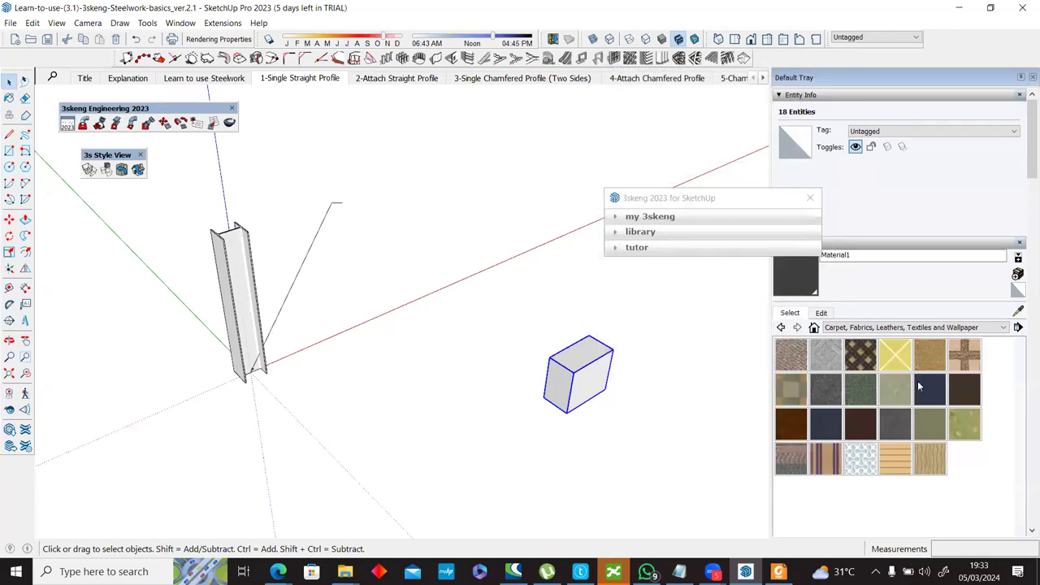
# Step: Open the Component Attributes from the box component and examine them for the H profile
pyautogui.rightClick(585, 376)
pyautogui.moveTo(716, 389)
pyautogui.click(865, 398)
pyautogui.click(234, 315)
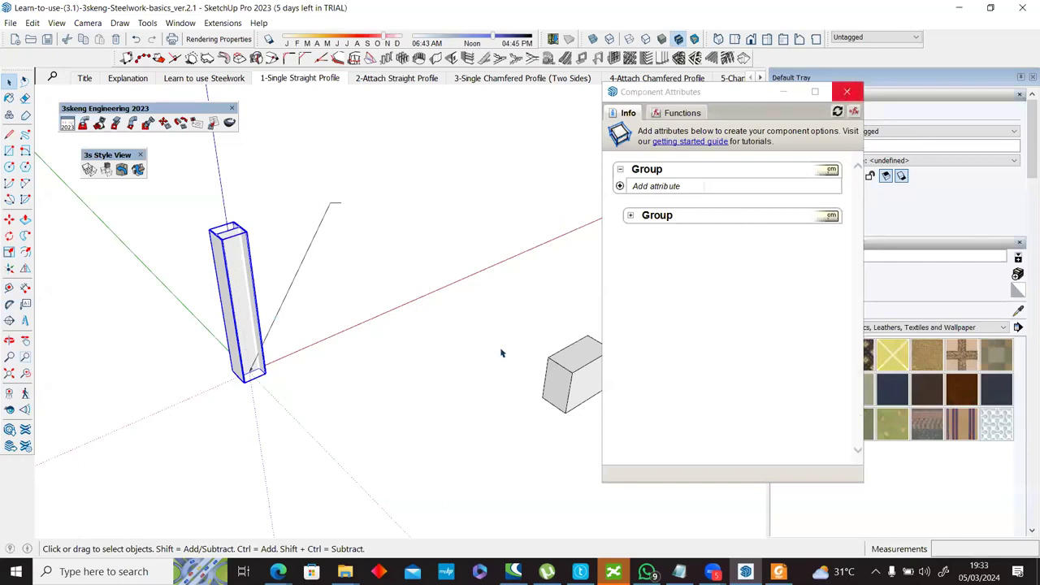
# Step: Delete the box component and select the H profile
pyautogui.click(569, 385)
pyautogui.press('Delete')
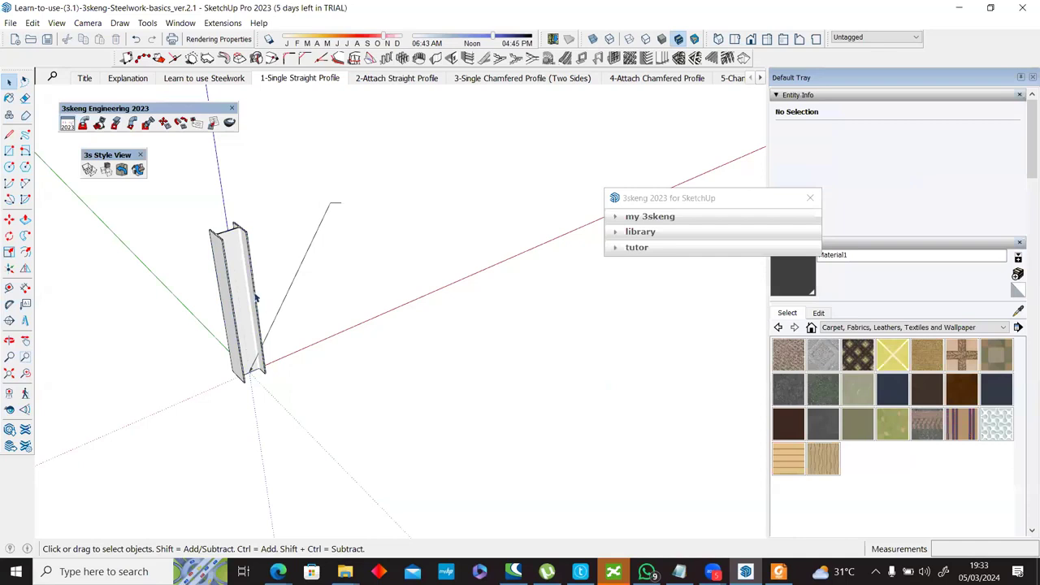
pyautogui.click(245, 281)
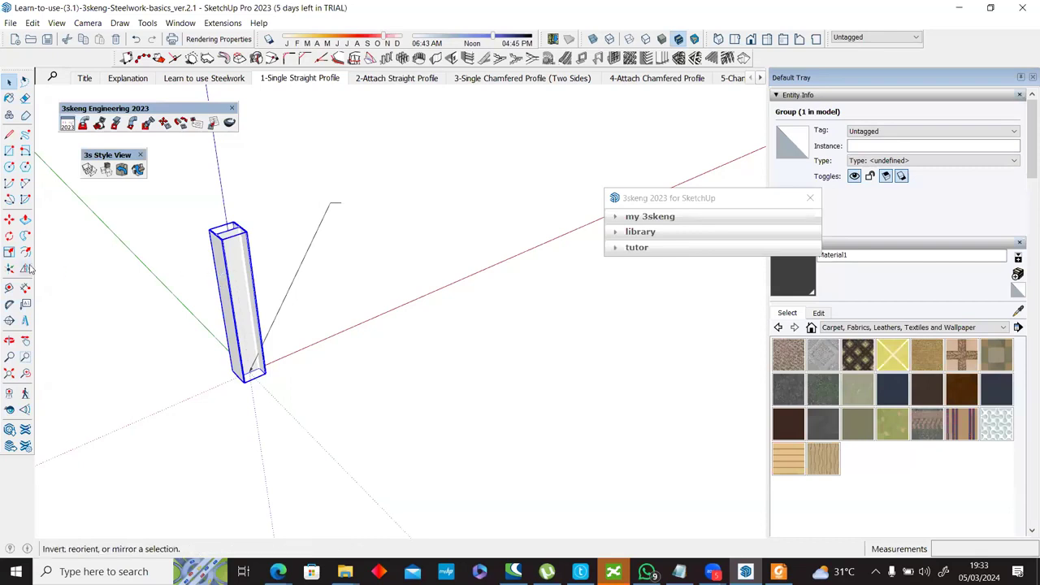
# Step: Label the H profile's edge length and face area with the Text tool, and undo both labels
pyautogui.click(25, 304)
pyautogui.click(256, 306)
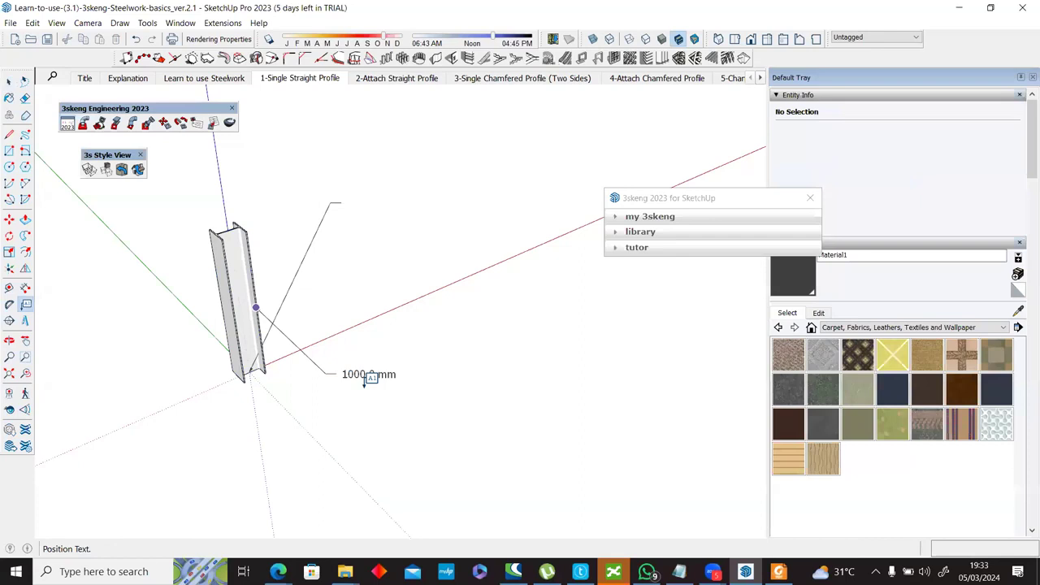
pyautogui.click(384, 389)
pyautogui.click(49, 305)
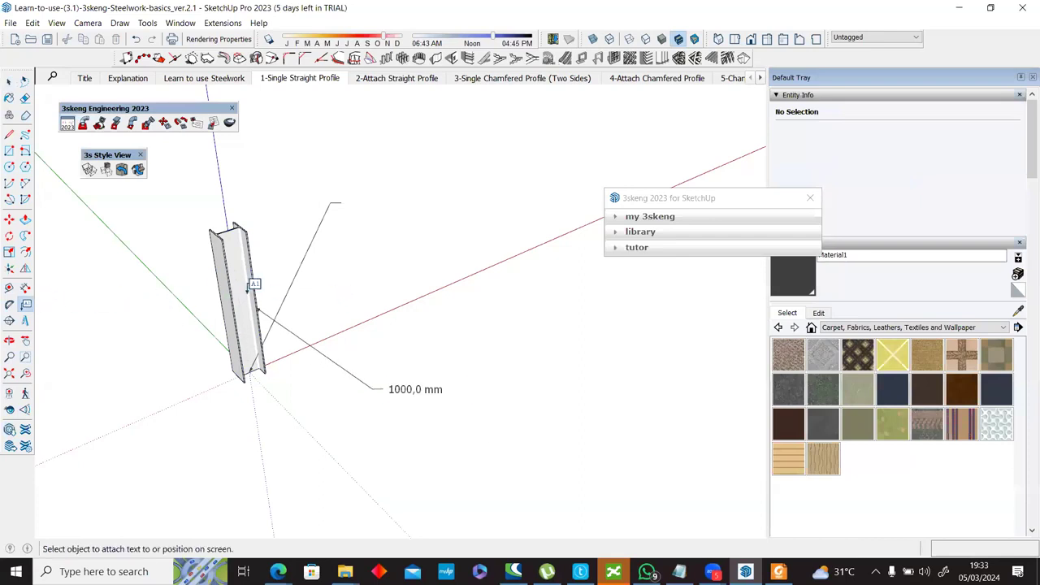
pyautogui.click(241, 282)
pyautogui.click(246, 278)
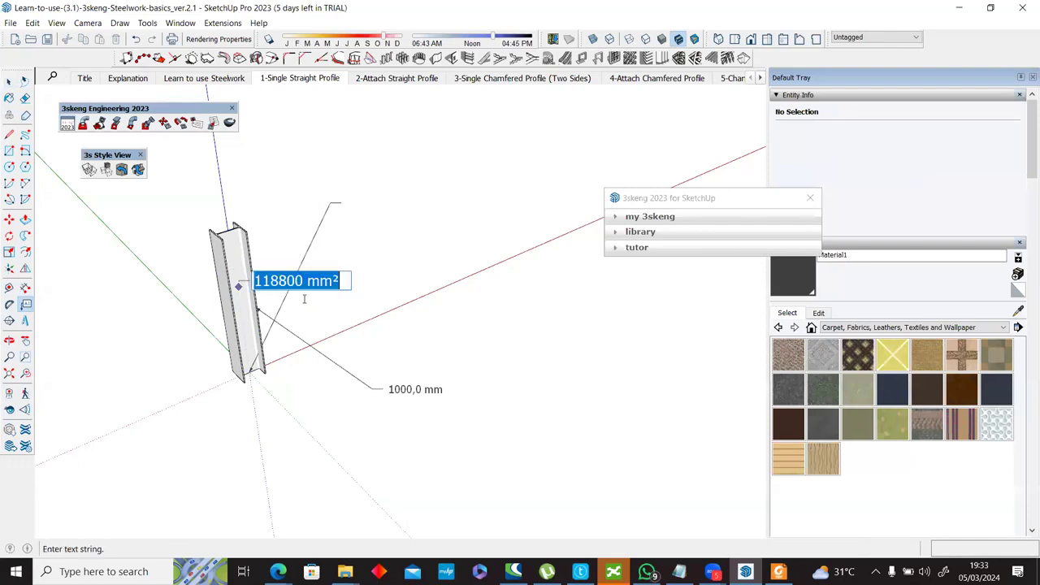
pyautogui.click(367, 330)
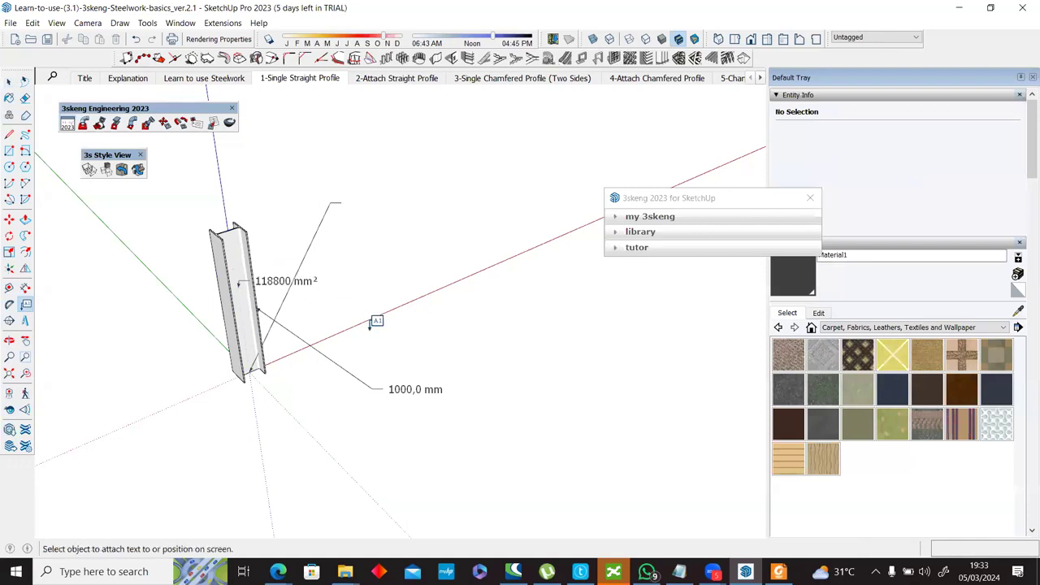
pyautogui.hotkey('ctrl', 'z')
pyautogui.hotkey('ctrl', 'z')
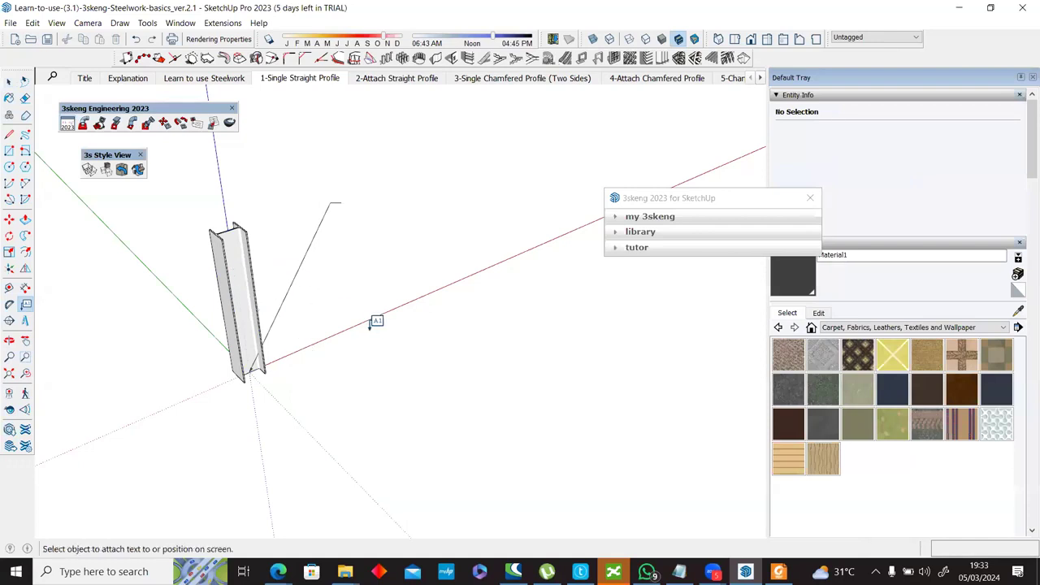
# Step: View the 2-Attach Straight Profile scene and return to the 1-Single Straight Profile scene
pyautogui.click(399, 86)
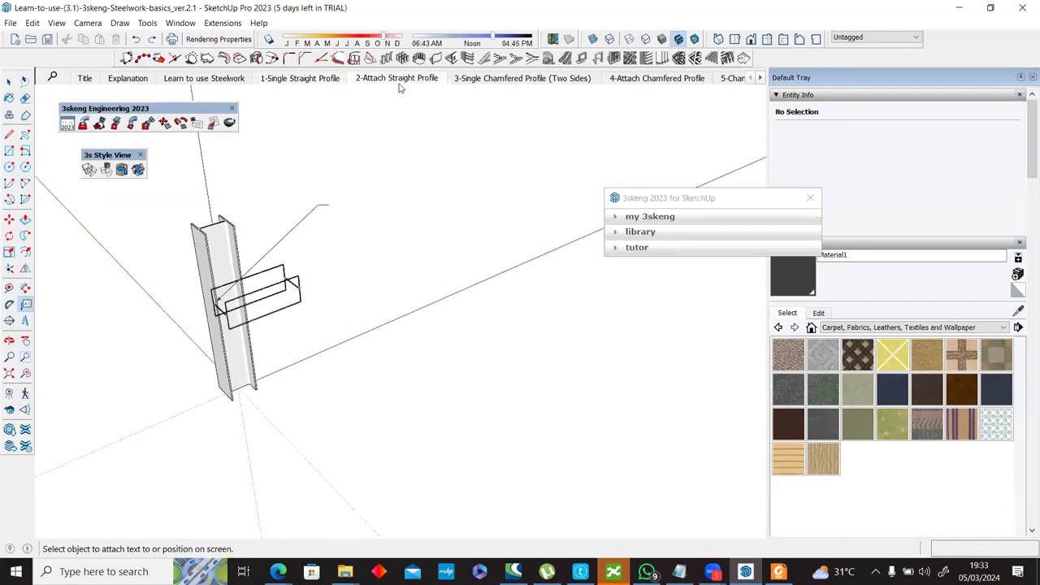
pyautogui.moveTo(272, 337); pyautogui.dragTo(324, 91, button='middle')
pyautogui.click(309, 79)
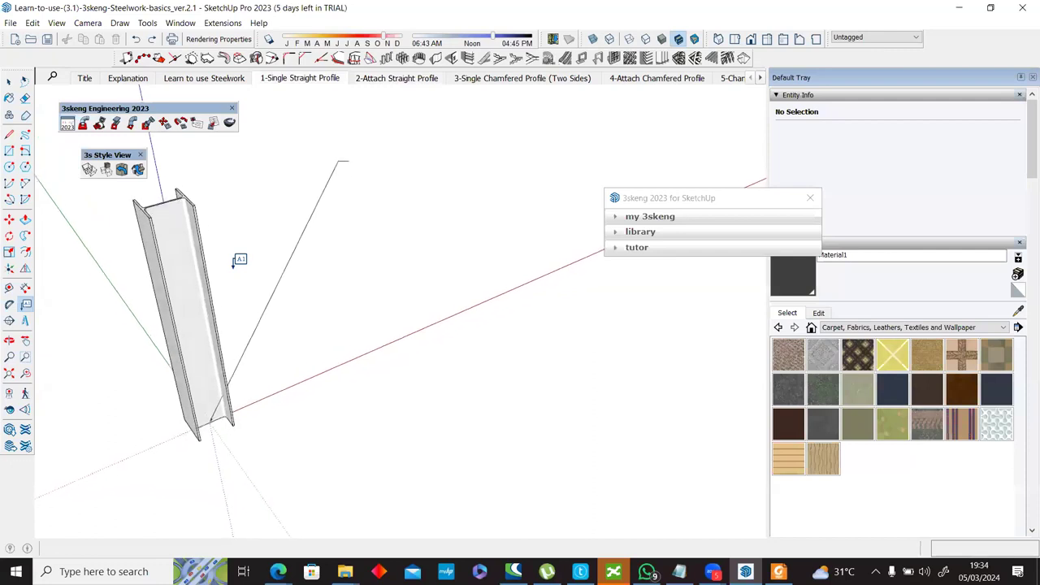
# Step: Change the size of the standing H profile to H-HP310x125,0 ASTM A6/A6M (312x312x17,4x17,4mm) with the 3skeng edit command
pyautogui.moveTo(267, 283); pyautogui.dragTo(228, 212, button='middle')
pyautogui.click(228, 212)
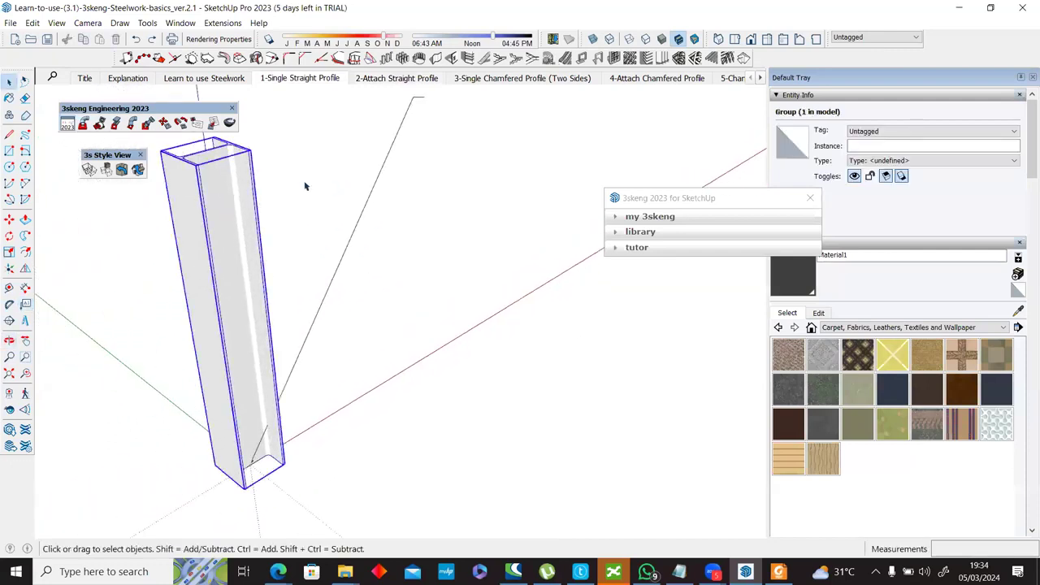
pyautogui.click(164, 123)
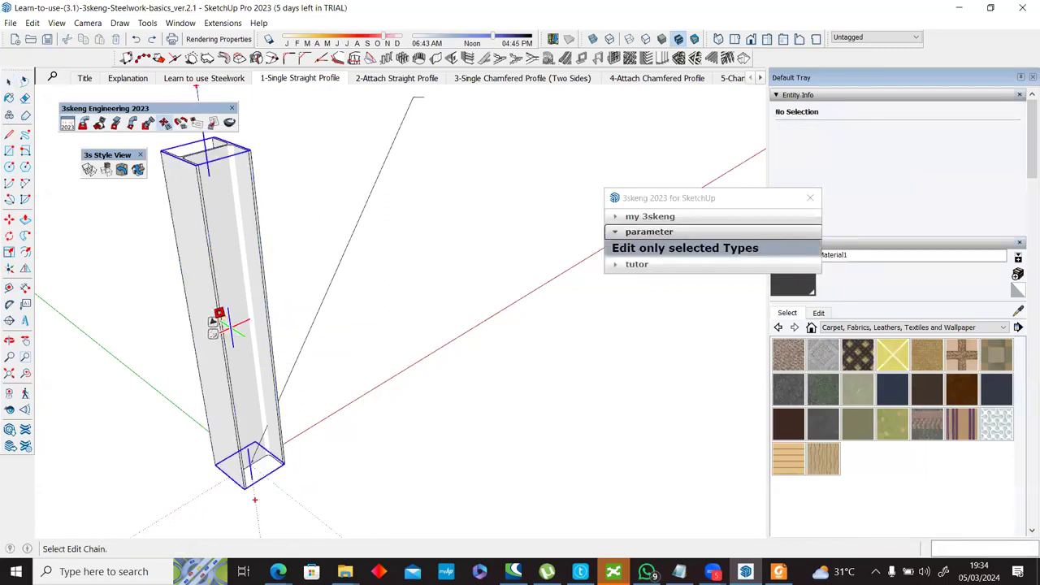
pyautogui.moveTo(316, 323); pyautogui.dragTo(214, 226, button='middle')
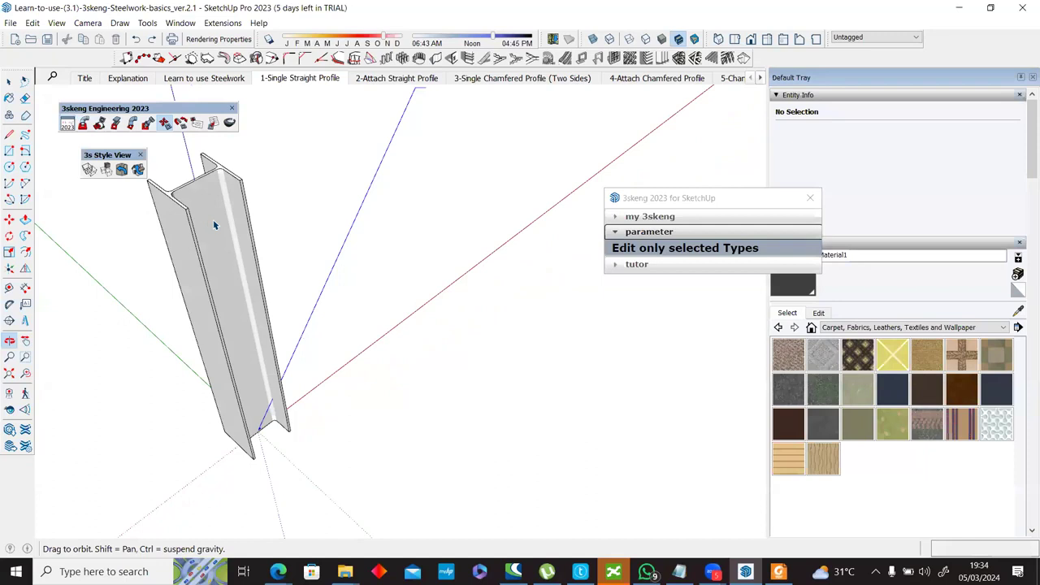
pyautogui.press('space')
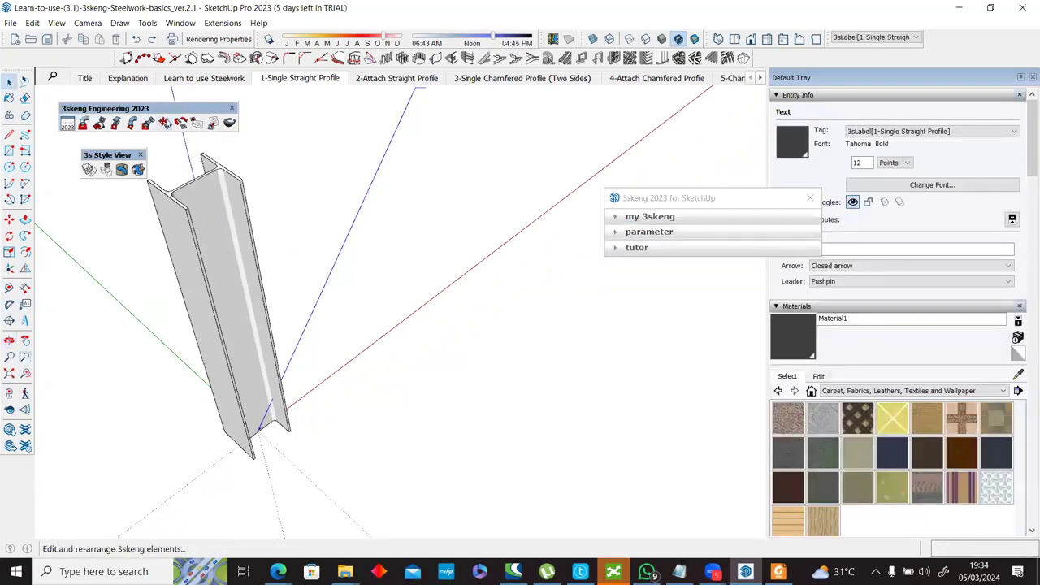
pyautogui.click(164, 122)
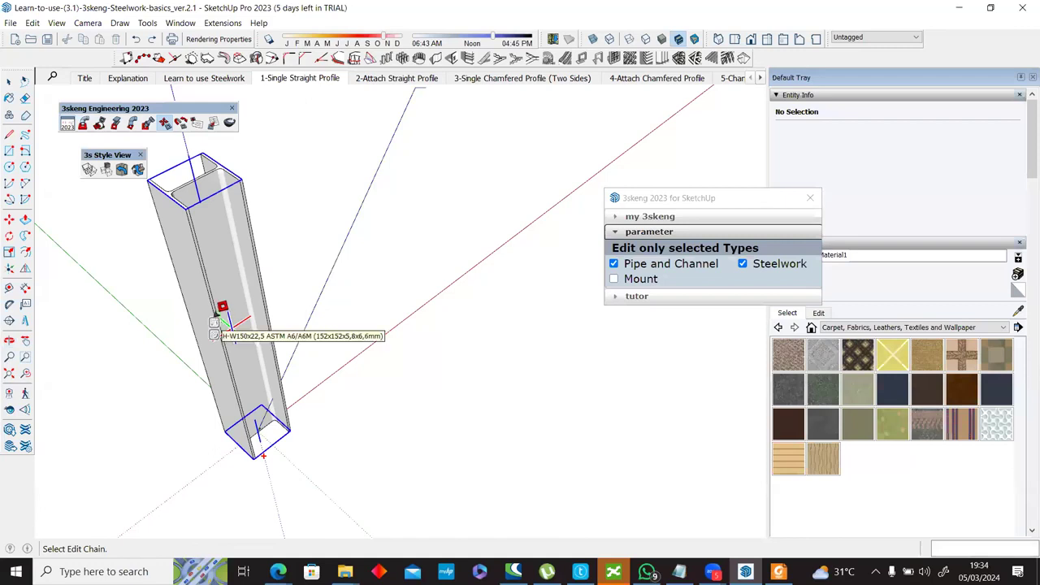
pyautogui.click(226, 256)
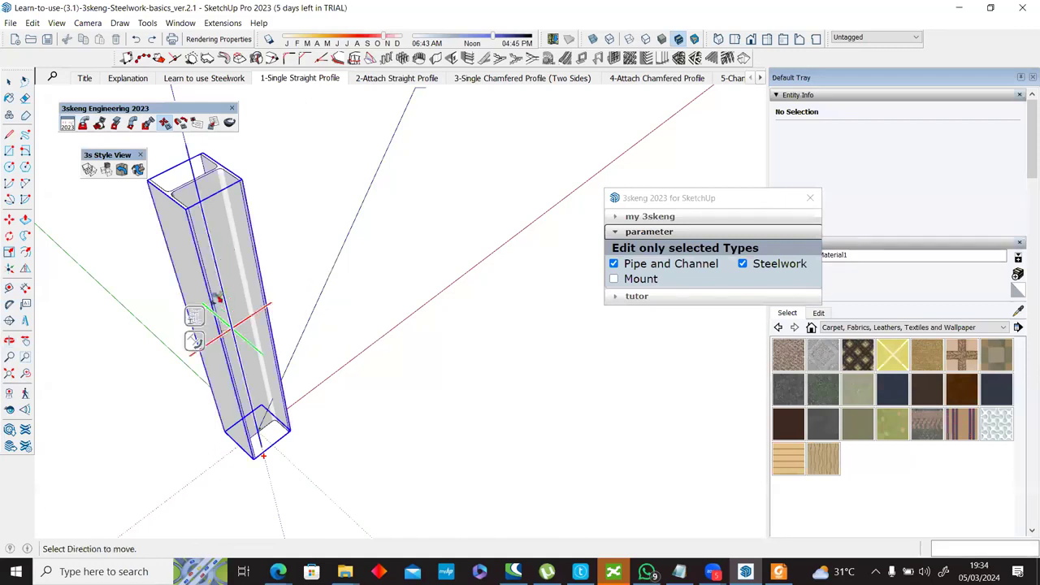
pyautogui.click(197, 315)
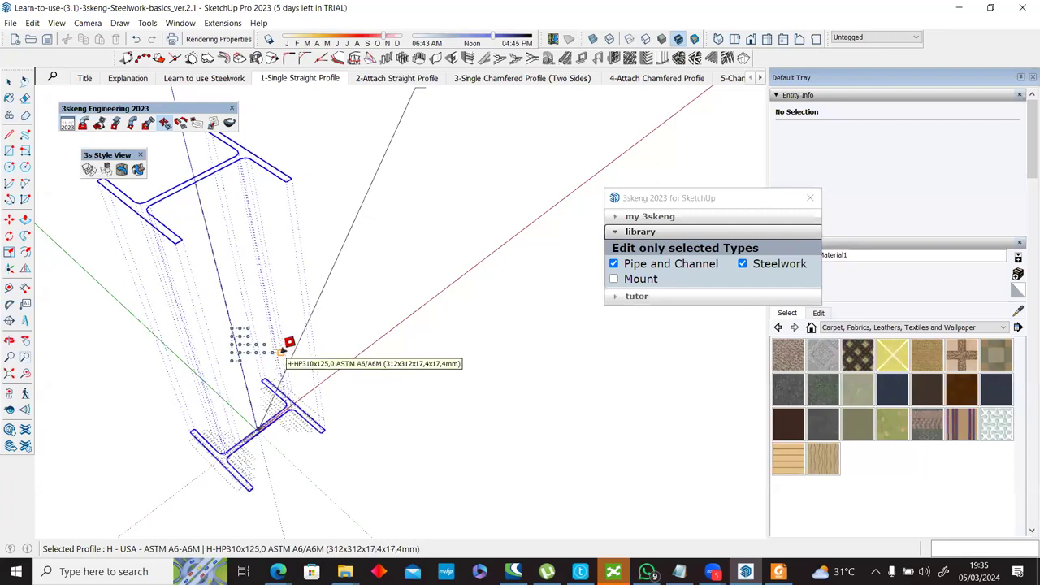
pyautogui.click(282, 351)
# Step: Switch to the 2-Attach Straight Profile scene and examine the outline of the profile to attach to the column
pyautogui.moveTo(420, 223); pyautogui.dragTo(443, 321, button='middle')
pyautogui.click(395, 78)
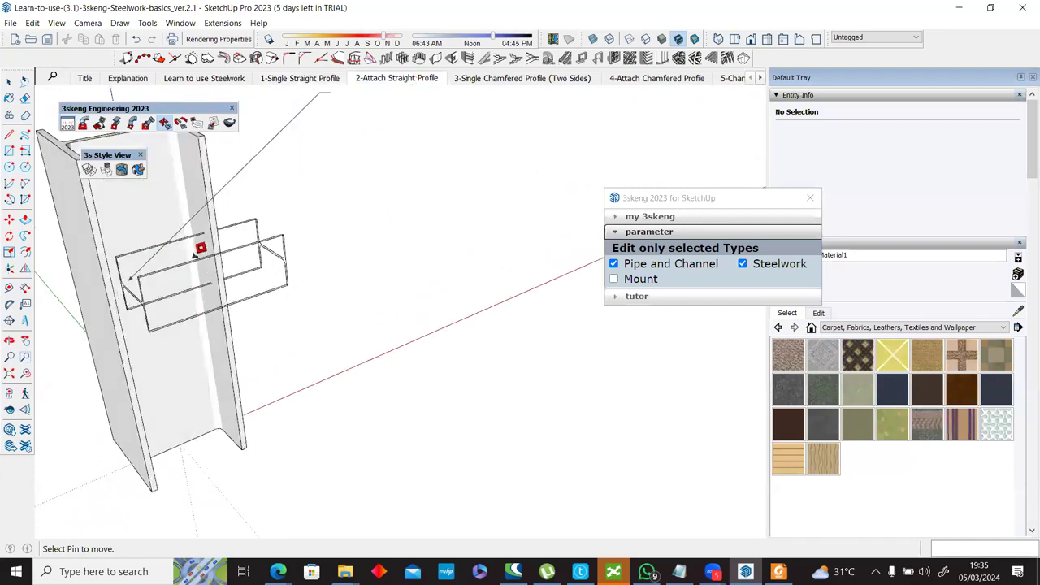
pyautogui.moveTo(213, 240); pyautogui.dragTo(203, 221, button='middle')
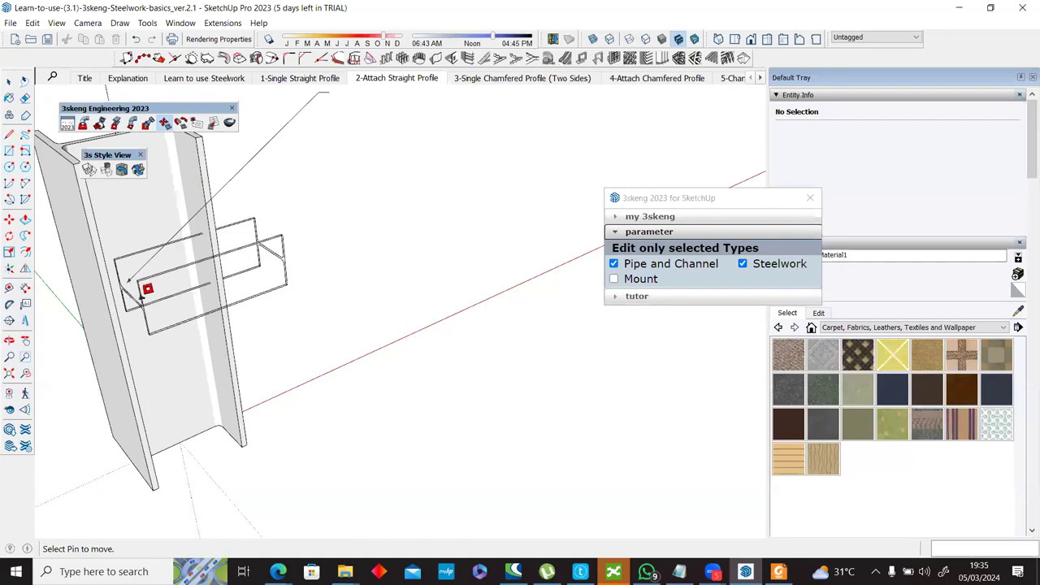
pyautogui.moveTo(214, 255); pyautogui.dragTo(179, 134, button='middle')
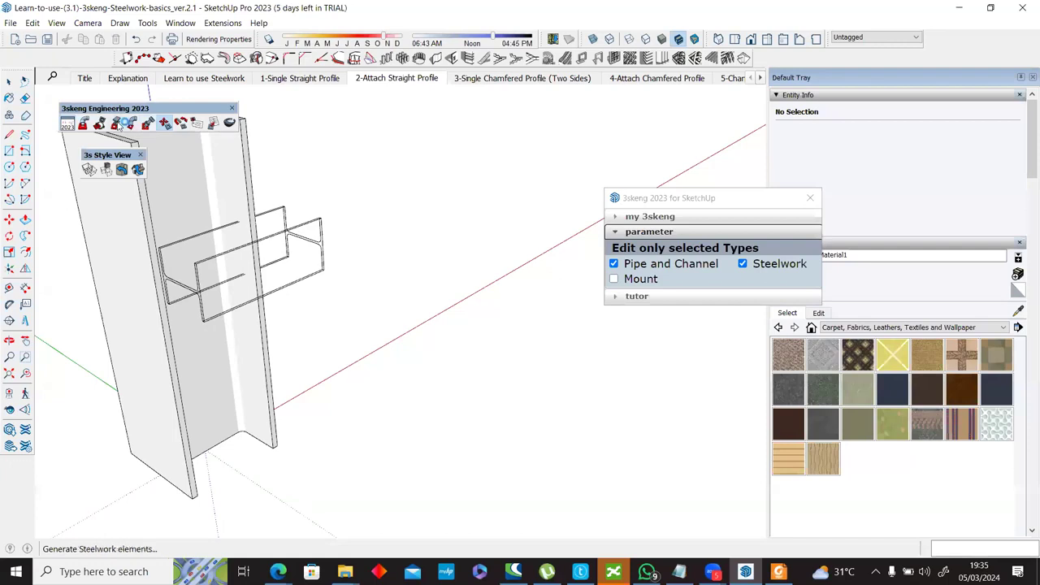
# Step: Try to start an attached H - USA - ASTM A6-A6M profile on the column's flange face with the steelwork command
pyautogui.click(117, 124)
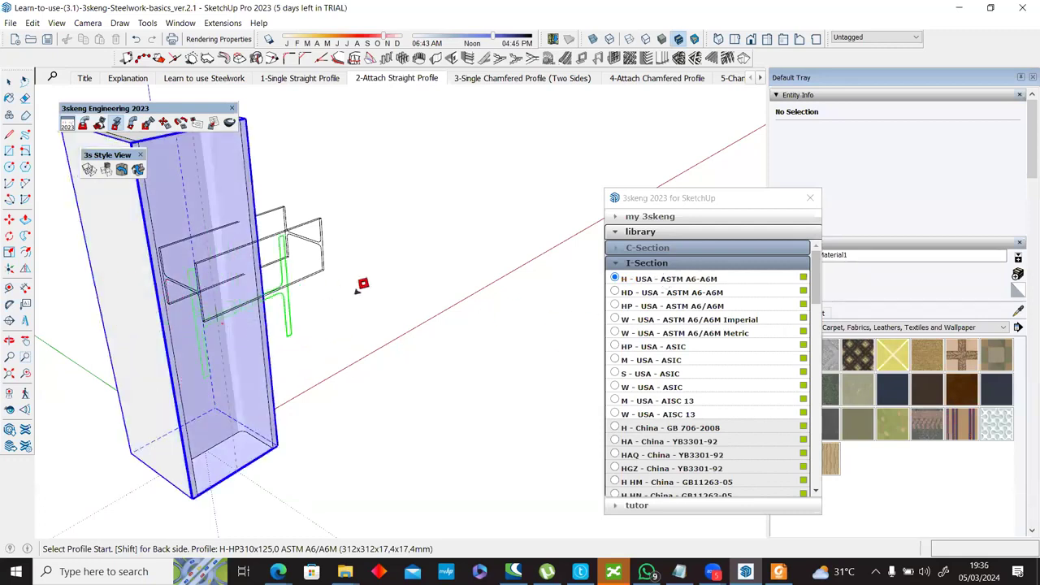
pyautogui.moveTo(400, 259); pyautogui.dragTo(342, 232, button='middle')
pyautogui.click(341, 232)
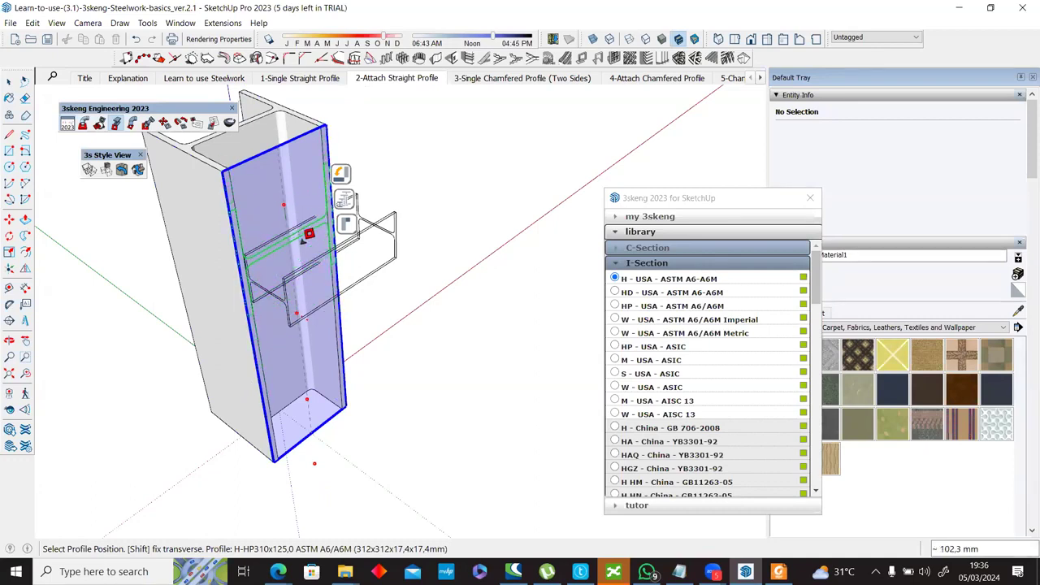
pyautogui.moveTo(369, 326); pyautogui.dragTo(289, 236, button='middle')
pyautogui.scroll(2, 270, 248)
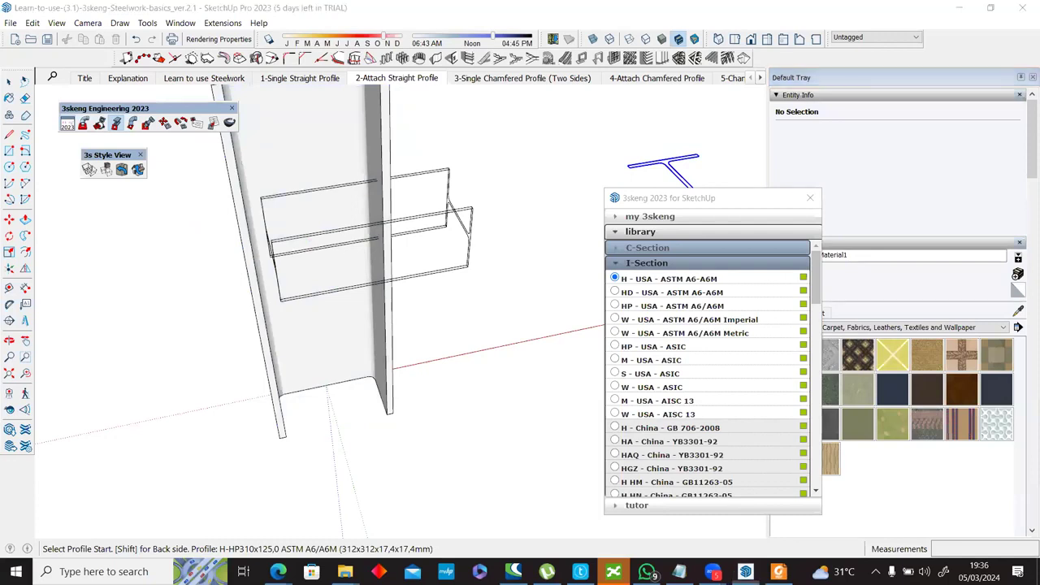
# Step: Examine from several angles how the steelwork profile preview orients itself on the column's different faces
pyautogui.moveTo(320, 290); pyautogui.dragTo(290, 271, button='middle')
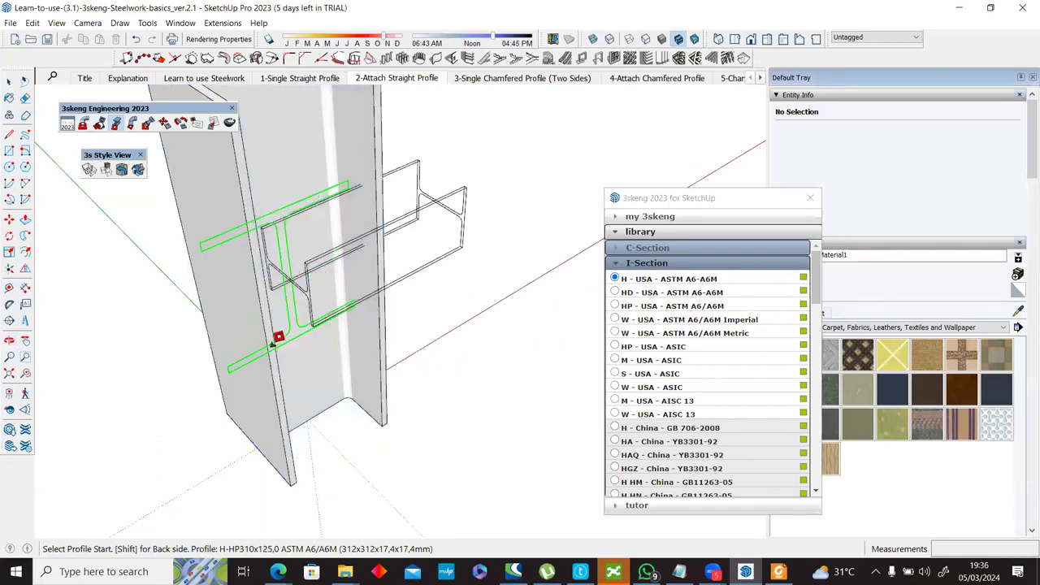
pyautogui.moveTo(355, 317); pyautogui.dragTo(617, 300, button='middle')
pyautogui.moveTo(442, 301); pyautogui.dragTo(295, 186, button='middle')
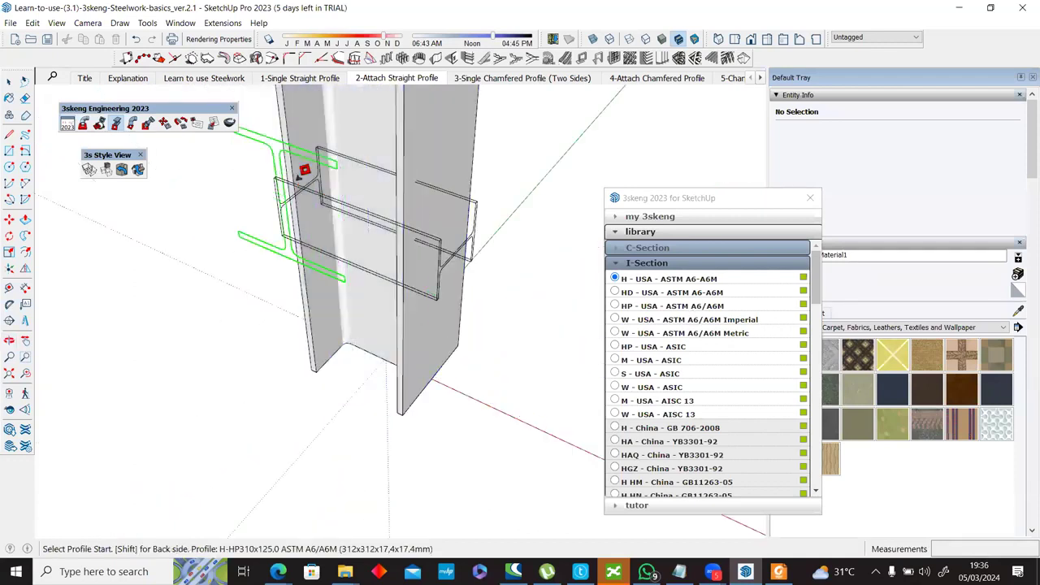
pyautogui.scroll(5, 313, 181)
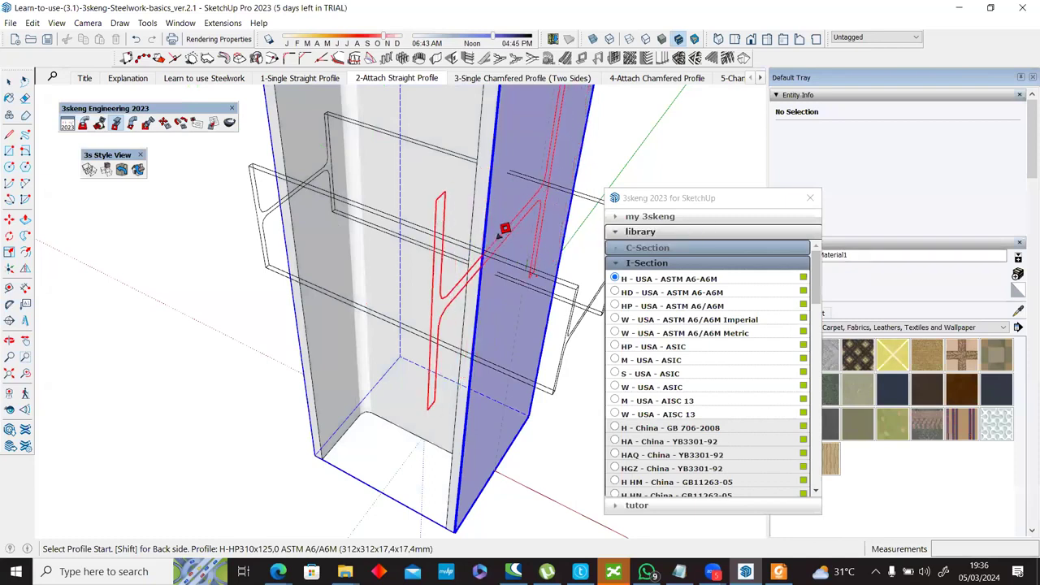
pyautogui.scroll(-2, 499, 230)
pyautogui.moveTo(412, 338); pyautogui.dragTo(328, 307, button='middle')
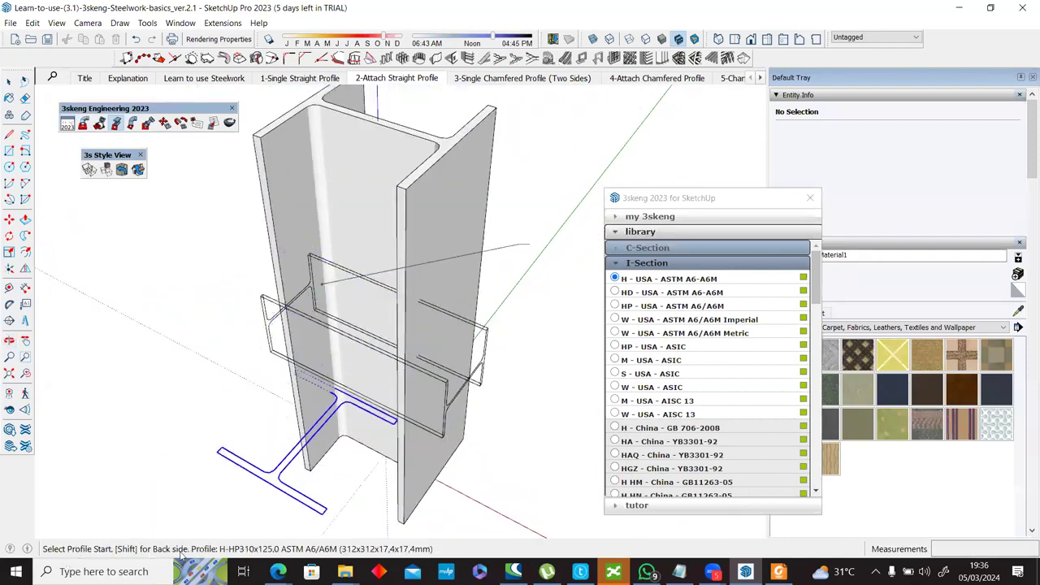
pyautogui.moveTo(204, 351); pyautogui.dragTo(174, 332, button='middle')
pyautogui.click(119, 127)
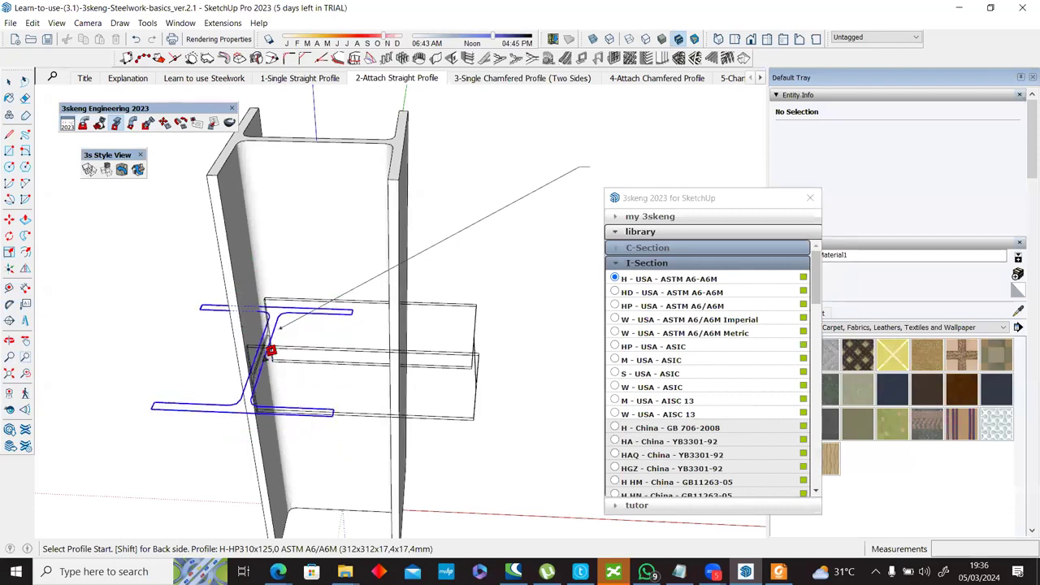
pyautogui.moveTo(244, 344); pyautogui.dragTo(242, 433, button='middle')
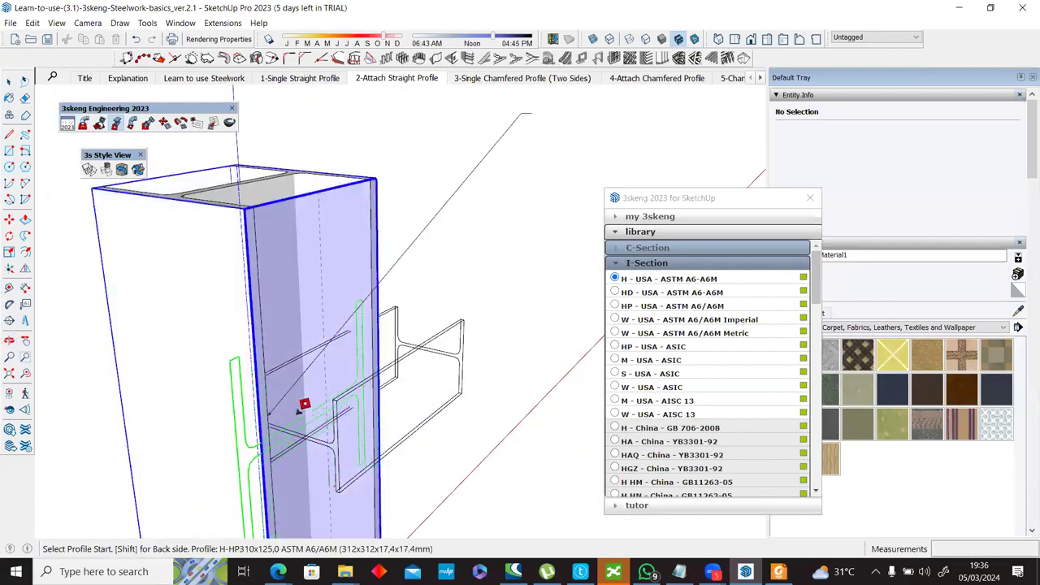
pyautogui.moveTo(150, 436); pyautogui.dragTo(323, 335, button='middle')
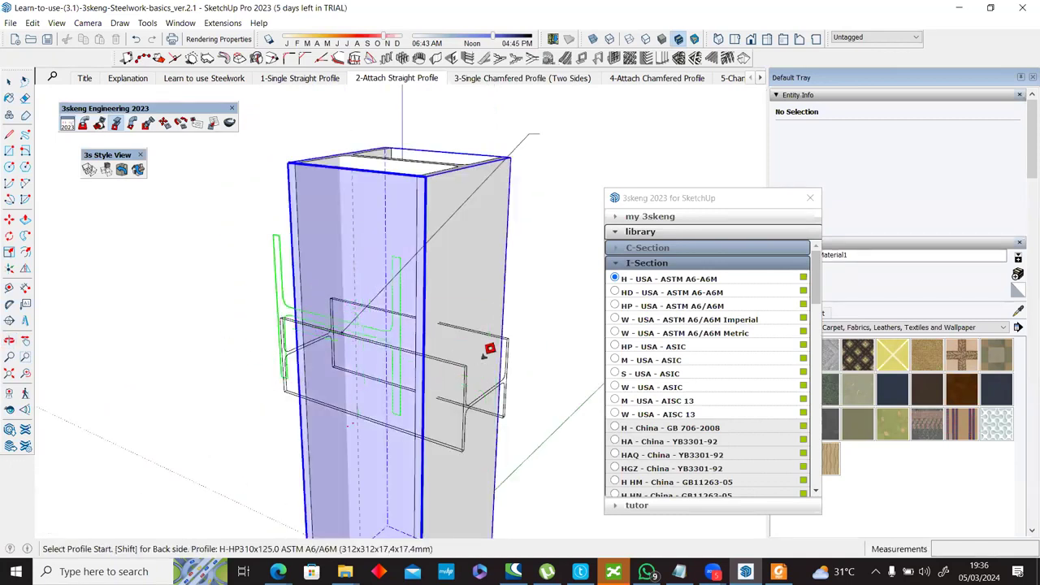
pyautogui.moveTo(465, 356); pyautogui.dragTo(464, 383, button='middle')
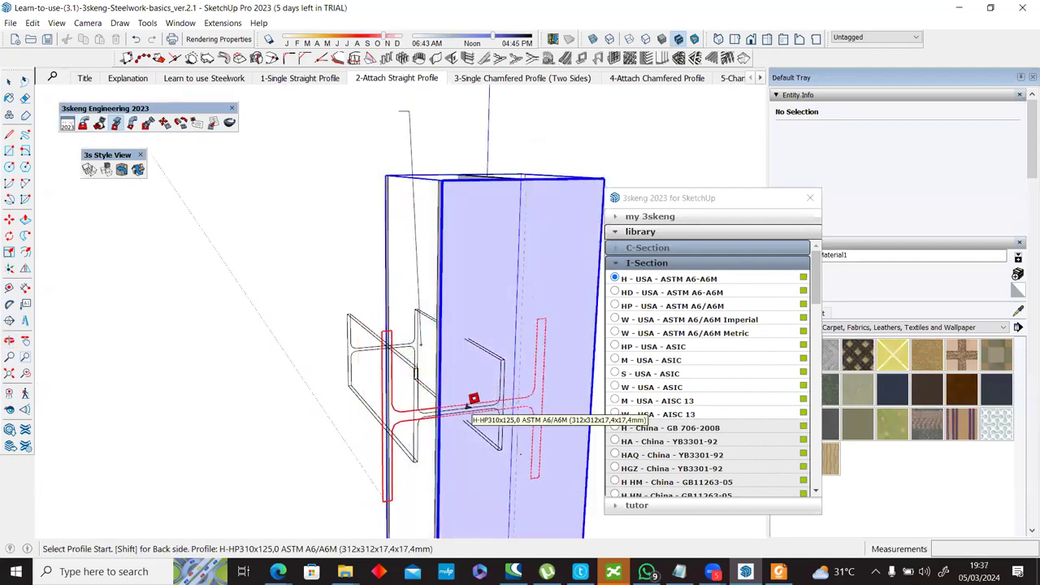
# Step: Try to start an H-HP200x53,0 ASTM A6/A6M profile on the column's flange face, testing its section rotation before fixing the position
pyautogui.click(472, 398)
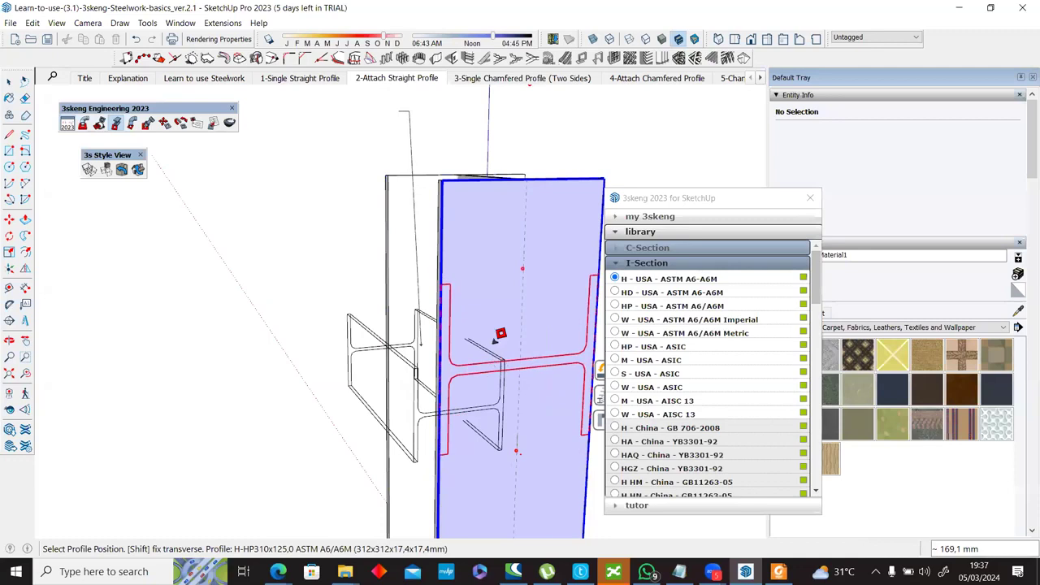
pyautogui.moveTo(511, 381); pyautogui.dragTo(463, 307, button='middle')
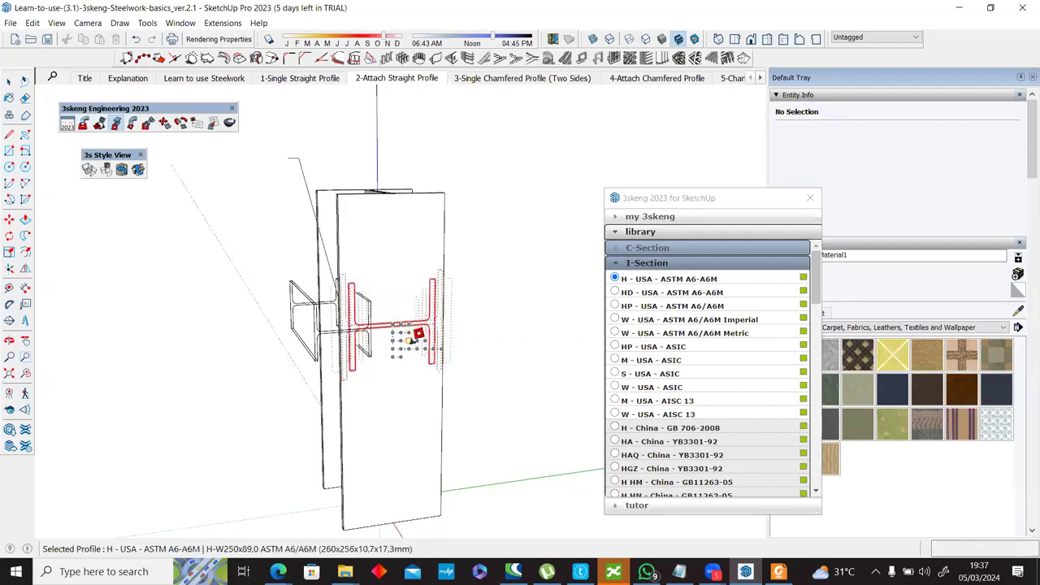
pyautogui.click(411, 333)
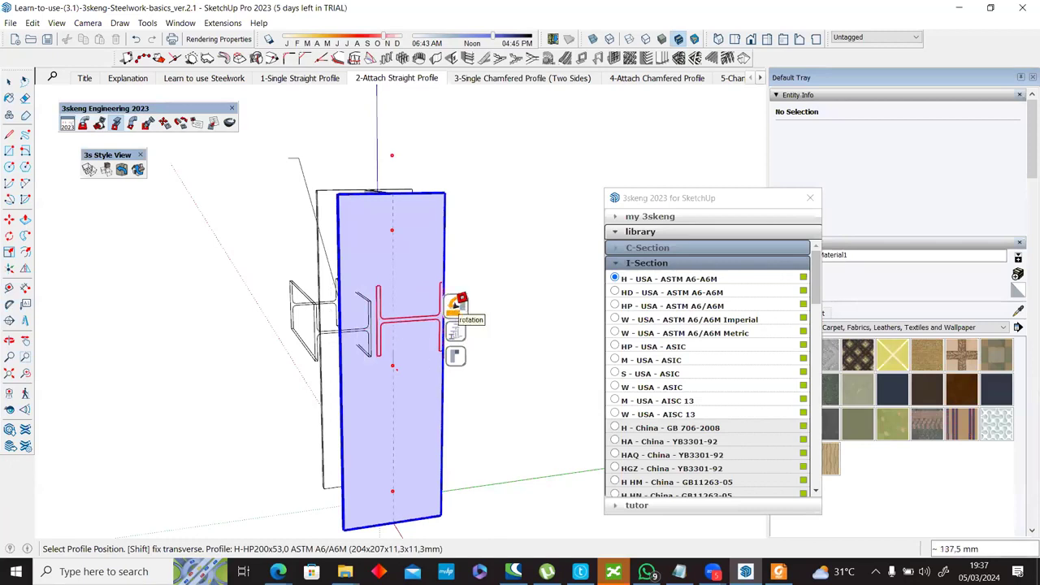
pyautogui.click(456, 305)
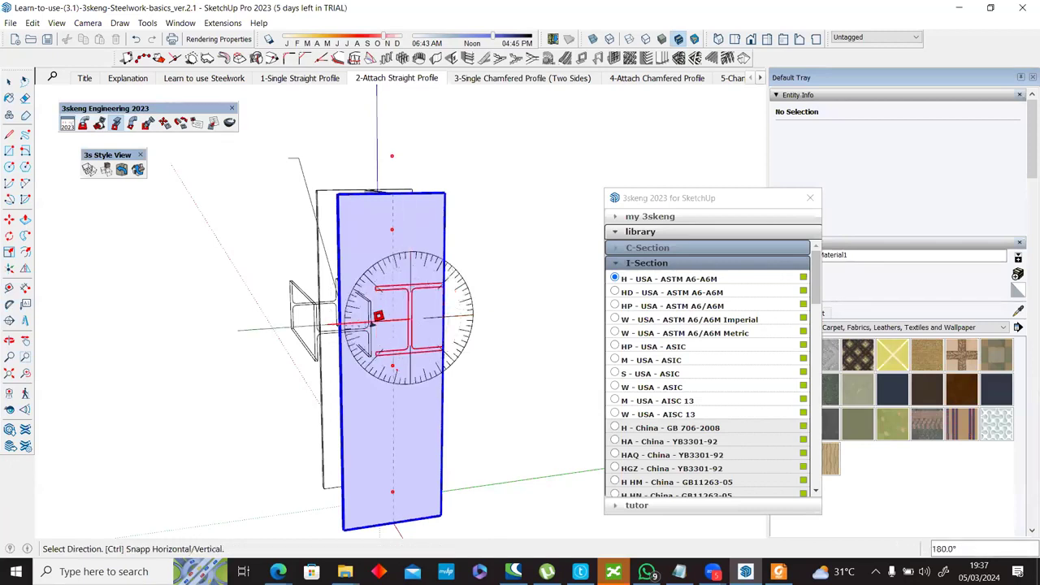
pyautogui.click(386, 291)
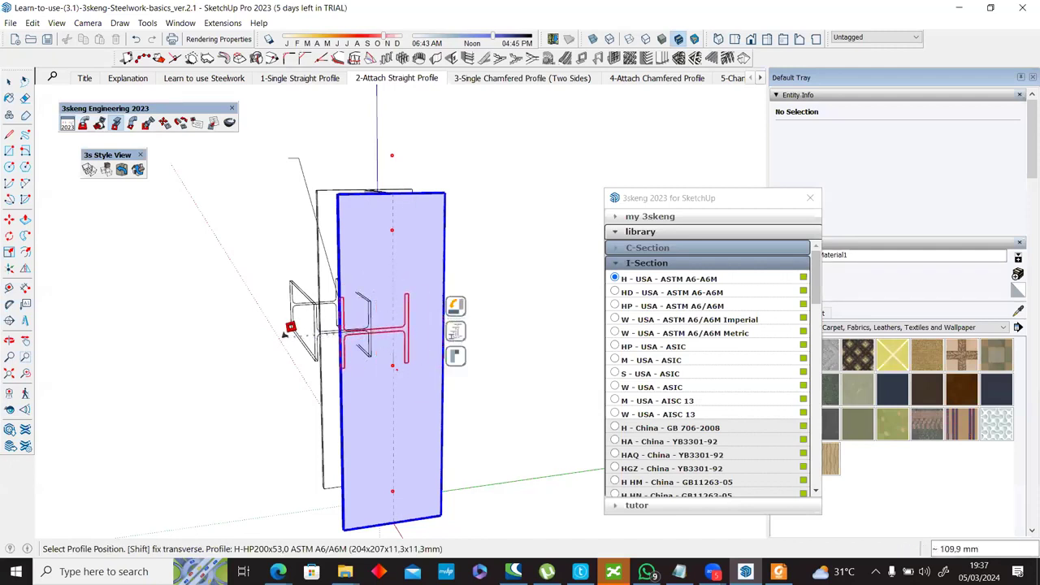
pyautogui.click(288, 329)
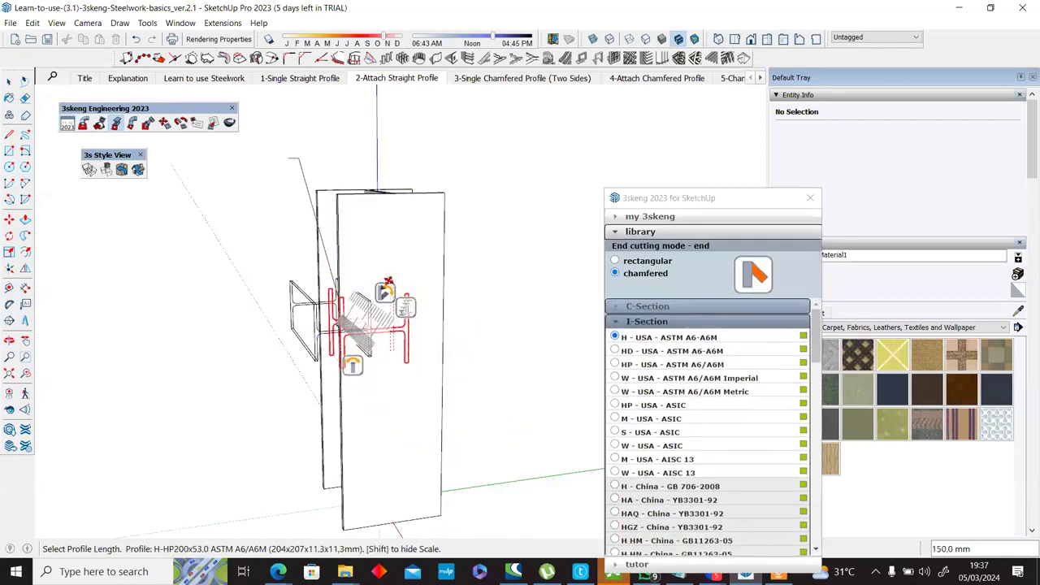
# Step: Try to set a rotation axis for a chamfered cut on the profile being attached to the flange
pyautogui.click(387, 284)
pyautogui.moveTo(395, 326); pyautogui.dragTo(462, 345, button='middle')
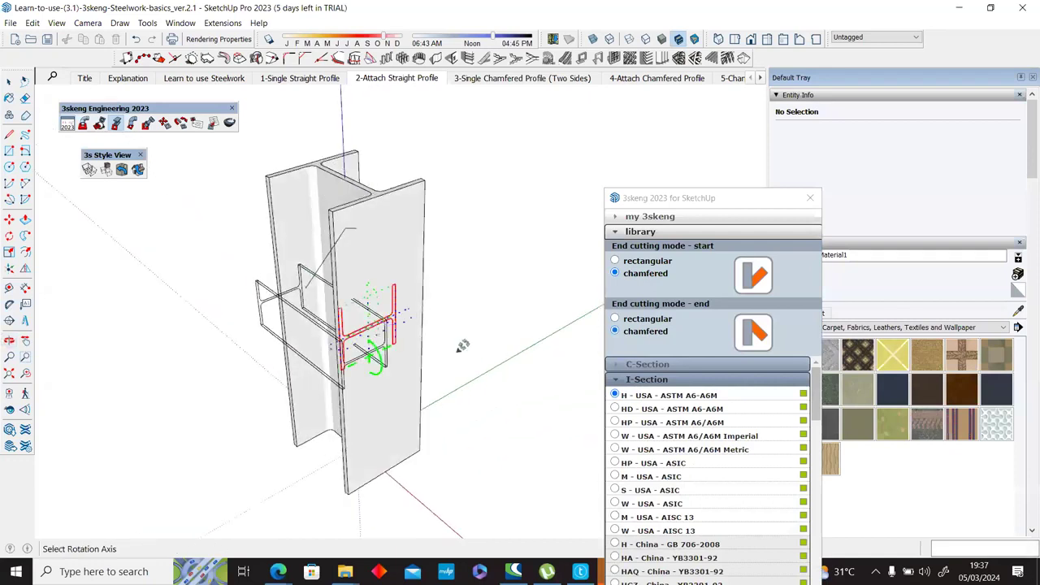
pyautogui.click(401, 295)
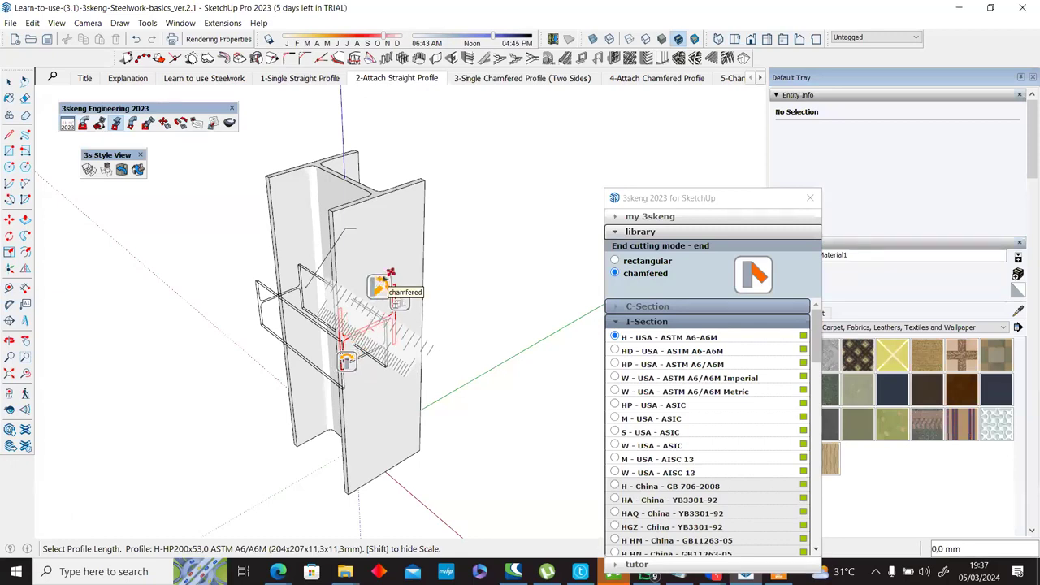
pyautogui.scroll(2, 401, 308)
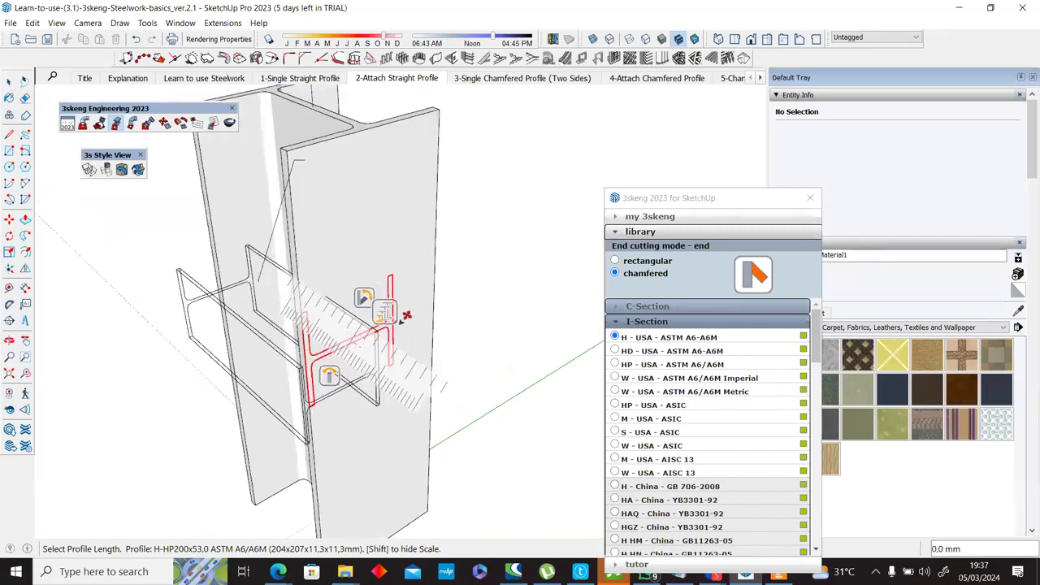
pyautogui.press('Escape')
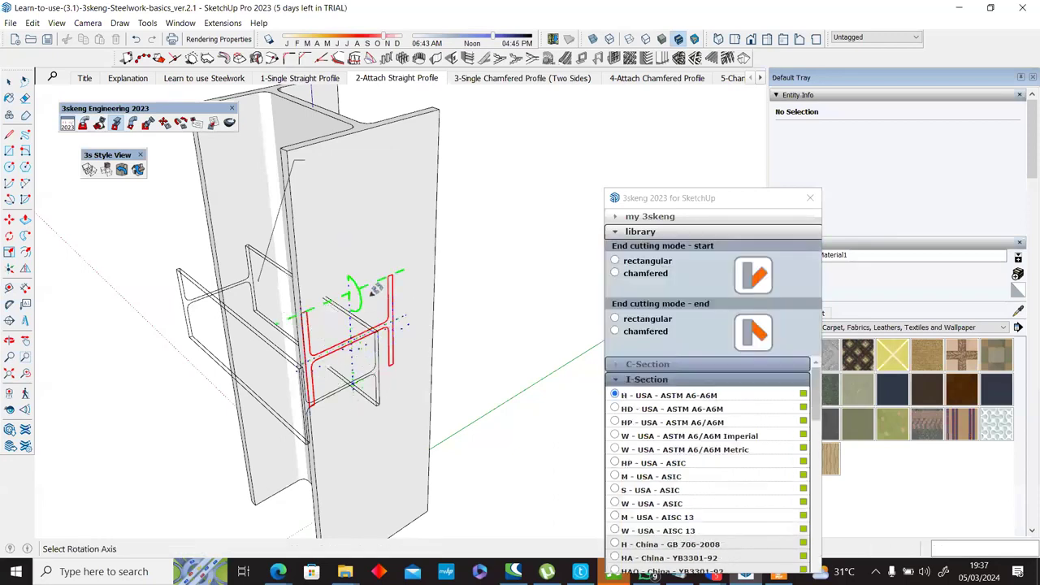
pyautogui.click(368, 324)
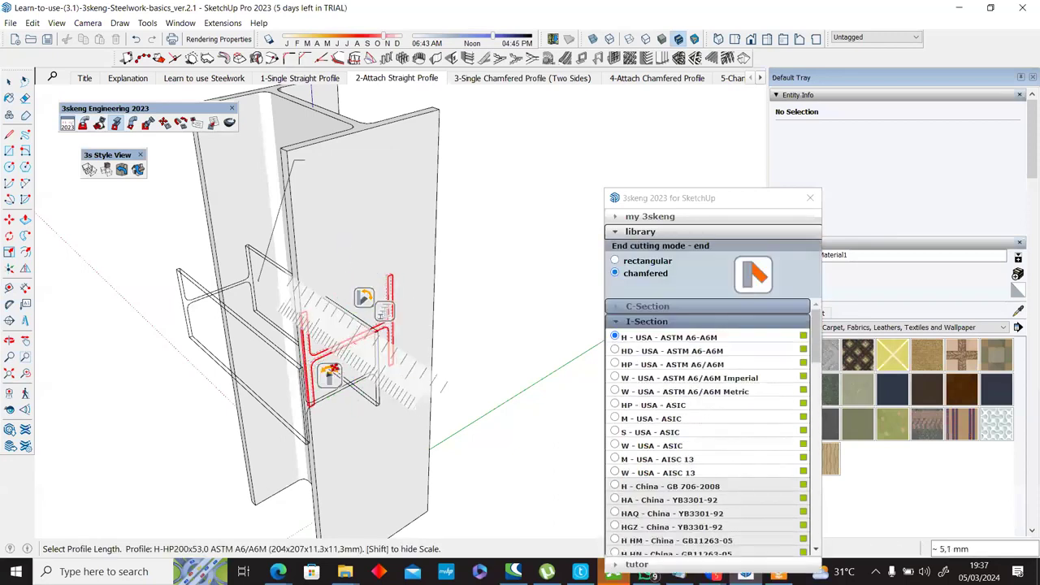
pyautogui.moveTo(333, 373); pyautogui.dragTo(384, 378, button='middle')
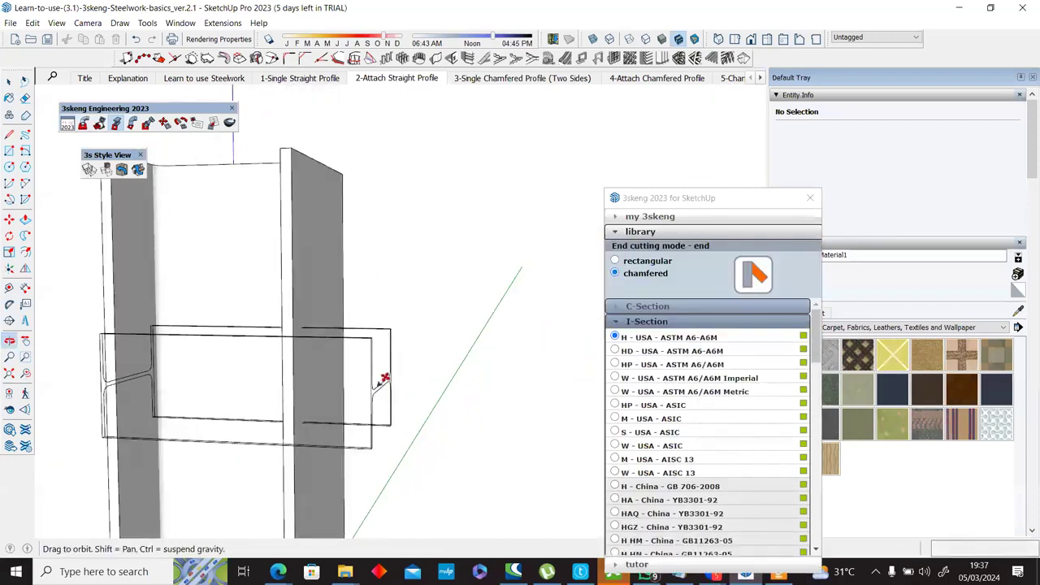
pyautogui.click(433, 424)
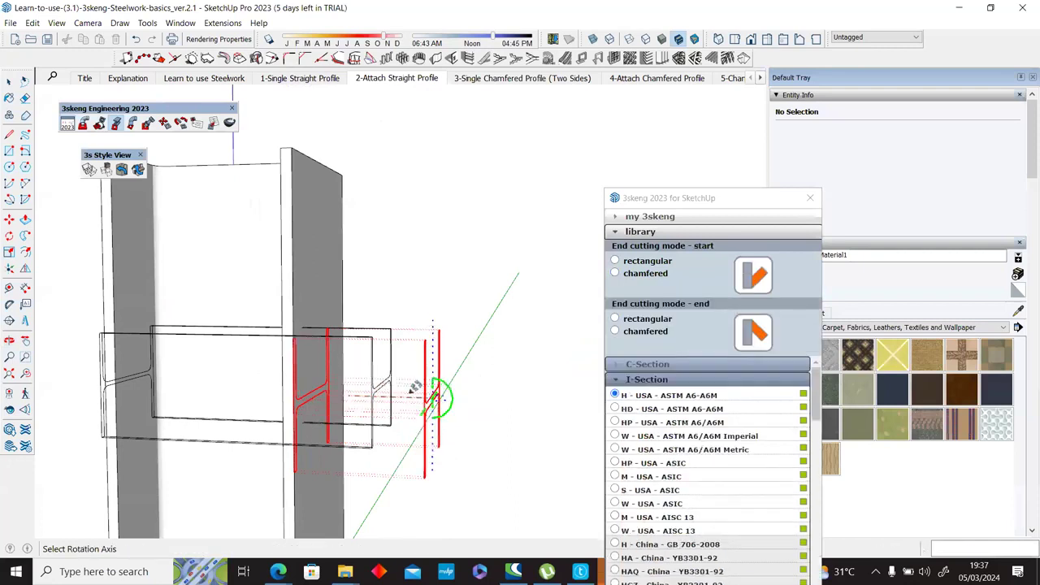
pyautogui.press('Escape')
pyautogui.press('Escape')
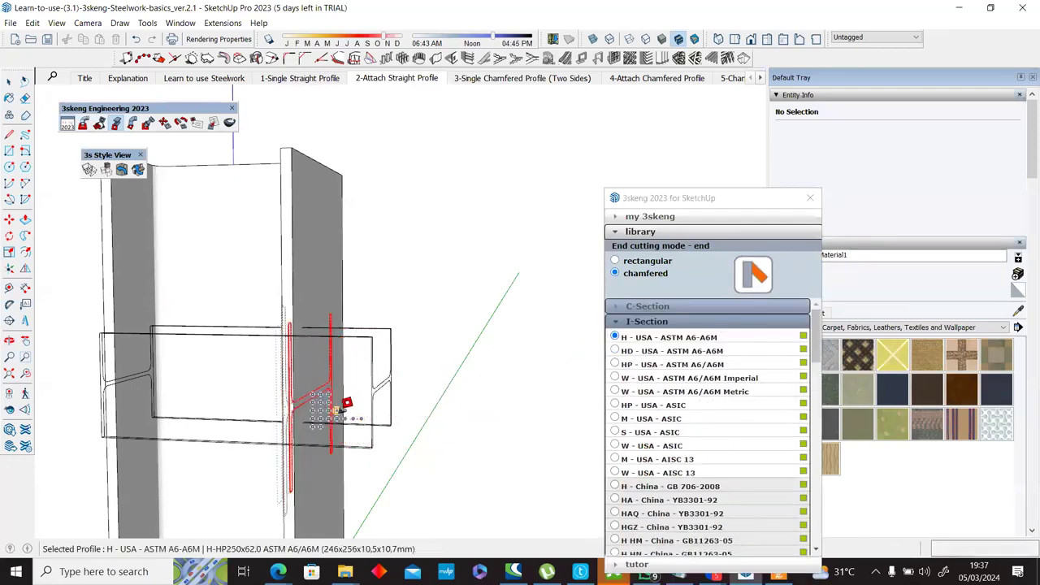
# Step: Change the profile being attached to H-HP250x62,0 ASTM A6/A6M and try rotating its chamfered start cut
pyautogui.click(337, 409)
pyautogui.moveTo(309, 345); pyautogui.dragTo(389, 340, button='middle')
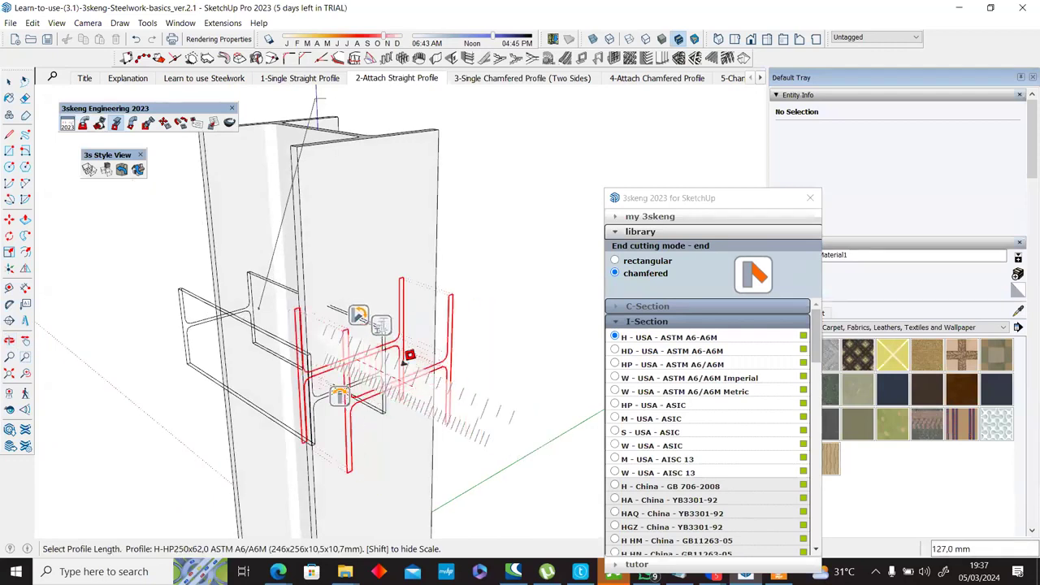
pyautogui.press('Escape')
pyautogui.click(382, 344)
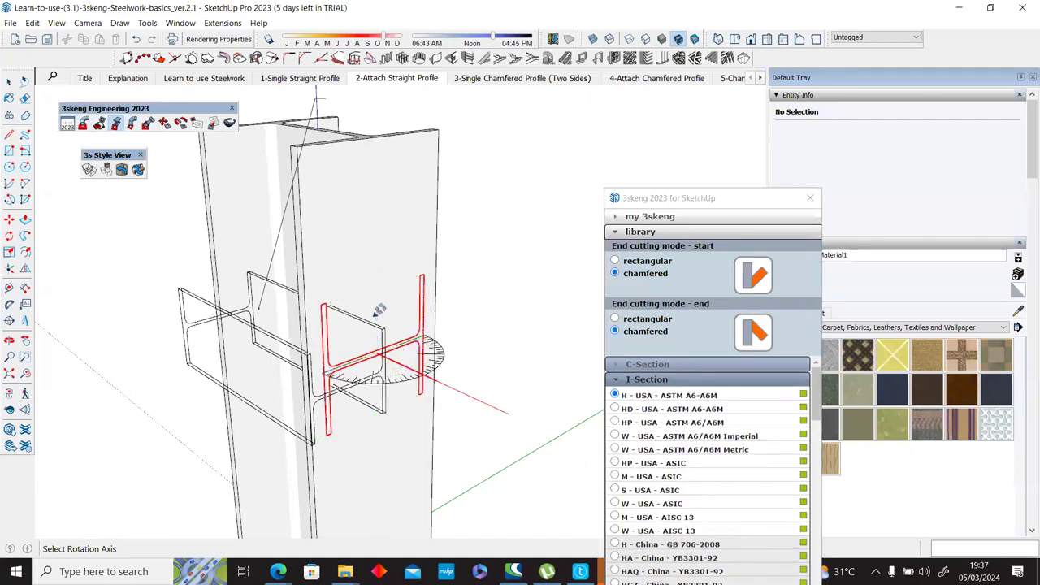
pyautogui.click(378, 310)
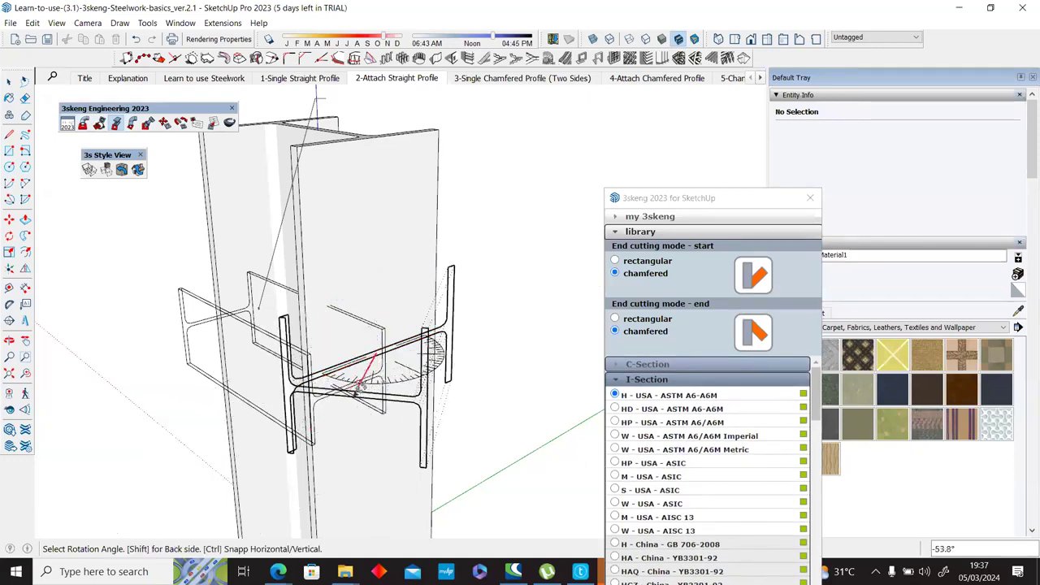
pyautogui.click(362, 388)
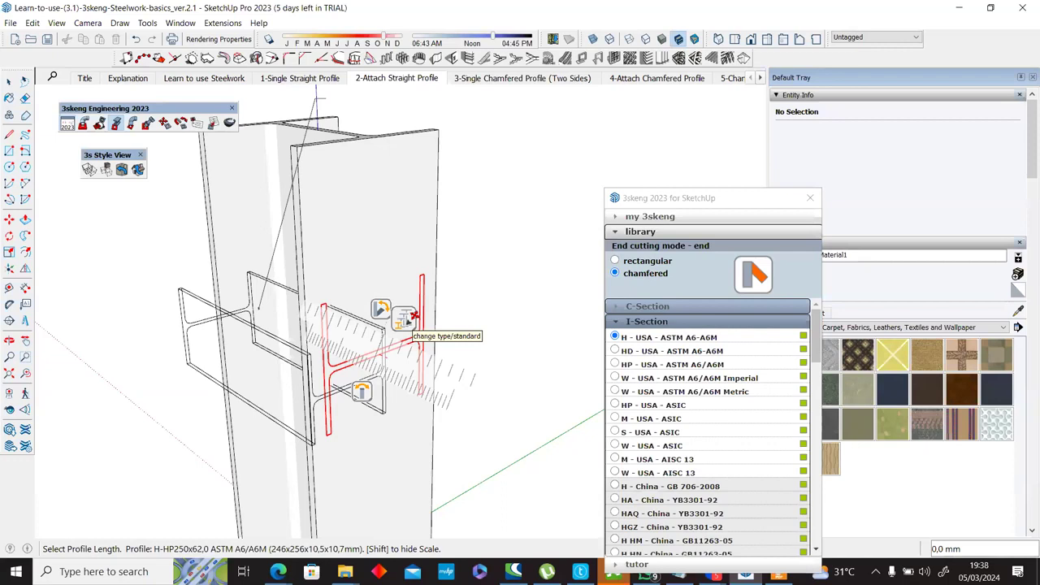
# Step: Change the profile being attached to H-W150x22,5 ASTM A6/A6M (152x152x5,8x6,6mm) and extend it outward from the column's flange
pyautogui.click(406, 320)
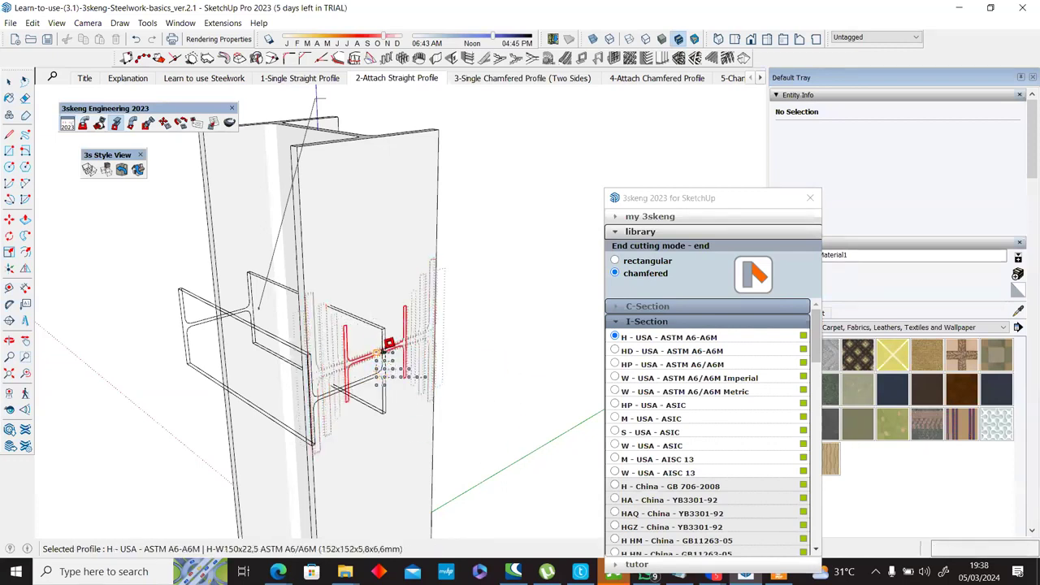
pyautogui.click(384, 352)
pyautogui.moveTo(507, 394); pyautogui.dragTo(521, 373, button='middle')
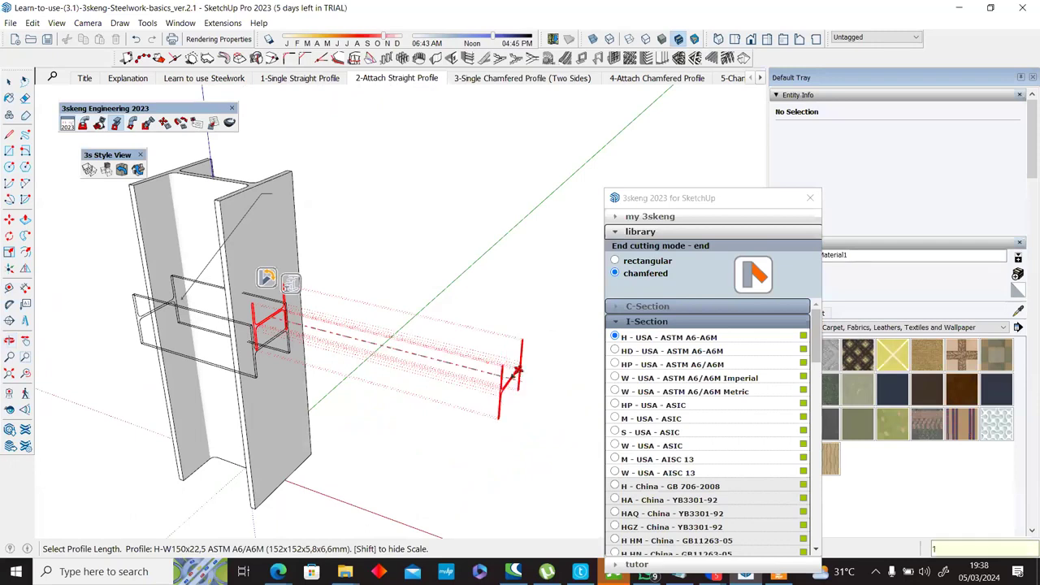
pyautogui.click(514, 371)
pyautogui.scroll(-4, 449, 344)
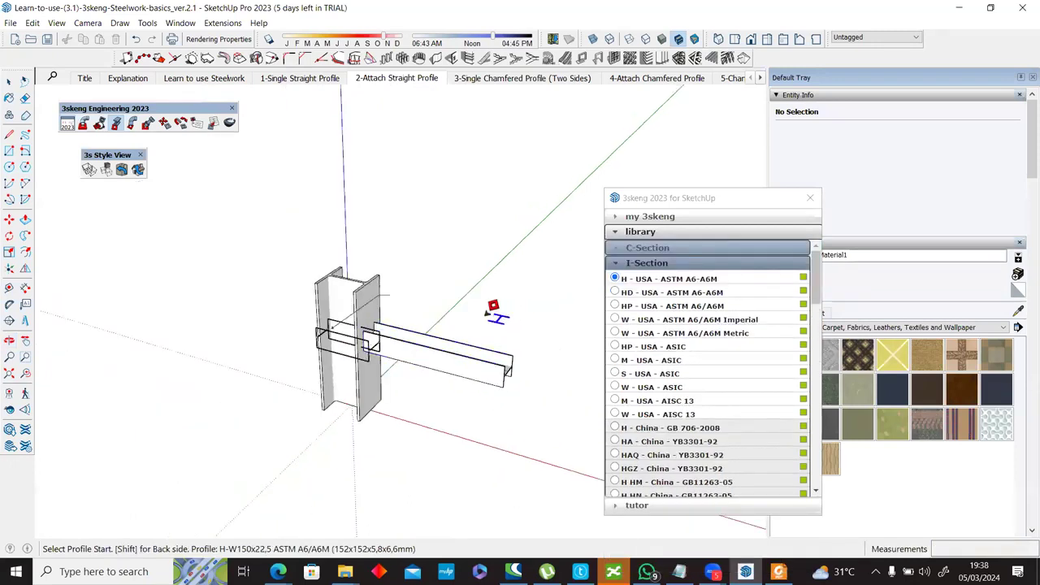
# Step: Undo the attached profile and the column's last size change
pyautogui.hotkey('ctrl', 'z')
pyautogui.scroll(4, 264, 356)
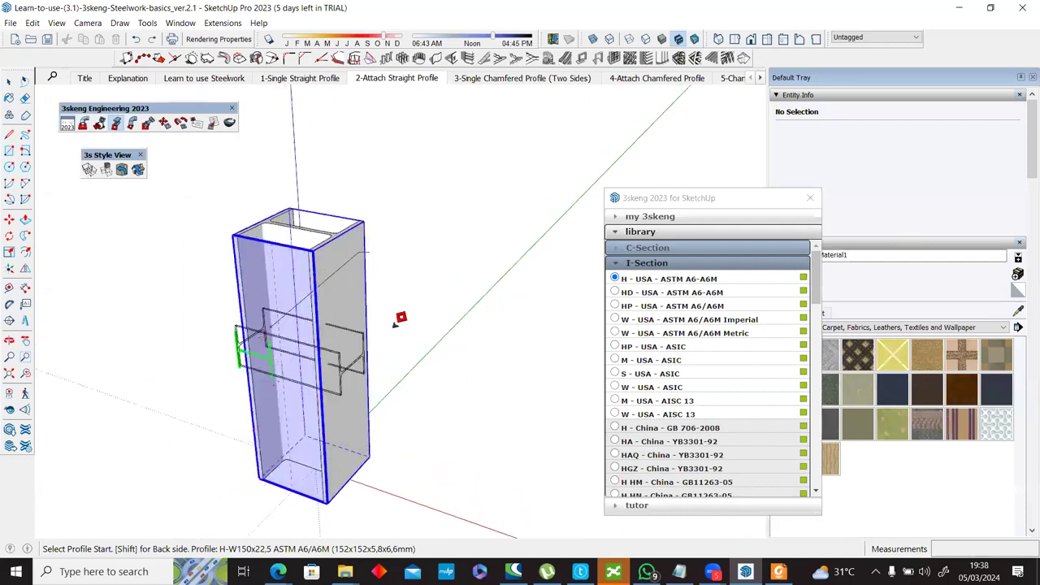
pyautogui.scroll(-5, 418, 302)
pyautogui.hotkey('ctrl', 'z')
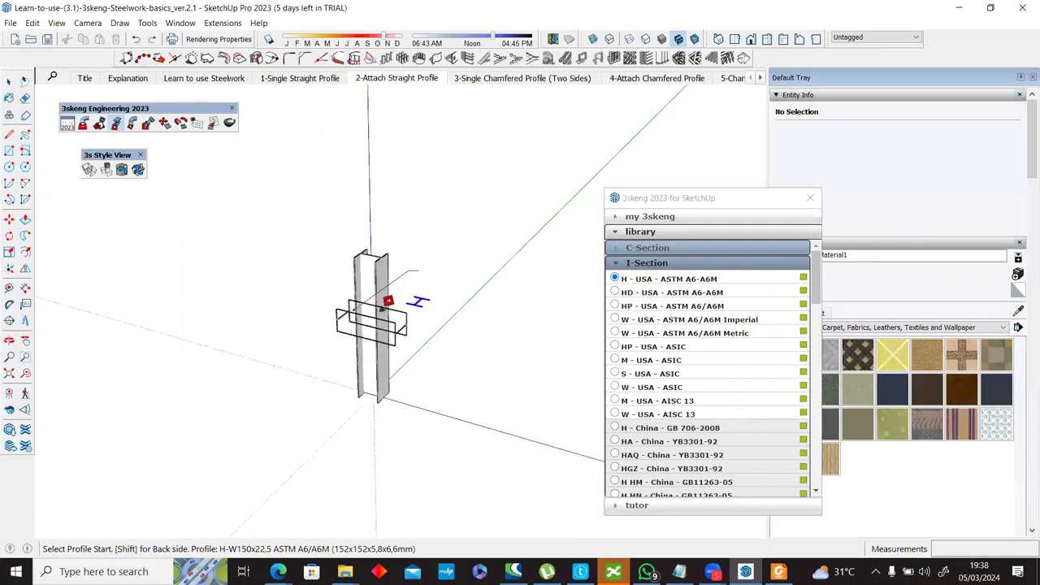
# Step: Examine from several angles how the H-W150x22,5 profile preview orients itself around the column and the labelled outline
pyautogui.scroll(2, 384, 306)
pyautogui.moveTo(433, 273); pyautogui.dragTo(418, 312, button='middle')
pyautogui.scroll(3, 342, 277)
pyautogui.moveTo(455, 435); pyautogui.dragTo(360, 341, button='middle')
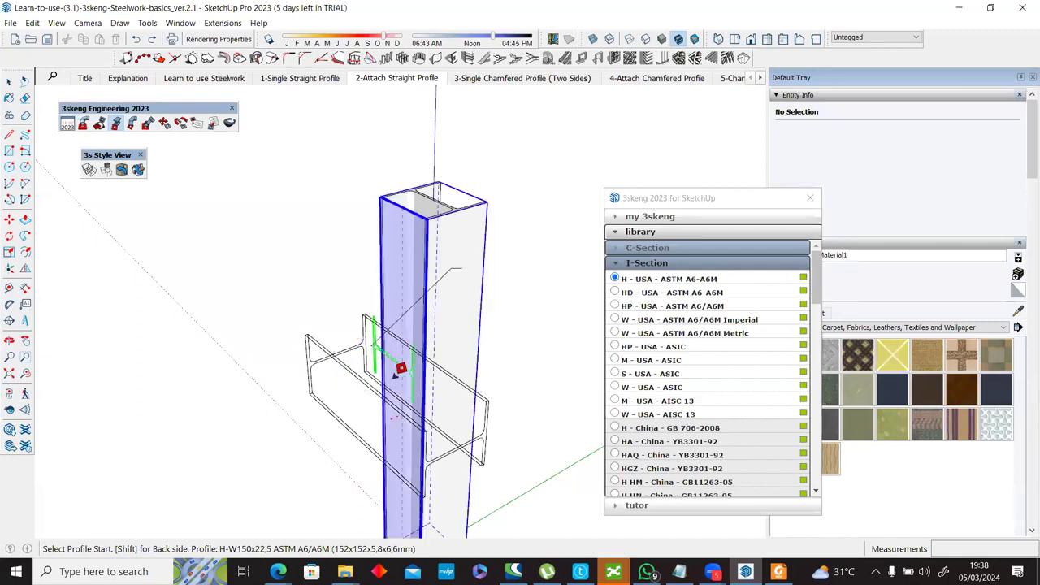
pyautogui.moveTo(320, 348); pyautogui.dragTo(358, 345, button='middle')
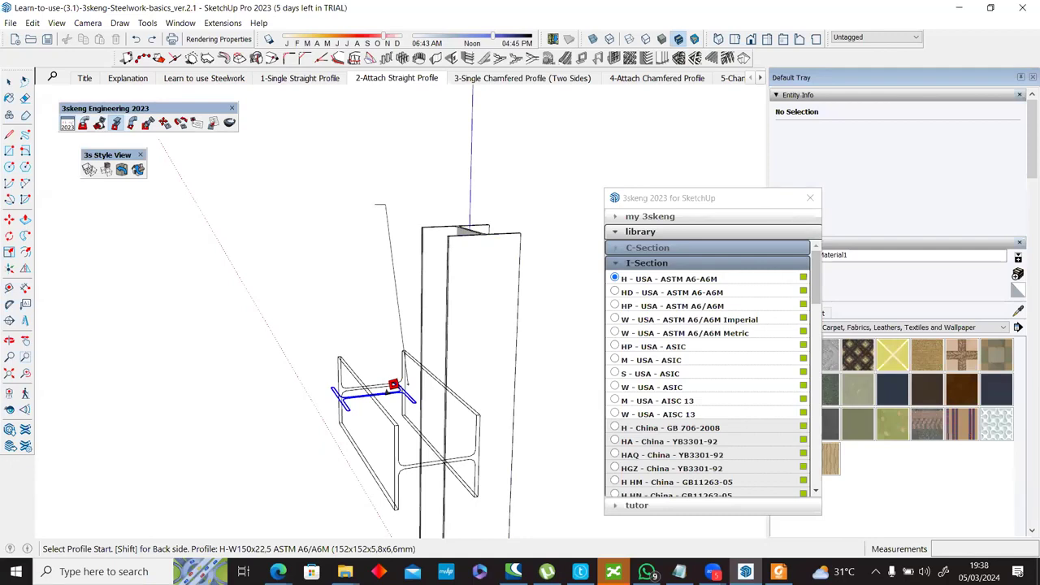
pyautogui.press('capslock')
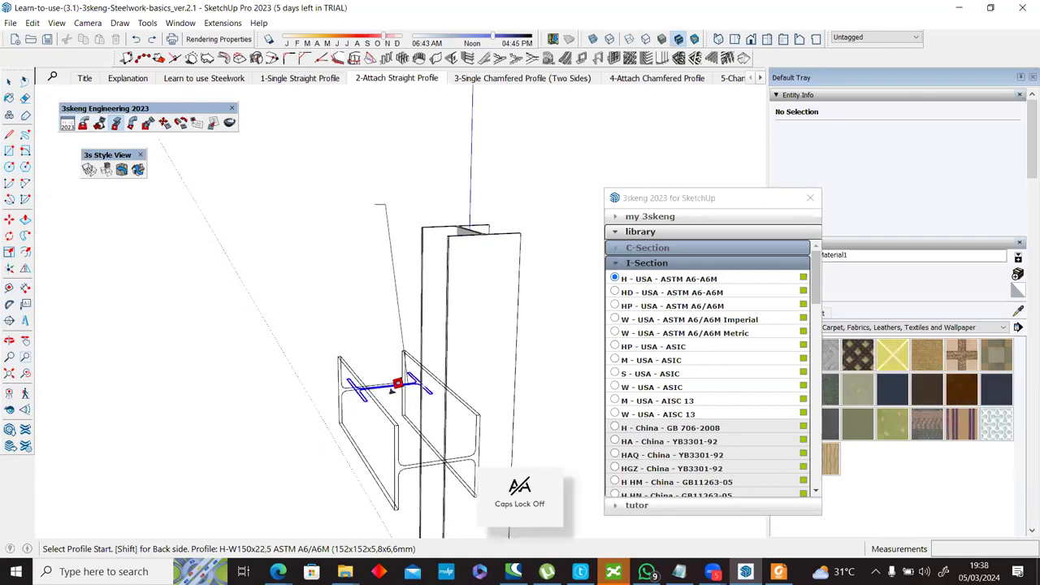
pyautogui.press('capslock')
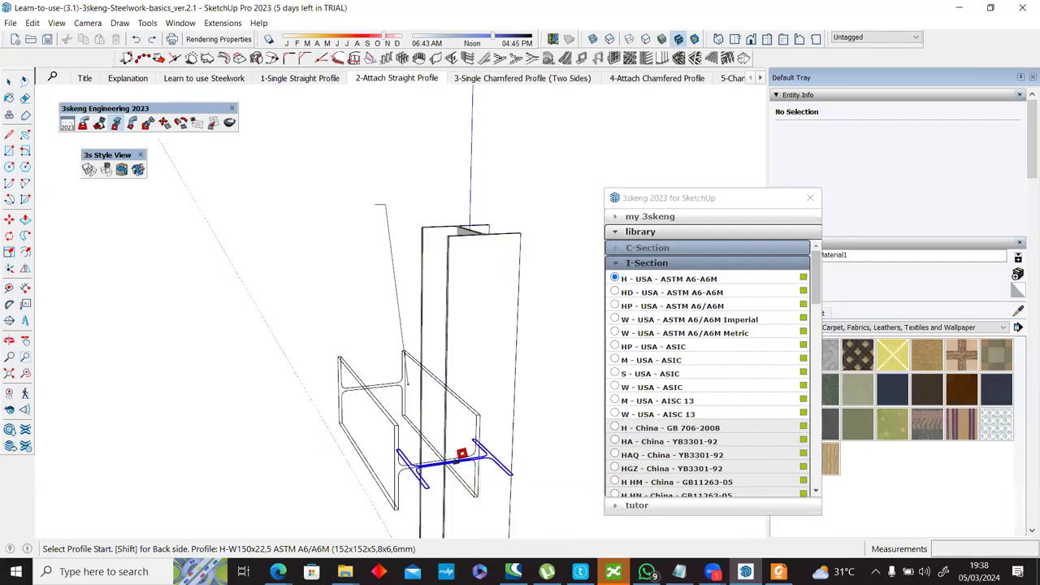
pyautogui.moveTo(464, 434); pyautogui.dragTo(420, 304, button='middle')
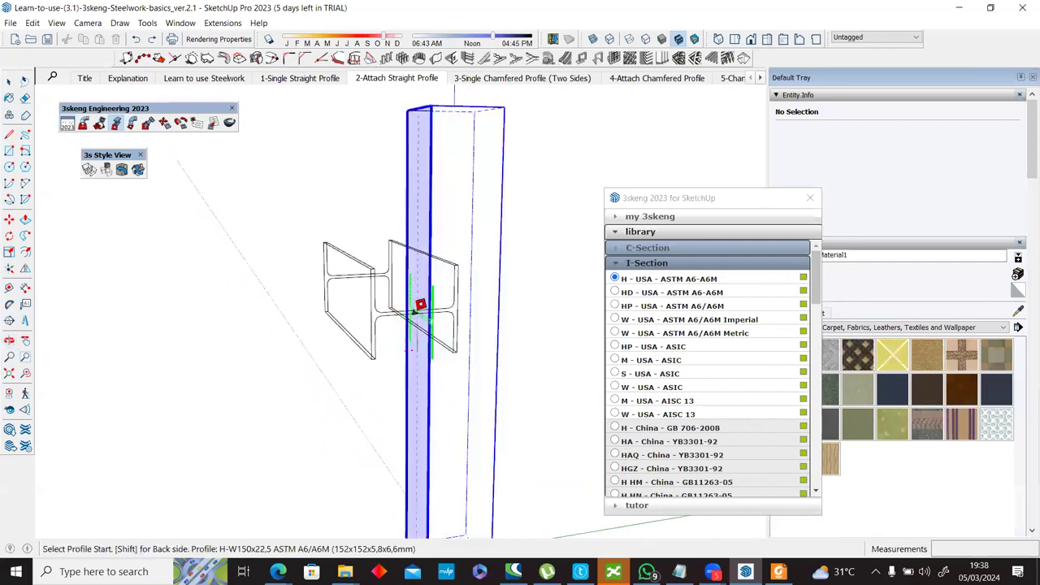
# Step: Attach an H-W150x22,5 ASTM A6/A6M straight profile with a length of 150 mm to the column's flange face
pyautogui.click(443, 310)
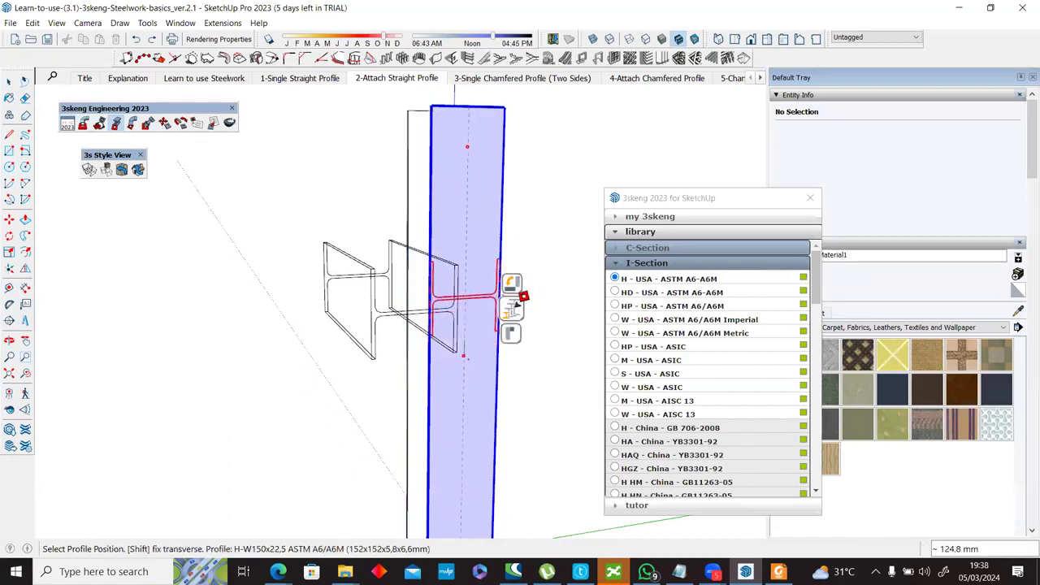
pyautogui.click(471, 313)
pyautogui.scroll(-2, 574, 387)
pyautogui.moveTo(572, 394); pyautogui.dragTo(486, 350, button='middle')
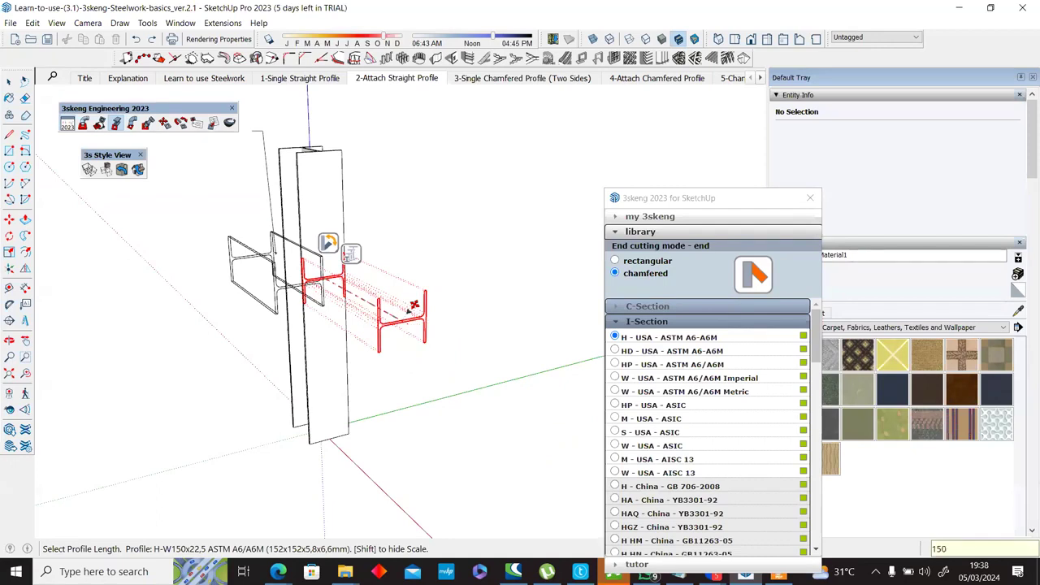
pyautogui.click(415, 304)
pyautogui.moveTo(271, 344); pyautogui.dragTo(427, 418, button='middle')
pyautogui.scroll(4, 395, 262)
pyautogui.scroll(-4, 374, 407)
pyautogui.scroll(1, 427, 422)
pyautogui.press('space')
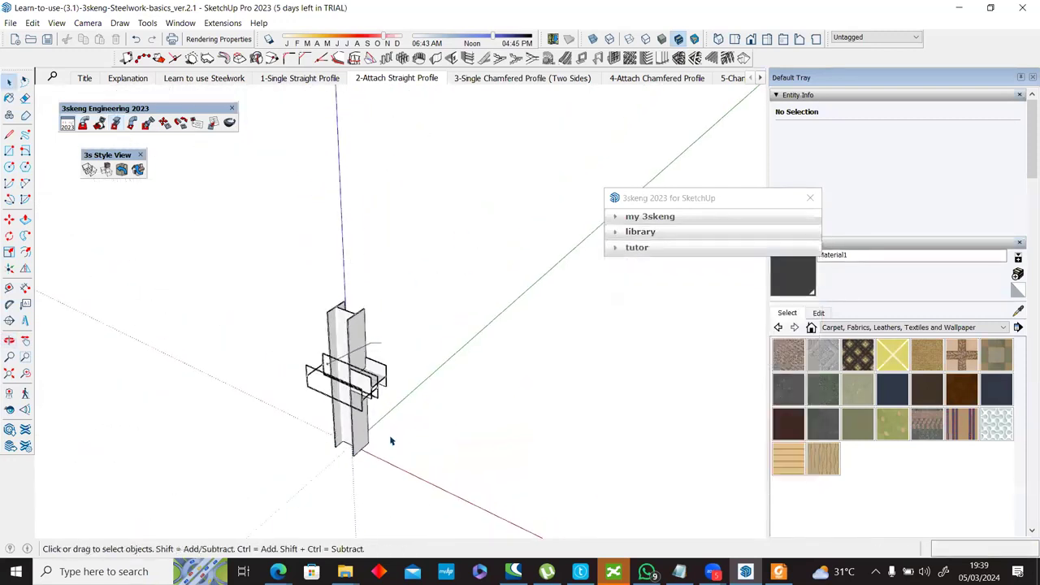
# Step: Examine the attached profile's position relative to the labelled outline and the column from several angles
pyautogui.scroll(3, 390, 439)
pyautogui.moveTo(290, 401); pyautogui.dragTo(264, 258, button='middle')
pyautogui.click(294, 285)
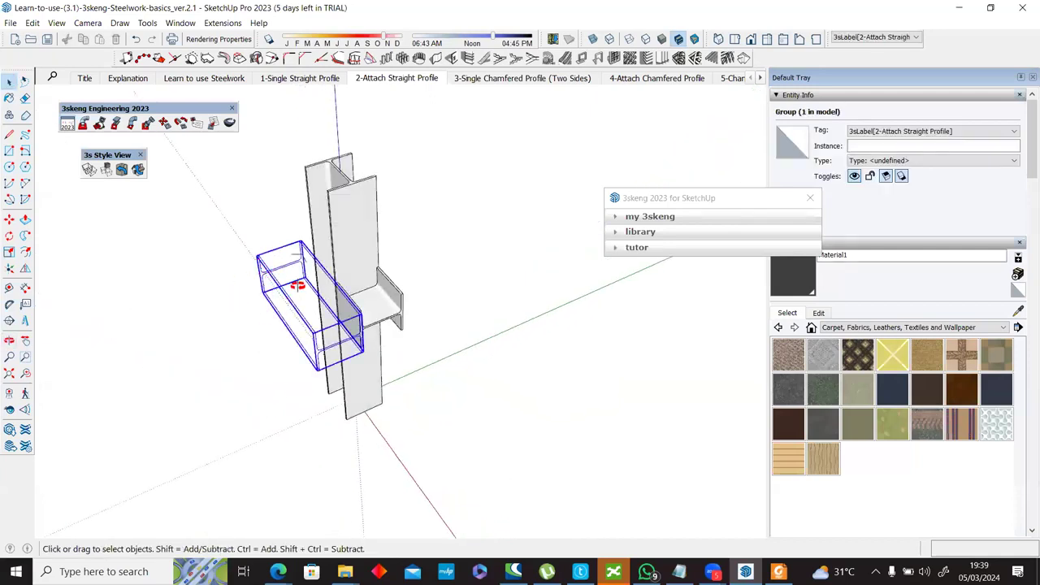
pyautogui.scroll(5, 300, 318)
pyautogui.moveTo(294, 399); pyautogui.dragTo(754, 297, button='middle')
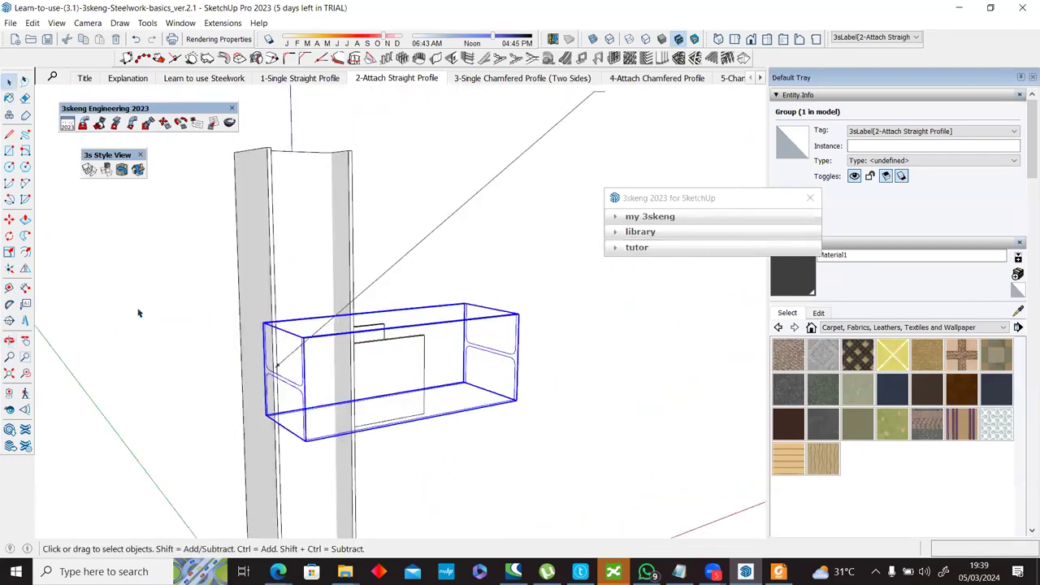
pyautogui.scroll(-5, 293, 257)
pyautogui.moveTo(372, 426); pyautogui.dragTo(370, 492, button='middle')
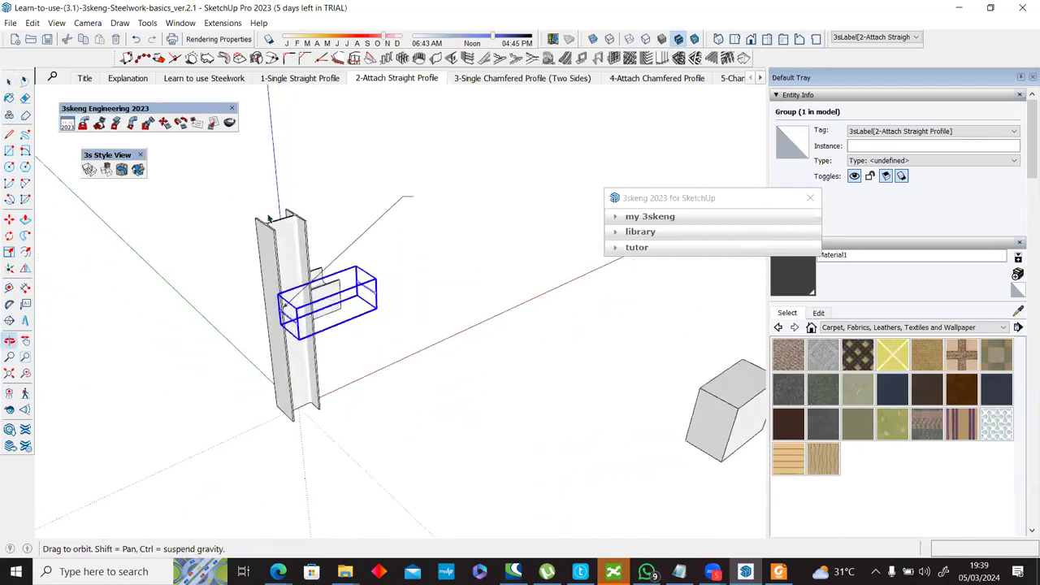
pyautogui.click(282, 271)
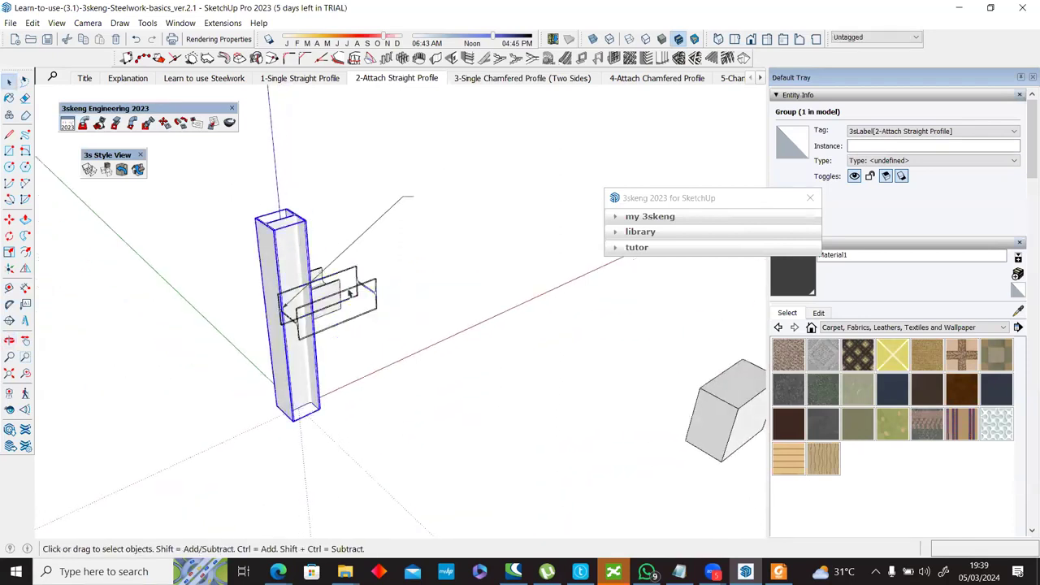
# Step: Move the steel column together with its attached profile horizontally along the green direction, using the 3skeng chain-editing move
pyautogui.click(165, 123)
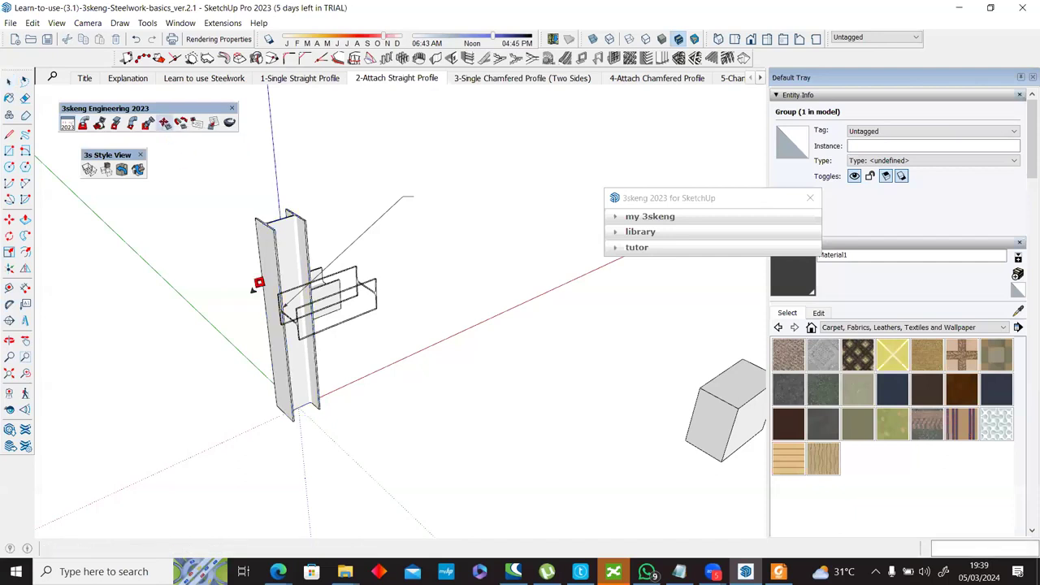
pyautogui.scroll(3, 274, 402)
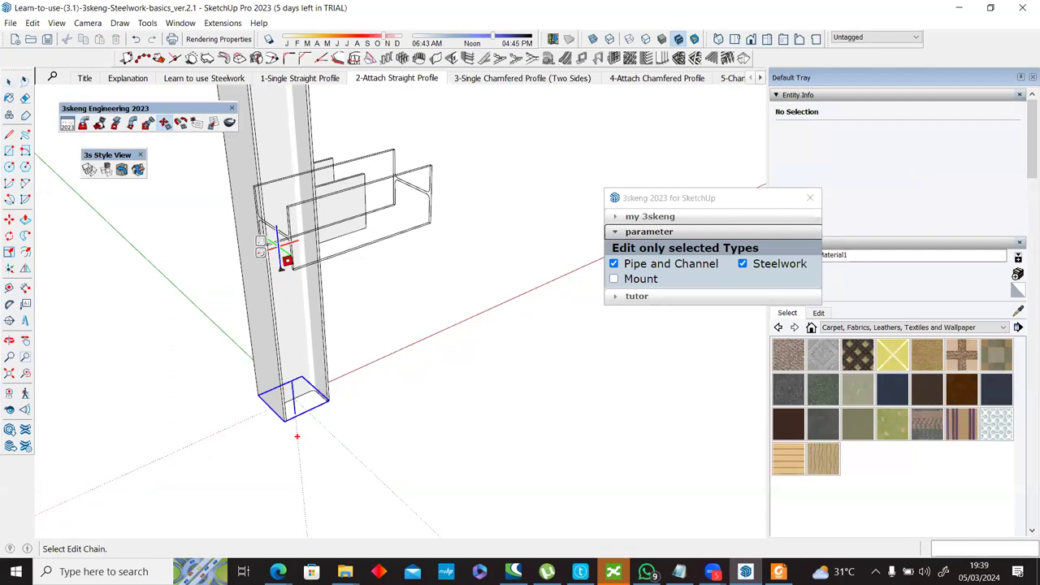
pyautogui.click(298, 323)
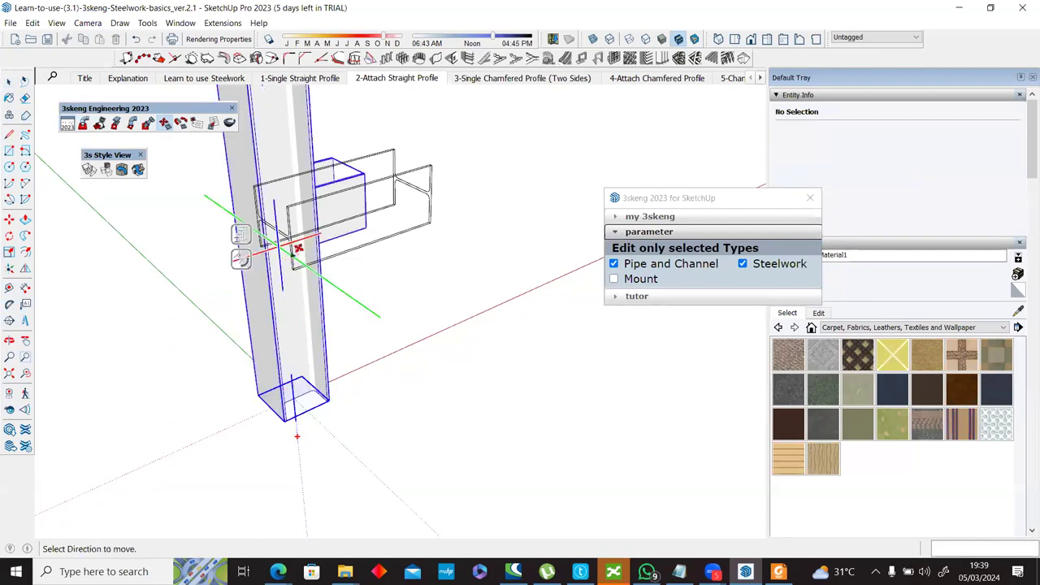
pyautogui.click(298, 248)
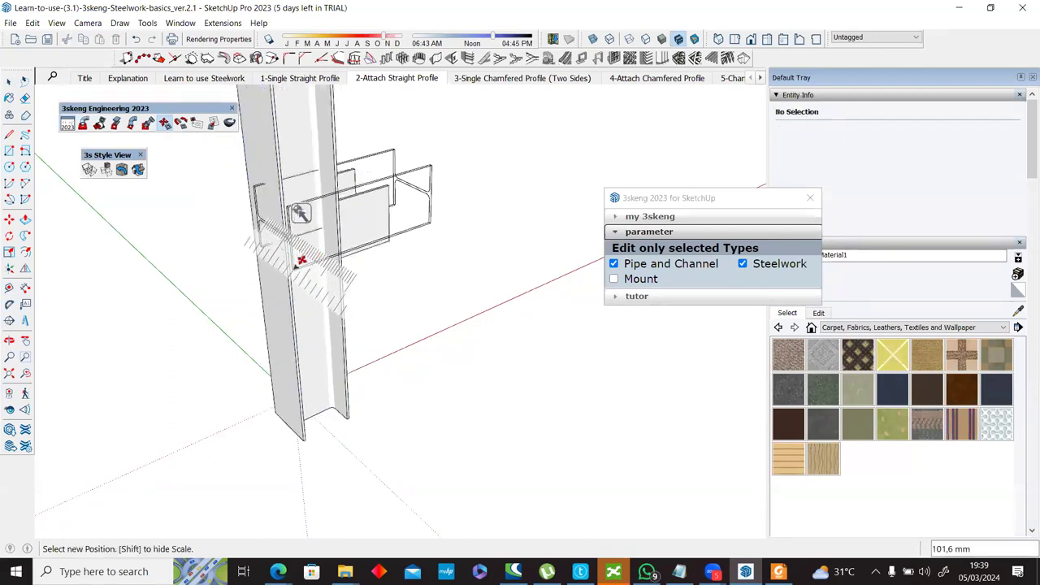
pyautogui.moveTo(302, 257); pyautogui.dragTo(271, 272, button='middle')
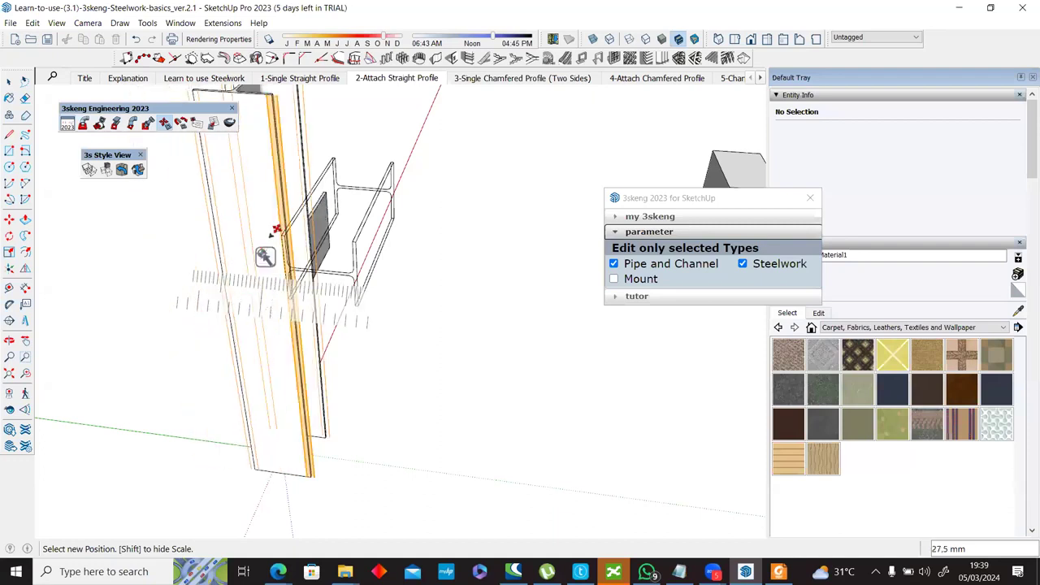
pyautogui.click(286, 228)
pyautogui.moveTo(337, 342); pyautogui.dragTo(327, 366, button='middle')
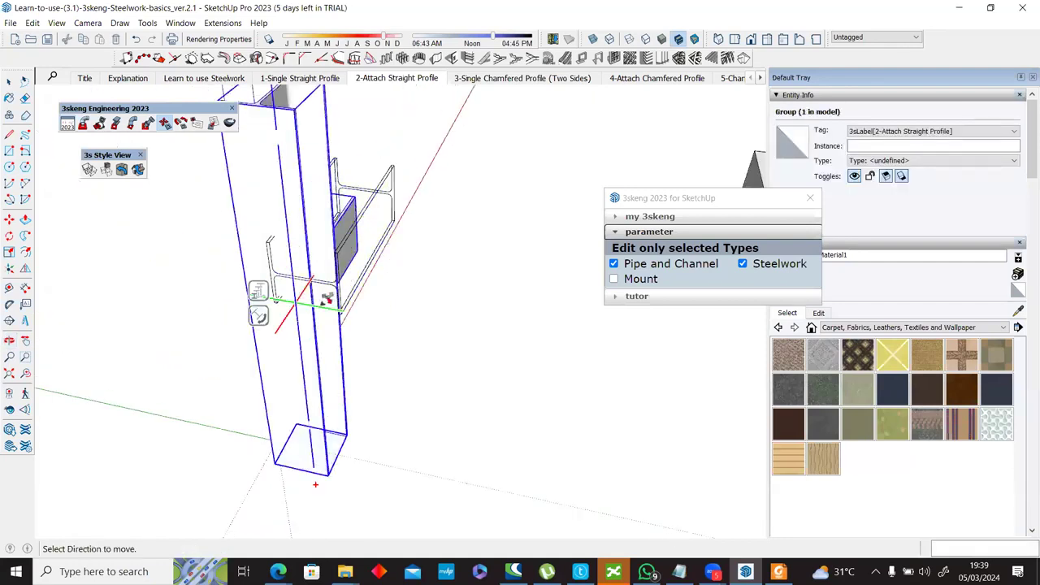
# Step: Move the column and its attached profile once more along the green direction, away from the labelled outline
pyautogui.click(329, 301)
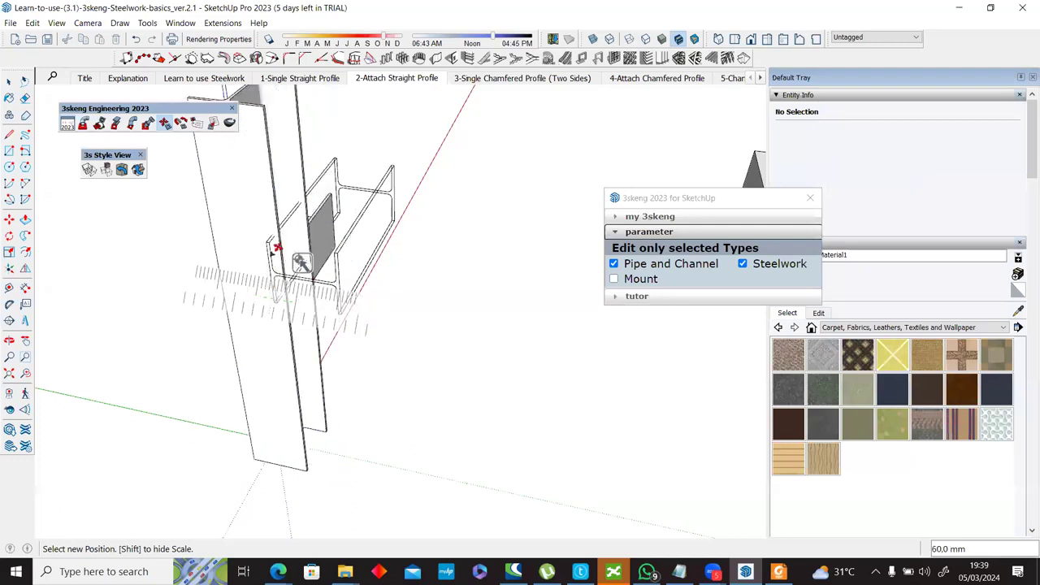
pyautogui.click(299, 260)
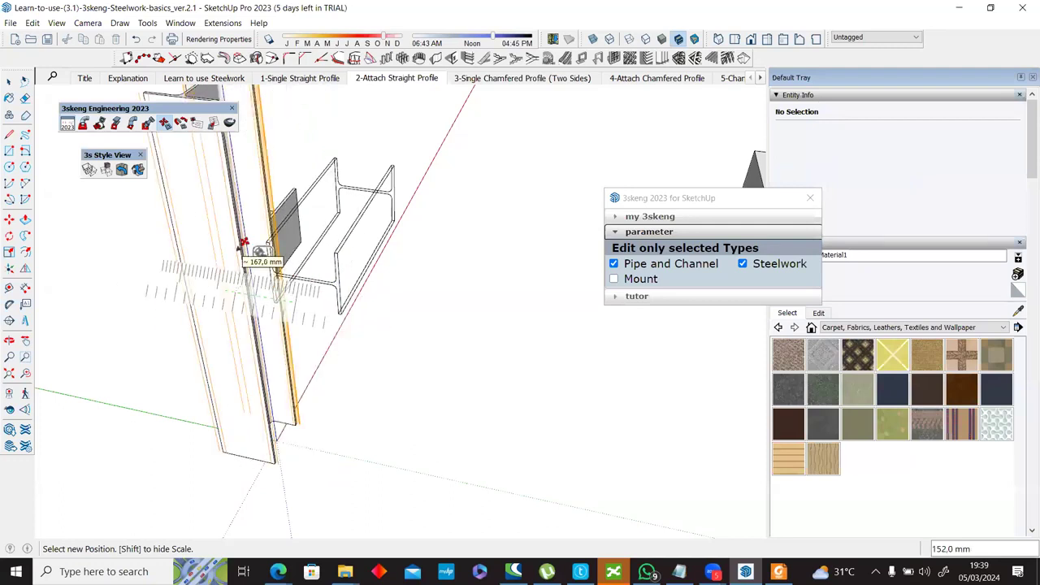
pyautogui.moveTo(440, 269); pyautogui.dragTo(222, 268, button='middle')
pyautogui.moveTo(506, 266); pyautogui.dragTo(417, 386, button='middle')
pyautogui.scroll(3, 349, 399)
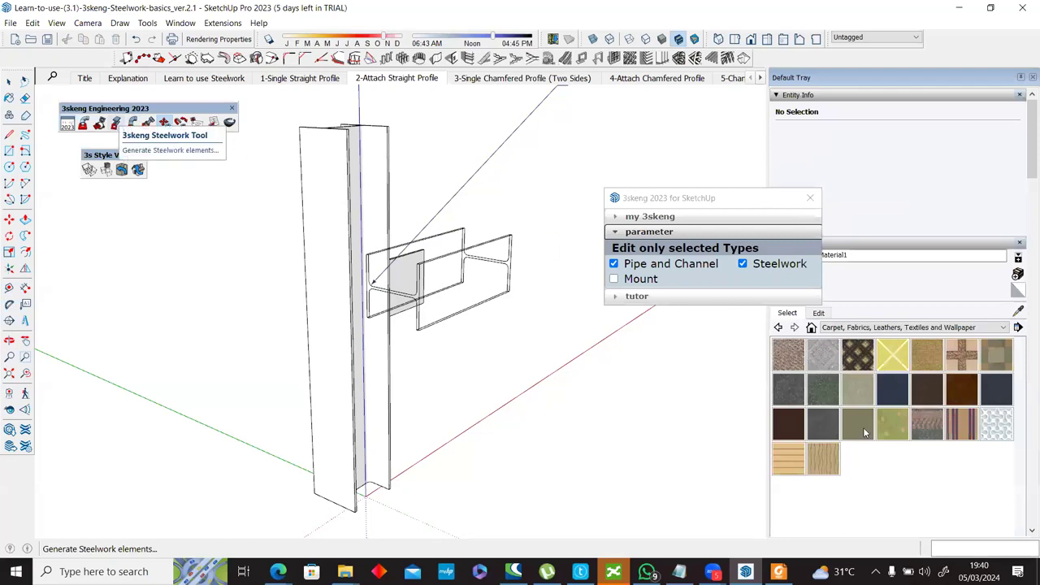
# Step: Connect the computer to a different secured Wi-Fi network and return to the model
pyautogui.click(875, 572)
pyautogui.click(822, 516)
pyautogui.click(848, 280)
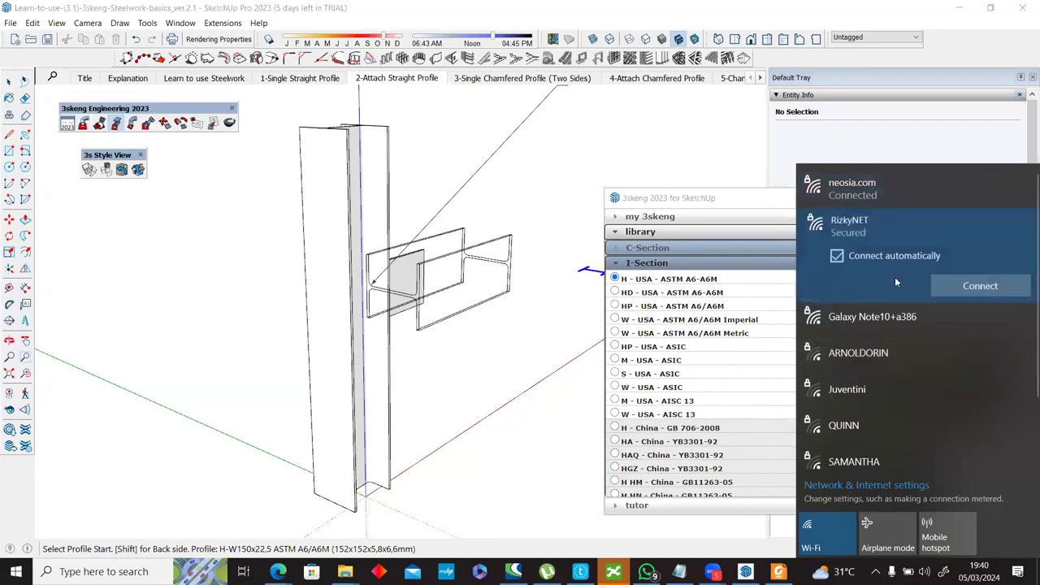
pyautogui.click(968, 287)
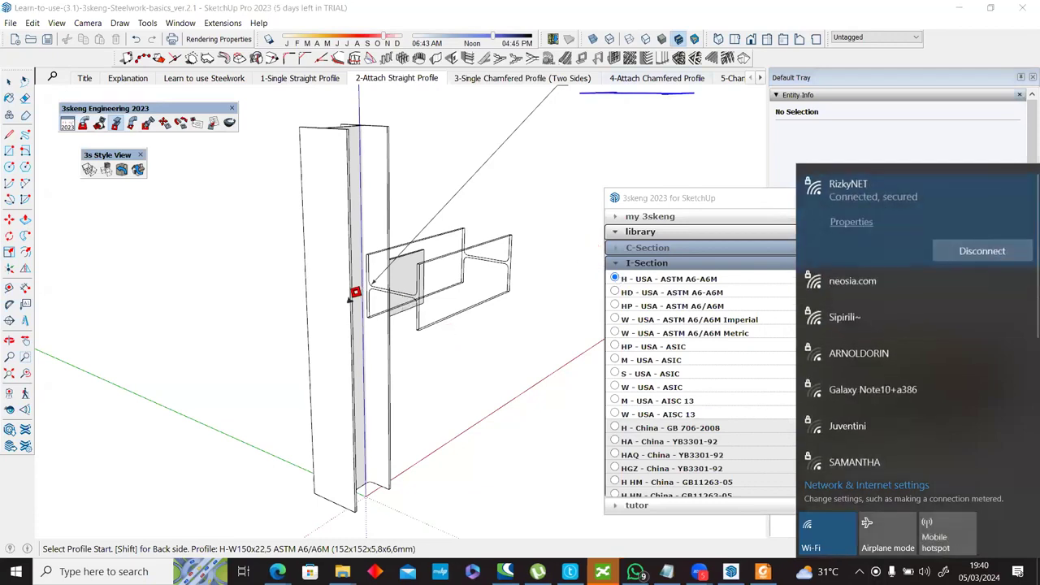
pyautogui.click(430, 272)
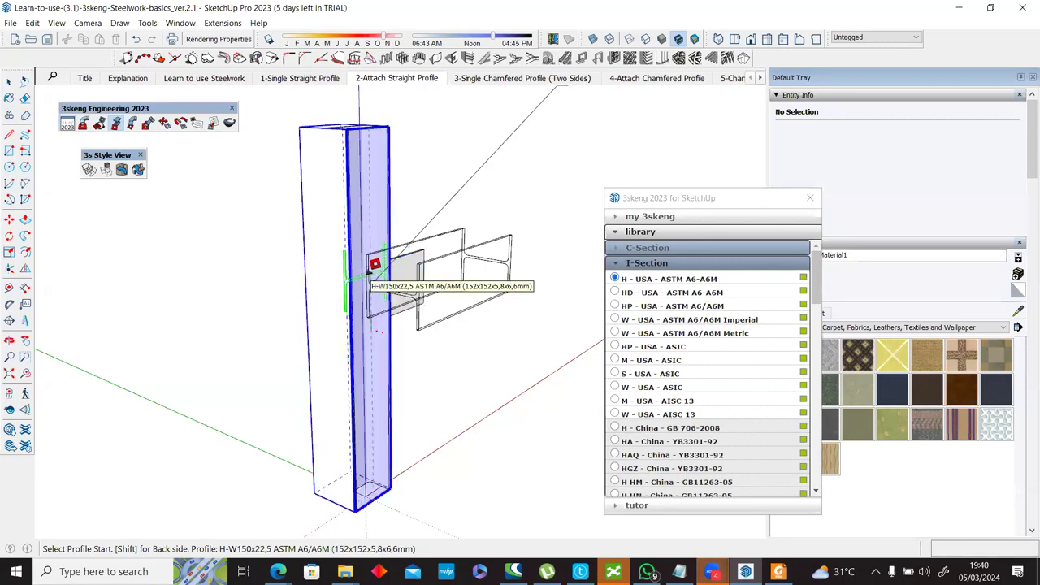
pyautogui.moveTo(206, 512); pyautogui.dragTo(549, 357, button='middle')
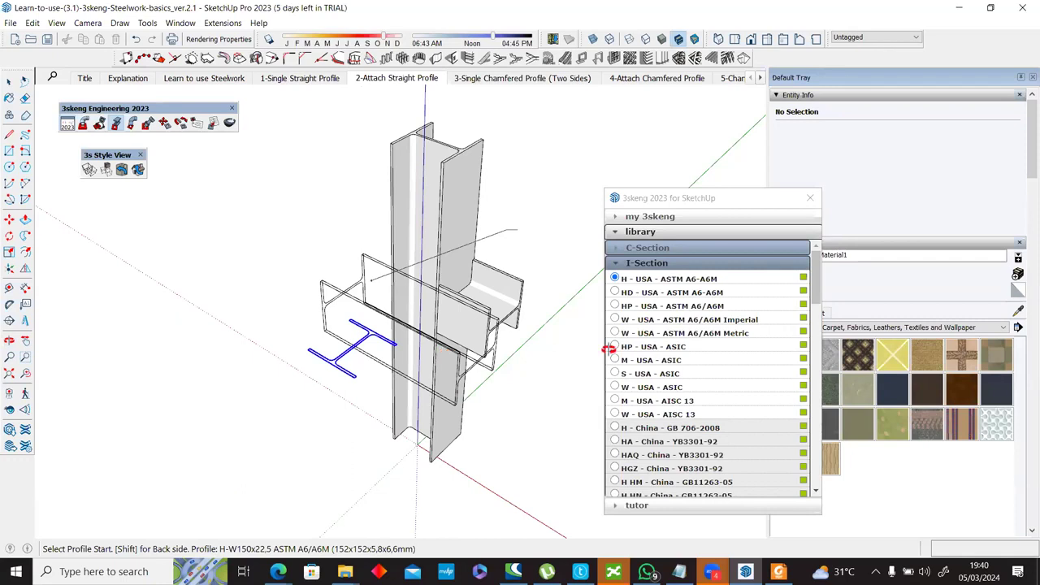
pyautogui.moveTo(395, 341); pyautogui.dragTo(326, 254, button='middle')
pyautogui.moveTo(398, 264); pyautogui.dragTo(402, 268, button='middle')
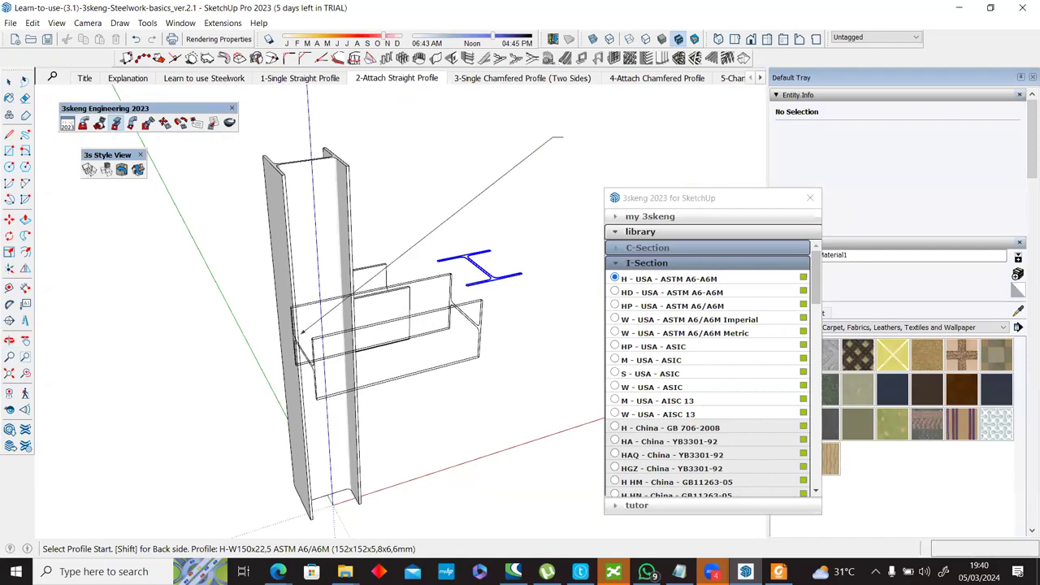
# Step: Open the 3-Single Chamfered Profile (Two Sides) scene and examine the labelled chamfered outline and the column from several angles
pyautogui.click(521, 78)
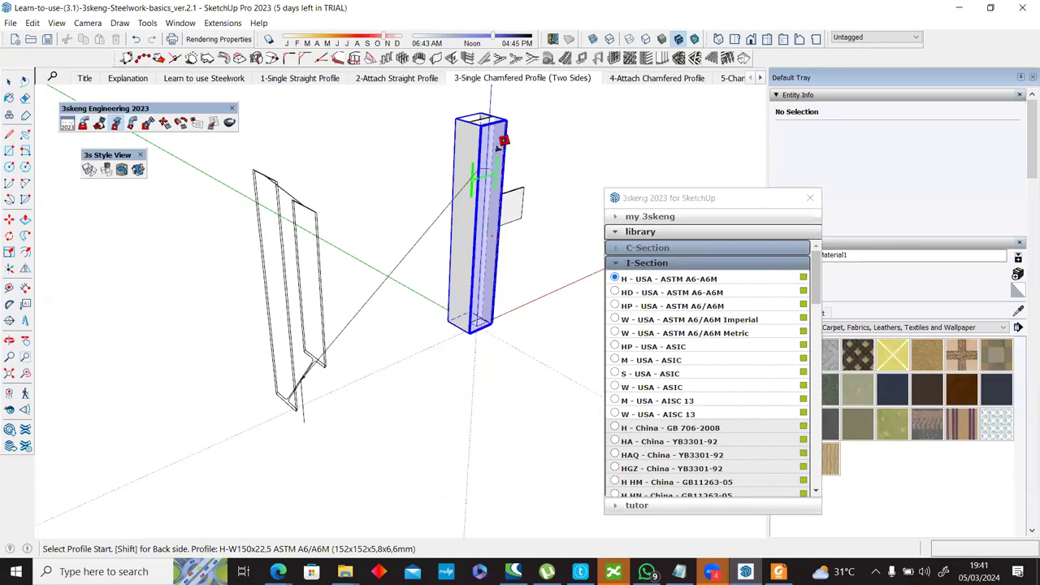
pyautogui.scroll(2, 507, 128)
pyautogui.moveTo(508, 128); pyautogui.dragTo(559, 190, button='middle')
pyautogui.moveTo(237, 208); pyautogui.dragTo(274, 208, button='middle')
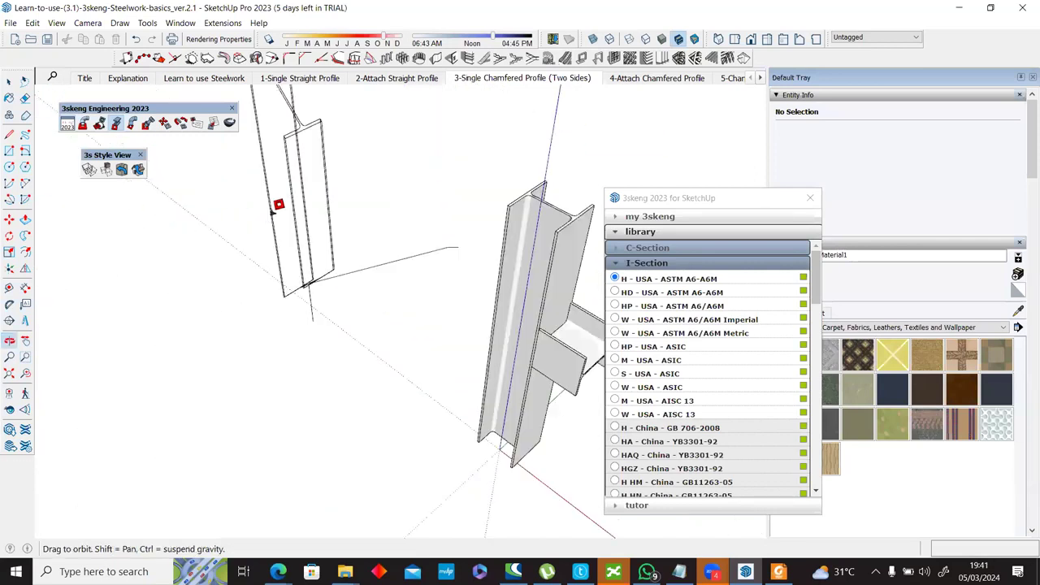
pyautogui.moveTo(463, 322); pyautogui.dragTo(496, 344, button='middle')
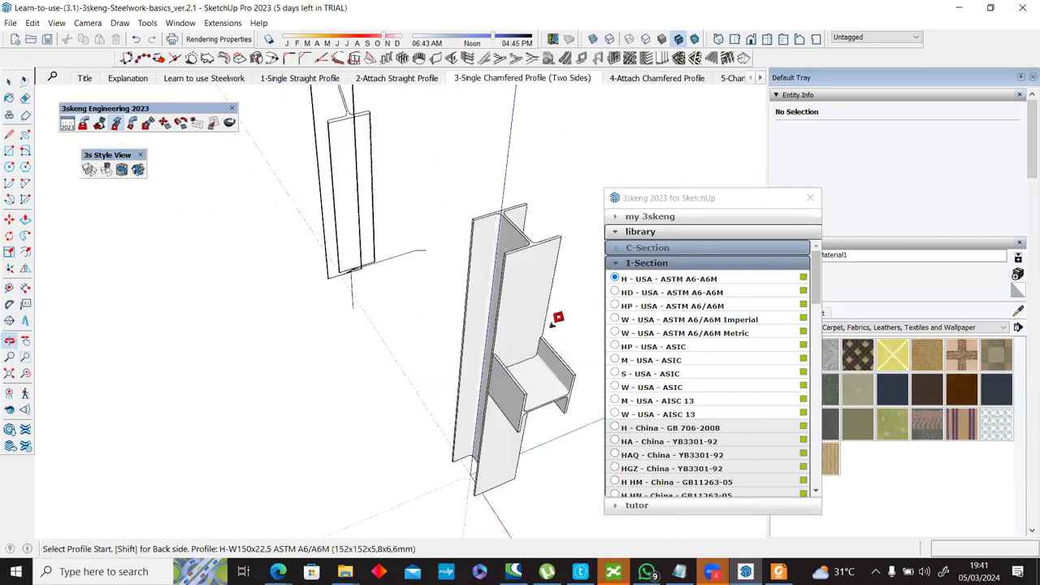
pyautogui.scroll(-2, 553, 325)
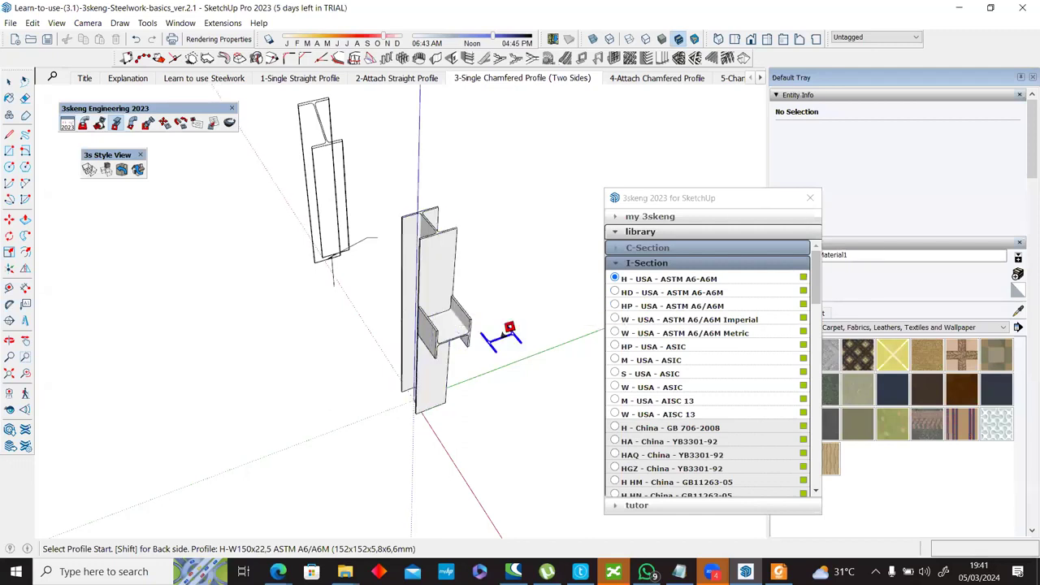
pyautogui.scroll(2, 469, 367)
pyautogui.moveTo(494, 379); pyautogui.dragTo(532, 321, button='middle')
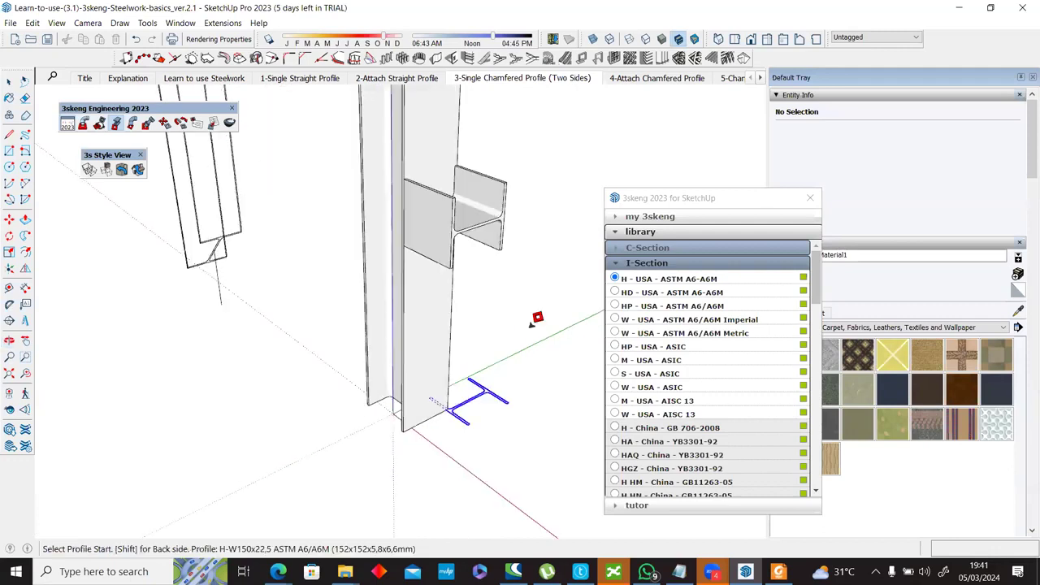
pyautogui.scroll(-2, 466, 239)
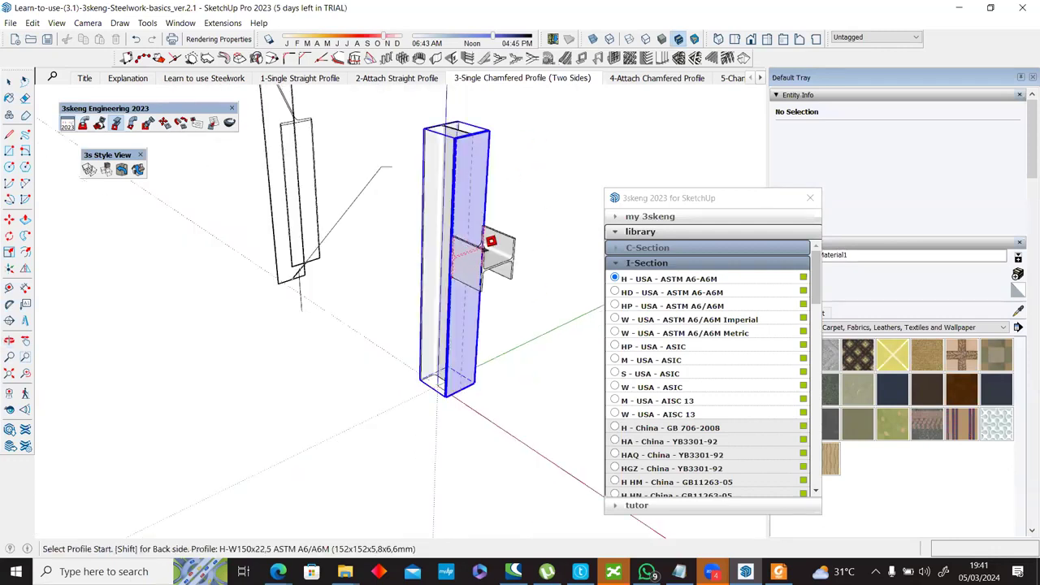
pyautogui.moveTo(338, 384); pyautogui.dragTo(653, 399, button='middle')
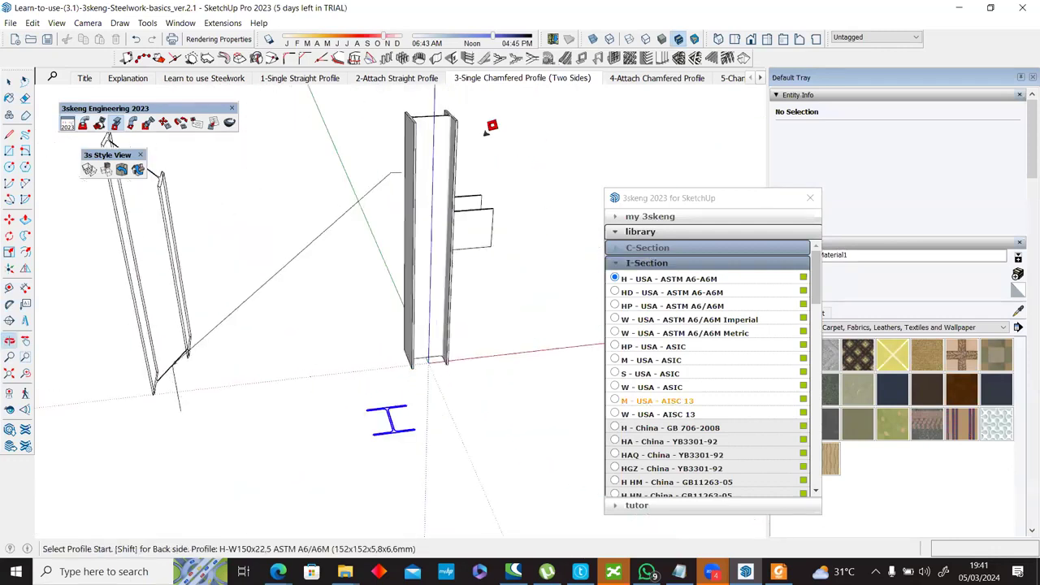
# Step: Start an H-W150x22,5 ASTM A6/A6M profile at the chamfered outline's lower marker, directed upward and rotated 90° to match its flanges
pyautogui.click(499, 79)
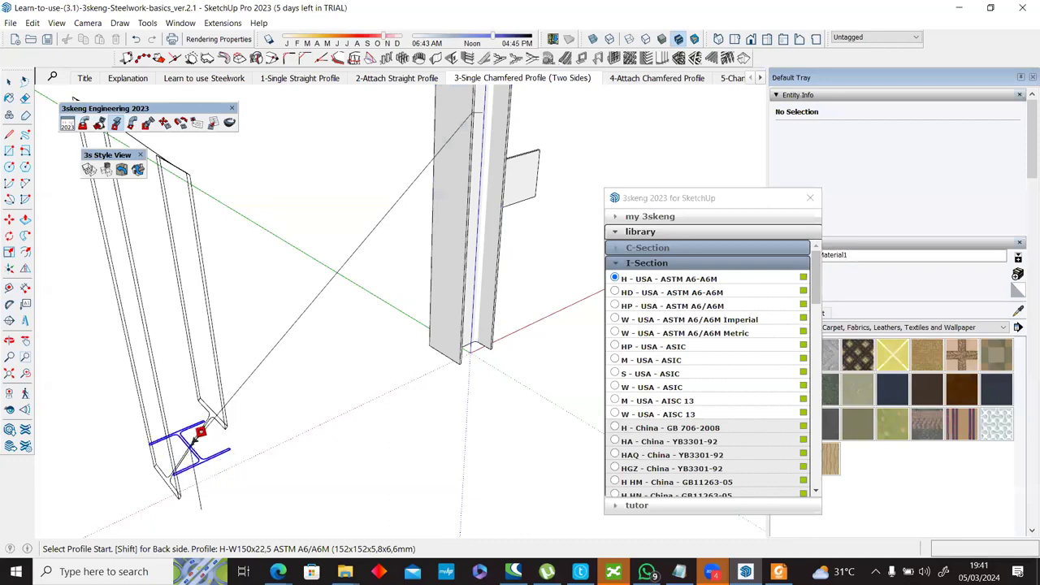
pyautogui.moveTo(260, 423); pyautogui.dragTo(365, 409, button='middle')
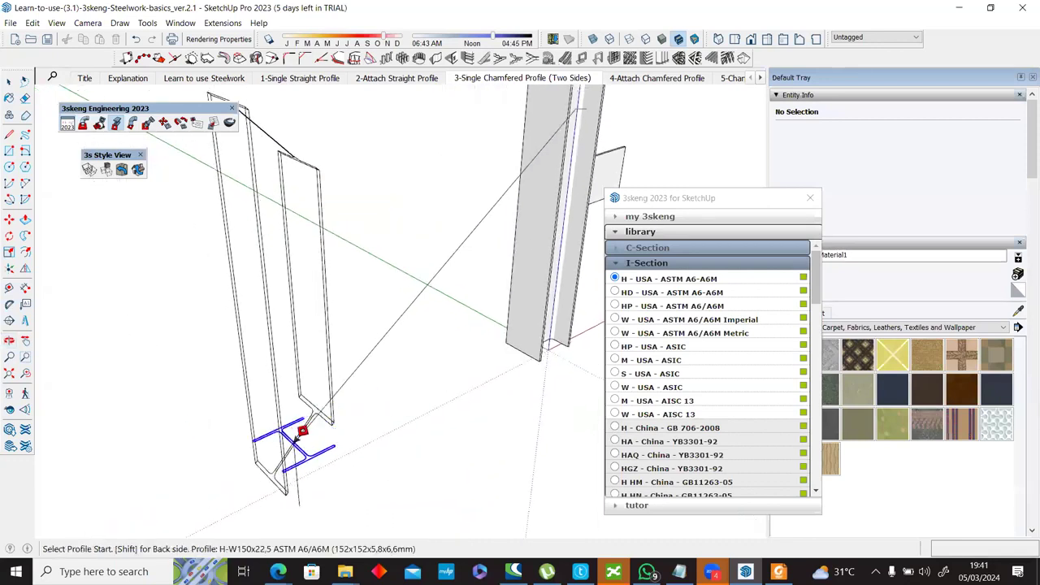
pyautogui.click(300, 433)
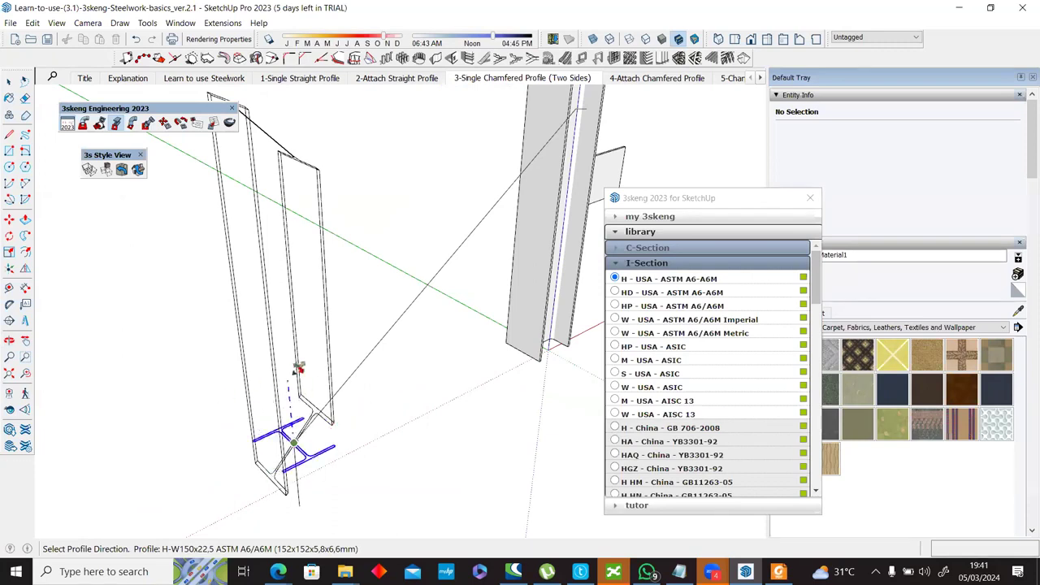
pyautogui.click(279, 291)
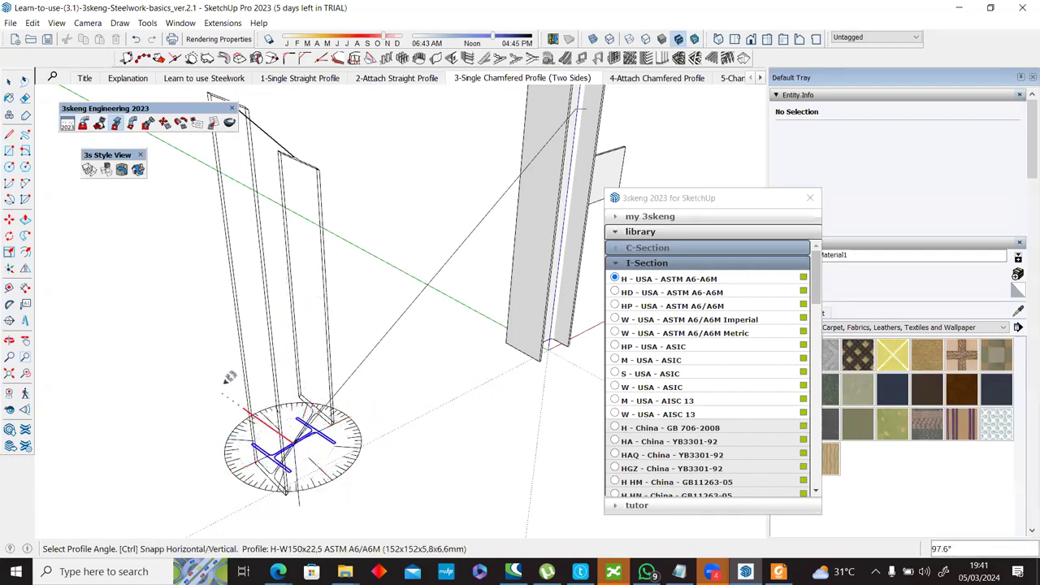
pyautogui.moveTo(235, 370); pyautogui.dragTo(282, 344, button='middle')
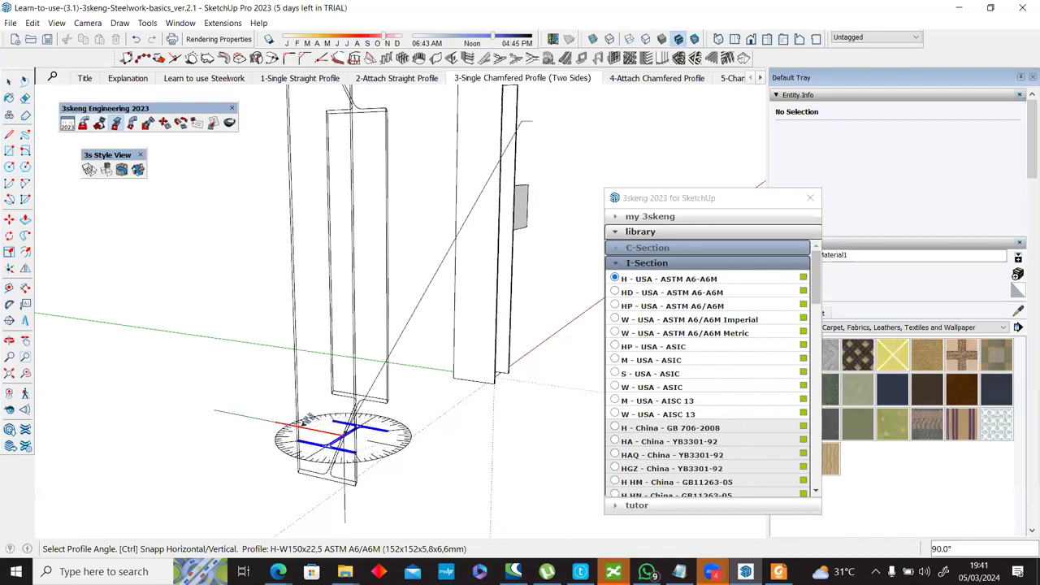
pyautogui.click(398, 437)
pyautogui.moveTo(455, 413); pyautogui.dragTo(248, 272, button='middle')
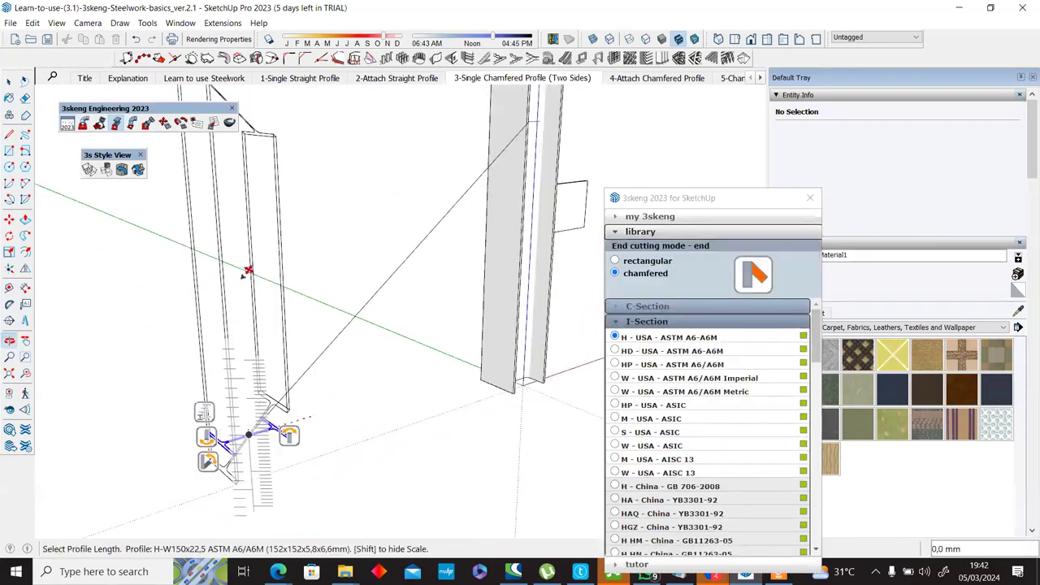
# Step: Give the start end of the new profile a chamfered cut at 45°, tilted to follow the outline's lower edge
pyautogui.scroll(-3, 248, 280)
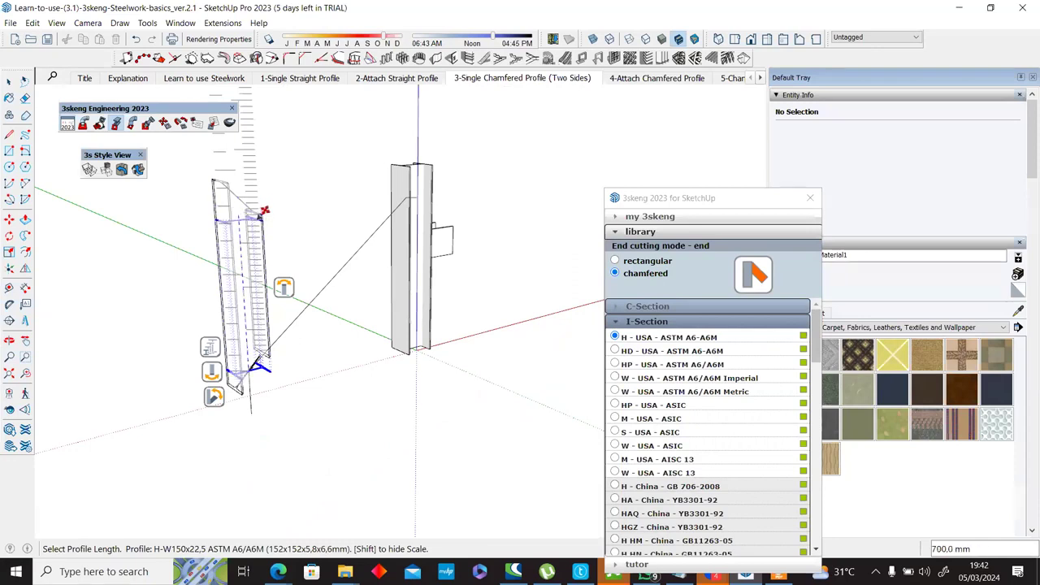
pyautogui.scroll(3, 260, 219)
pyautogui.scroll(-2, 286, 396)
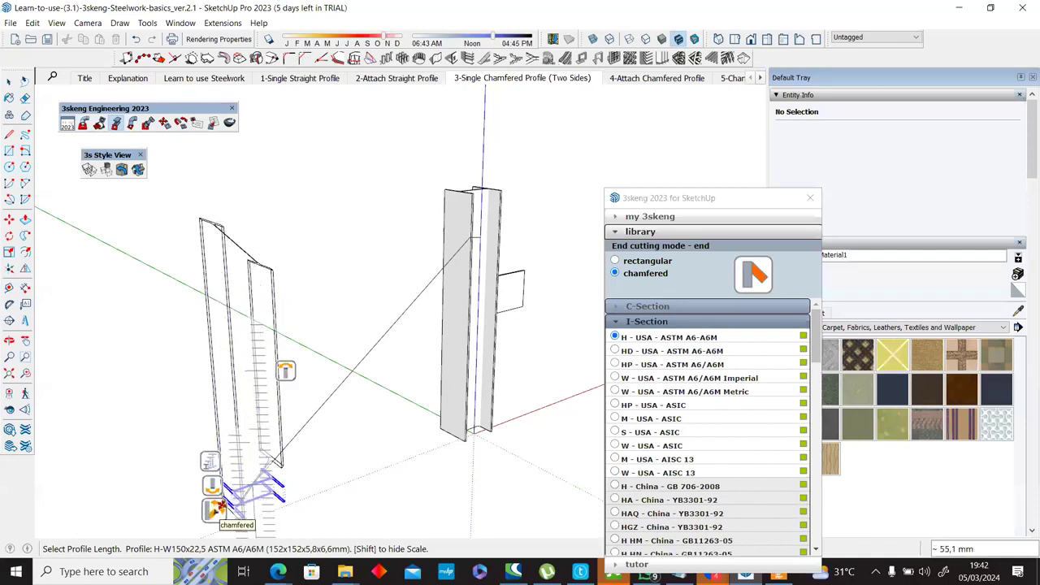
pyautogui.scroll(3, 221, 508)
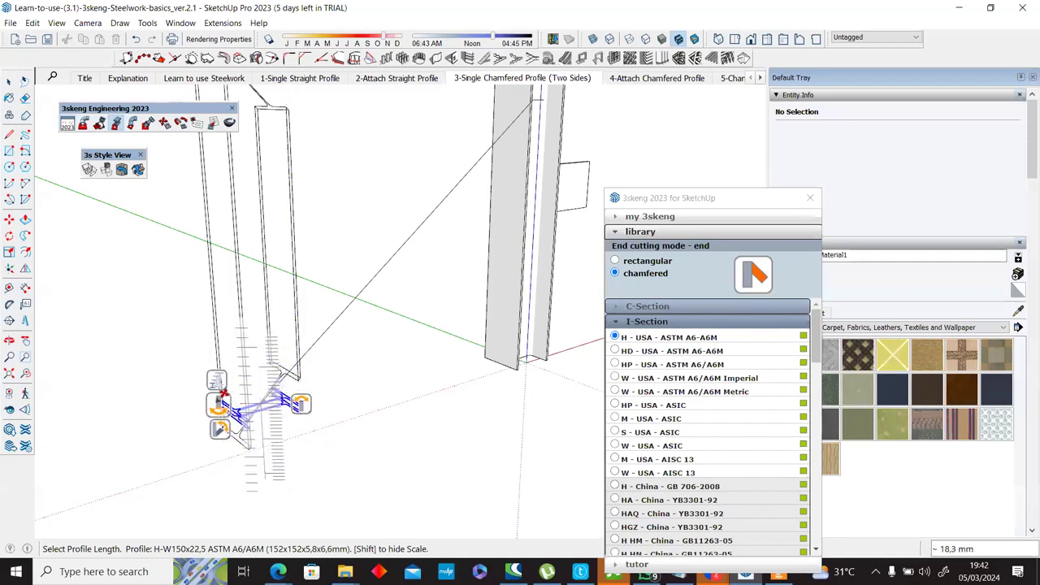
pyautogui.click(220, 404)
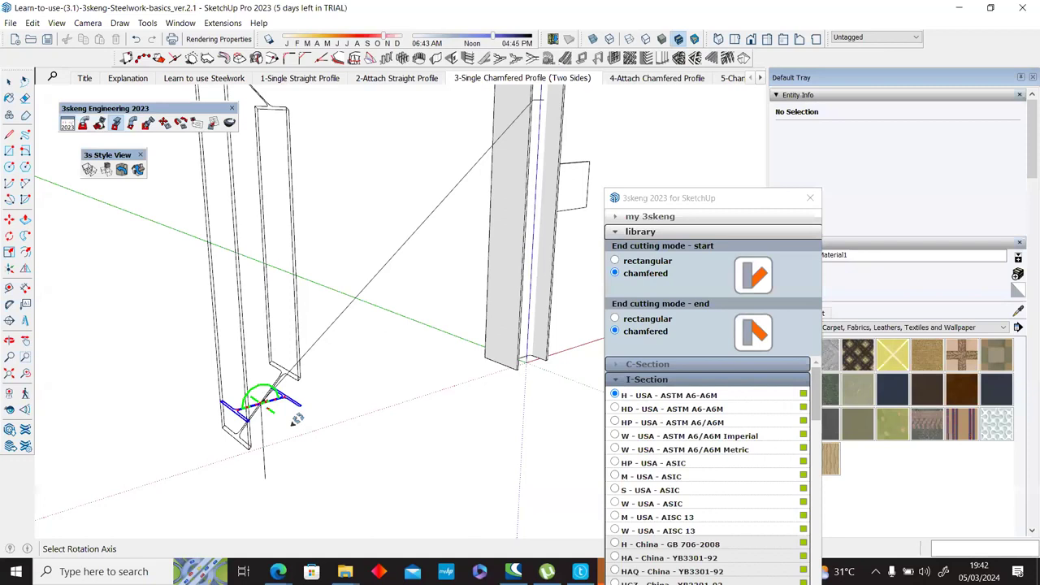
pyautogui.click(291, 424)
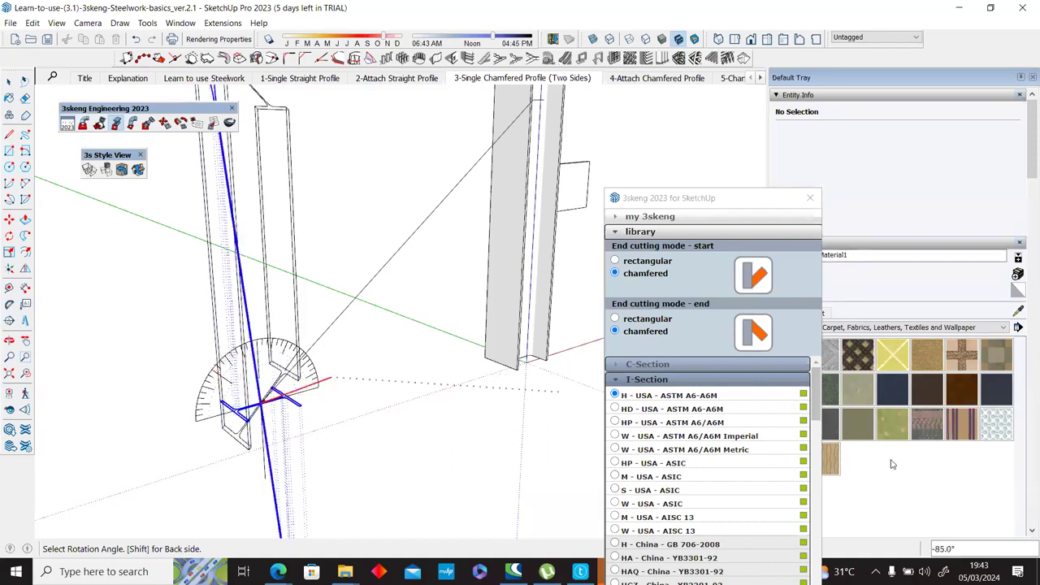
pyautogui.write('45')
pyautogui.press('Return')
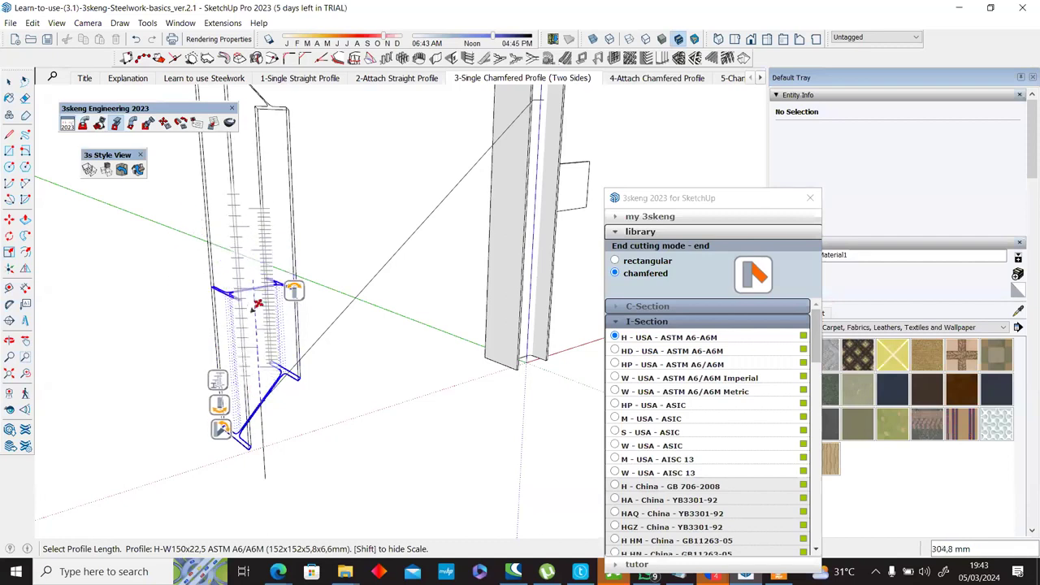
# Step: Give the upper end of the new profile a chamfered cut at -45°, tilted to follow the outline's upper edge
pyautogui.scroll(-2, 257, 302)
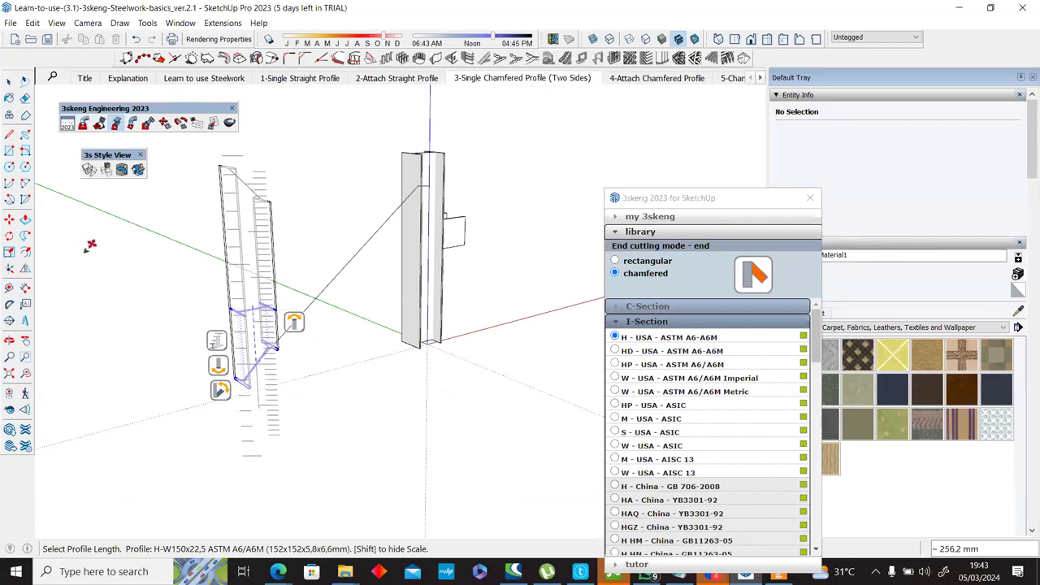
pyautogui.scroll(3, 271, 211)
pyautogui.scroll(1, 271, 210)
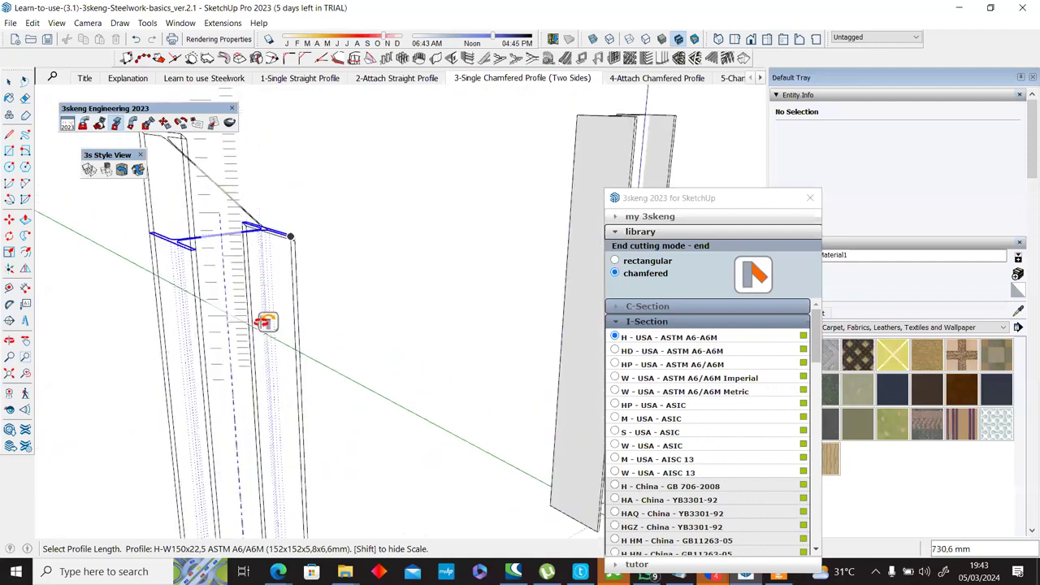
pyautogui.scroll(2, 217, 339)
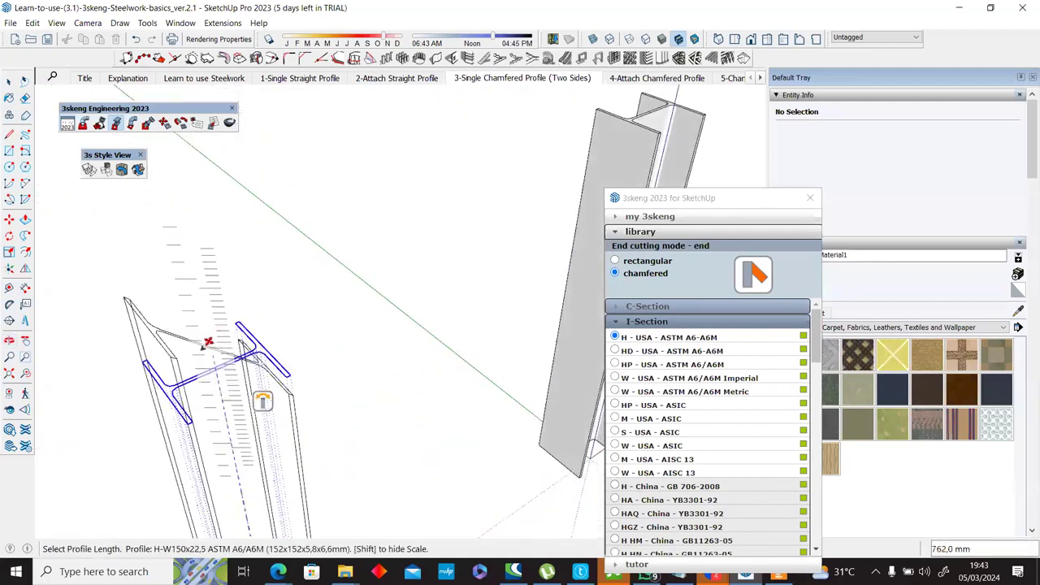
pyautogui.moveTo(213, 346); pyautogui.dragTo(216, 251, button='middle')
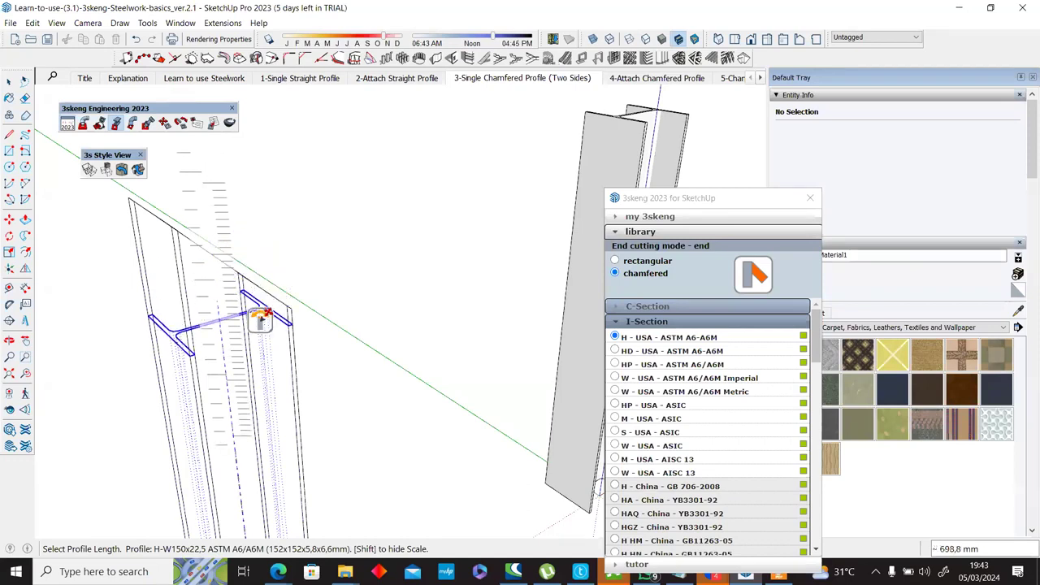
pyautogui.click(258, 317)
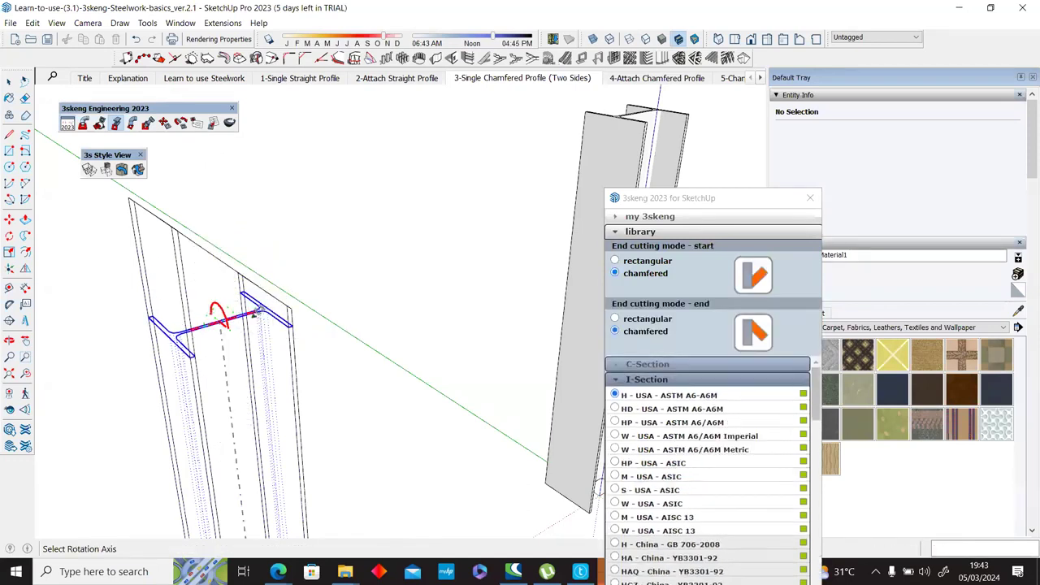
pyautogui.click(211, 292)
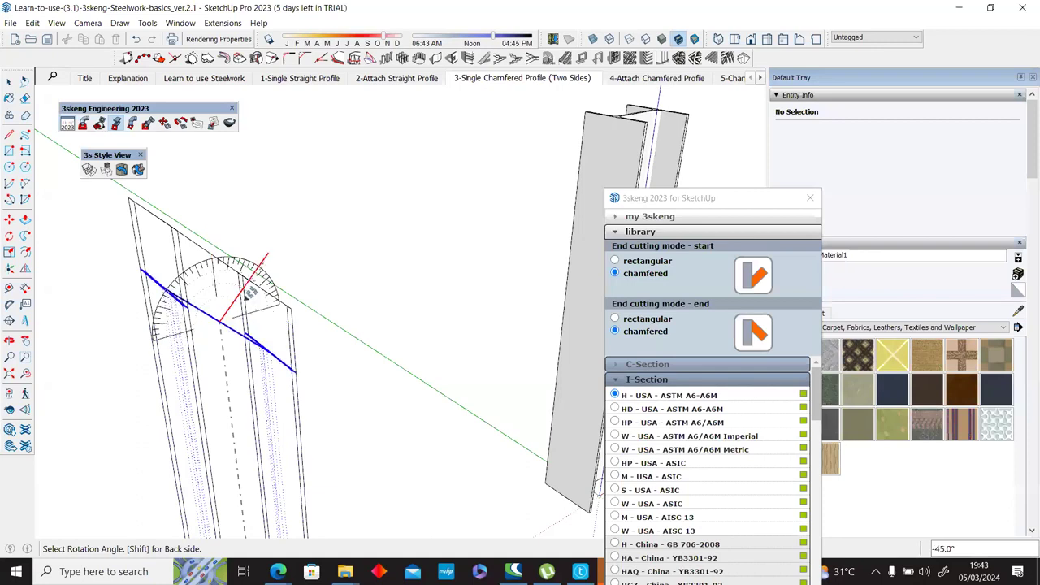
pyautogui.click(223, 268)
# Step: Finish the double-chamfered H profile with a length of 800 mm at the outline's upper edge
pyautogui.moveTo(233, 267); pyautogui.dragTo(119, 328, button='middle')
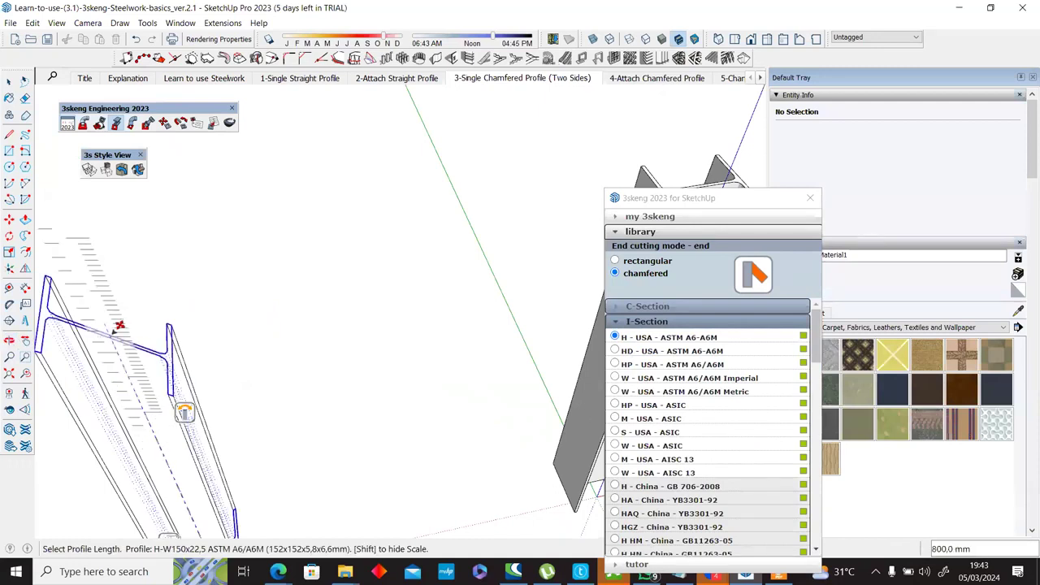
pyautogui.click(118, 328)
pyautogui.moveTo(295, 279); pyautogui.dragTo(312, 305, button='middle')
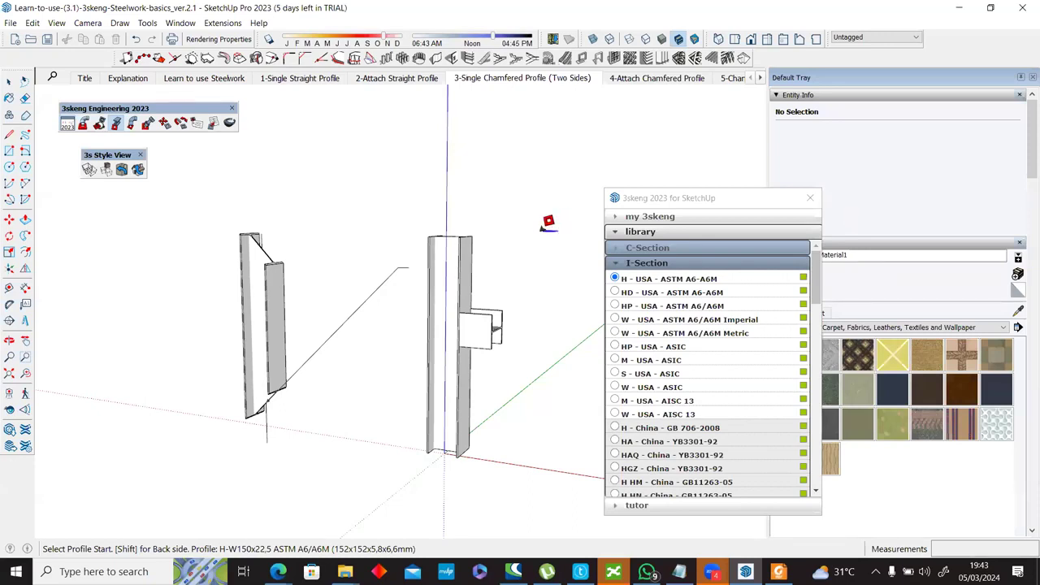
# Step: Open the 4-Attach Chamfered Profile scene and move the floating 3skeng Engineering toolbar clear of the chamfered profile
pyautogui.click(626, 78)
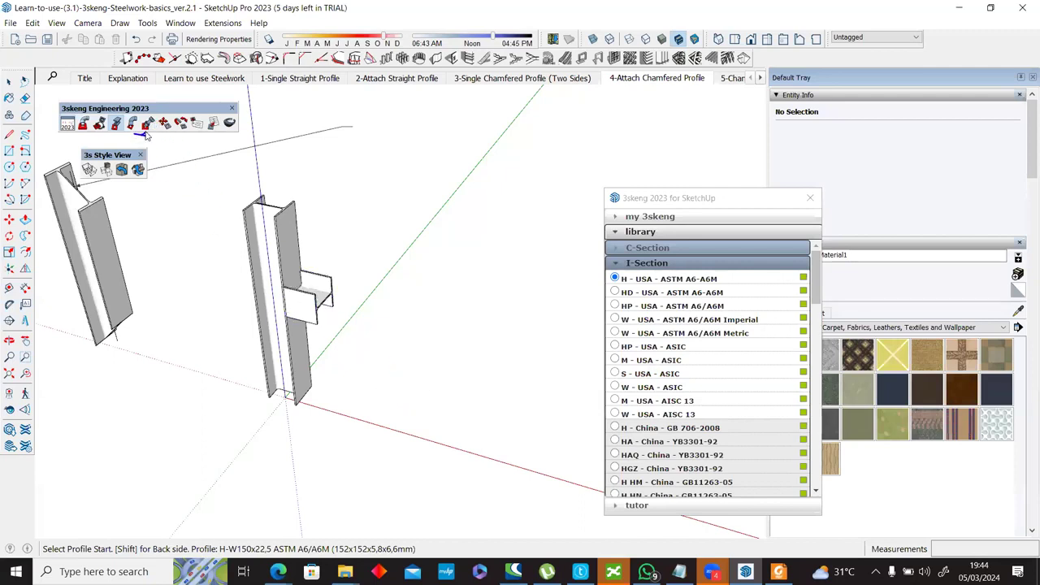
pyautogui.moveTo(146, 114); pyautogui.dragTo(678, 90)
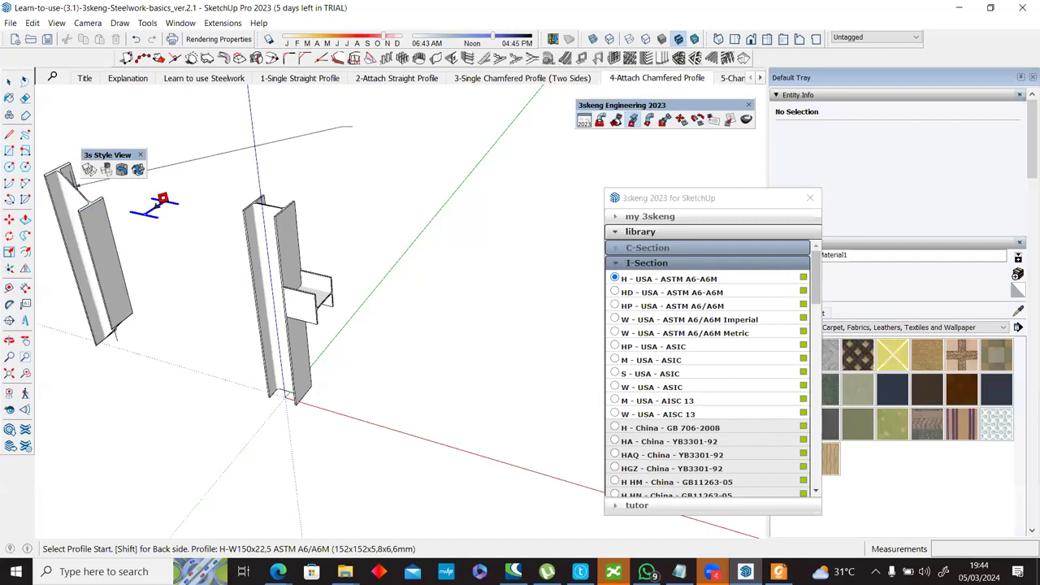
pyautogui.moveTo(317, 237); pyautogui.dragTo(246, 225, button='middle')
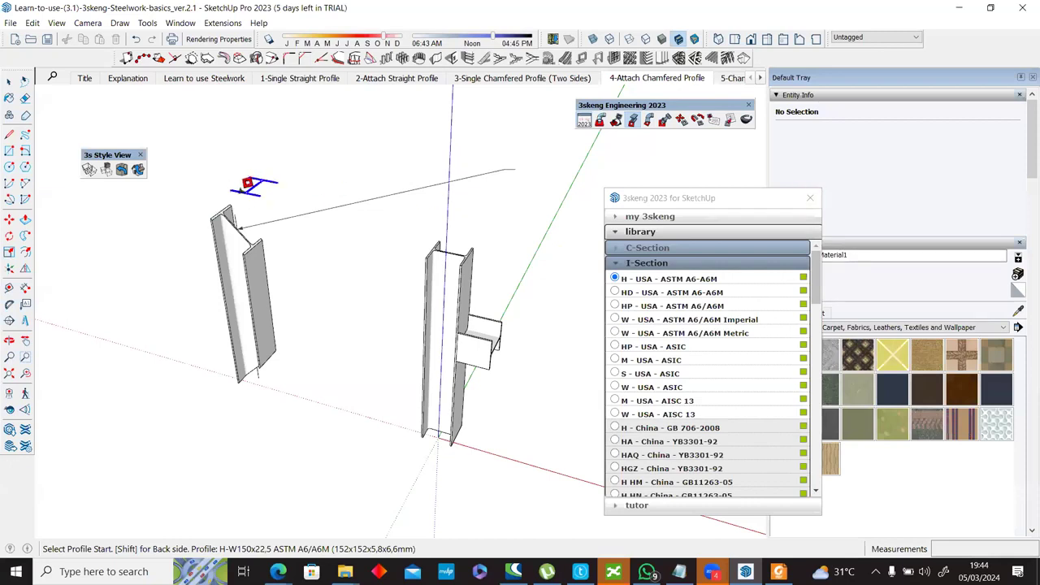
pyautogui.scroll(3, 242, 218)
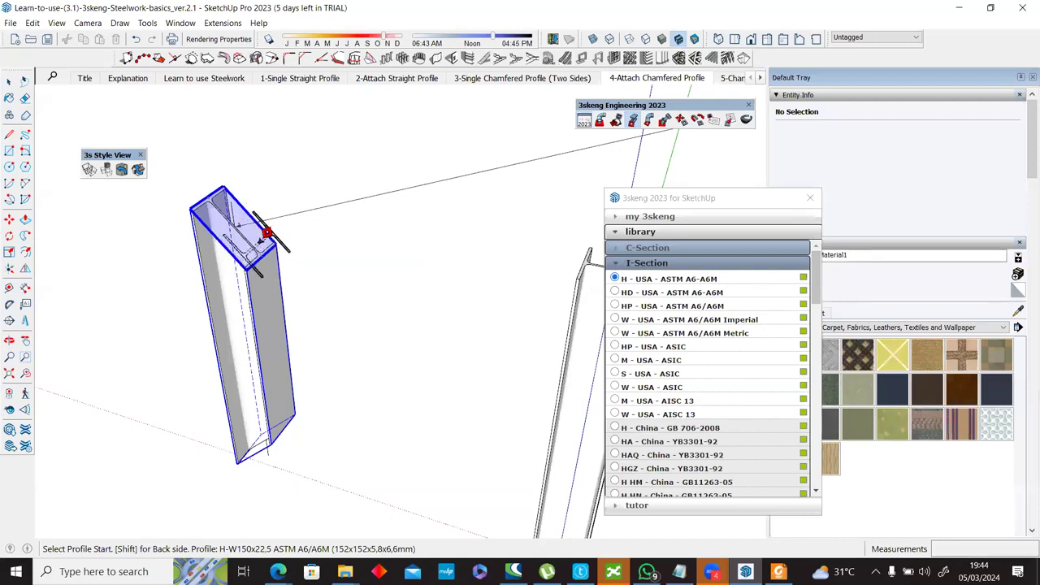
# Step: Start attaching an H-W150x22,5 profile to the upper chamfered face of the existing profile, with its direction rotated to 180°
pyautogui.click(267, 233)
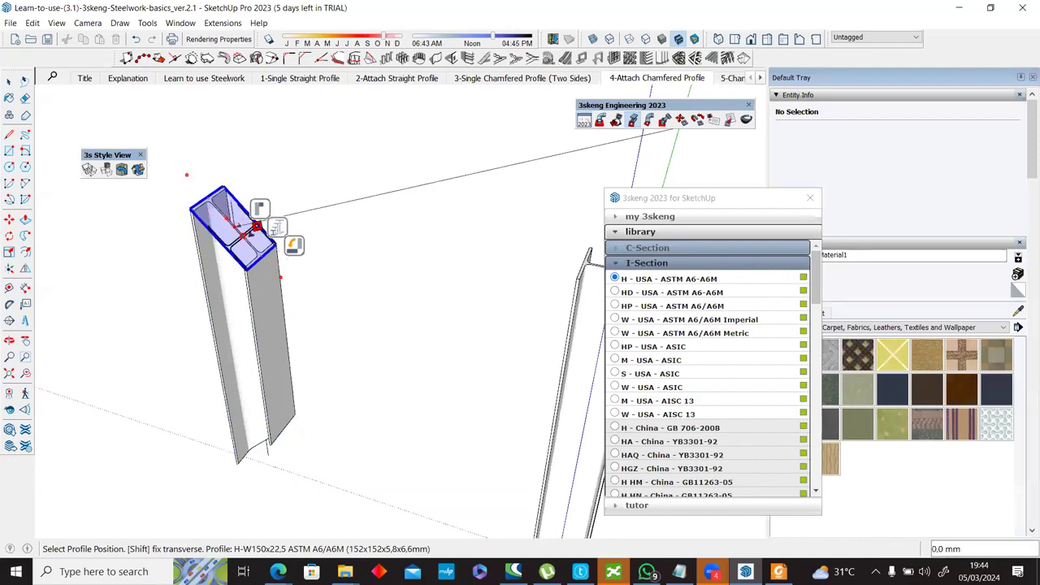
pyautogui.scroll(1, 257, 227)
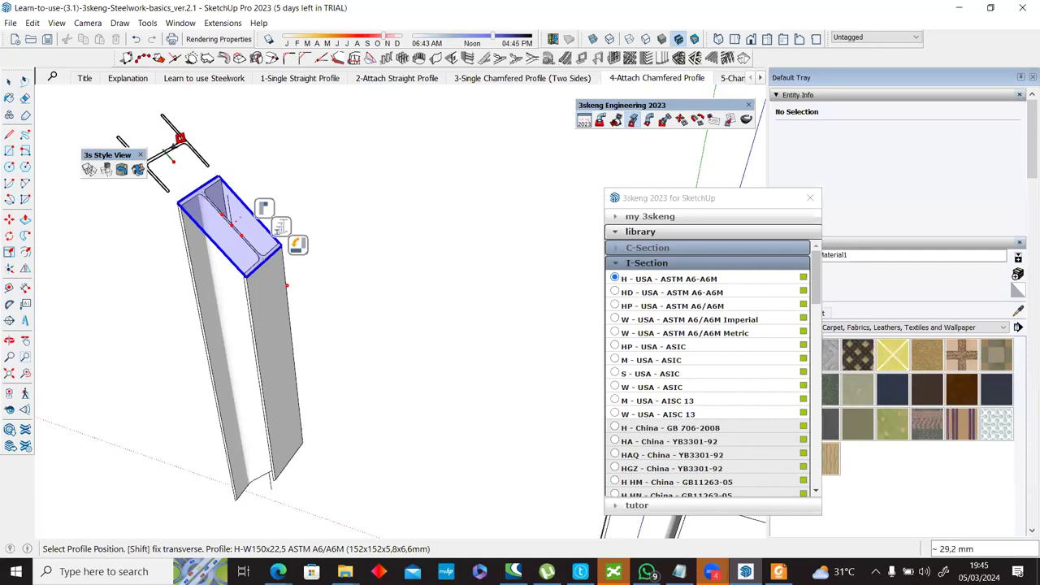
pyautogui.click(296, 243)
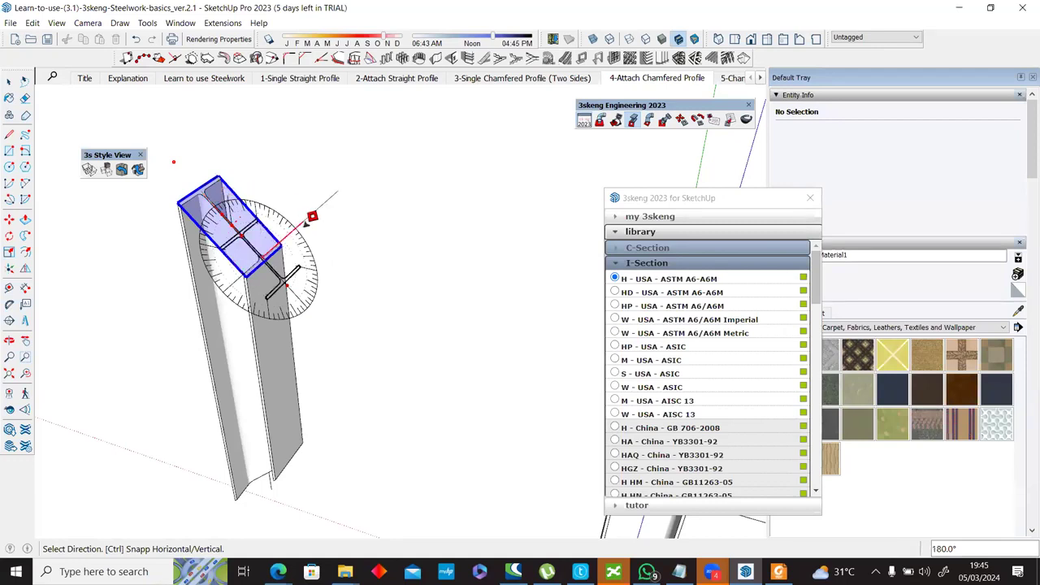
pyautogui.click(313, 216)
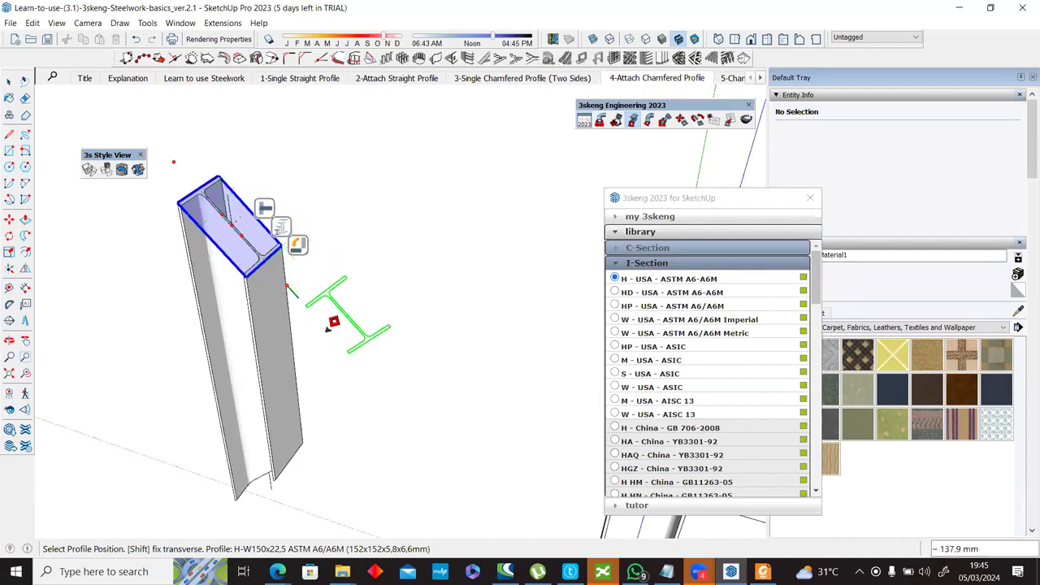
# Step: Select the H-W150x22,5 ASTM A6/A6M size and position the attached profile at the centre of the chamfered face
pyautogui.moveTo(309, 317); pyautogui.dragTo(309, 293, button='middle')
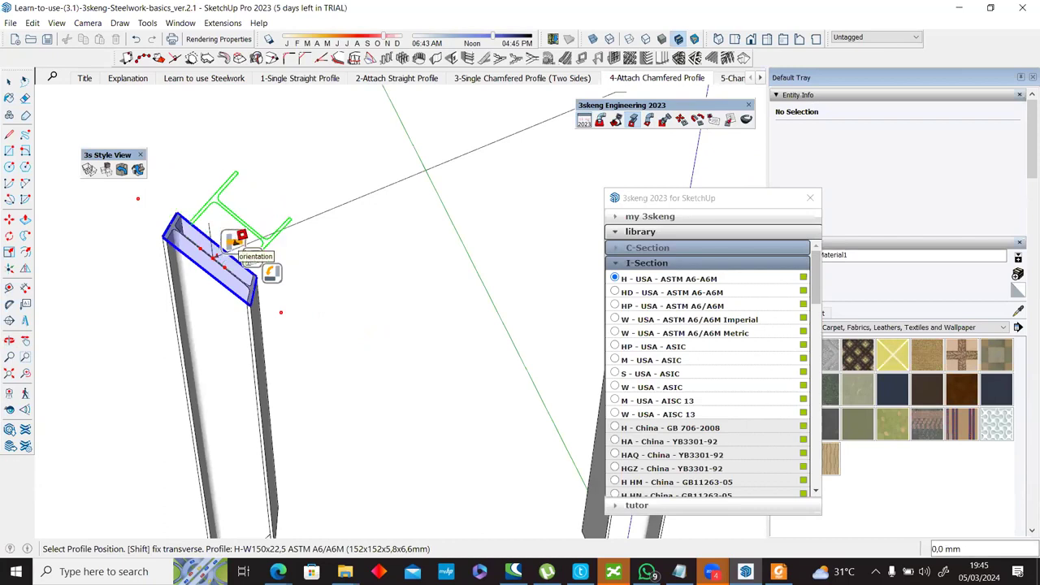
pyautogui.moveTo(244, 251); pyautogui.dragTo(227, 232, button='middle')
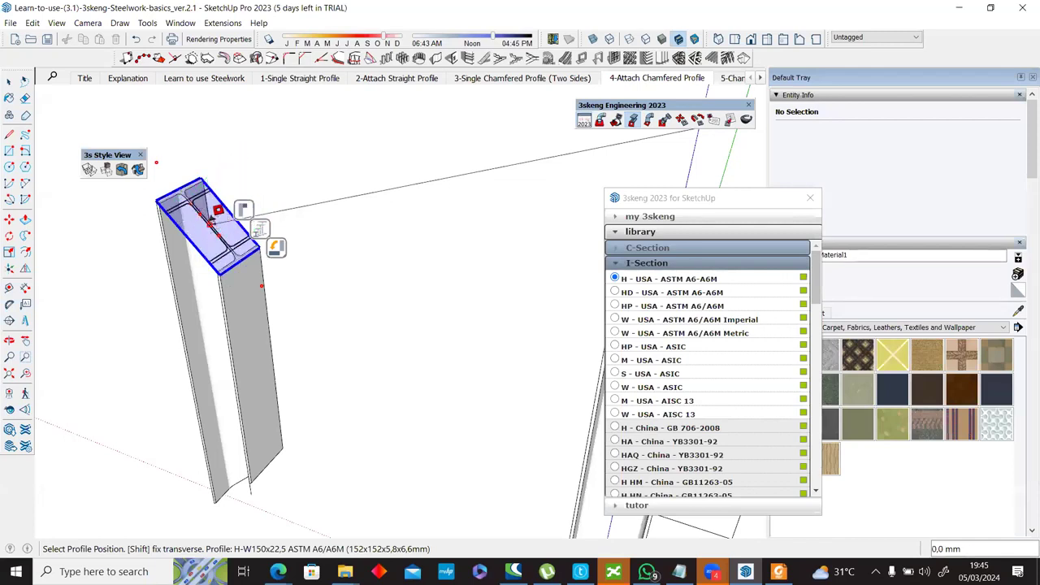
pyautogui.click(259, 231)
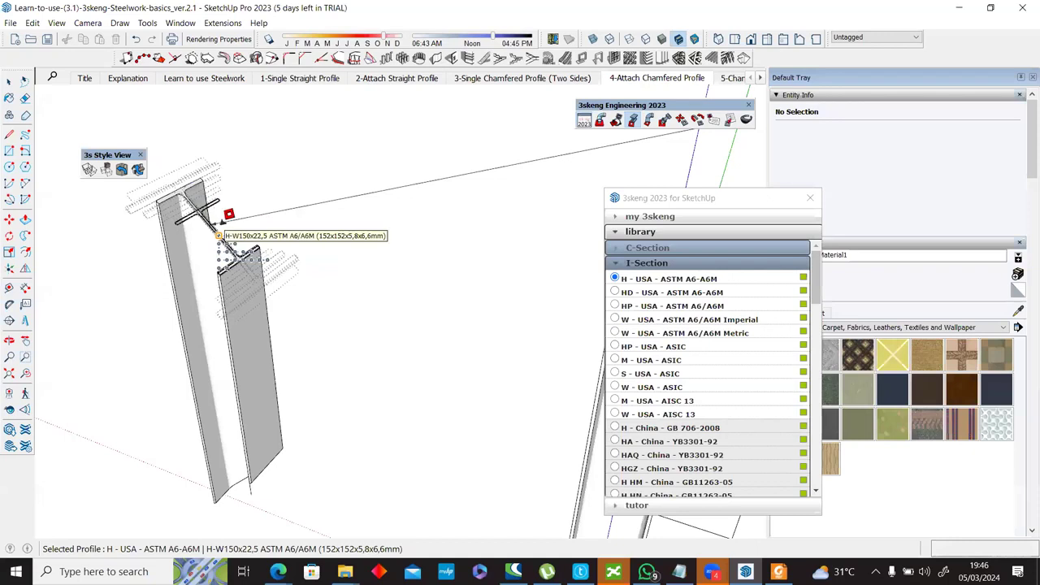
pyautogui.click(221, 228)
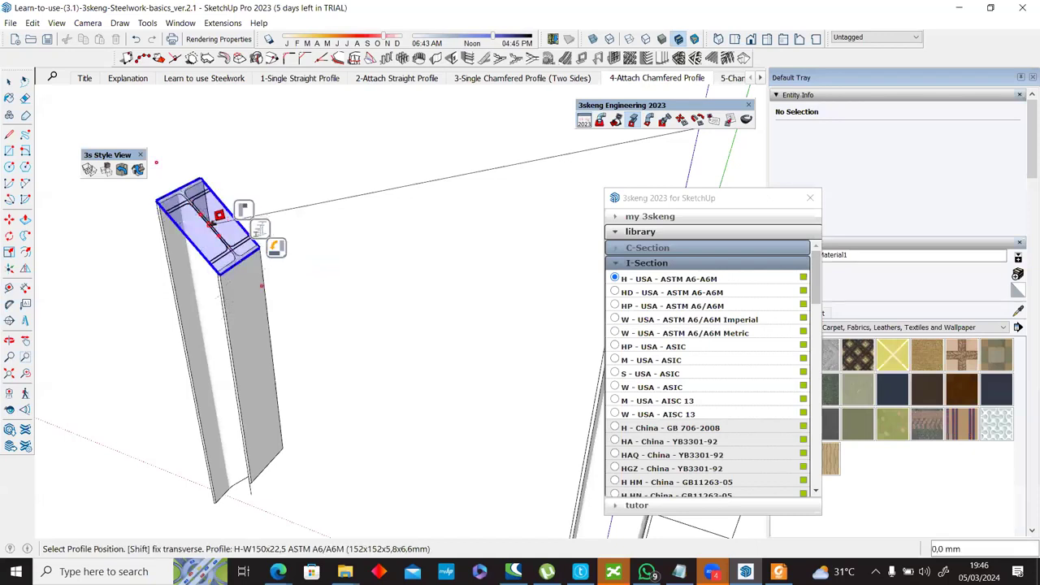
pyautogui.click(219, 217)
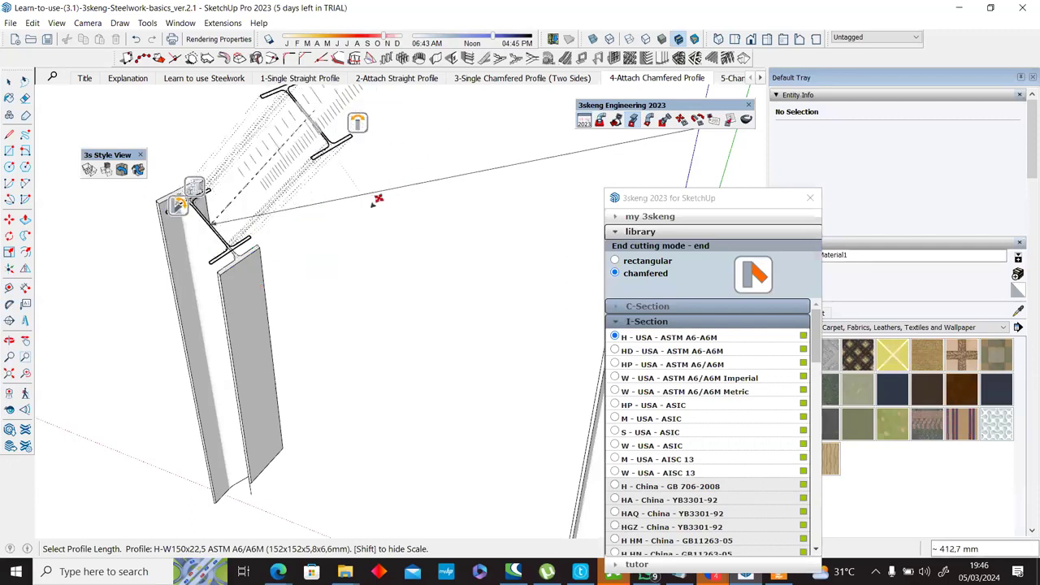
# Step: Change the size of the profile being attached to H-HP200x53,0 ASTM A6/A6M
pyautogui.scroll(-3, 373, 205)
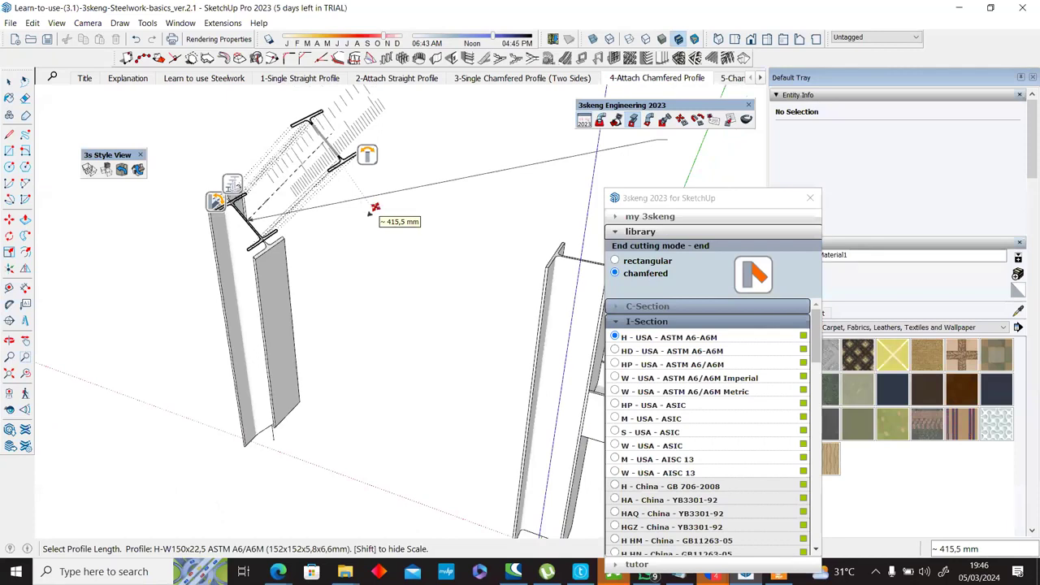
pyautogui.moveTo(492, 167); pyautogui.dragTo(318, 157, button='middle')
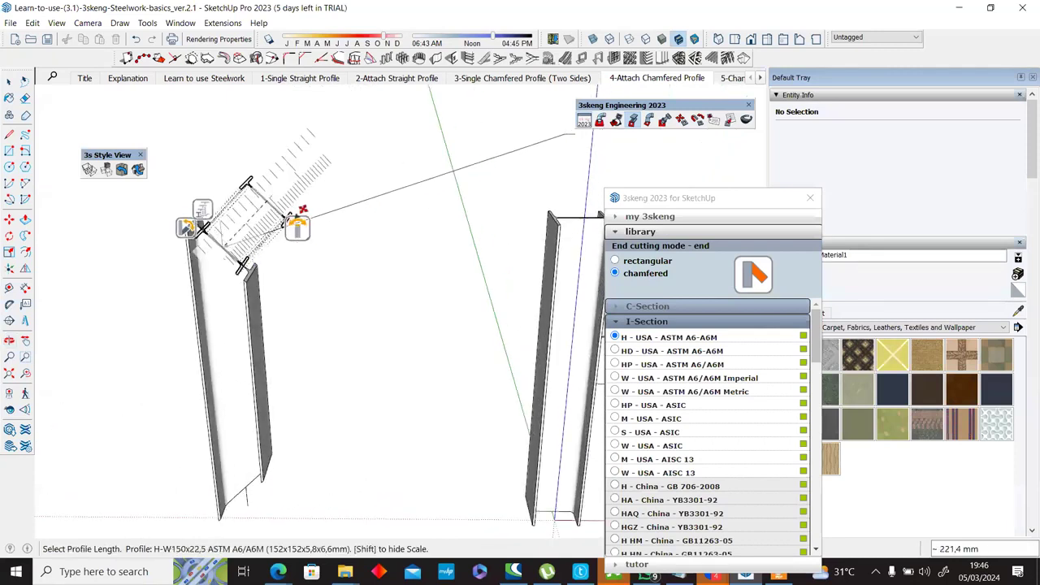
pyautogui.scroll(4, 284, 217)
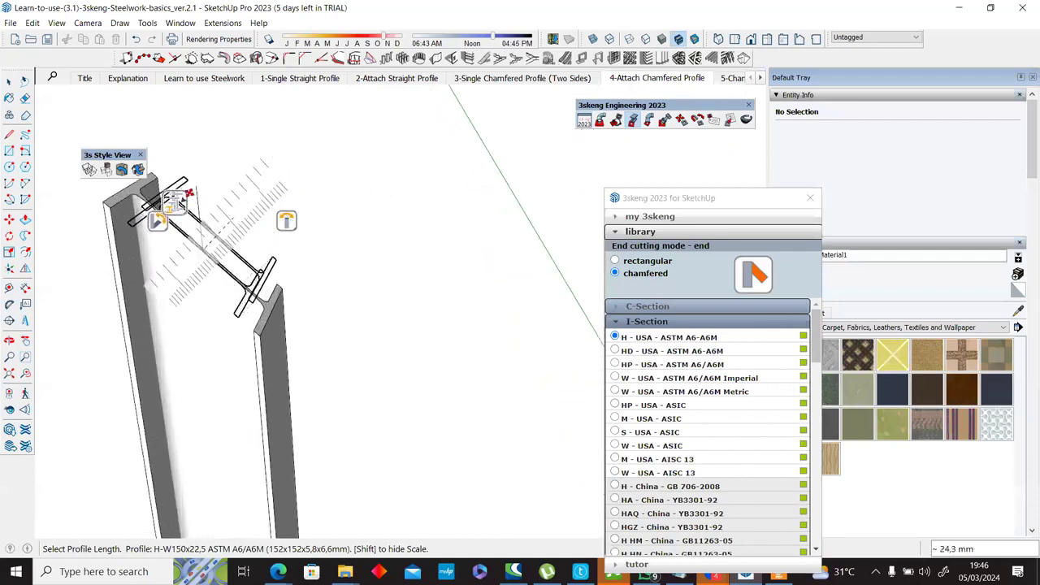
pyautogui.press('Escape')
pyautogui.moveTo(216, 251)
pyautogui.mouseDown(button='middle')
pyautogui.moveTo(167, 373)
pyautogui.moveTo(213, 238)
pyautogui.mouseUp(button='middle')
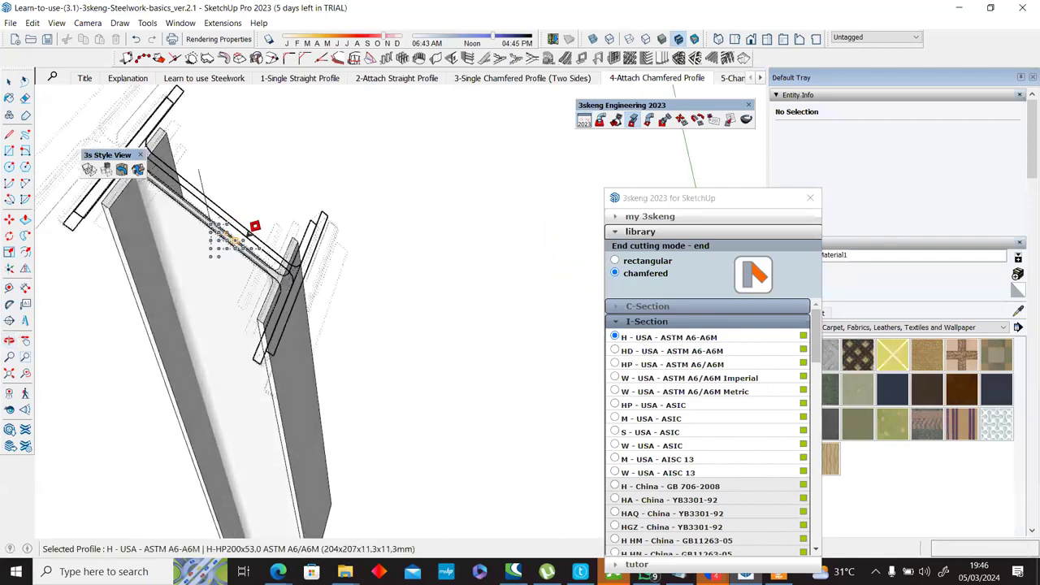
pyautogui.moveTo(233, 223)
pyautogui.mouseDown(button='middle')
pyautogui.moveTo(240, 187)
pyautogui.moveTo(234, 221)
pyautogui.mouseUp(button='middle')
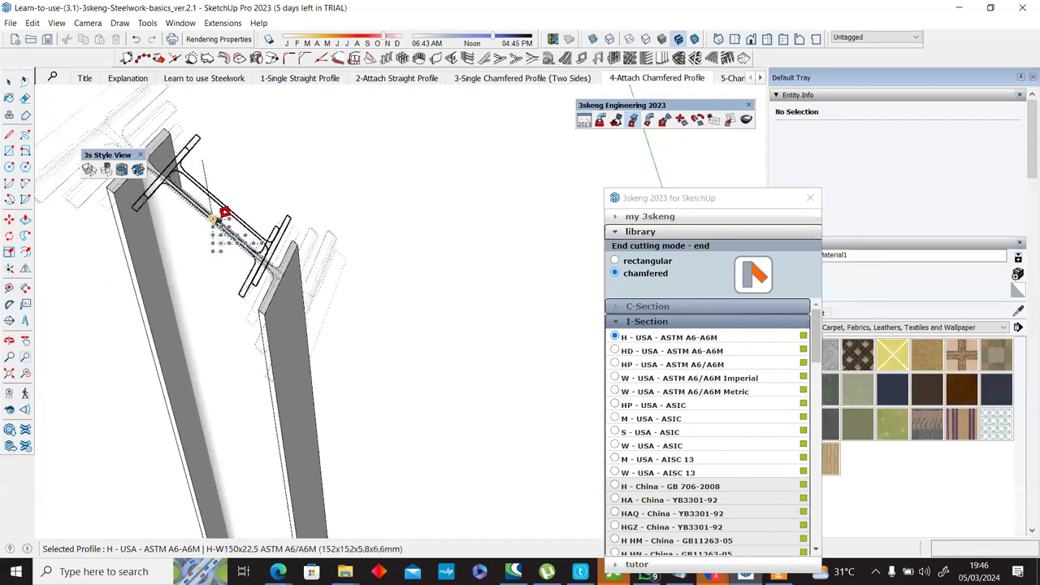
pyautogui.moveTo(220, 221); pyautogui.dragTo(195, 260, button='middle')
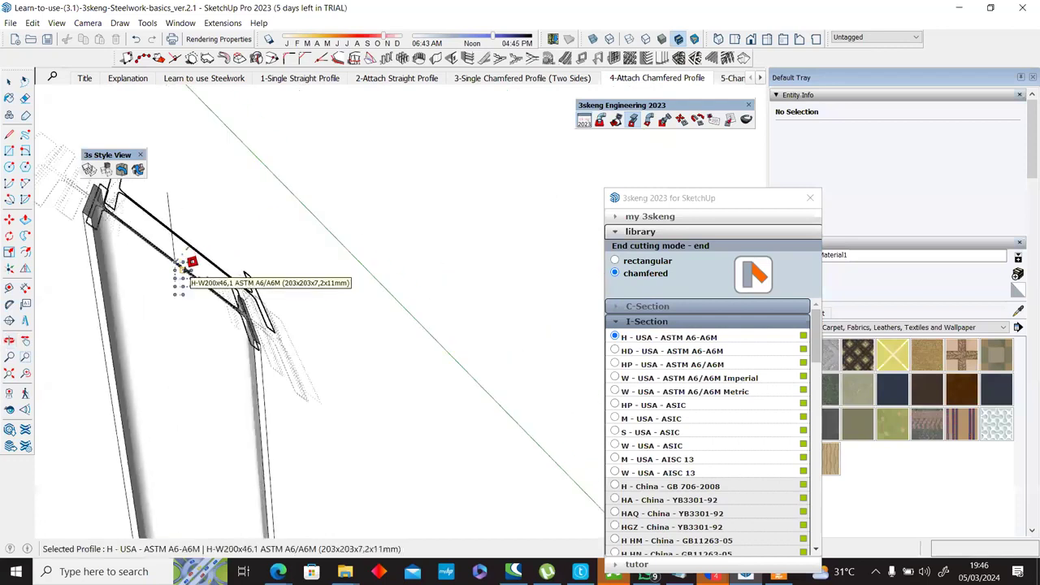
pyautogui.click(188, 265)
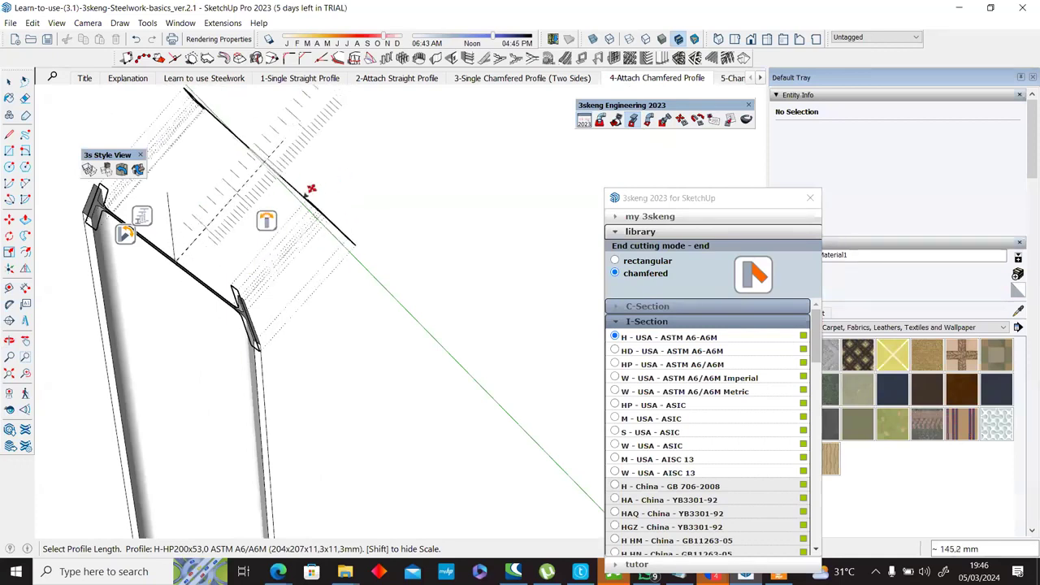
# Step: Give the start of the attached profile a chamfered cut at 45° about its web axis, directing it horizontally away from the upright profile
pyautogui.scroll(-4, 278, 209)
pyautogui.moveTo(365, 92); pyautogui.dragTo(331, 194, button='middle')
pyautogui.moveTo(331, 109); pyautogui.dragTo(264, 202, button='middle')
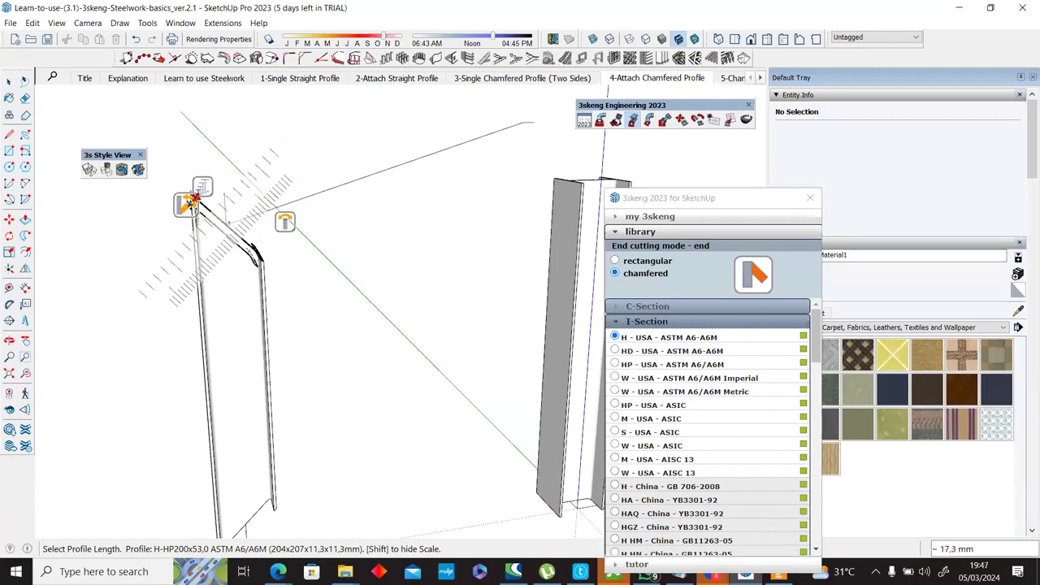
pyautogui.click(192, 202)
pyautogui.moveTo(226, 214); pyautogui.dragTo(228, 322, button='middle')
pyautogui.scroll(1, 226, 303)
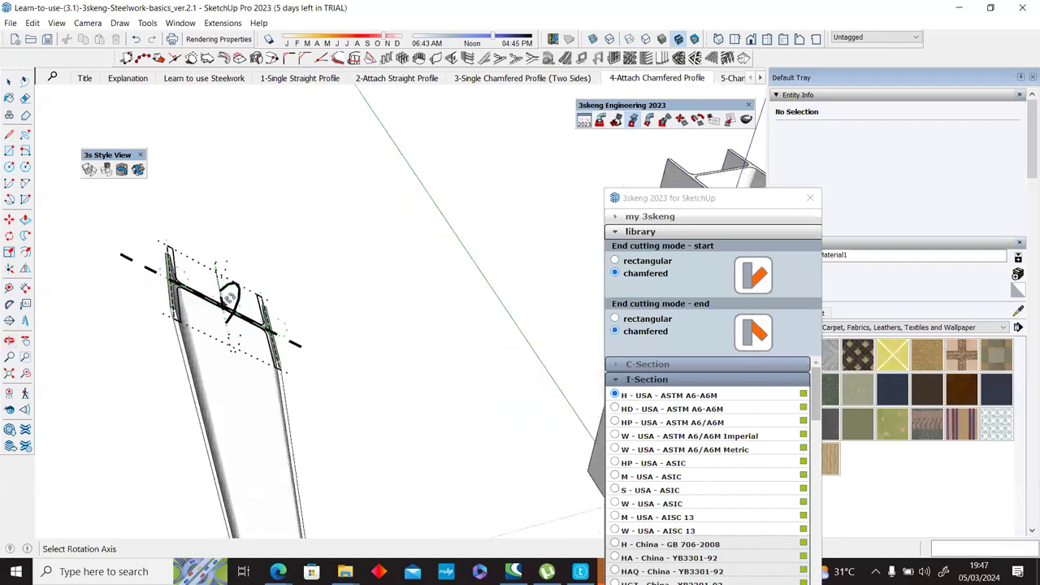
pyautogui.click(230, 301)
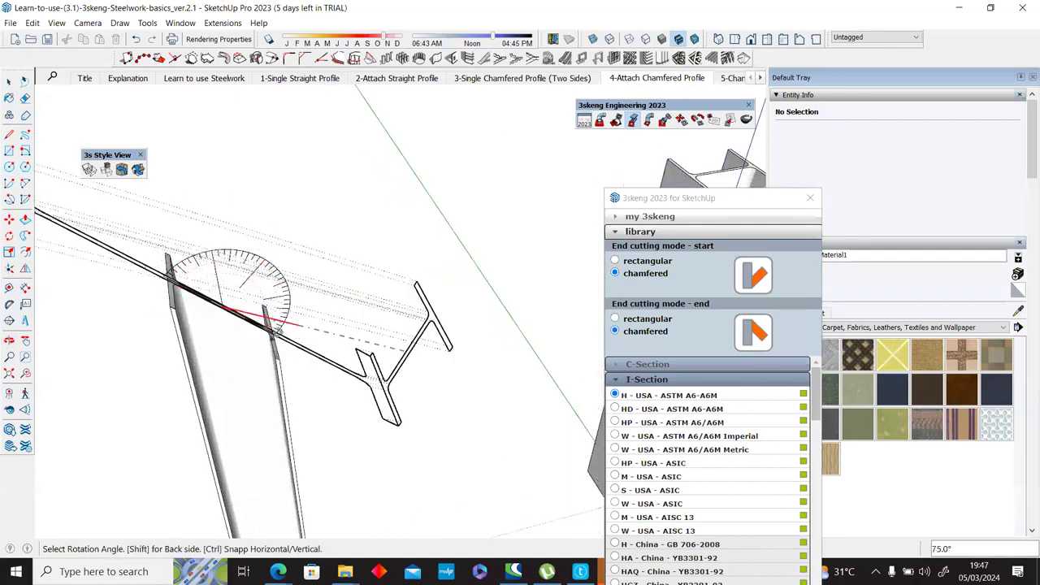
pyautogui.moveTo(268, 285); pyautogui.dragTo(272, 170, button='middle')
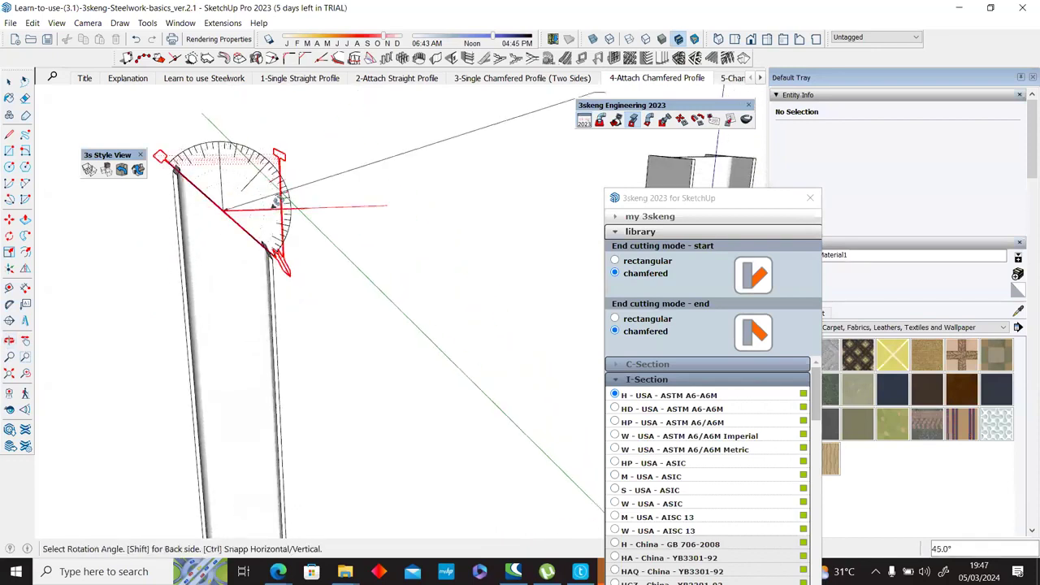
pyautogui.click(281, 199)
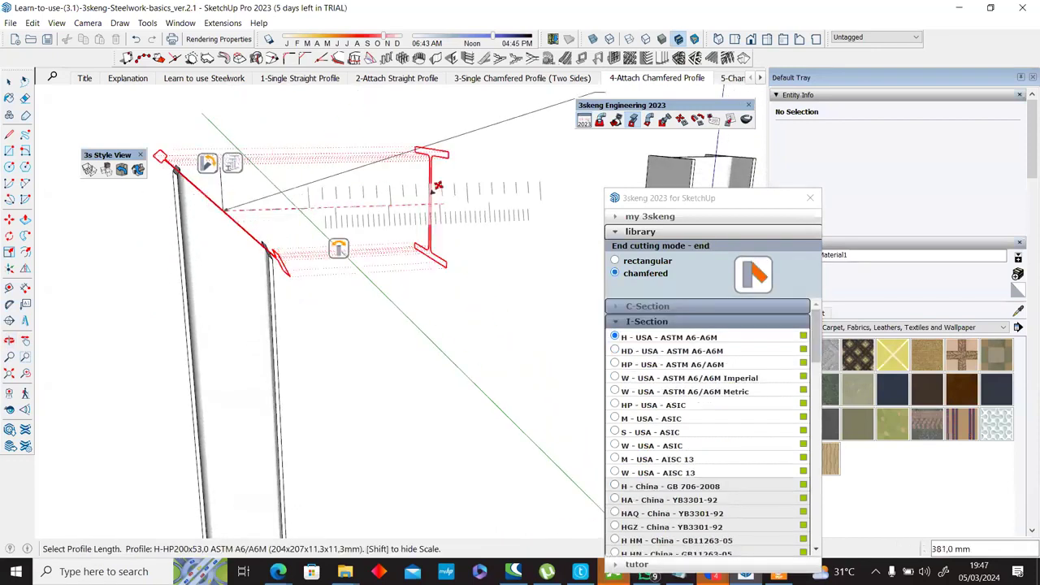
# Step: Change the size of the profile being attached to H-W150x37,1 ASTM A6/A6M
pyautogui.moveTo(235, 211); pyautogui.dragTo(493, 222, button='middle')
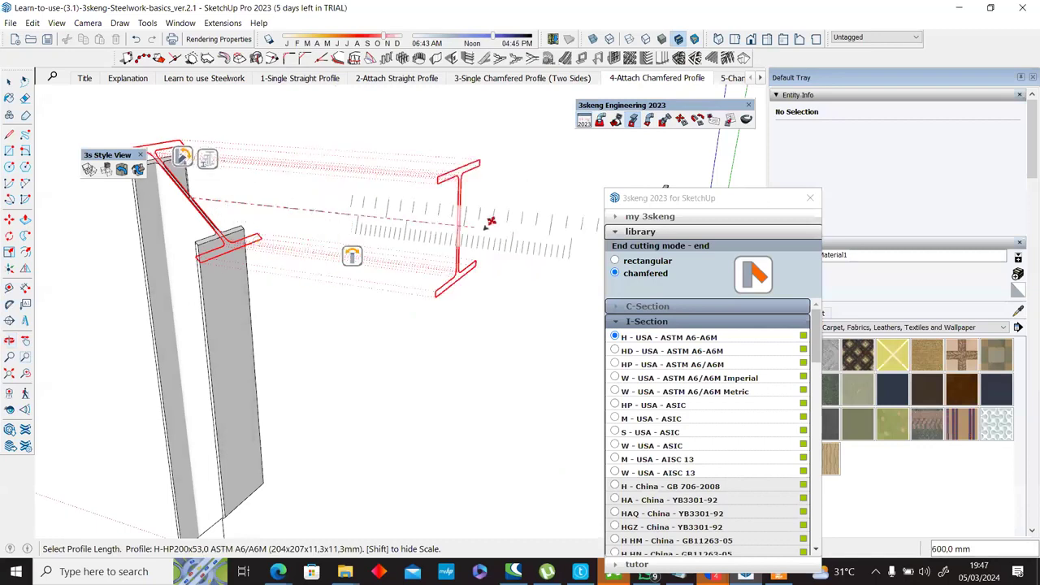
pyautogui.scroll(-3, 490, 221)
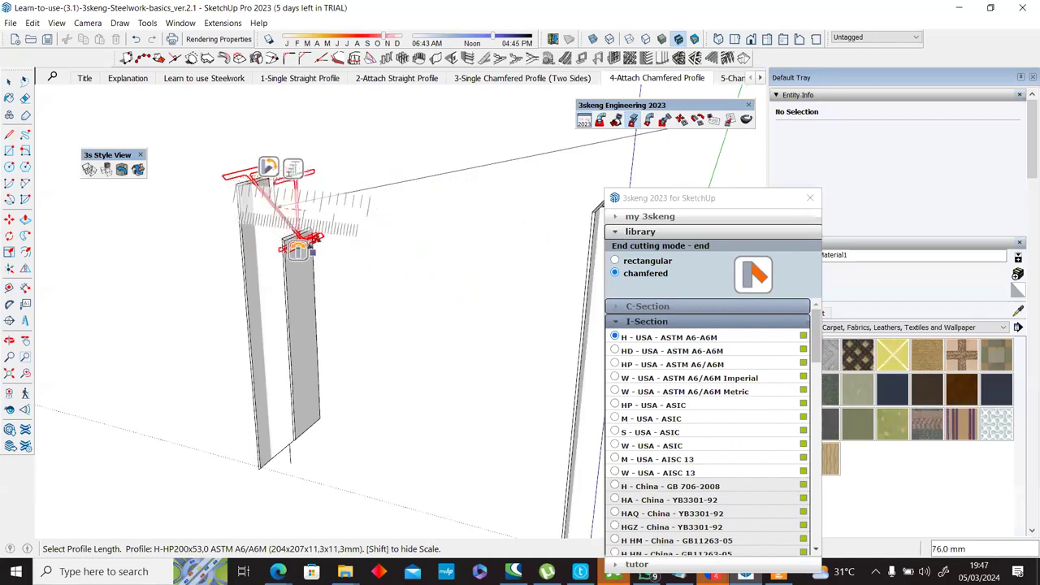
pyautogui.click(298, 169)
pyautogui.click(292, 220)
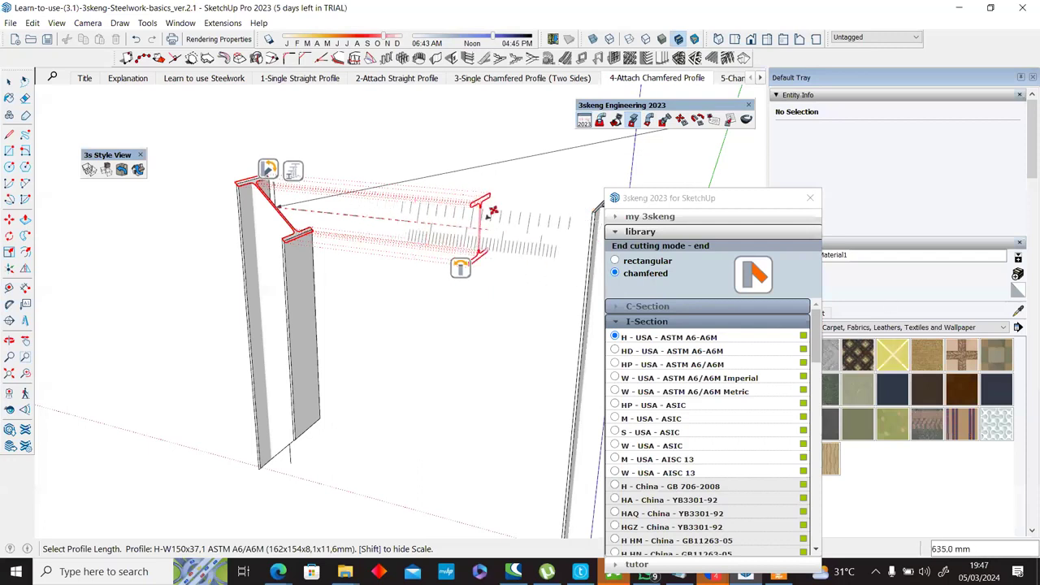
# Step: Finish the attached profile by ending its length at the top edge of the neighbouring upright profile
pyautogui.scroll(-1, 489, 216)
pyautogui.scroll(-2, 489, 213)
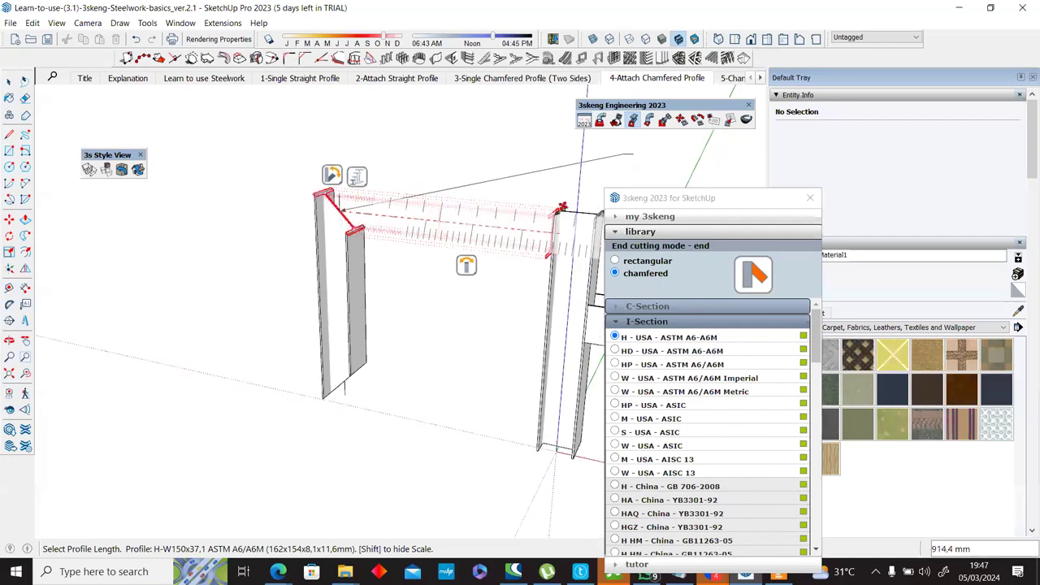
pyautogui.moveTo(553, 218); pyautogui.dragTo(550, 276, button='middle')
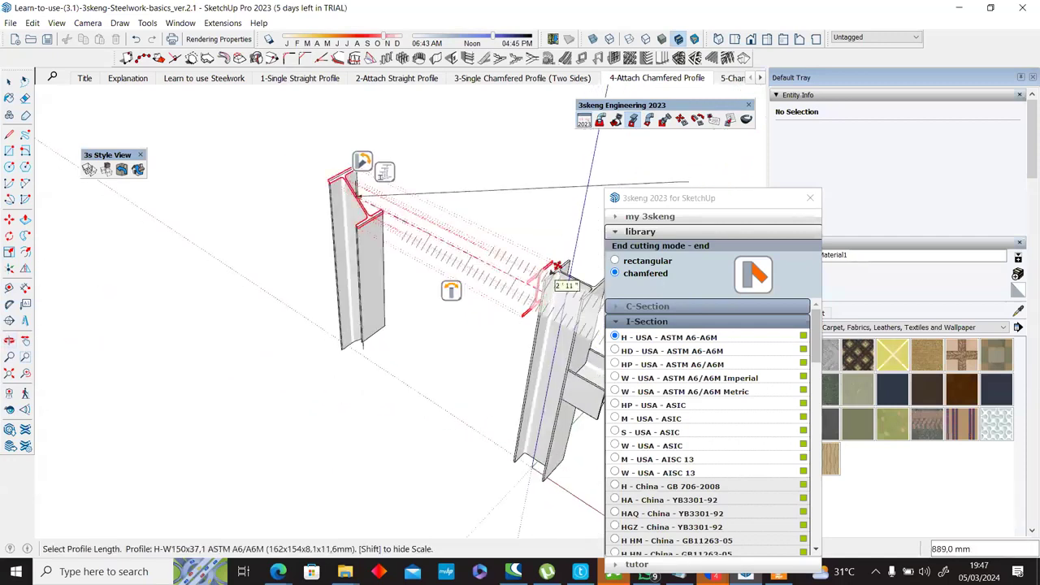
pyautogui.scroll(2, 553, 274)
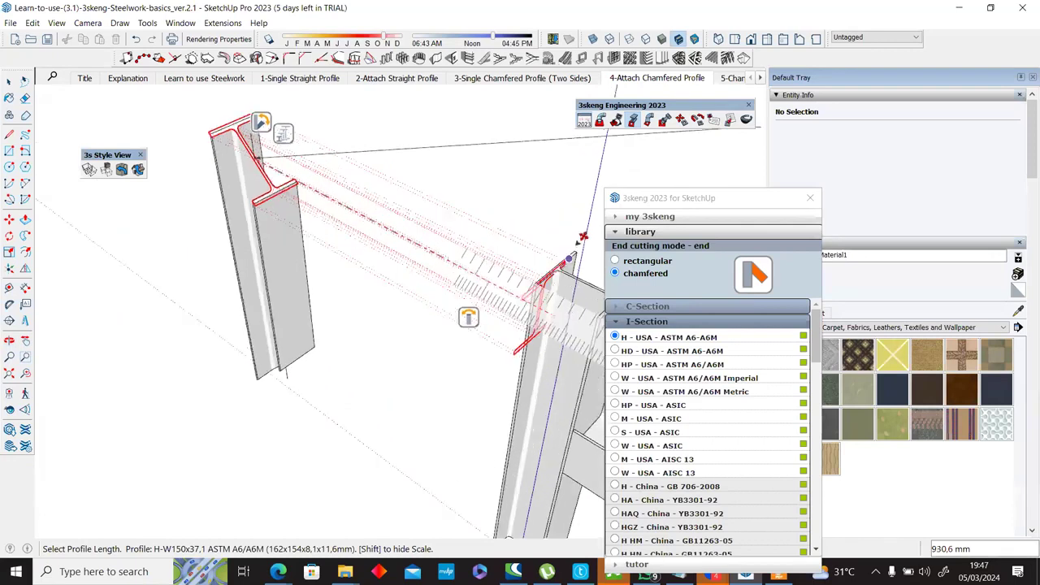
pyautogui.click(576, 249)
pyautogui.scroll(-3, 576, 249)
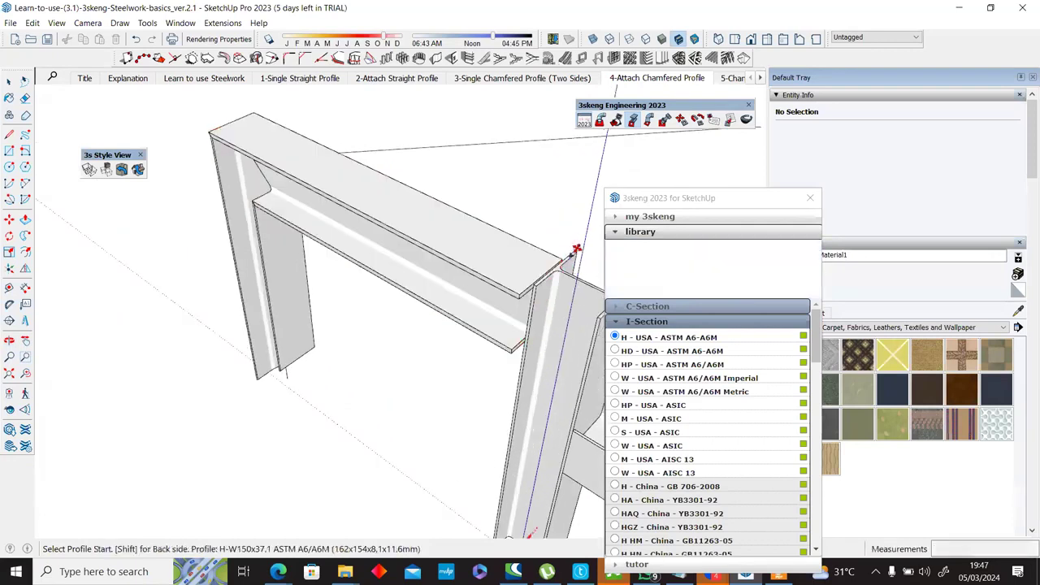
pyautogui.scroll(-1, 385, 321)
pyautogui.moveTo(386, 321); pyautogui.dragTo(389, 471, button='middle')
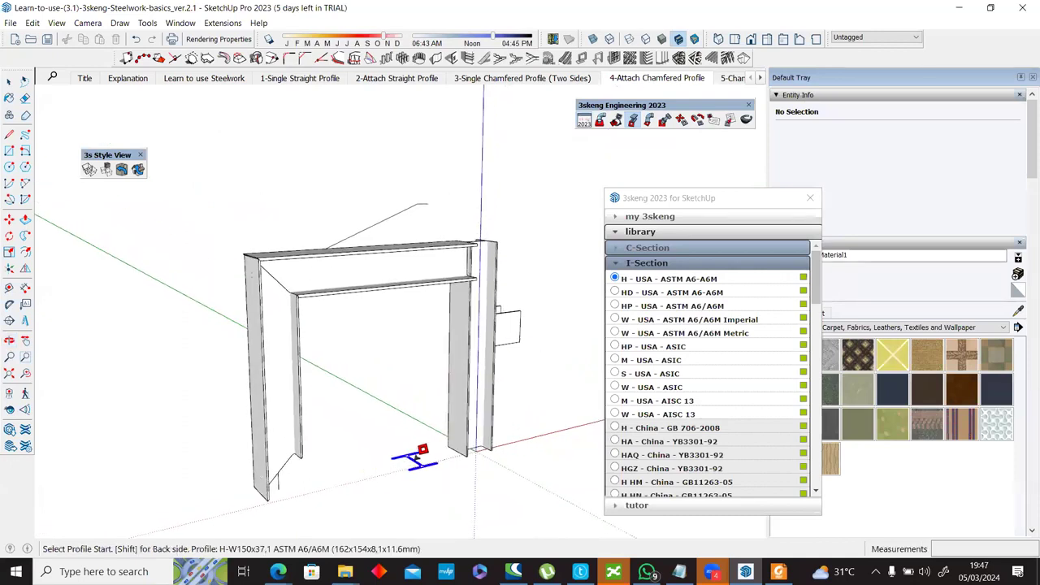
# Step: Switch to the 5-Chamfered Profile (fixed angle) scene and close the 3s Style View toolbar
pyautogui.scroll(-3, 624, 83)
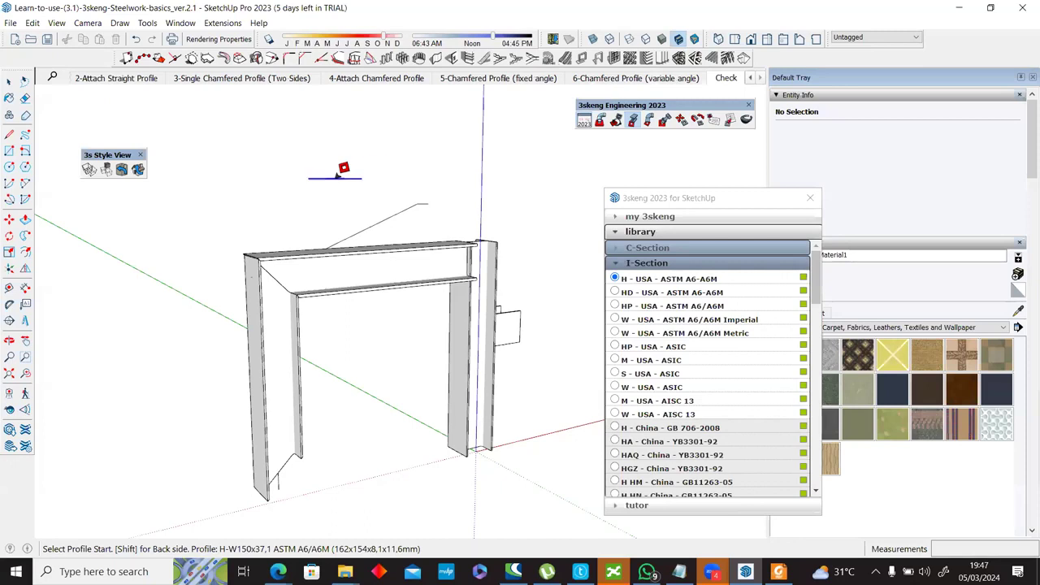
pyautogui.click(464, 79)
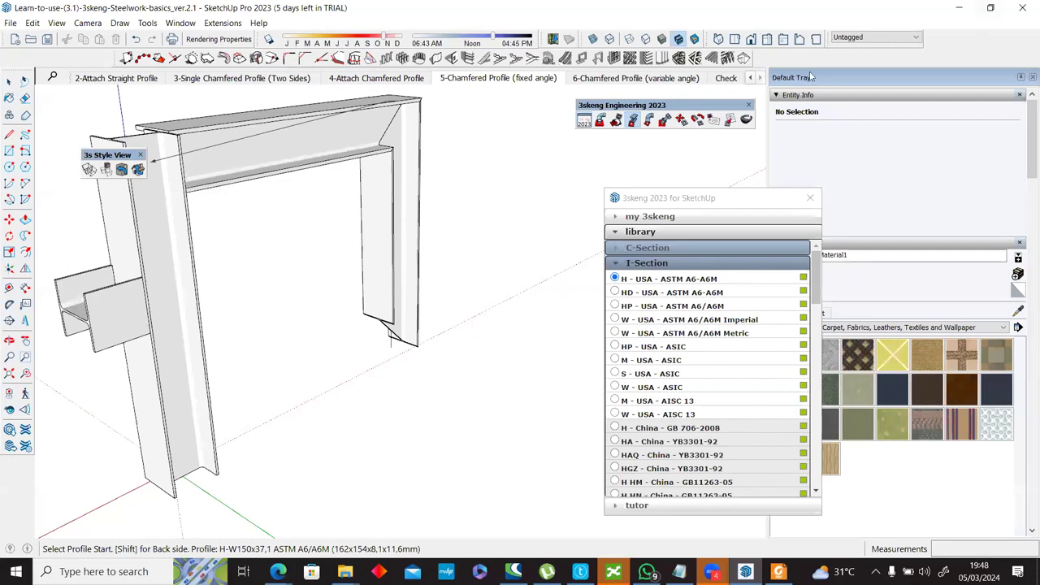
pyautogui.click(140, 155)
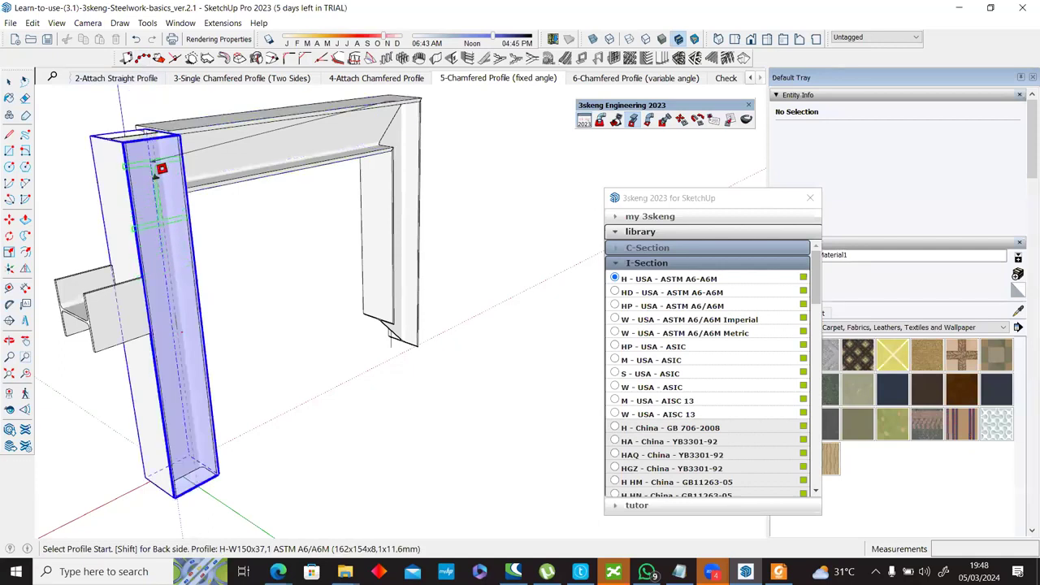
# Step: Start attaching a profile to the upright's outer flange near its top and choose the H-W200x35,9 ASTM A6/A6M size
pyautogui.click(156, 174)
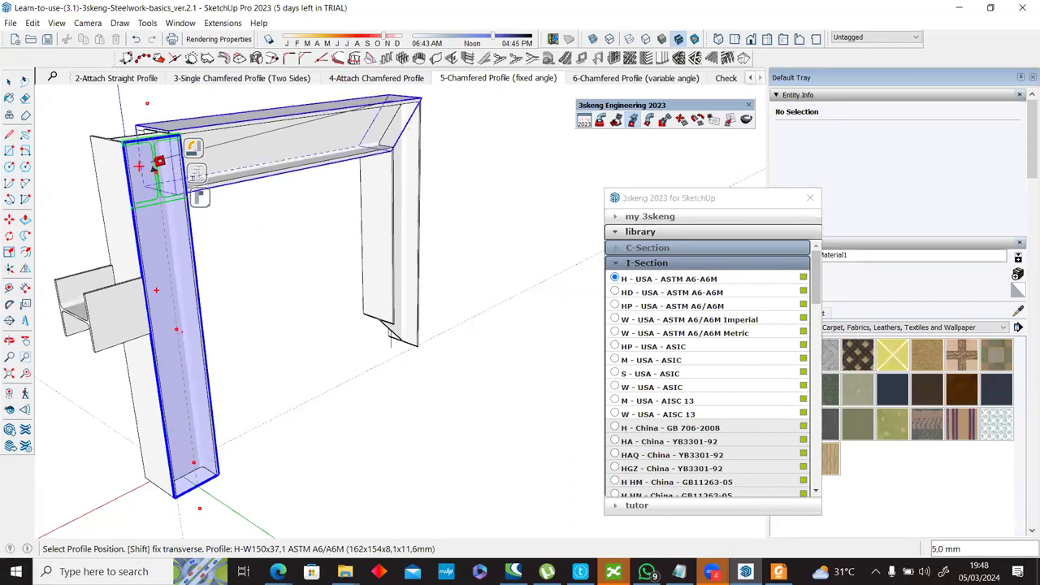
pyautogui.moveTo(173, 207); pyautogui.dragTo(132, 222, button='middle')
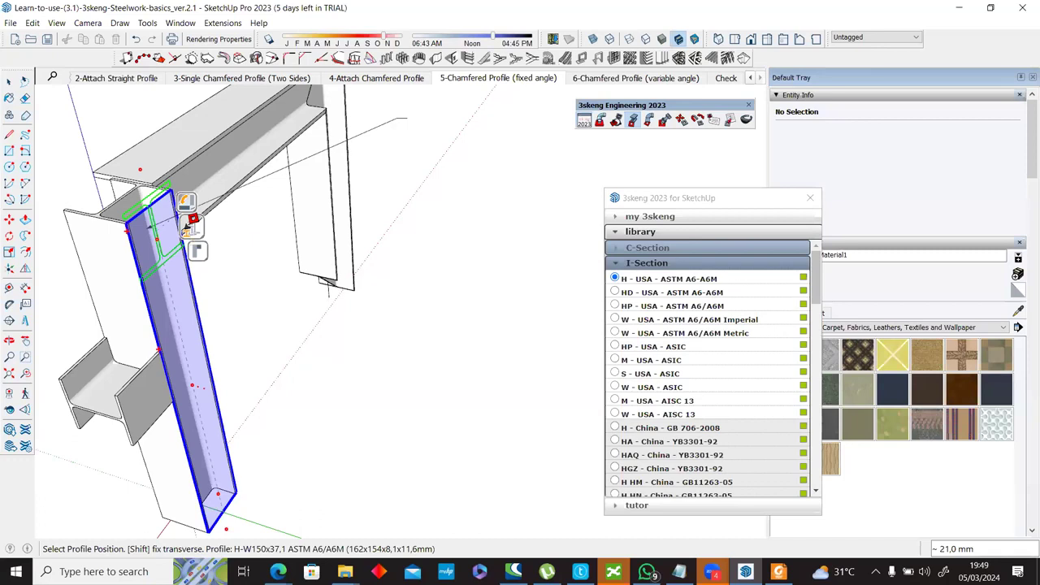
pyautogui.click(189, 225)
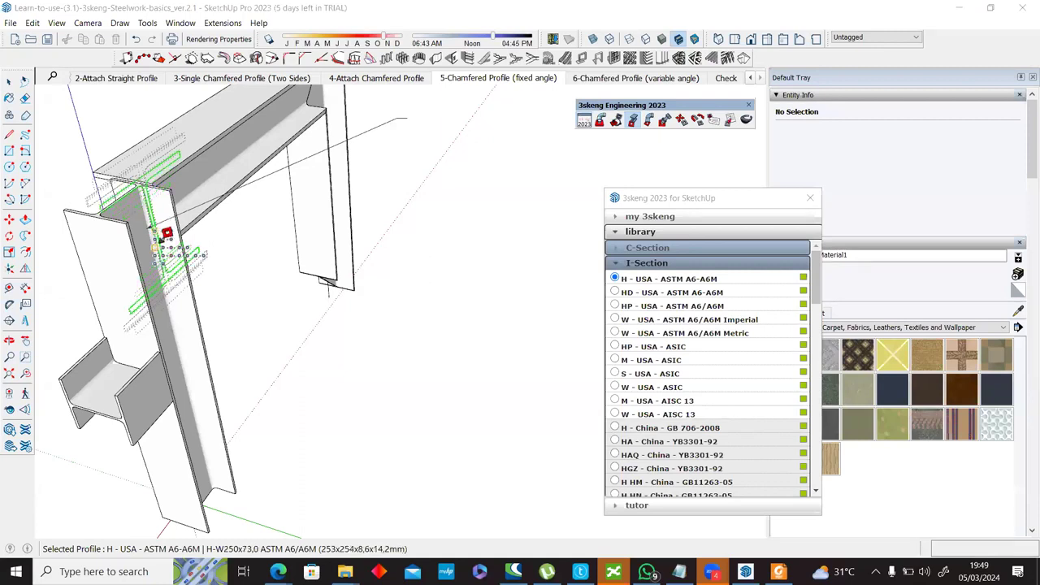
pyautogui.moveTo(244, 214); pyautogui.dragTo(143, 201, button='middle')
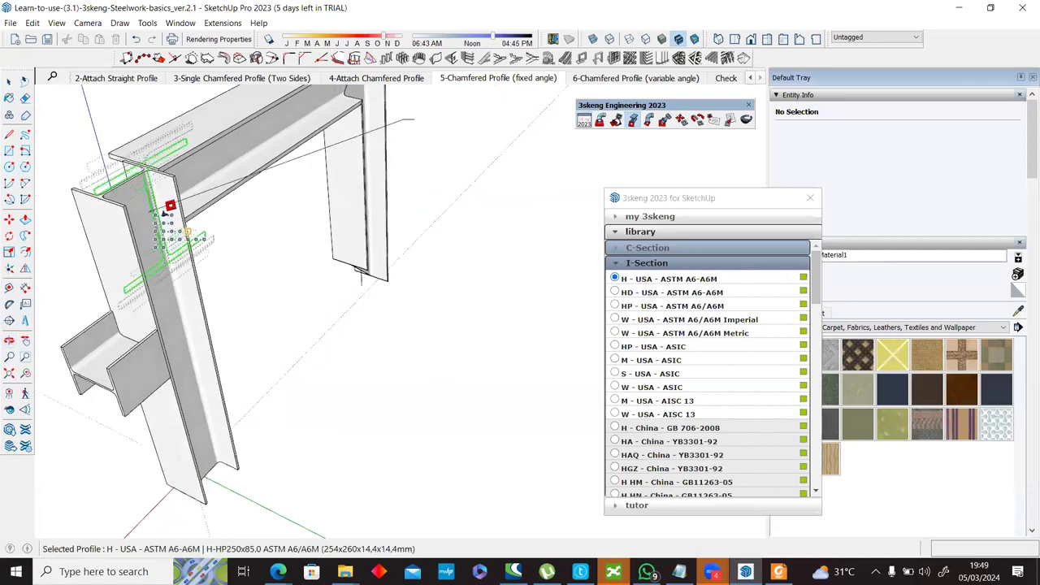
pyautogui.click(142, 201)
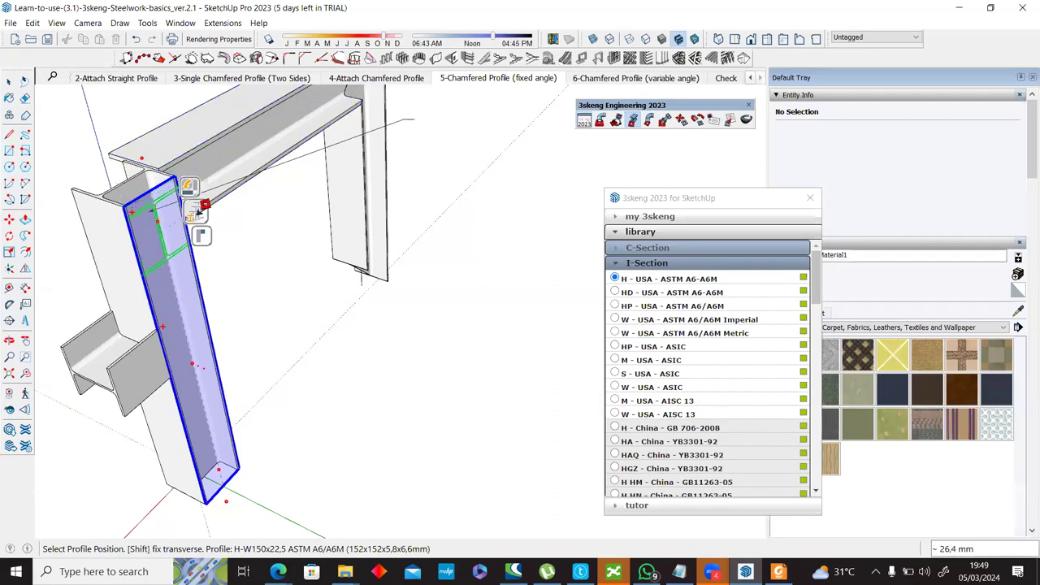
pyautogui.click(160, 209)
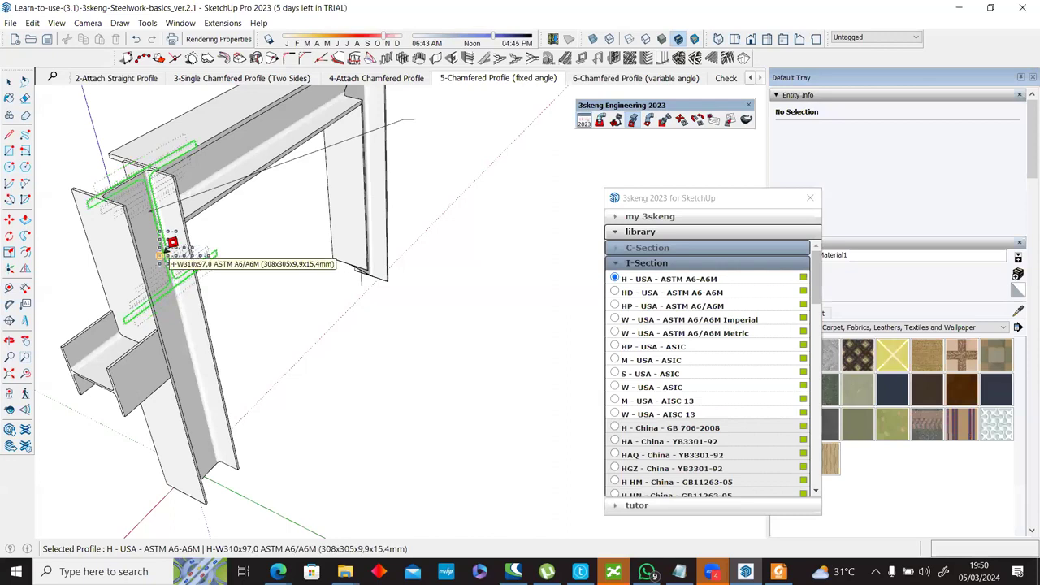
pyautogui.click(169, 235)
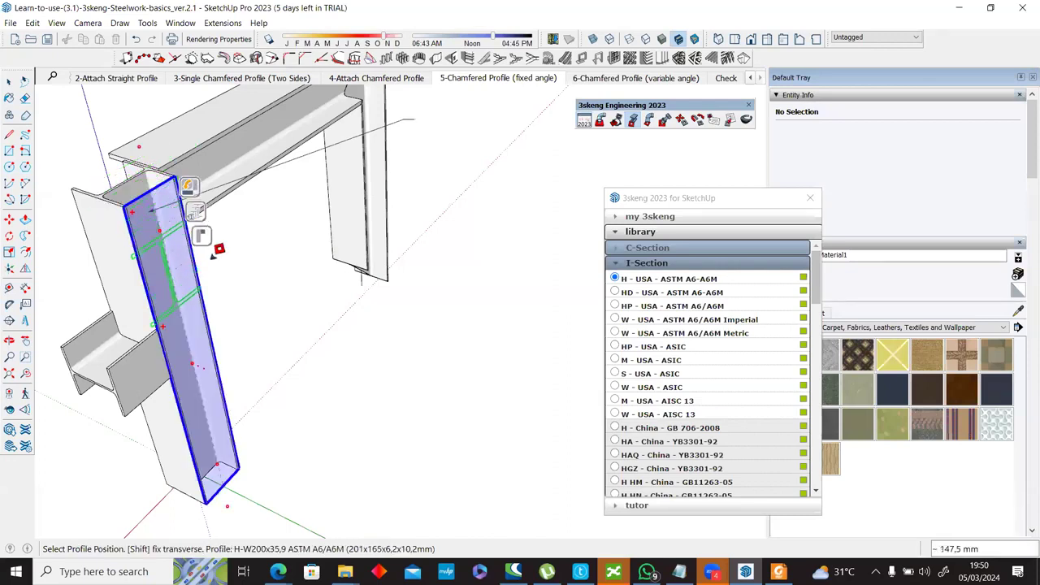
pyautogui.click(168, 221)
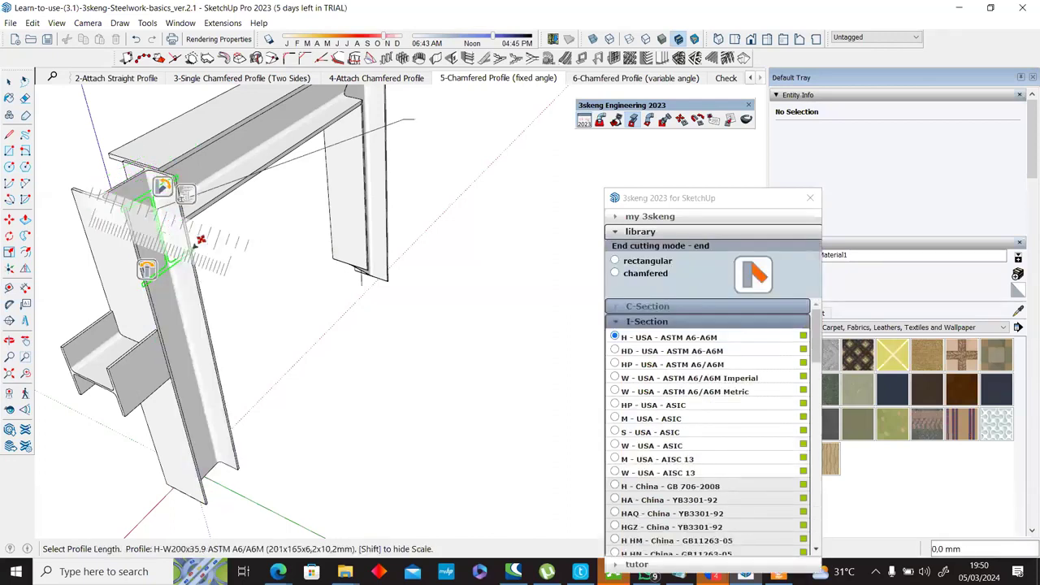
pyautogui.moveTo(285, 294)
pyautogui.mouseDown(button='middle')
pyautogui.moveTo(353, 313)
pyautogui.moveTo(442, 232)
pyautogui.moveTo(402, 238)
pyautogui.moveTo(269, 308)
pyautogui.moveTo(303, 292)
pyautogui.mouseUp(button='middle')
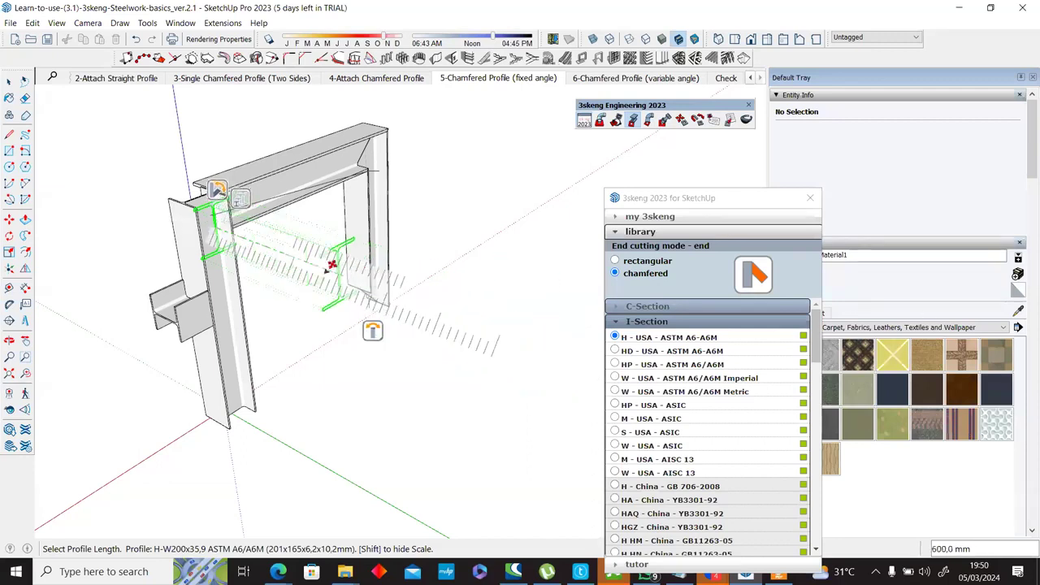
pyautogui.moveTo(344, 268); pyautogui.dragTo(359, 283, button='middle')
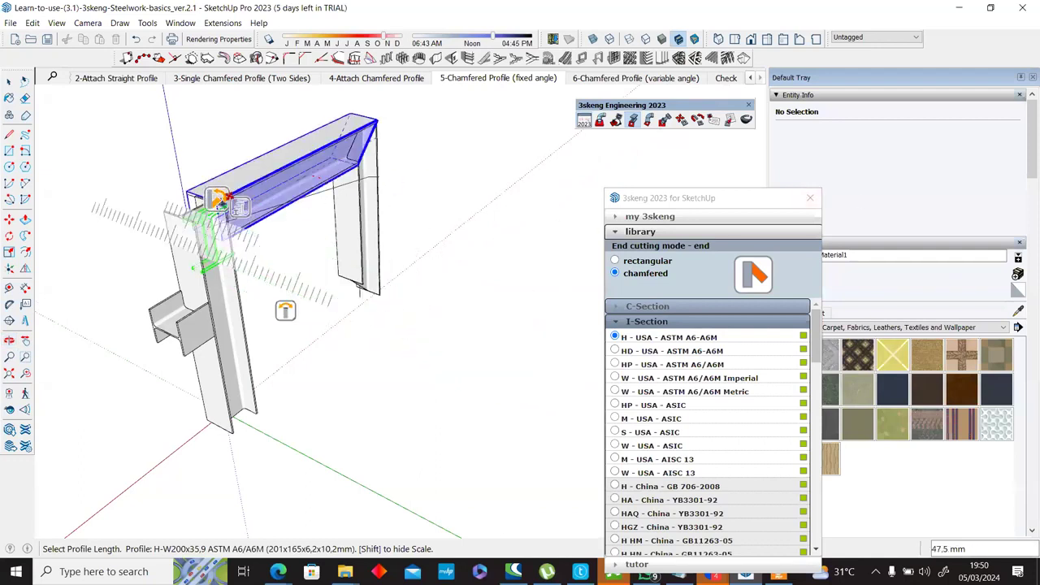
pyautogui.scroll(3, 208, 191)
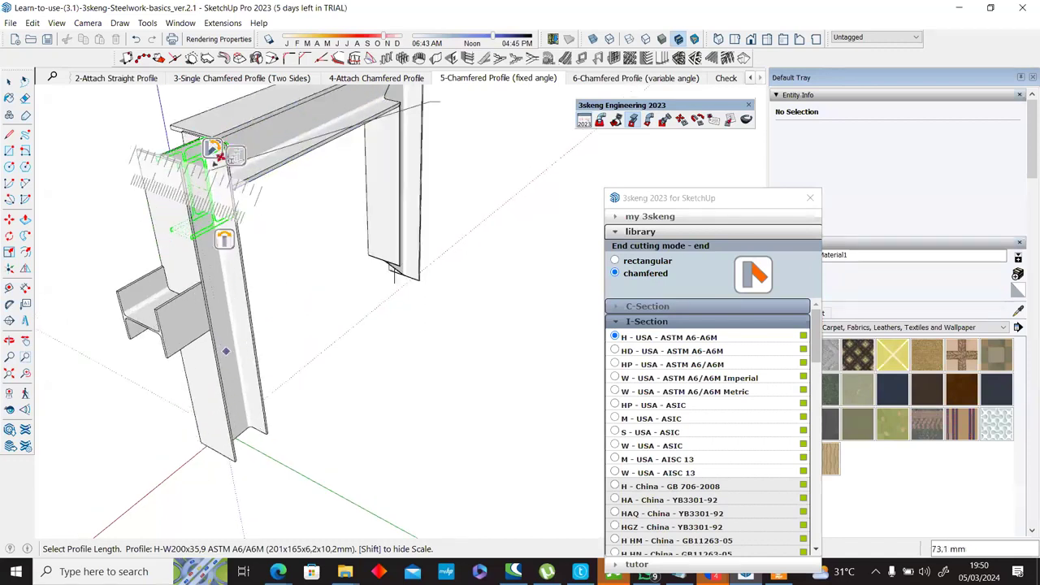
pyautogui.click(216, 178)
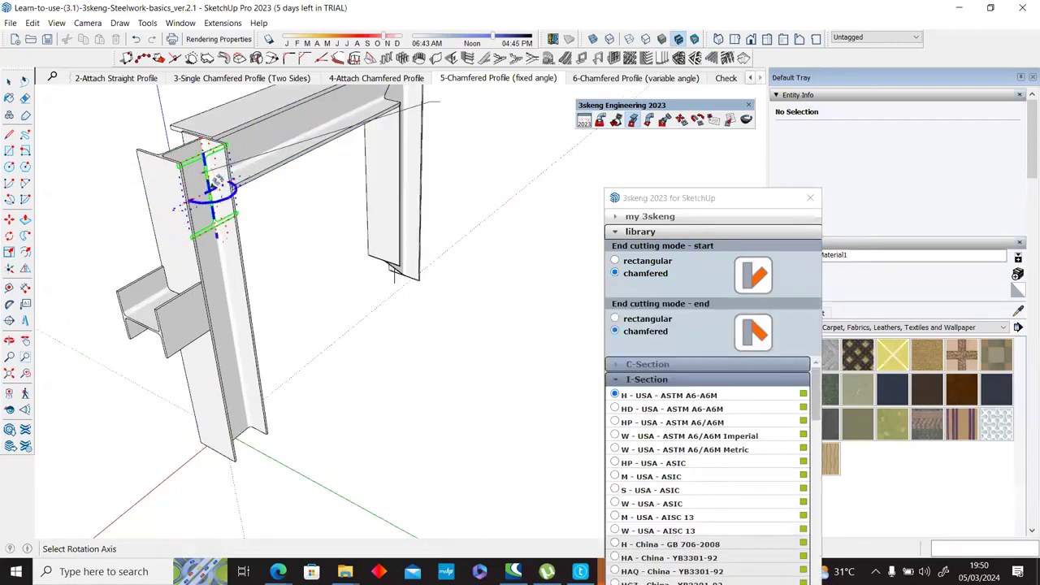
pyautogui.press('Escape')
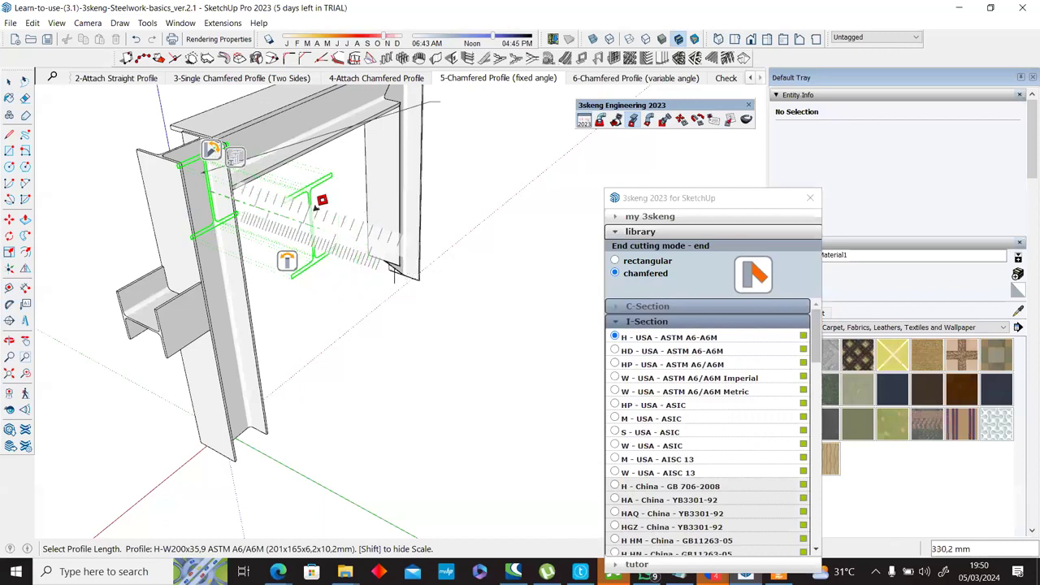
pyautogui.press('Escape')
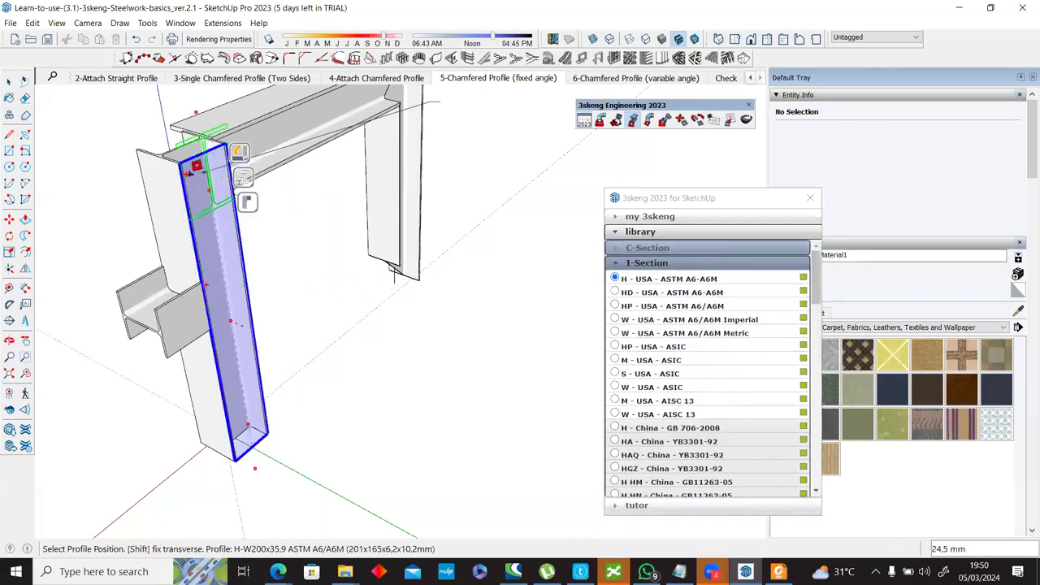
# Step: Try to attach the profile sloping down from the upright's flange with a chamfered start at 45°
pyautogui.click(209, 183)
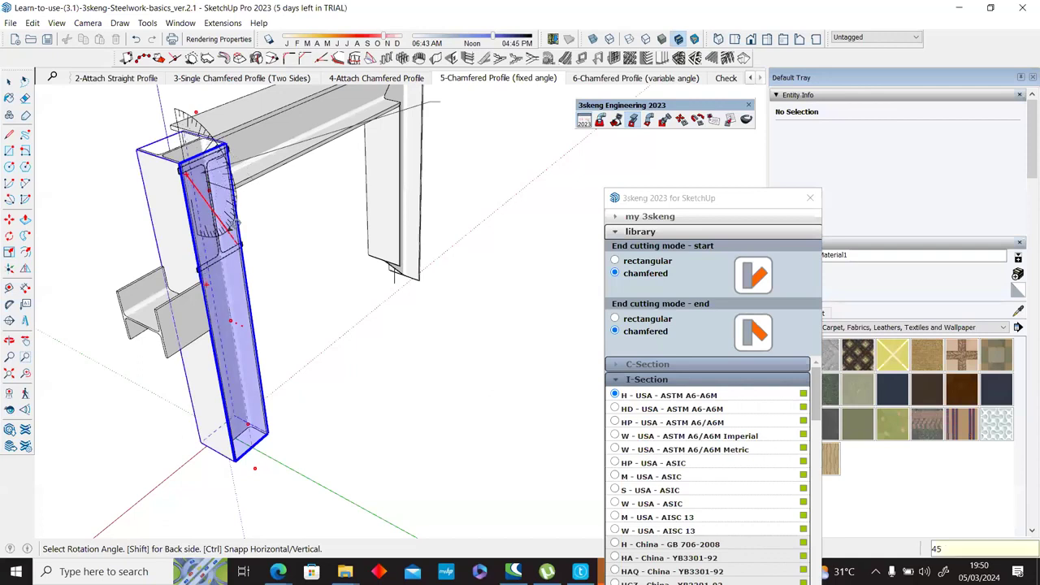
pyautogui.press('Return')
pyautogui.moveTo(447, 231); pyautogui.dragTo(464, 298, button='middle')
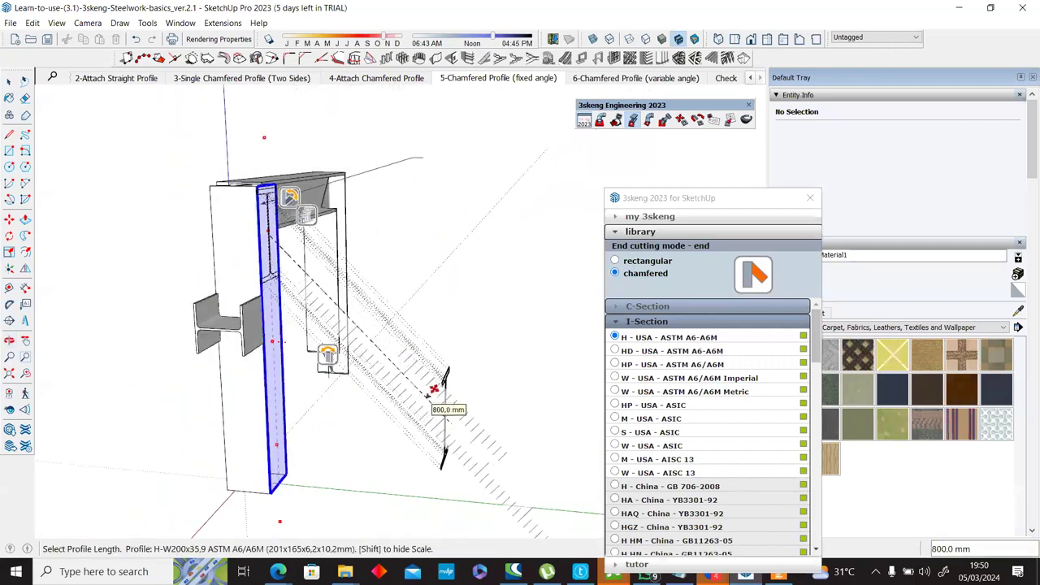
pyautogui.scroll(-2, 435, 388)
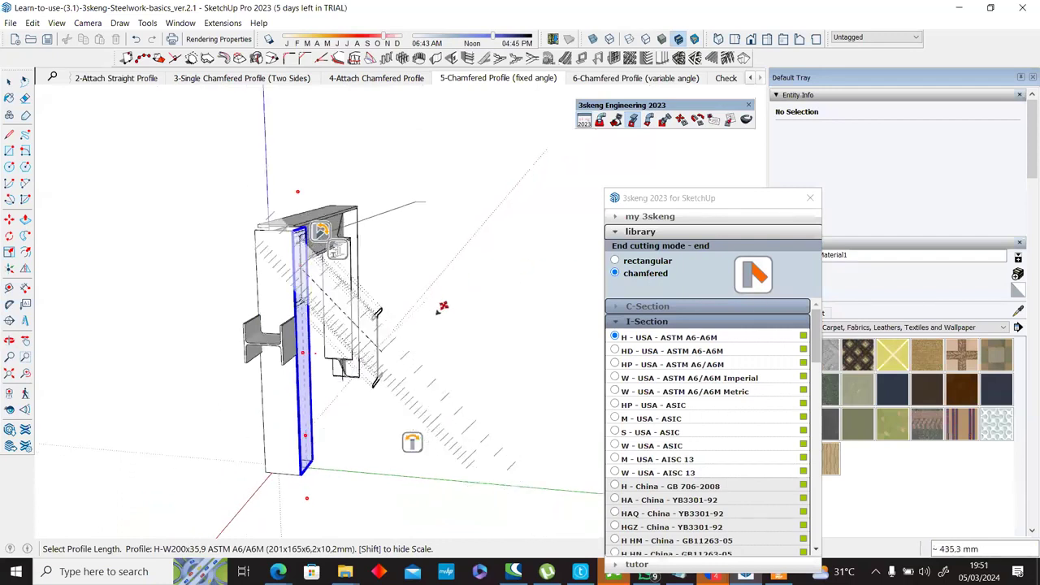
pyautogui.press('Escape')
# Step: Position the profile at the upper end of the upright's flange and angle its chamfered start at -45° to slope upward
pyautogui.moveTo(264, 327); pyautogui.dragTo(180, 367, button='middle')
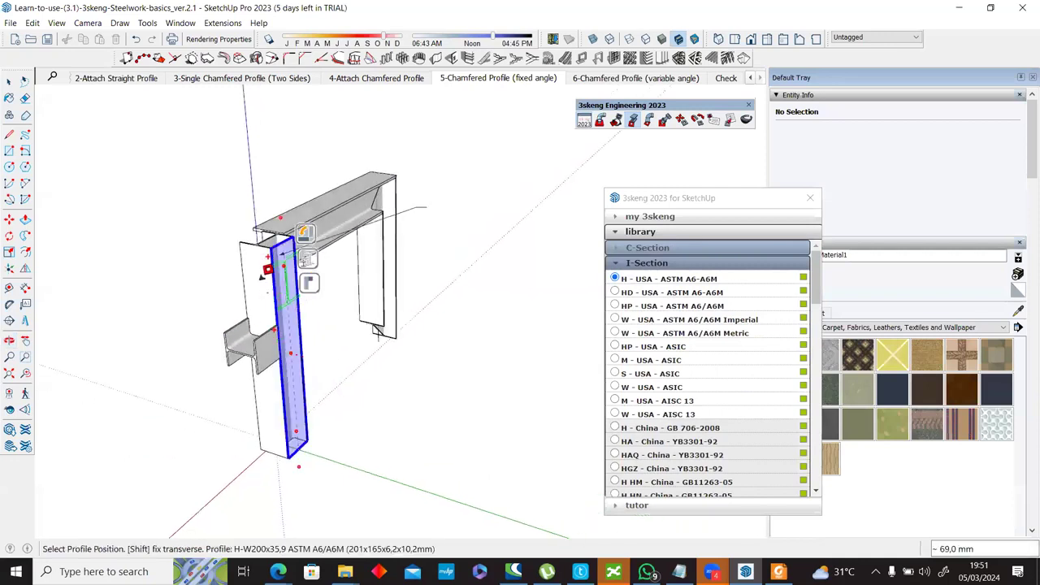
pyautogui.scroll(1, 265, 271)
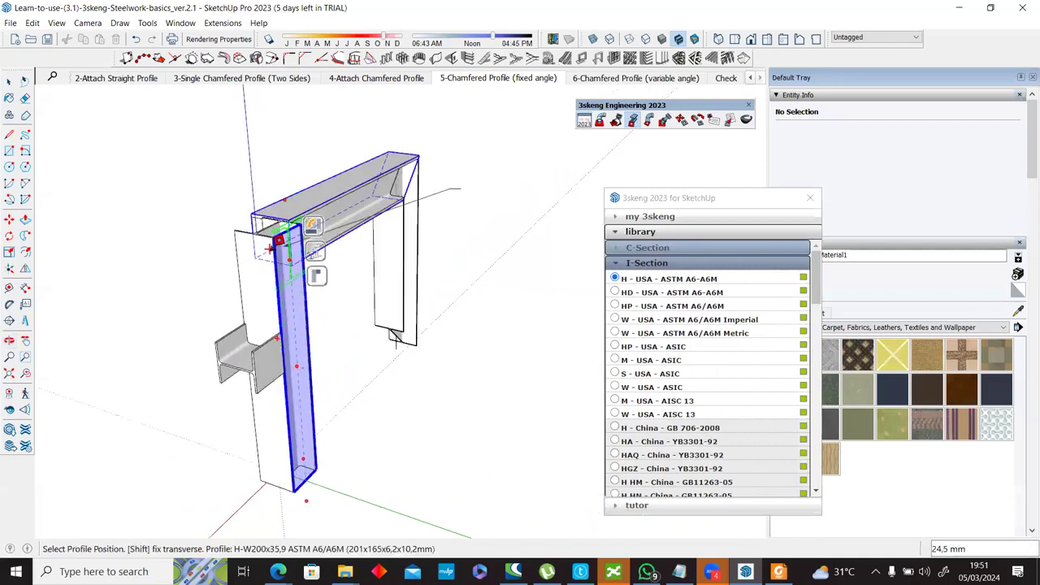
pyautogui.click(278, 240)
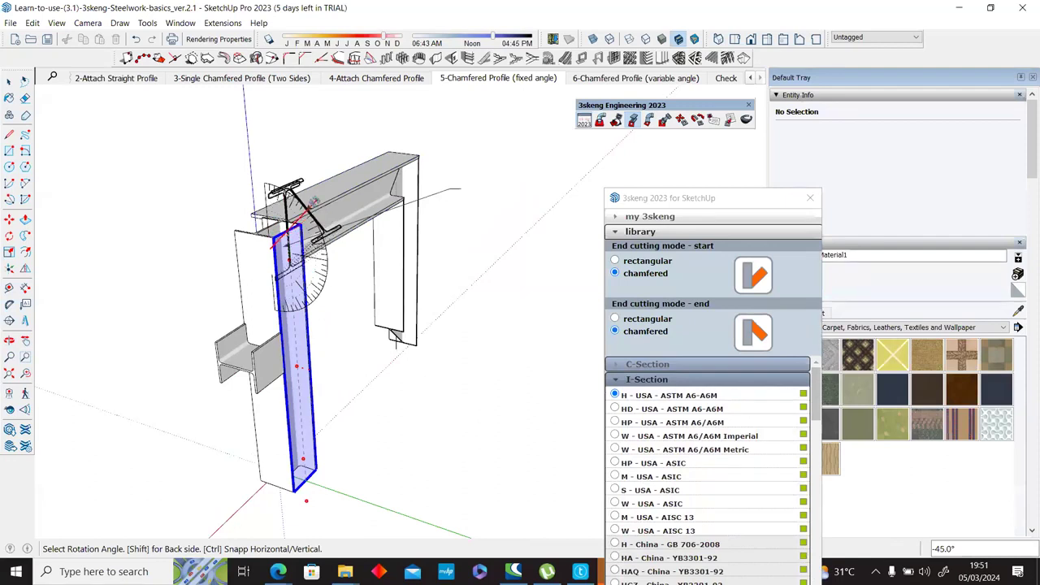
pyautogui.click(312, 199)
# Step: Set the upward-sloping profile's length to 400 mm and undo its placement
pyautogui.moveTo(348, 186); pyautogui.dragTo(529, 140, button='middle')
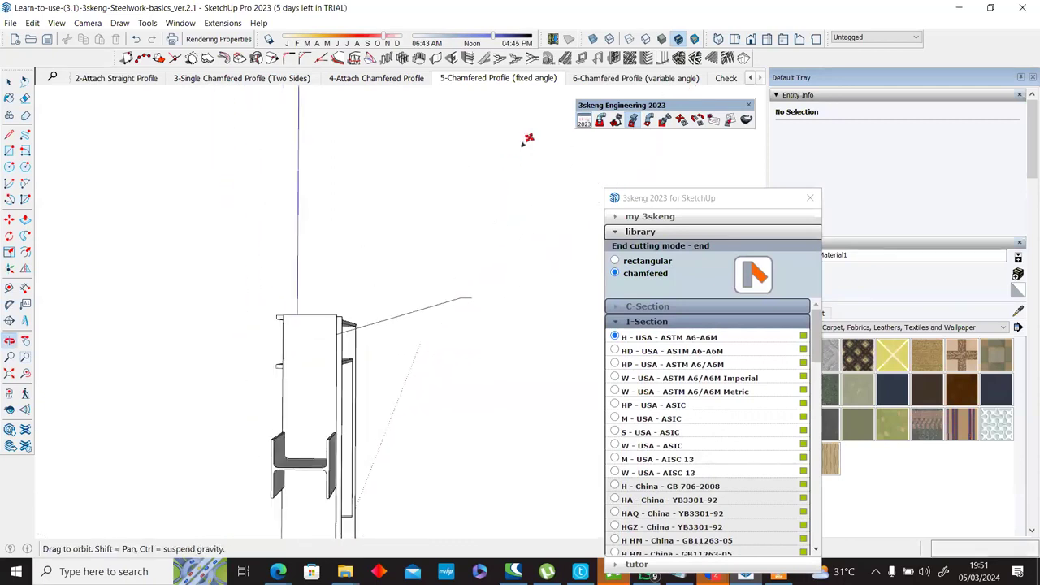
pyautogui.moveTo(468, 205); pyautogui.dragTo(349, 326, button='middle')
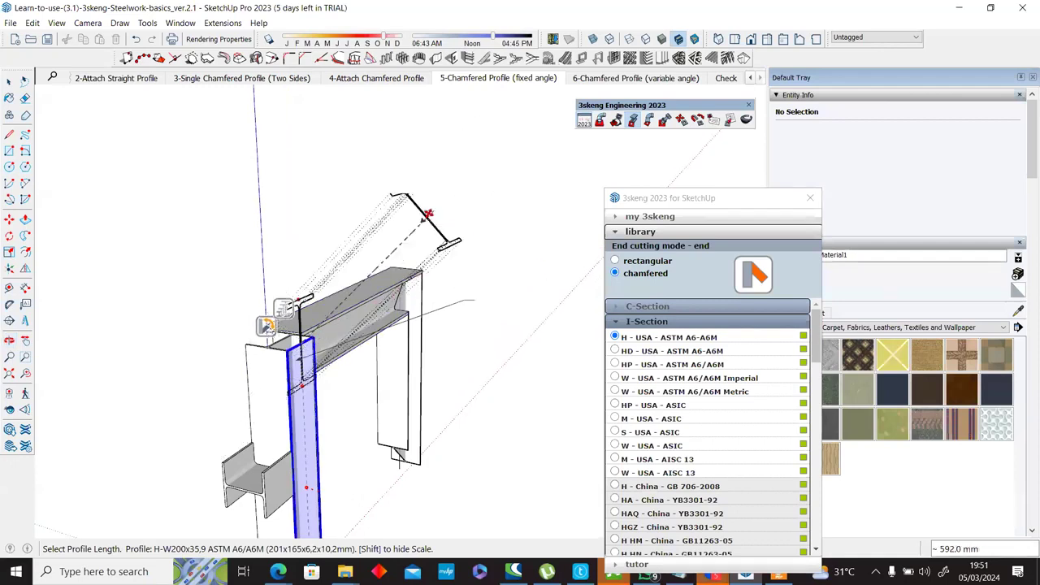
pyautogui.write('40')
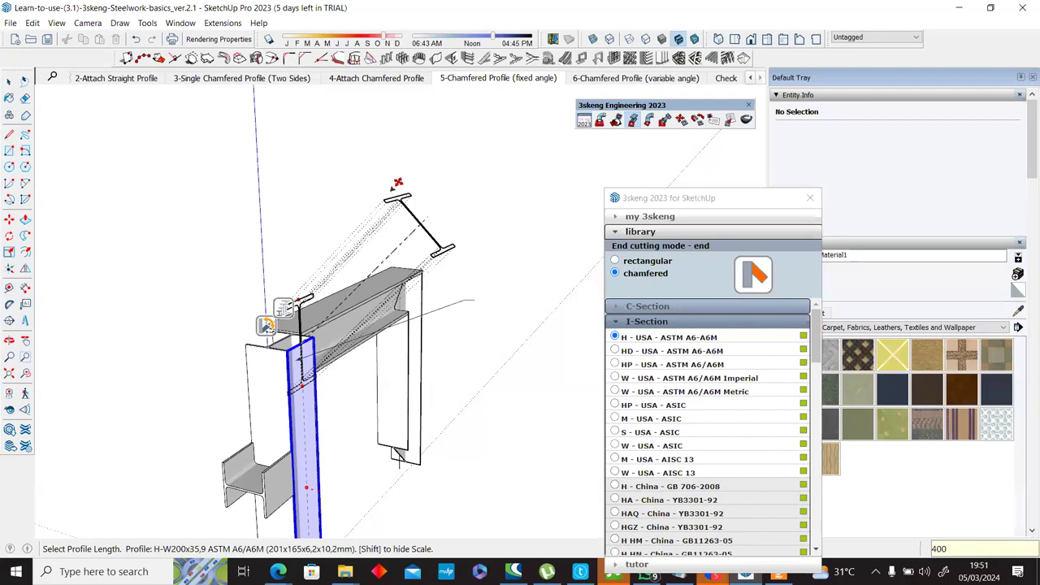
pyautogui.write('0')
pyautogui.press('Return')
pyautogui.moveTo(508, 306); pyautogui.dragTo(254, 429, button='middle')
pyautogui.hotkey('ctrl', 'z')
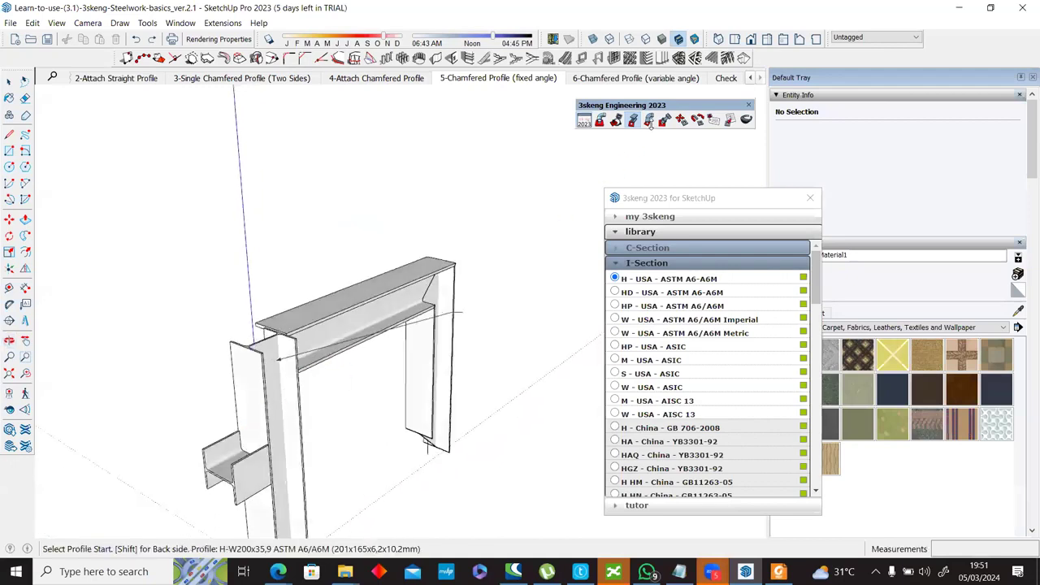
# Step: Start attaching an H-W200x35,9 ASTM A6/A6M profile to the upright's outer flange near its top with a chamfered start
pyautogui.click(649, 121)
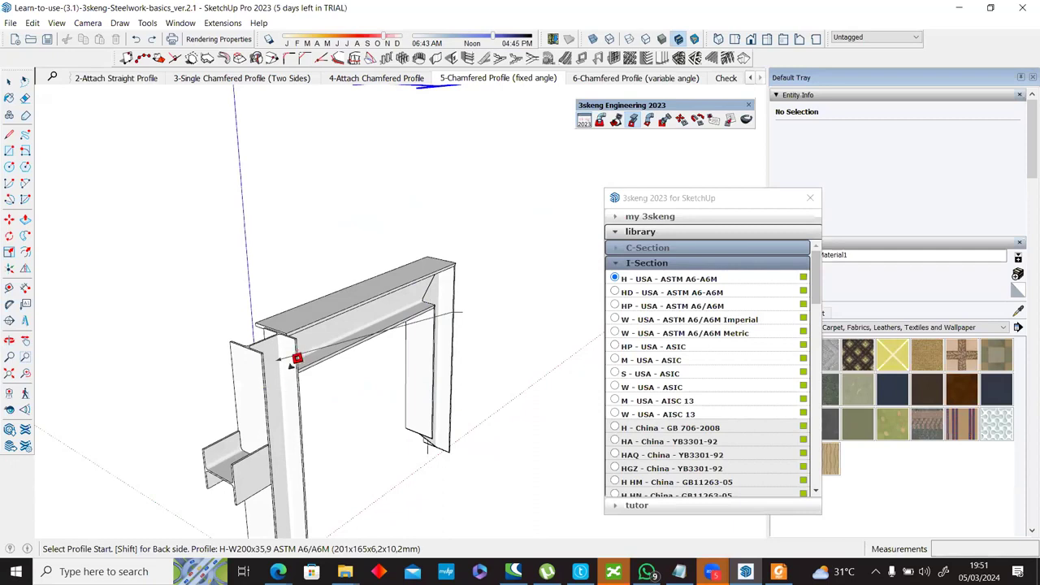
pyautogui.click(288, 363)
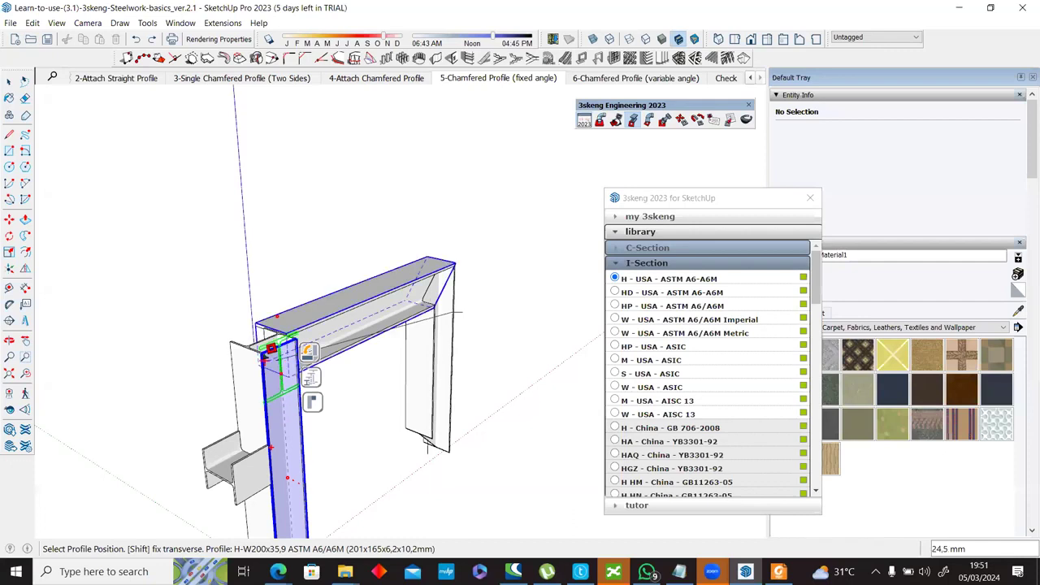
pyautogui.click(303, 355)
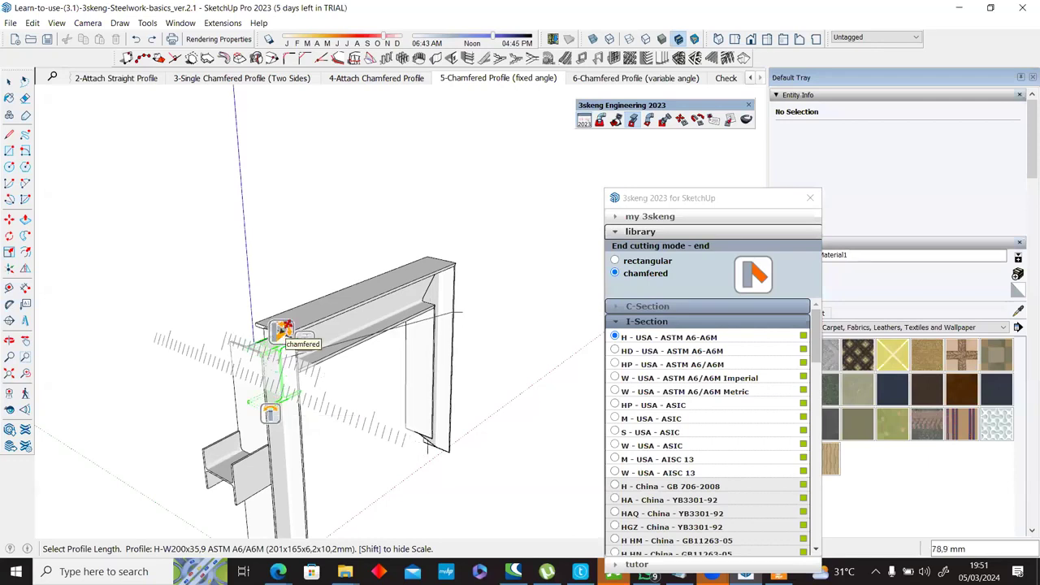
pyautogui.click(280, 331)
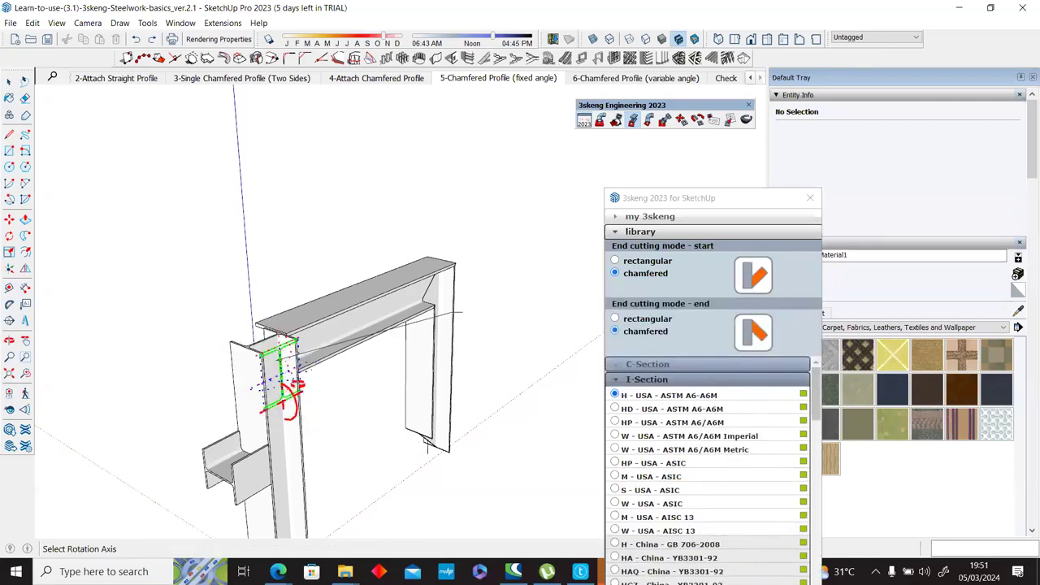
# Step: Pick a horizontal rotation axis at the section and tilt the profile so it slopes downward from the upright
pyautogui.moveTo(291, 370); pyautogui.dragTo(294, 365, button='middle')
pyautogui.scroll(2, 313, 348)
pyautogui.scroll(2, 303, 351)
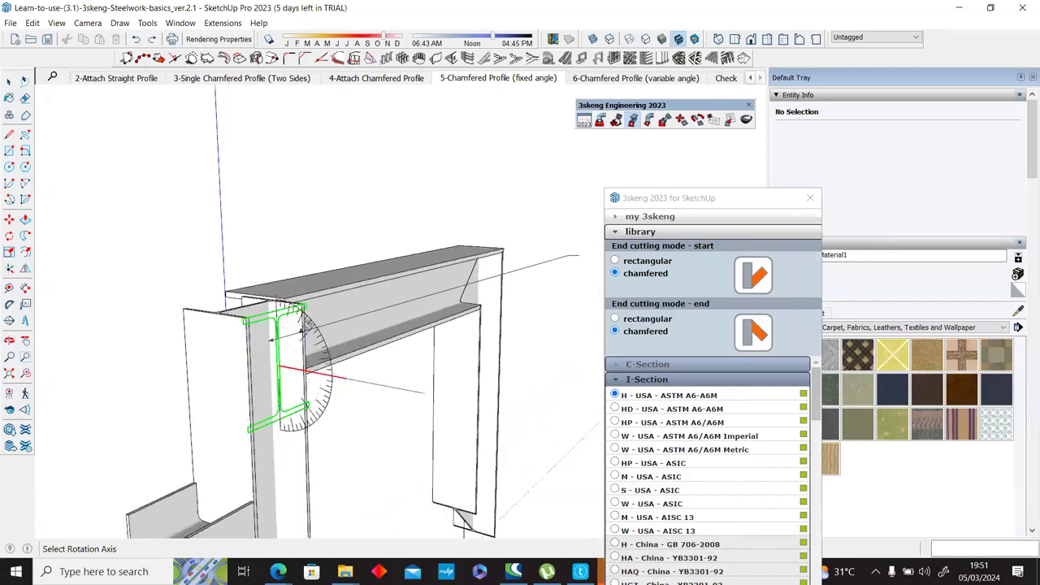
pyautogui.click(307, 325)
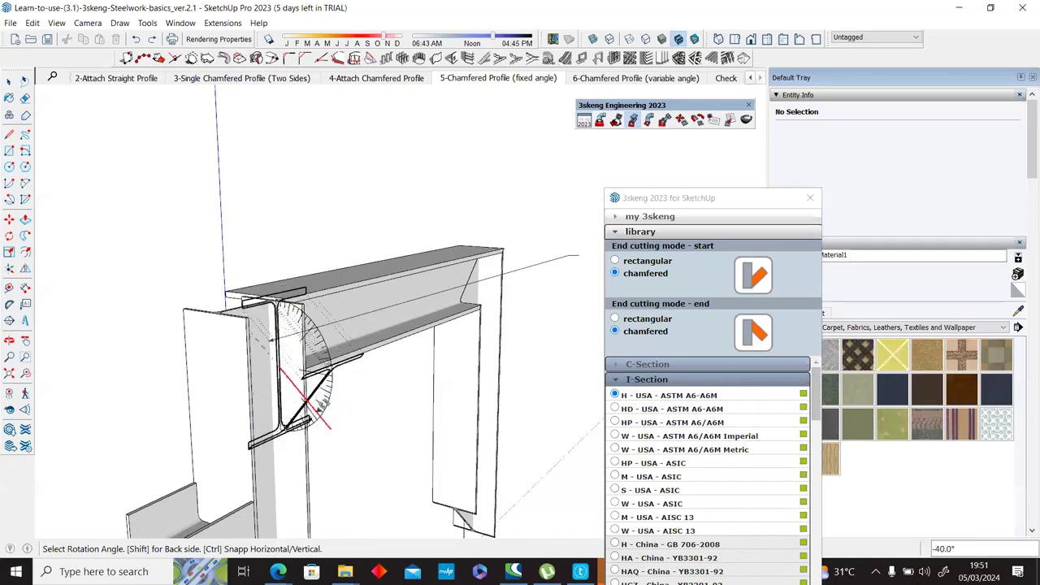
pyautogui.click(318, 417)
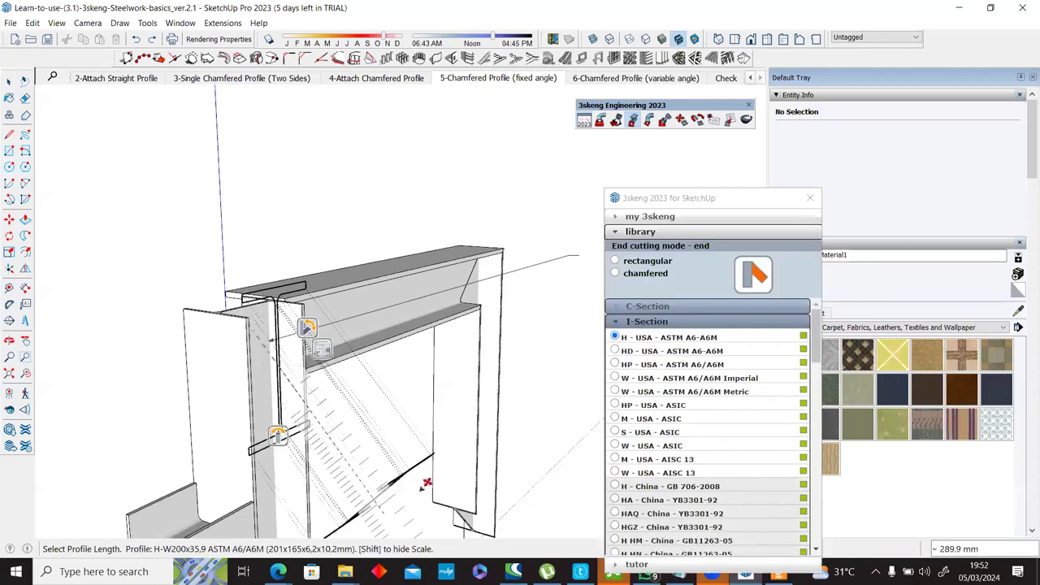
# Step: Set the downward-sloping profile's length and place it on the upright's outer flange
pyautogui.scroll(-3, 383, 437)
pyautogui.moveTo(390, 354)
pyautogui.mouseDown(button='middle')
pyautogui.moveTo(368, 325)
pyautogui.moveTo(392, 367)
pyautogui.mouseUp(button='middle')
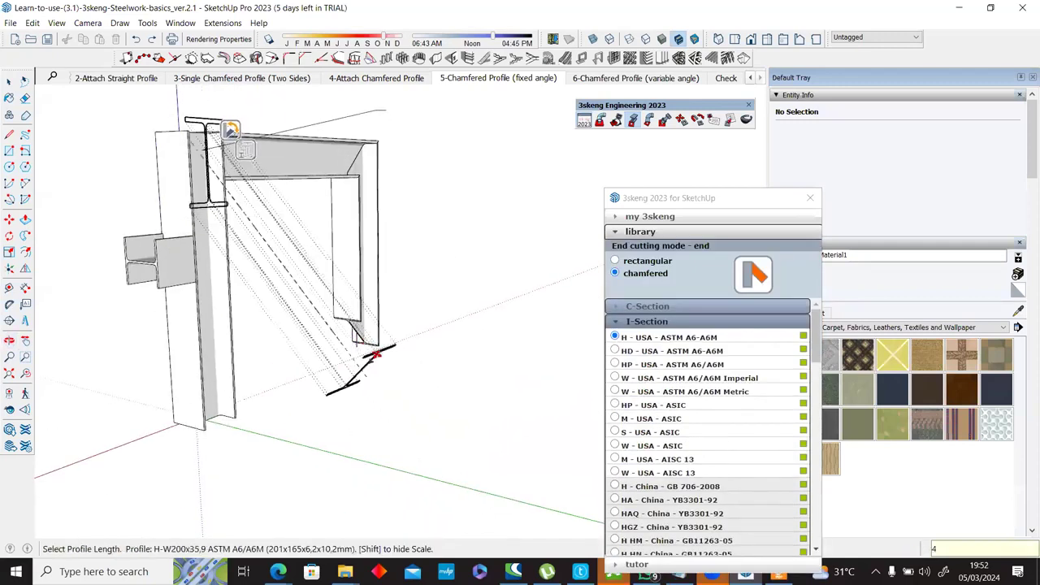
pyautogui.click(374, 355)
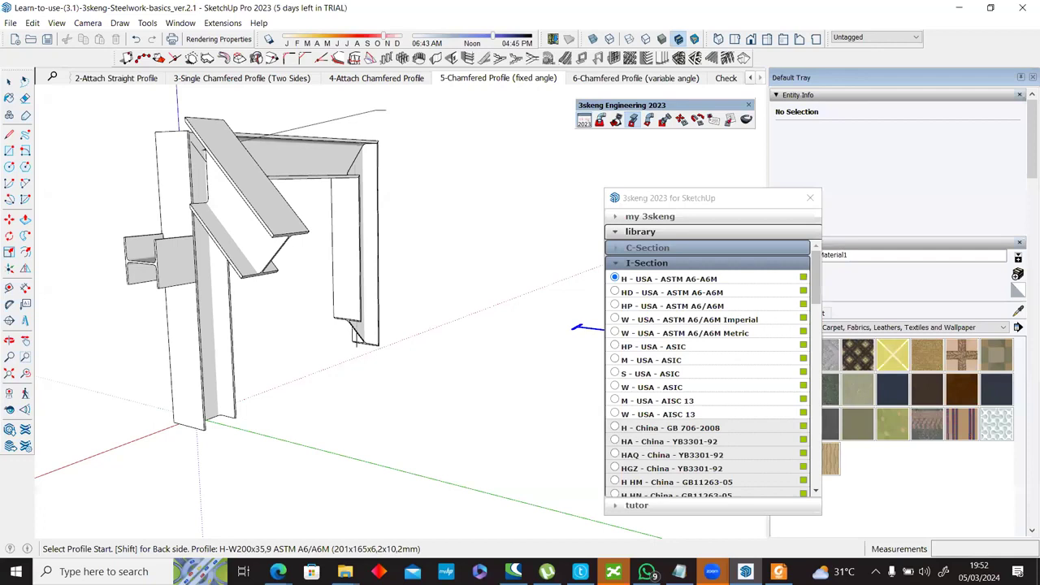
pyautogui.moveTo(232, 291); pyautogui.dragTo(269, 365, button='middle')
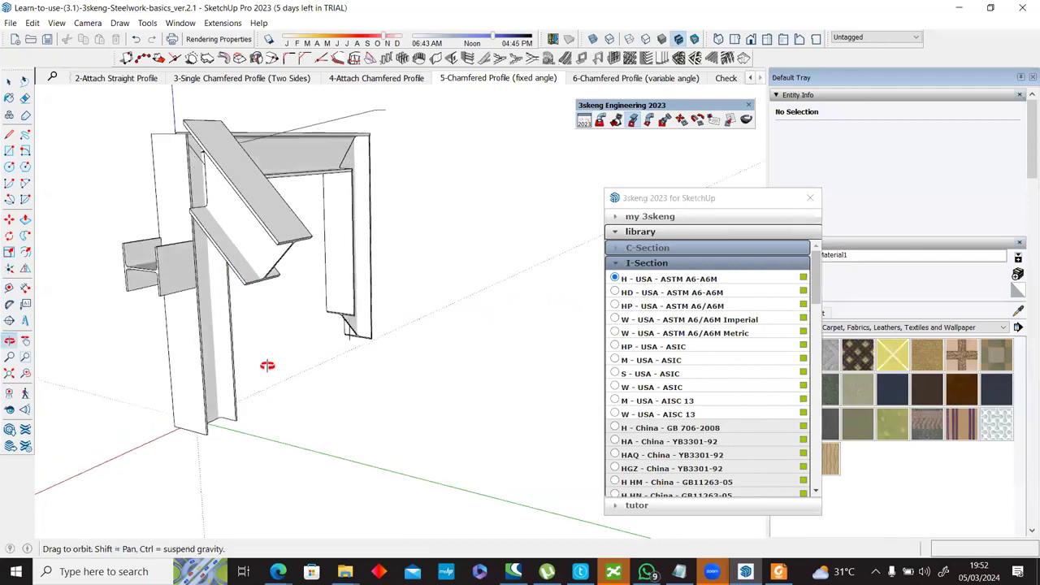
pyautogui.moveTo(279, 255); pyautogui.dragTo(286, 279, button='middle')
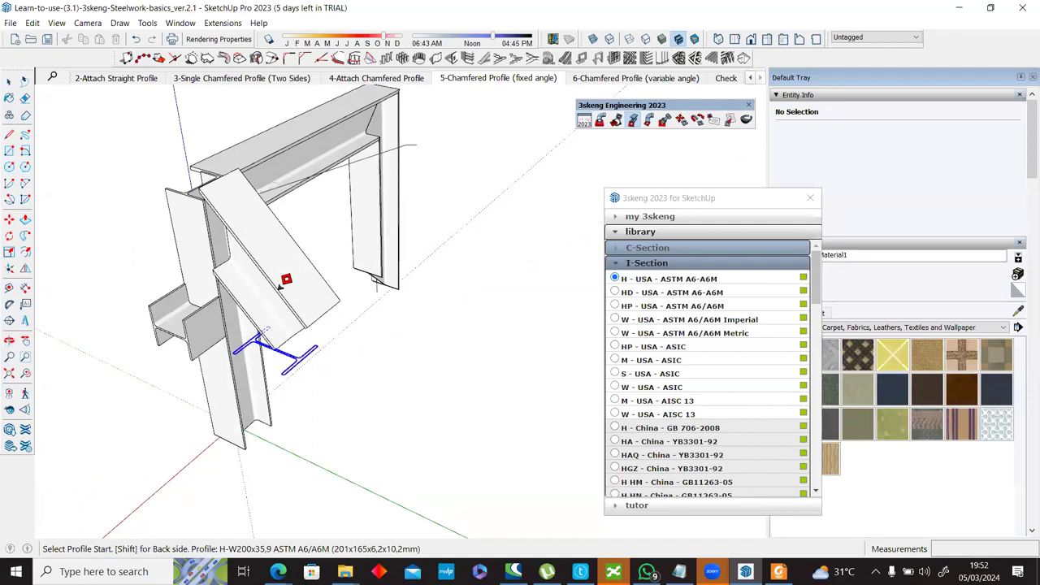
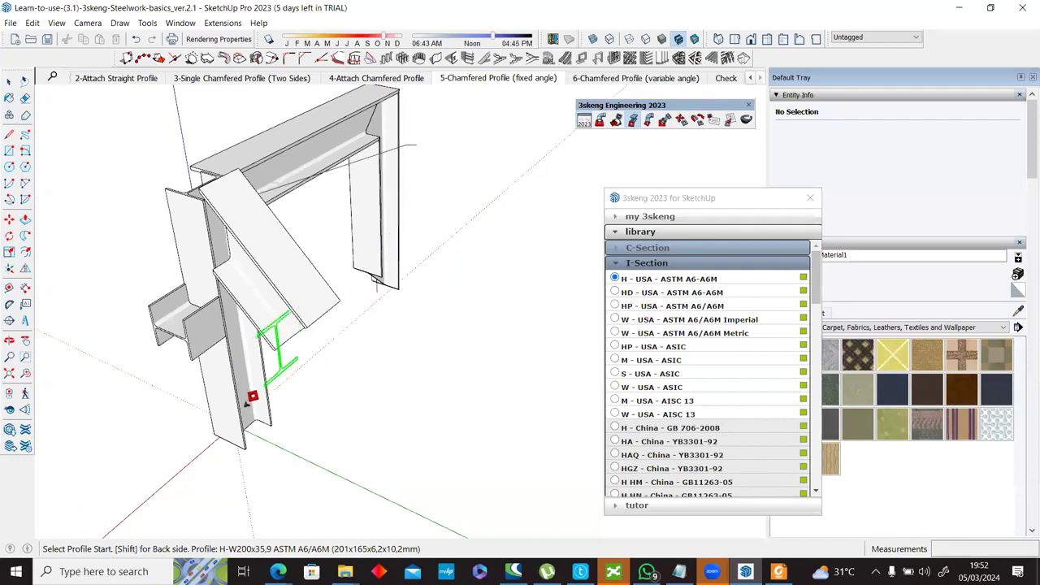
# Step: Examine the frame in the scene for the chamfered profile with variable angle
pyautogui.moveTo(474, 281); pyautogui.dragTo(491, 260, button='middle')
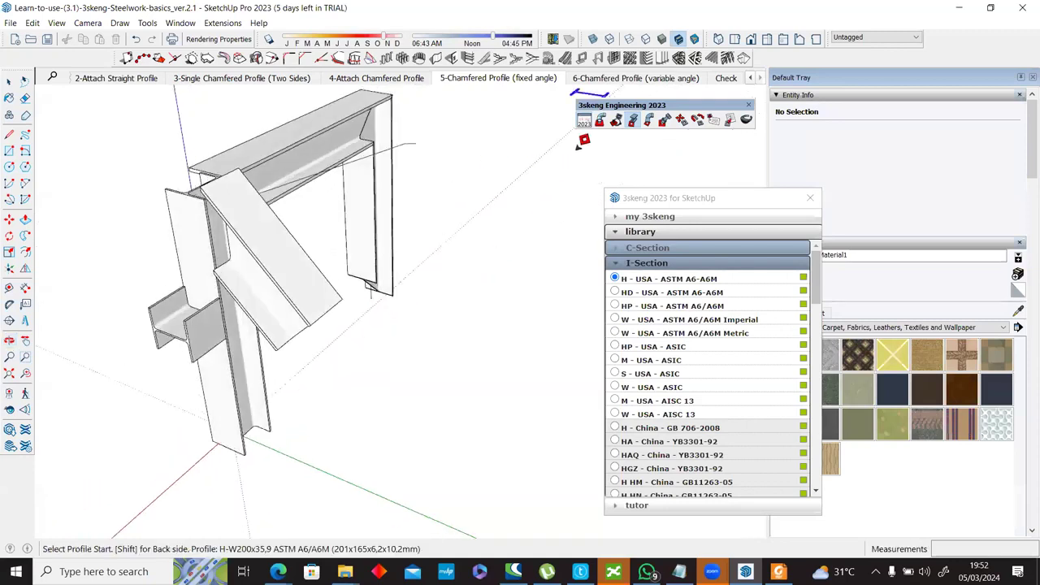
pyautogui.click(617, 79)
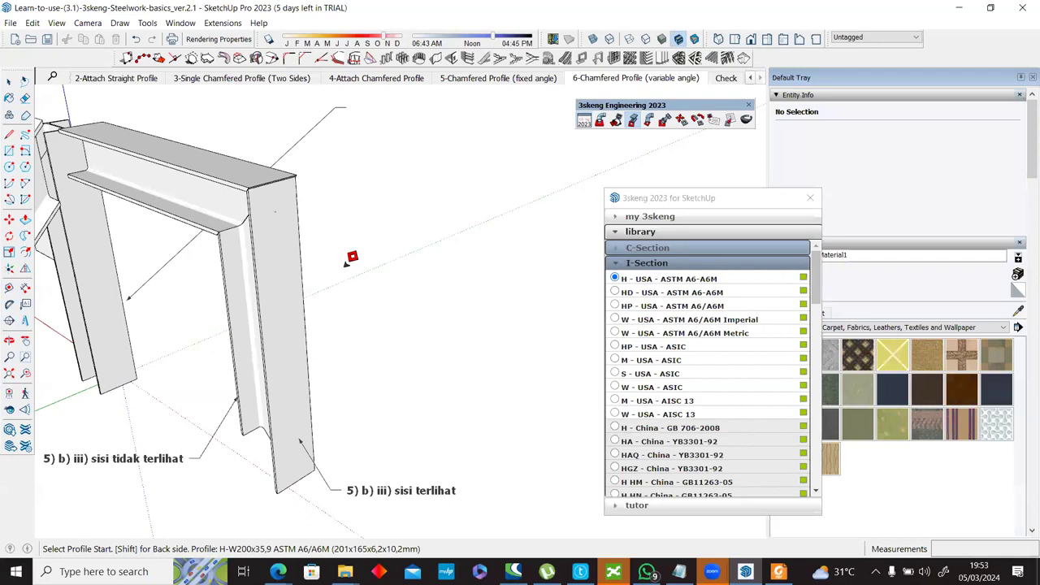
pyautogui.scroll(-1, 509, 79)
pyautogui.click(658, 84)
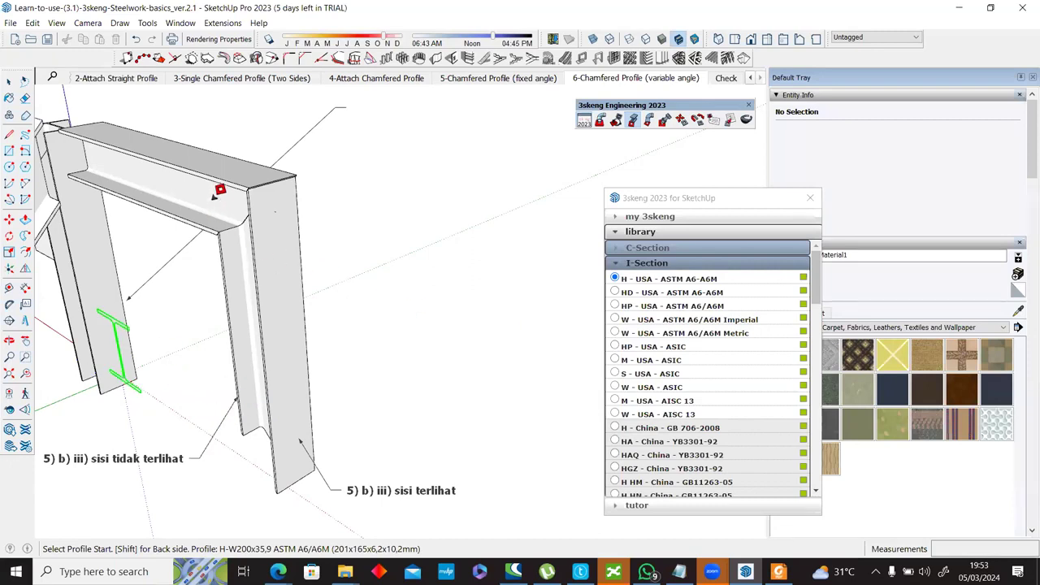
pyautogui.moveTo(397, 271); pyautogui.dragTo(253, 266, button='middle')
pyautogui.scroll(2, 253, 267)
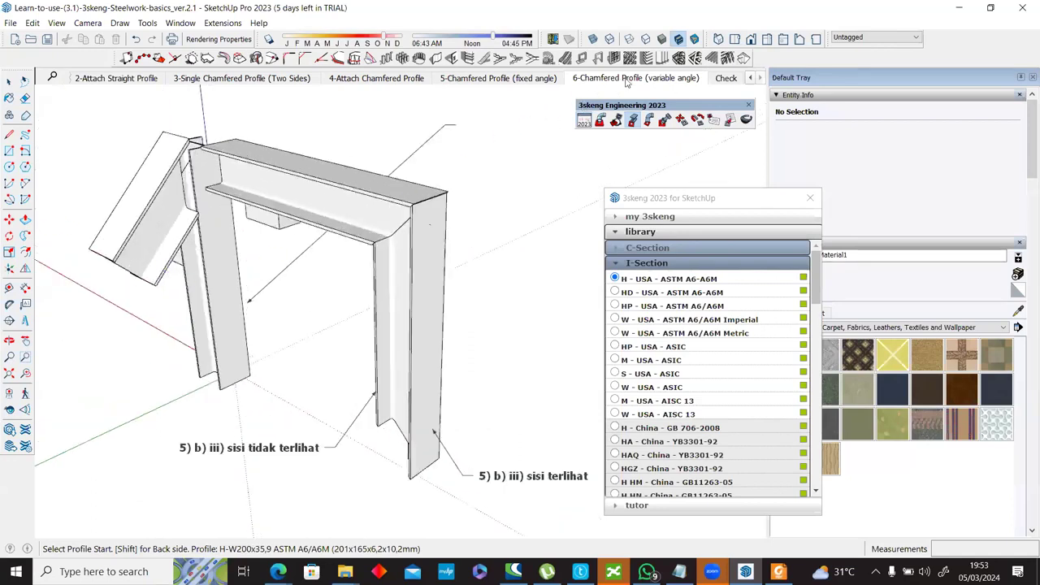
pyautogui.click(626, 82)
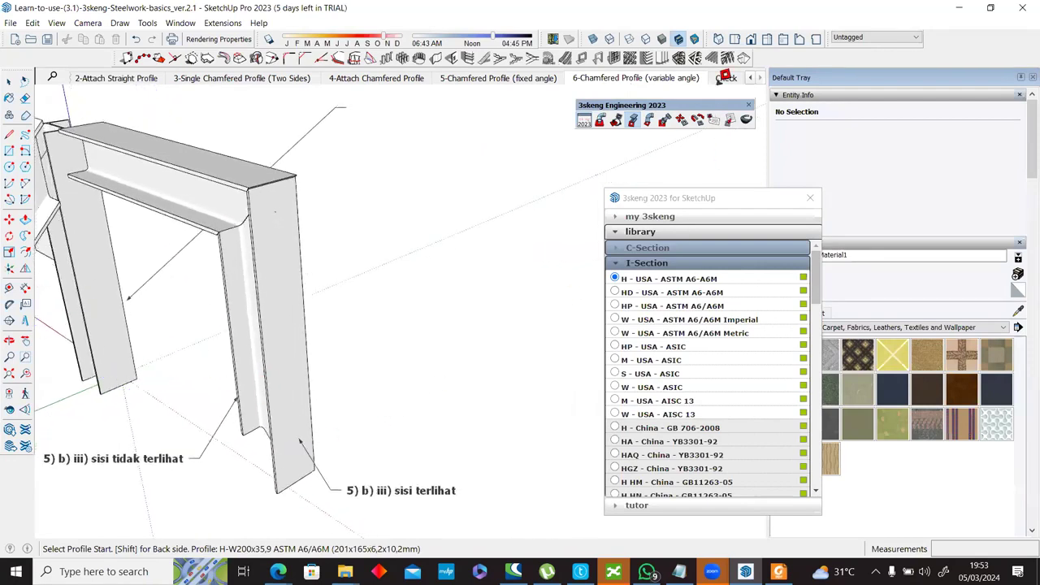
# Step: Compare the built frame with the reference result, then return to the variable-angle chamfered profile scene
pyautogui.click(724, 79)
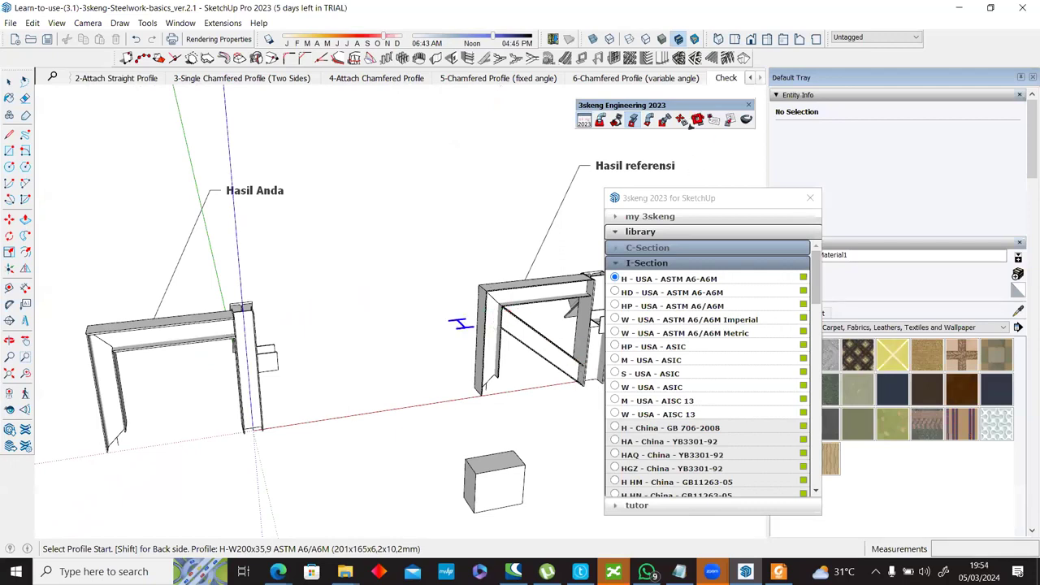
pyautogui.click(646, 82)
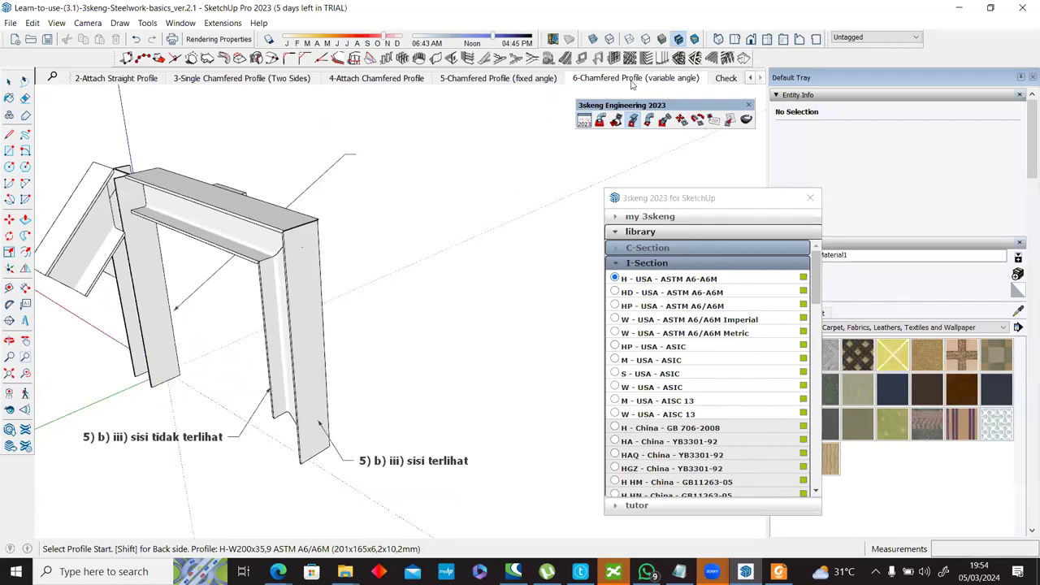
pyautogui.click(728, 78)
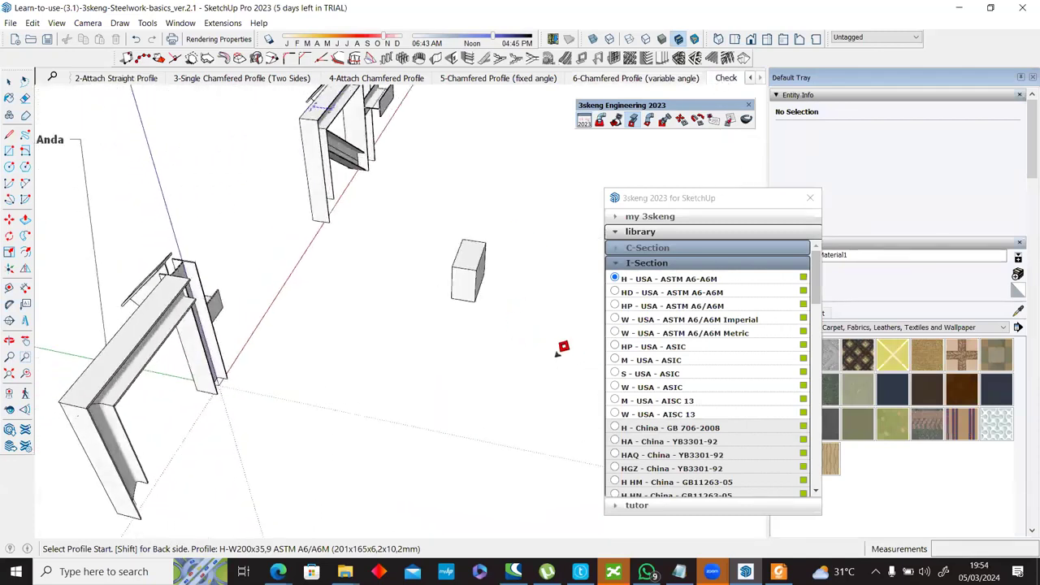
pyautogui.click(648, 79)
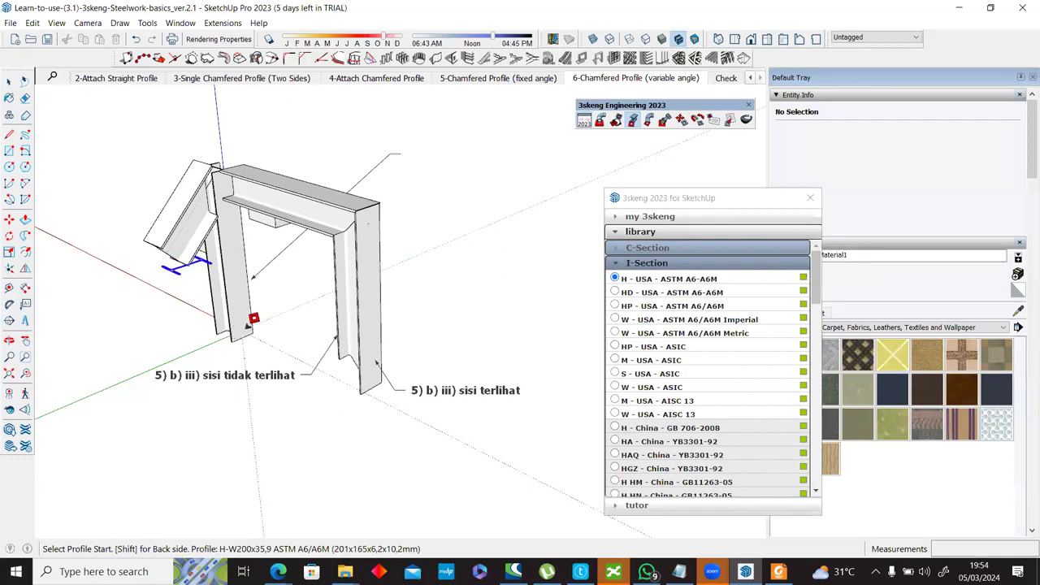
# Step: Start attaching a profile at the base of the first upright's flange that faces the opposite upright
pyautogui.scroll(1, 254, 318)
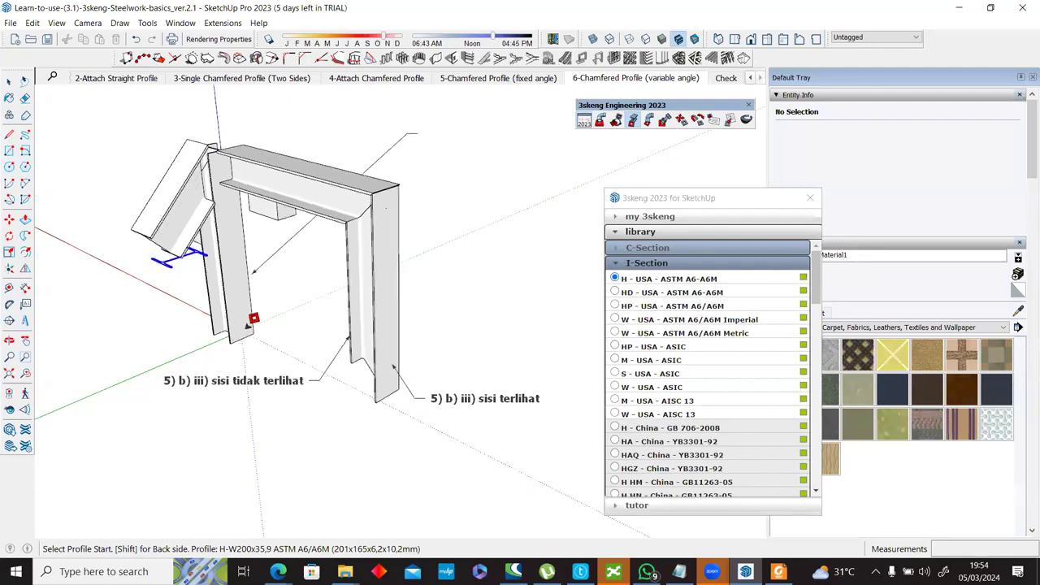
pyautogui.click(631, 123)
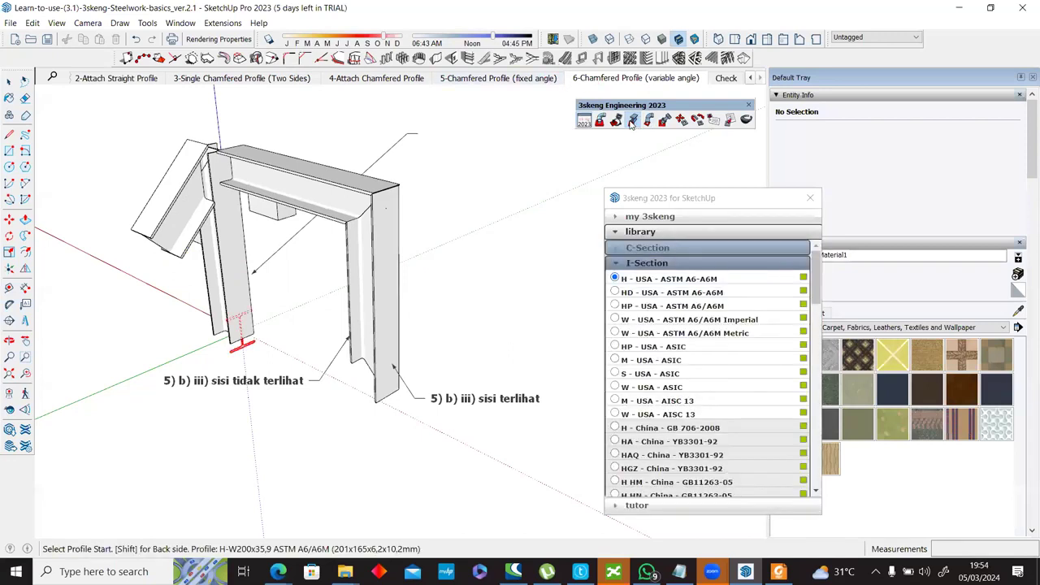
pyautogui.click(639, 122)
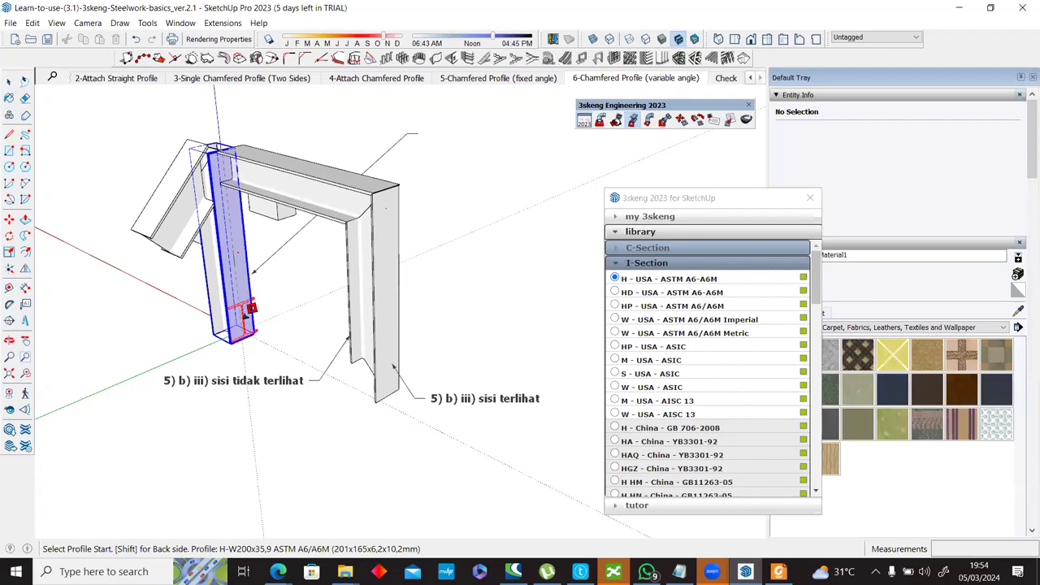
pyautogui.scroll(3, 251, 308)
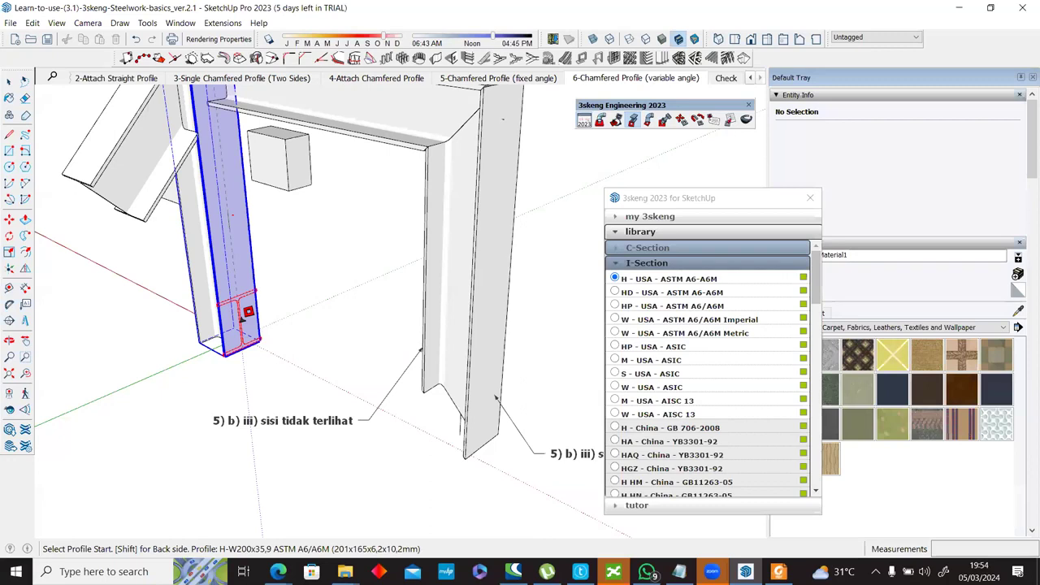
pyautogui.click(241, 319)
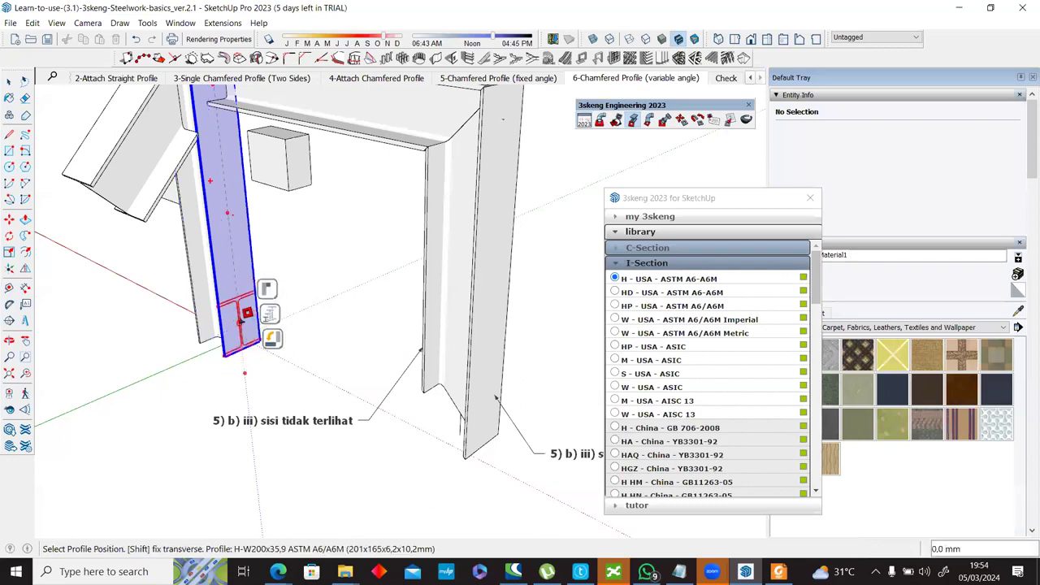
pyautogui.click(244, 317)
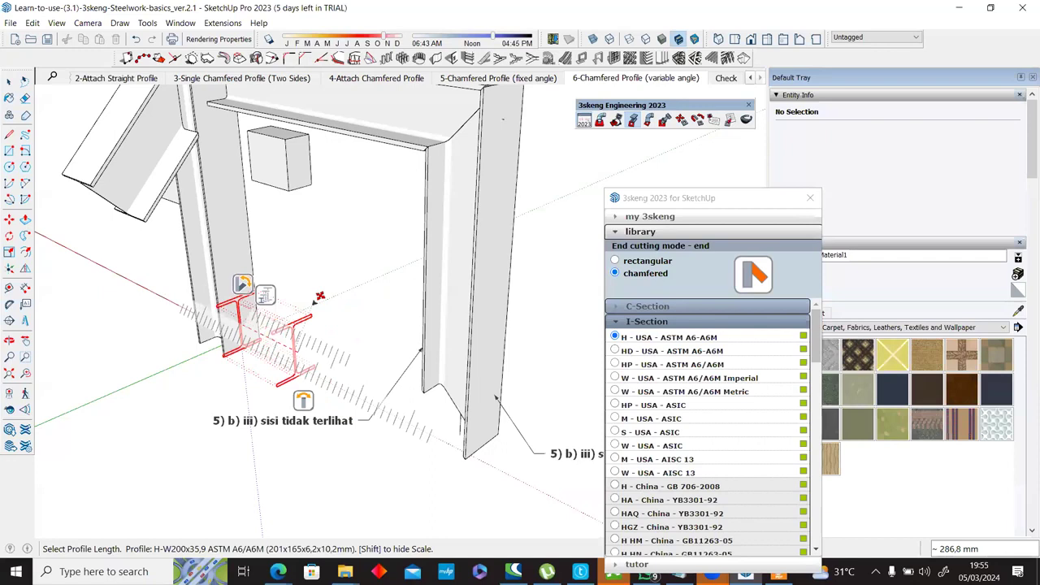
# Step: Choose the H-W200x35,9 ASTM A6/A6M size for the base profile and give it a chamfered start
pyautogui.click(251, 275)
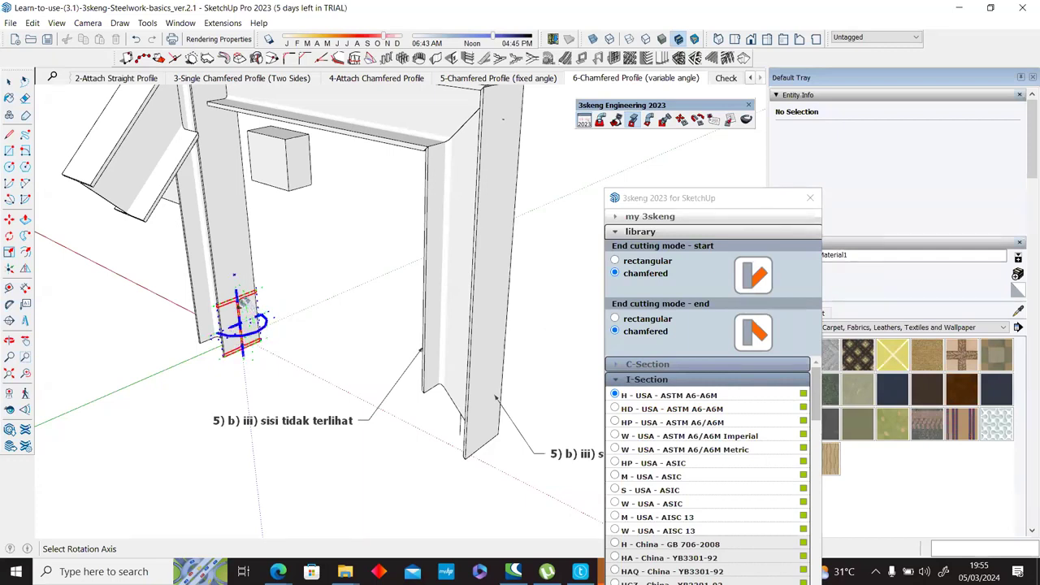
pyautogui.click(240, 323)
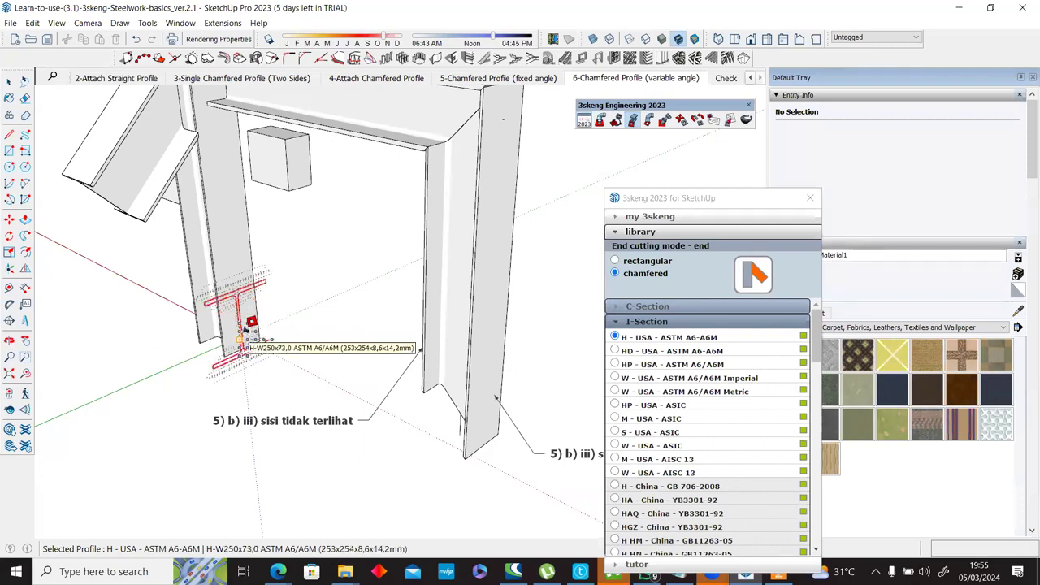
pyautogui.click(244, 330)
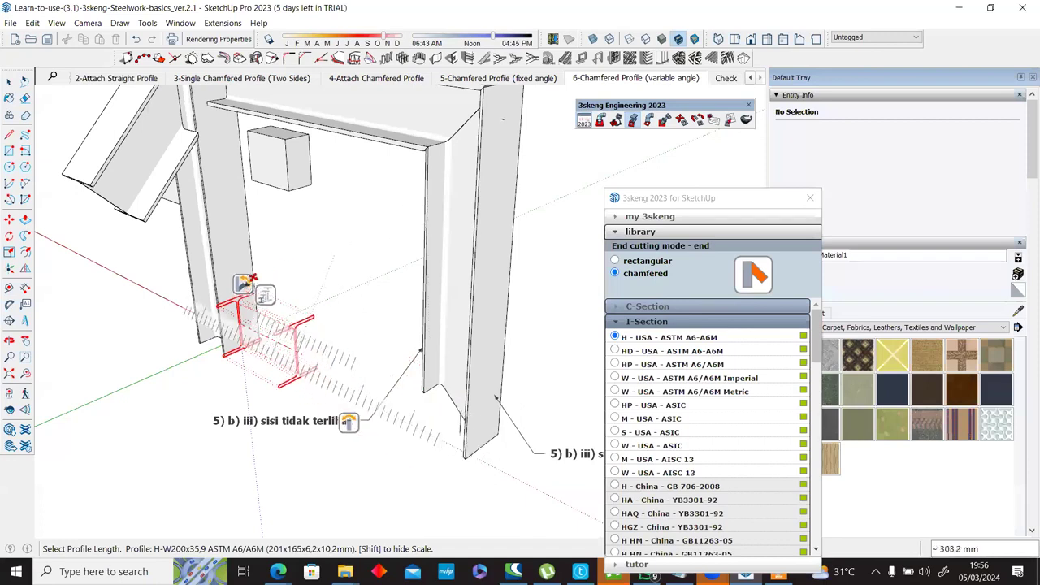
pyautogui.click(281, 231)
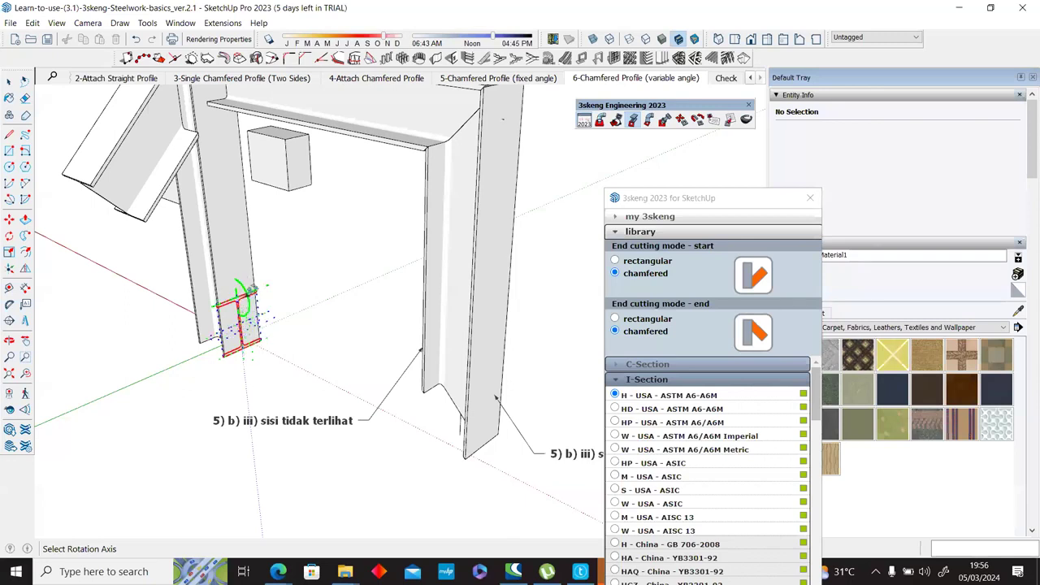
# Step: Try to tilt the base profile about an axis along its upper flange
pyautogui.scroll(6, 244, 313)
pyautogui.moveTo(244, 365); pyautogui.dragTo(273, 271, button='middle')
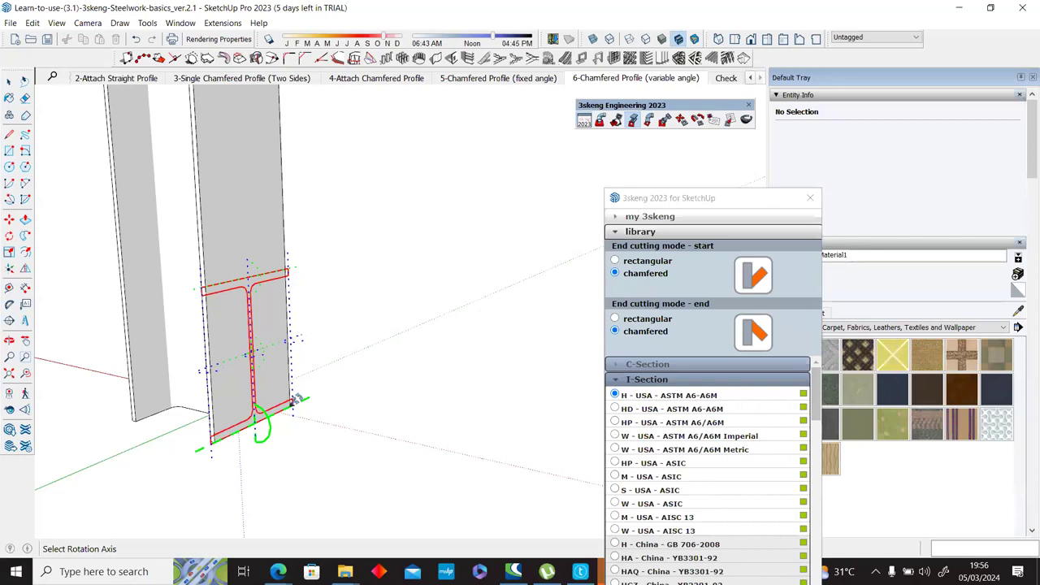
pyautogui.click(252, 275)
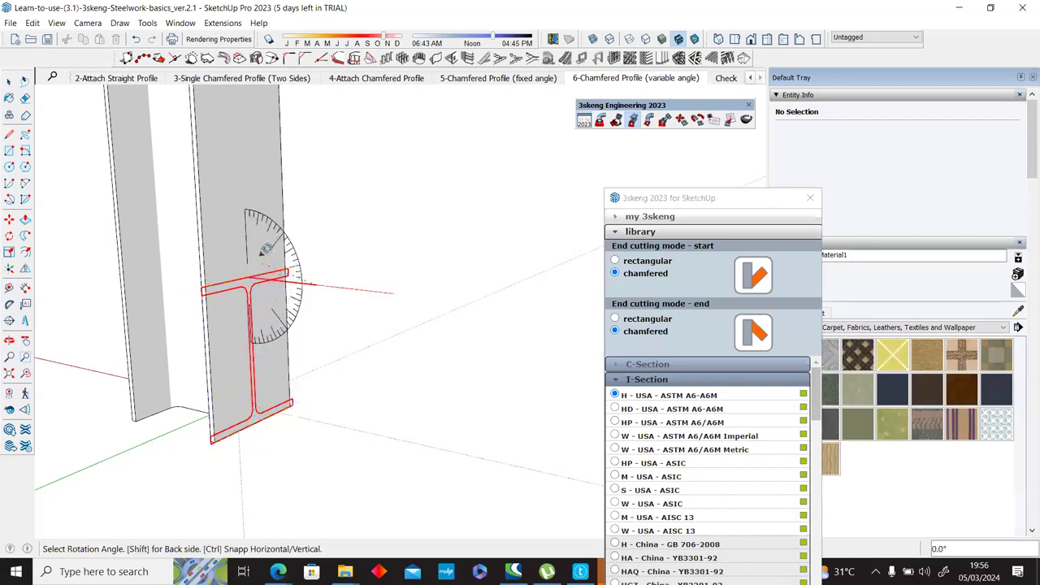
pyautogui.moveTo(276, 281); pyautogui.dragTo(360, 364, button='middle')
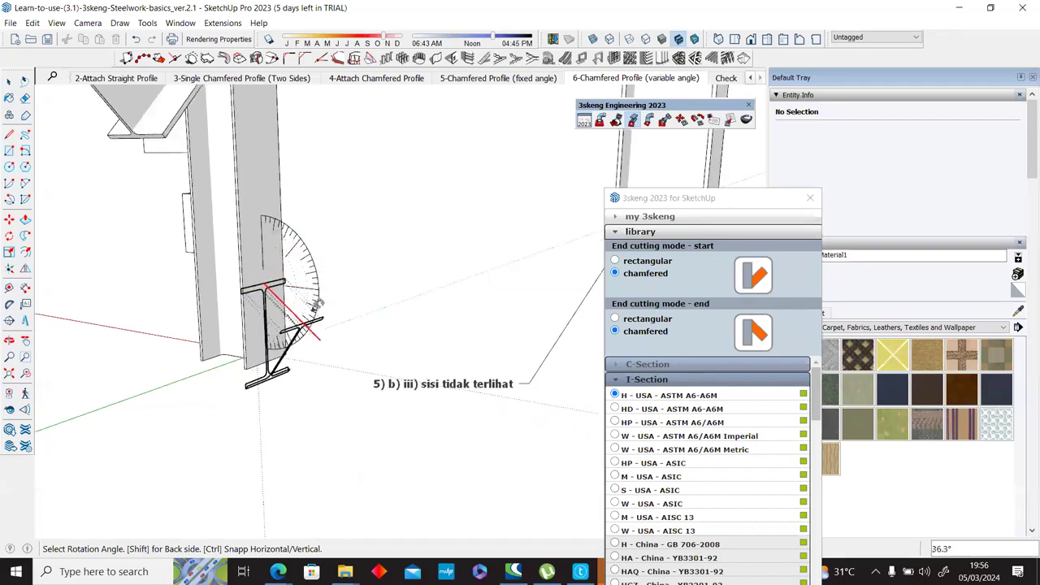
pyautogui.click(314, 254)
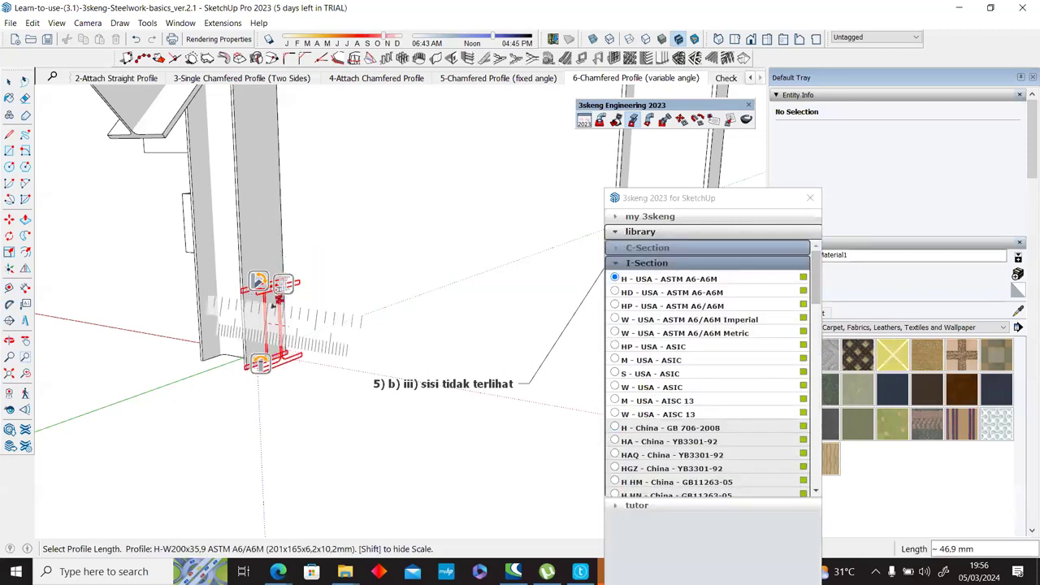
# Step: Try to tilt the base profile by -30.0° about the horizontal axis through its mid-height
pyautogui.click(261, 275)
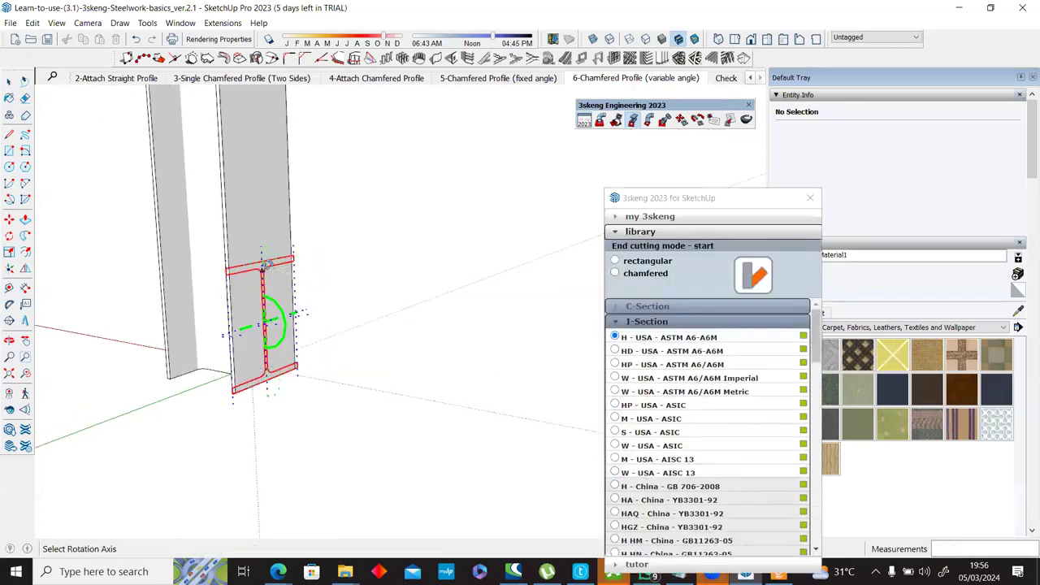
pyautogui.click(276, 312)
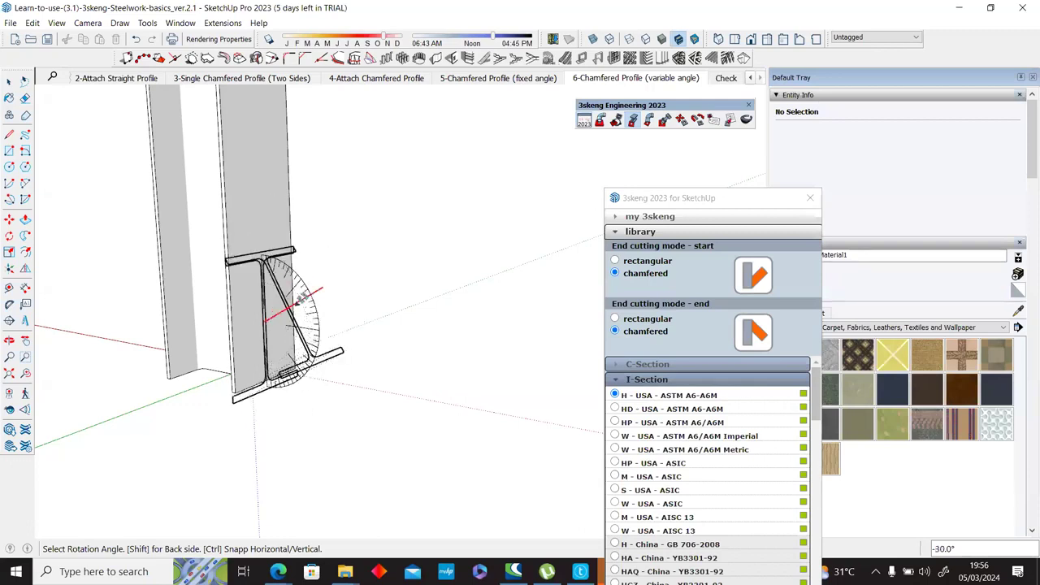
pyautogui.click(302, 301)
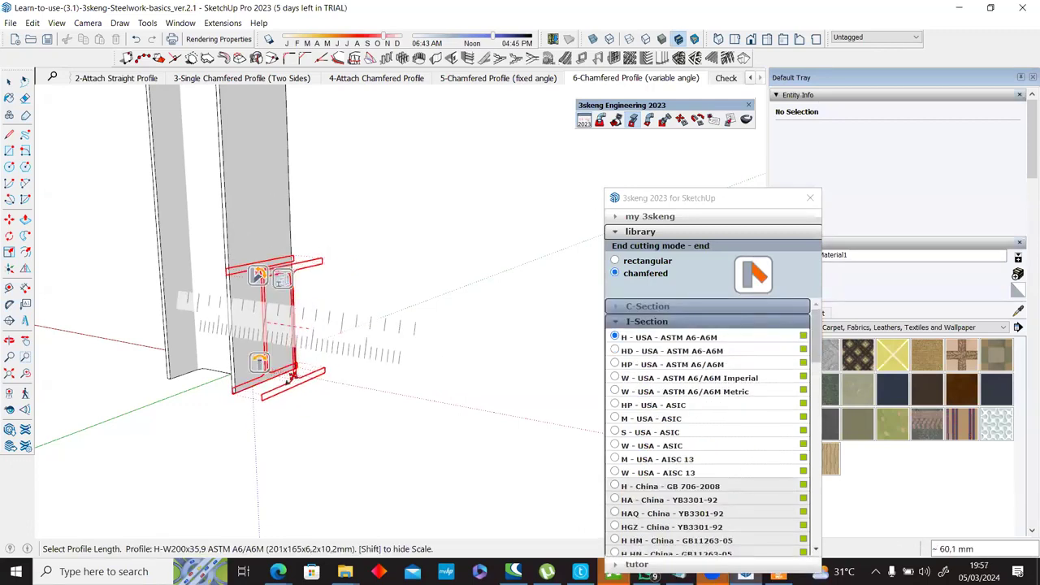
pyautogui.scroll(-2, 298, 349)
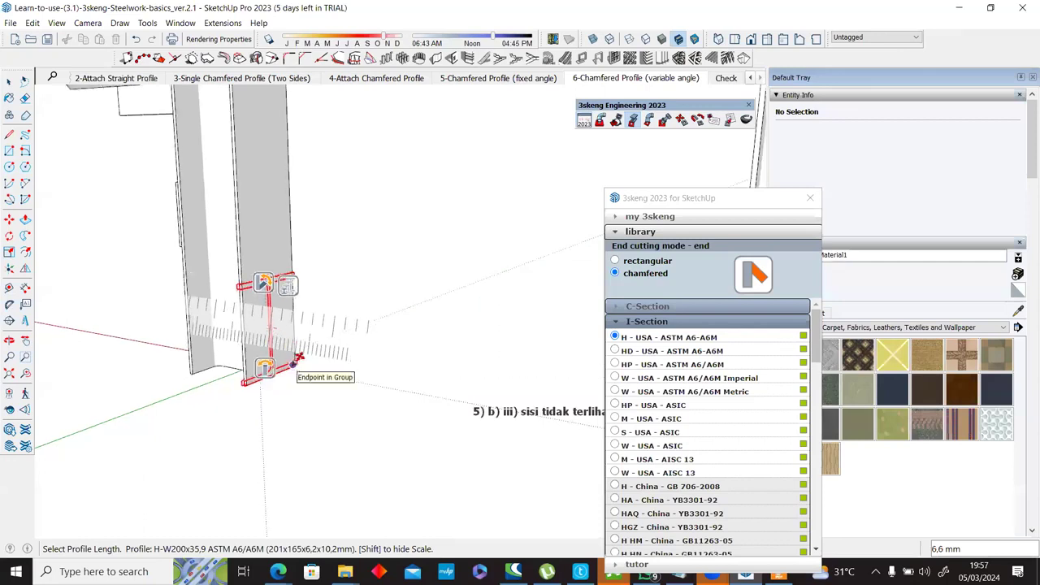
pyautogui.scroll(2, 297, 364)
# Step: Tilt the base profile by -42.0° about an axis along its lower flange
pyautogui.click(286, 376)
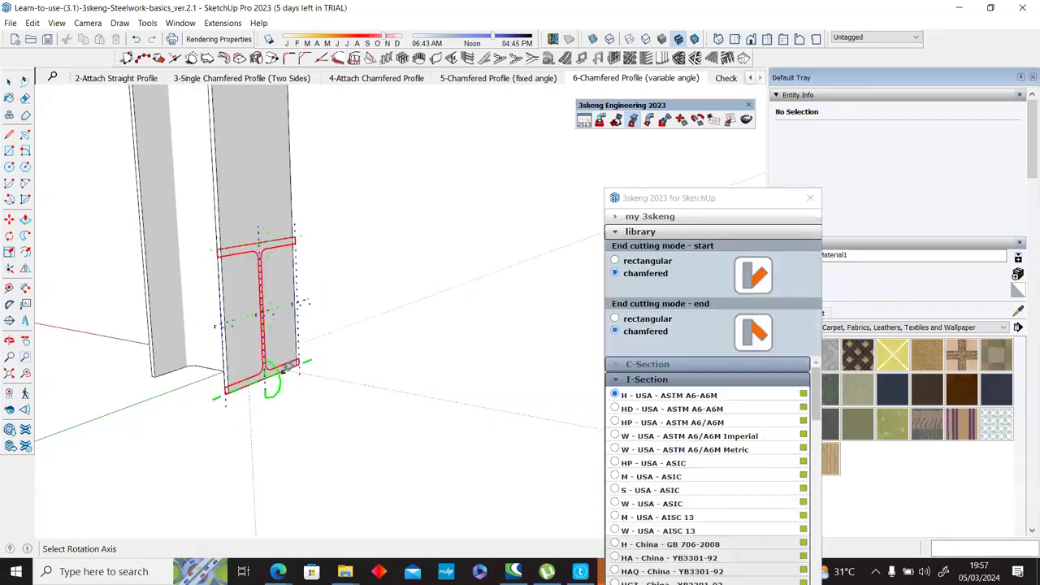
pyautogui.click(312, 281)
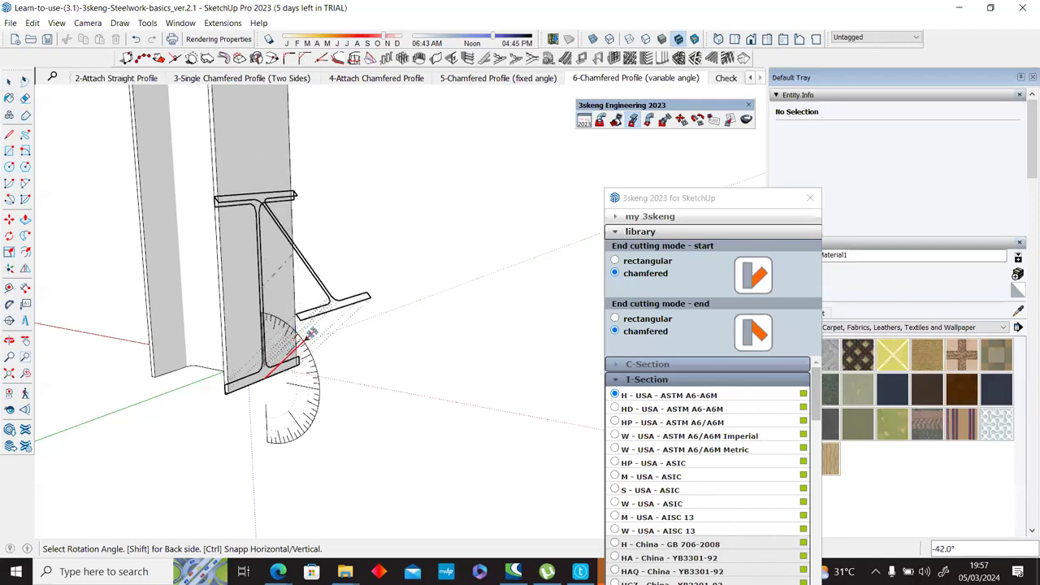
pyautogui.click(310, 333)
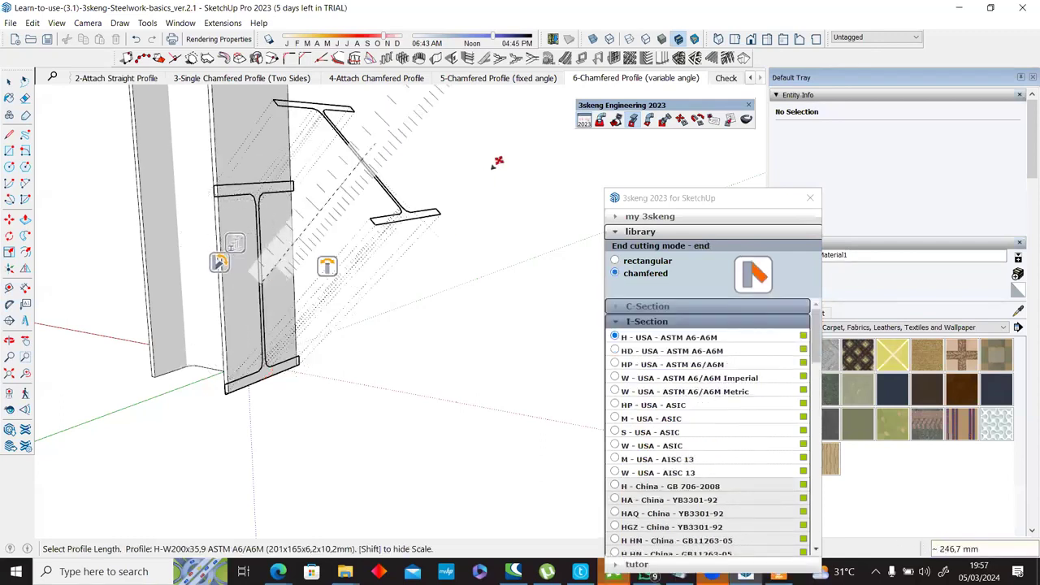
# Step: Try to extend the tilted profile up to the facing flange of the opposite upright
pyautogui.scroll(-3, 492, 172)
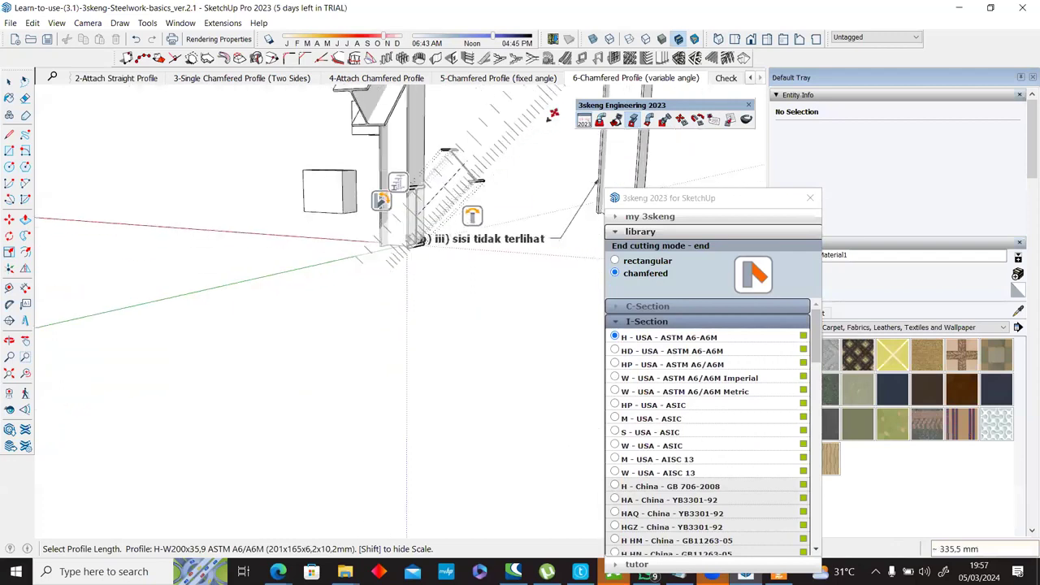
pyautogui.scroll(-3, 558, 101)
pyautogui.scroll(2, 516, 150)
pyautogui.moveTo(512, 154); pyautogui.dragTo(504, 182, button='middle')
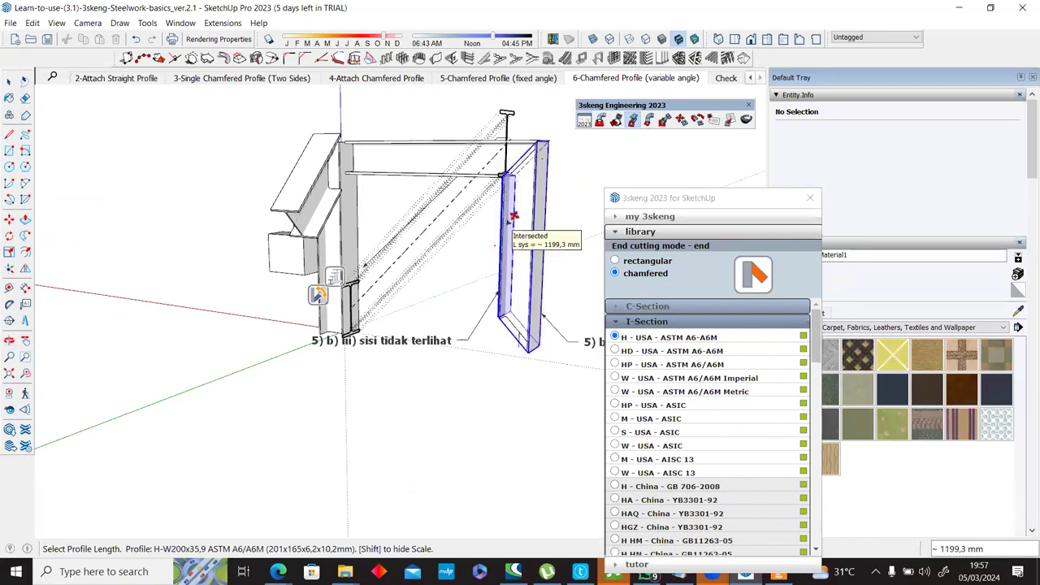
pyautogui.moveTo(499, 226)
pyautogui.mouseDown(button='middle')
pyautogui.moveTo(490, 230)
pyautogui.moveTo(510, 200)
pyautogui.moveTo(499, 218)
pyautogui.mouseUp(button='middle')
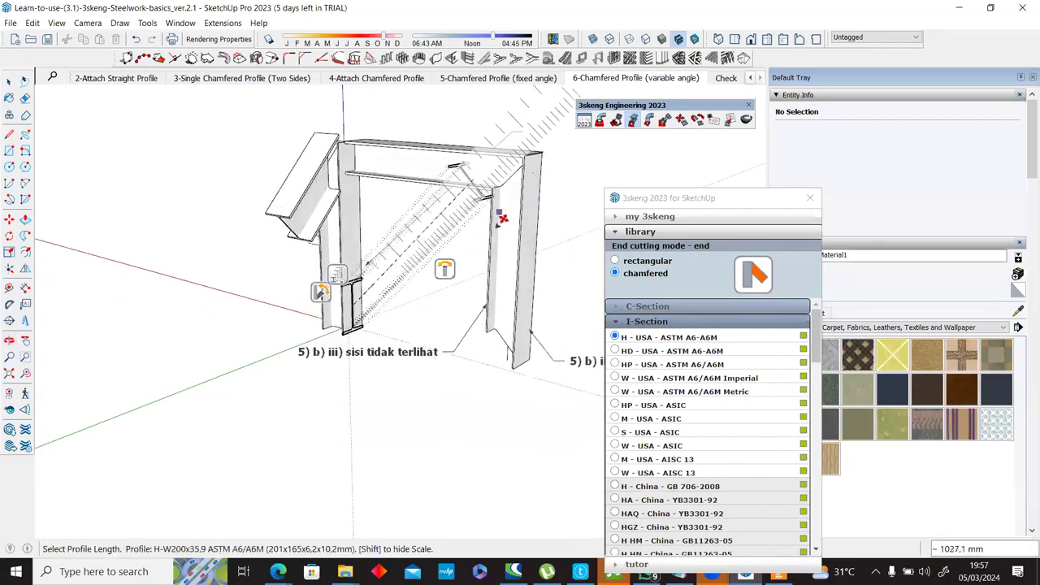
pyautogui.click(503, 226)
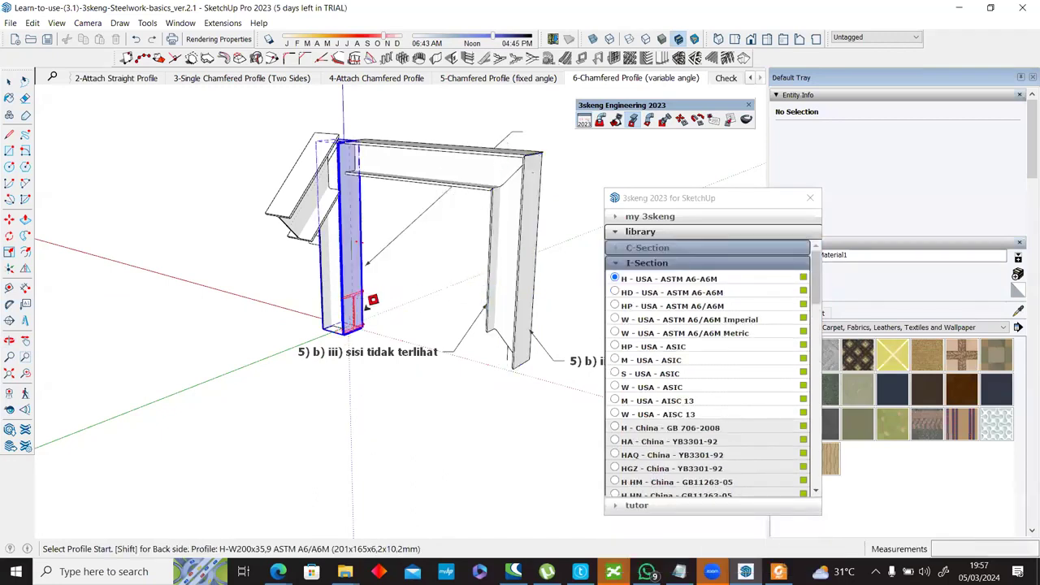
# Step: Place the H-W200x35,9 profile at the first upright's base again and tilt it by -40.0° about its lower flange
pyautogui.click(351, 325)
pyautogui.scroll(5, 348, 317)
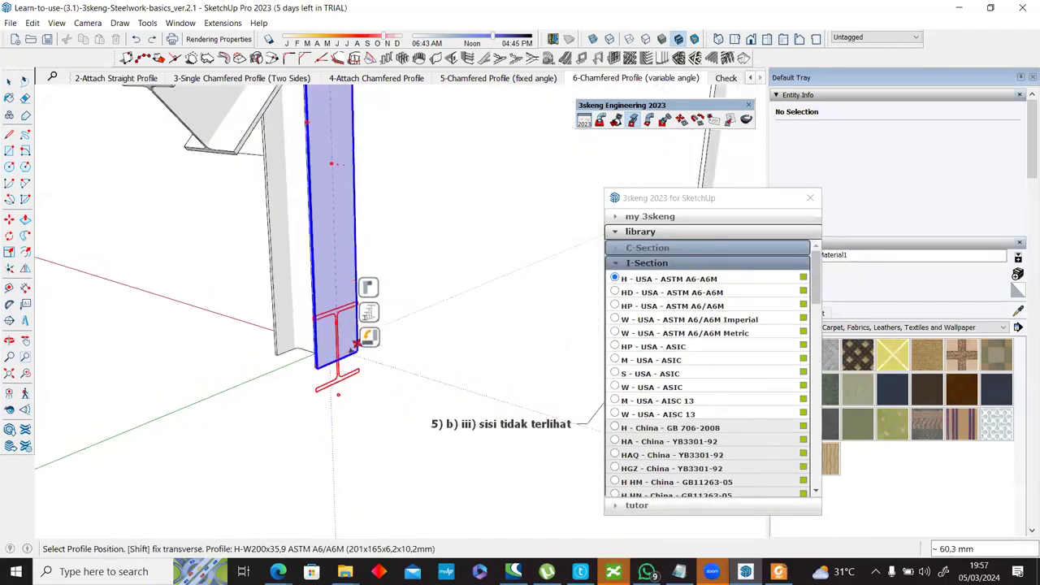
pyautogui.click(339, 357)
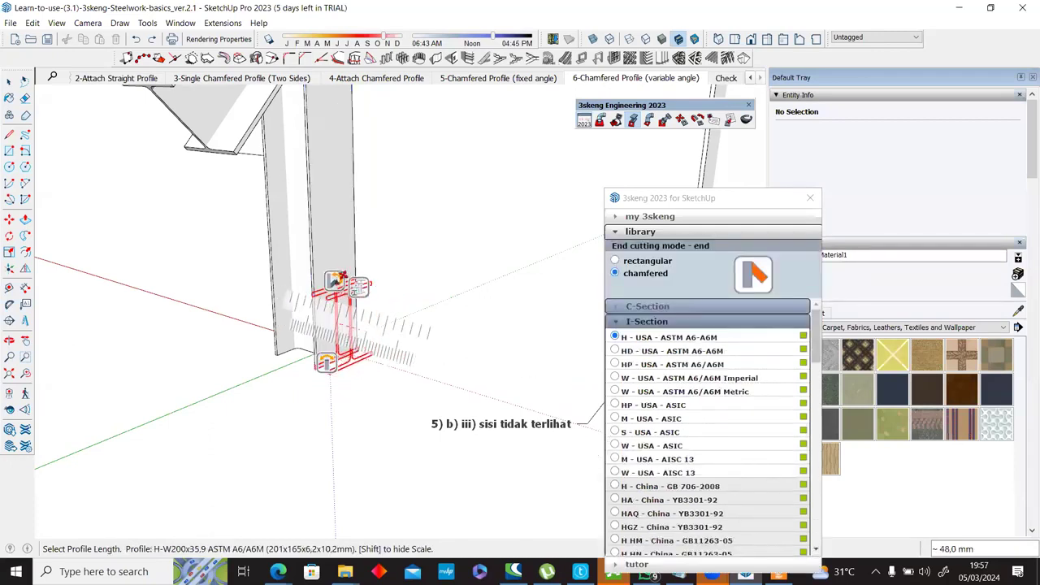
pyautogui.click(346, 286)
pyautogui.click(342, 359)
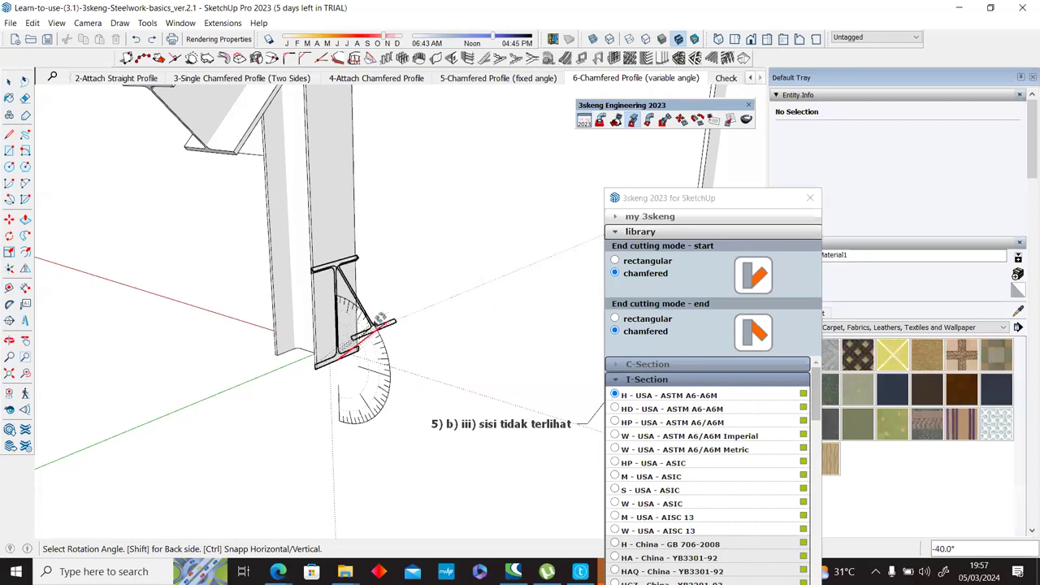
pyautogui.click(381, 316)
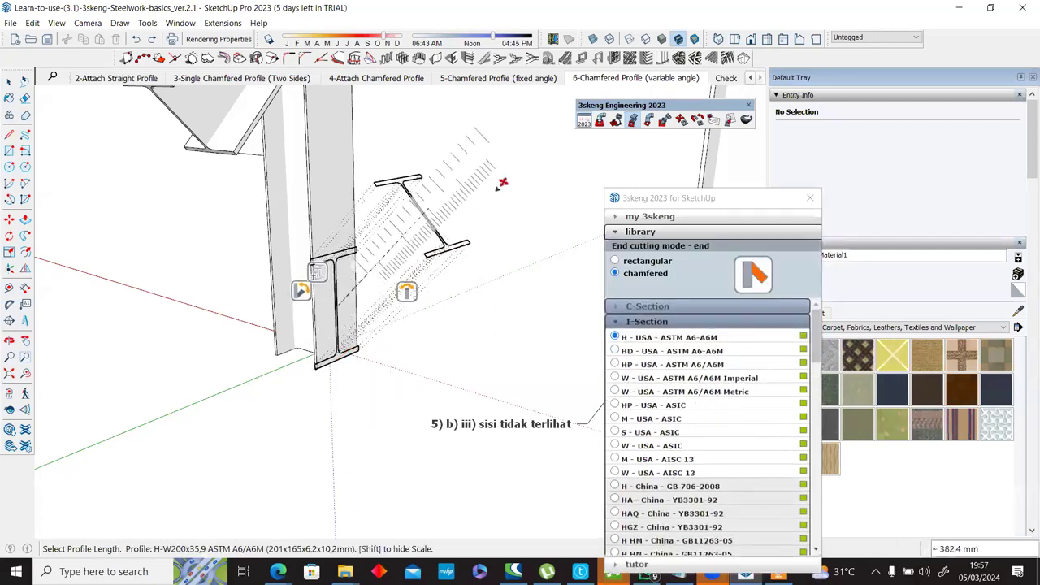
# Step: Try to set the diagonal's length to 1025,0 mm at the opposite upright's upper corner
pyautogui.scroll(-2, 502, 187)
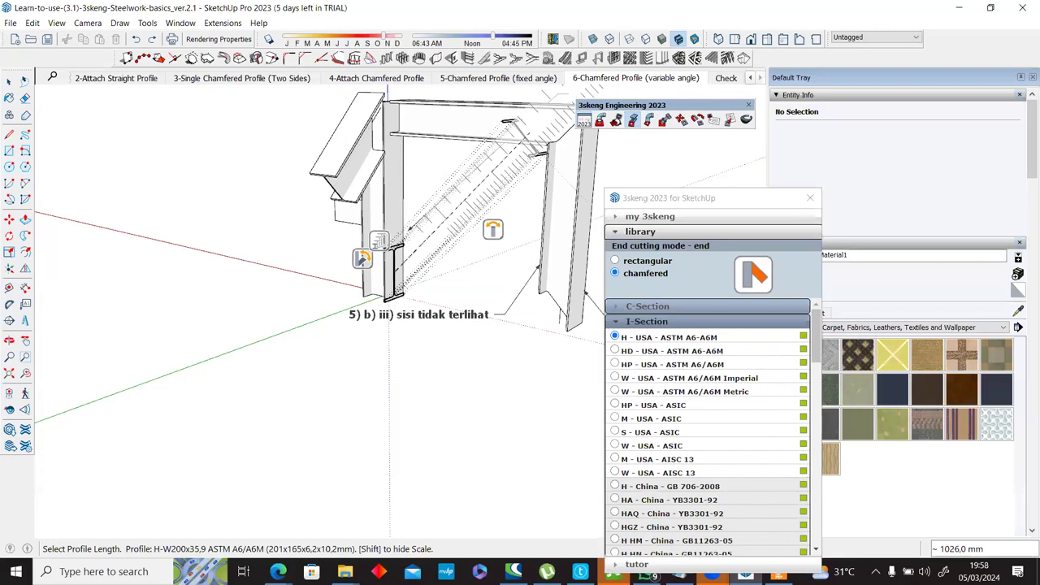
pyautogui.moveTo(550, 233); pyautogui.dragTo(423, 199, button='middle')
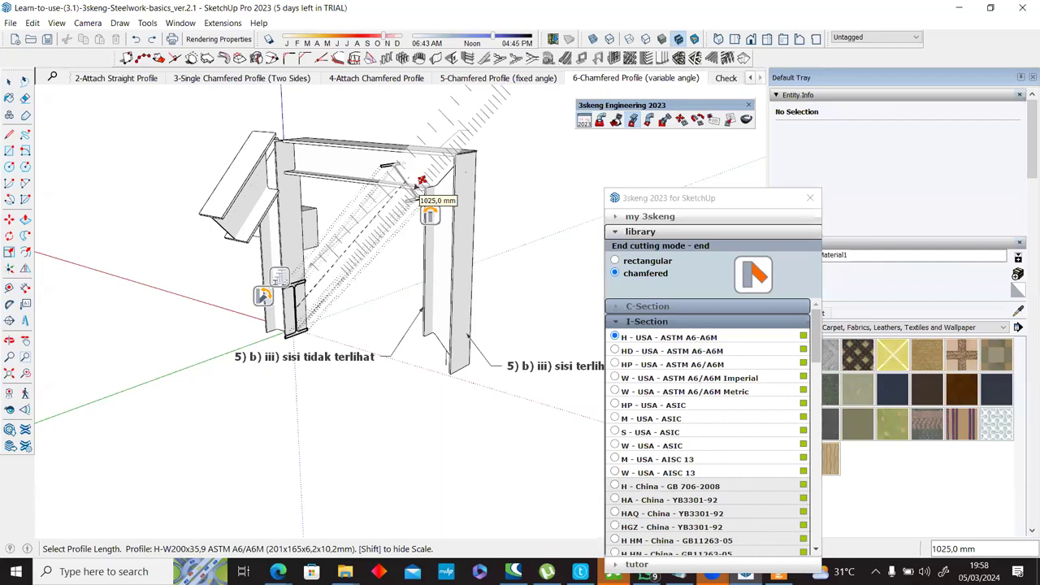
pyautogui.click(421, 179)
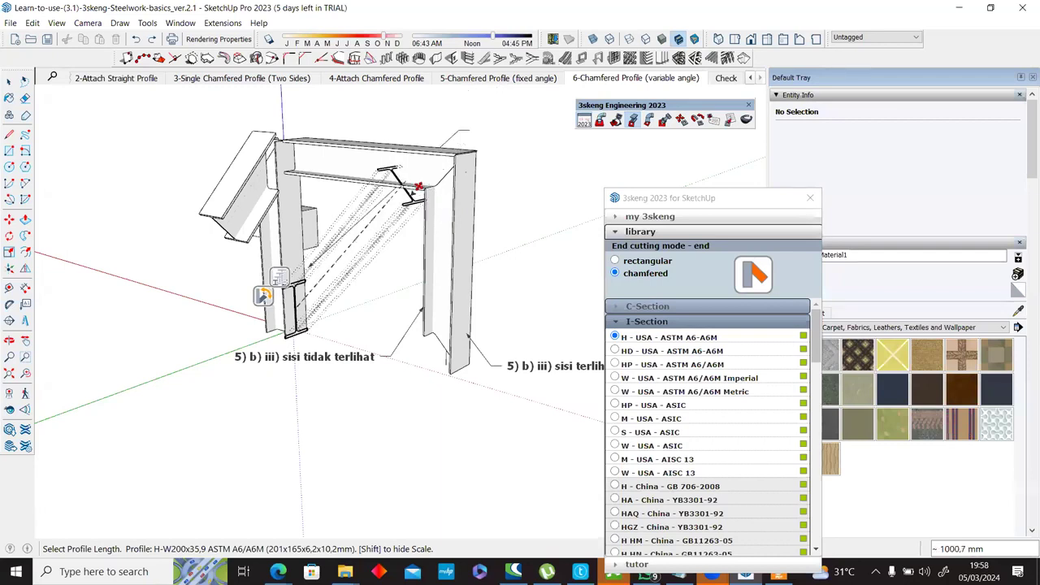
pyautogui.scroll(-3, 415, 195)
pyautogui.scroll(3, 417, 198)
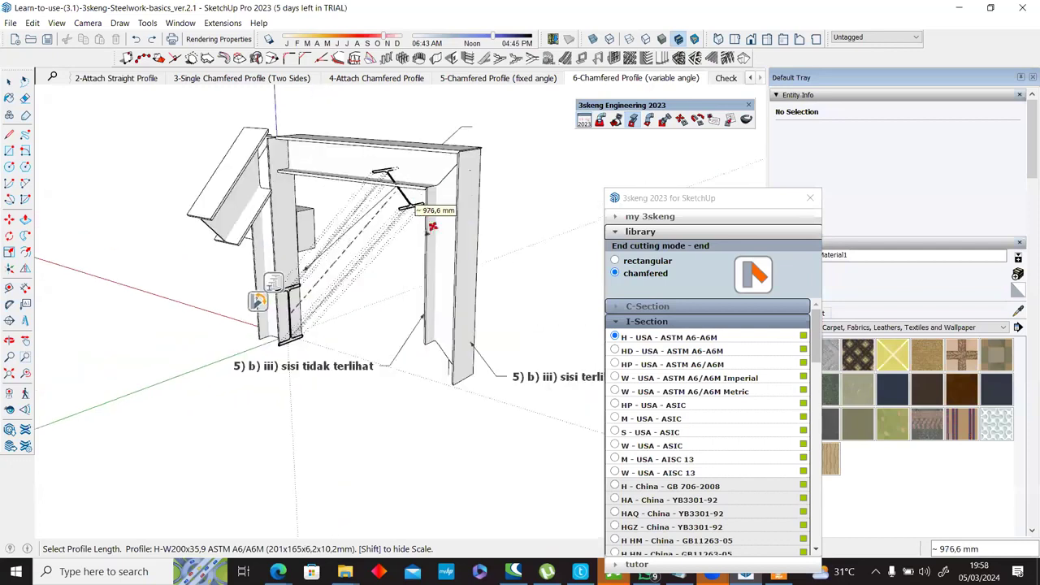
pyautogui.scroll(2, 432, 226)
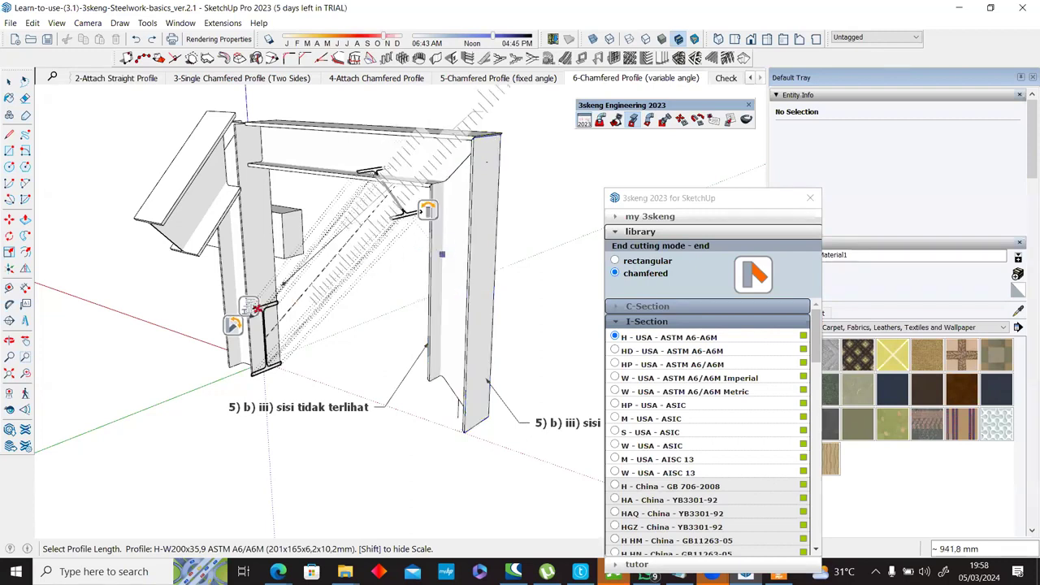
# Step: Rotate the diagonal's chamfered end cut to -45.0° about the axis across its web
pyautogui.click(340, 308)
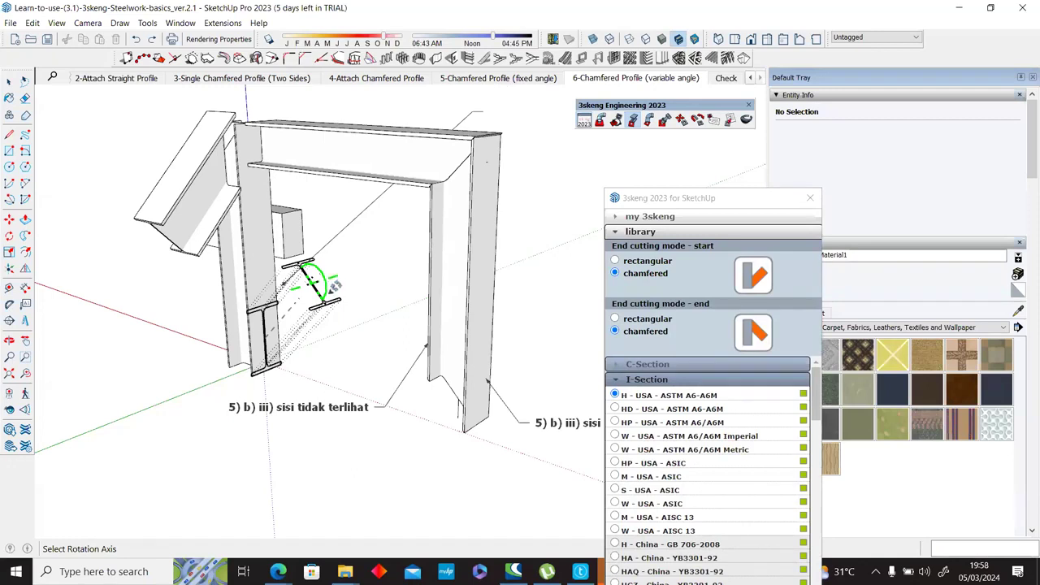
pyautogui.scroll(5, 330, 278)
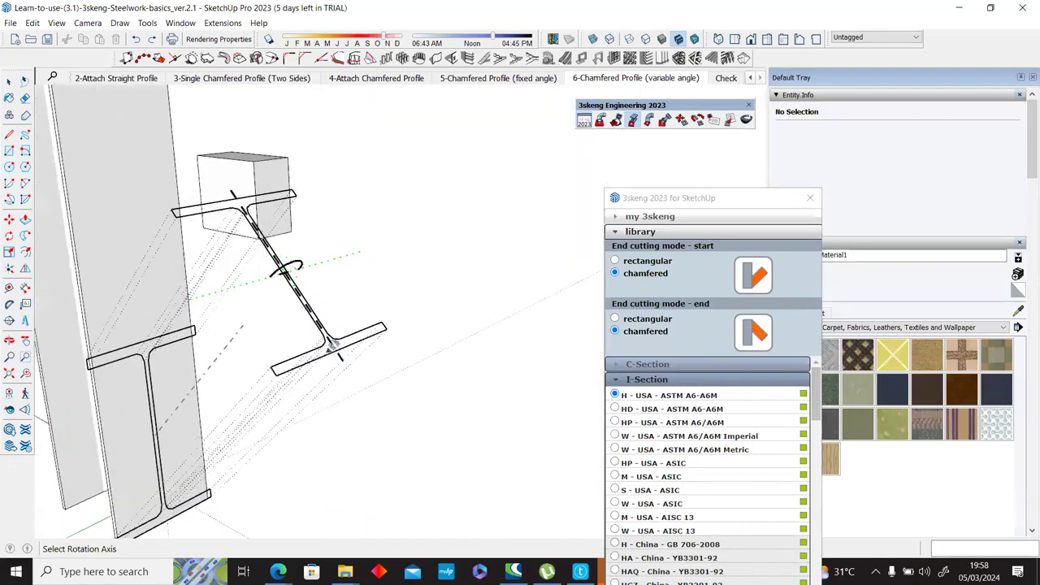
pyautogui.click(311, 255)
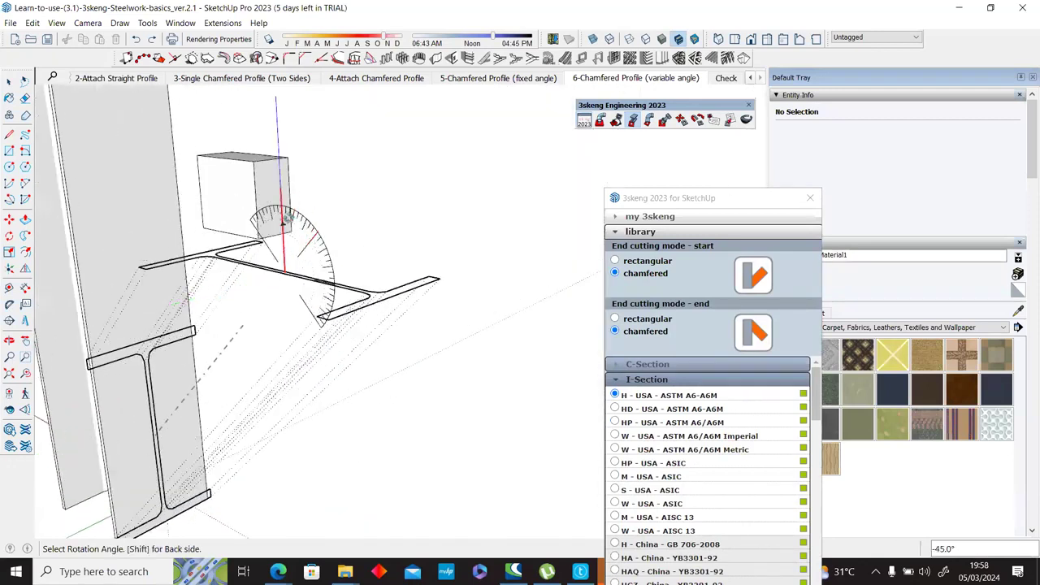
pyautogui.scroll(-4, 289, 218)
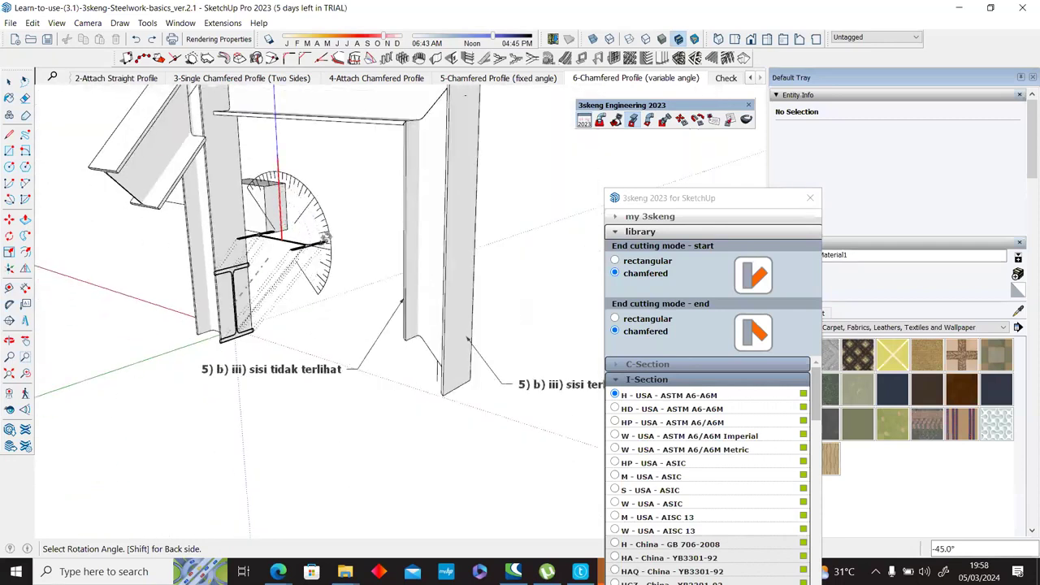
pyautogui.click(283, 203)
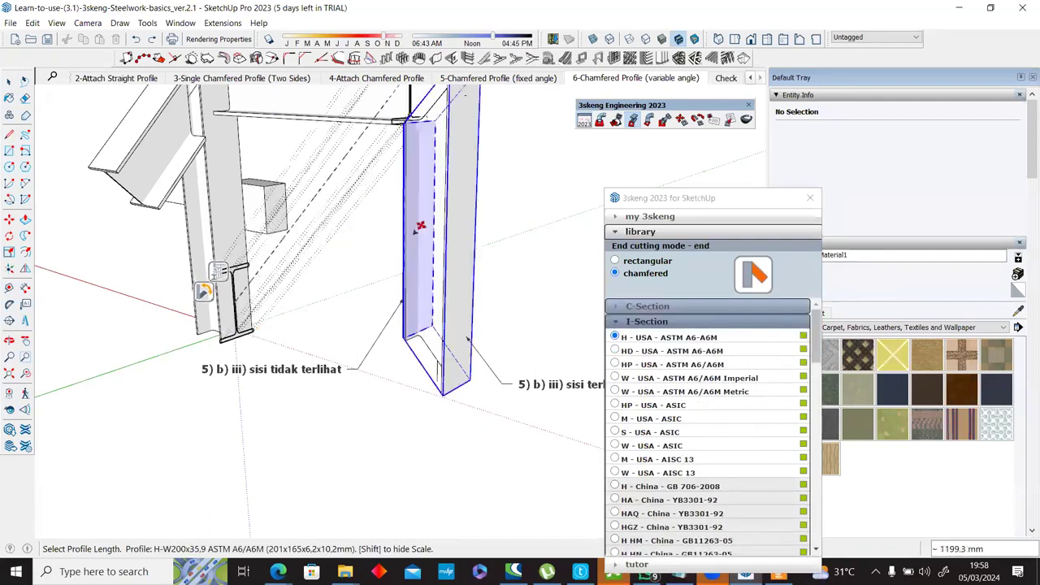
# Step: End the chamfered diagonal at its intersection with the opposite upright's facing flange and inspect the joint
pyautogui.moveTo(417, 225); pyautogui.dragTo(427, 265, button='middle')
pyautogui.scroll(3, 427, 264)
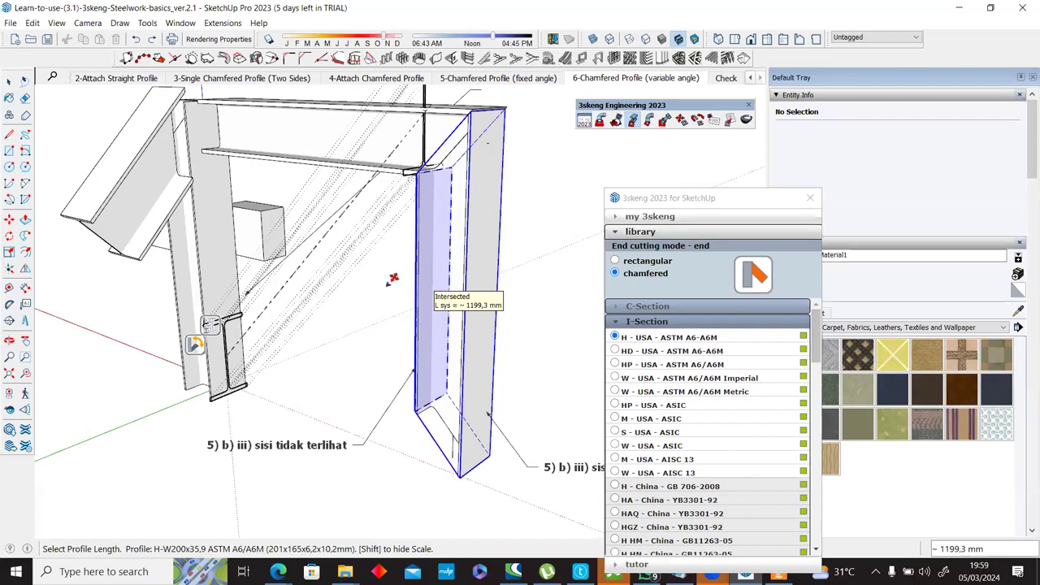
pyautogui.click(429, 294)
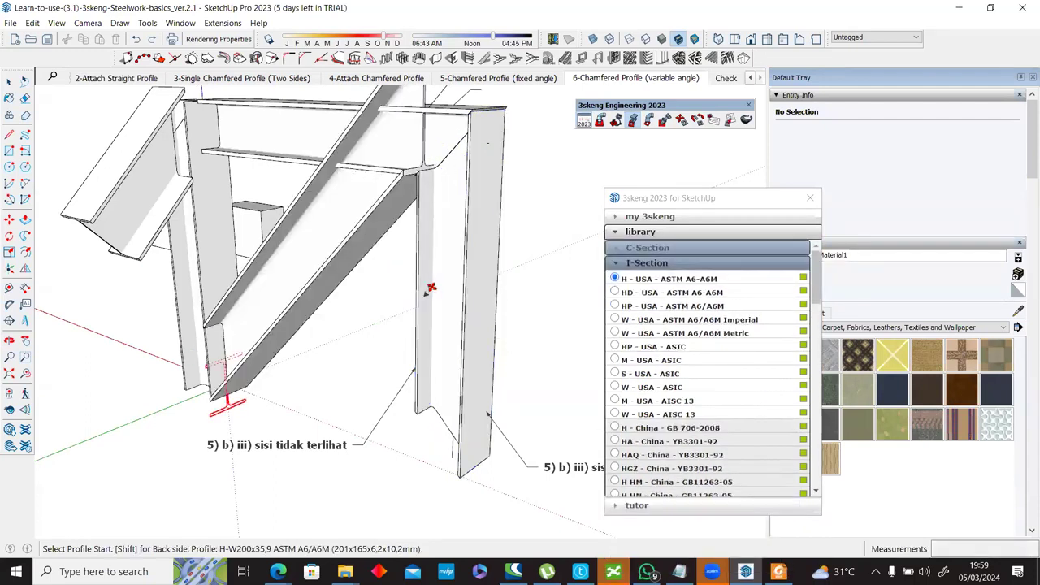
pyautogui.scroll(-1, 428, 284)
pyautogui.scroll(-2, 429, 285)
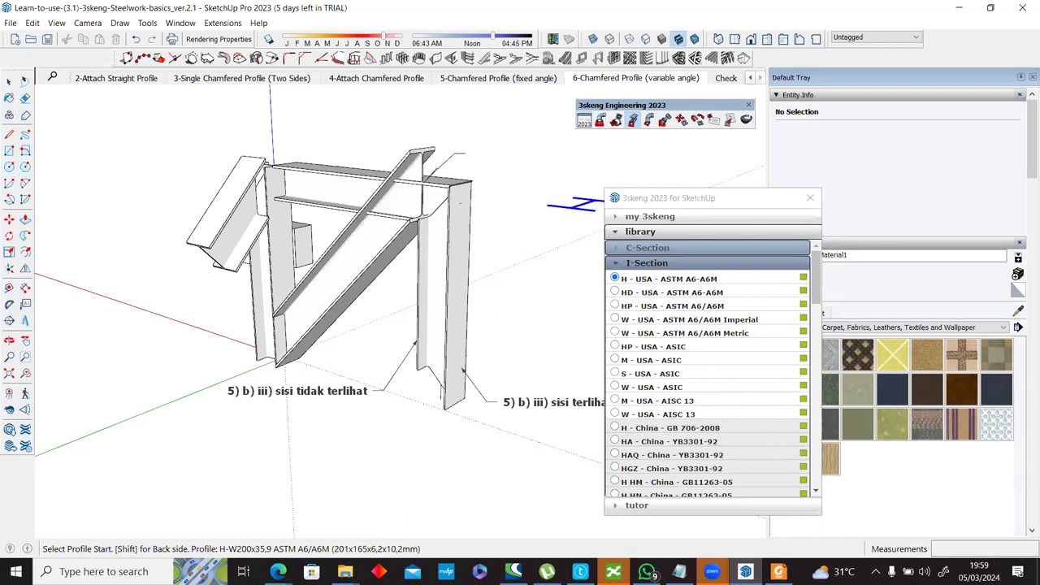
pyautogui.scroll(3, 420, 220)
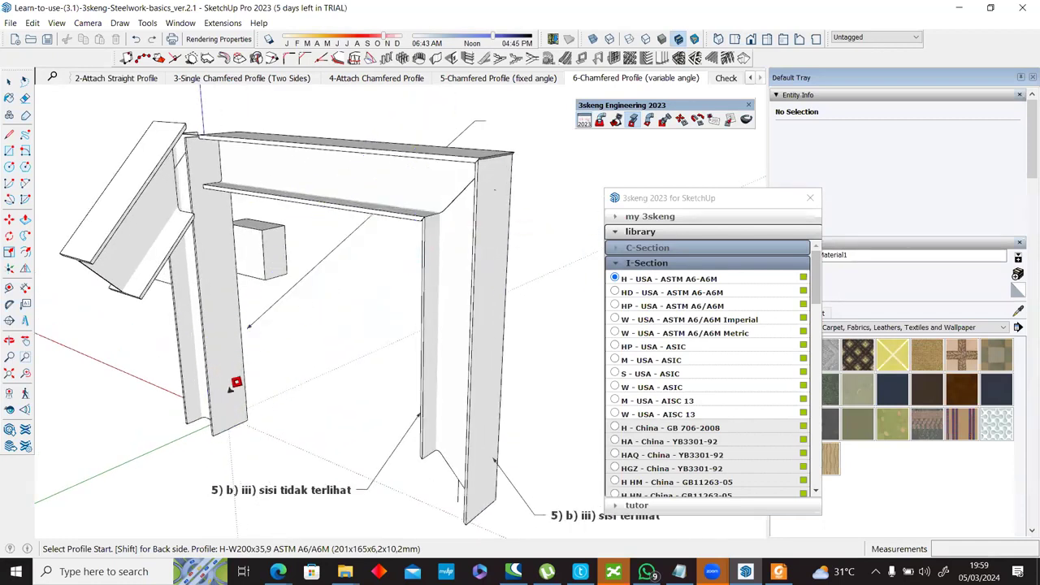
# Step: Place the chamfered H-W200x35,9 profile at the first upright's base and tilt it by -45.0° about its lower flange
pyautogui.moveTo(292, 360); pyautogui.dragTo(247, 358, button='middle')
pyautogui.click(633, 120)
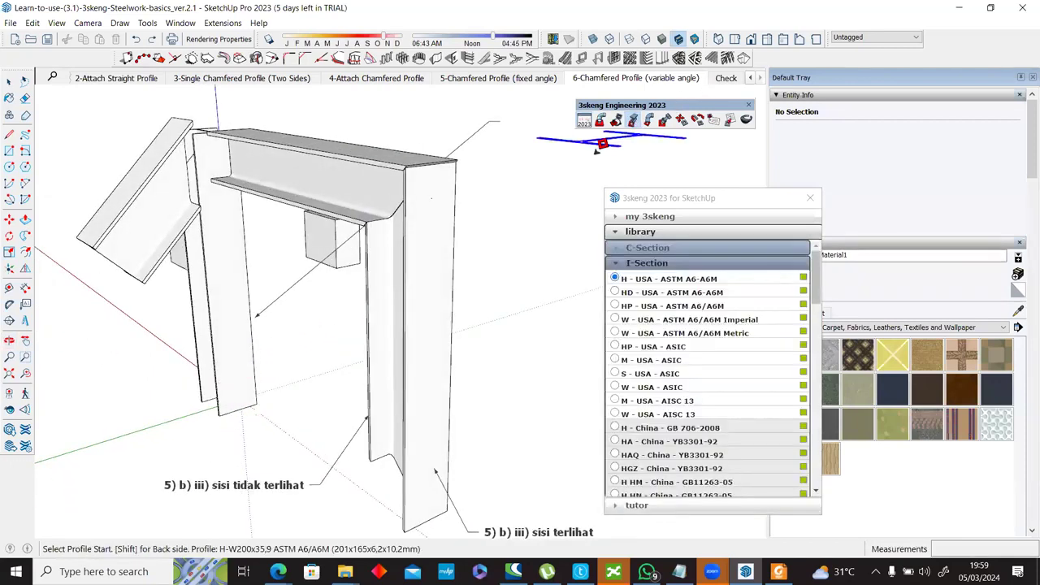
pyautogui.click(239, 372)
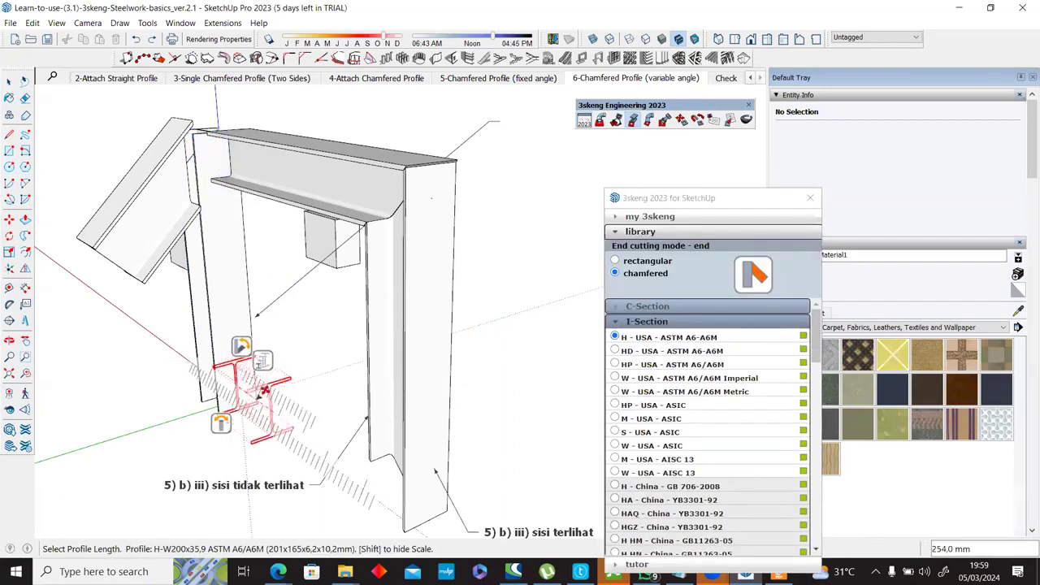
pyautogui.click(244, 375)
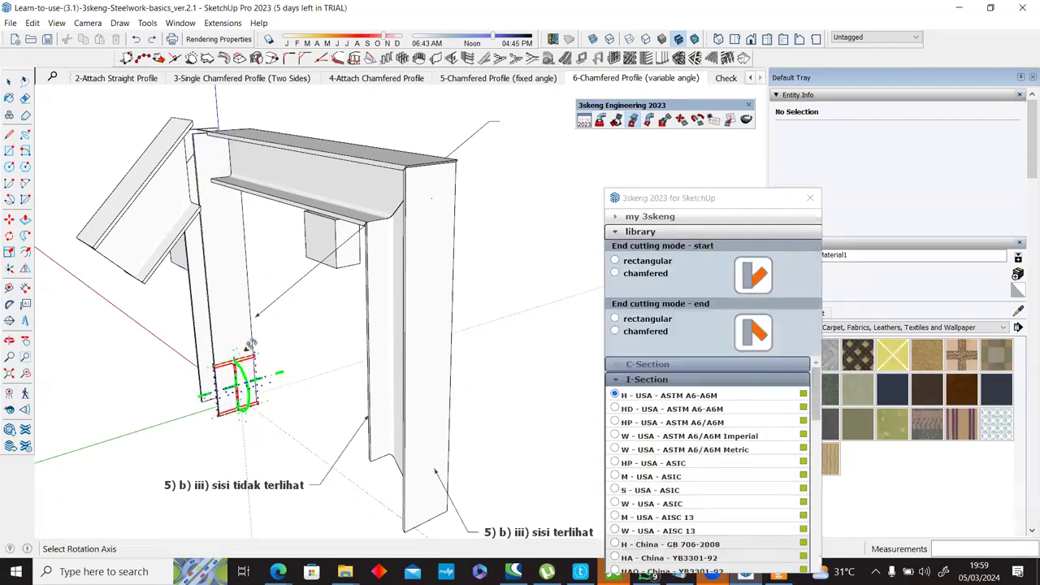
pyautogui.click(246, 398)
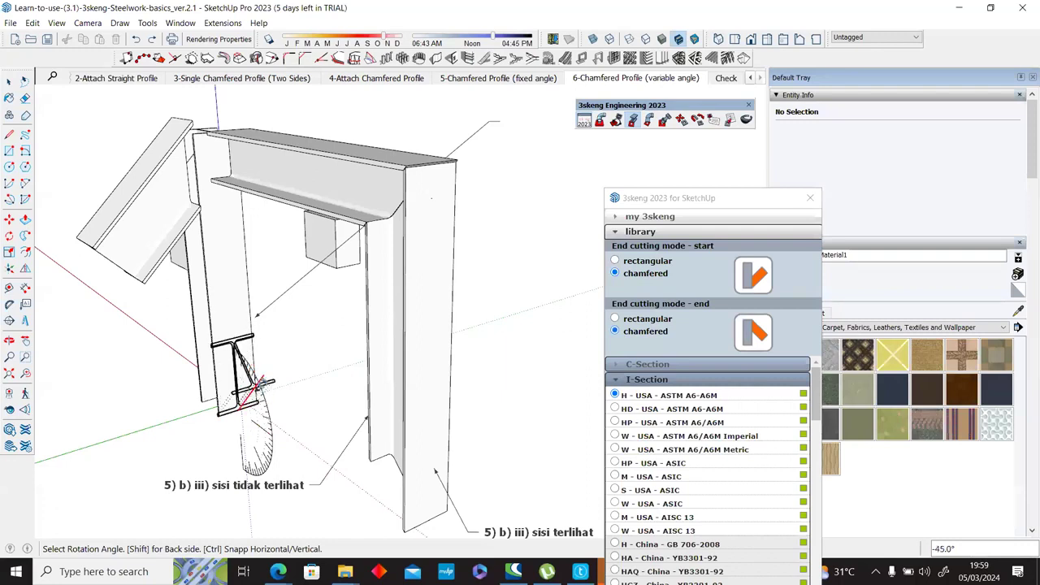
pyautogui.click(312, 299)
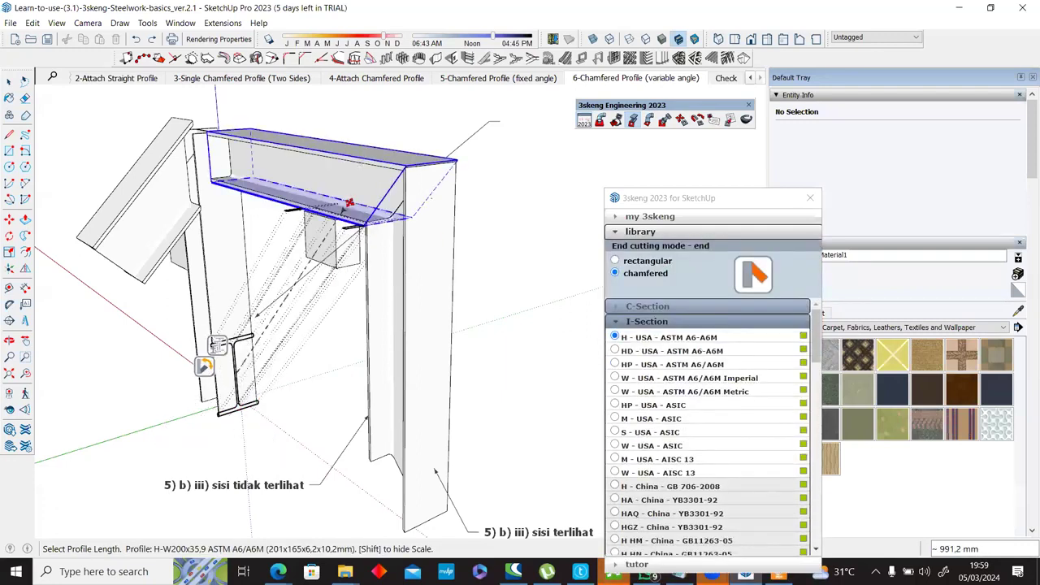
# Step: End the chamfered diagonal at its intersection with the horizontal beam's lower flange and inspect the joint
pyautogui.scroll(3, 343, 211)
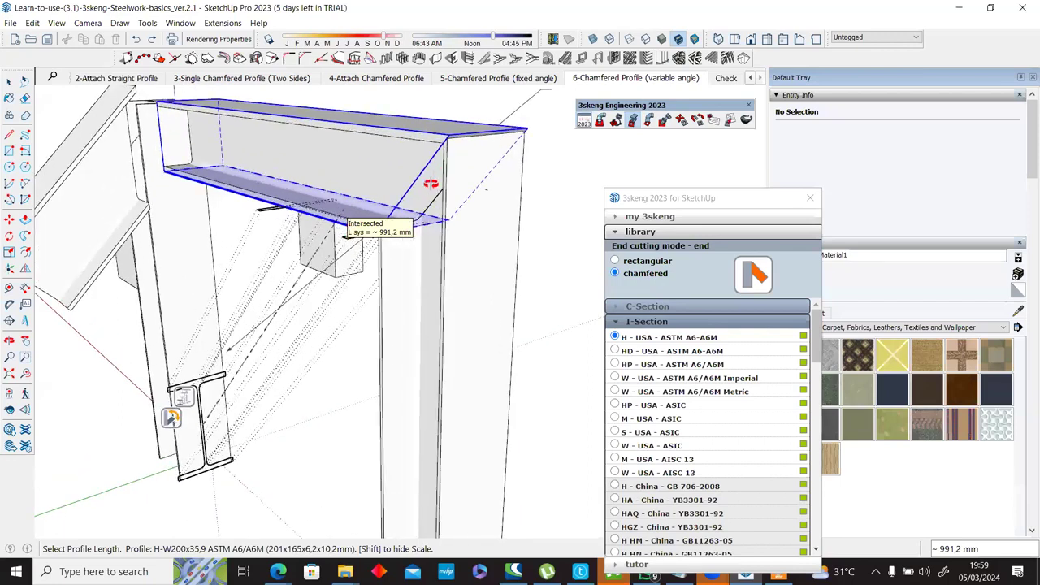
pyautogui.moveTo(336, 293); pyautogui.dragTo(325, 328, button='middle')
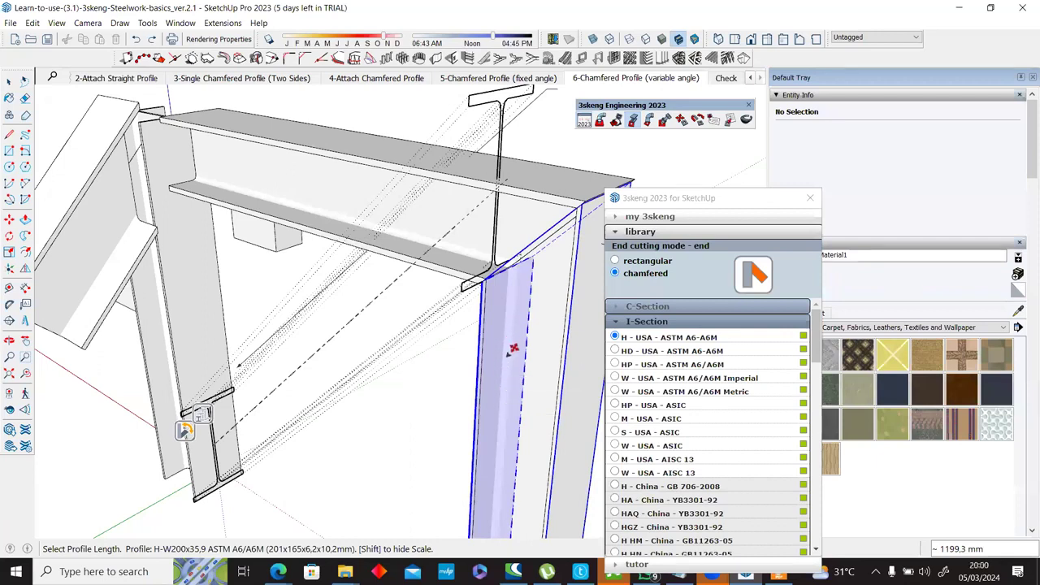
pyautogui.scroll(-2, 514, 350)
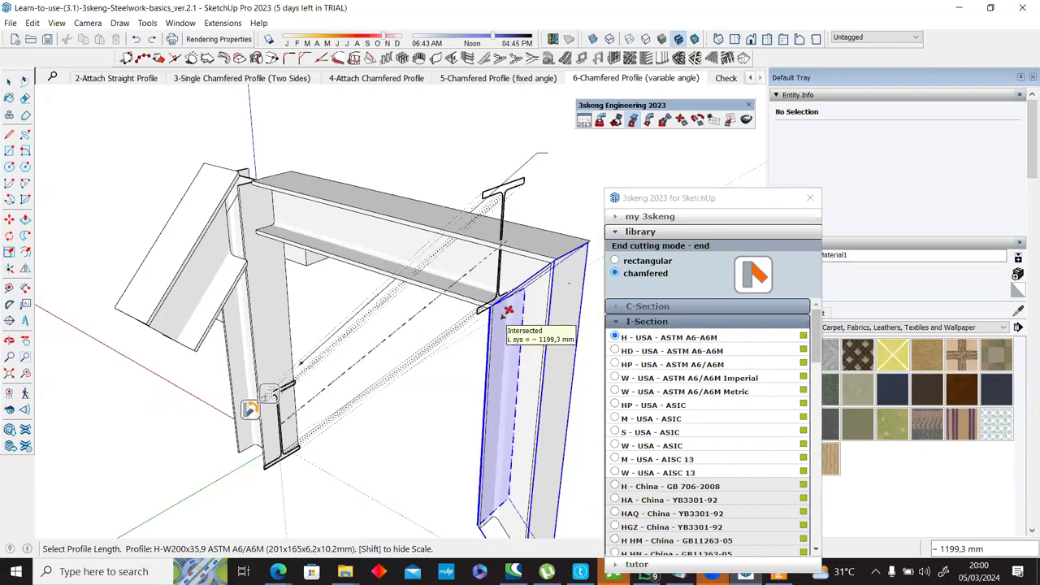
pyautogui.scroll(3, 508, 309)
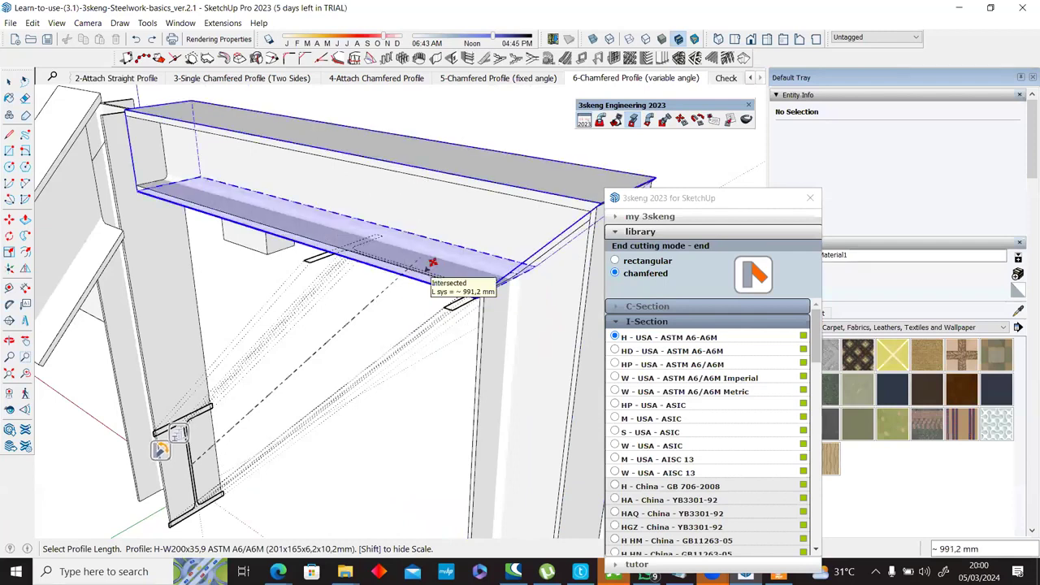
pyautogui.click(432, 262)
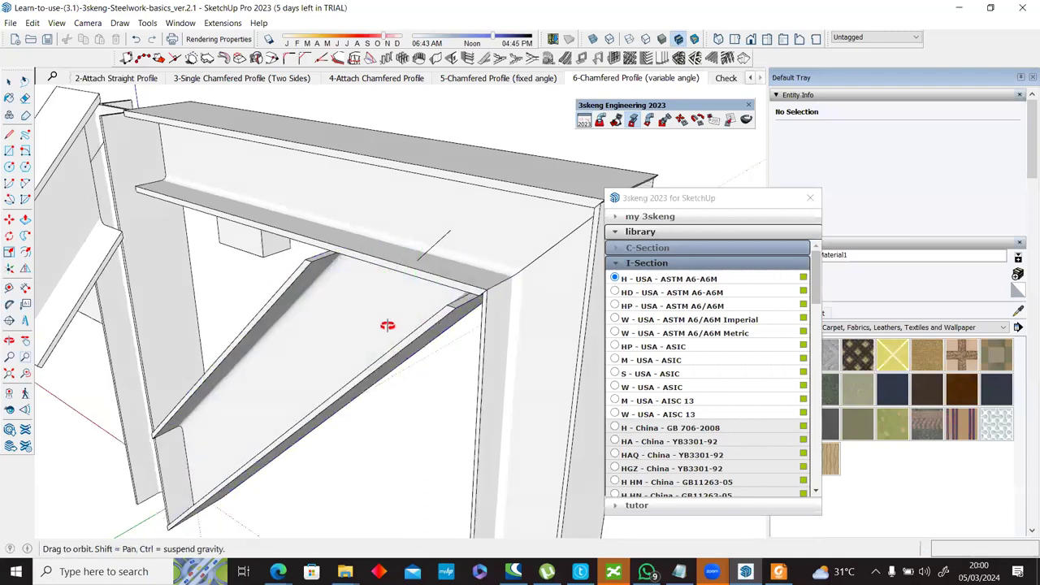
pyautogui.scroll(5, 388, 325)
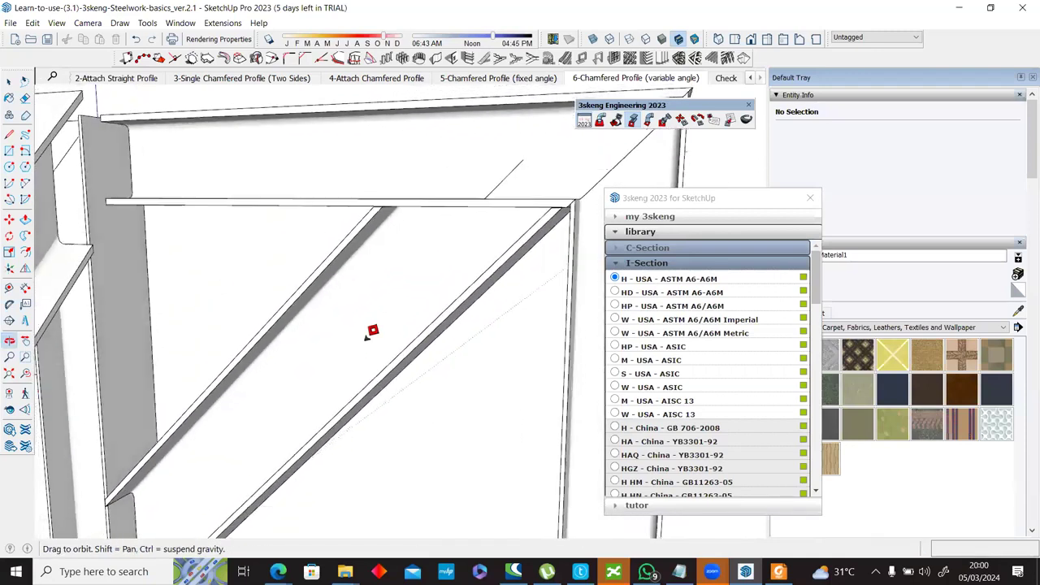
pyautogui.scroll(-4, 371, 331)
pyautogui.moveTo(371, 331); pyautogui.dragTo(421, 351)
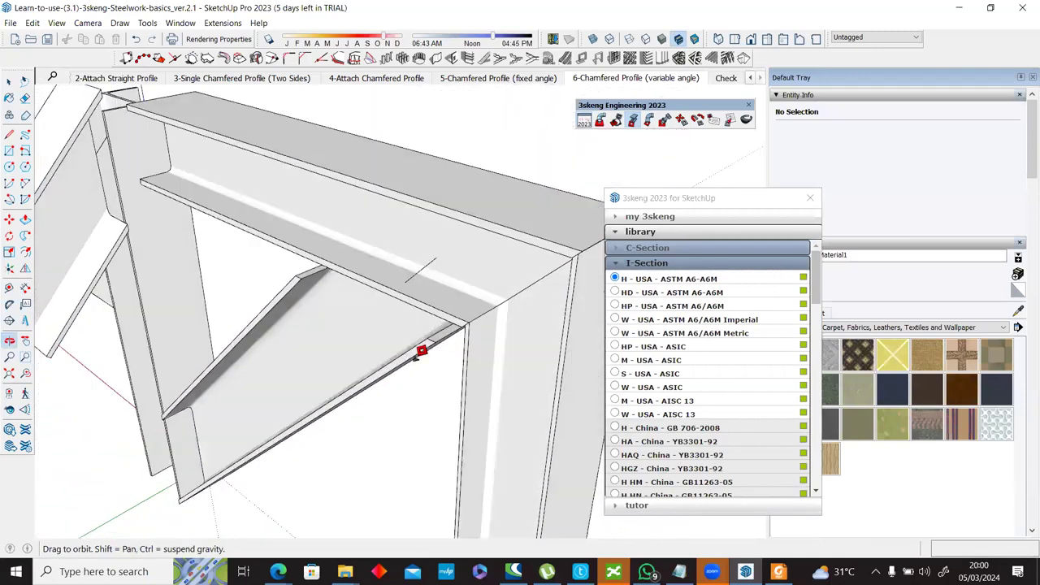
# Step: Undo the last diagonal and start the H-W200x35,9 profile again at the first upright's base
pyautogui.moveTo(268, 431); pyautogui.dragTo(265, 384, button='middle')
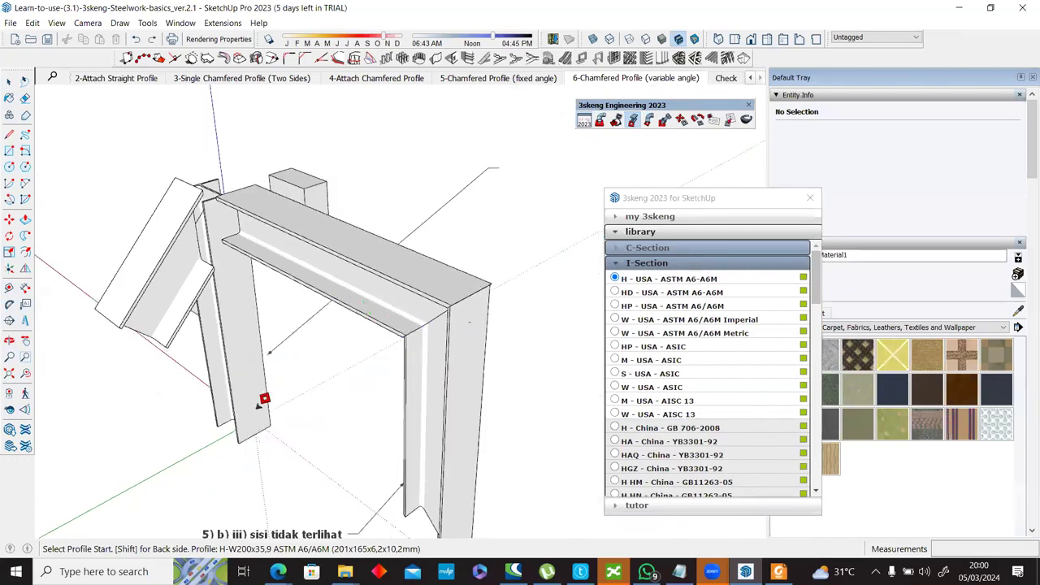
pyautogui.scroll(3, 265, 398)
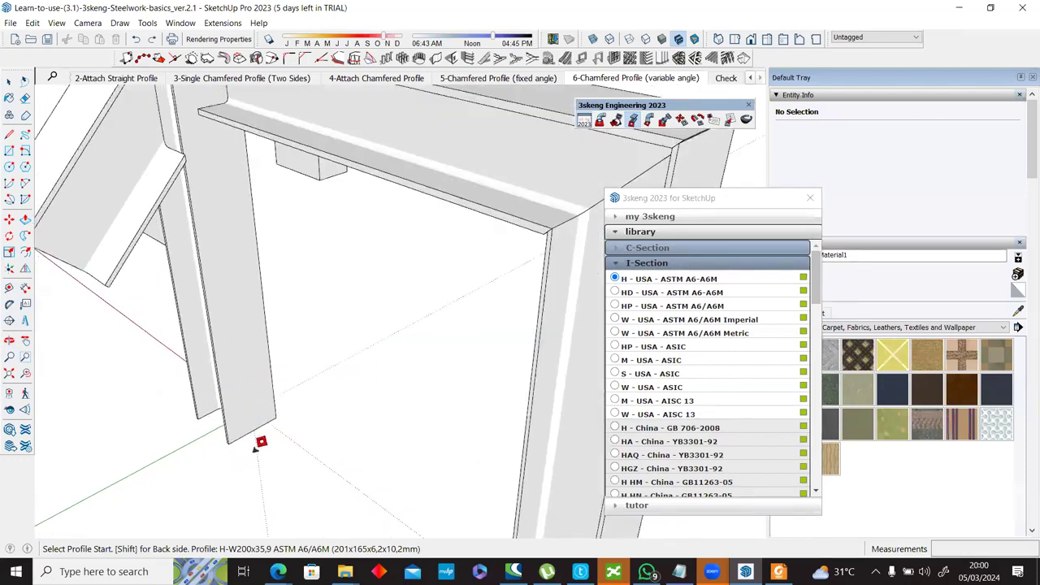
pyautogui.moveTo(266, 399); pyautogui.dragTo(638, 122, button='middle')
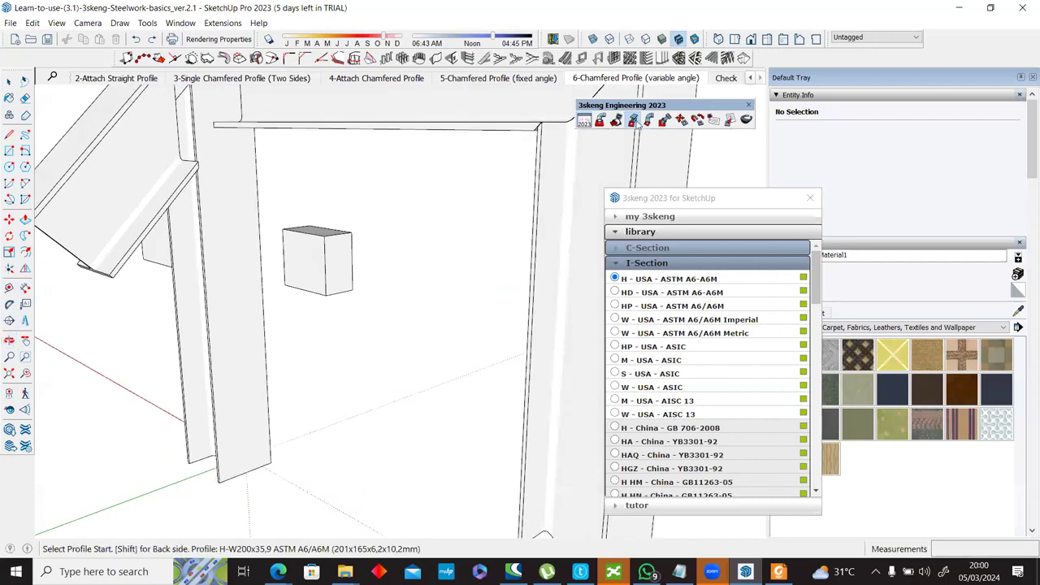
pyautogui.scroll(-4, 296, 409)
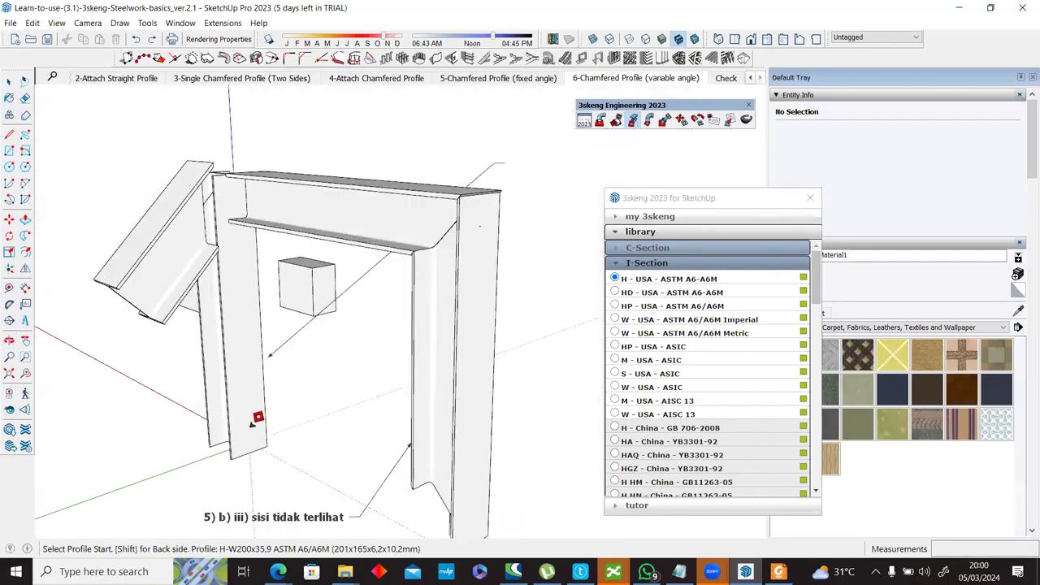
pyautogui.click(257, 417)
pyautogui.click(250, 426)
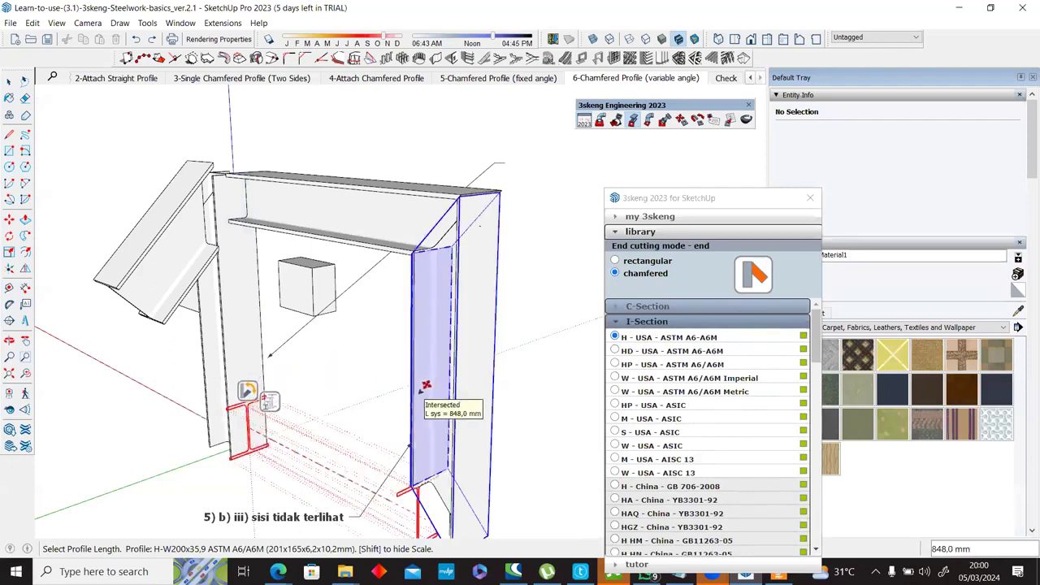
# Step: Tilt the chamfered diagonal by about -35.4° about its lower flange and end it at the opposite upright's facing flange
pyautogui.click(251, 382)
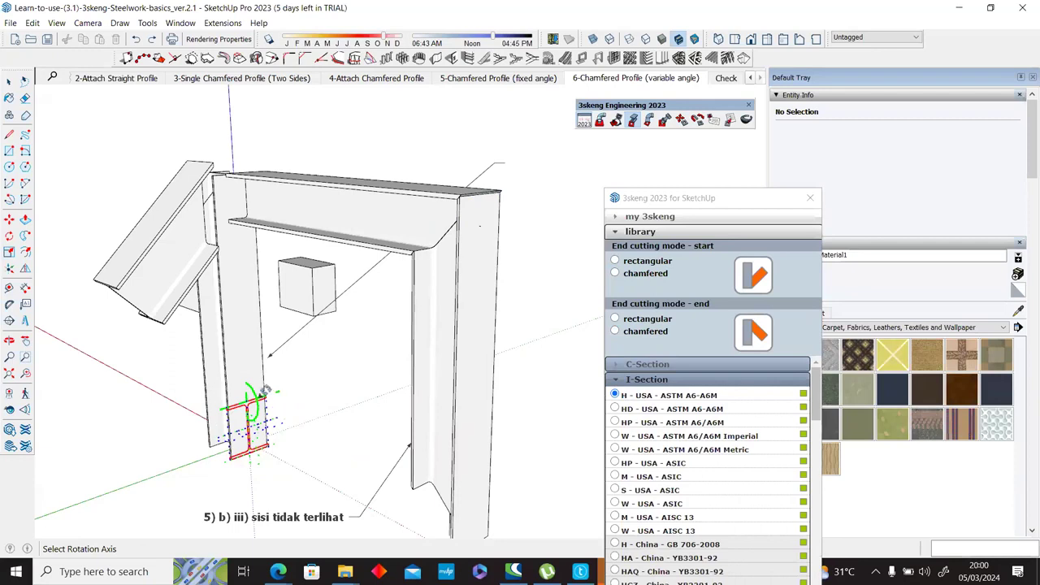
pyautogui.click(254, 449)
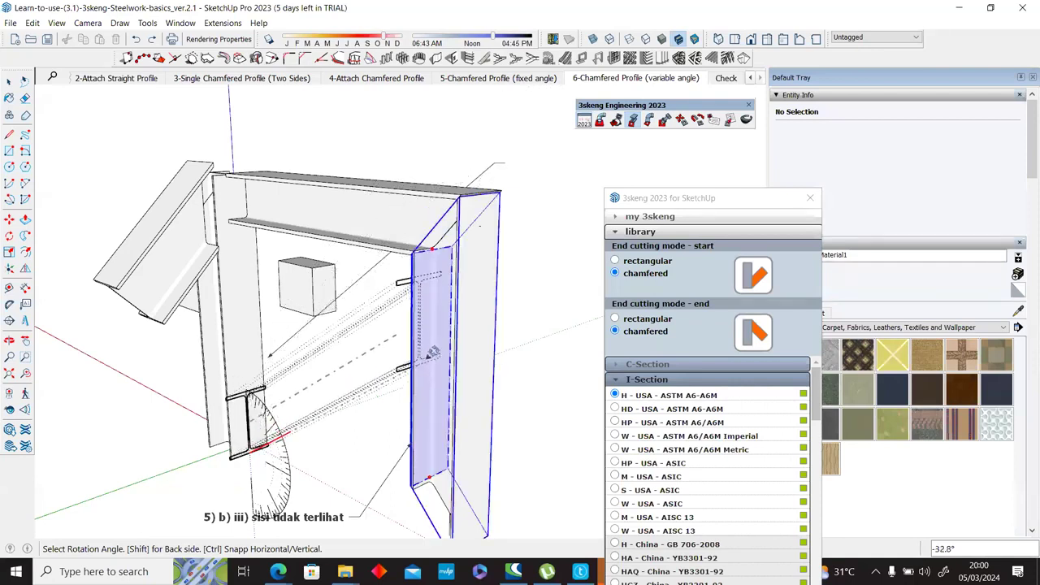
pyautogui.scroll(3, 441, 238)
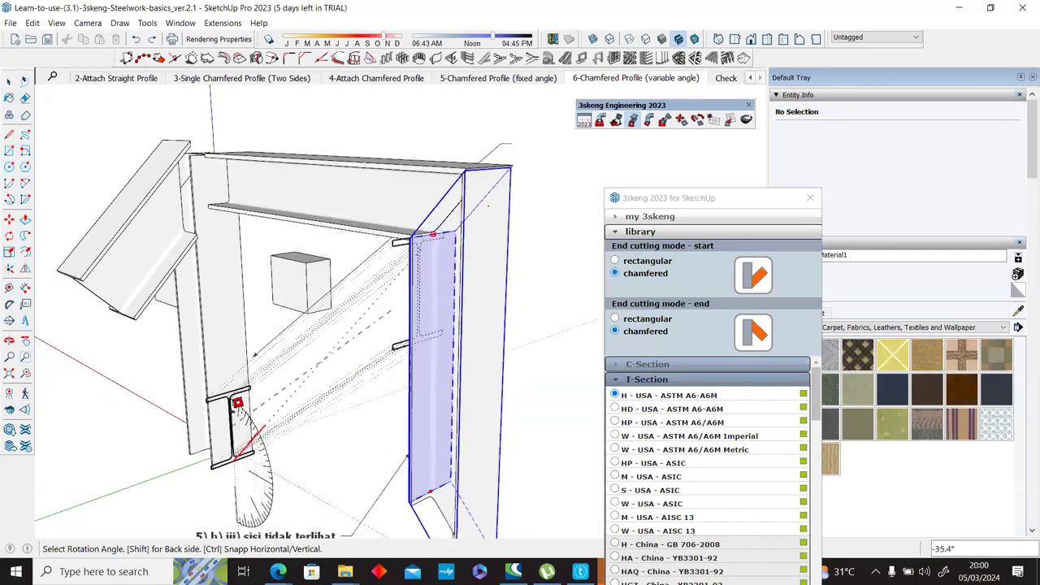
pyautogui.click(346, 372)
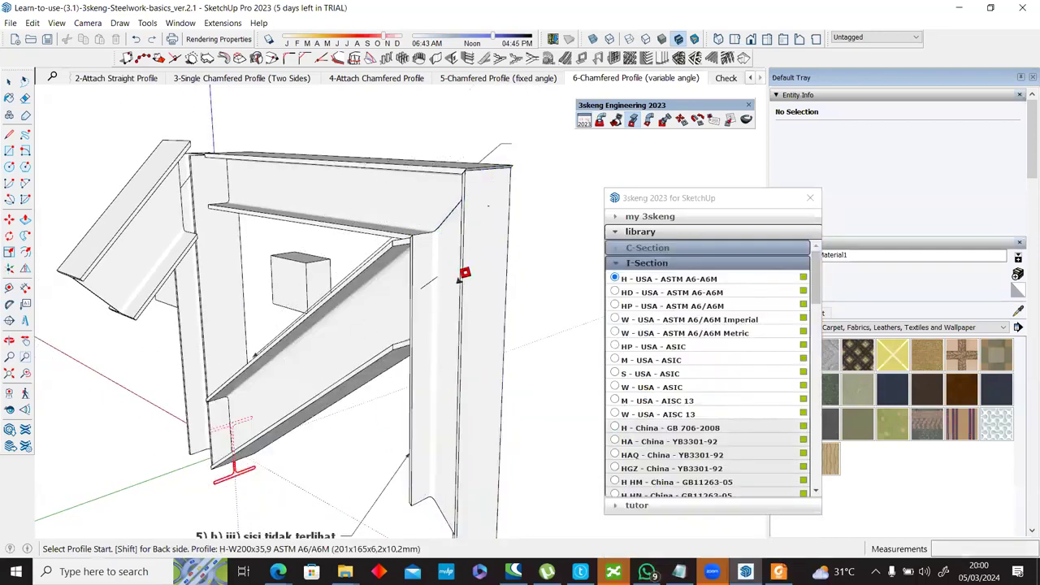
# Step: Leave the profile command and switch to the Check scene
pyautogui.moveTo(598, 194); pyautogui.dragTo(723, 75, button='middle')
pyautogui.press('space')
pyautogui.scroll(-3, 272, 367)
pyautogui.moveTo(541, 166); pyautogui.dragTo(668, 42, button='middle')
pyautogui.click(671, 79)
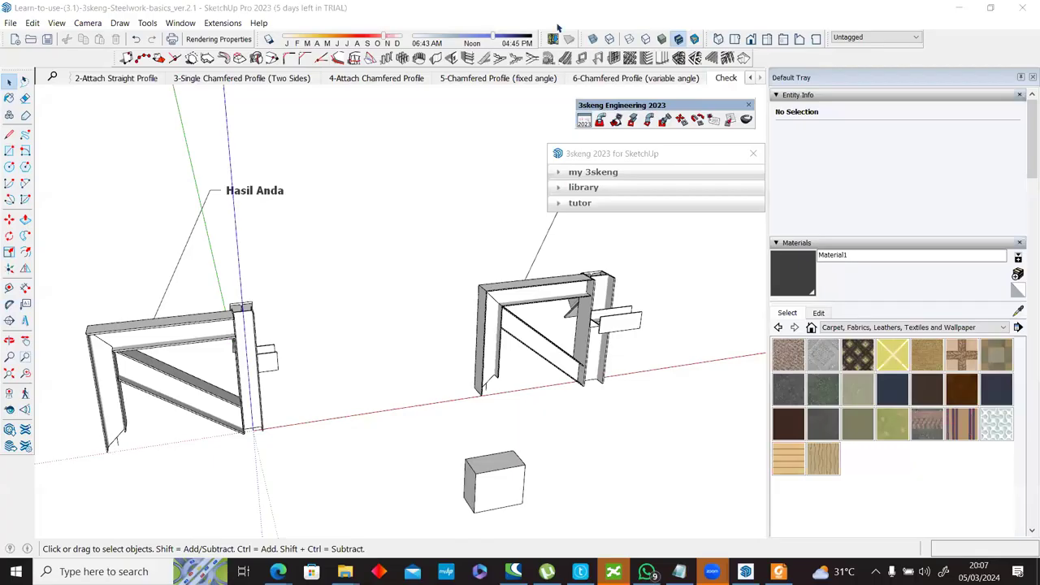
# Step: Select all members of the frame labelled "Hasil Anda", inspect the assembly, and clear the selection
pyautogui.click(436, 236)
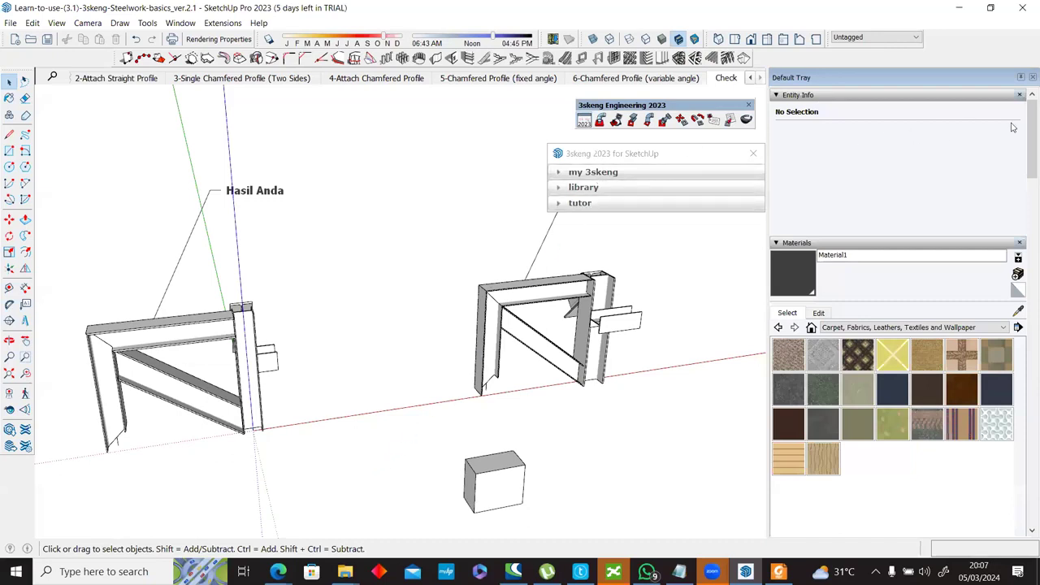
pyautogui.moveTo(57, 271); pyautogui.dragTo(300, 493)
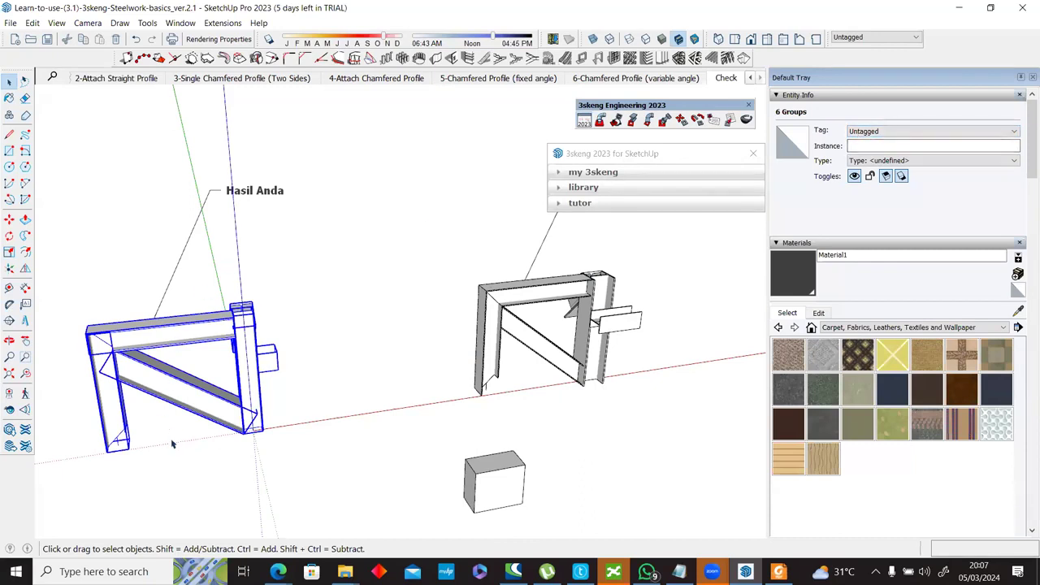
pyautogui.scroll(4, 114, 406)
pyautogui.moveTo(281, 317); pyautogui.dragTo(498, 325, button='middle')
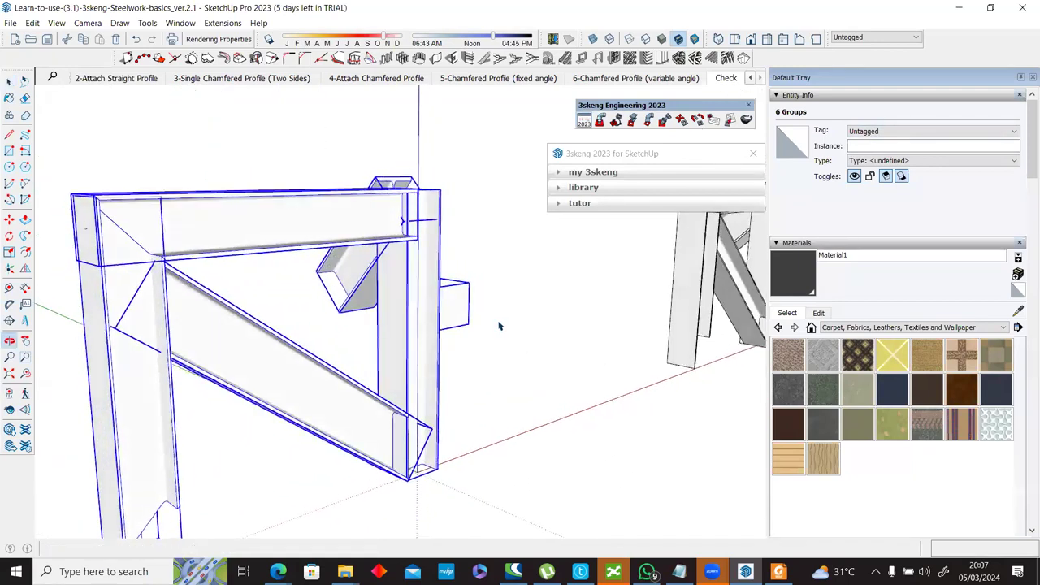
pyautogui.scroll(-4, 381, 316)
pyautogui.click(326, 387)
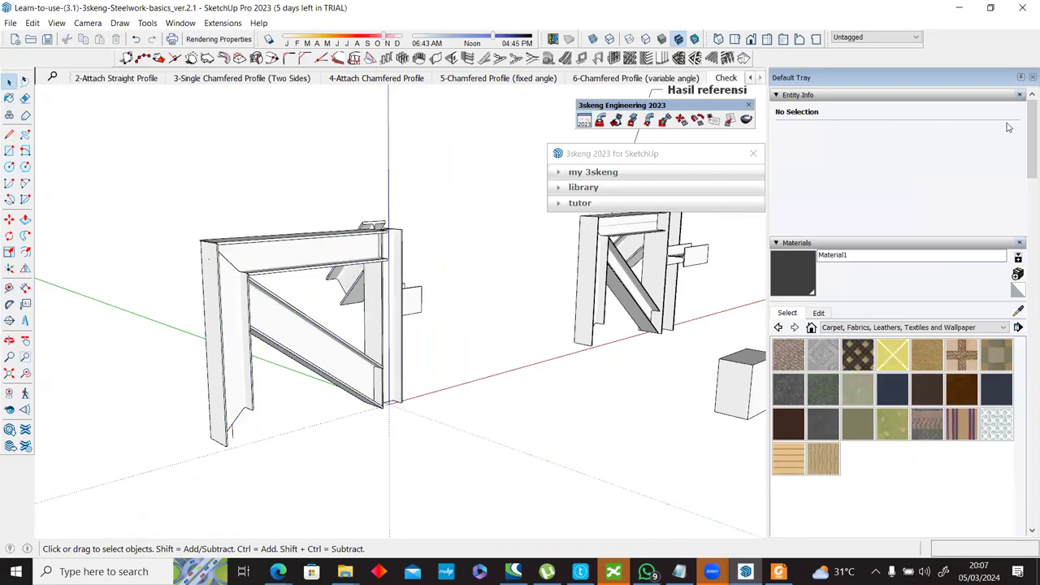
# Step: Bring the model's list of tags into view
pyautogui.moveTo(1028, 122); pyautogui.dragTo(1026, 297)
pyautogui.scroll(-3, 1024, 285)
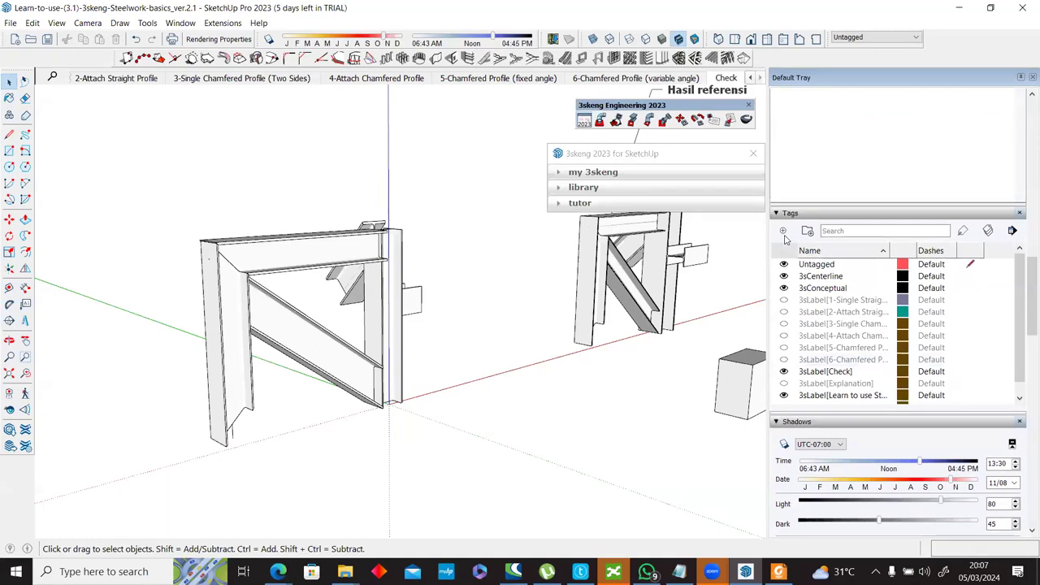
# Step: Toggle the 3sConceptual and 3sCenterline tags off and on to check which parts of the steel frames each controls
pyautogui.click(784, 288)
pyautogui.click(784, 288)
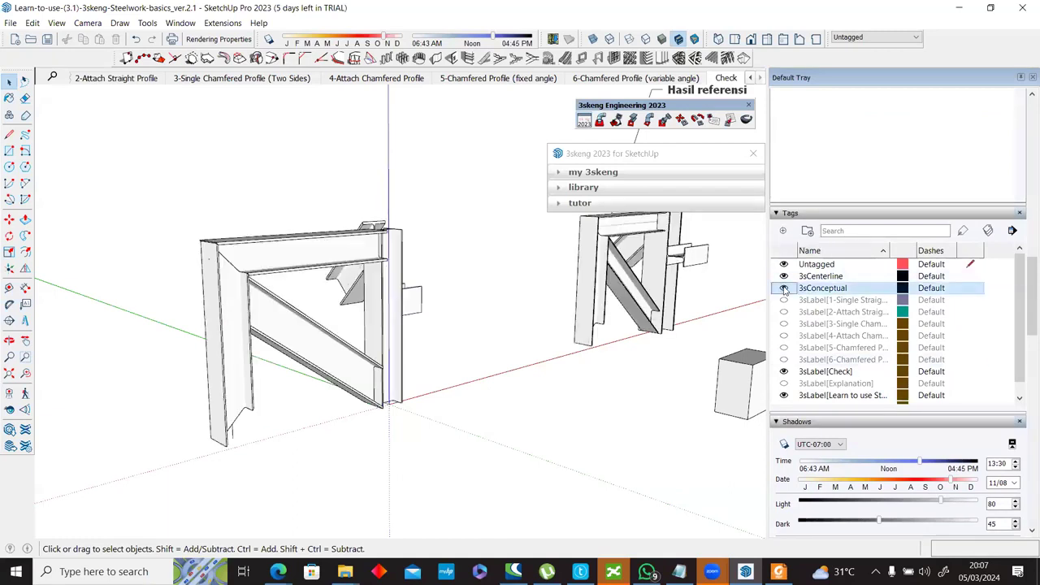
pyautogui.click(784, 289)
pyautogui.click(784, 289)
pyautogui.click(785, 289)
pyautogui.click(784, 277)
pyautogui.click(785, 277)
pyautogui.click(784, 288)
pyautogui.click(330, 260)
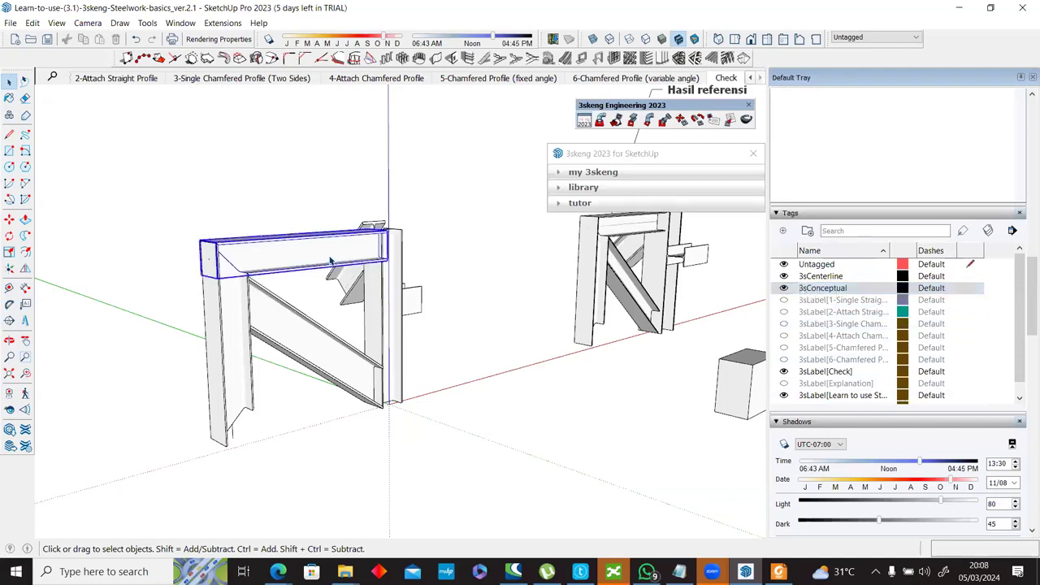
pyautogui.click(487, 321)
pyautogui.click(805, 288)
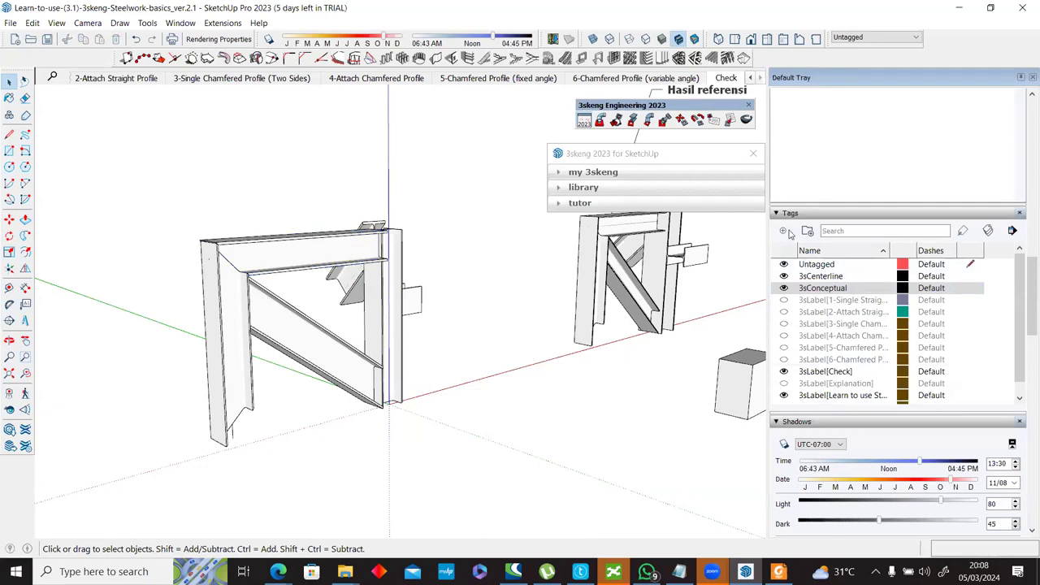
pyautogui.click(784, 288)
pyautogui.click(784, 287)
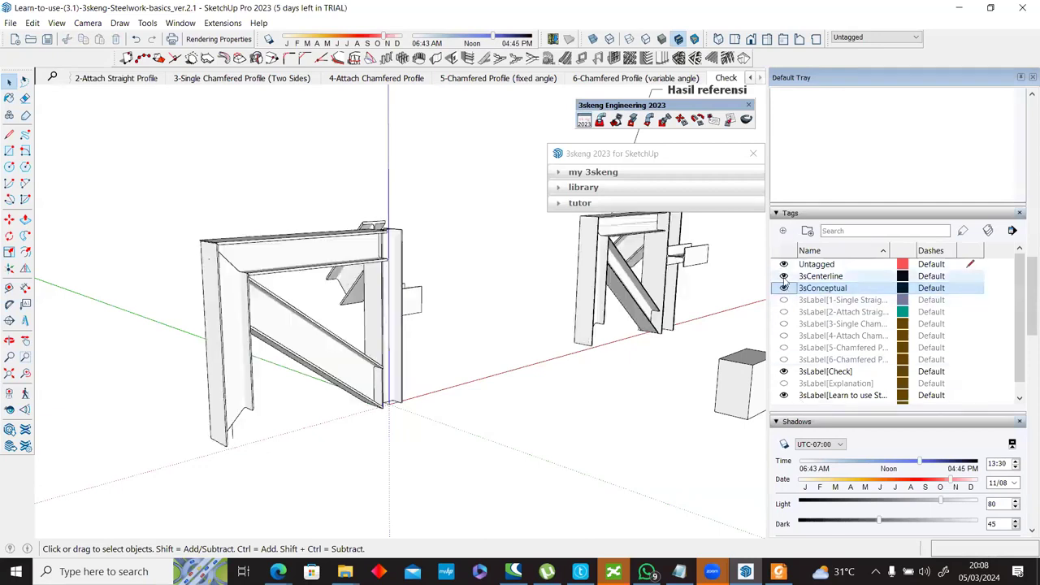
pyautogui.click(784, 277)
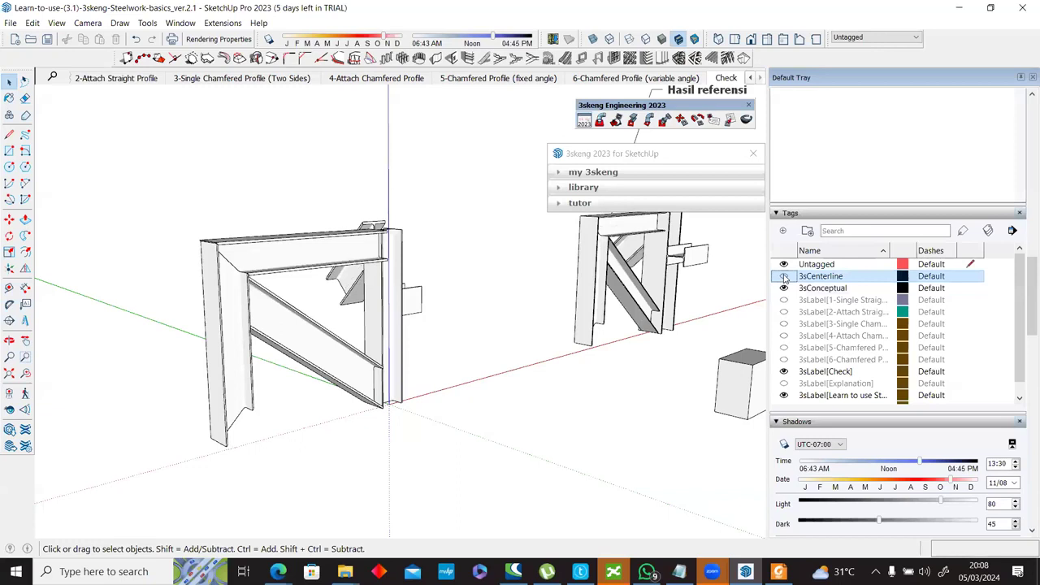
# Step: Toggle the numbered 3sLabel tags, from 6-Chamfered up to 1-Single Straight, to check which annotations they control, leaving them hidden
pyautogui.click(784, 360)
pyautogui.click(786, 348)
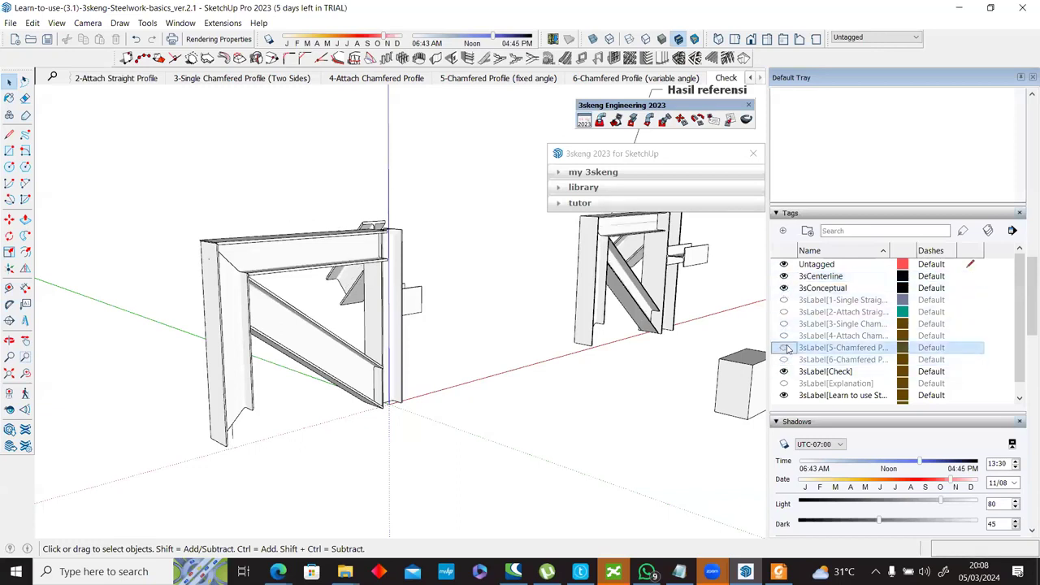
pyautogui.click(784, 336)
pyautogui.click(784, 335)
pyautogui.click(785, 323)
pyautogui.click(784, 312)
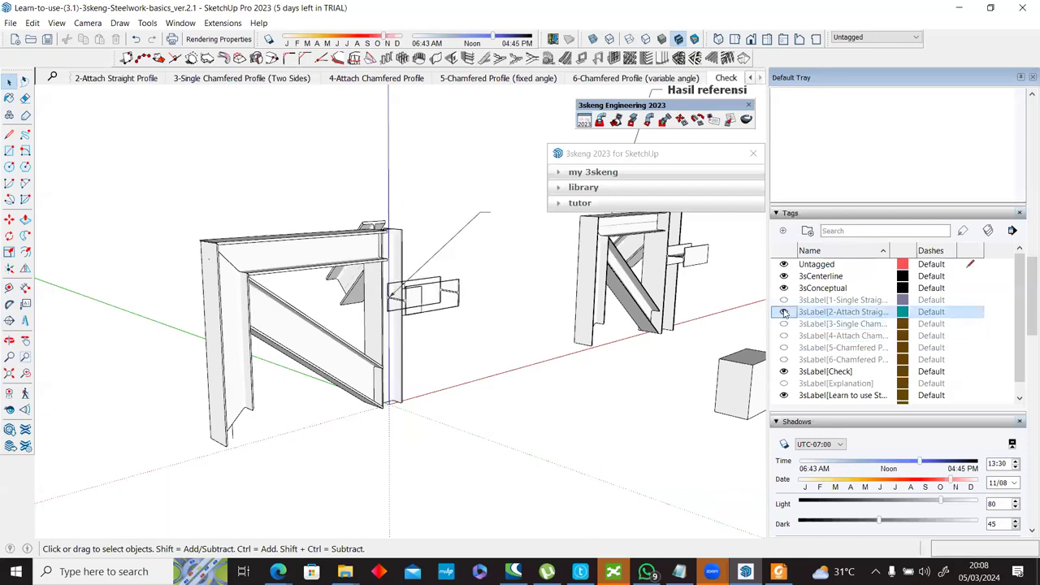
pyautogui.click(785, 312)
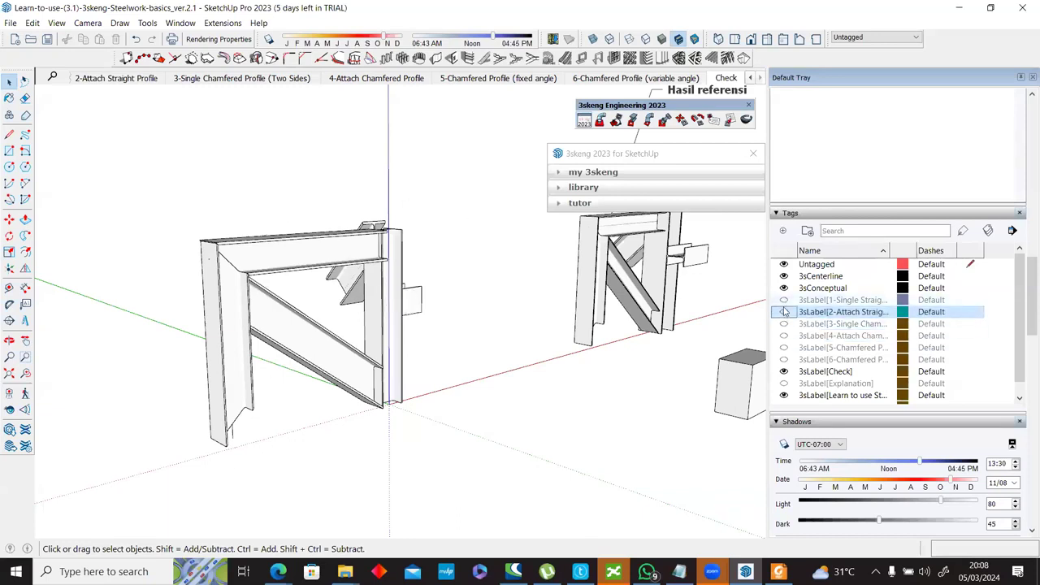
pyautogui.click(784, 300)
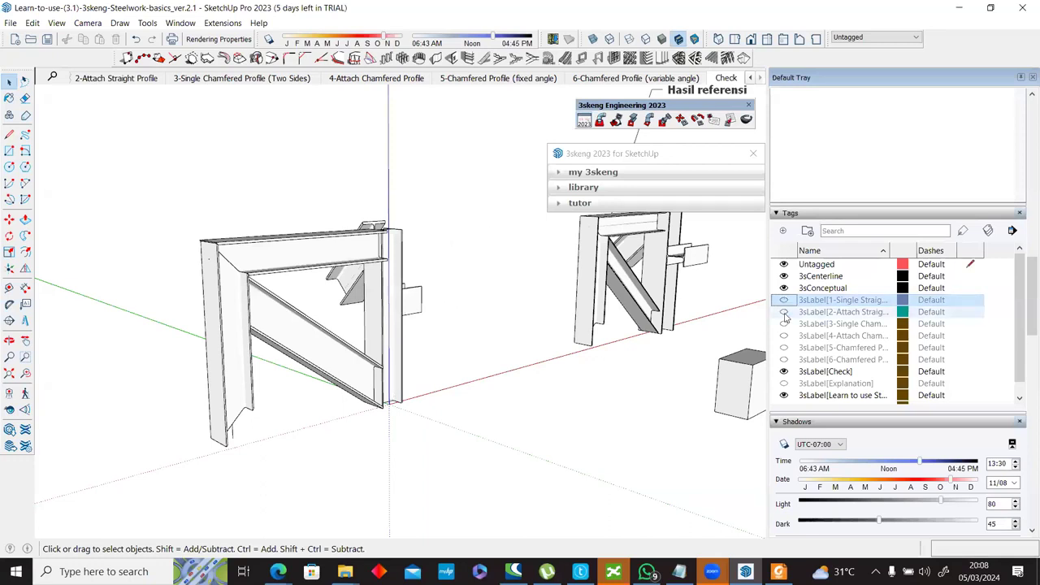
pyautogui.click(784, 312)
pyautogui.click(784, 312)
pyautogui.click(784, 300)
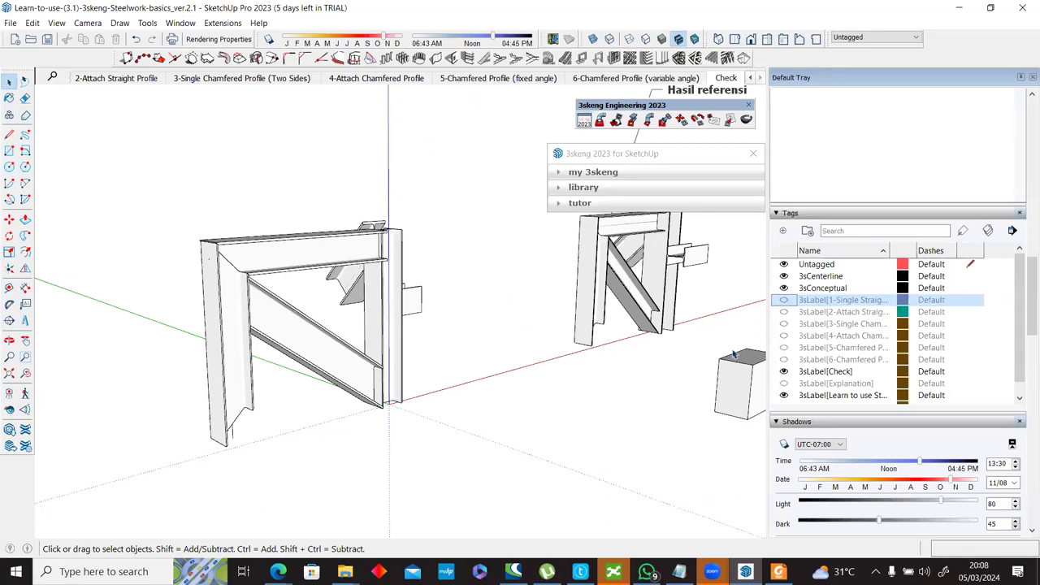
# Step: Toggle the 3sLabel[Check] and 3sLabel[Learn to use] tags off and on to check which labels they control
pyautogui.click(784, 372)
pyautogui.click(784, 372)
pyautogui.click(784, 395)
pyautogui.click(784, 394)
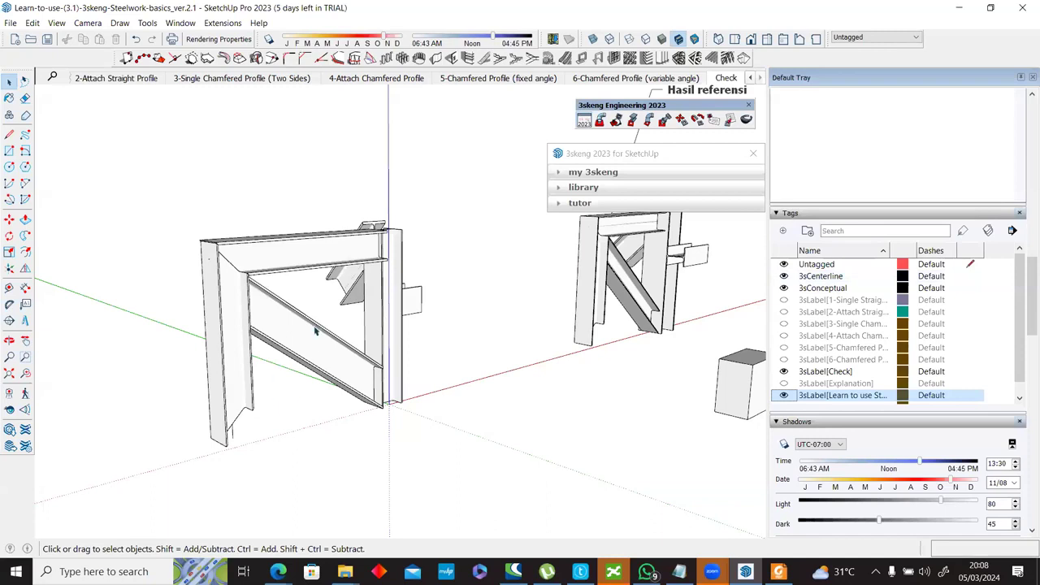
# Step: Open the top beam's group with the rest of the model hidden, inspect its profile and centerline, and exit the group
pyautogui.moveTo(339, 342); pyautogui.dragTo(410, 288, button='middle')
pyautogui.scroll(3, 411, 288)
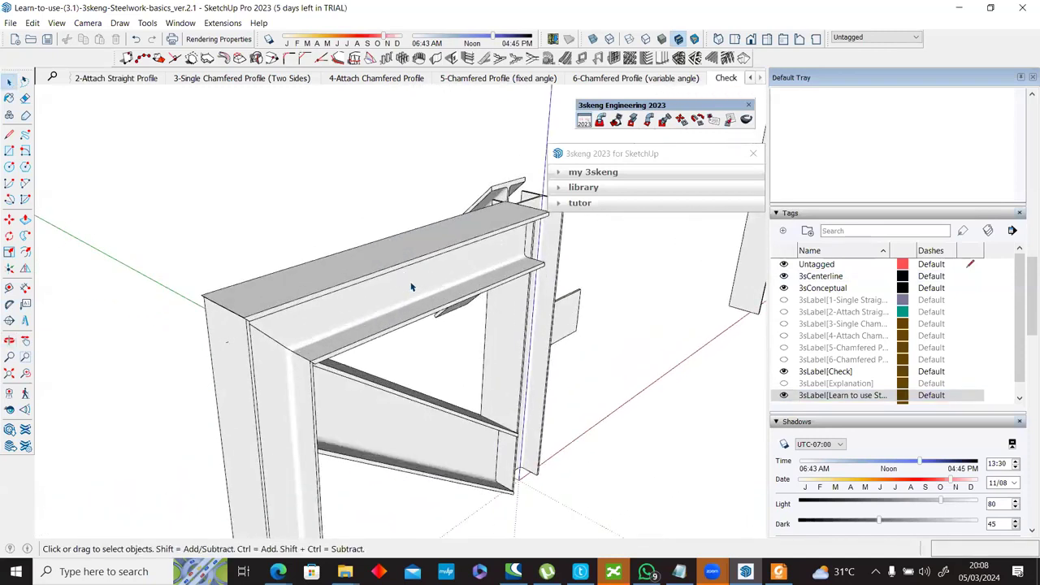
pyautogui.click(411, 287)
pyautogui.doubleClick(386, 293)
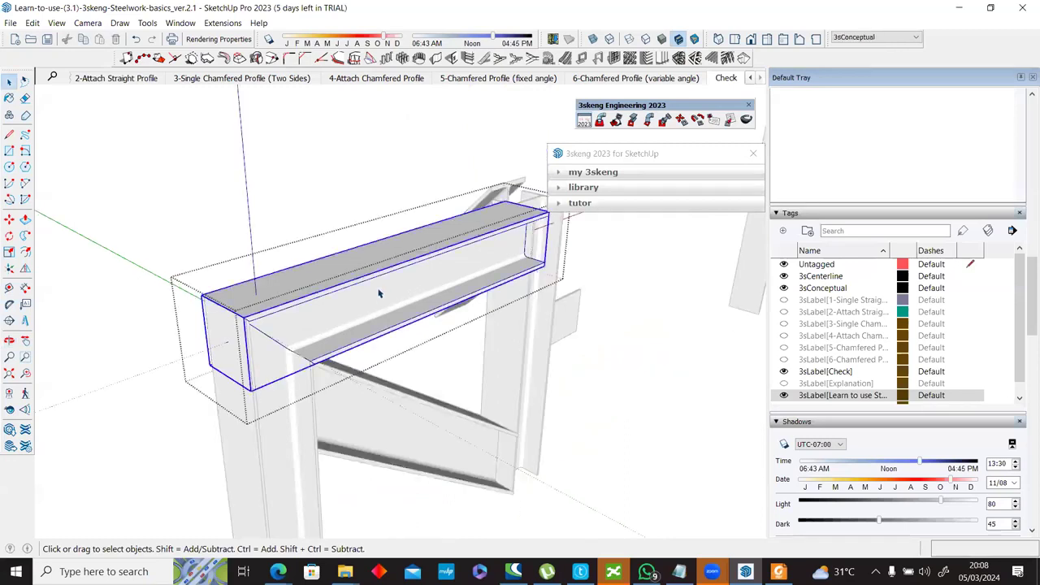
pyautogui.press('shift')
pyautogui.hotkey('shift', 'h')
pyautogui.moveTo(321, 366); pyautogui.dragTo(540, 286, button='middle')
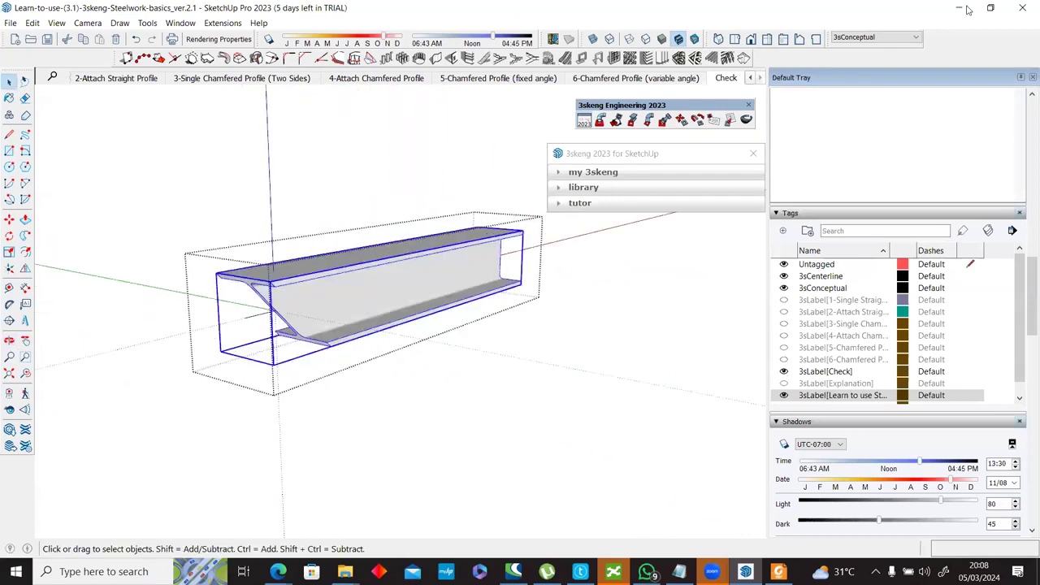
pyautogui.click(967, 10)
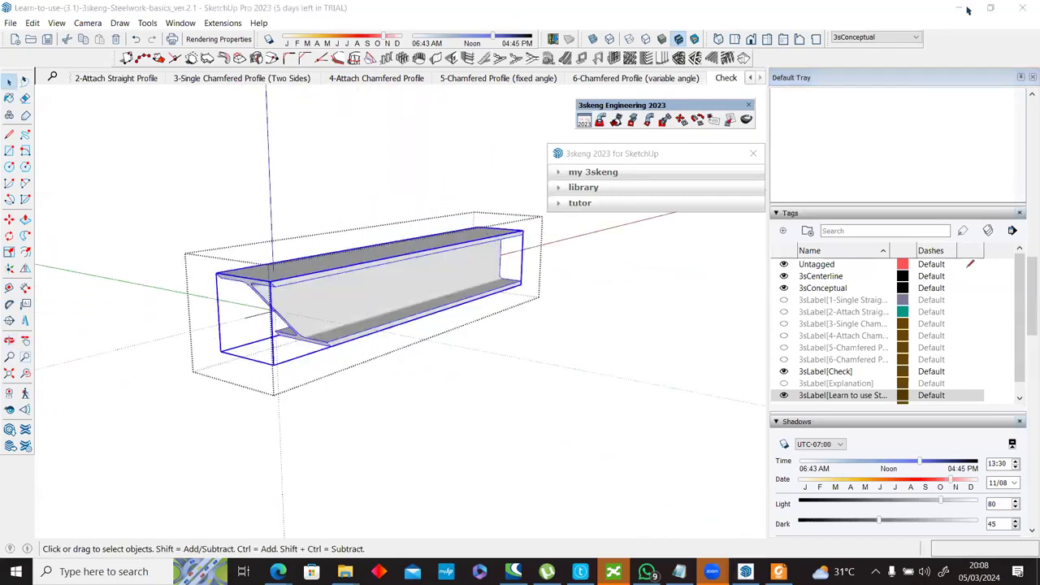
pyautogui.click(254, 318)
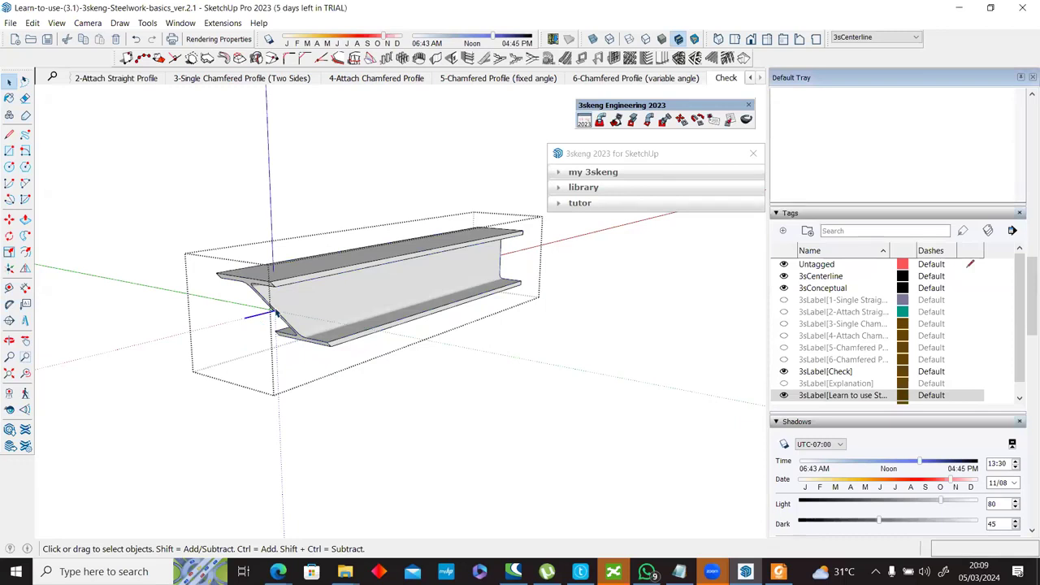
pyautogui.click(637, 306)
# Step: Hide the 3sConceptual tag to examine the frame members' centerlines, and show the tag again
pyautogui.click(784, 289)
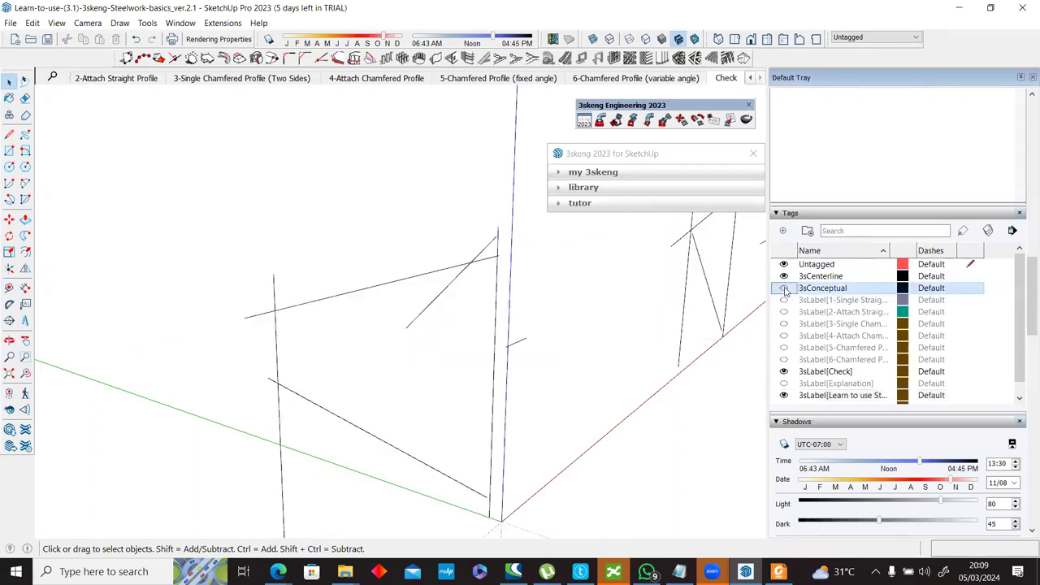
pyautogui.click(785, 290)
pyautogui.click(785, 290)
pyautogui.moveTo(317, 330); pyautogui.dragTo(468, 290, button='middle')
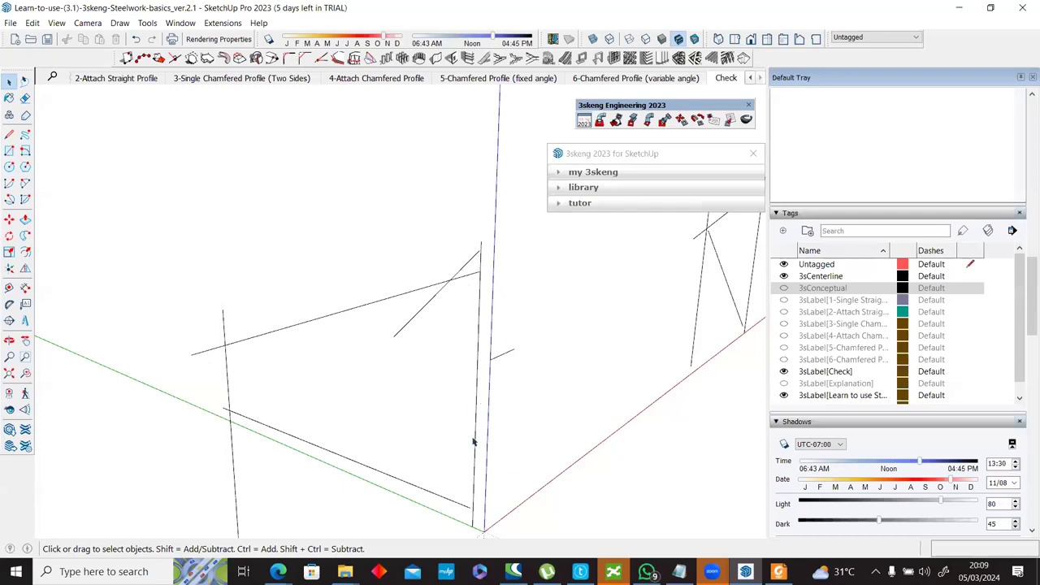
pyautogui.click(469, 279)
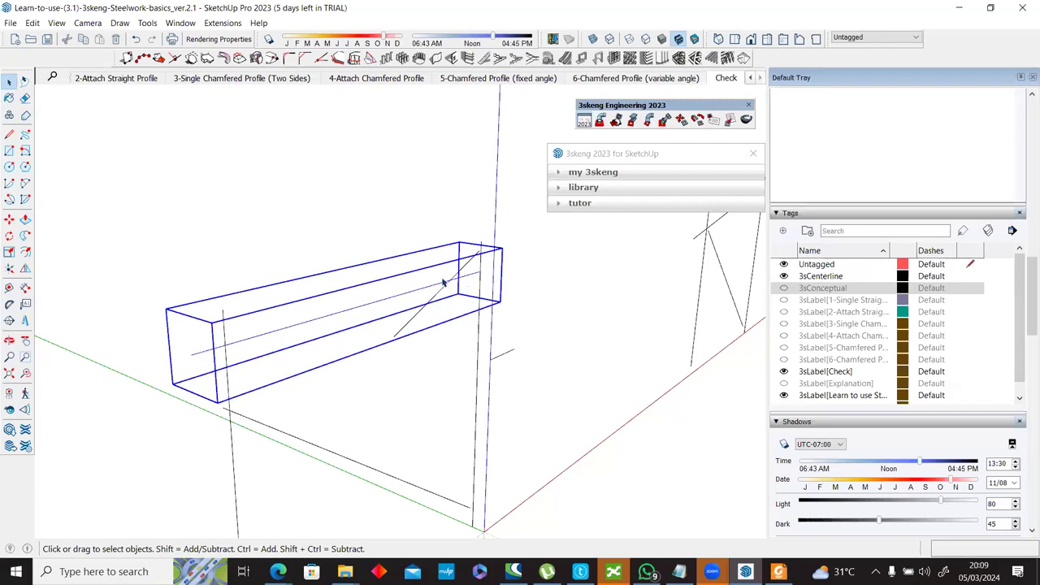
pyautogui.press('Delete')
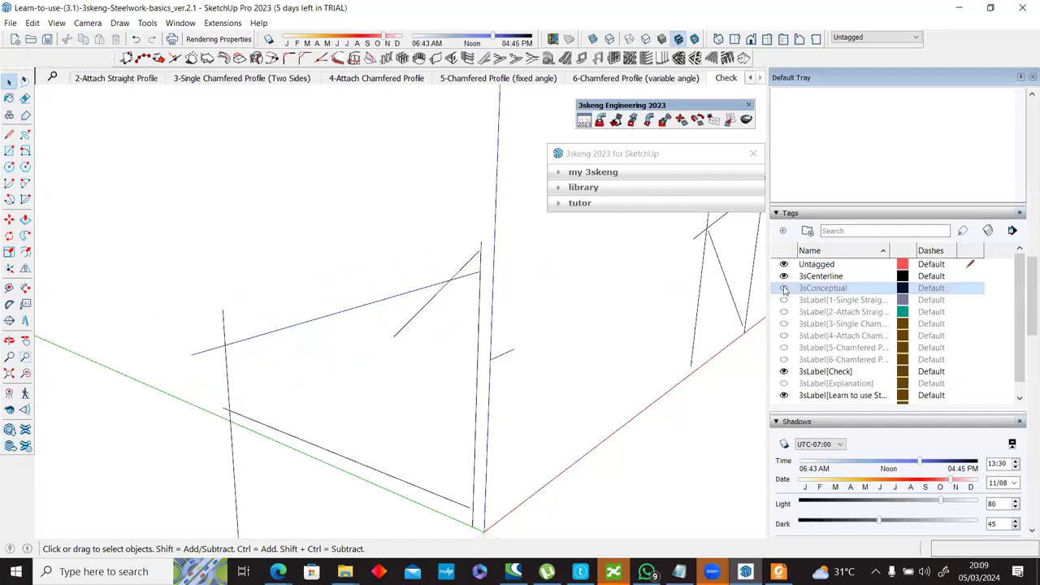
pyautogui.moveTo(572, 382); pyautogui.dragTo(628, 287, button='middle')
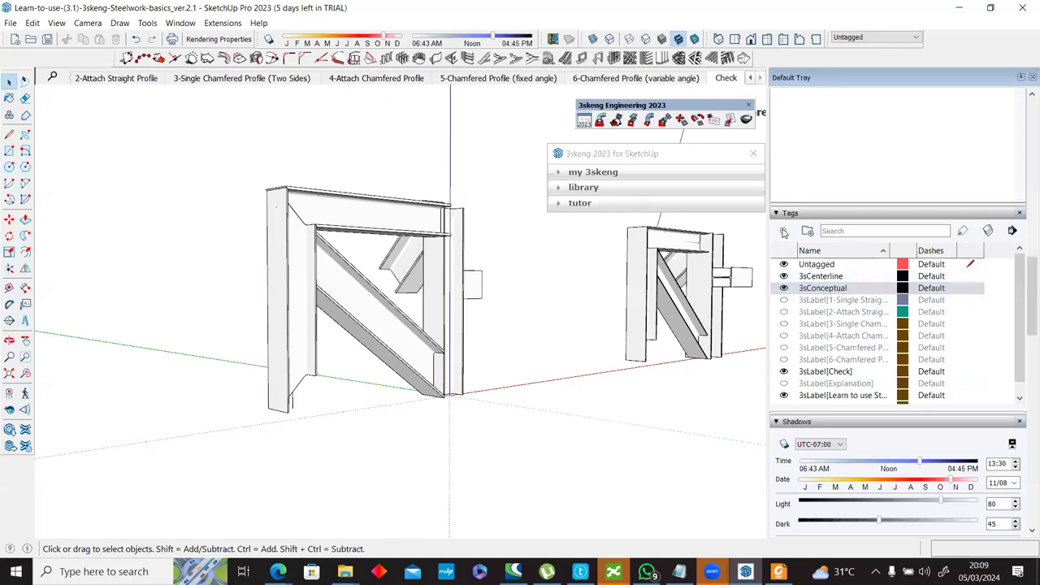
# Step: Add a new tag named Struktur Baja
pyautogui.click(783, 232)
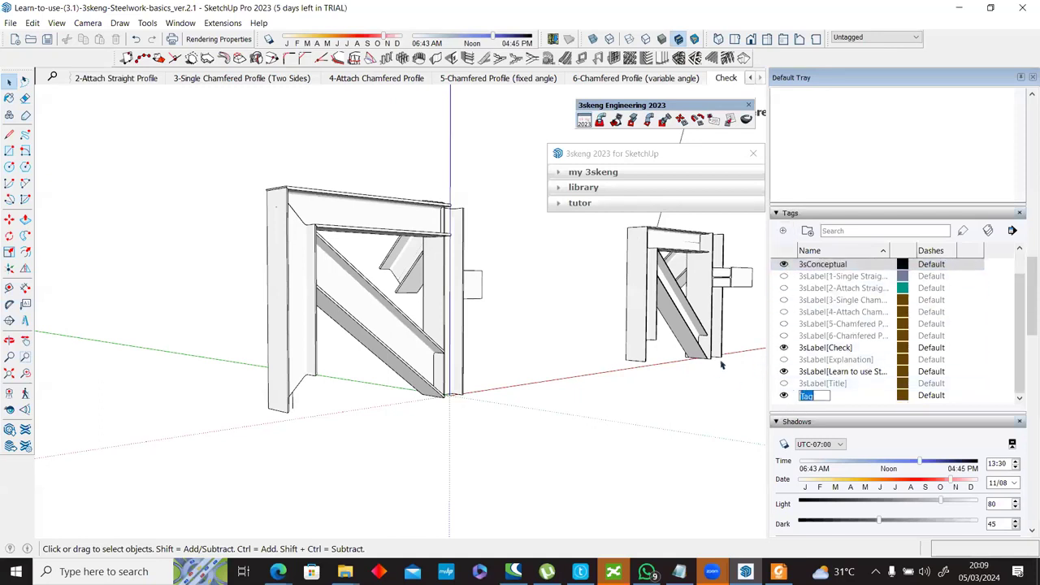
pyautogui.write('Struktur Baja')
pyautogui.press('Return')
# Step: Select all members of the large frame beside the origin and assign them to the Struktur Baja tag
pyautogui.click(396, 303)
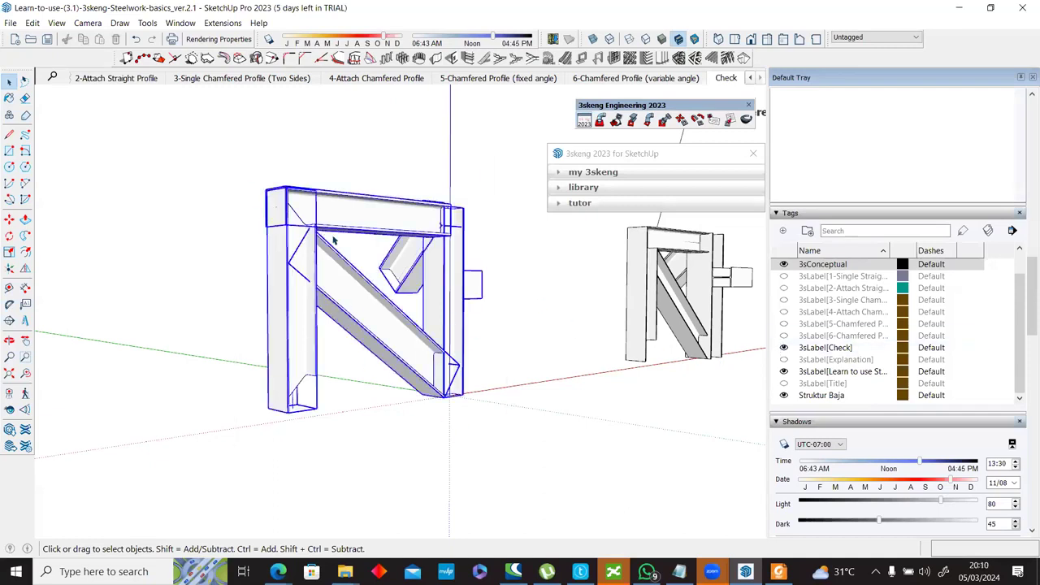
pyautogui.click(883, 41)
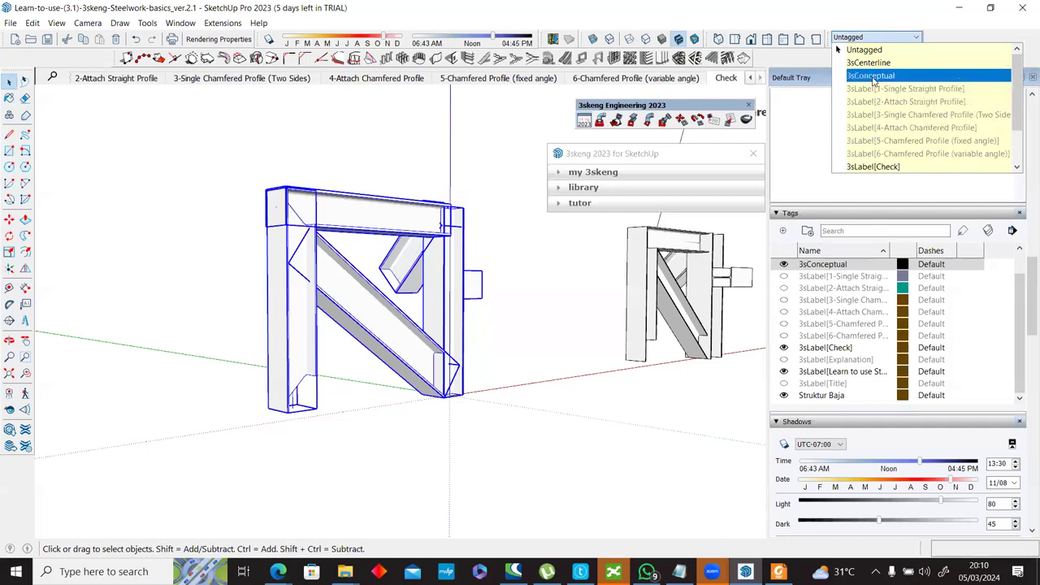
pyautogui.scroll(-2, 873, 81)
pyautogui.click(879, 167)
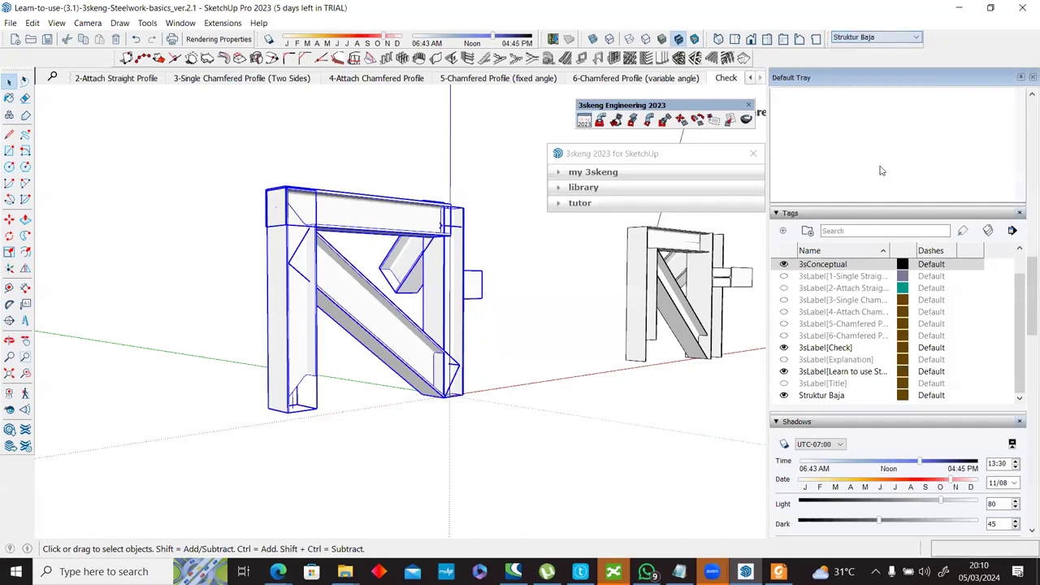
pyautogui.click(521, 345)
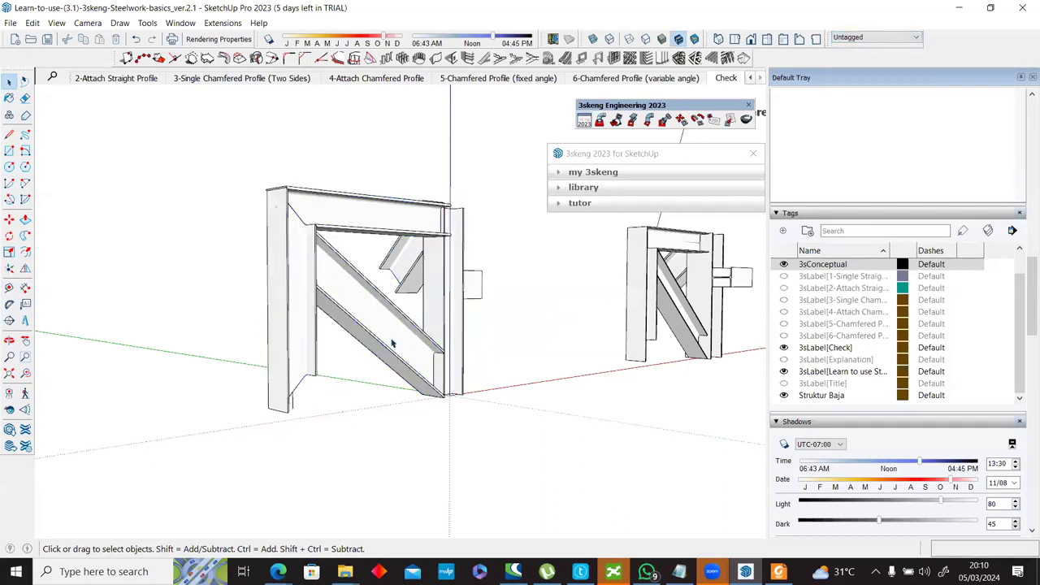
# Step: Toggle the Struktur Baja tag off and on to check that it controls the large frame's visibility
pyautogui.click(394, 345)
pyautogui.click(503, 326)
pyautogui.click(784, 396)
pyautogui.click(784, 396)
pyautogui.click(784, 396)
pyautogui.click(784, 396)
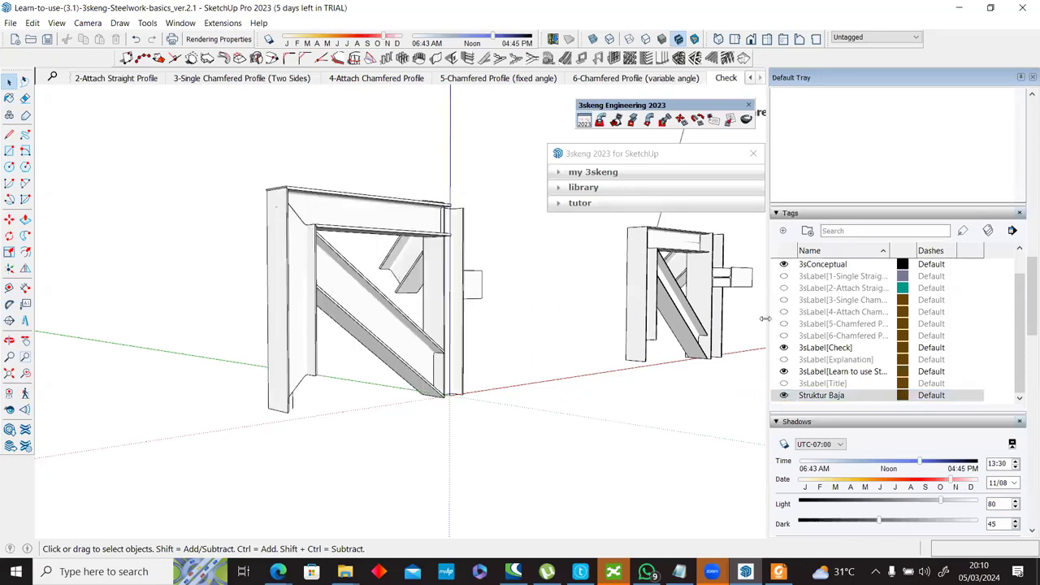
pyautogui.scroll(1, 815, 337)
pyautogui.scroll(-1, 815, 337)
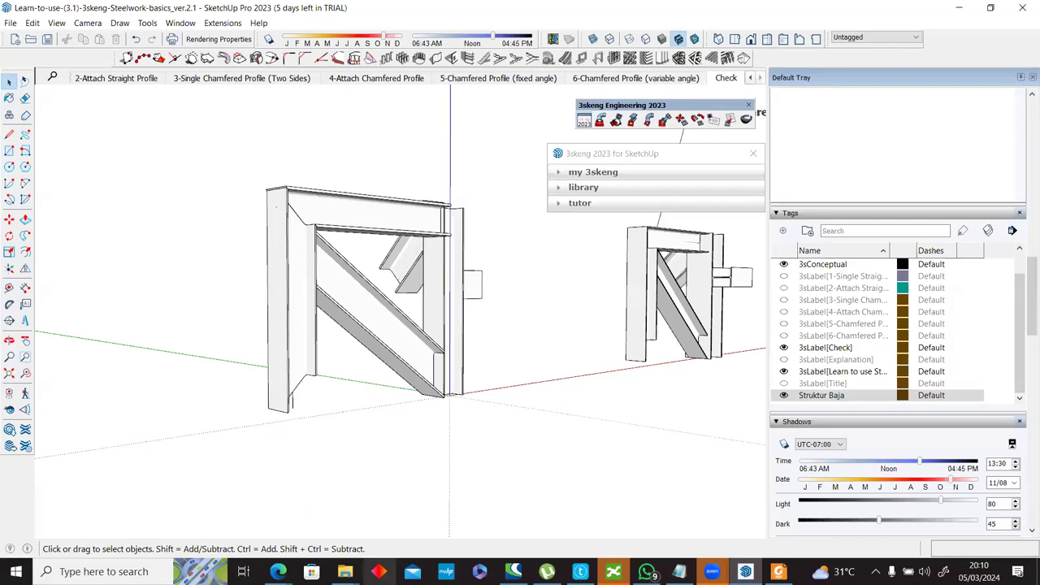
# Step: Open Learn-to-use-(3.2)-3skeng-Steelwork-advanced_ver.2.1.skp from the 3skeng folder and dismiss the file version notice
pyautogui.moveTo(345, 571)
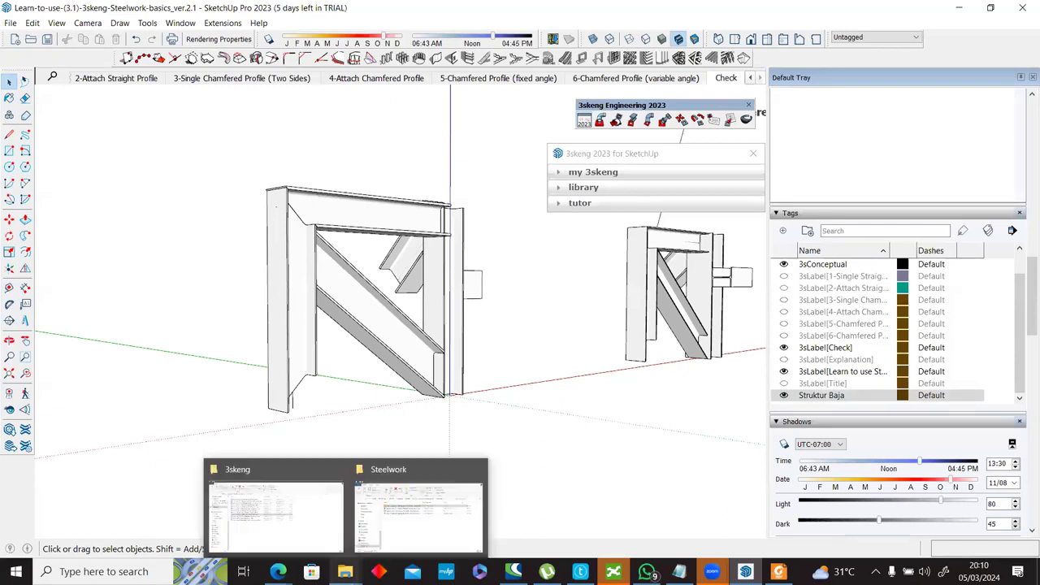
pyautogui.click(292, 522)
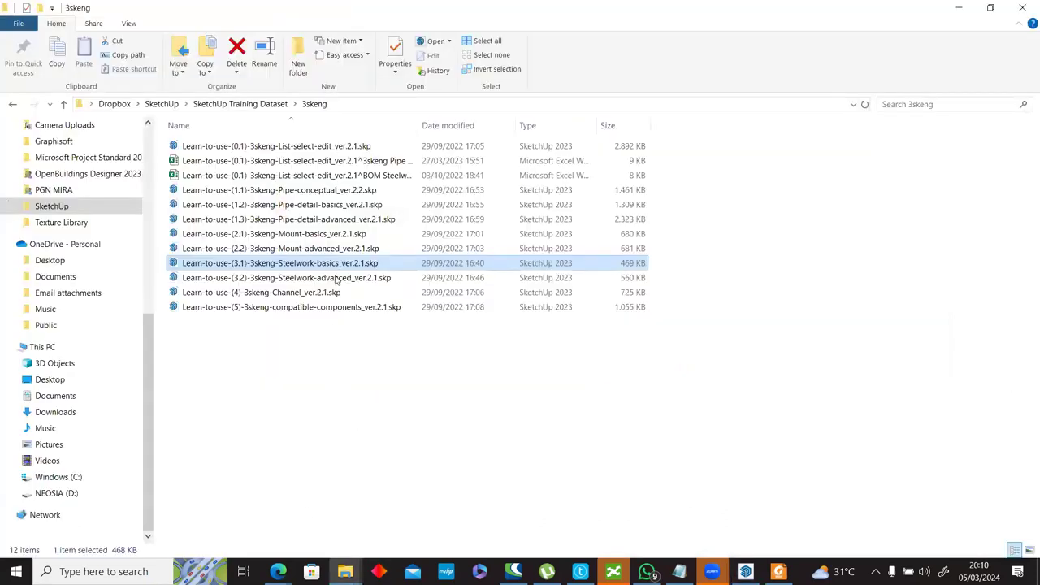
pyautogui.click(348, 278)
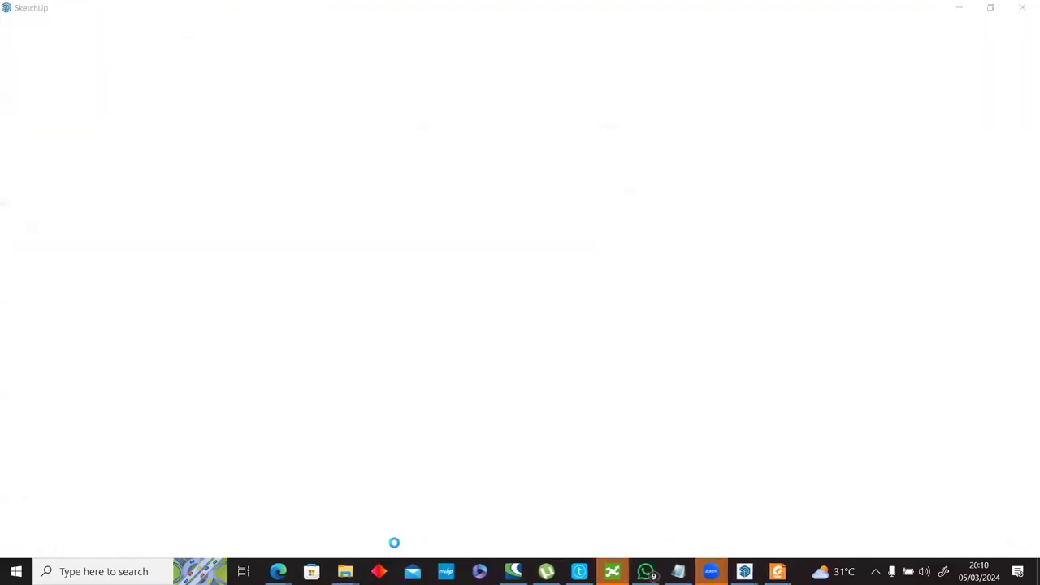
pyautogui.moveTo(346, 571)
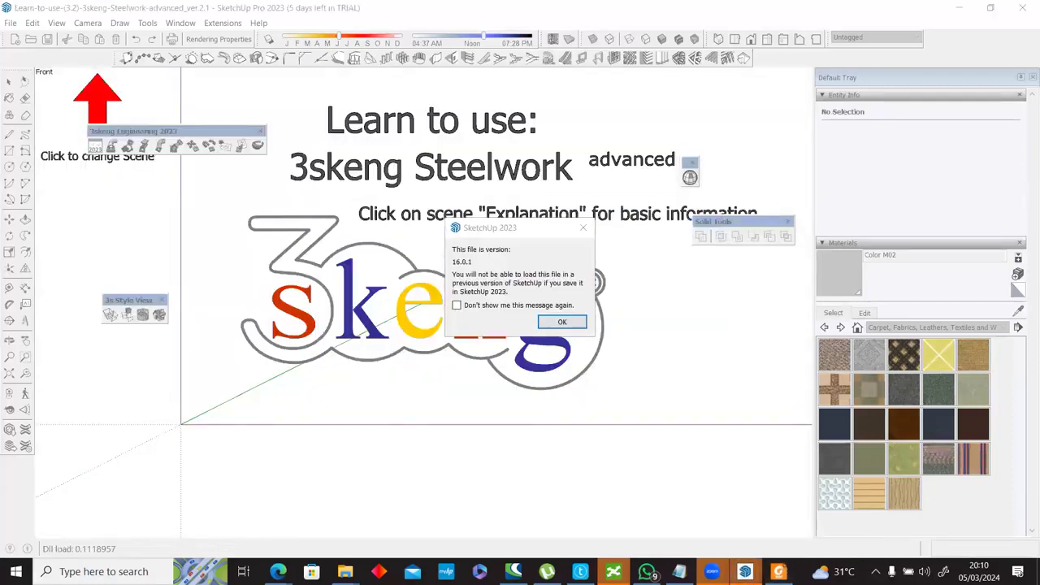
pyautogui.click(561, 322)
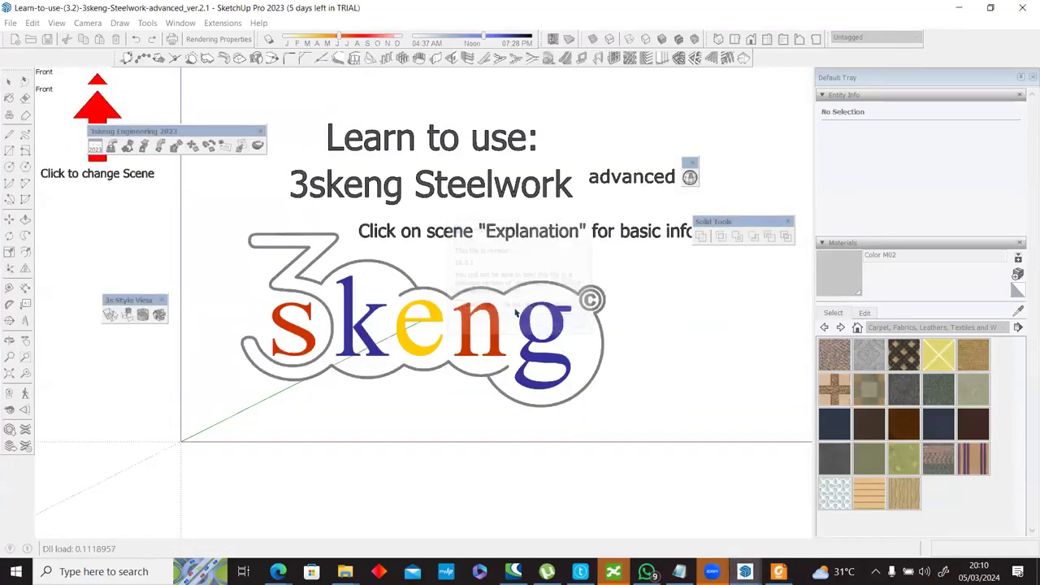
# Step: View the Explanation scene and switch to the 1-Edit Steelwork Assembly scene
pyautogui.click(124, 81)
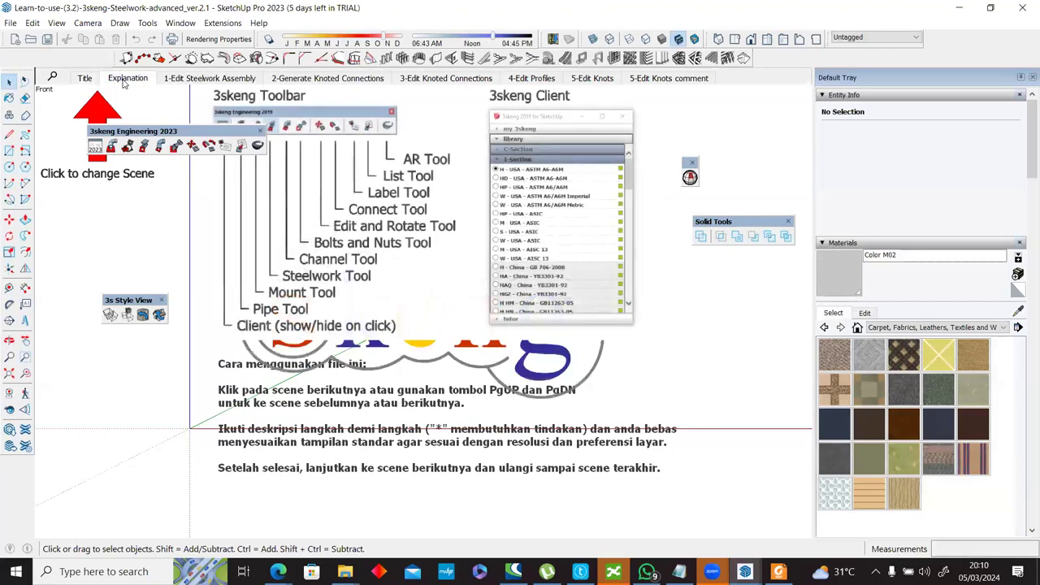
pyautogui.click(187, 78)
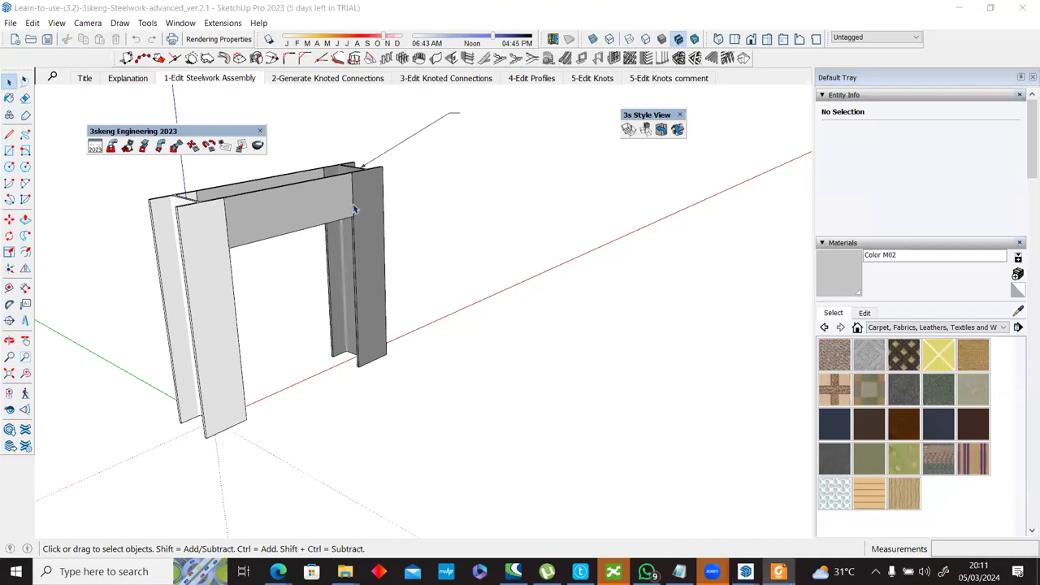
# Step: Select the frame column at the far end of the beam and open its group to inspect it
pyautogui.moveTo(365, 204)
pyautogui.mouseDown(button='middle')
pyautogui.moveTo(365, 309)
pyautogui.moveTo(347, 118)
pyautogui.moveTo(441, 269)
pyautogui.mouseUp(button='middle')
pyautogui.moveTo(173, 254); pyautogui.dragTo(514, 260, button='middle')
pyautogui.scroll(-4, 515, 260)
pyautogui.scroll(2, 515, 260)
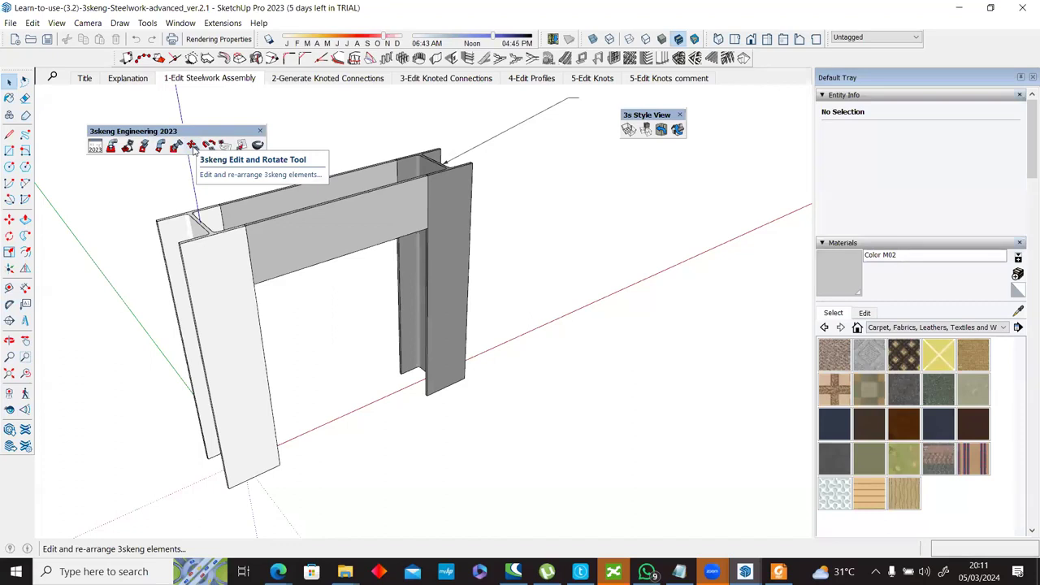
pyautogui.click(449, 217)
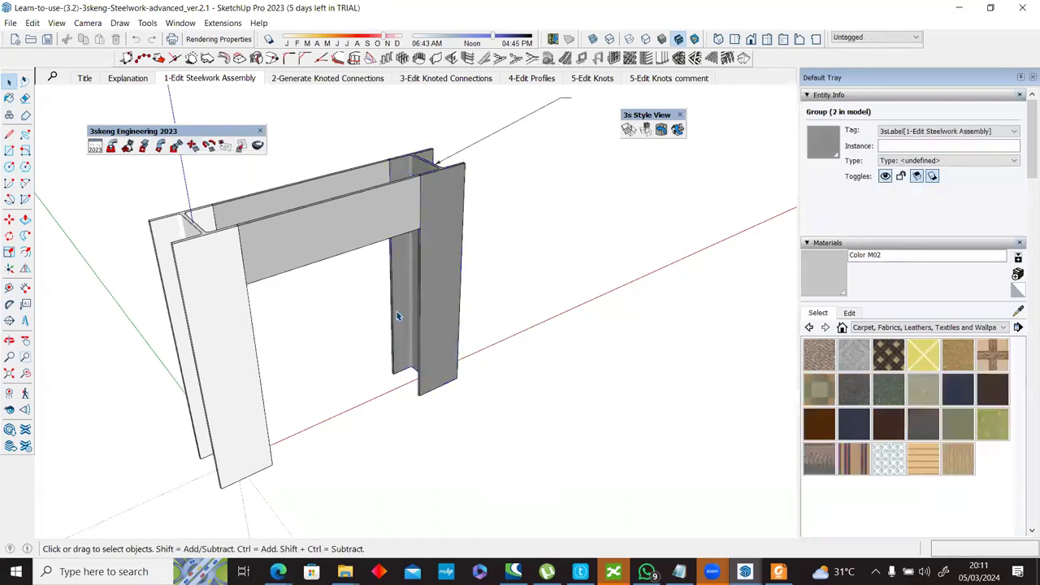
pyautogui.doubleClick(397, 312)
pyautogui.click(439, 242)
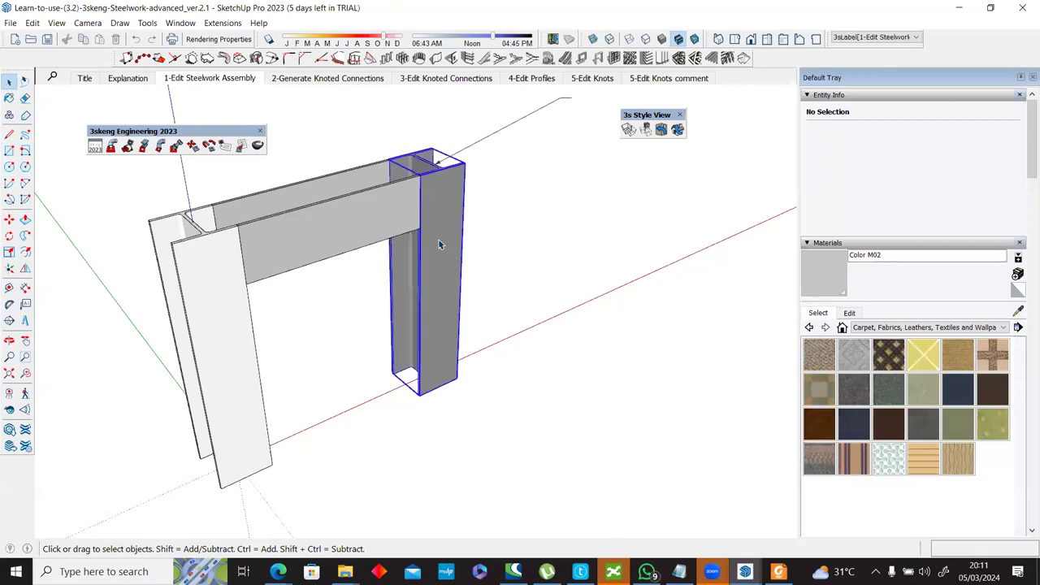
# Step: Leave the column group and toggle the 3sConceptual tag off and on to inspect the frame members' centerlines
pyautogui.moveTo(1026, 134); pyautogui.dragTo(1025, 278)
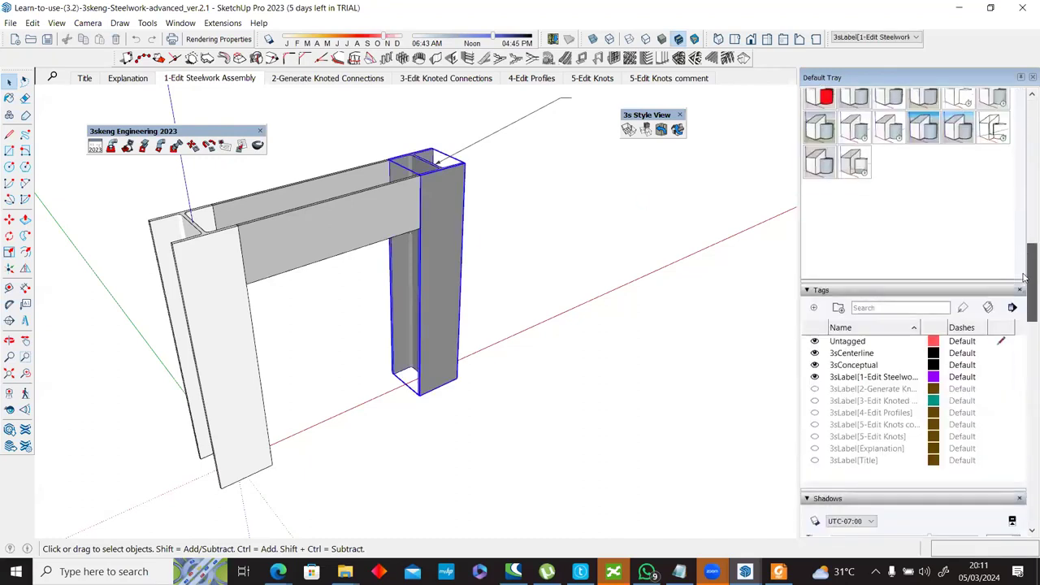
pyautogui.click(815, 365)
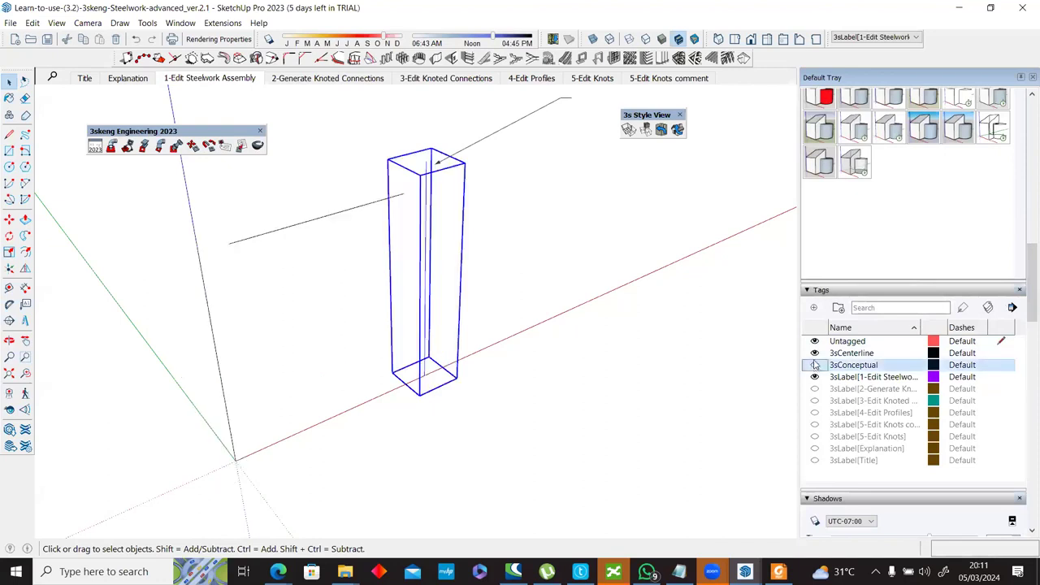
pyautogui.click(815, 365)
pyautogui.click(815, 364)
pyautogui.click(815, 352)
pyautogui.click(559, 280)
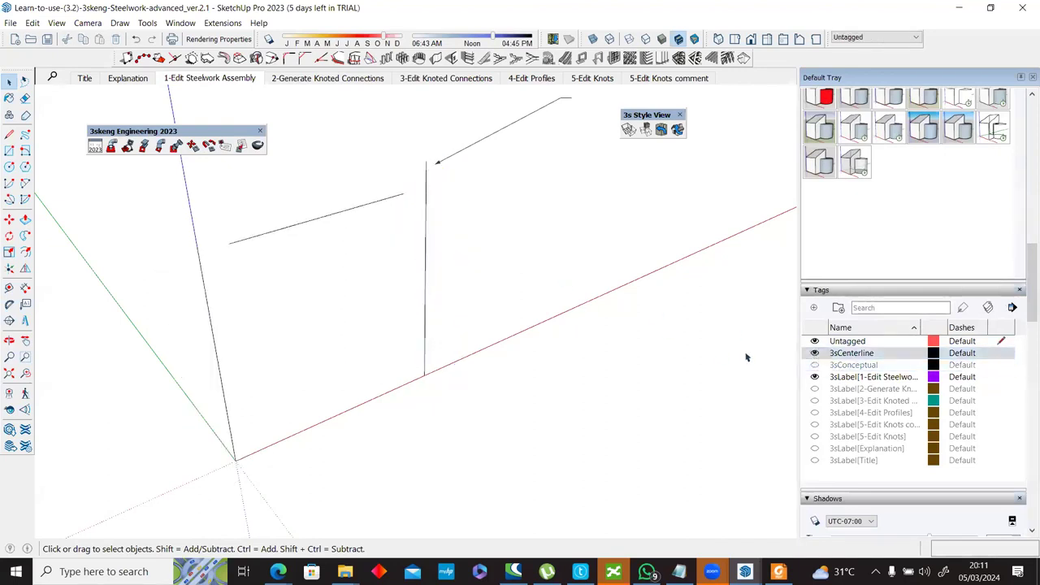
pyautogui.click(815, 365)
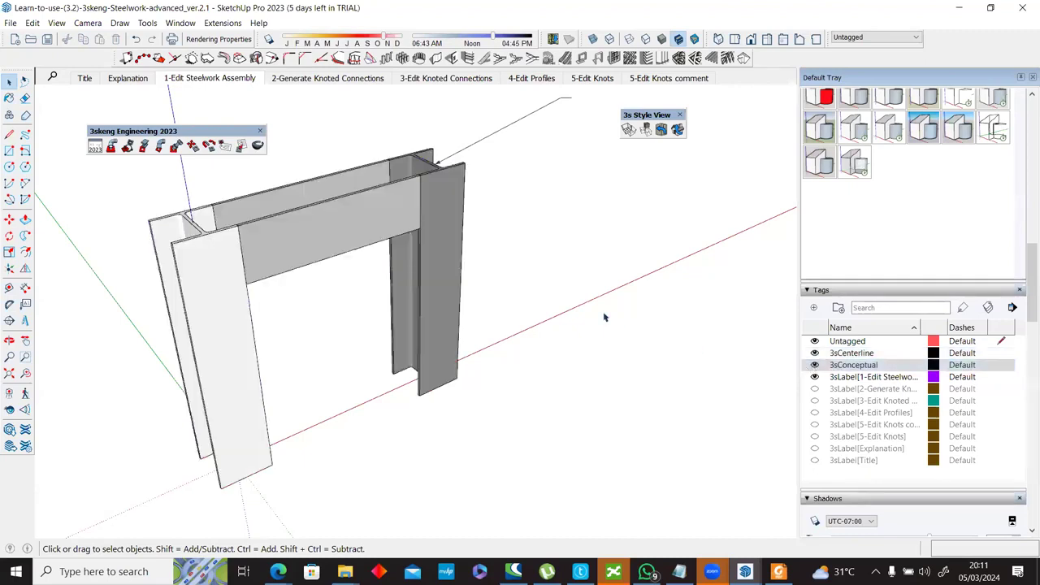
# Step: Try moving the far column away from the beam with the standard Move tool, and undo the move
pyautogui.click(446, 225)
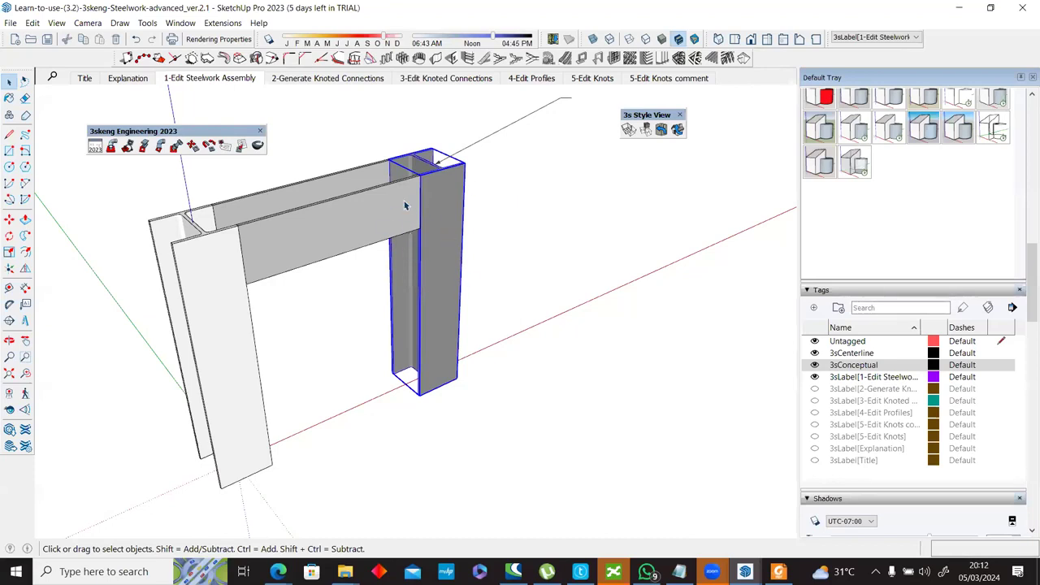
pyautogui.click(9, 224)
pyautogui.moveTo(438, 269); pyautogui.dragTo(450, 290, button='middle')
pyautogui.click(451, 290)
pyautogui.click(582, 225)
pyautogui.hotkey('ctrl', 'z')
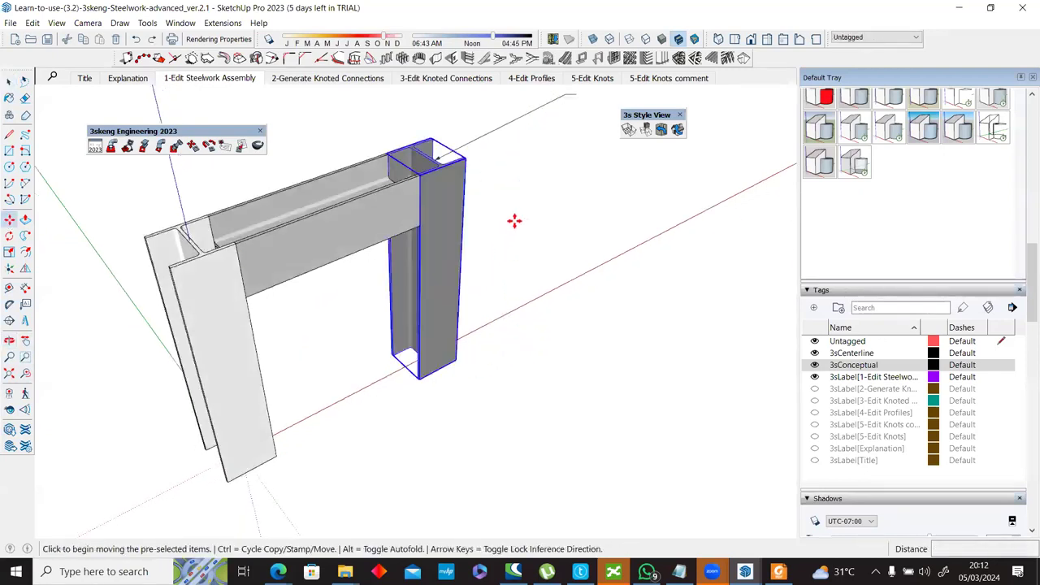
# Step: Try to rotate the far column about its vertical axis with the standard Rotate tool
pyautogui.click(10, 235)
pyautogui.moveTo(442, 196); pyautogui.dragTo(428, 167, button='middle')
pyautogui.scroll(4, 458, 260)
pyautogui.press('m')
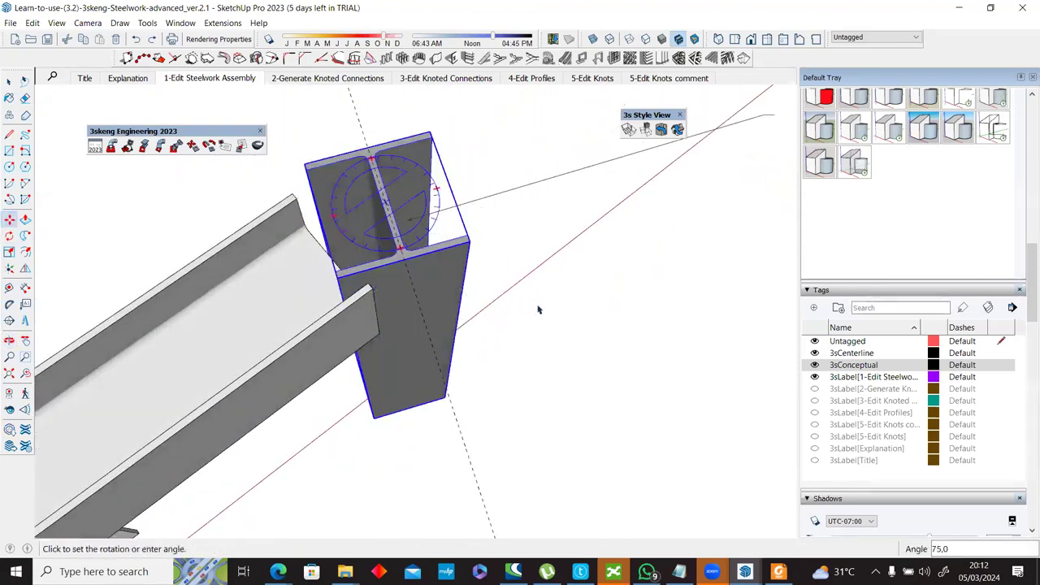
pyautogui.moveTo(511, 383); pyautogui.dragTo(329, 272, button='middle')
pyautogui.press('space')
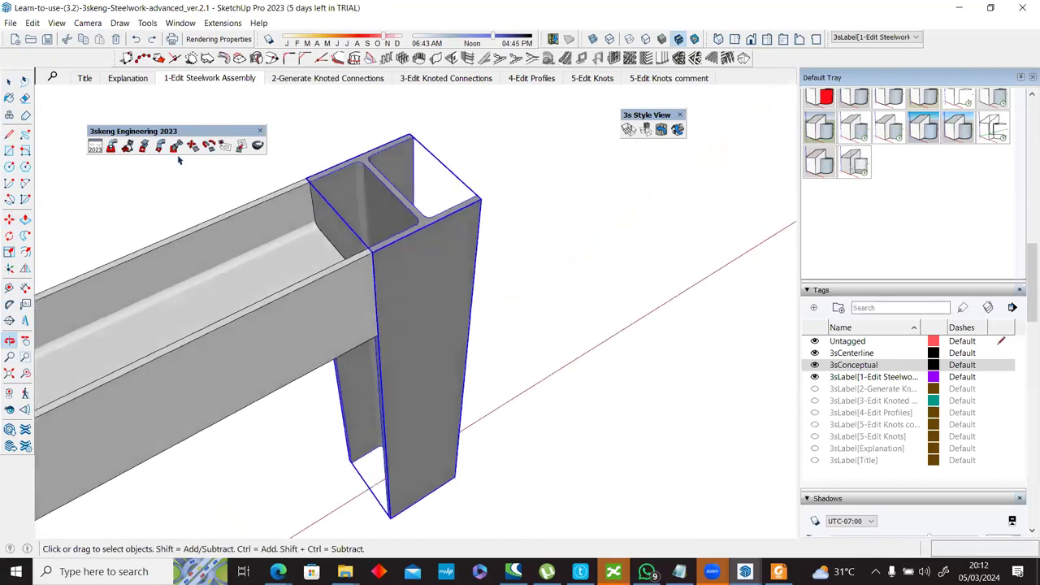
# Step: Start the 3skeng Edit and Rotate Tool and move its parameter dialog clear of the frame
pyautogui.scroll(-5, 191, 148)
pyautogui.scroll(1, 191, 148)
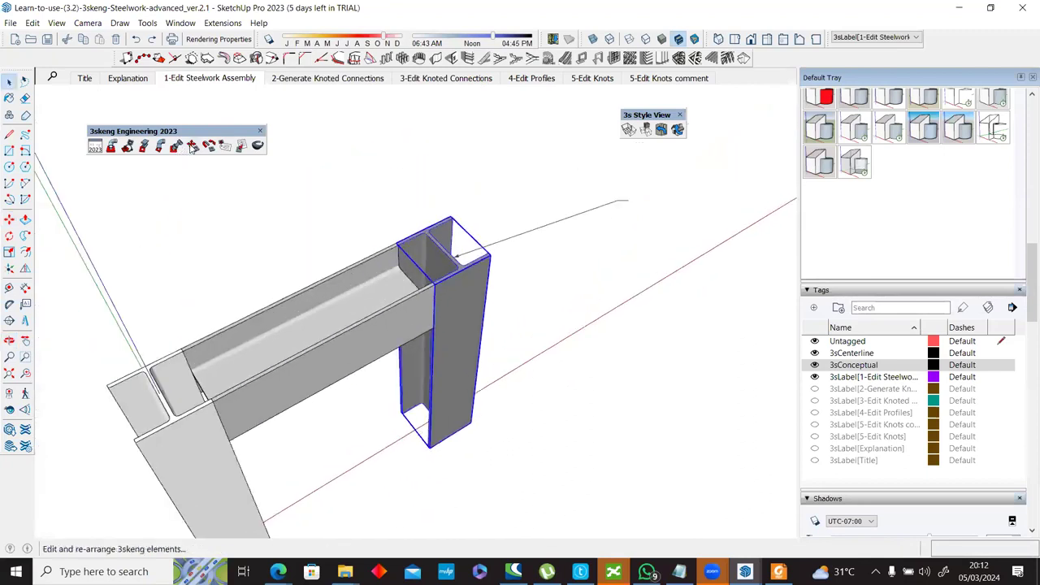
pyautogui.click(191, 146)
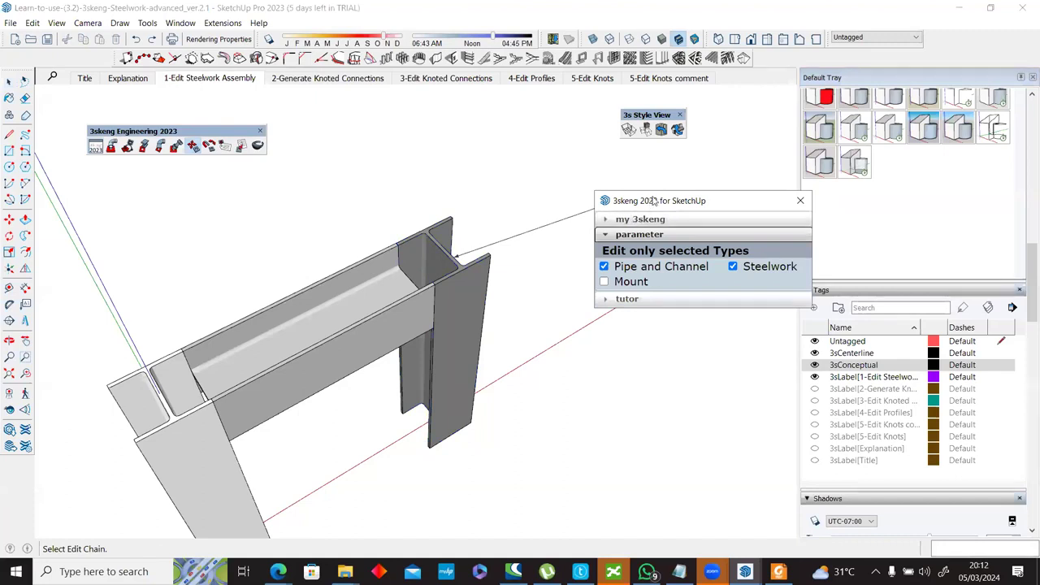
pyautogui.moveTo(650, 204); pyautogui.dragTo(673, 229)
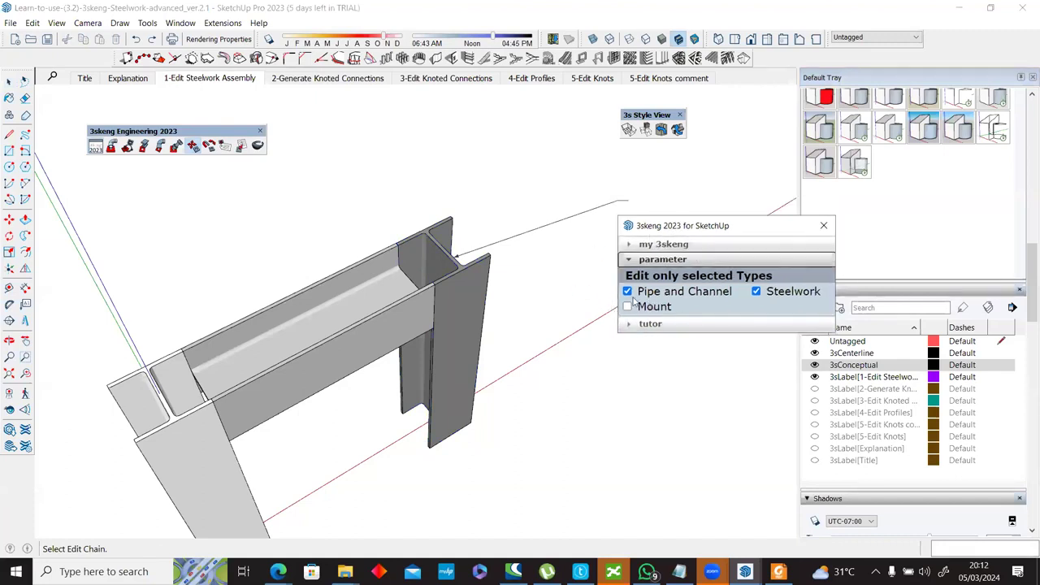
pyautogui.moveTo(381, 395); pyautogui.dragTo(512, 296, button='middle')
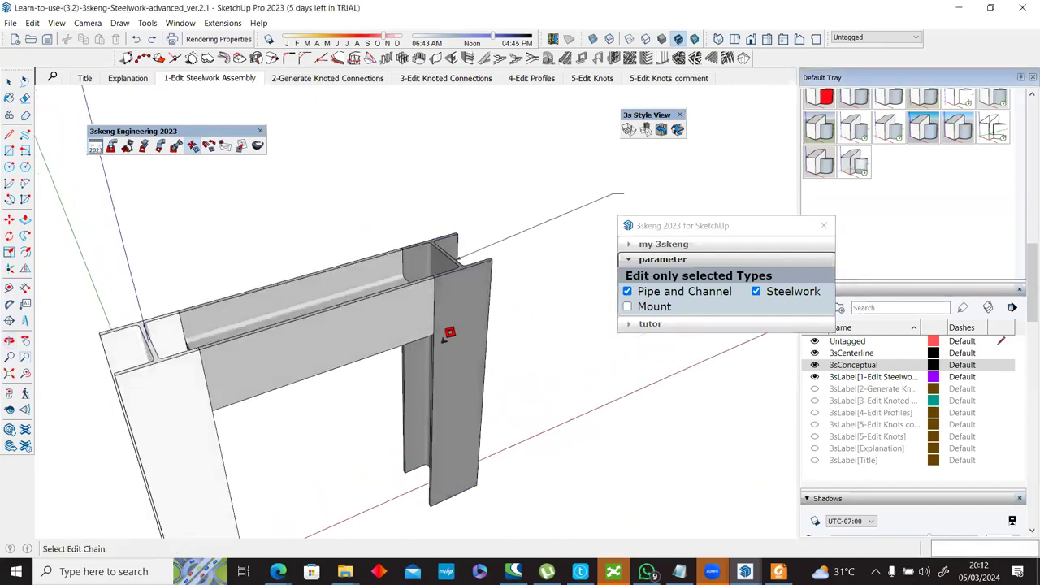
pyautogui.scroll(-4, 448, 335)
pyautogui.scroll(2, 551, 302)
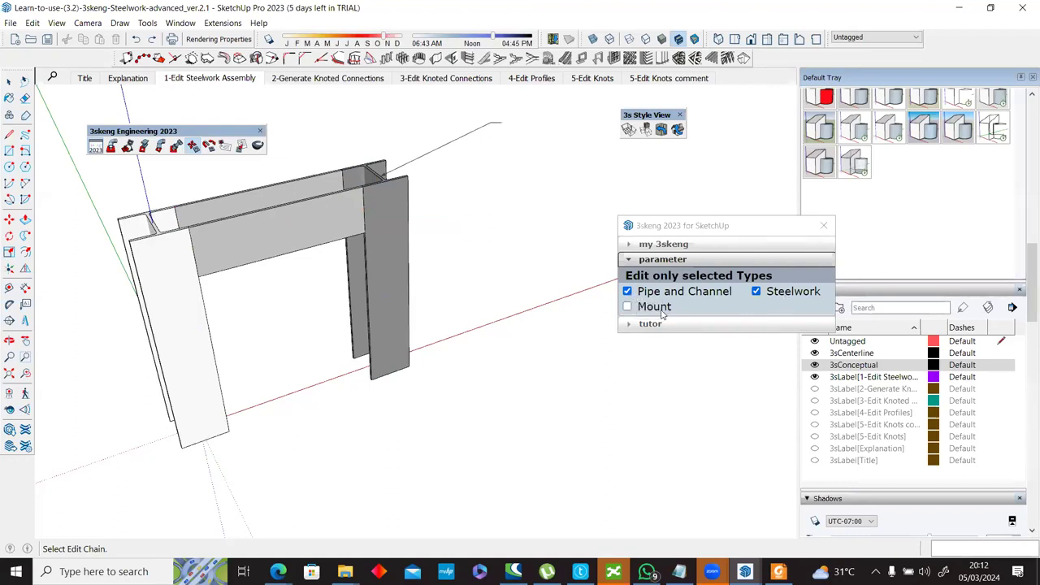
# Step: Exclude Steelwork from the editable types and try to reposition a member of the frame
pyautogui.click(381, 240)
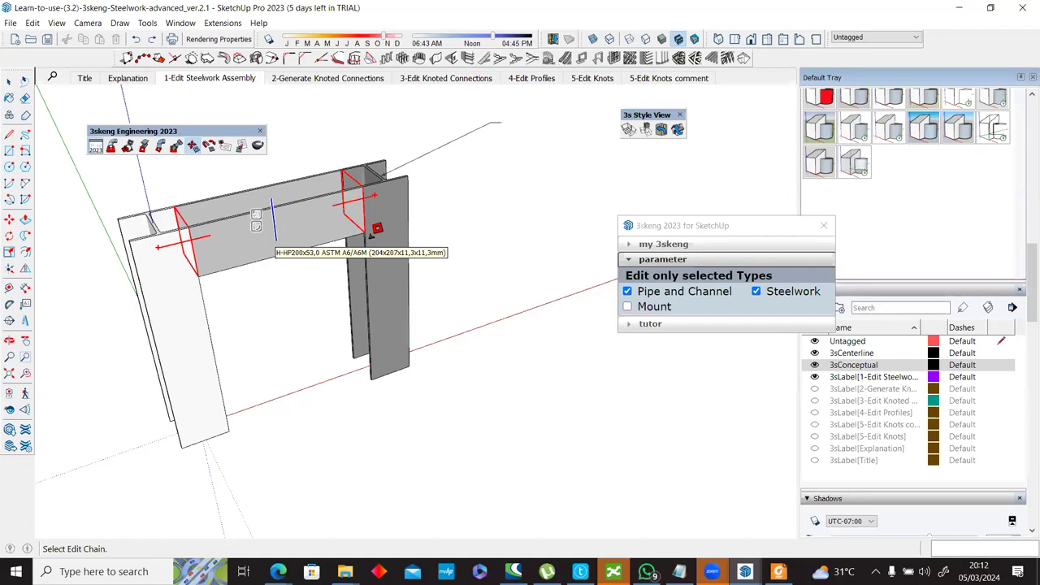
pyautogui.click(374, 234)
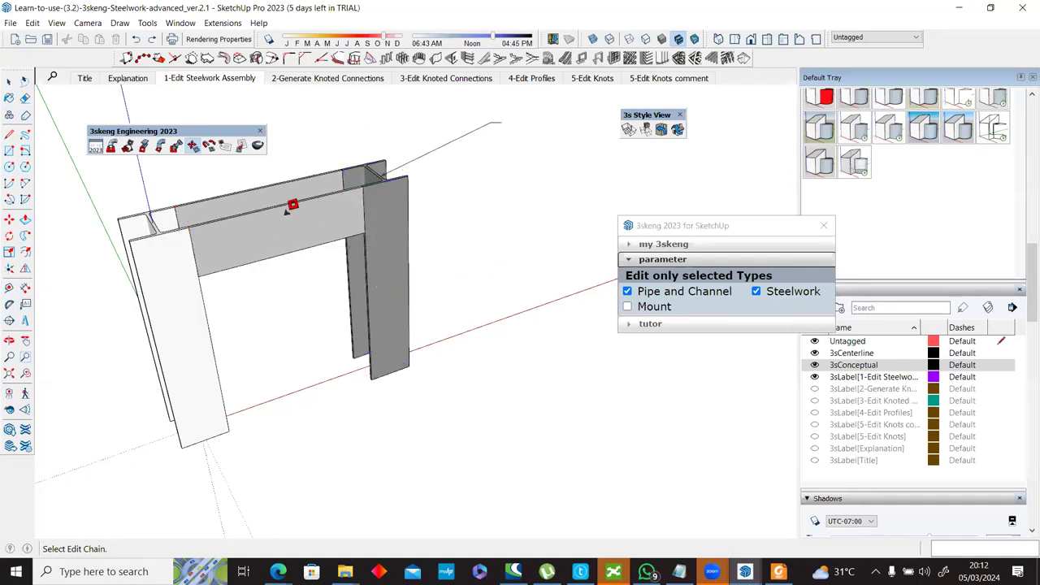
pyautogui.click(756, 292)
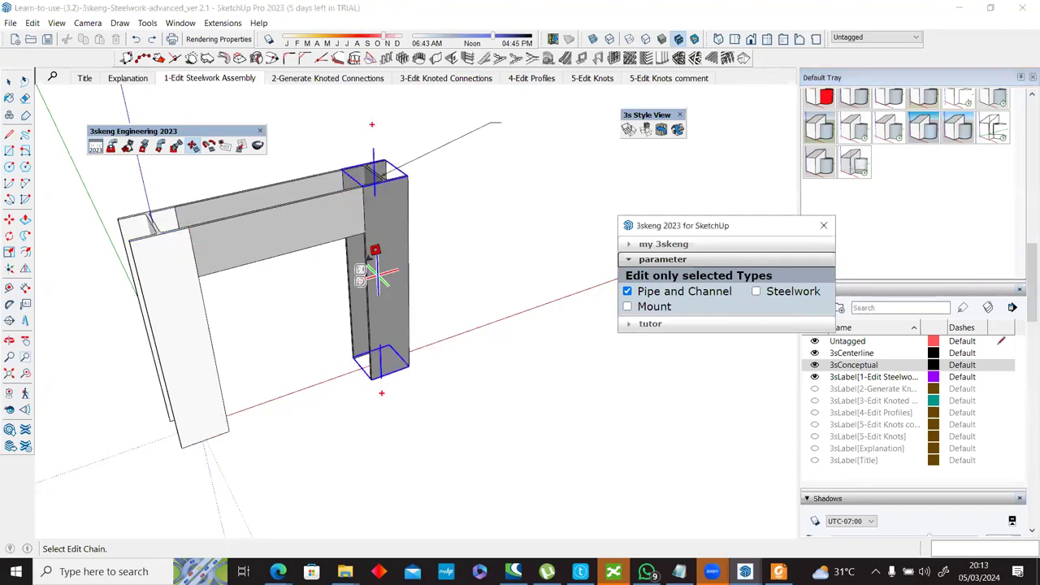
pyautogui.click(378, 256)
pyautogui.click(435, 315)
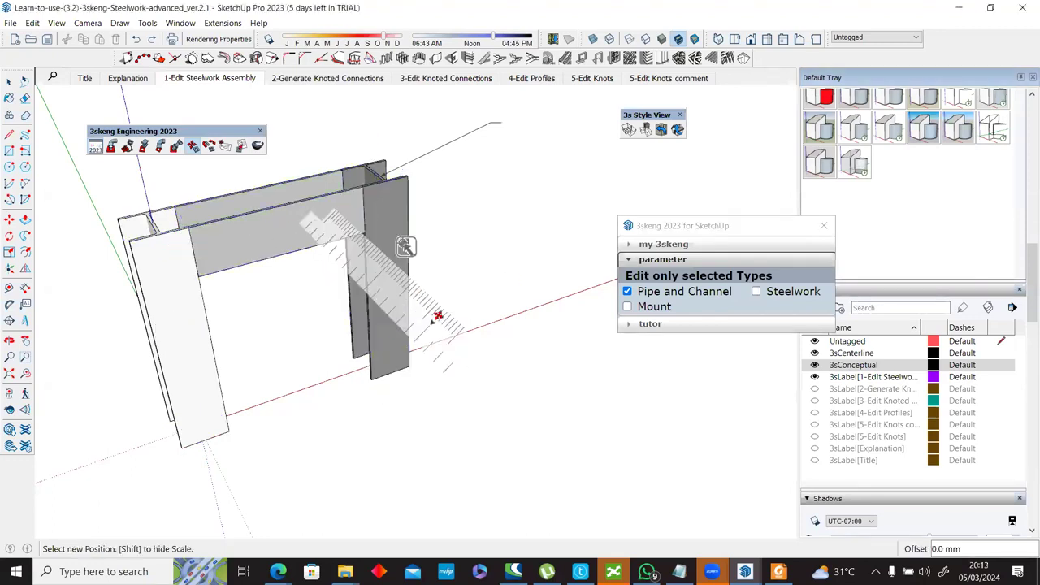
pyautogui.press('Escape')
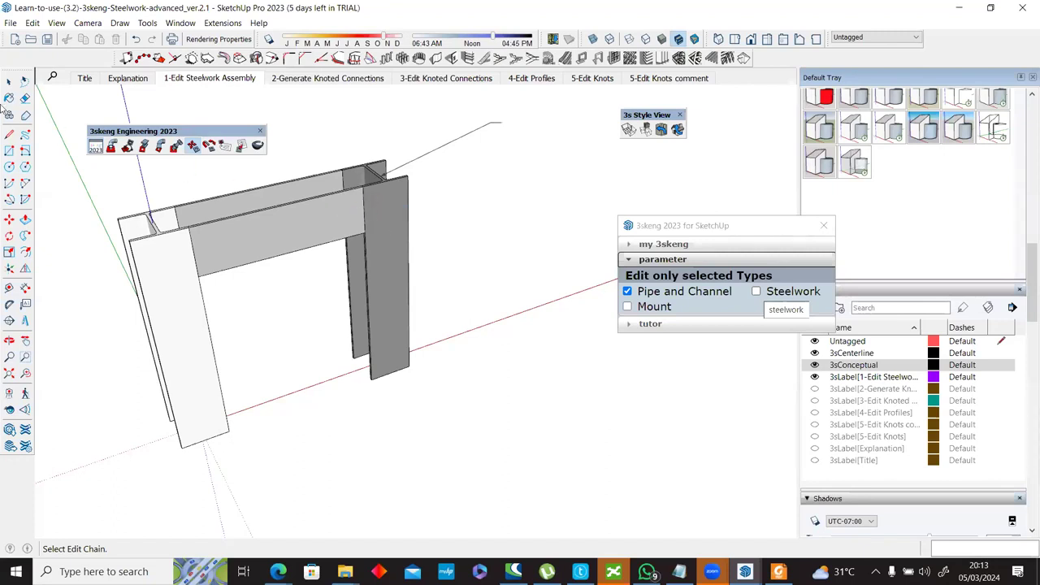
# Step: Try to reposition the horizontal beam between the two columns with the Steelwork type still excluded
pyautogui.scroll(-3, 393, 230)
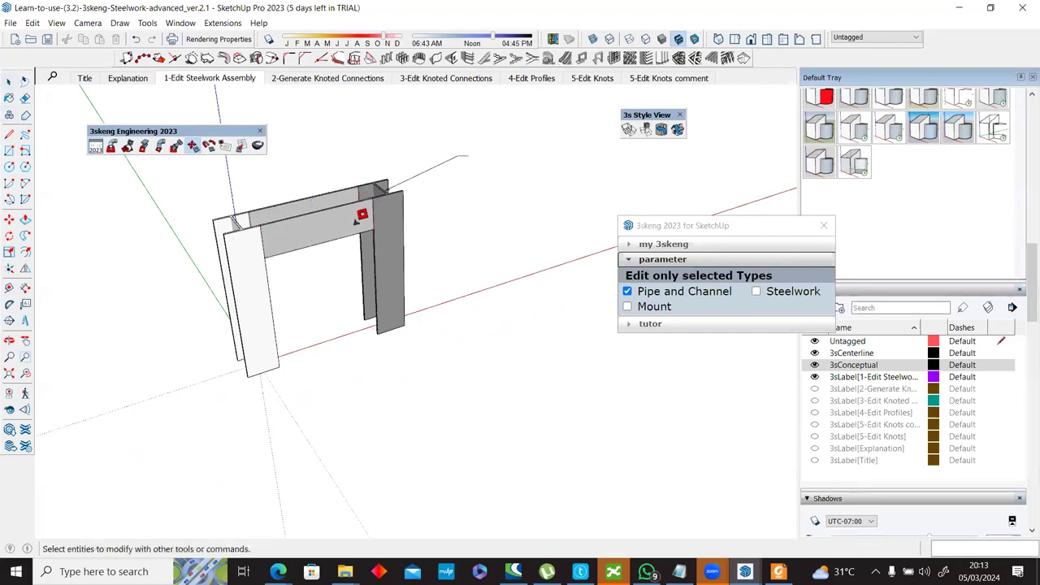
pyautogui.click(319, 206)
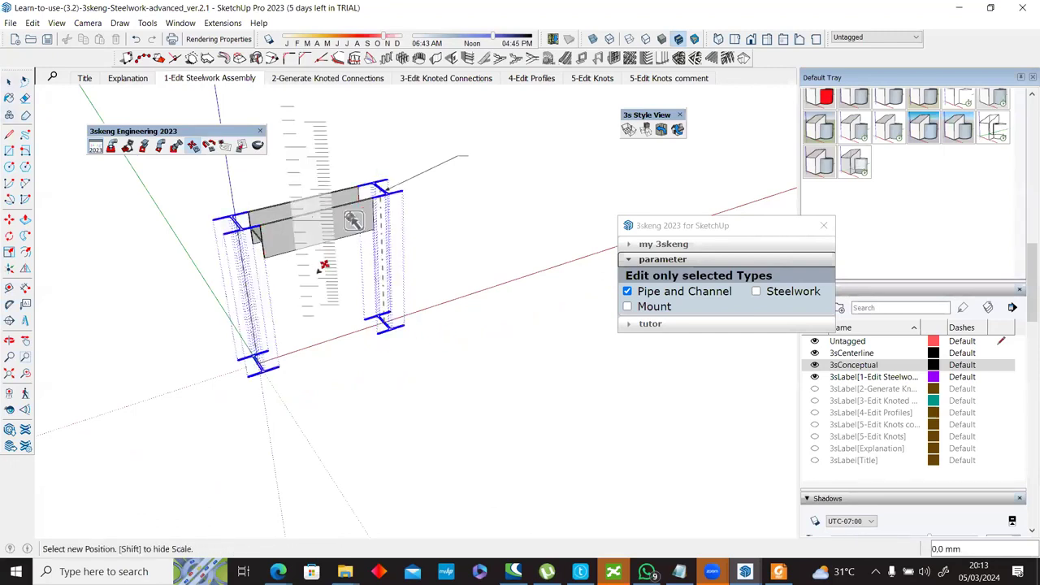
pyautogui.click(319, 207)
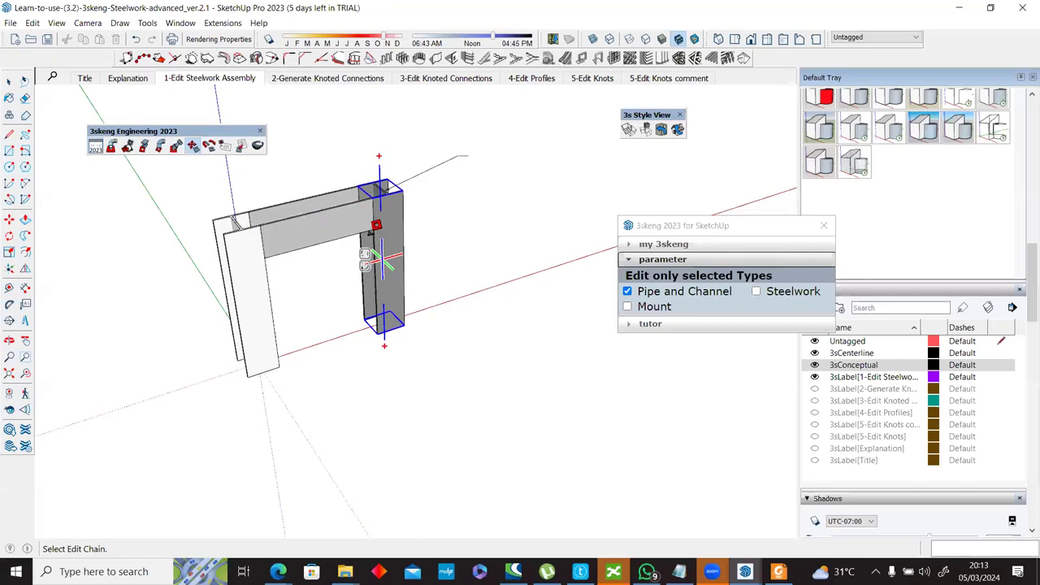
pyautogui.scroll(3, 281, 201)
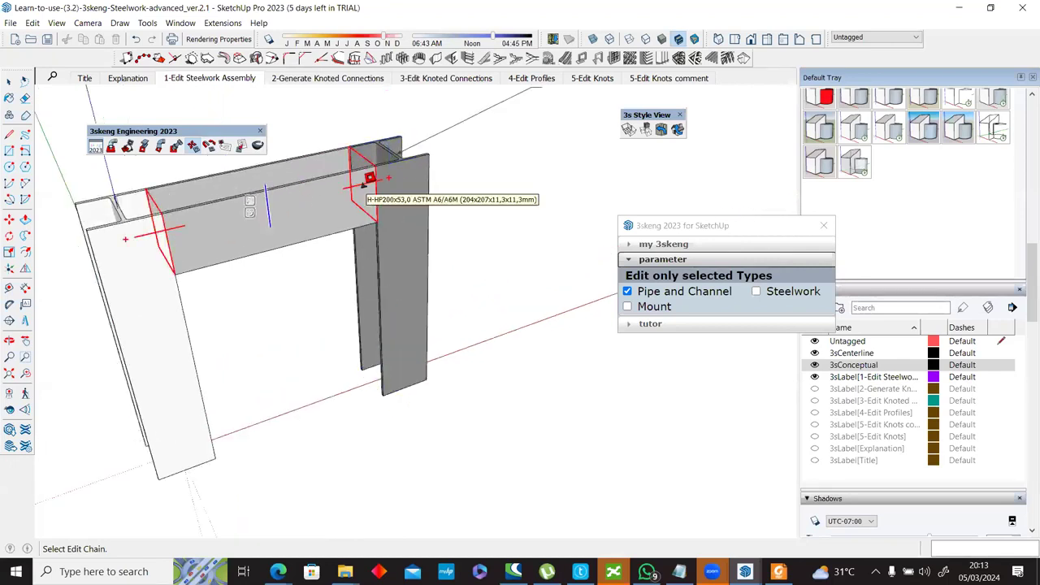
pyautogui.scroll(-3, 312, 254)
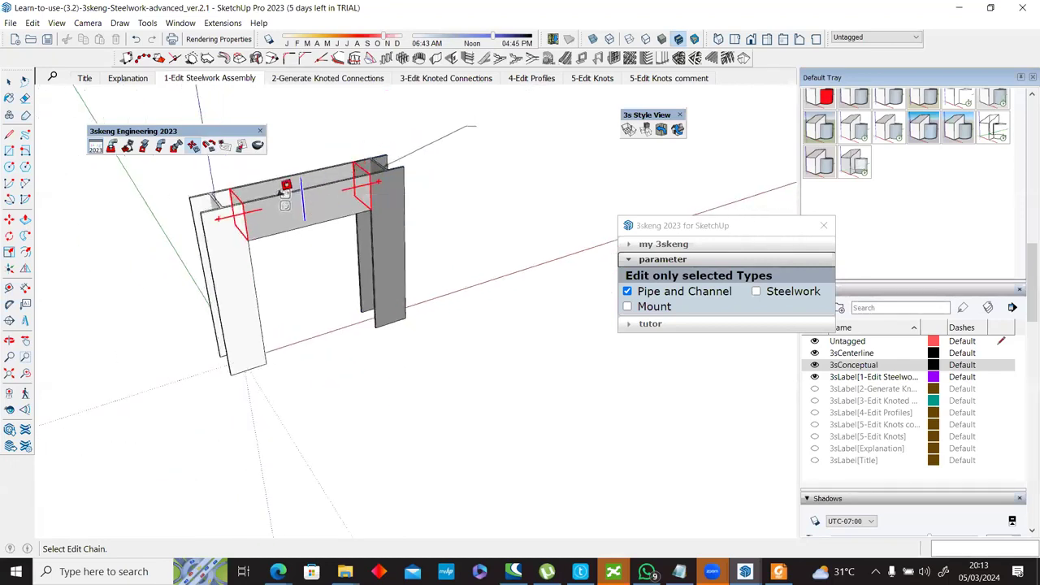
# Step: Extend the horizontal beam's end past the far column to a length of 1200 mm
pyautogui.moveTo(355, 184); pyautogui.dragTo(394, 187, button='middle')
pyautogui.click(394, 186)
pyautogui.click(389, 191)
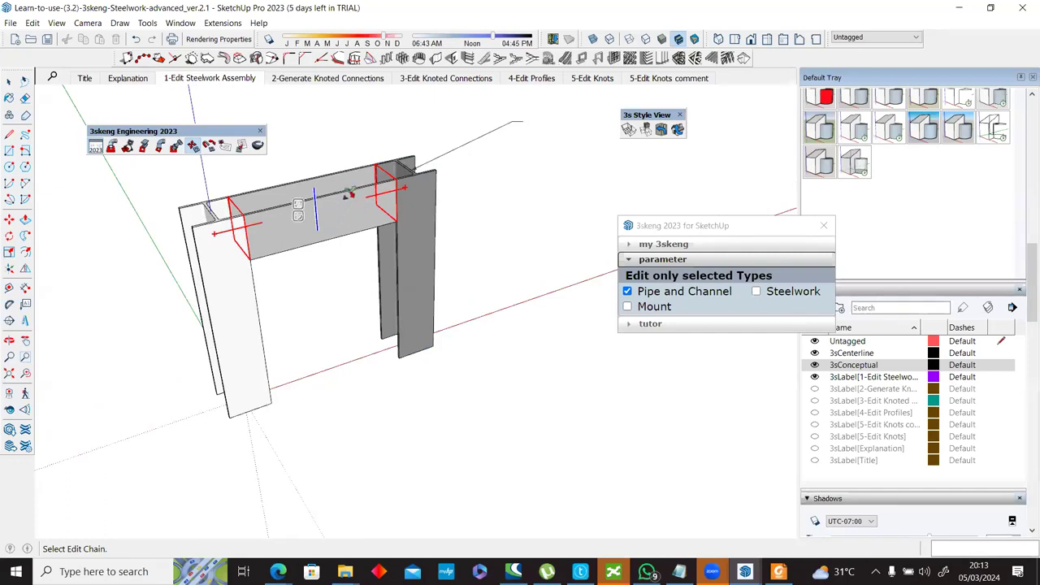
pyautogui.click(379, 189)
pyautogui.click(380, 192)
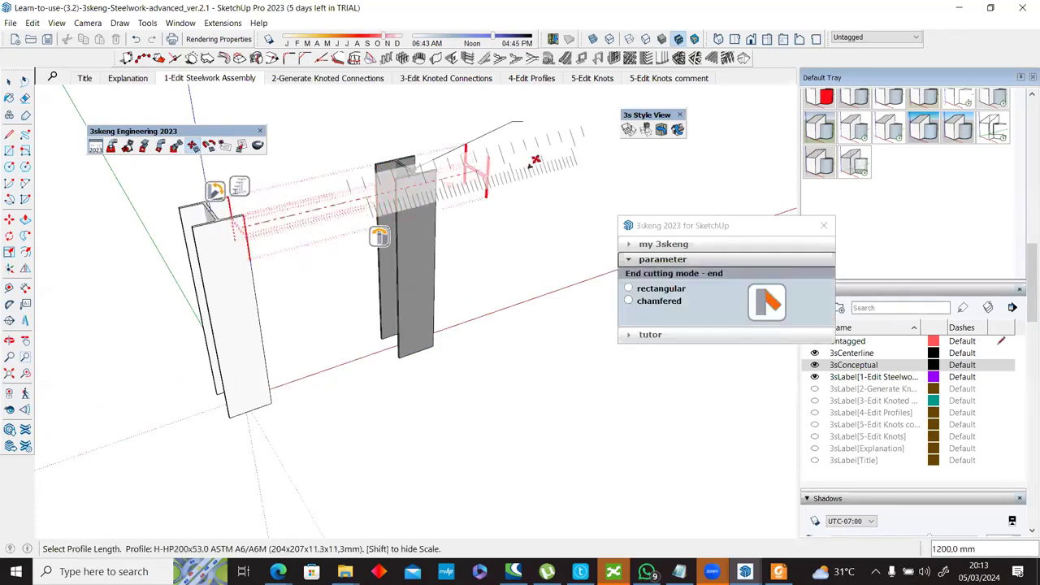
pyautogui.click(534, 161)
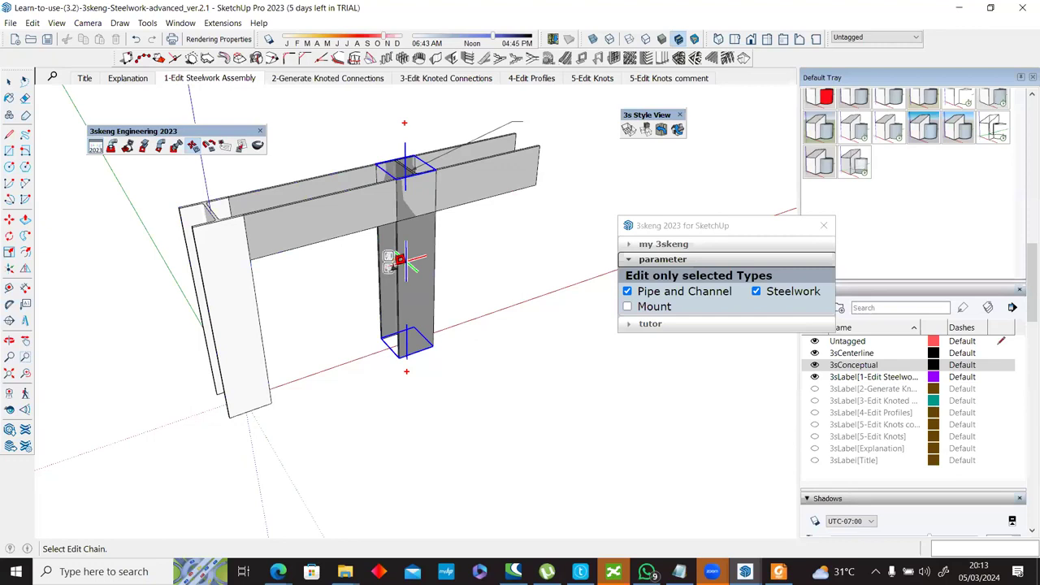
# Step: Undo the extension of the horizontal beam
pyautogui.hotkey('ctrl', 'z')
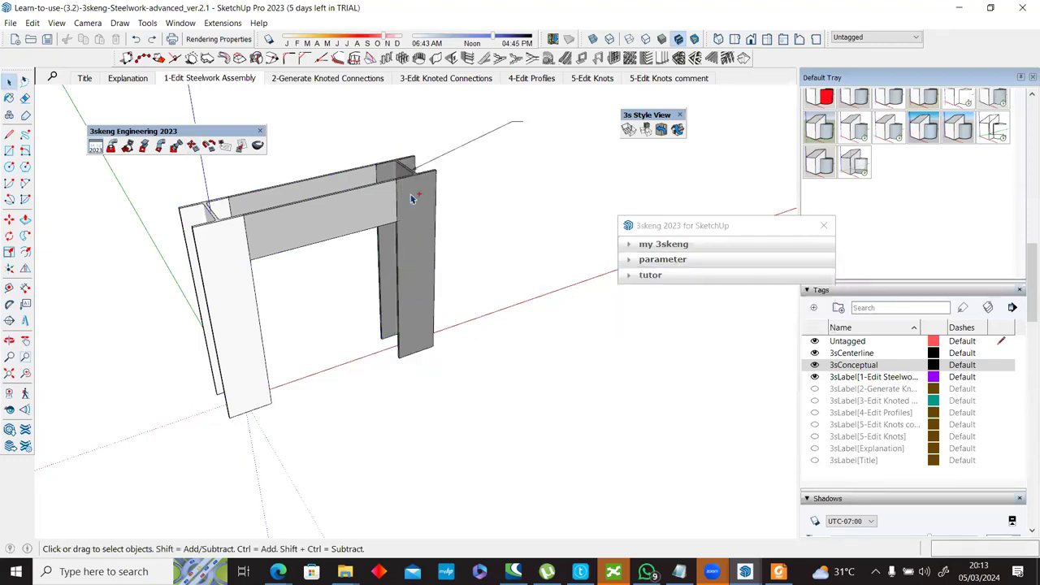
pyautogui.hotkey('ctrl', 'z')
pyautogui.hotkey('ctrl', 'z')
pyautogui.hotkey('ctrl', 'z')
pyautogui.hotkey('ctrl', 'z')
pyautogui.hotkey('ctrl', 'z')
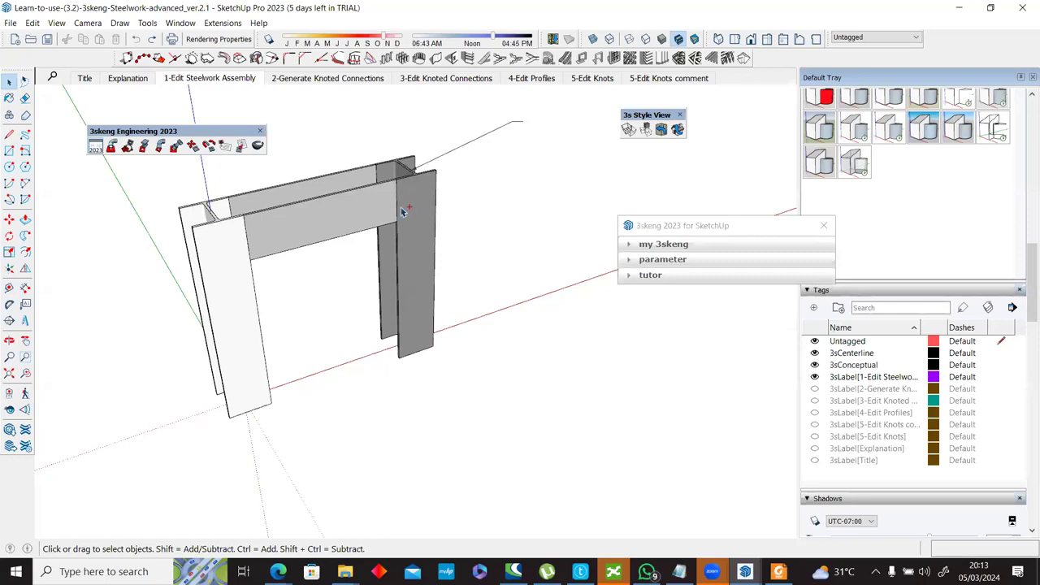
# Step: Restart the 3skeng Edit and Rotate Tool and extend the horizontal beam's end a short way past the far column
pyautogui.click(193, 147)
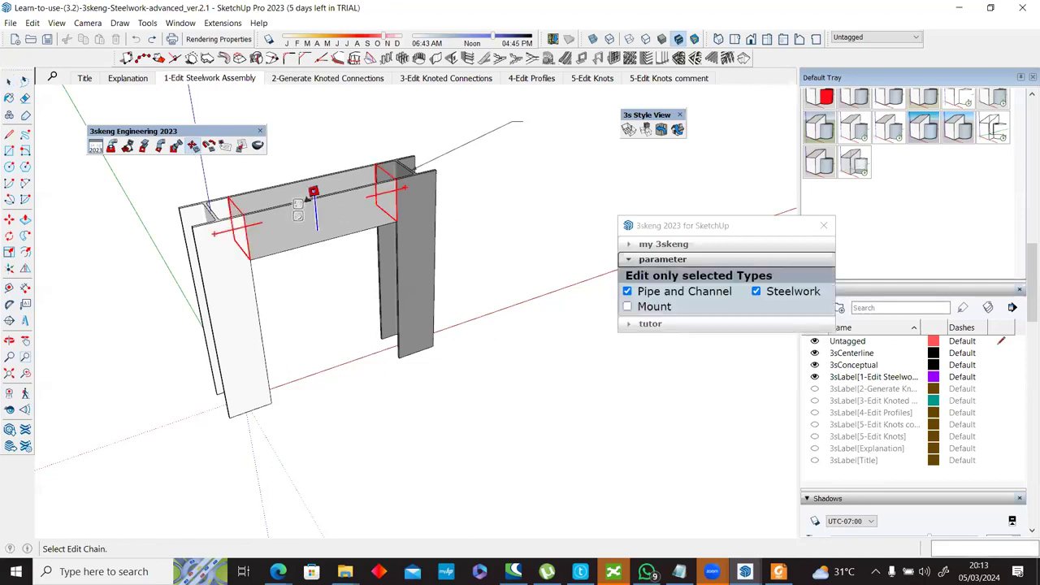
pyautogui.click(325, 203)
pyautogui.click(387, 190)
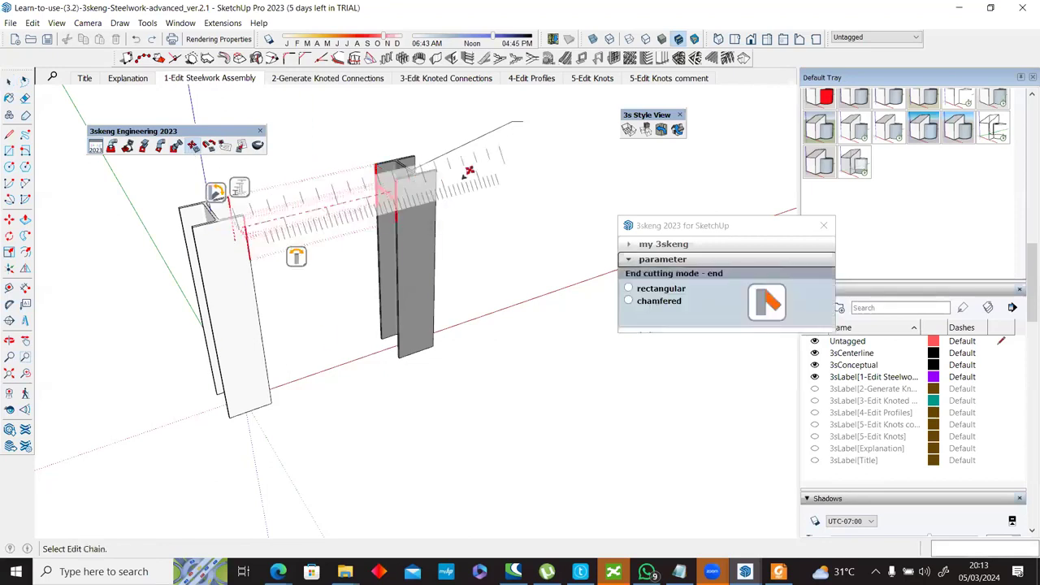
pyautogui.click(479, 168)
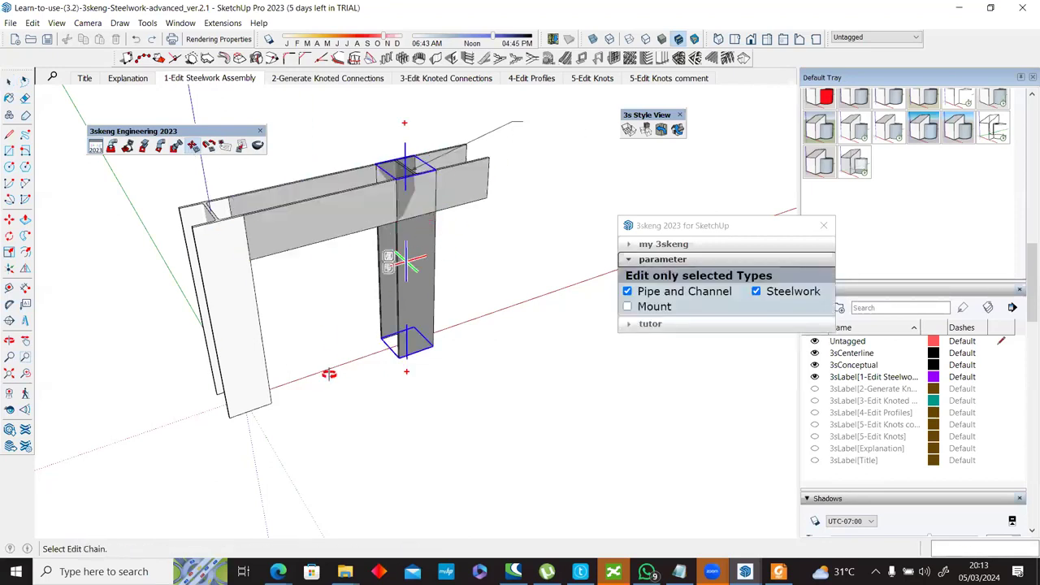
pyautogui.moveTo(431, 221); pyautogui.dragTo(393, 185, button='middle')
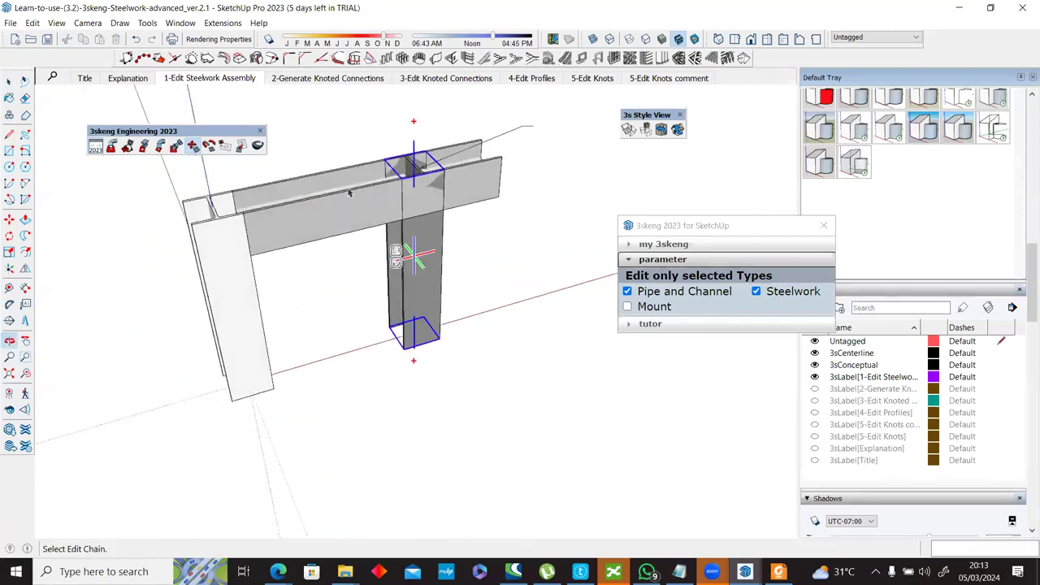
# Step: Undo the beam extension and move the far column outward along the red axis with the Edit and Rotate Tool
pyautogui.hotkey('ctrl', 'z')
pyautogui.click(193, 149)
pyautogui.scroll(2, 375, 185)
pyautogui.click(460, 208)
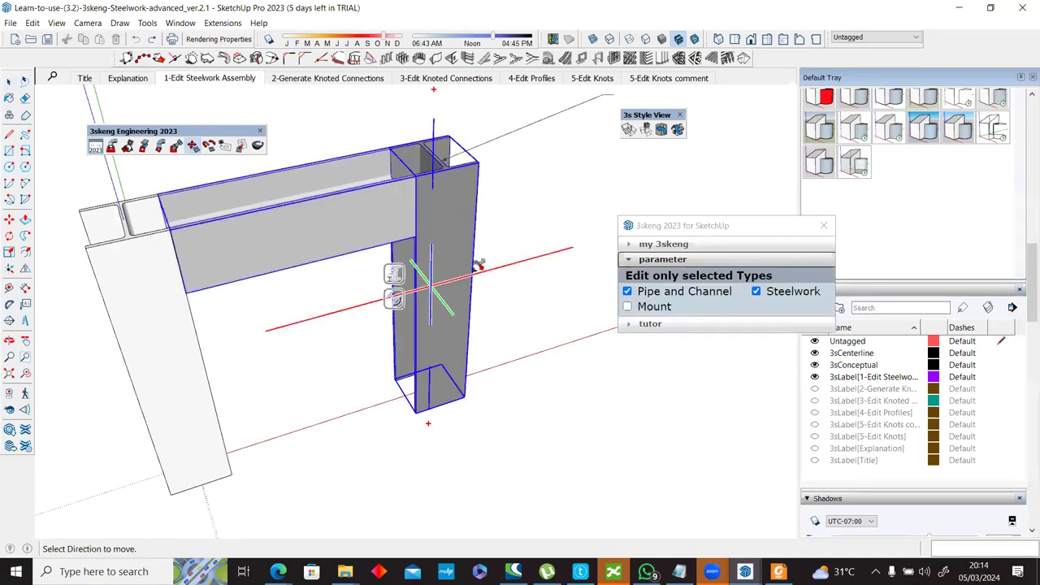
pyautogui.click(500, 259)
pyautogui.click(403, 277)
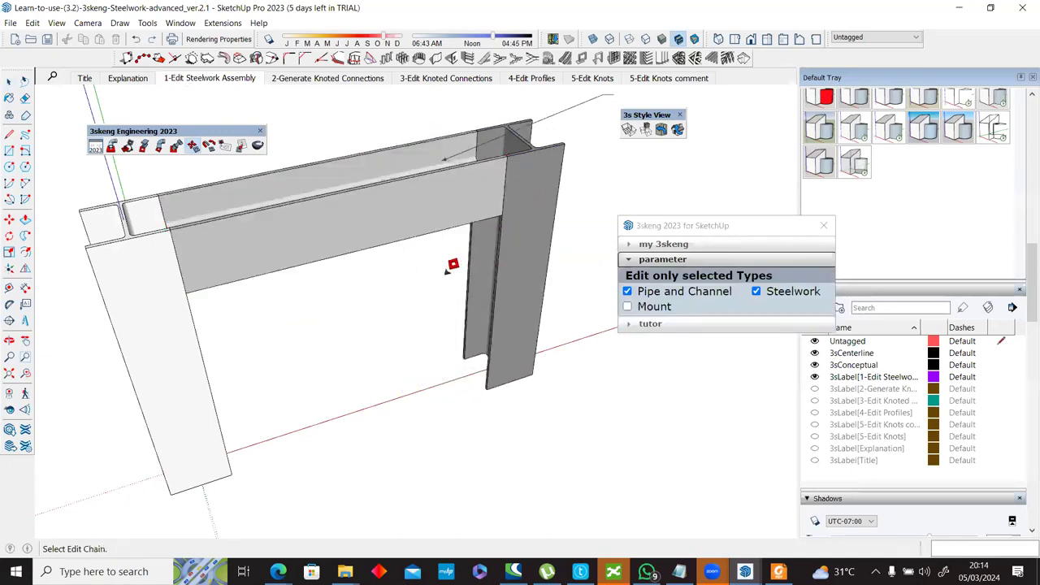
# Step: Try changing the far column's length from its lower end, and undo both this edit and the column's outward move
pyautogui.scroll(-3, 449, 273)
pyautogui.click(455, 266)
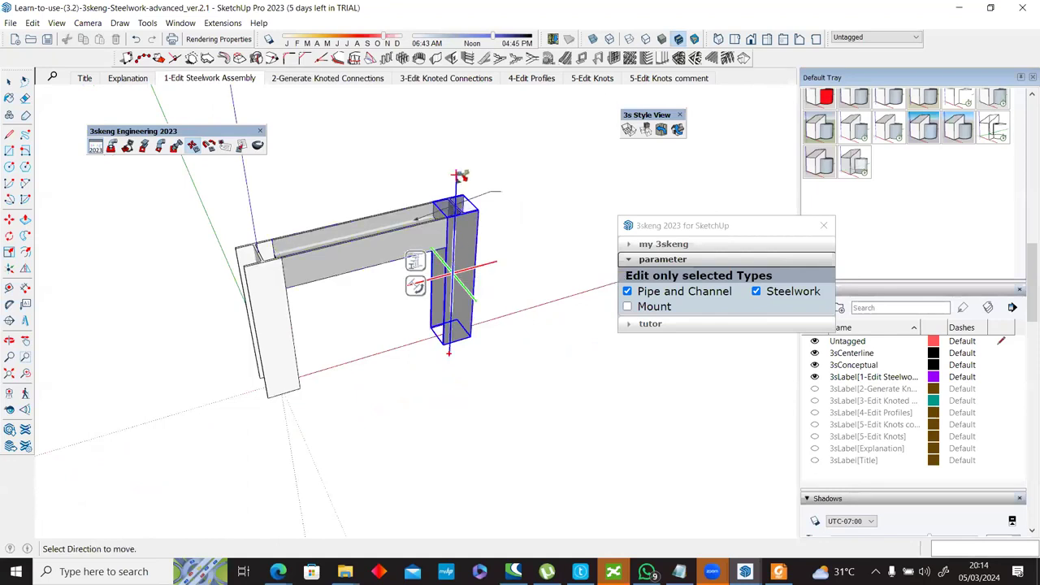
pyautogui.click(450, 329)
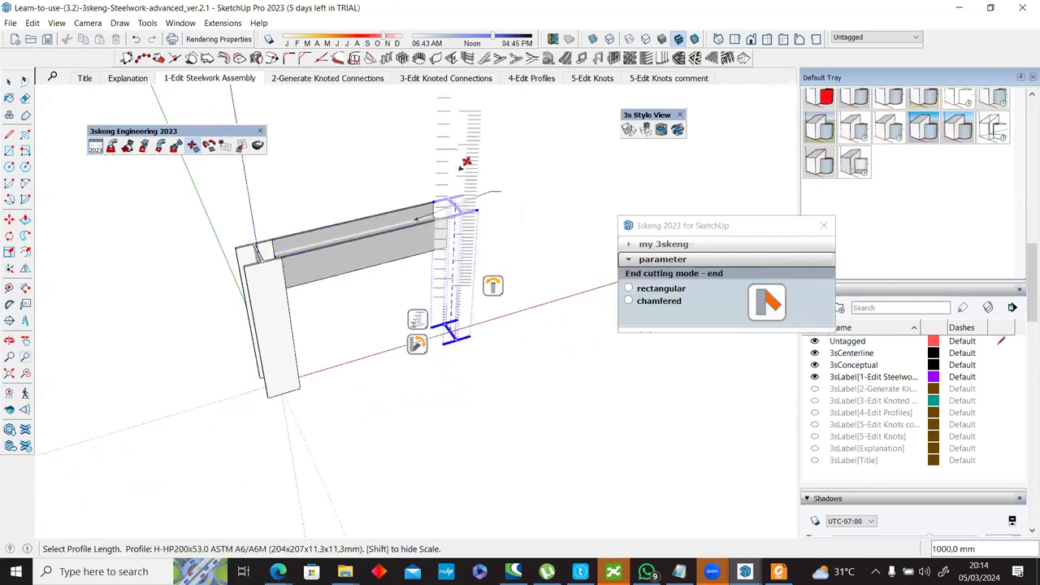
pyautogui.click(475, 253)
pyautogui.hotkey('ctrl', 'z')
pyautogui.hotkey('ctrl', 'z')
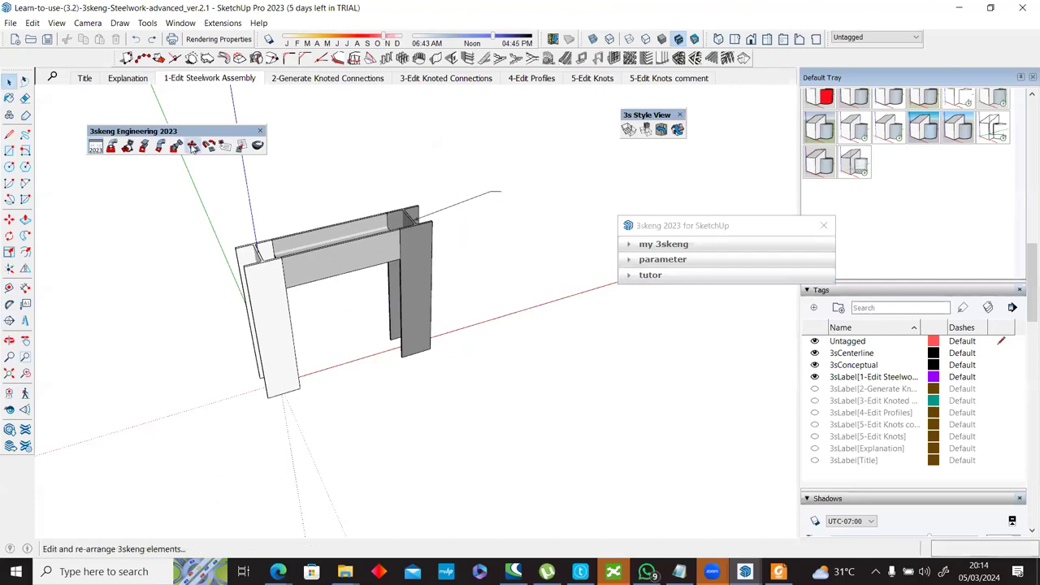
# Step: Restart the Edit and Rotate Tool and try to edit the horizontal beam from its end at the near column
pyautogui.click(193, 147)
pyautogui.scroll(2, 409, 303)
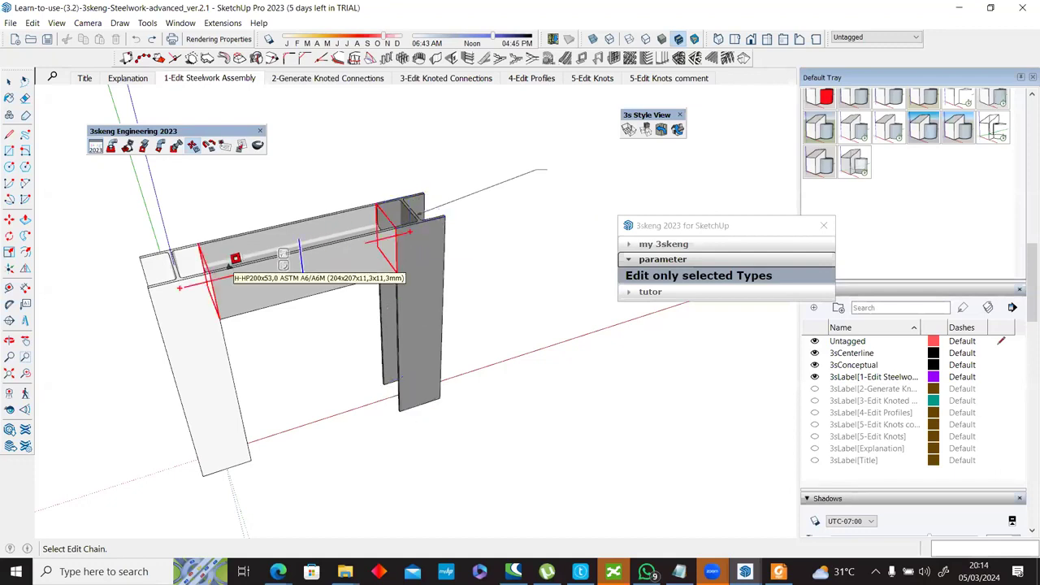
pyautogui.click(203, 275)
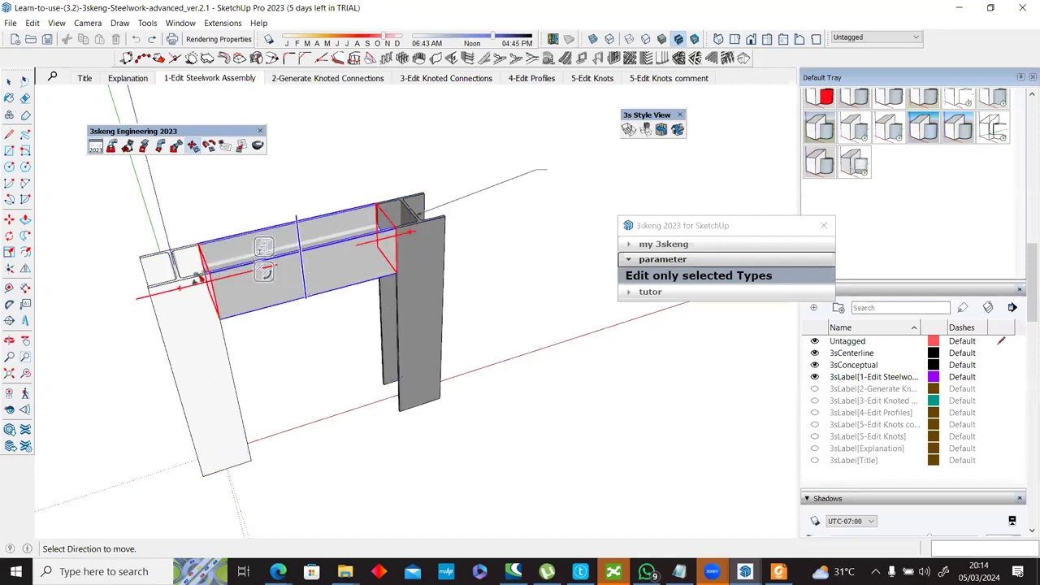
pyautogui.click(198, 278)
pyautogui.click(408, 271)
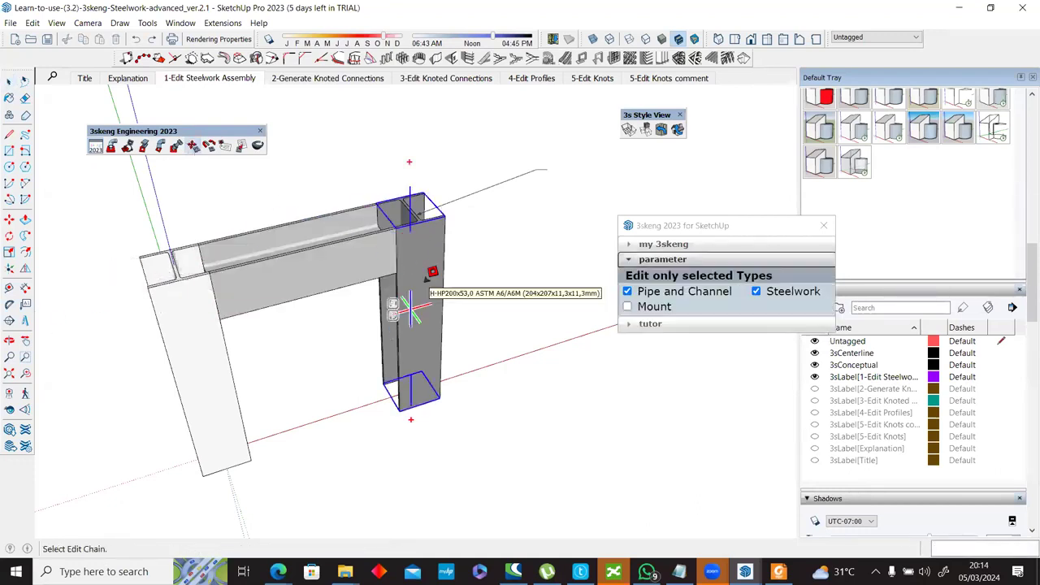
# Step: Try to rotate the far column about its upper end, swinging its base away from vertical
pyautogui.click(412, 409)
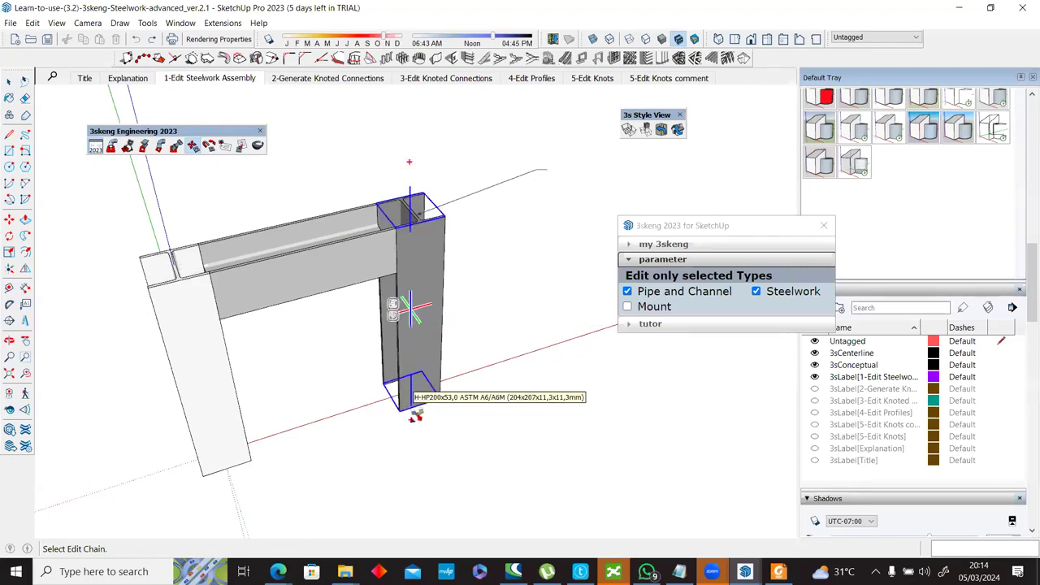
pyautogui.click(412, 412)
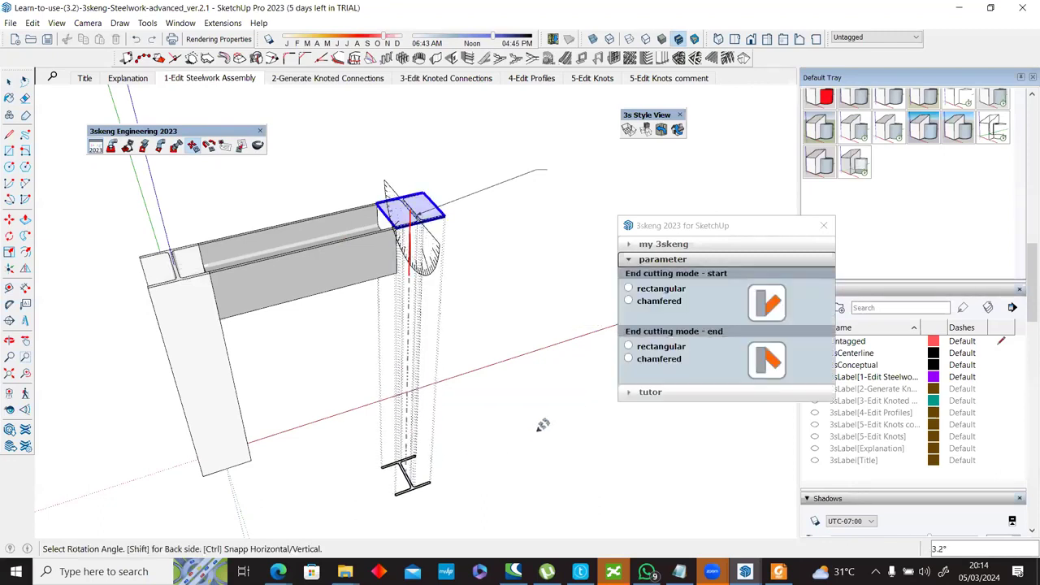
pyautogui.scroll(-3, 517, 414)
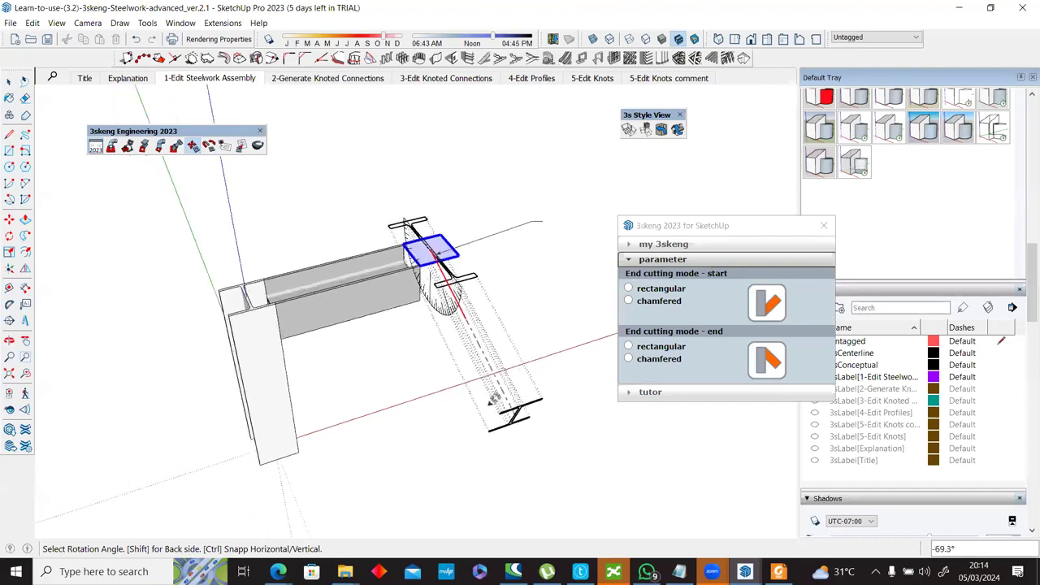
pyautogui.moveTo(396, 398); pyautogui.dragTo(197, 318, button='middle')
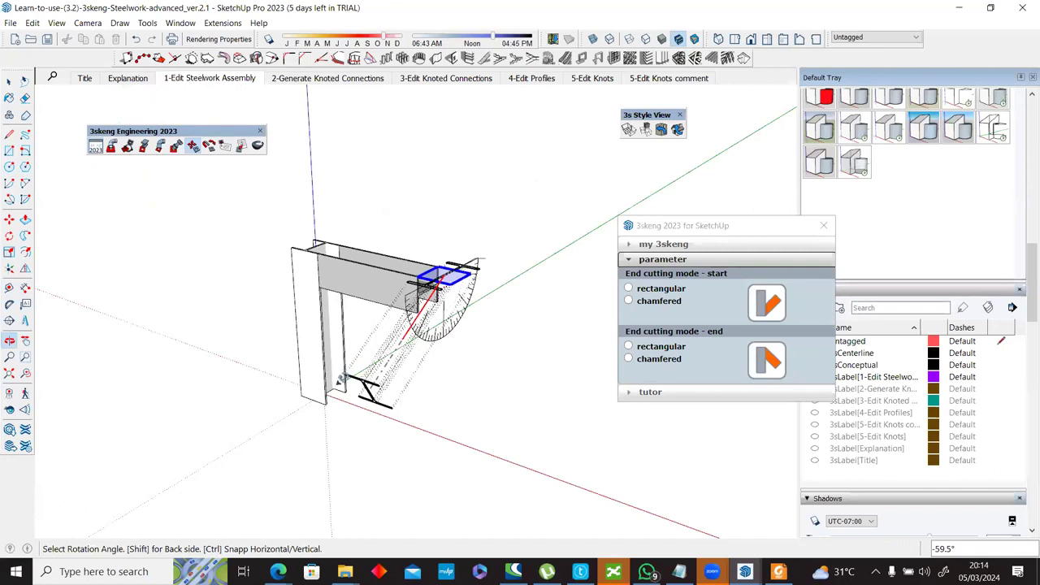
pyautogui.click(392, 378)
pyautogui.moveTo(393, 378); pyautogui.dragTo(425, 282, button='middle')
pyautogui.moveTo(358, 318); pyautogui.dragTo(429, 299, button='middle')
# Step: Try to rotate the horizontal beam about its near-column end, angling it down toward the far column's base
pyautogui.click(399, 303)
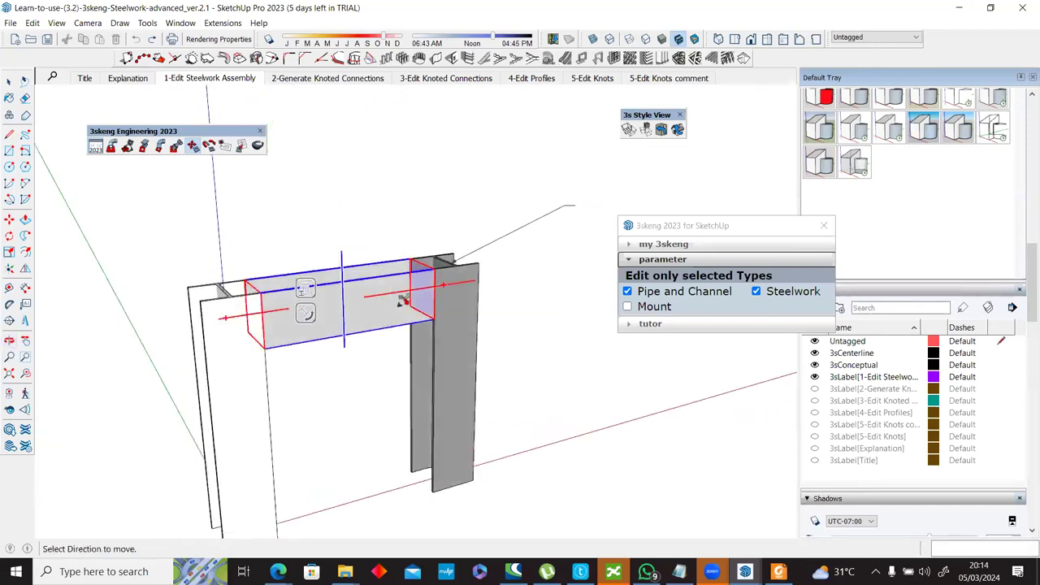
pyautogui.click(429, 271)
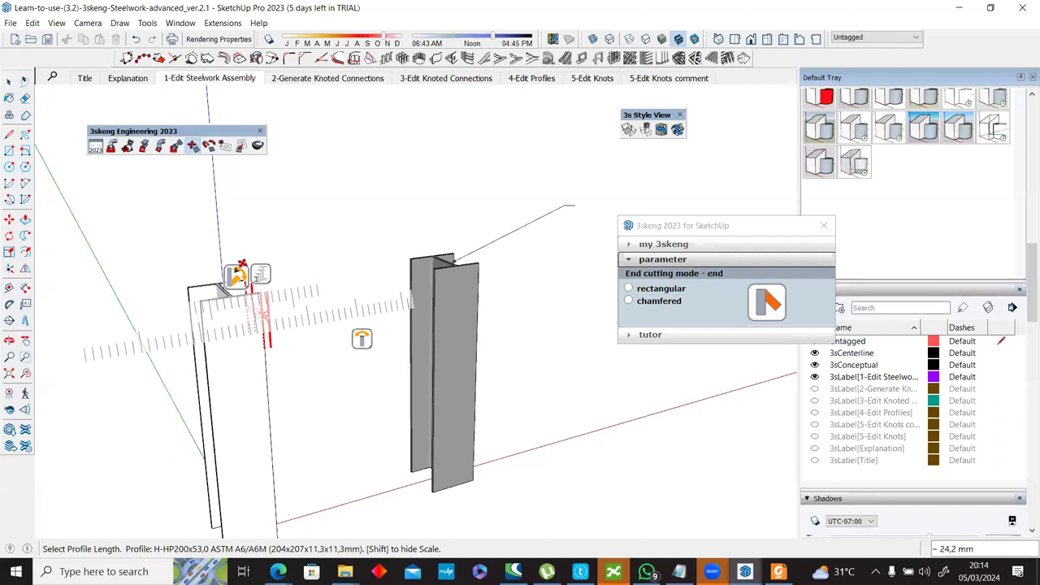
pyautogui.click(295, 309)
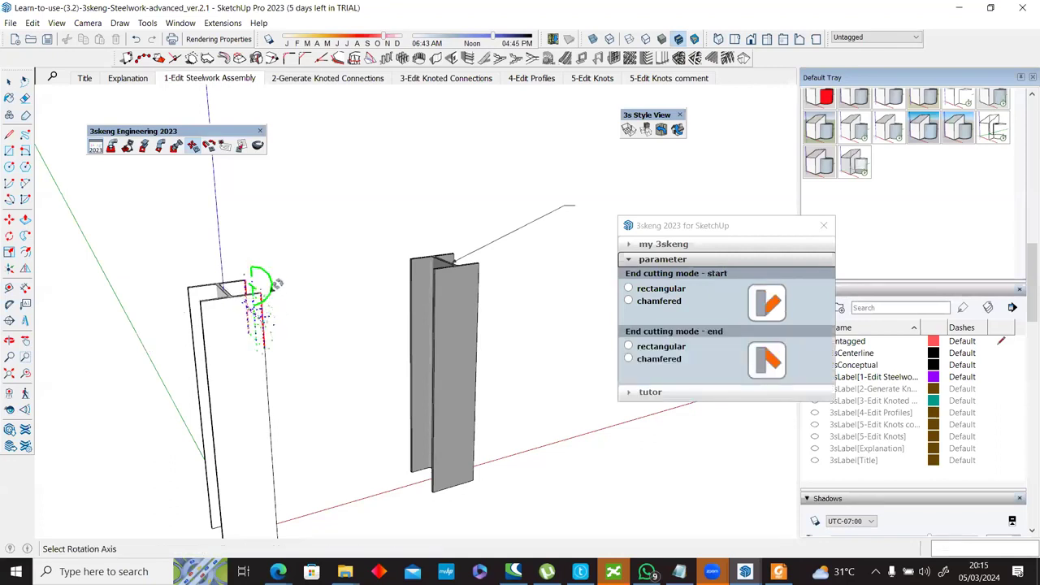
pyautogui.click(284, 308)
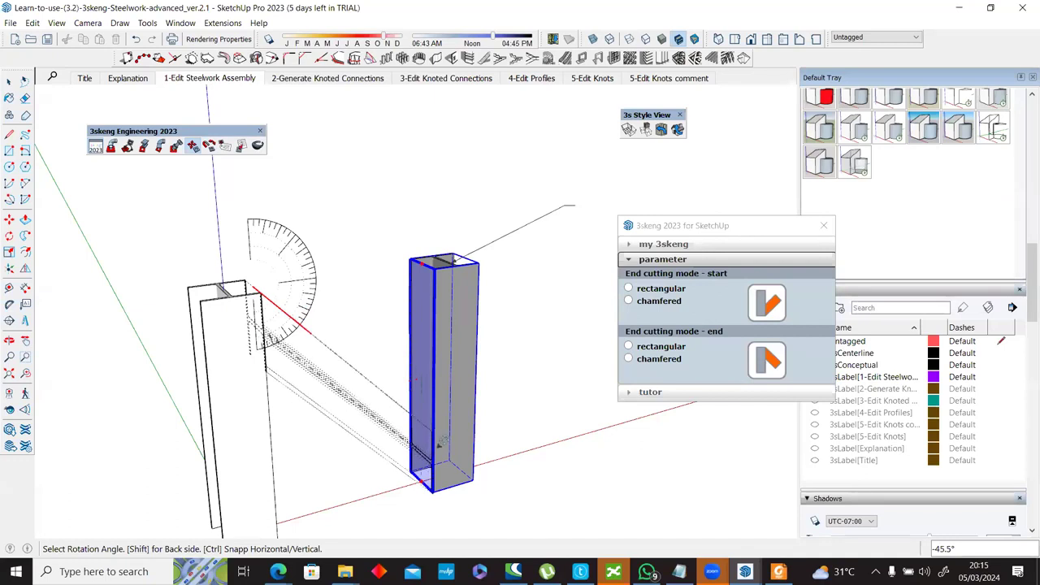
pyautogui.moveTo(411, 341); pyautogui.dragTo(401, 279, button='middle')
pyautogui.scroll(3, 420, 319)
pyautogui.scroll(-4, 420, 320)
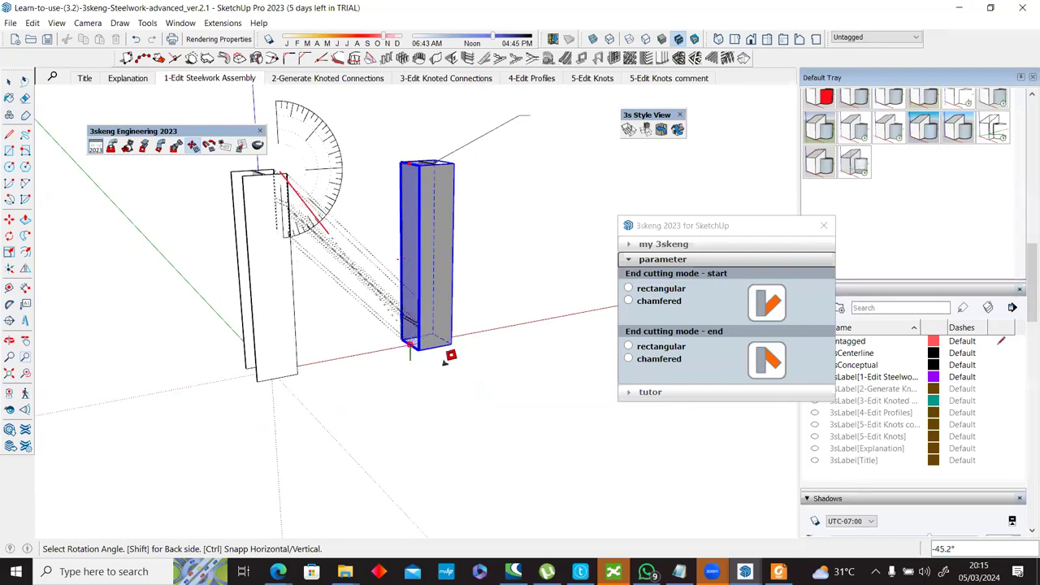
pyautogui.press('Escape')
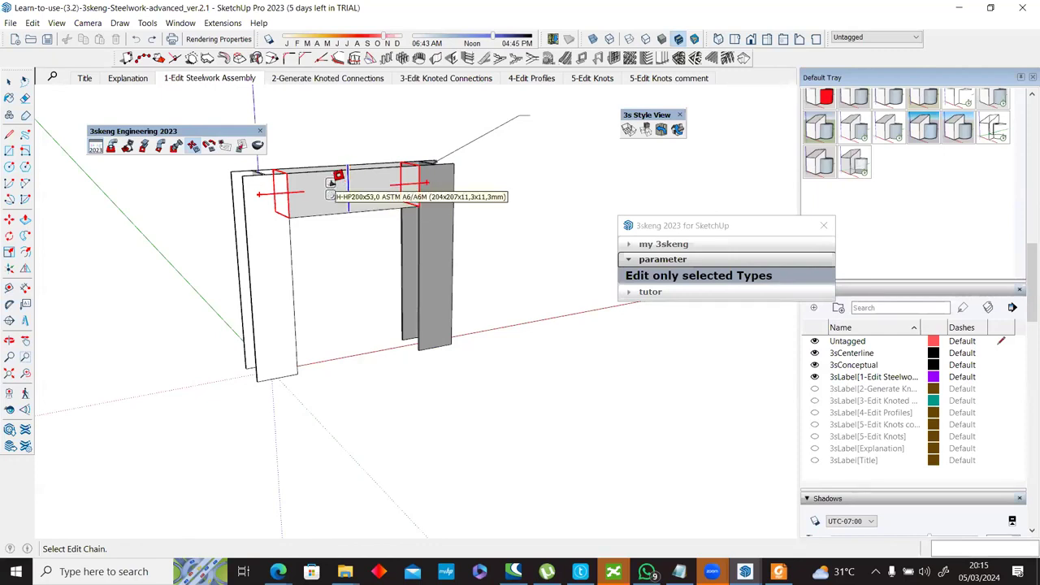
# Step: Rotate the horizontal beam's profile a quarter turn about its own lengthwise axis
pyautogui.click(332, 183)
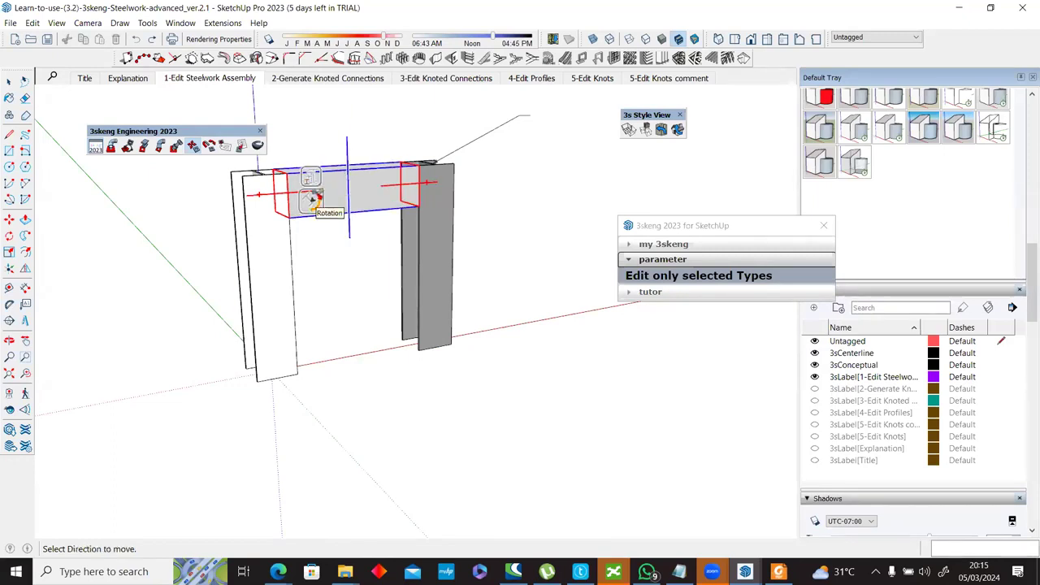
pyautogui.click(312, 200)
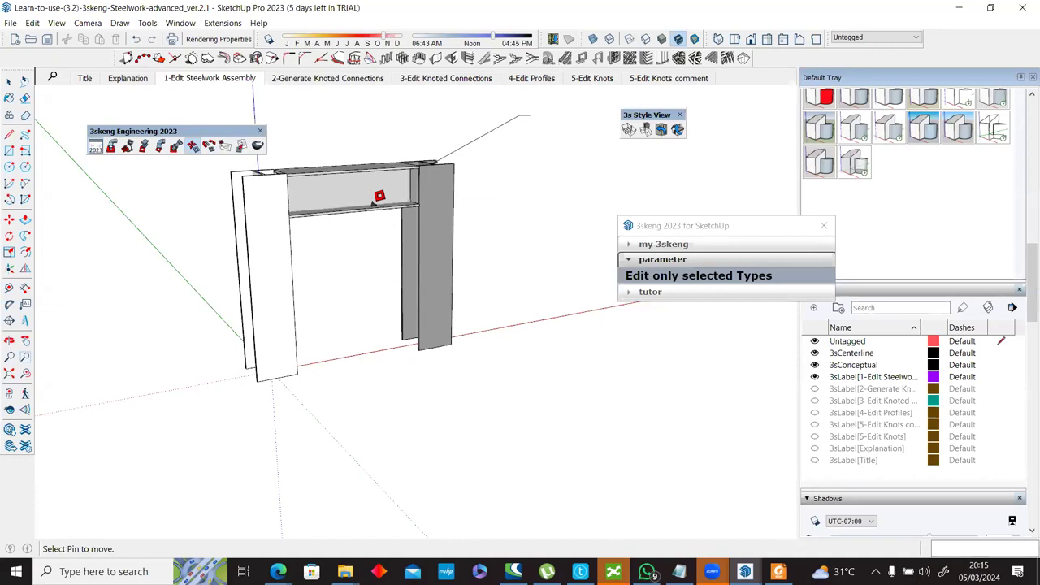
pyautogui.moveTo(370, 193); pyautogui.dragTo(281, 154, button='middle')
# Step: Try to shift the horizontal beam vertically along the two columns
pyautogui.click(346, 164)
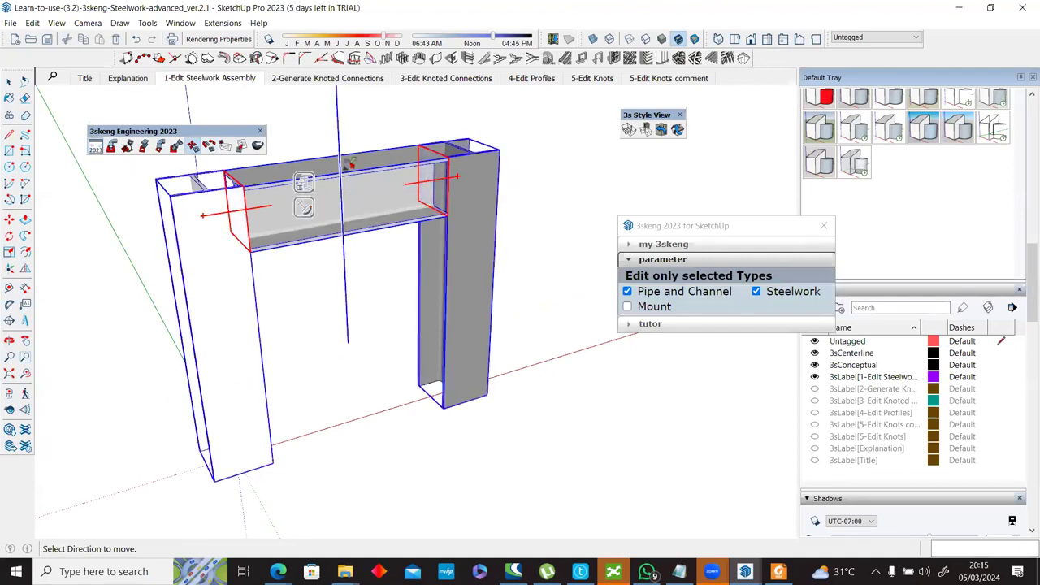
pyautogui.click(380, 192)
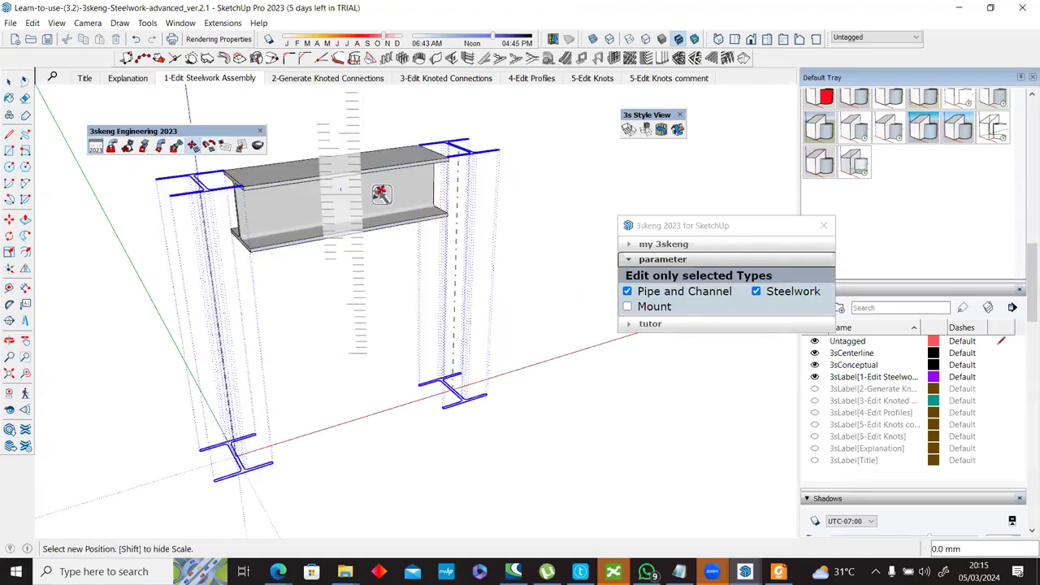
pyautogui.click(340, 215)
pyautogui.click(344, 205)
# Step: Try to shorten the horizontal beam from its far end and rotate it about that free end
pyautogui.click(434, 222)
pyautogui.click(388, 252)
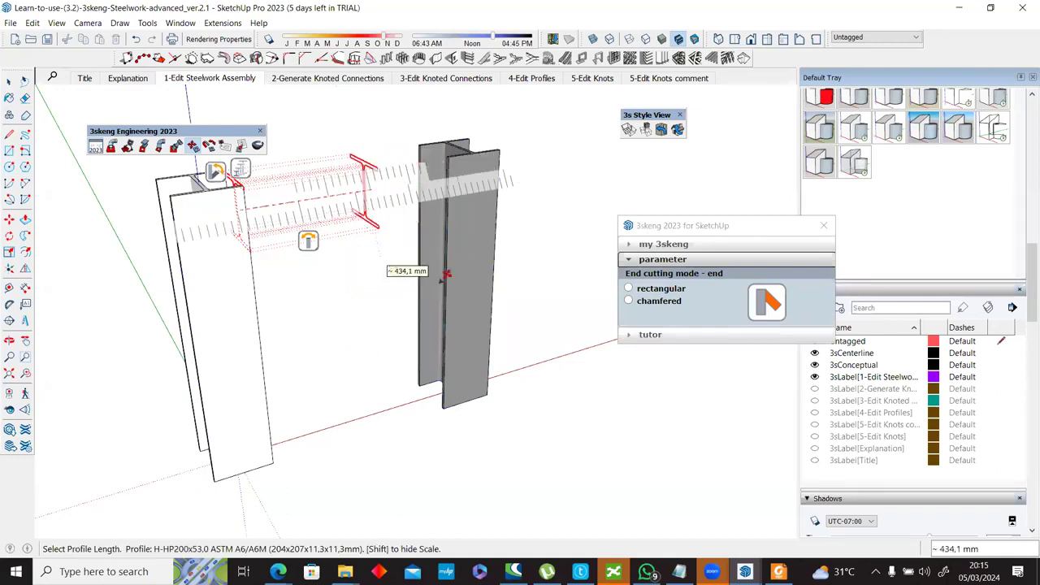
pyautogui.click(313, 244)
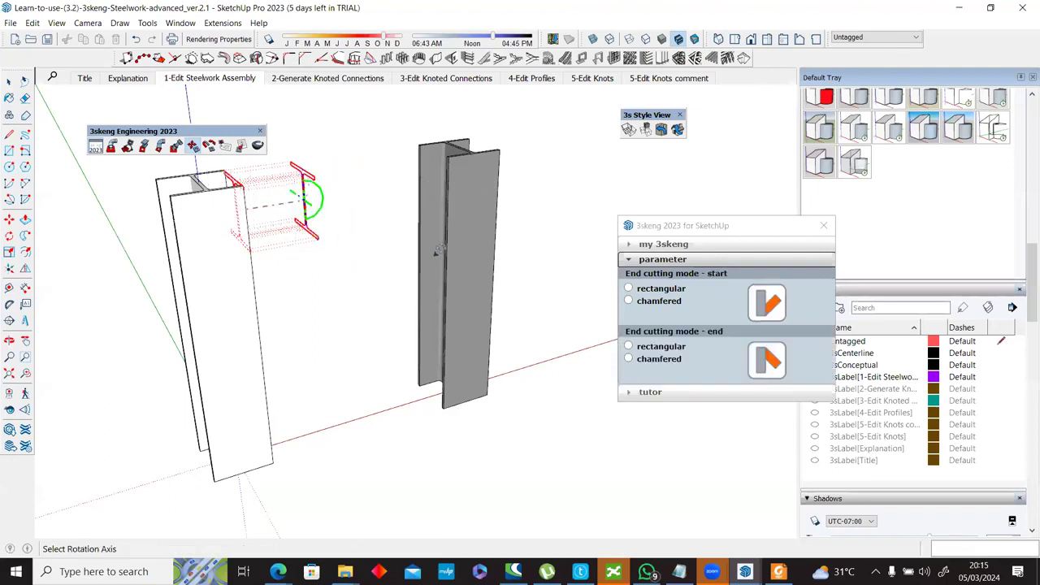
pyautogui.click(238, 170)
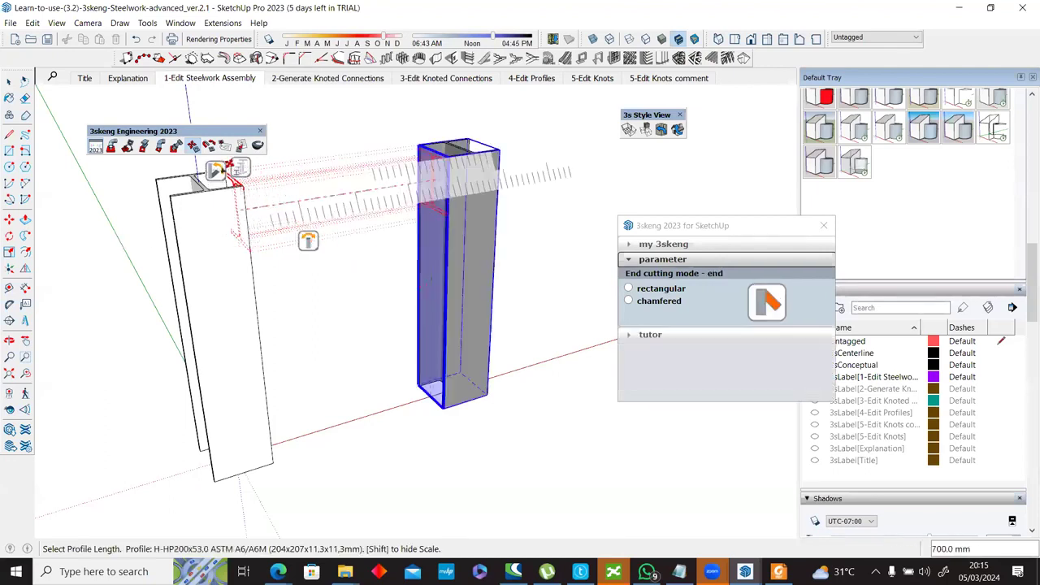
# Step: Try to swing the rotated beam diagonally from the near column's top to the far column's foot
pyautogui.click(241, 173)
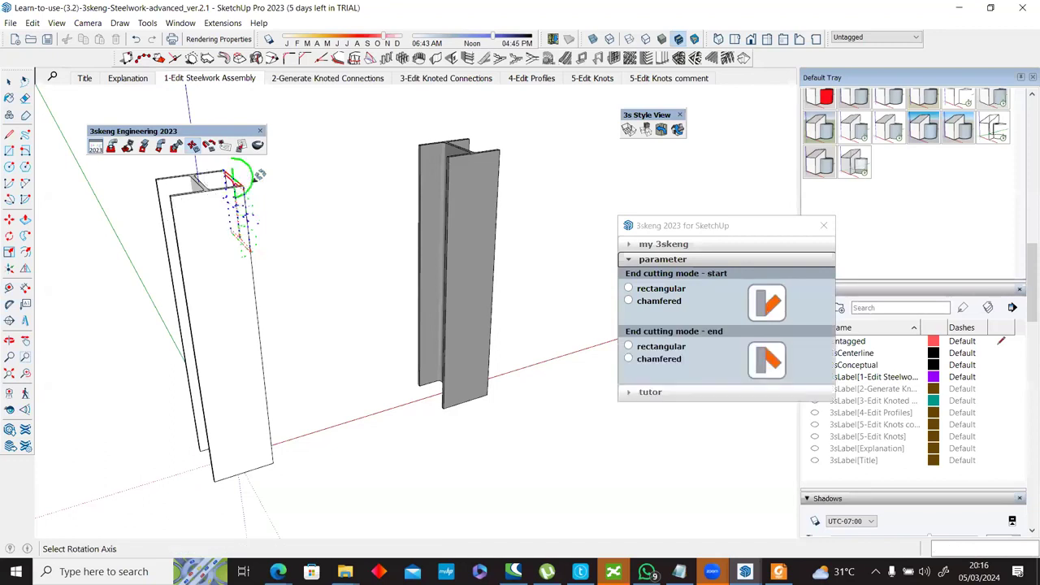
pyautogui.click(238, 181)
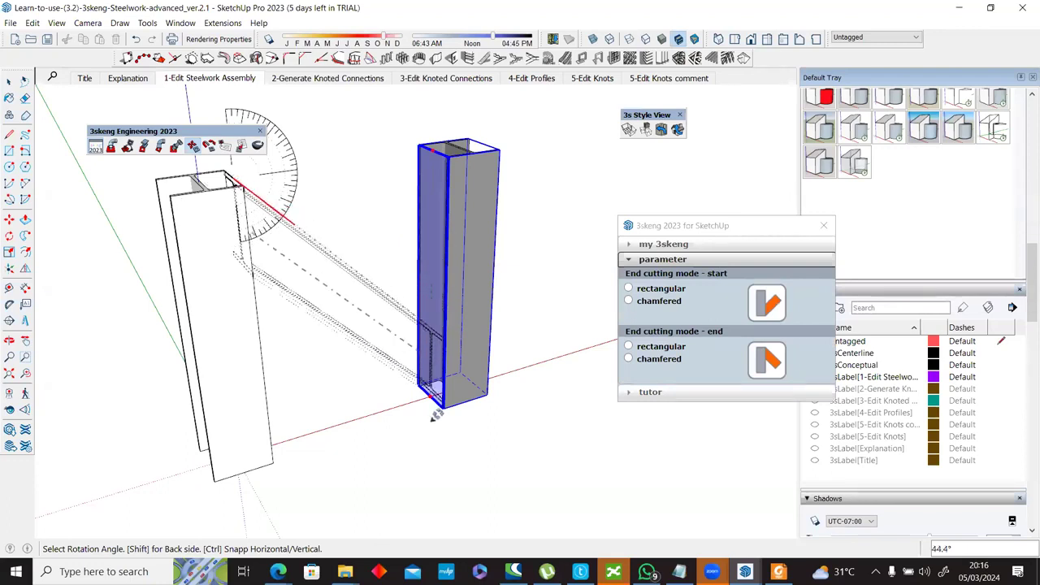
pyautogui.scroll(5, 438, 416)
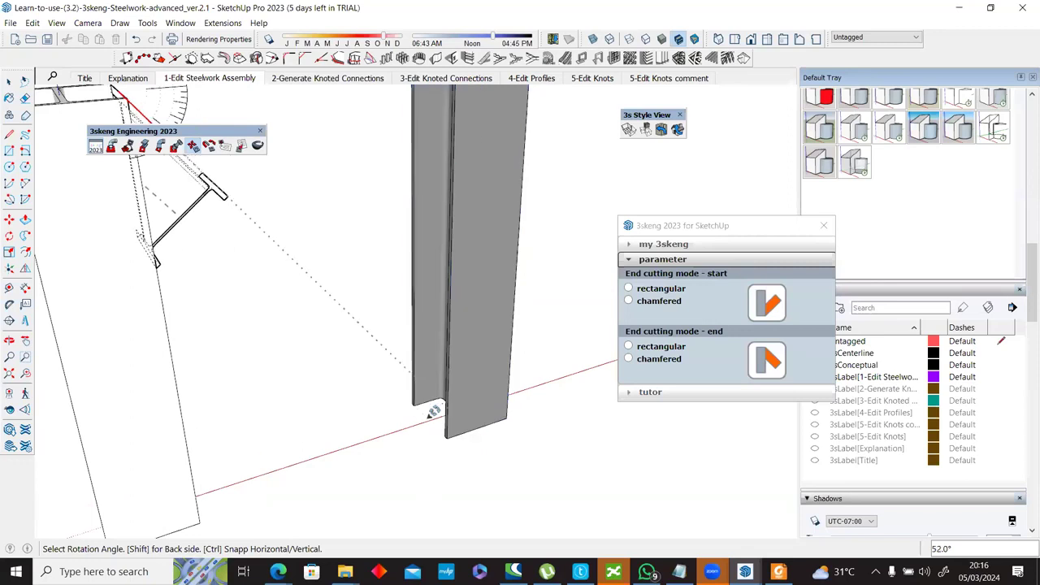
pyautogui.moveTo(429, 404); pyautogui.dragTo(418, 453, button='middle')
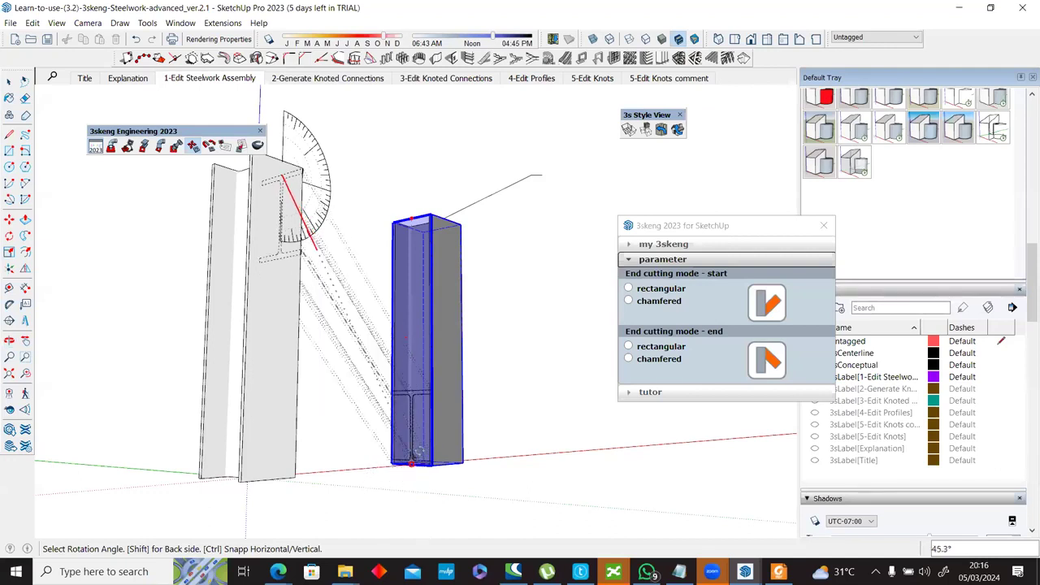
pyautogui.press('Escape')
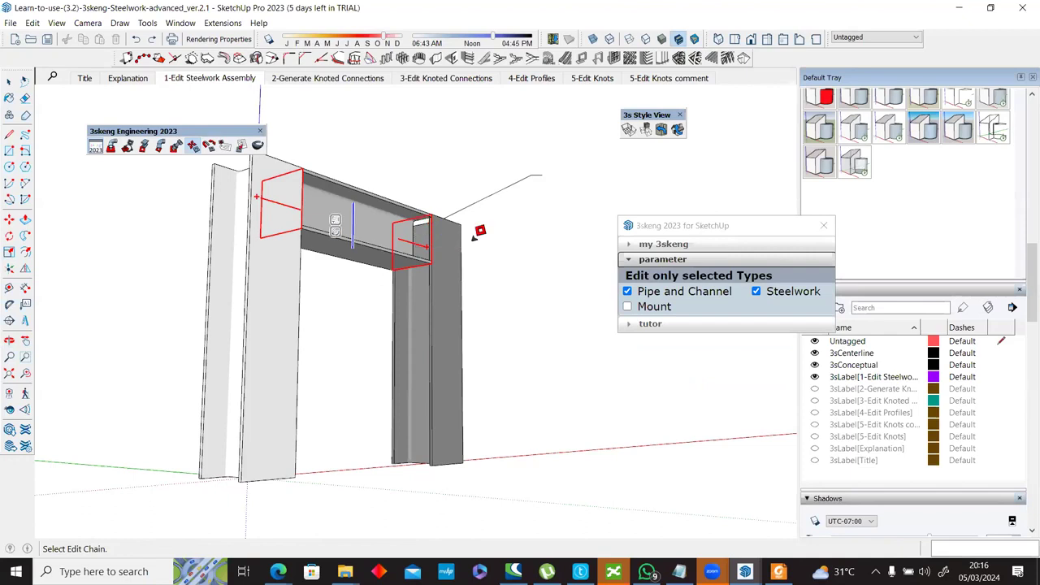
# Step: Place a vertical H-W200x35,9 steel profile on the red axis beside the existing frame, matching the height of the frame's column
pyautogui.moveTo(516, 275); pyautogui.dragTo(626, 428, button='middle')
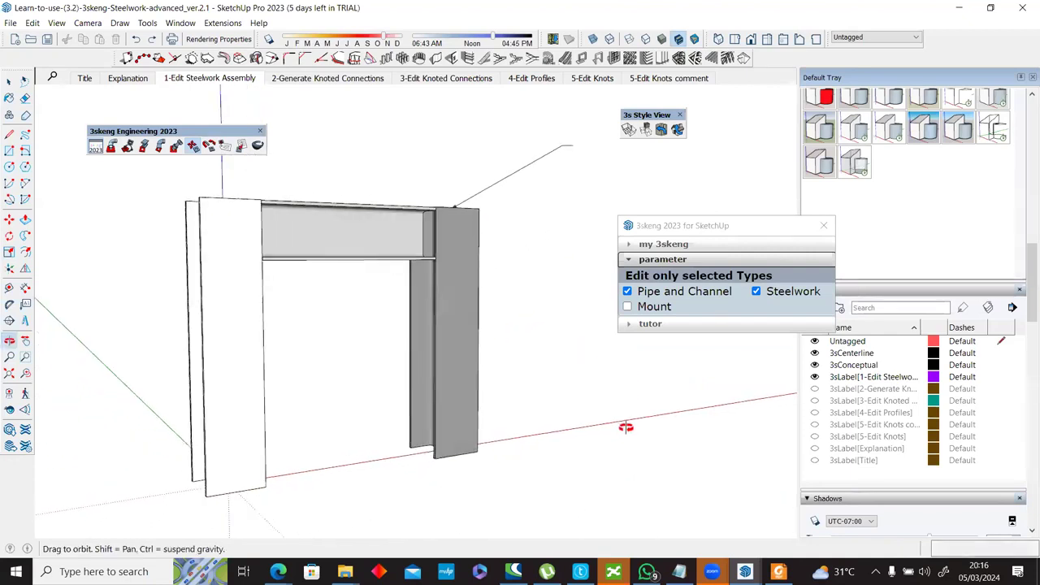
pyautogui.moveTo(259, 410); pyautogui.dragTo(378, 279, button='middle')
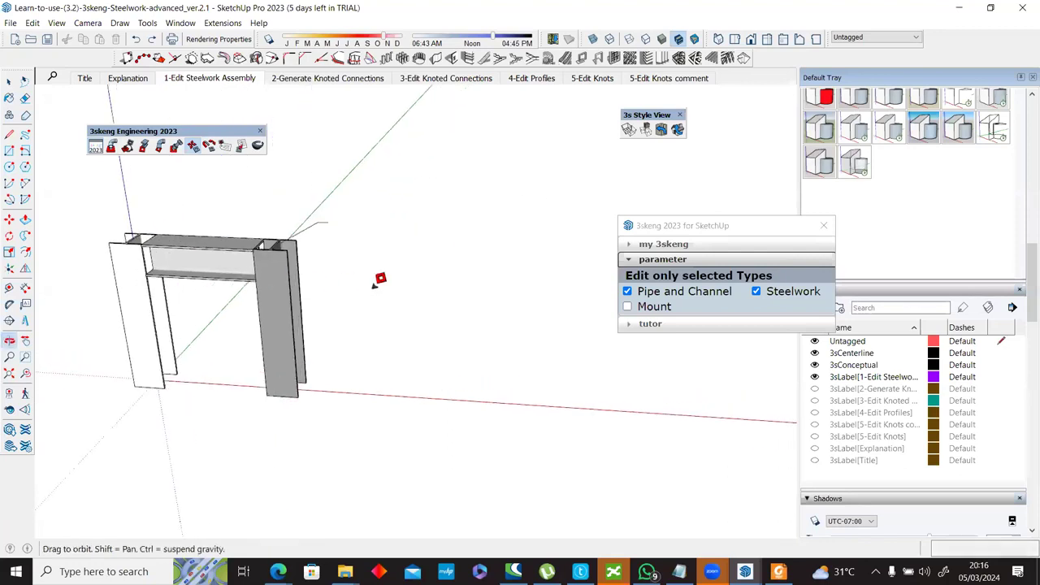
pyautogui.click(160, 146)
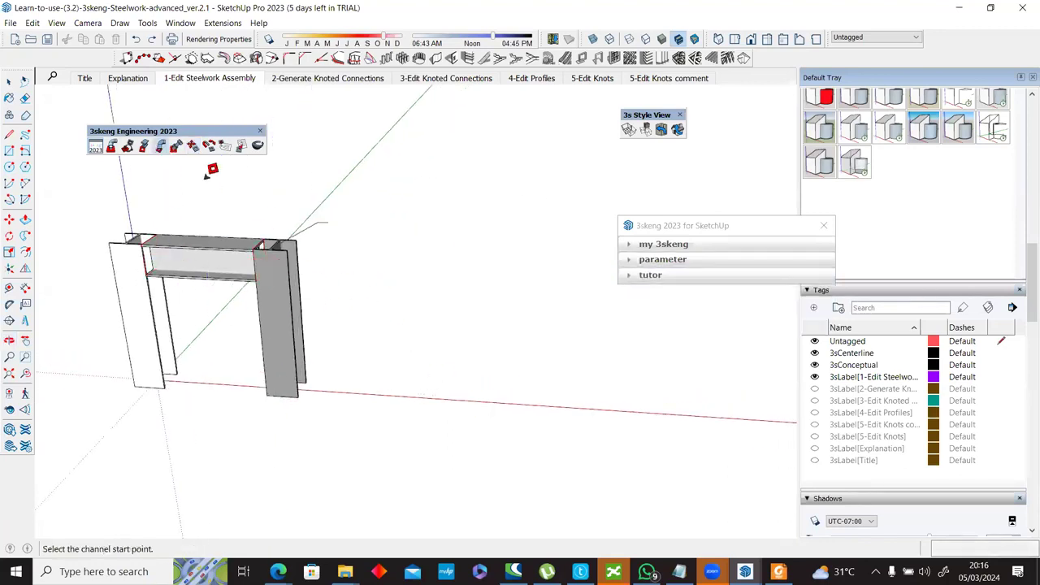
pyautogui.click(144, 146)
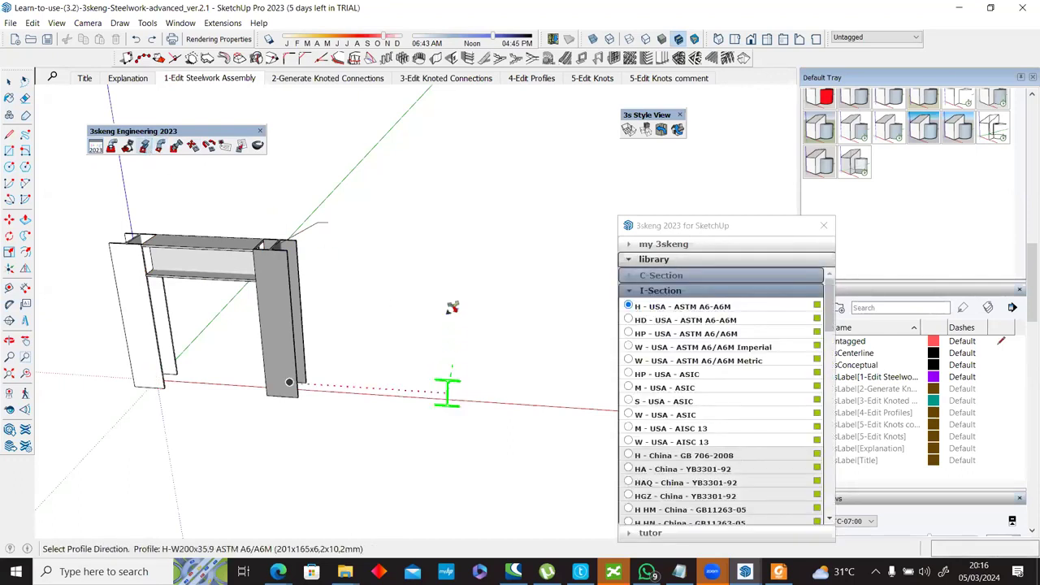
pyautogui.click(456, 262)
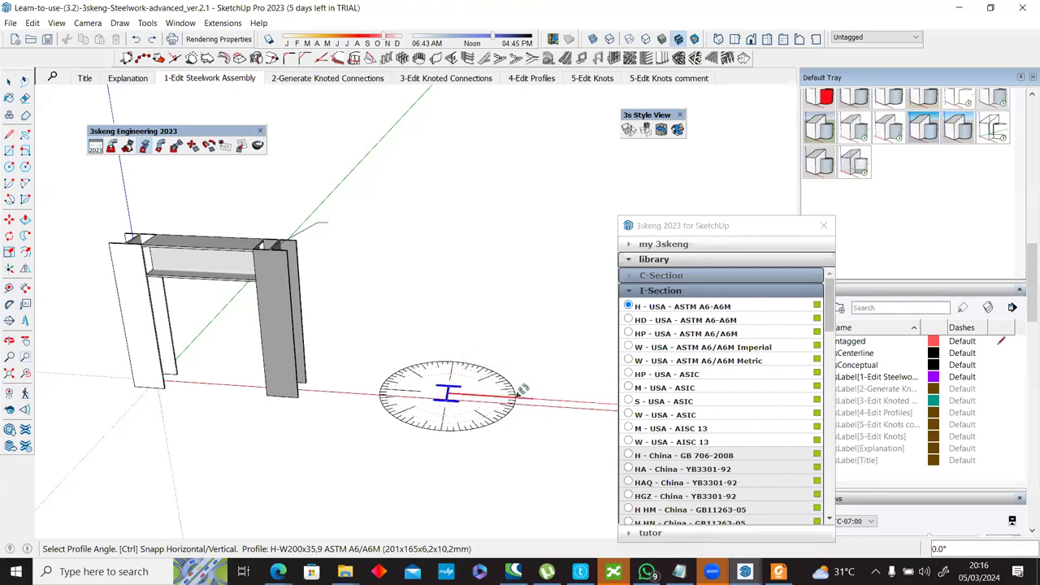
pyautogui.click(500, 261)
pyautogui.click(295, 238)
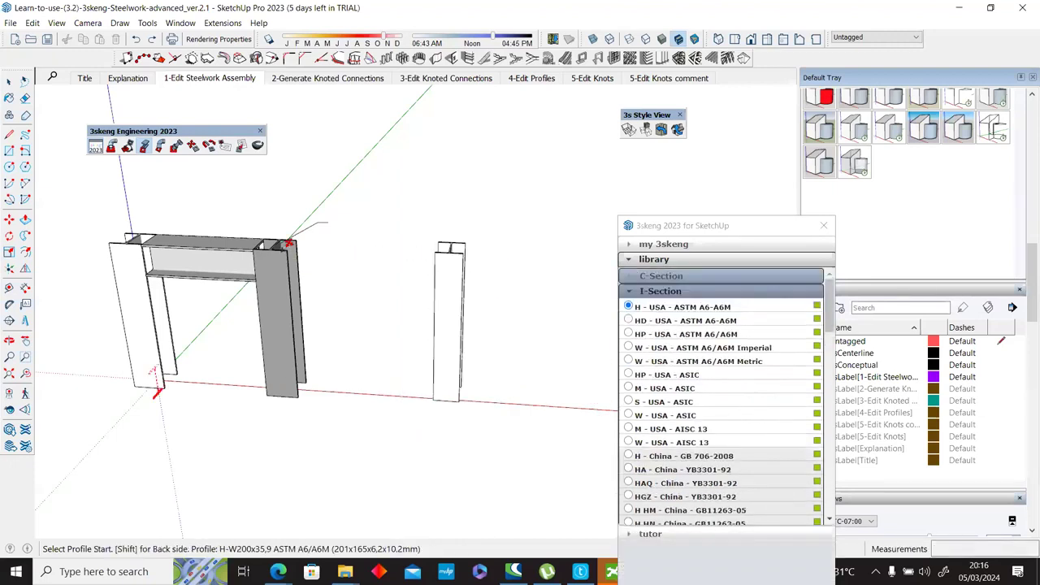
# Step: Place a second vertical H-W200x35,9 column 1000 mm tall farther along the red axis, level with the first new column's top
pyautogui.moveTo(492, 279); pyautogui.dragTo(458, 274, button='middle')
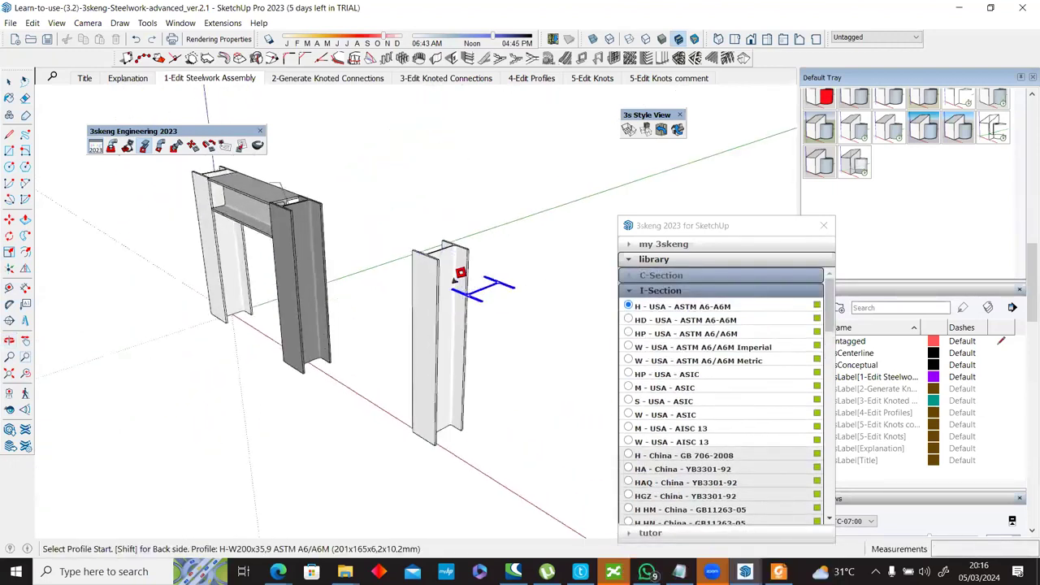
pyautogui.scroll(-2, 460, 274)
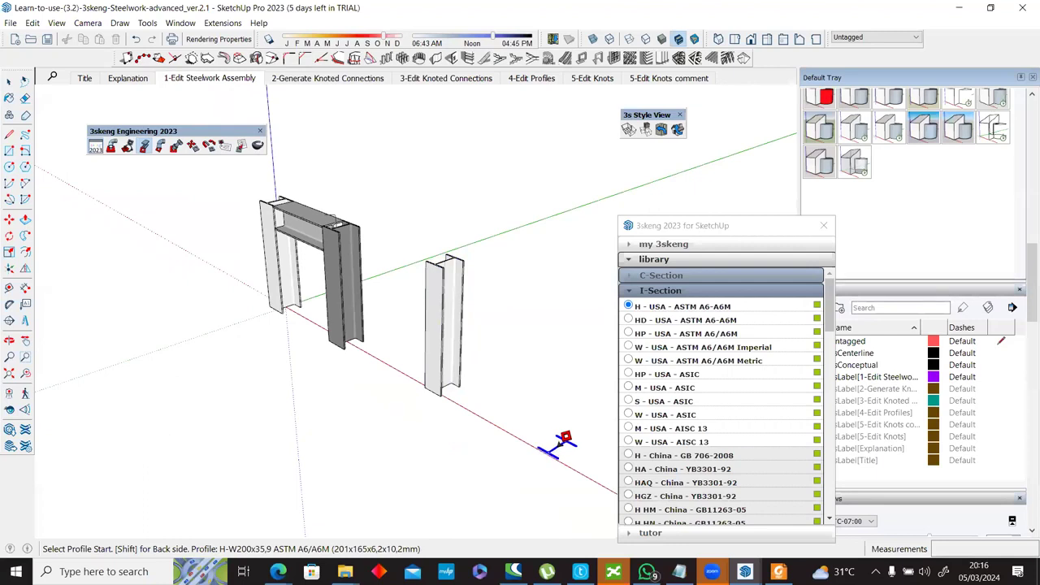
pyautogui.click(563, 437)
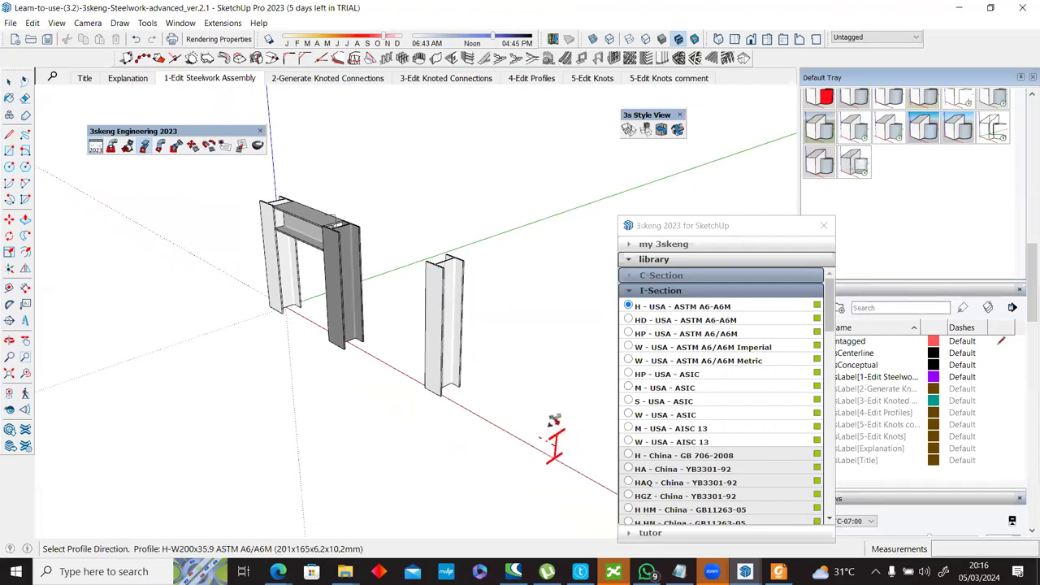
pyautogui.click(592, 382)
pyautogui.click(447, 267)
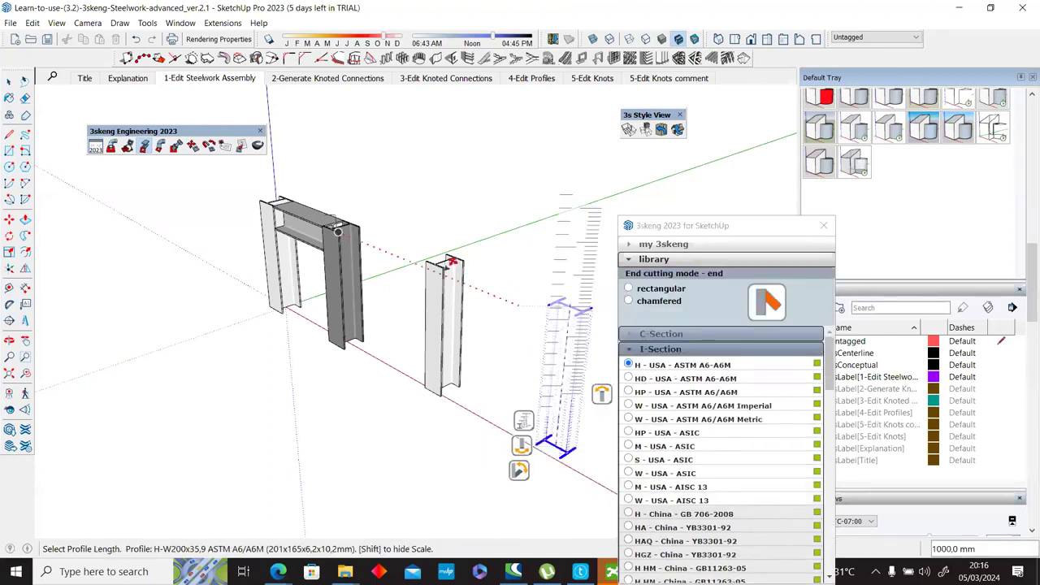
pyautogui.click(459, 271)
# Step: Add a horizontal H-W200x35,9 beam with a chamfered end between the upper ends of the two new columns
pyautogui.scroll(3, 459, 271)
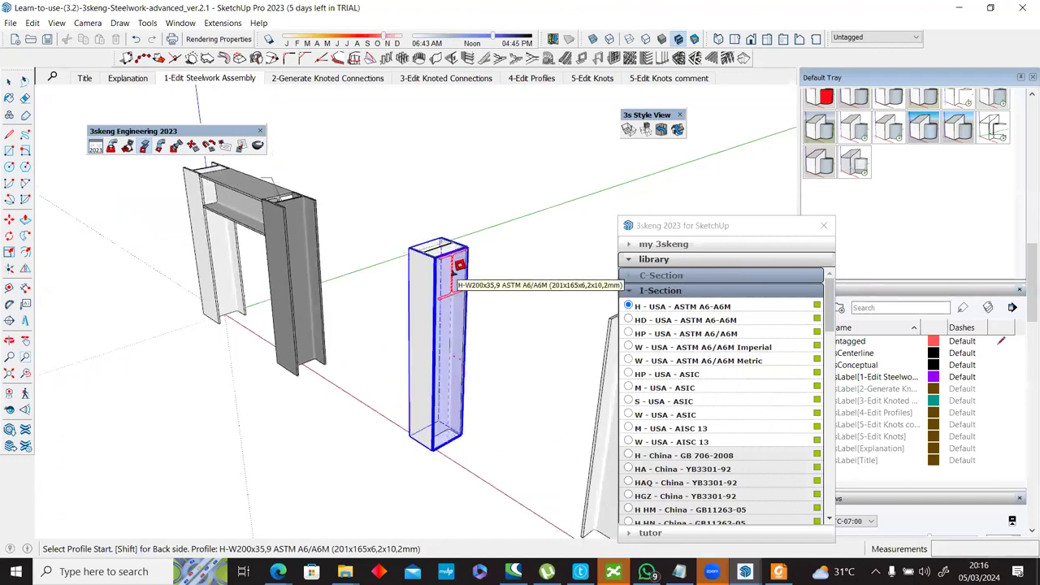
pyautogui.click(453, 274)
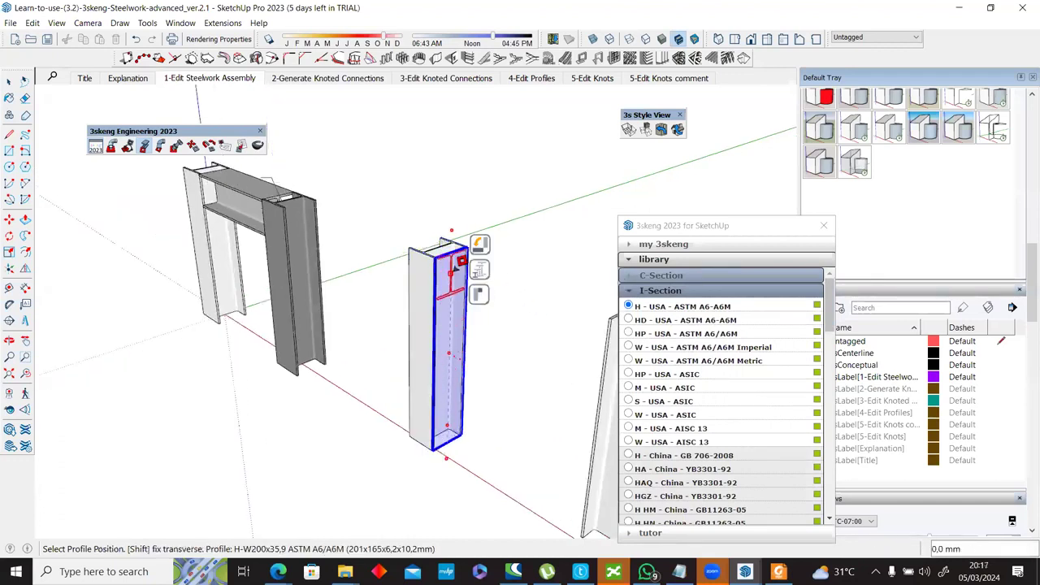
pyautogui.click(455, 279)
pyautogui.moveTo(577, 346); pyautogui.dragTo(541, 272, button='middle')
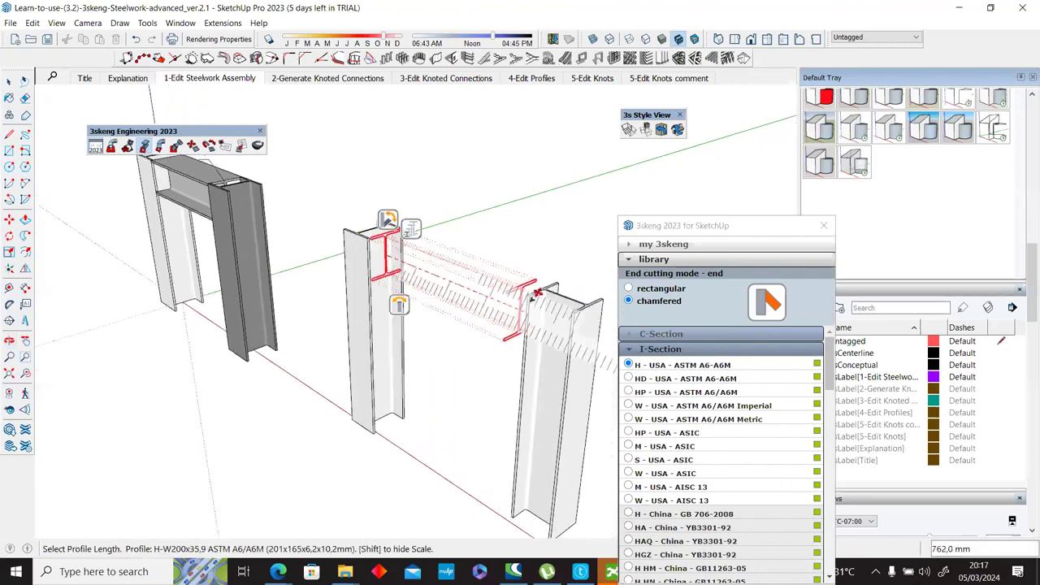
pyautogui.click(555, 284)
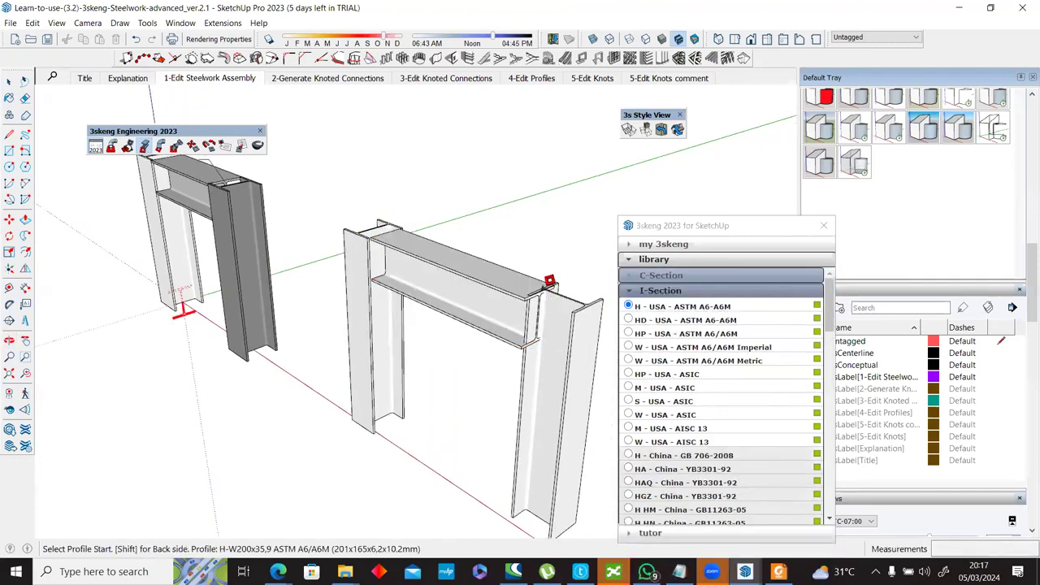
# Step: Try to lengthen the new beam's far end through the second column to its outer flange
pyautogui.moveTo(425, 387); pyautogui.dragTo(531, 297, button='middle')
pyautogui.click(194, 147)
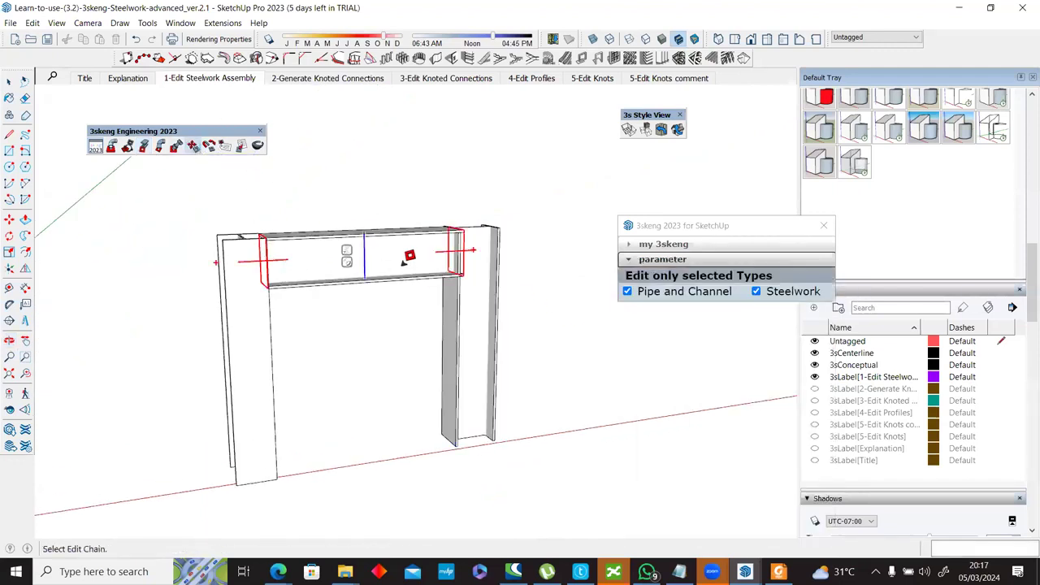
pyautogui.click(459, 235)
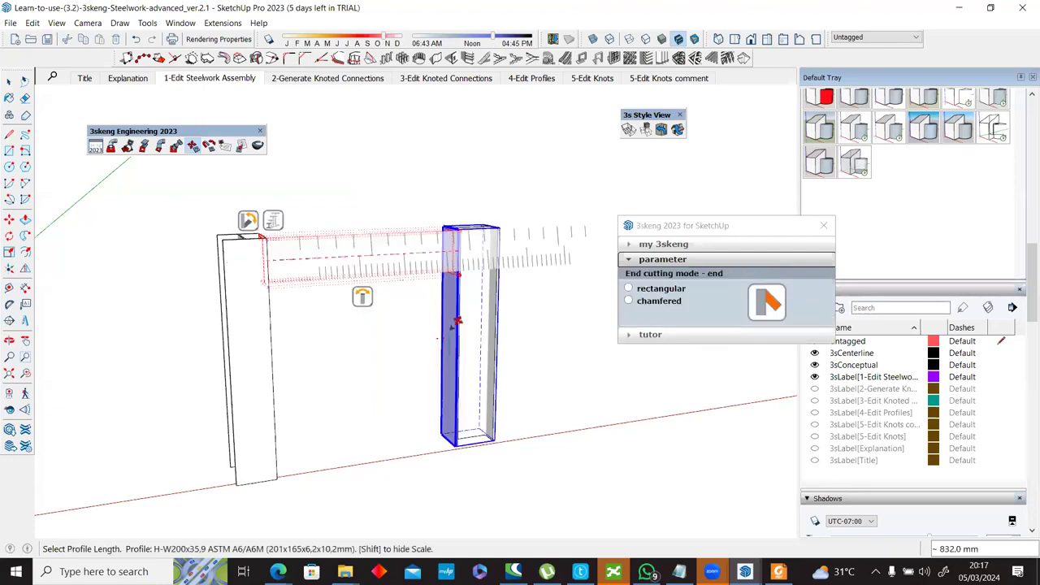
pyautogui.click(463, 260)
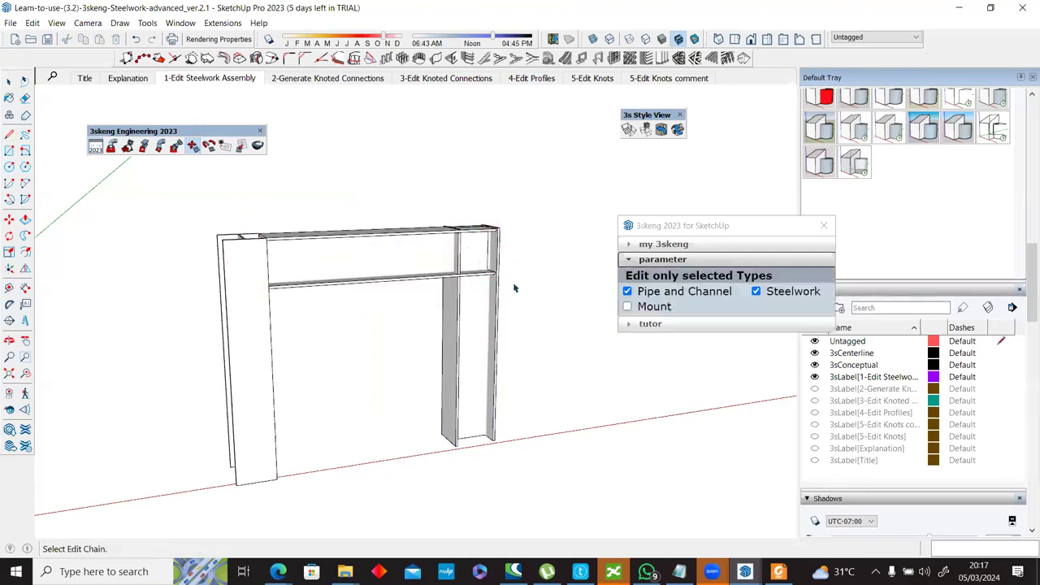
# Step: Try to rotate the new beam about its near end so it slopes down to the far column's foot
pyautogui.click(192, 145)
pyautogui.click(379, 267)
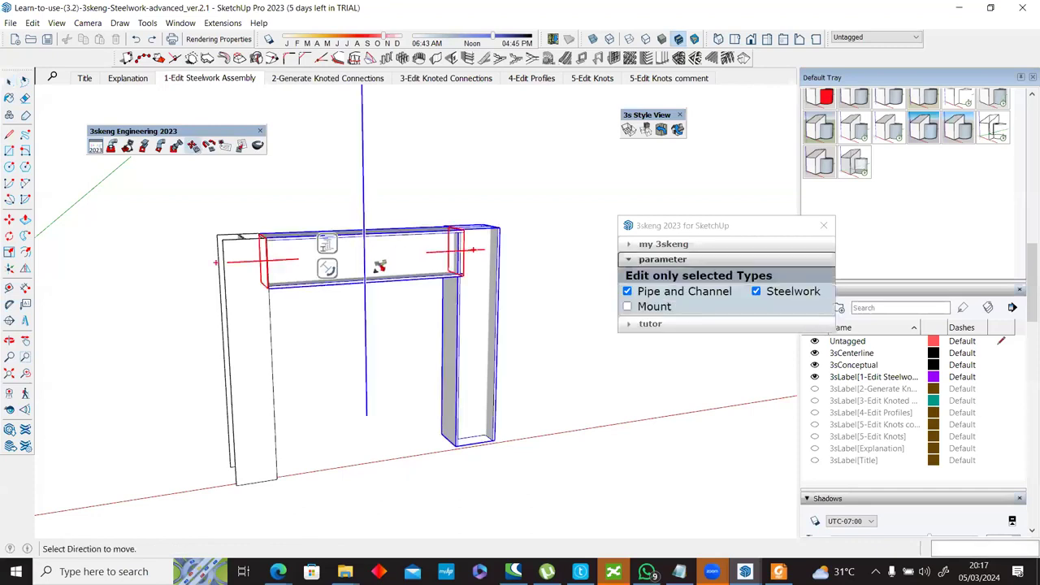
pyautogui.click(457, 258)
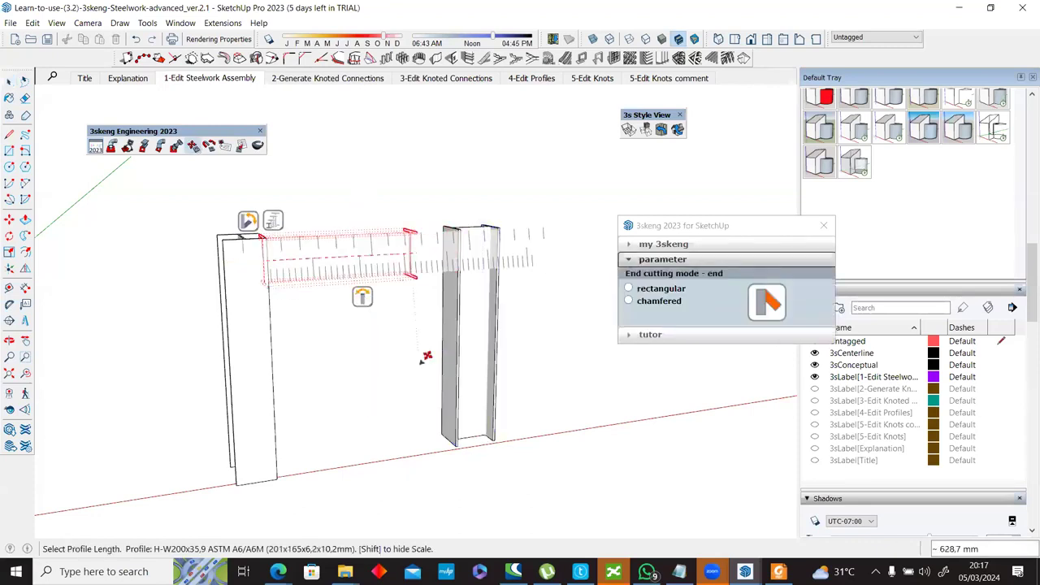
pyautogui.click(285, 242)
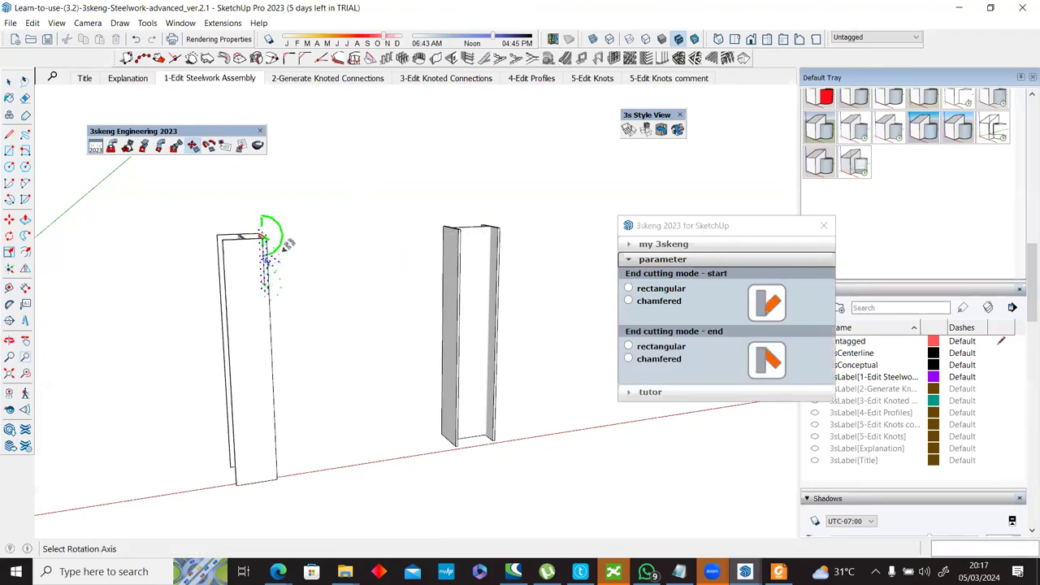
pyautogui.click(286, 224)
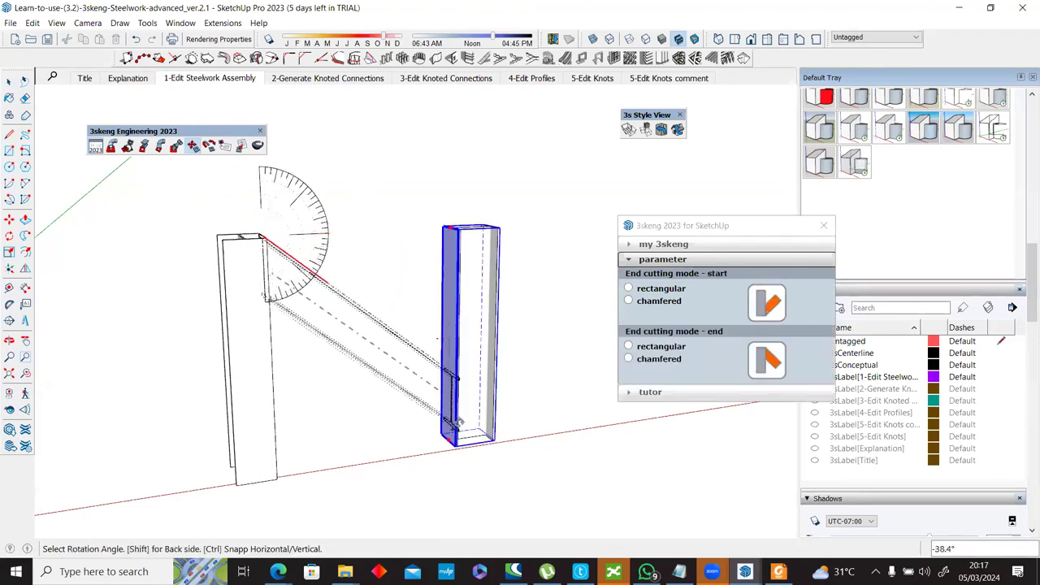
pyautogui.click(457, 433)
# Step: Rotate the new beam downward about its near end and set its length to meet the far column diagonally
pyautogui.moveTo(464, 399); pyautogui.dragTo(562, 332, button='middle')
pyautogui.moveTo(433, 307); pyautogui.dragTo(429, 229, button='middle')
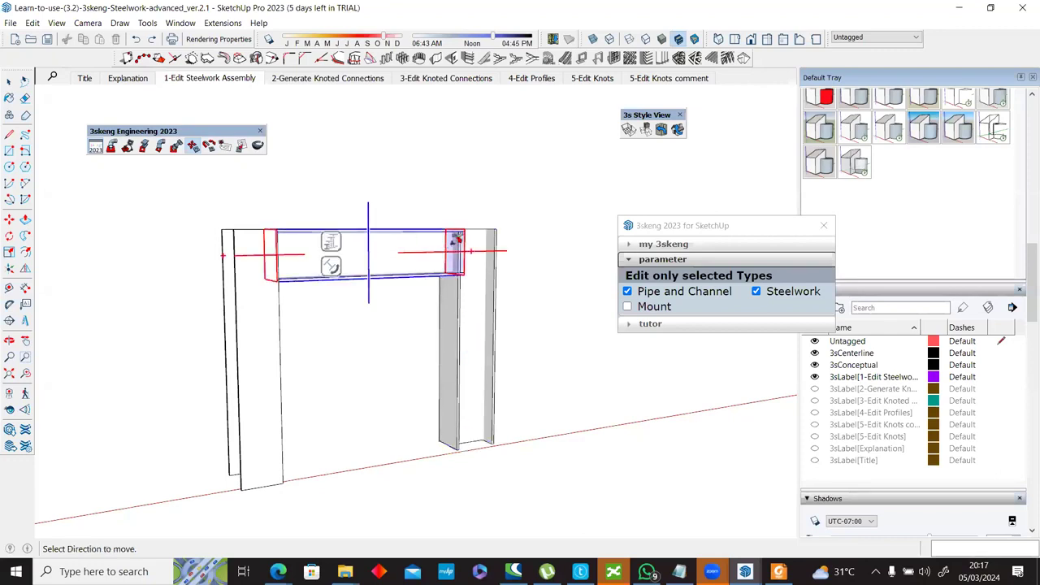
pyautogui.click(439, 250)
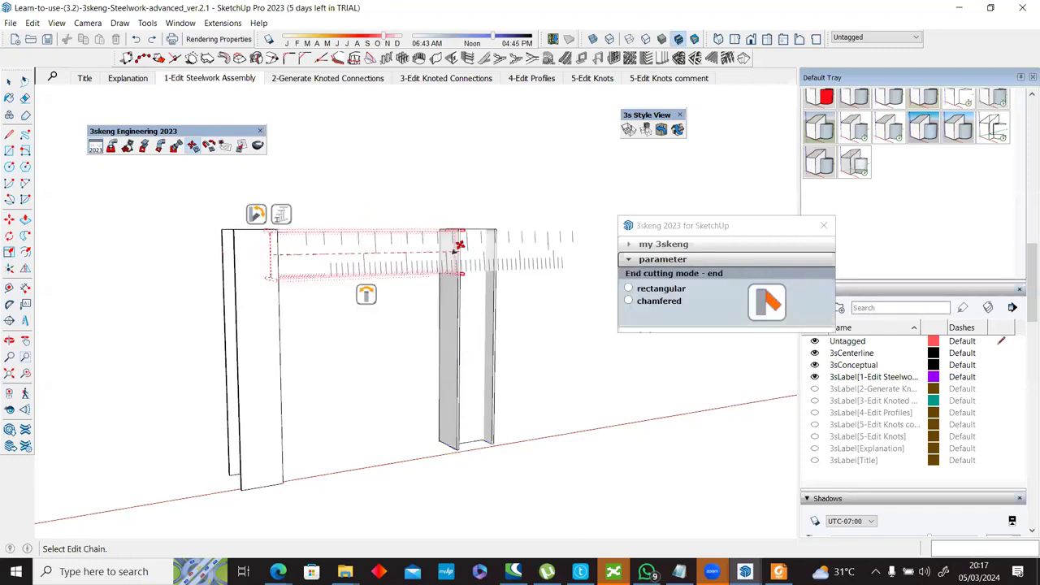
pyautogui.click(275, 213)
pyautogui.click(297, 223)
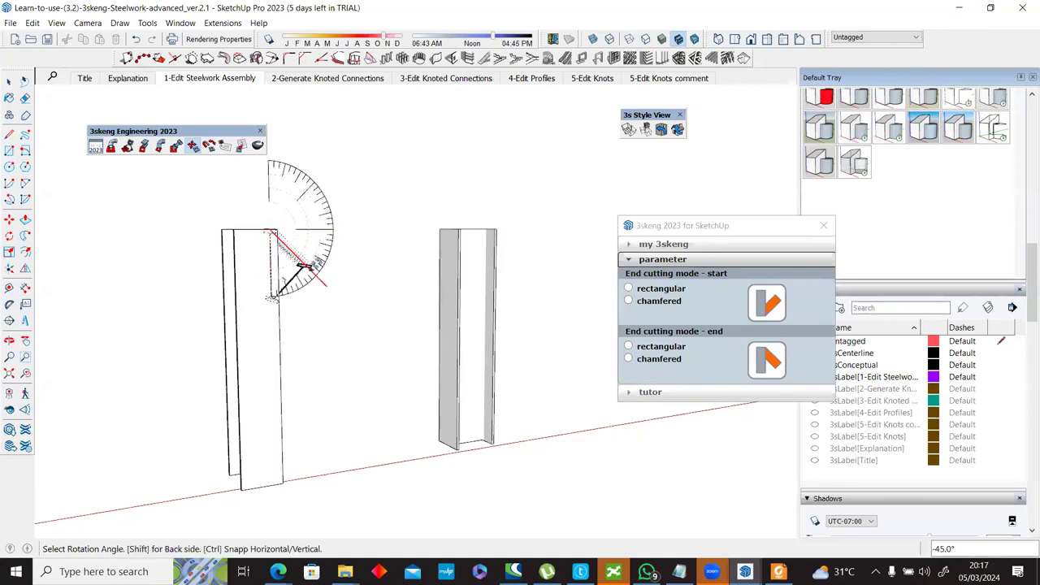
pyautogui.click(327, 259)
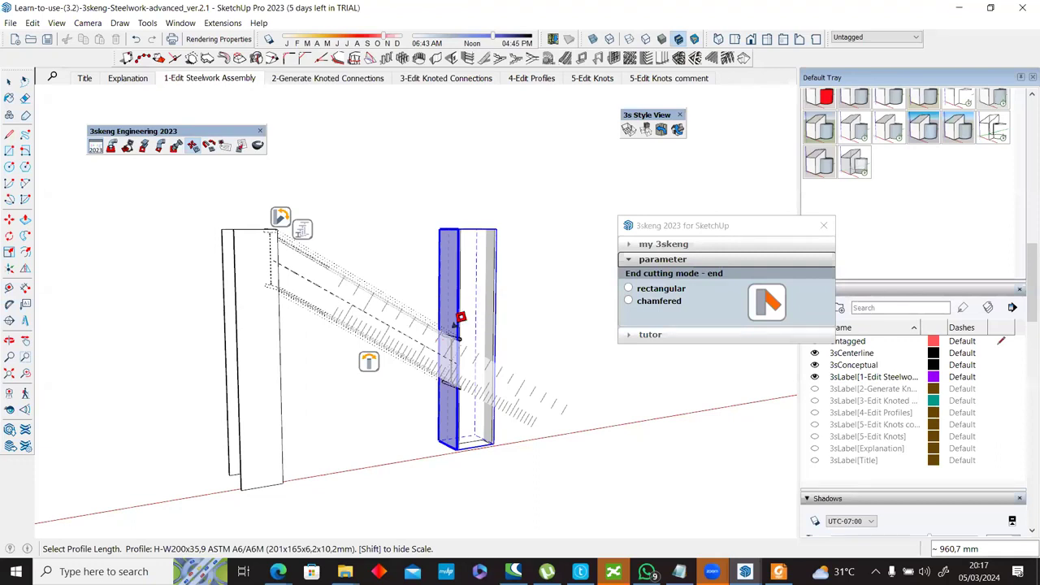
pyautogui.click(455, 291)
# Step: Switch to the 2-Generate Knoted Connections scene and delete the practice frame with the sloping beam
pyautogui.moveTo(513, 411); pyautogui.dragTo(601, 355, button='middle')
pyautogui.moveTo(399, 460); pyautogui.dragTo(393, 430, button='middle')
pyautogui.scroll(-3, 390, 427)
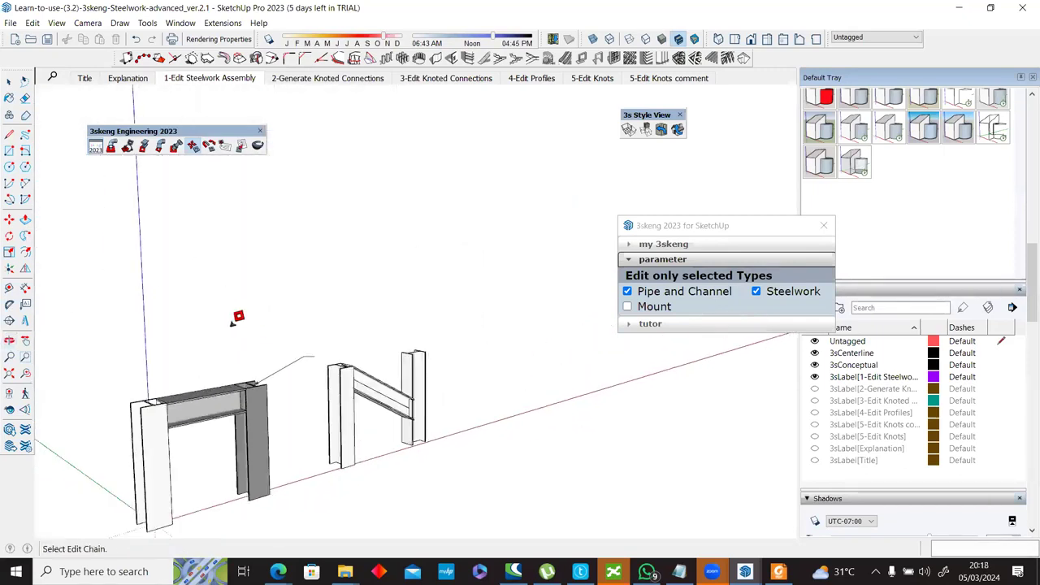
pyautogui.click(302, 79)
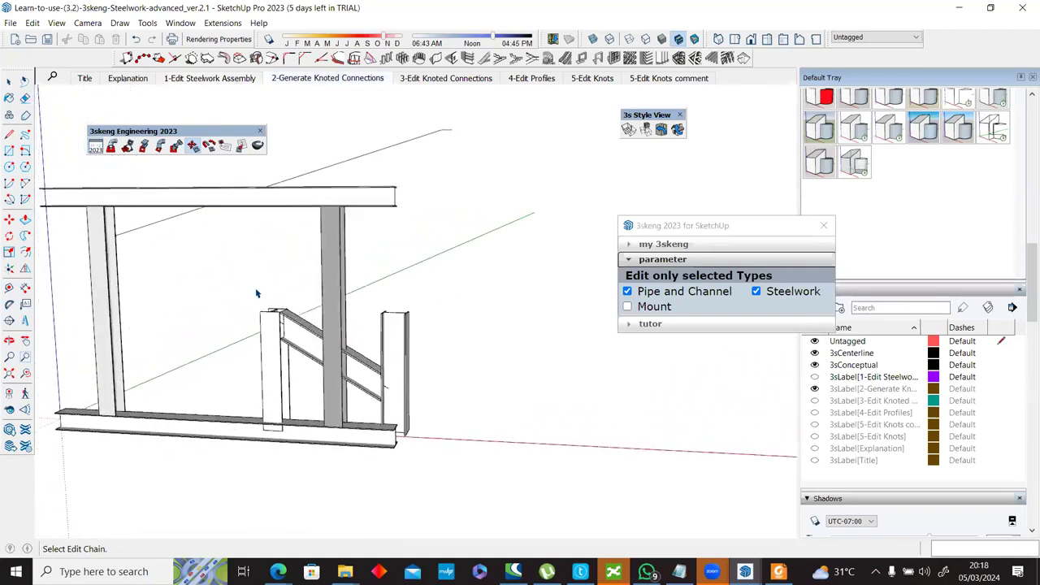
pyautogui.press('space')
pyautogui.moveTo(226, 265); pyautogui.dragTo(518, 508)
pyautogui.press('Delete')
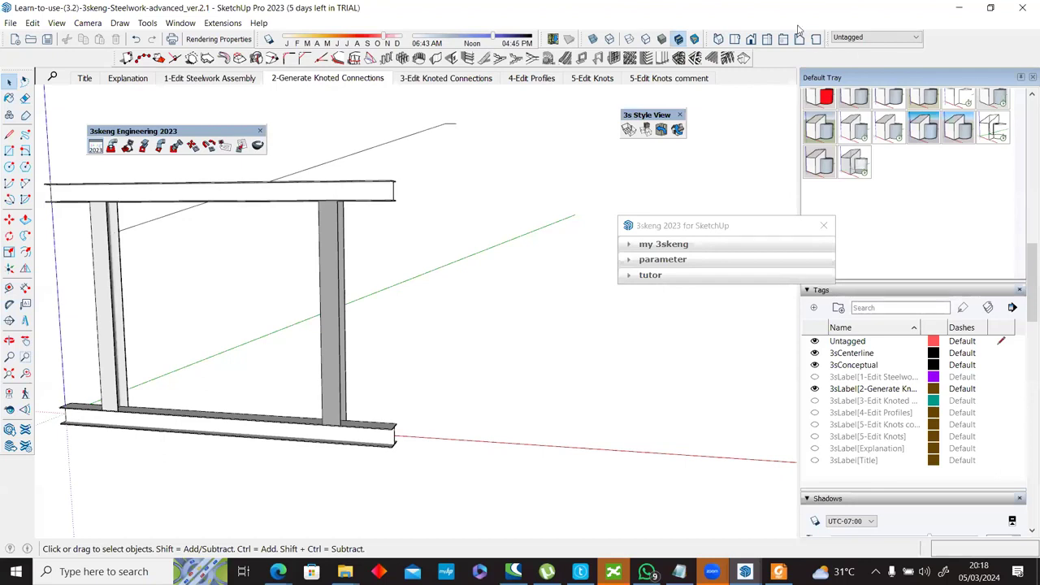
# Step: Generate a diagonal H-W200x35,9 profile from the first column's foot to the joint between the second column and the top beam
pyautogui.click(144, 146)
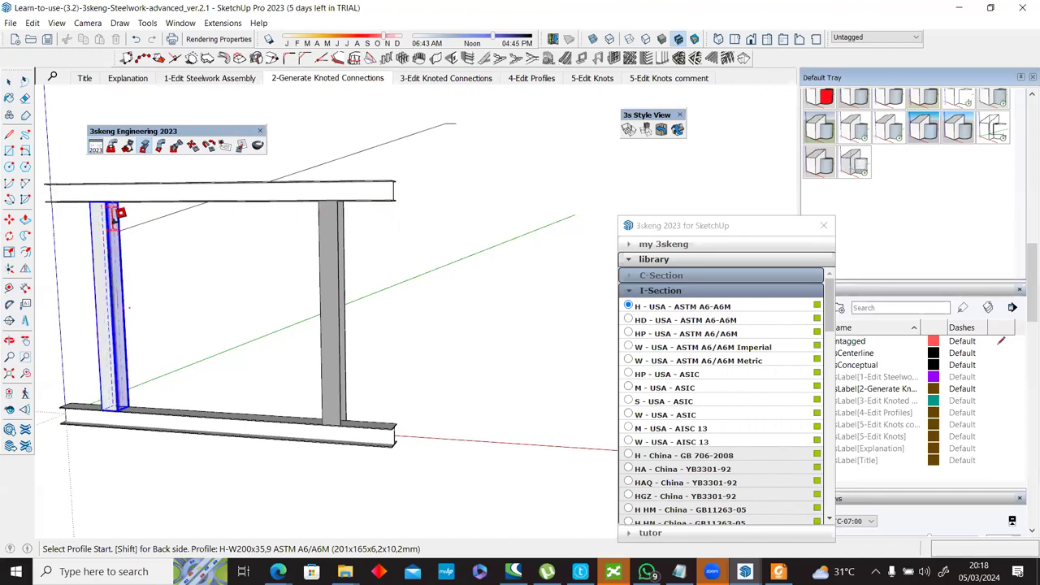
pyautogui.click(121, 280)
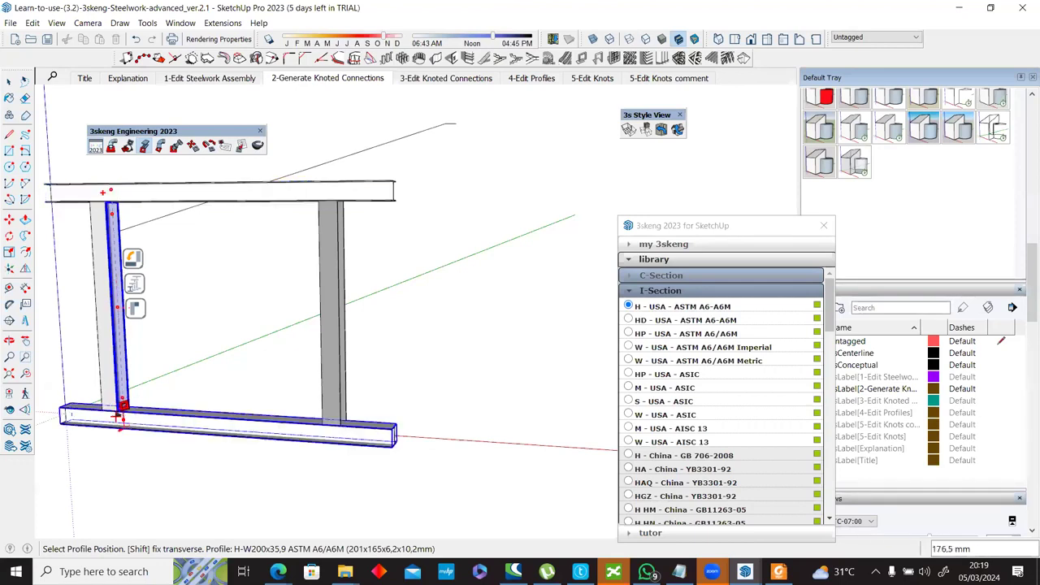
pyautogui.click(118, 413)
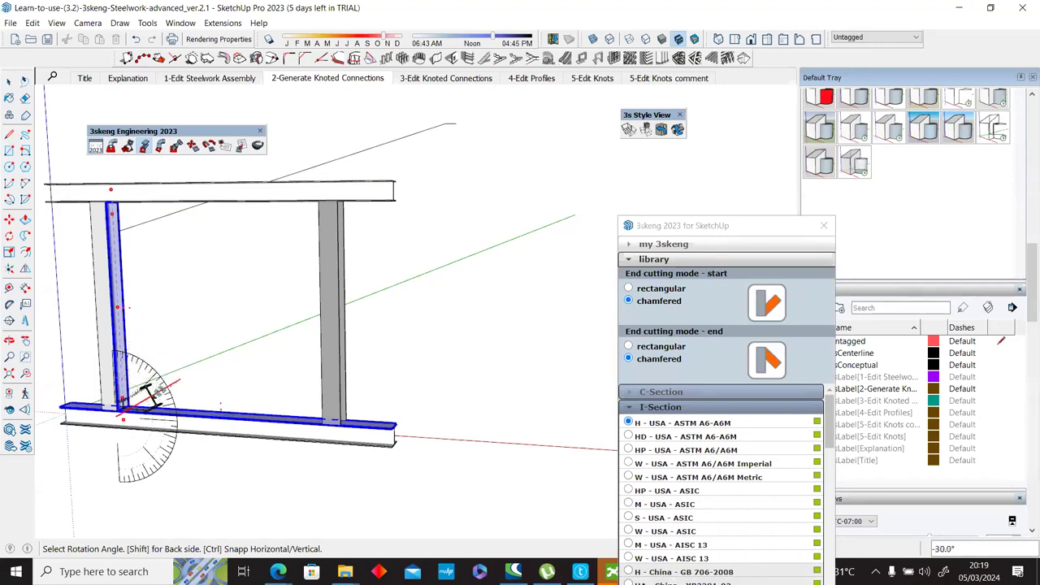
pyautogui.scroll(5, 136, 382)
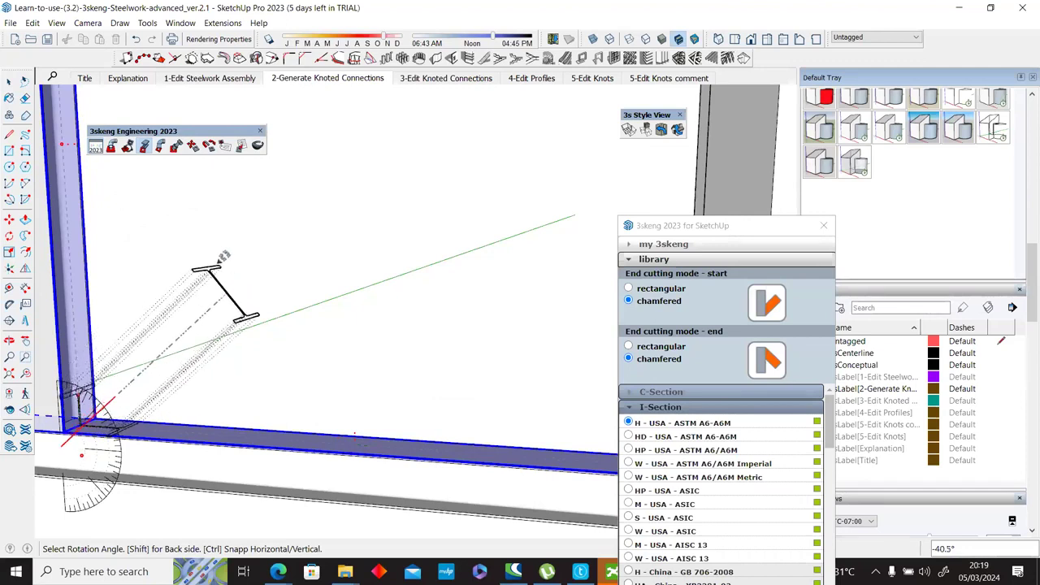
pyautogui.scroll(-3, 238, 244)
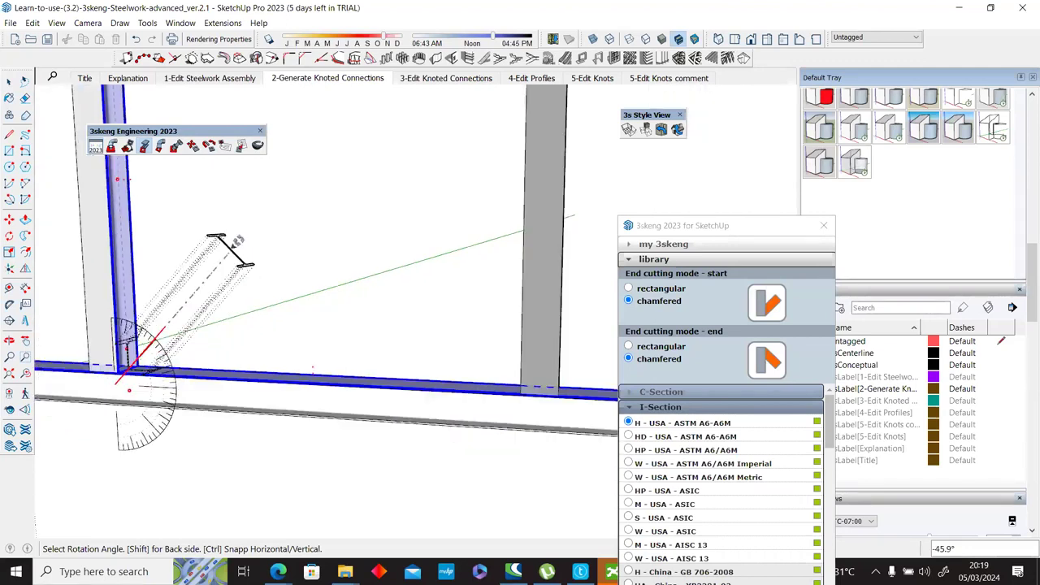
pyautogui.scroll(3, 238, 244)
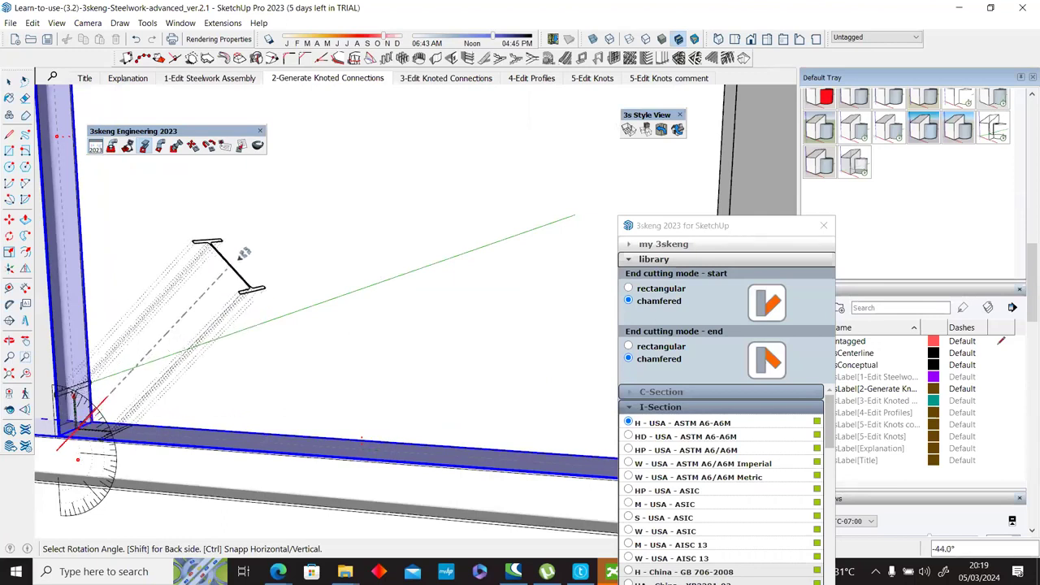
pyautogui.scroll(-2, 242, 247)
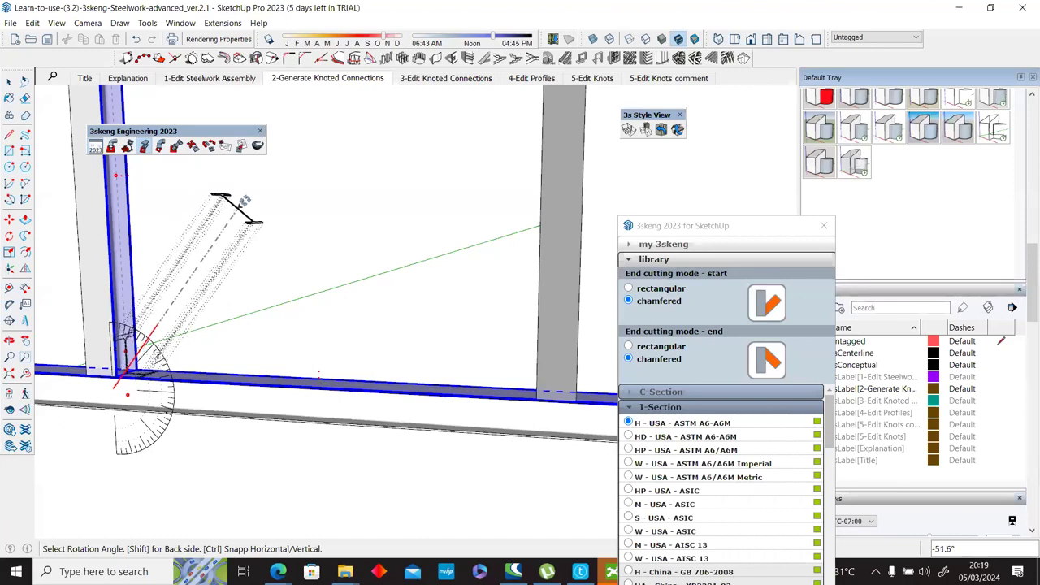
pyautogui.scroll(-2, 235, 213)
pyautogui.moveTo(236, 204); pyautogui.dragTo(215, 341, button='middle')
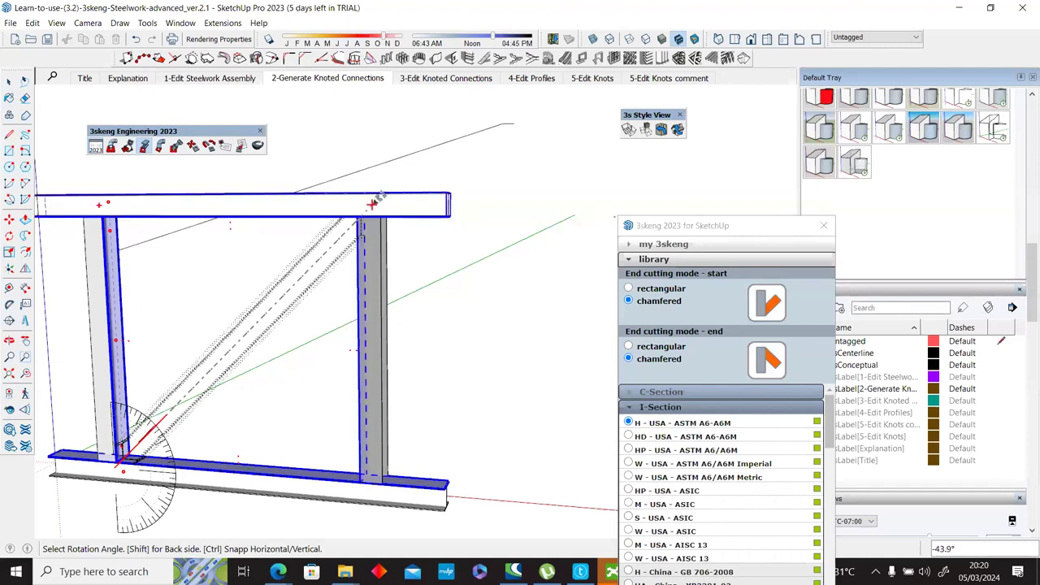
pyautogui.click(372, 203)
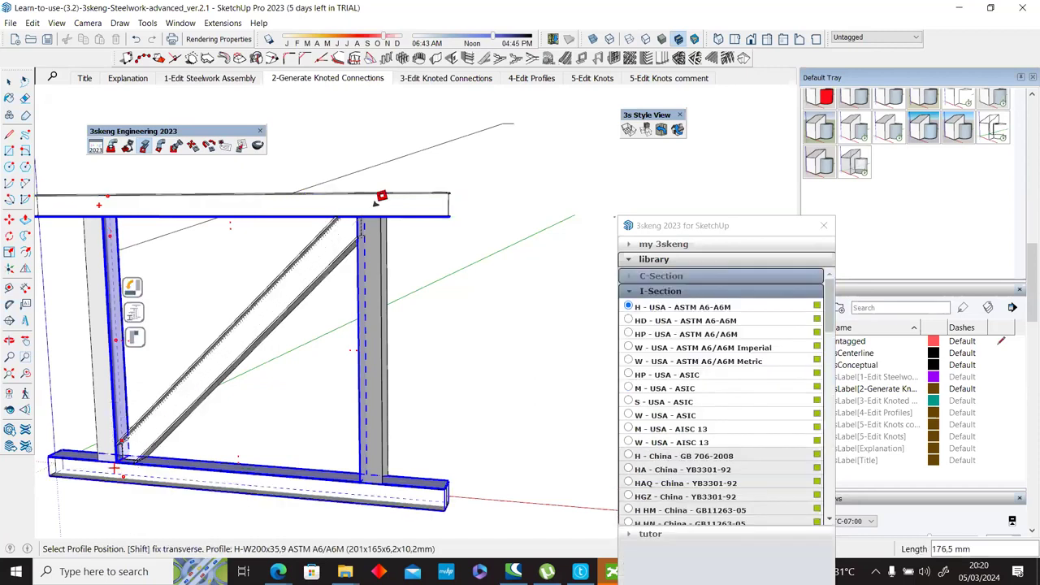
# Step: Examine the diagonal's knotted connections at the first column's foot and at the second column's head
pyautogui.scroll(3, 127, 459)
pyautogui.scroll(4, 134, 431)
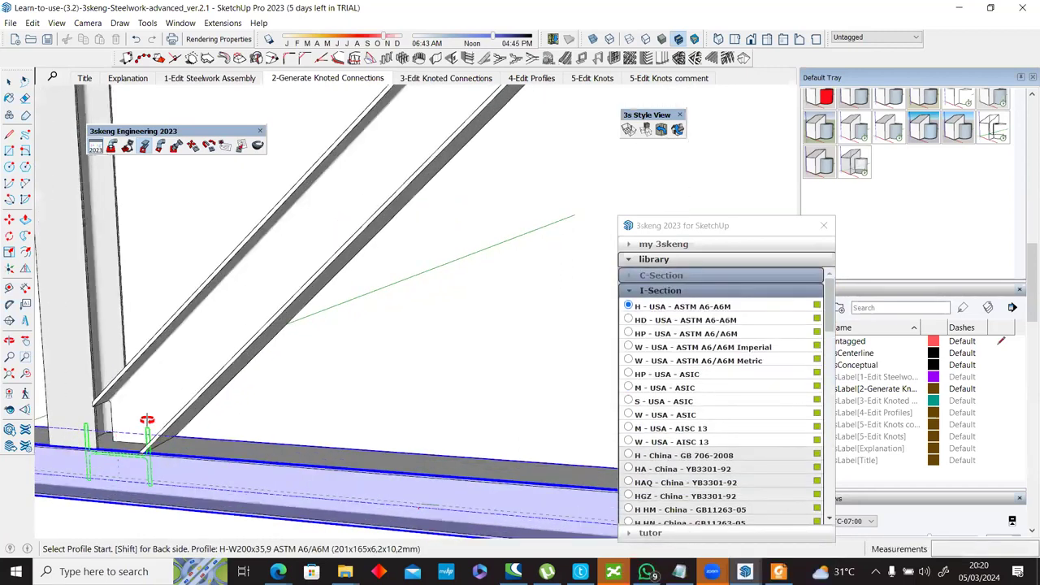
pyautogui.moveTo(294, 360); pyautogui.dragTo(112, 398, button='middle')
pyautogui.scroll(-5, 366, 180)
pyautogui.scroll(5, 330, 209)
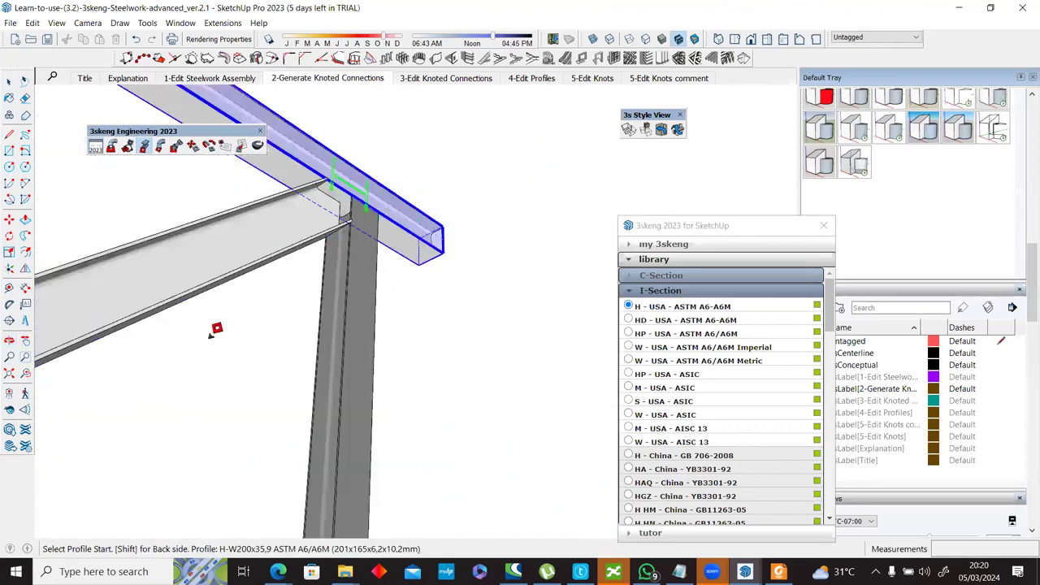
pyautogui.moveTo(350, 191); pyautogui.dragTo(597, 252, button='middle')
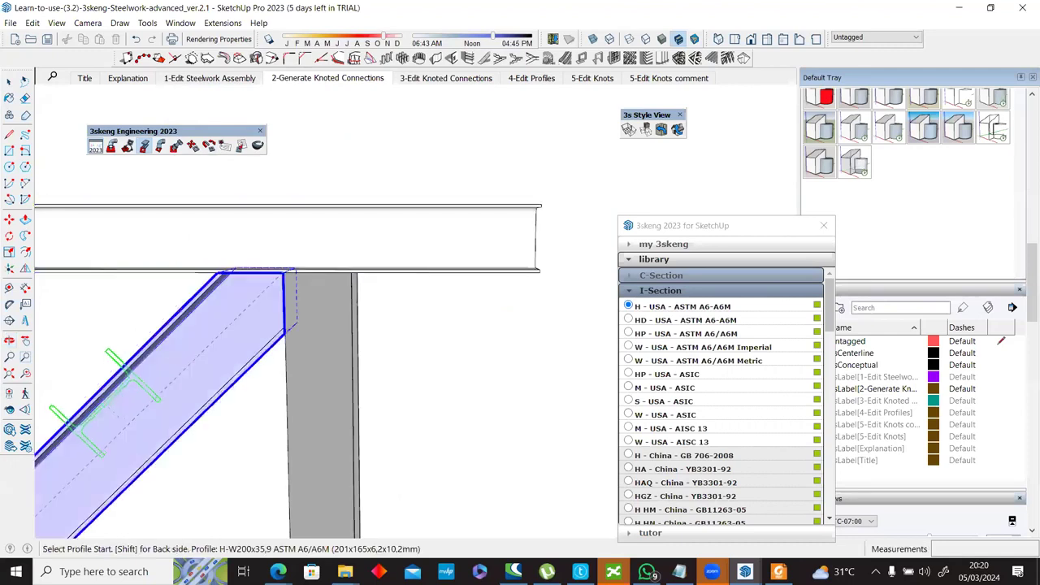
pyautogui.scroll(-3, 202, 340)
pyautogui.scroll(-2, 210, 341)
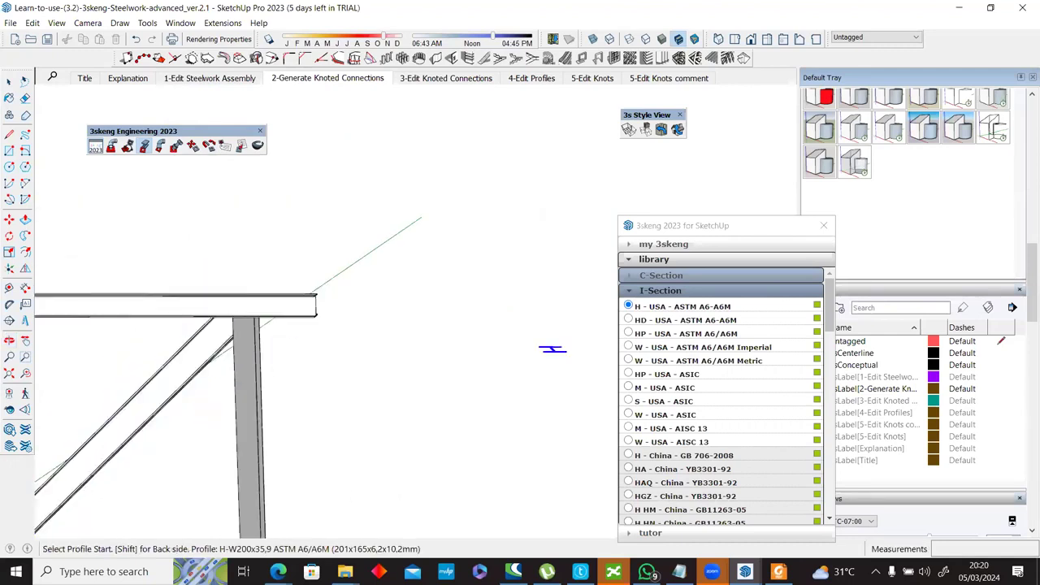
pyautogui.moveTo(362, 271); pyautogui.dragTo(326, 334, button='middle')
pyautogui.moveTo(825, 227); pyautogui.dragTo(816, 371, button='middle')
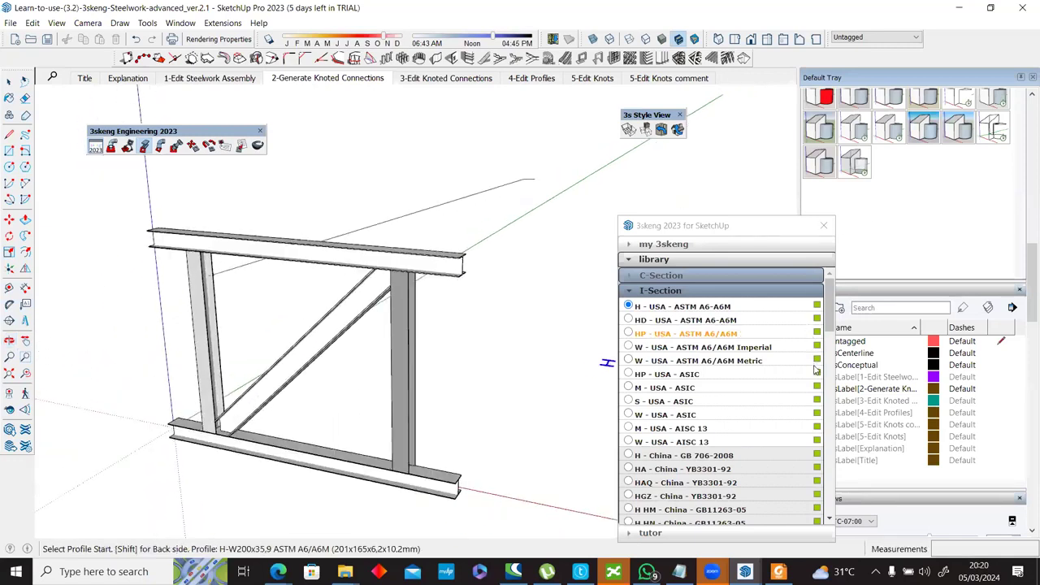
# Step: Move the 3skeng window off the tag list and briefly hide the 3sConceptual tag to examine the diagonal's upper end cut
pyautogui.moveTo(715, 225); pyautogui.dragTo(641, 196)
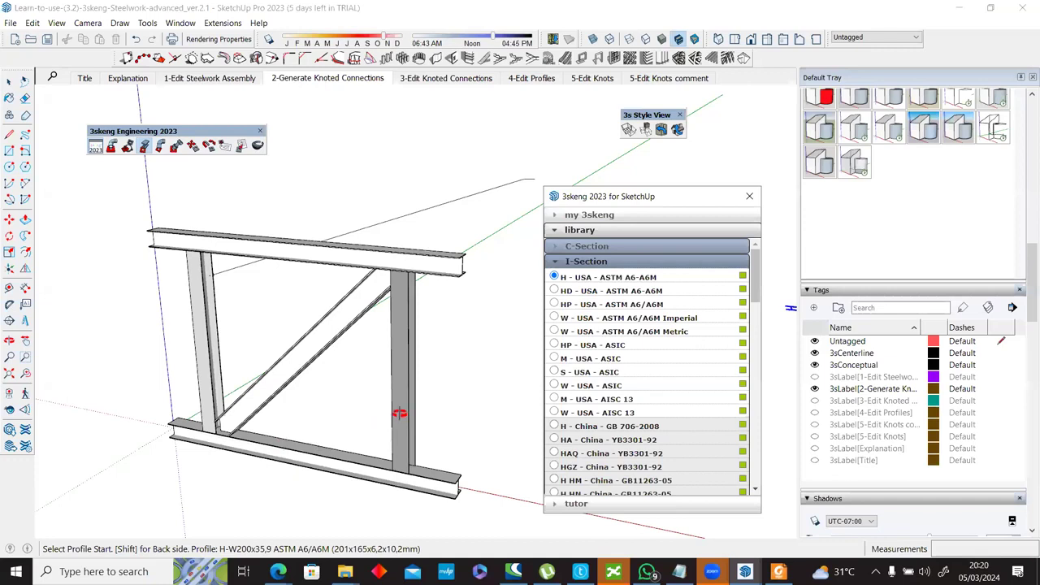
pyautogui.click(814, 365)
pyautogui.moveTo(417, 364); pyautogui.dragTo(361, 323, button='middle')
pyautogui.scroll(5, 400, 286)
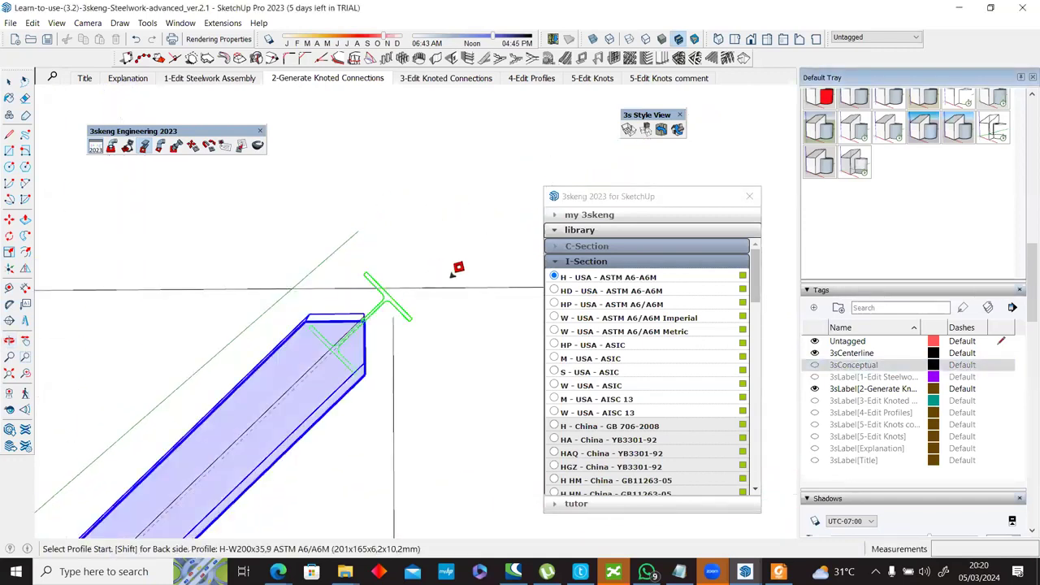
pyautogui.click(815, 365)
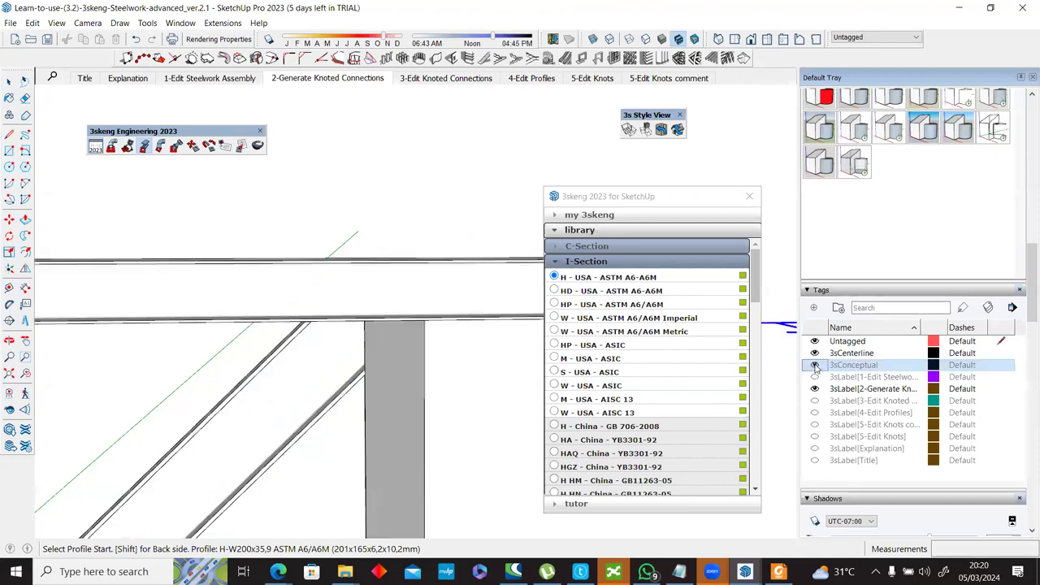
pyautogui.moveTo(455, 337); pyautogui.dragTo(382, 258, button='middle')
# Step: Switch to the 3-Edit Knoted Connections scene and raise the top beam by 250 mm with 3skeng Edit and Rotate
pyautogui.click(534, 76)
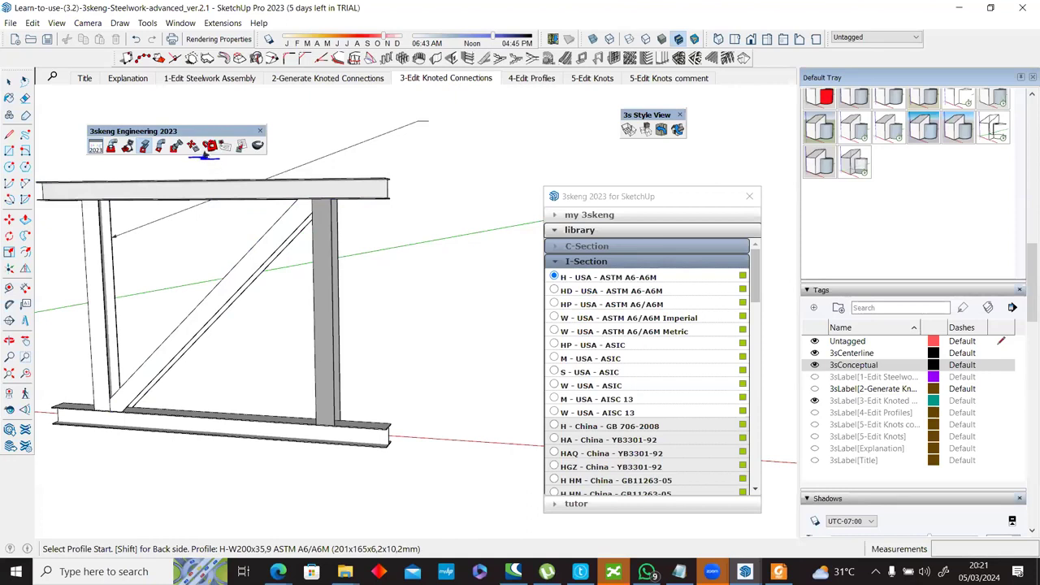
pyautogui.click(193, 147)
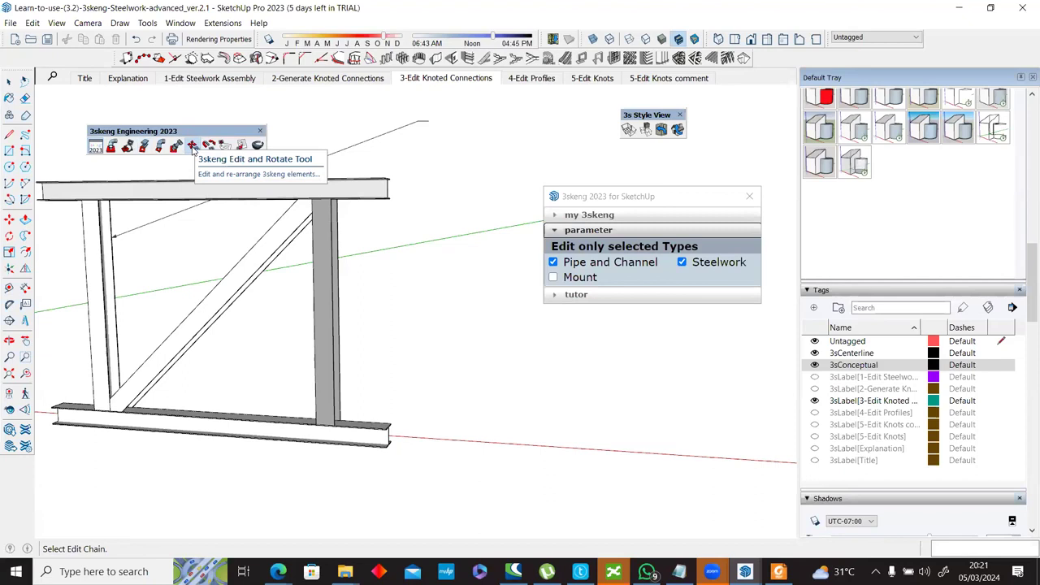
pyautogui.click(195, 187)
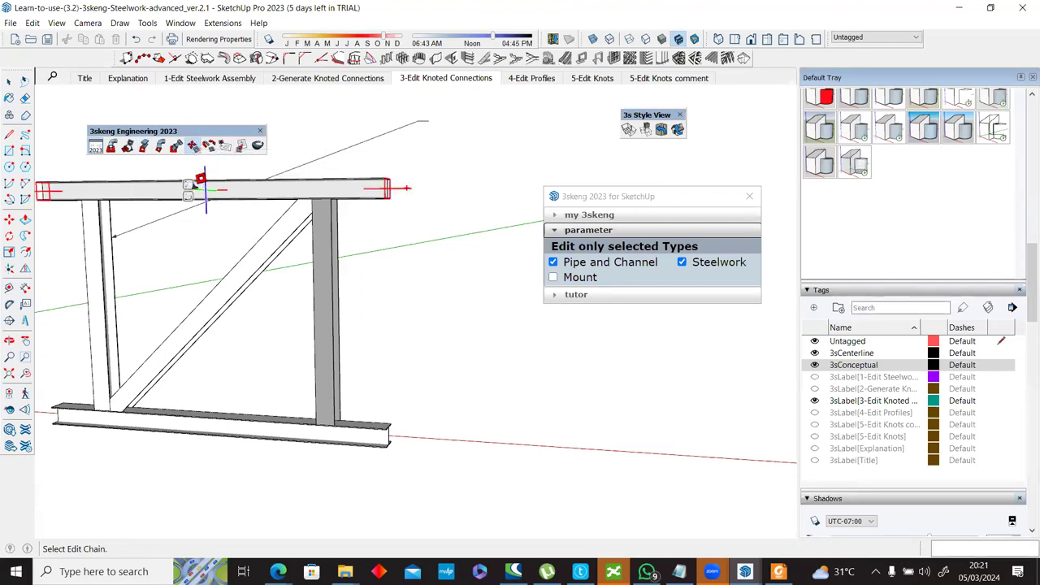
pyautogui.click(247, 186)
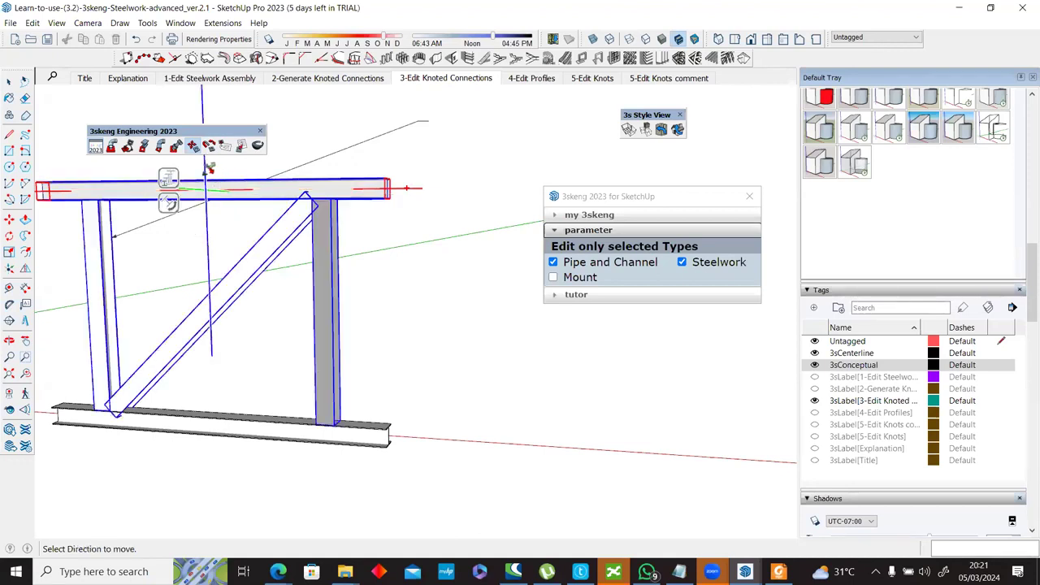
pyautogui.click(214, 231)
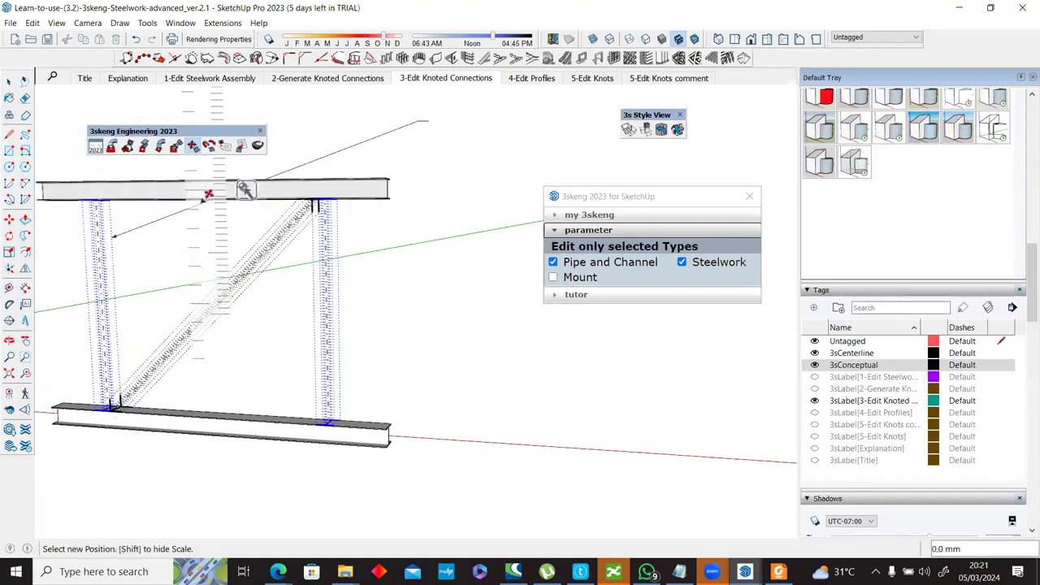
pyautogui.moveTo(245, 190); pyautogui.dragTo(321, 260, button='middle')
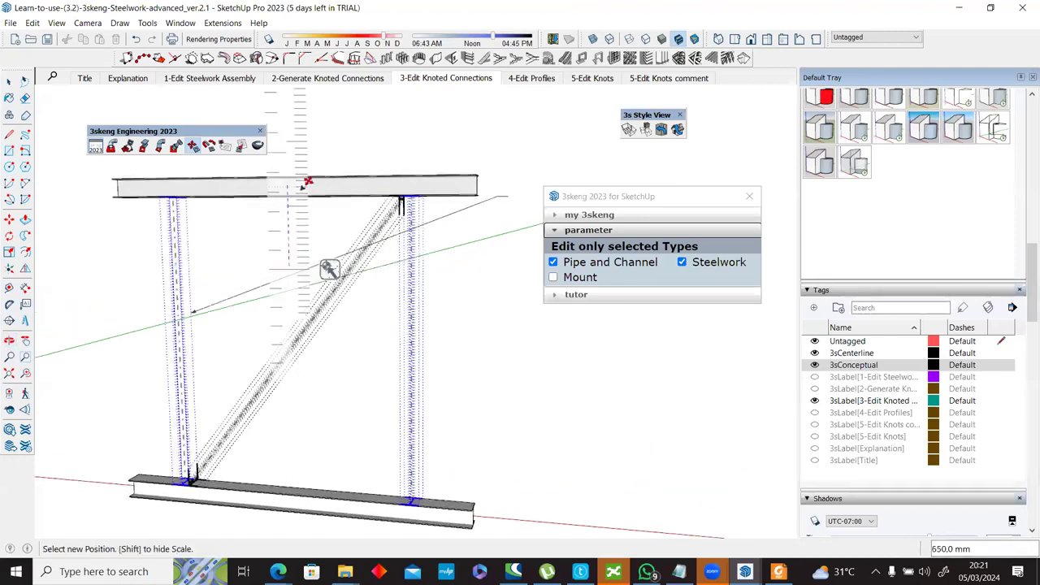
pyautogui.write('250mm')
pyautogui.press('Return')
pyautogui.scroll(5, 404, 243)
pyautogui.moveTo(396, 280); pyautogui.dragTo(457, 211, button='middle')
pyautogui.moveTo(411, 338); pyautogui.dragTo(371, 184, button='middle')
pyautogui.scroll(-8, 370, 185)
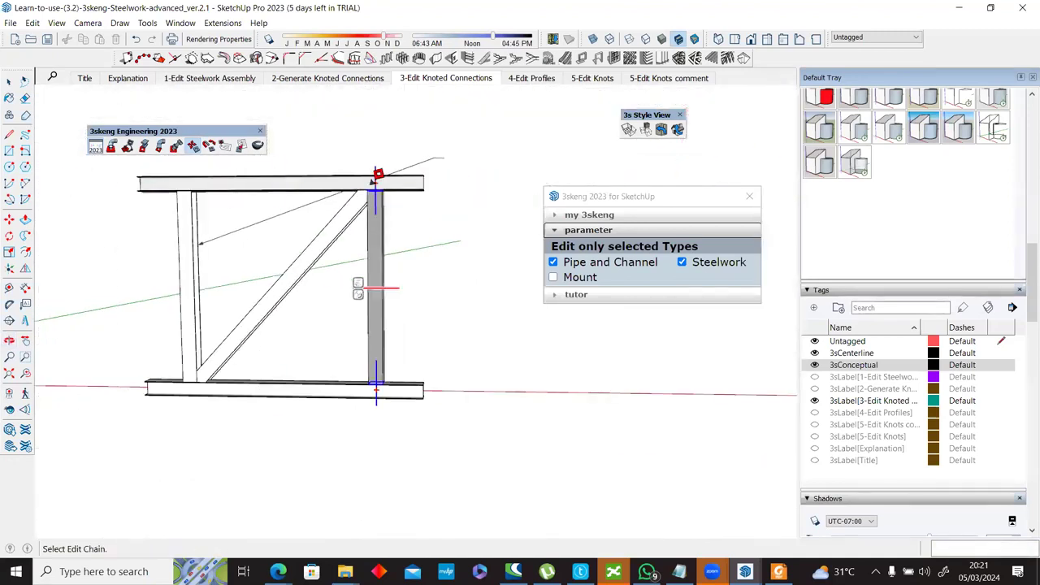
# Step: Move the second column 250 mm outward along the beams, away from the first column
pyautogui.scroll(1, 280, 183)
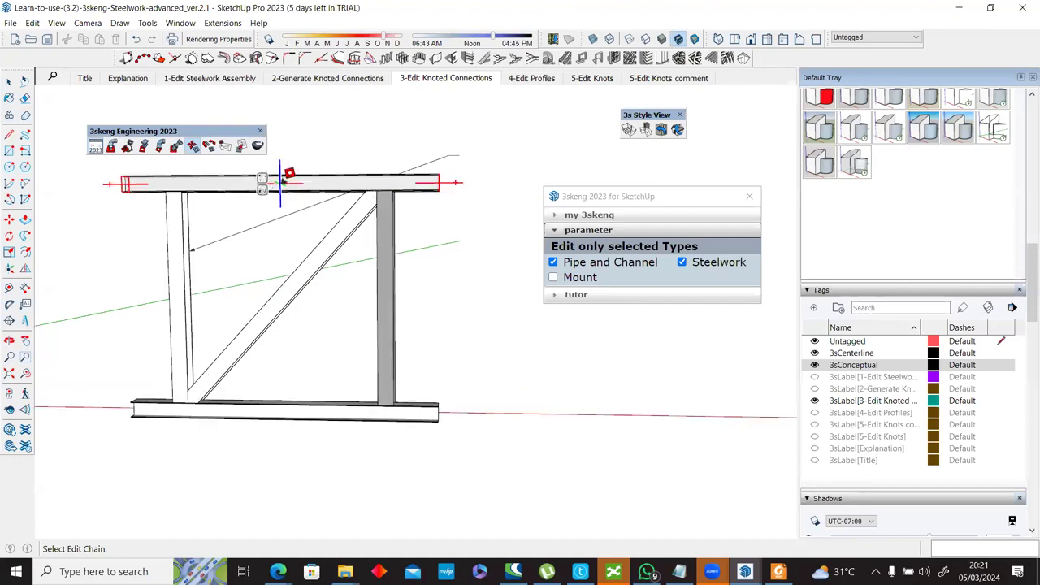
pyautogui.scroll(2, 280, 179)
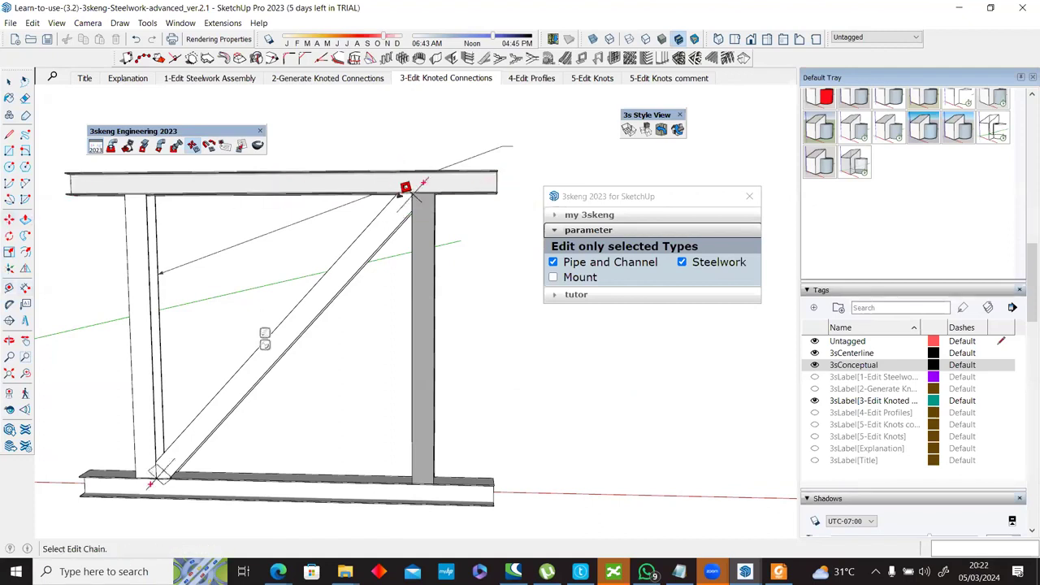
pyautogui.click(10, 235)
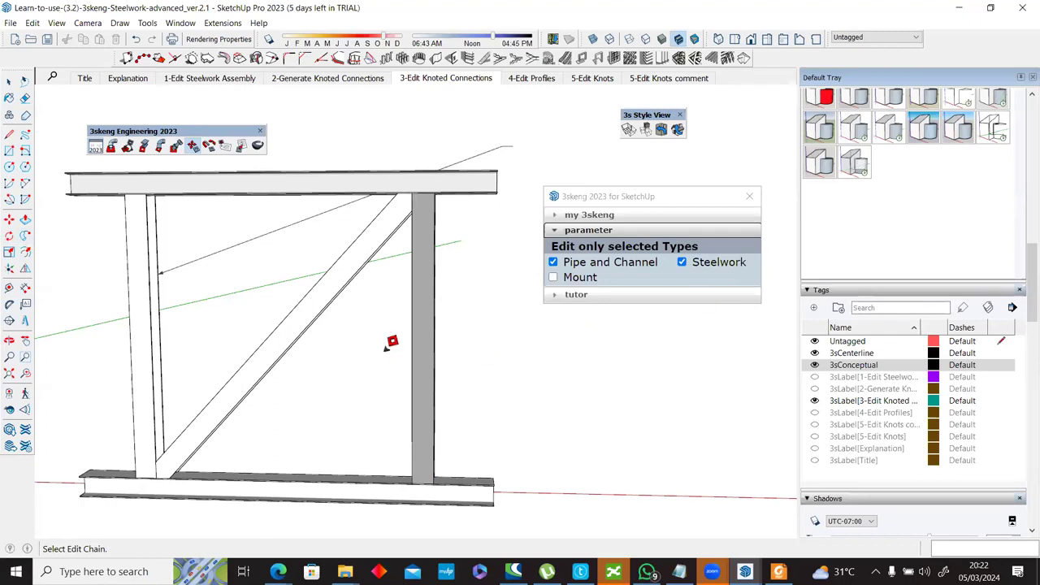
pyautogui.click(428, 307)
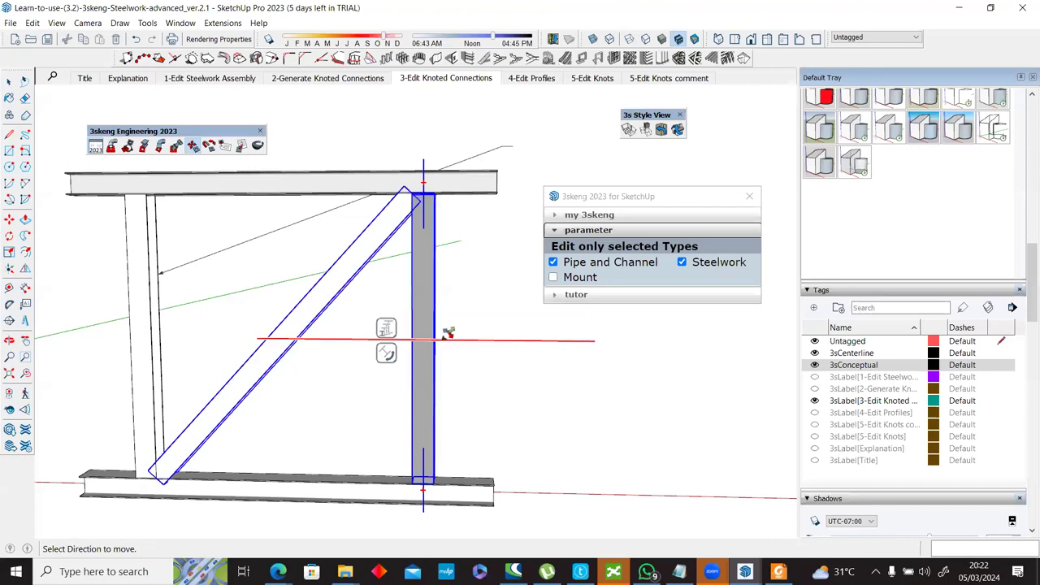
pyautogui.click(448, 333)
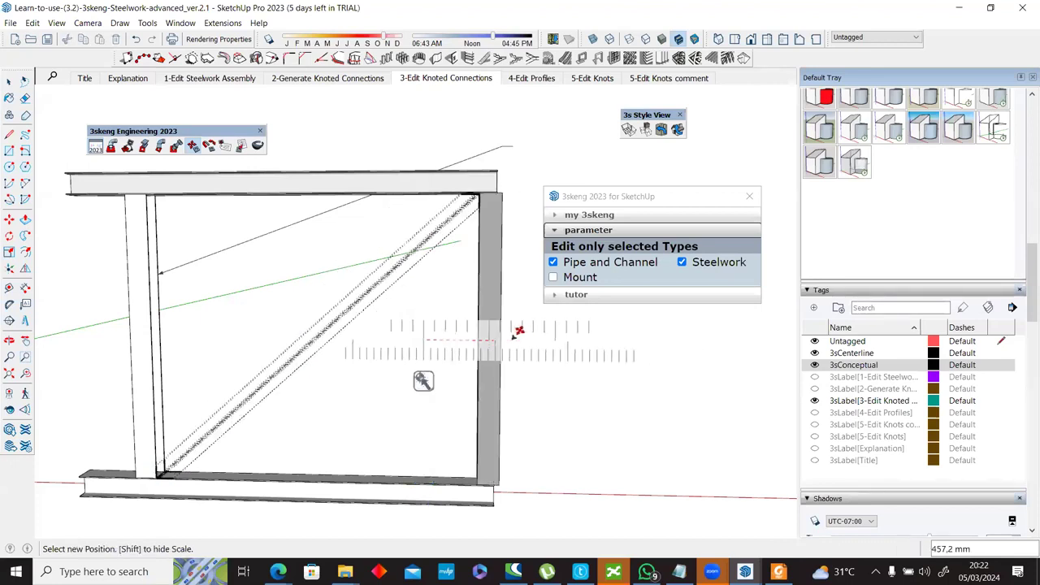
pyautogui.write('250')
pyautogui.press('Return')
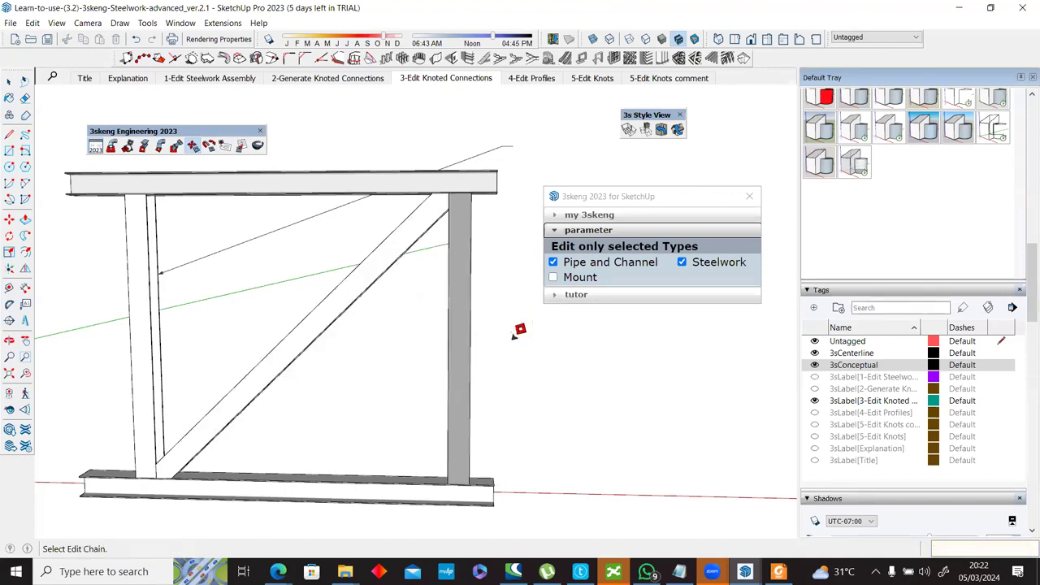
pyautogui.scroll(-2, 515, 334)
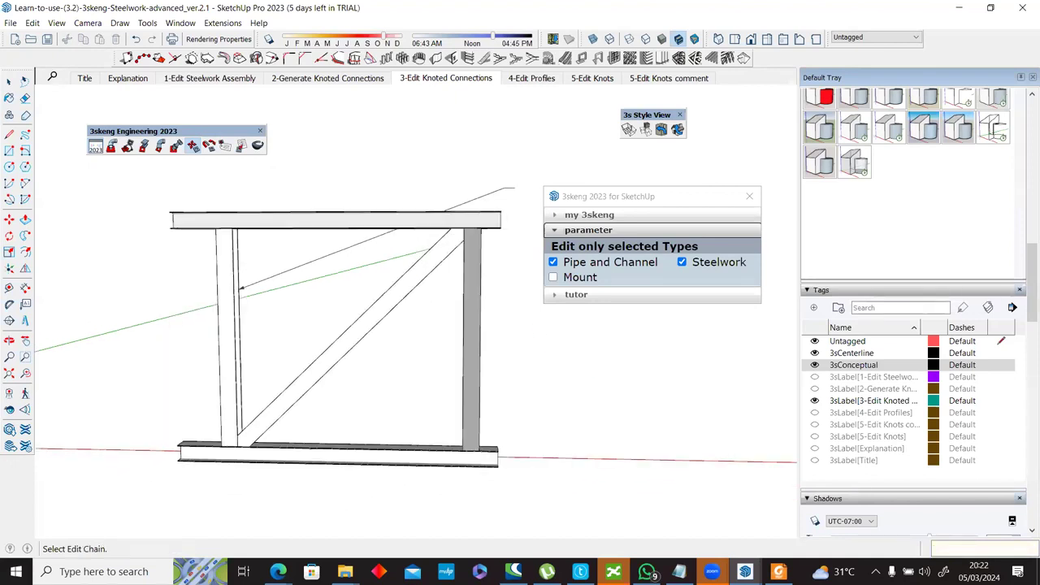
# Step: Switch to the 4-Edit Profiles scene and try the H-HP200x53,0 profile on the diagonal with 3skeng Edit
pyautogui.click(530, 78)
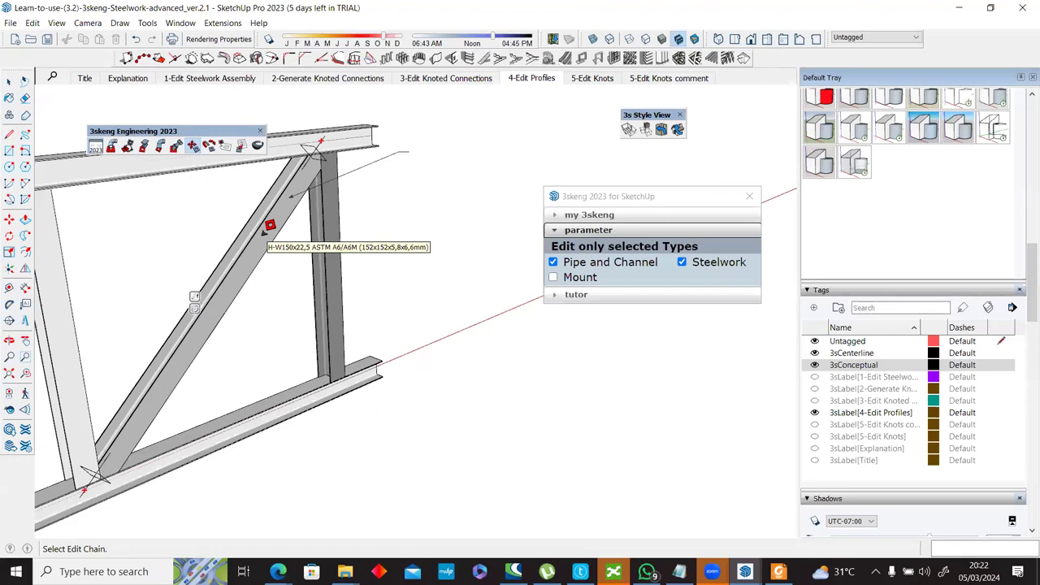
pyautogui.click(266, 230)
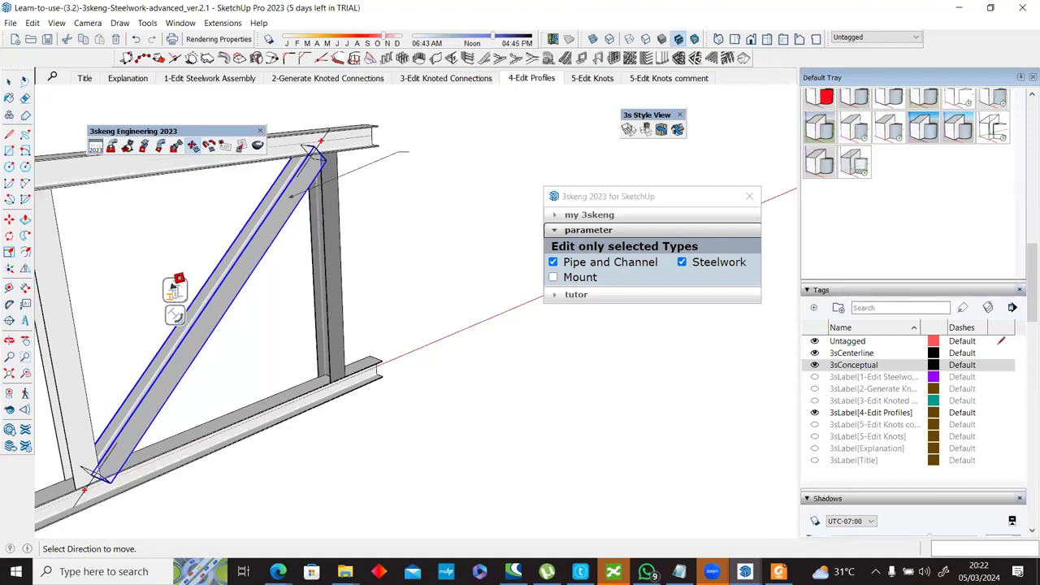
pyautogui.click(175, 286)
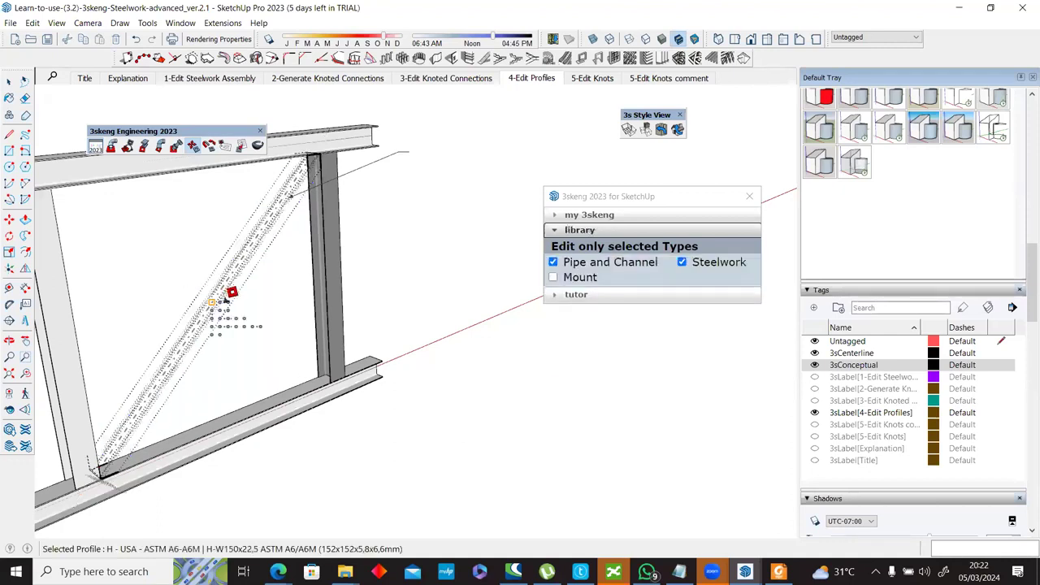
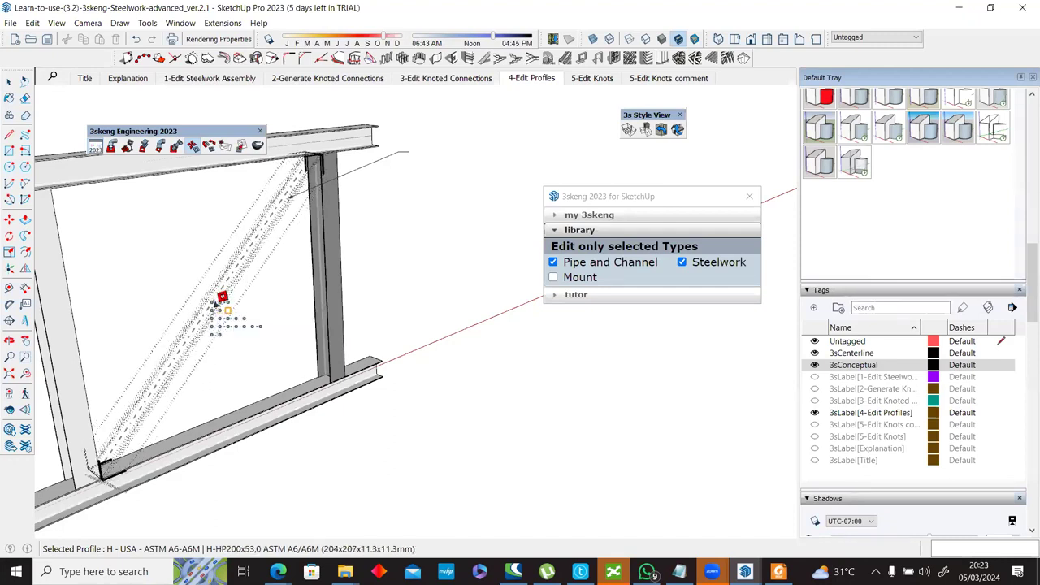
pyautogui.click(483, 336)
# Step: Reopen the diagonal's profile choices and try the H-W150x29.8 profile
pyautogui.moveTo(476, 136); pyautogui.dragTo(455, 145, button='middle')
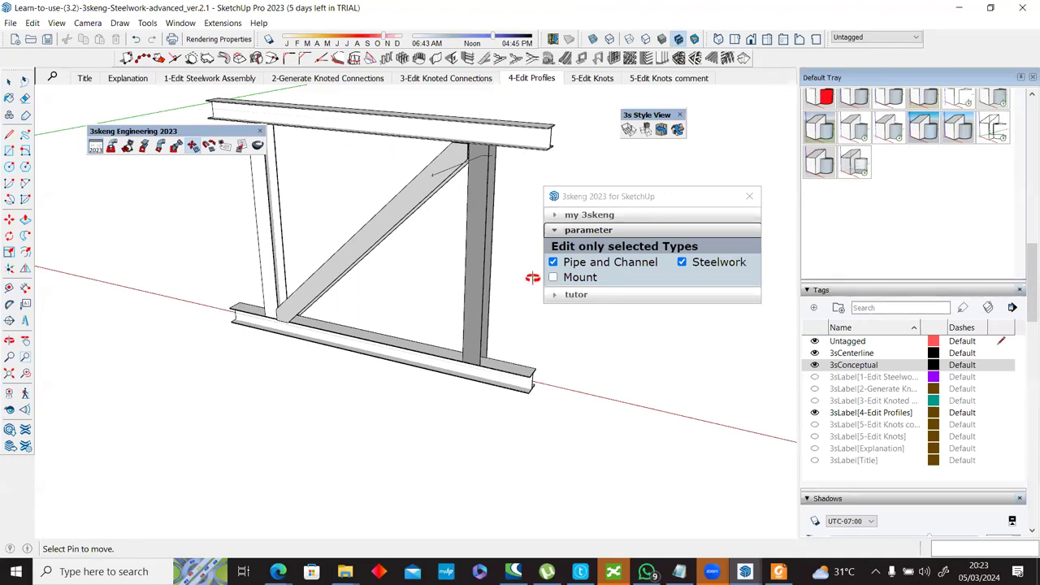
pyautogui.moveTo(398, 203); pyautogui.dragTo(235, 187, button='middle')
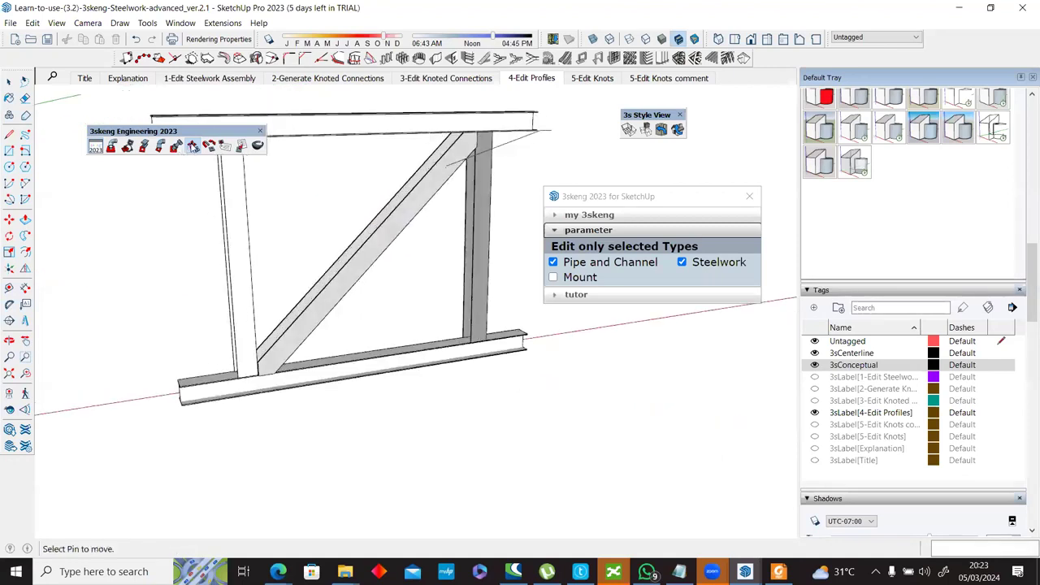
pyautogui.click(398, 208)
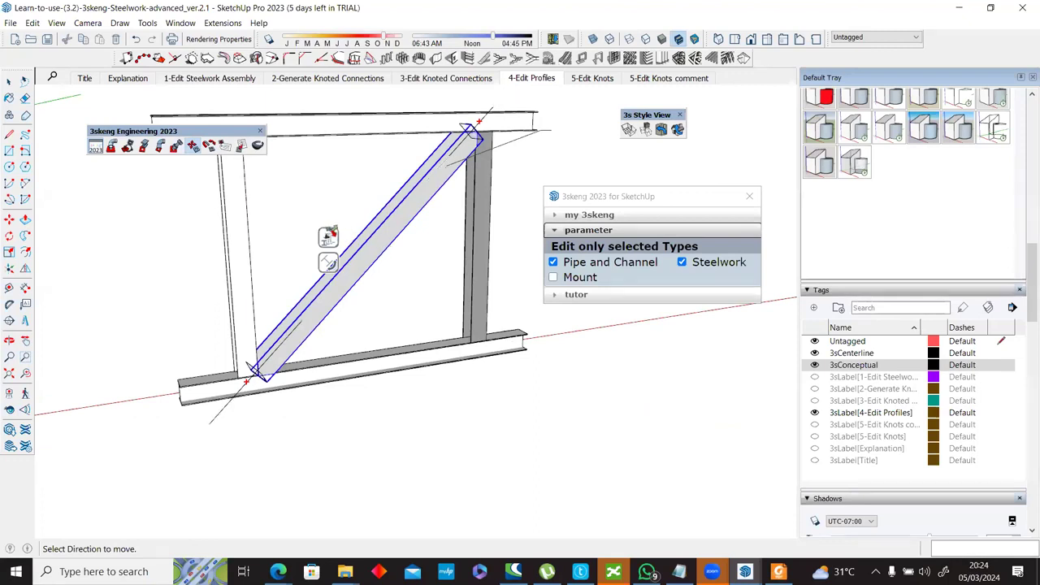
pyautogui.click(328, 236)
pyautogui.click(401, 122)
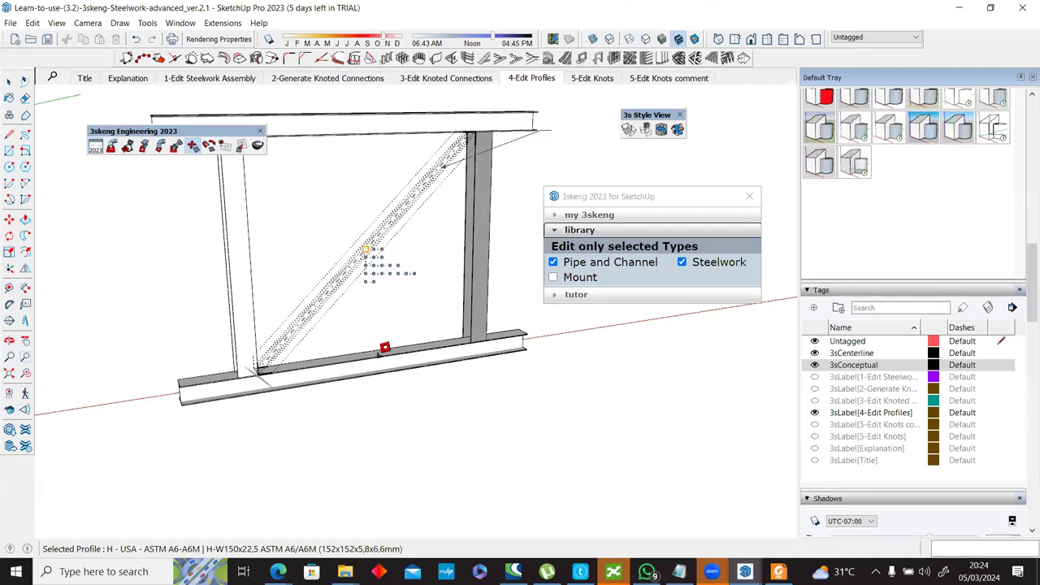
pyautogui.click(374, 237)
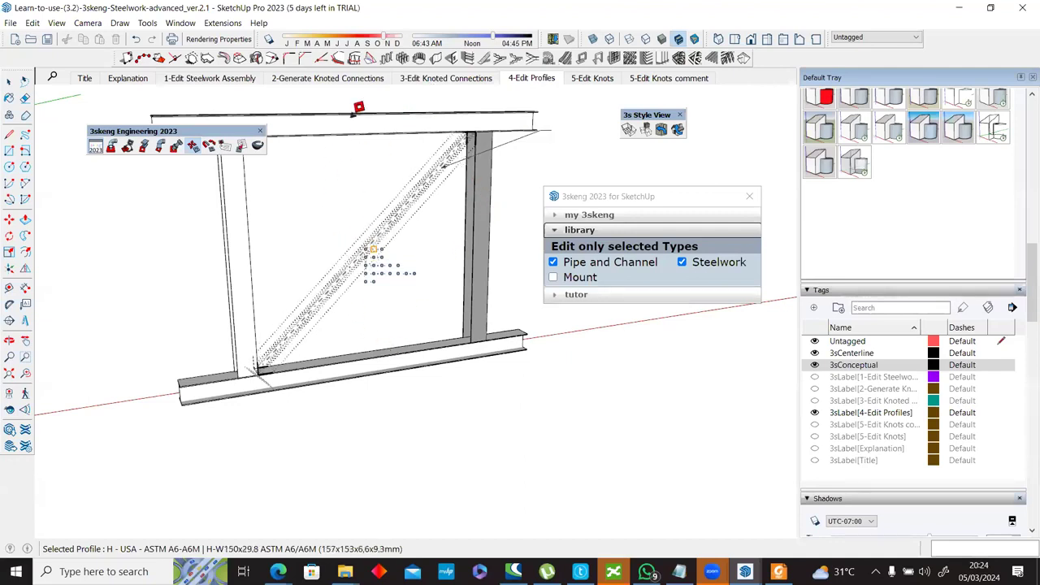
pyautogui.click(281, 238)
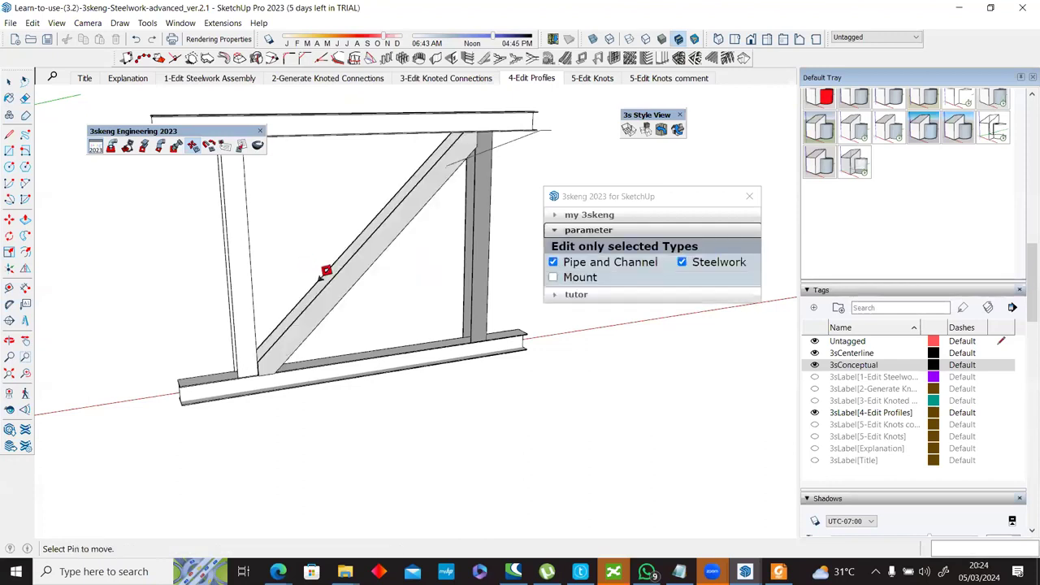
# Step: Change the diagonal to the largest H profile, the last one offered among the profile choices
pyautogui.moveTo(351, 254); pyautogui.dragTo(365, 237, button='middle')
pyautogui.click(364, 242)
pyautogui.click(325, 236)
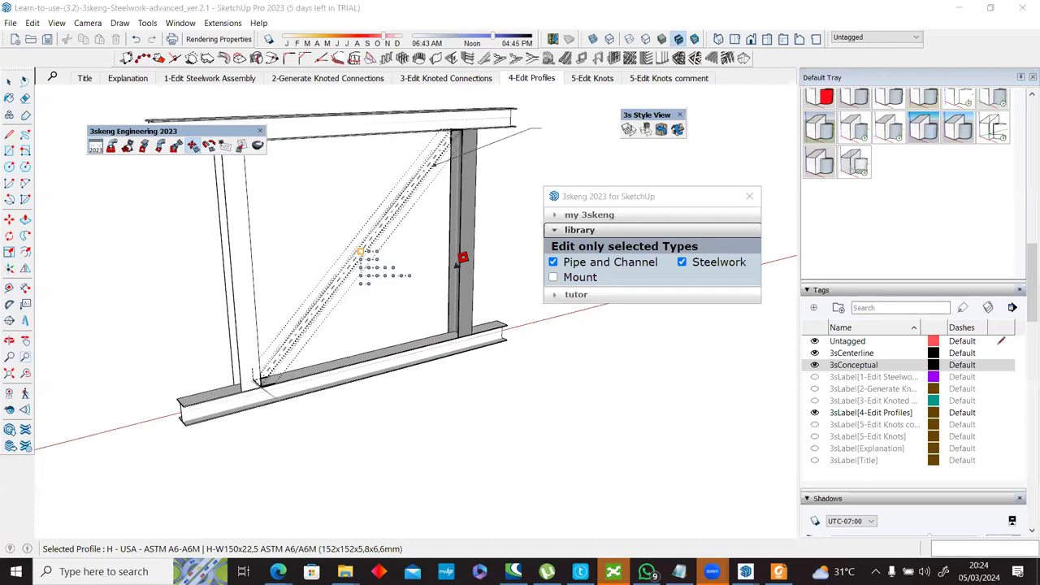
pyautogui.click(411, 274)
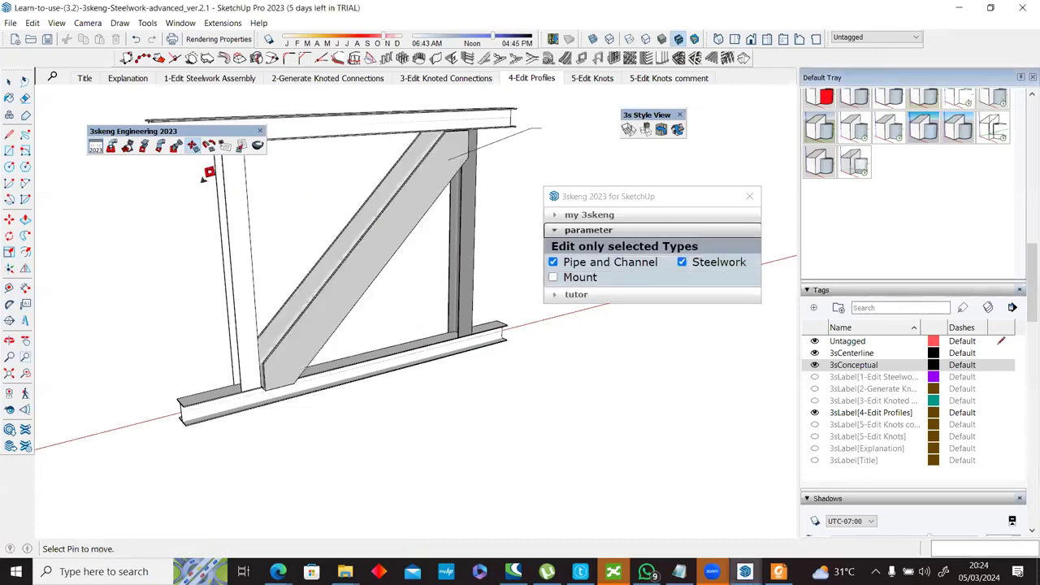
# Step: Change the diagonal's profile to H-W200x35,9 with 3skeng Edit
pyautogui.click(195, 150)
pyautogui.click(355, 238)
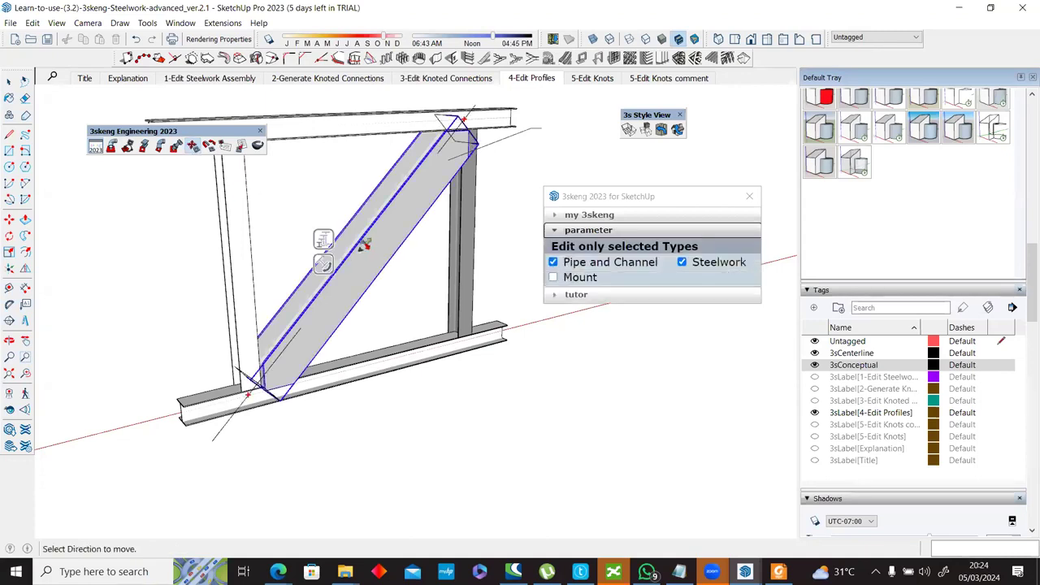
pyautogui.click(351, 244)
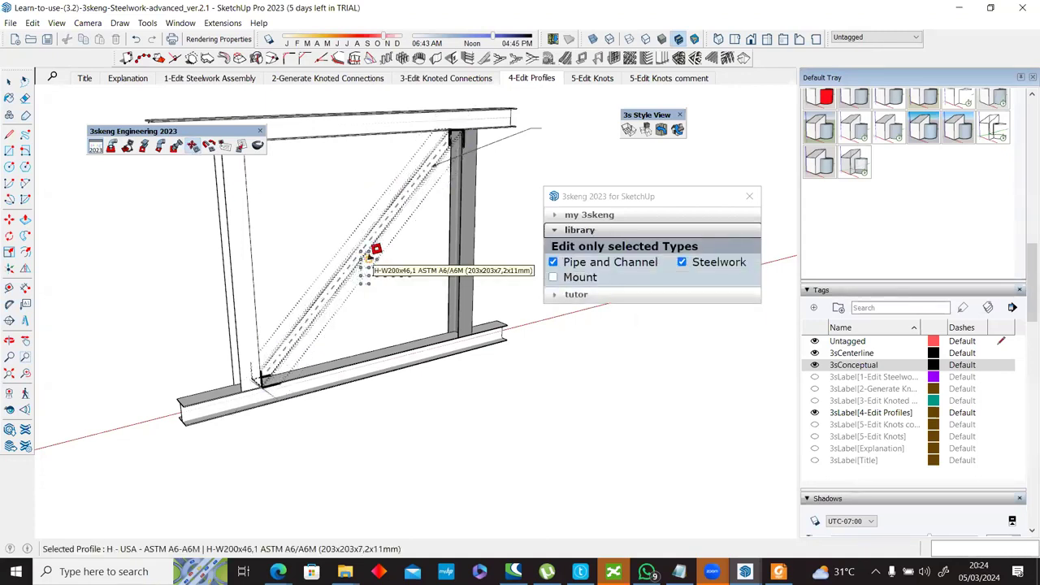
pyautogui.click(360, 256)
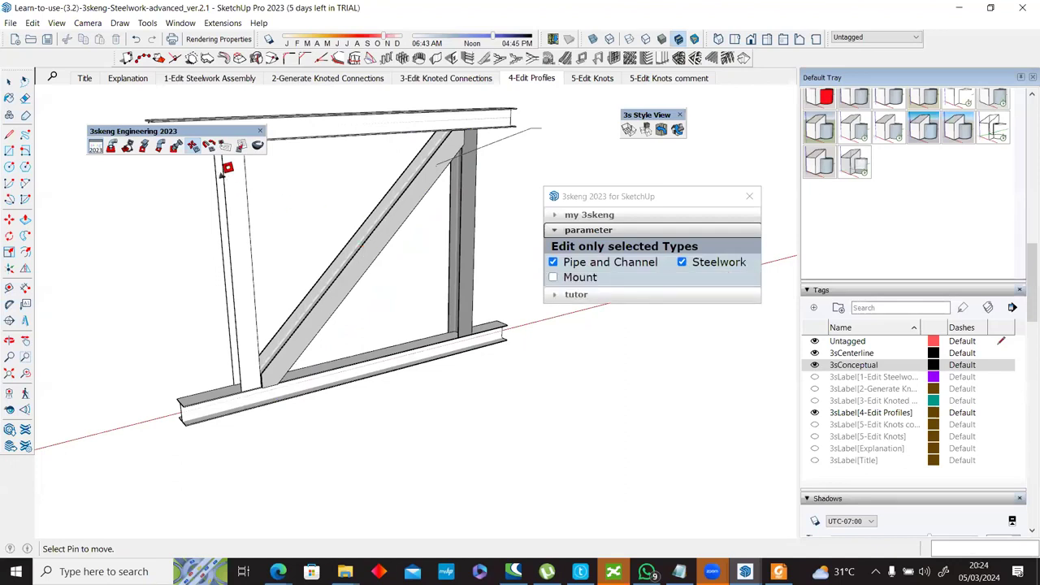
# Step: Edit the diagonal again and try the H-W310x97,0 profile from the profile choices
pyautogui.click(192, 146)
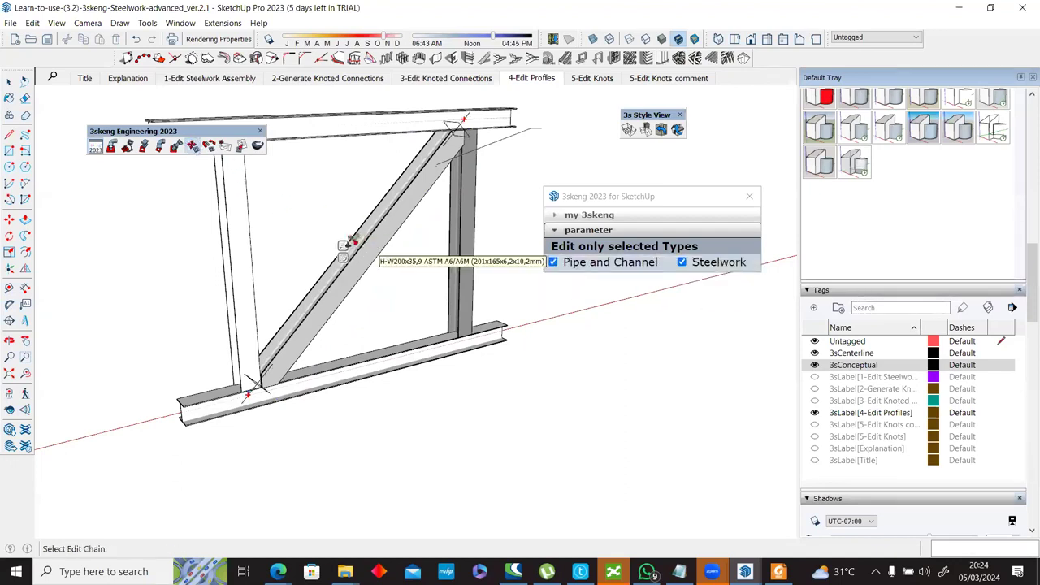
pyautogui.click(350, 243)
pyautogui.click(379, 249)
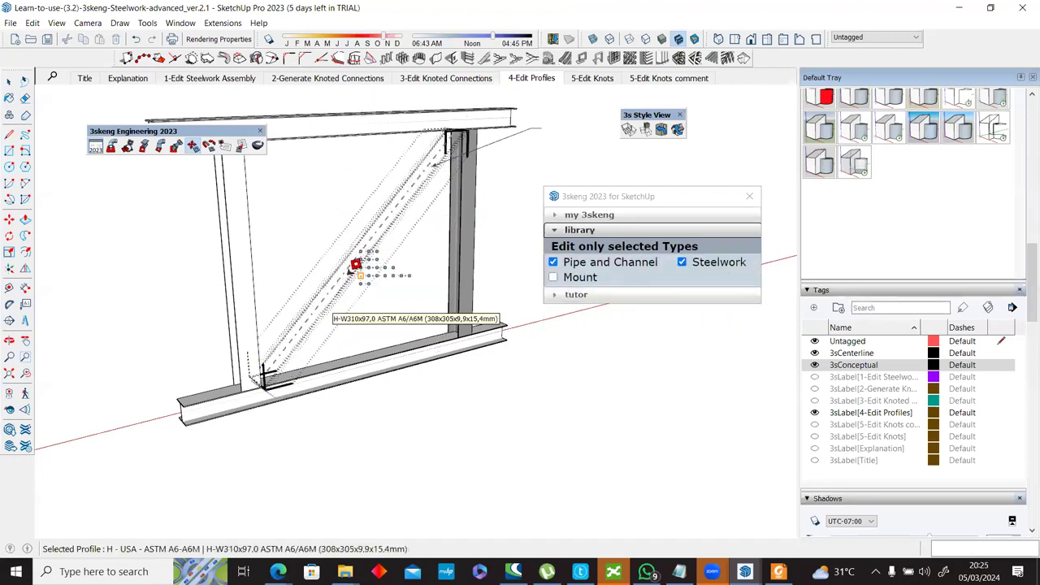
pyautogui.click(356, 266)
# Step: Reopen the diagonal's profile choices with 3skeng Edit and select H-W150x22,5
pyautogui.moveTo(352, 251); pyautogui.dragTo(398, 219, button='middle')
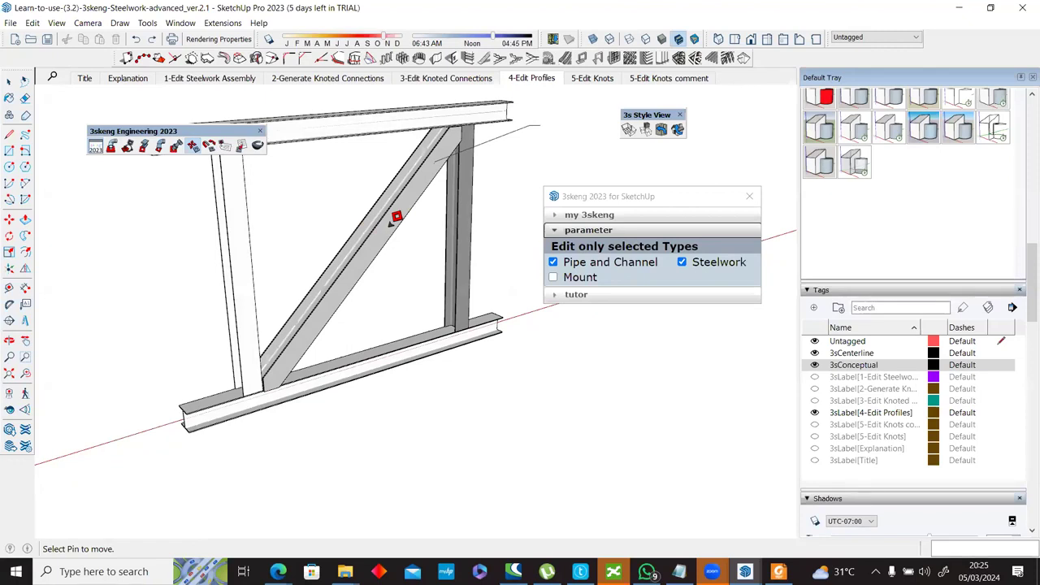
pyautogui.moveTo(374, 230); pyautogui.dragTo(340, 327, button='middle')
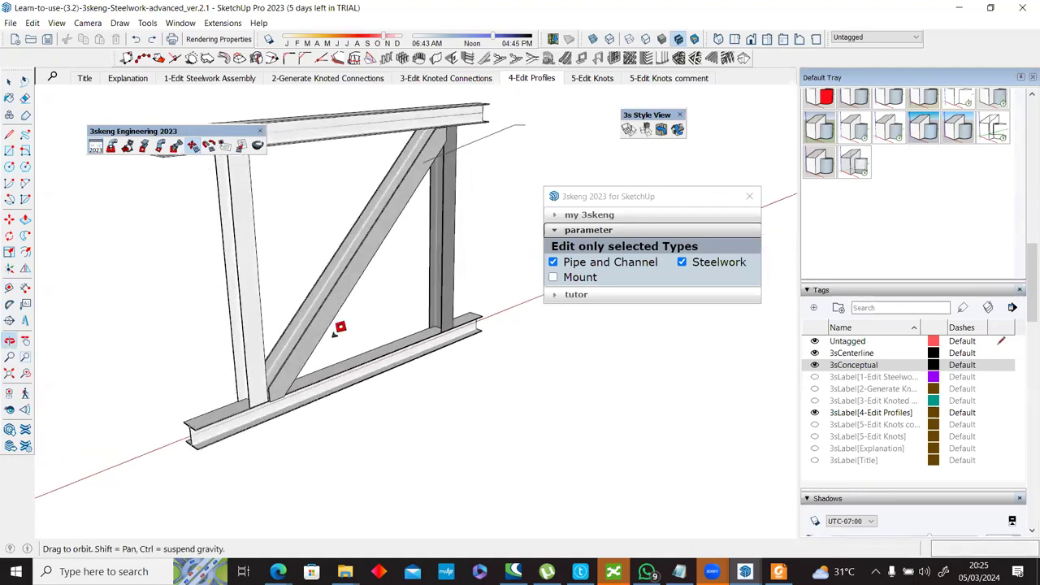
pyautogui.scroll(4, 340, 325)
pyautogui.scroll(-2, 347, 241)
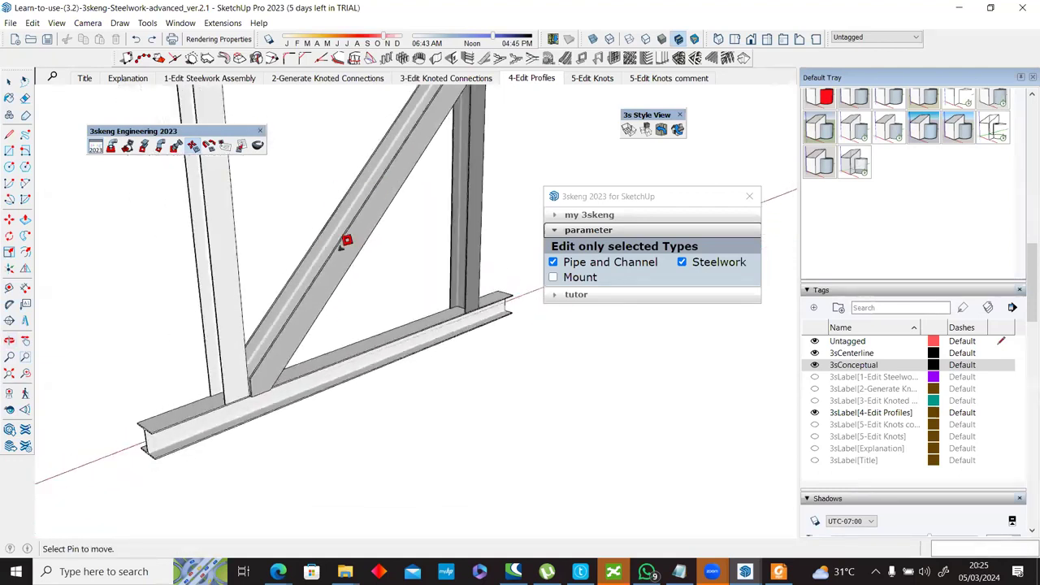
pyautogui.moveTo(352, 225); pyautogui.dragTo(179, 172, button='middle')
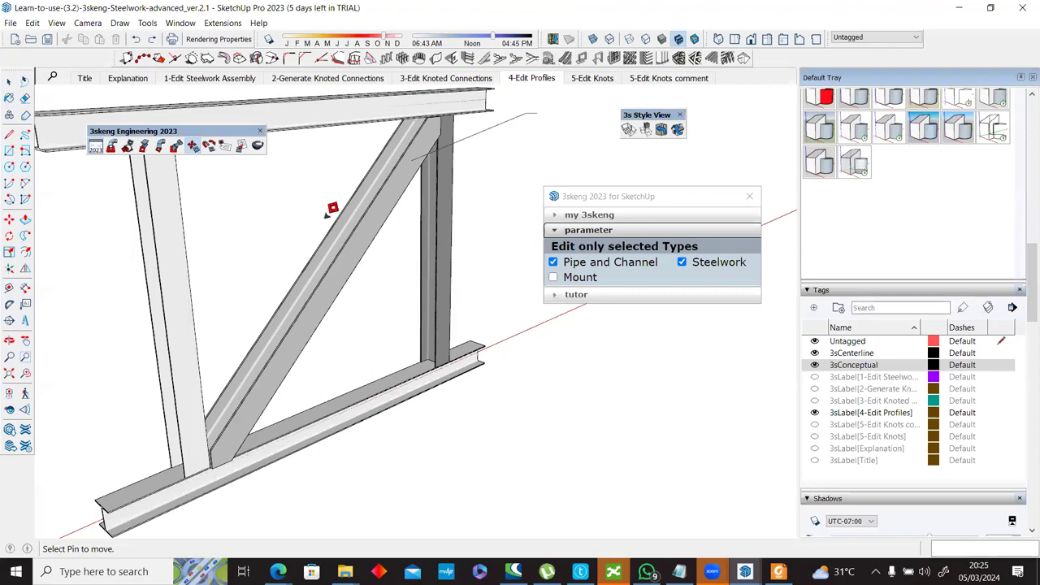
pyautogui.click(192, 148)
pyautogui.click(323, 256)
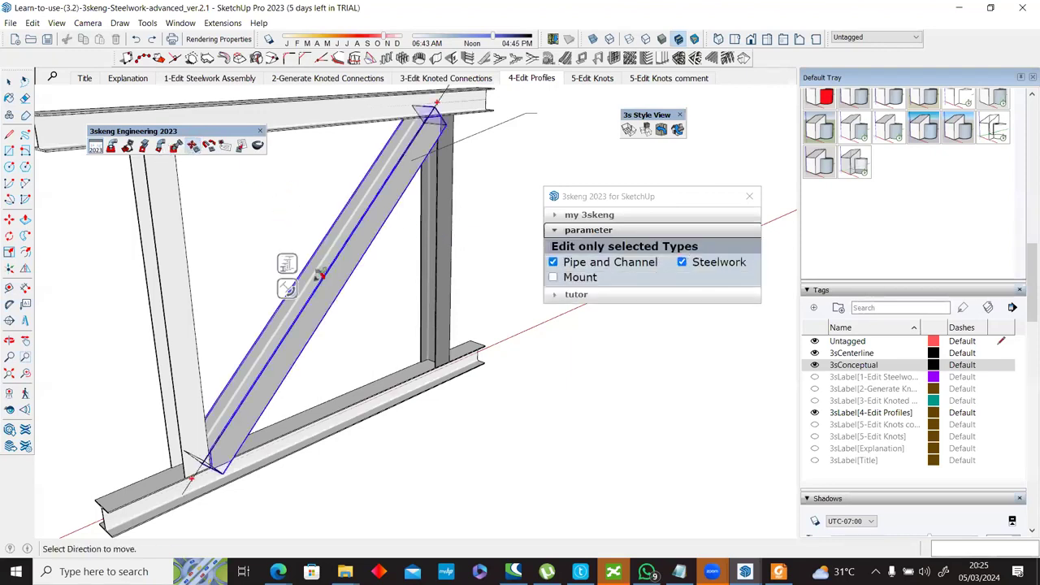
pyautogui.click(290, 261)
pyautogui.click(324, 276)
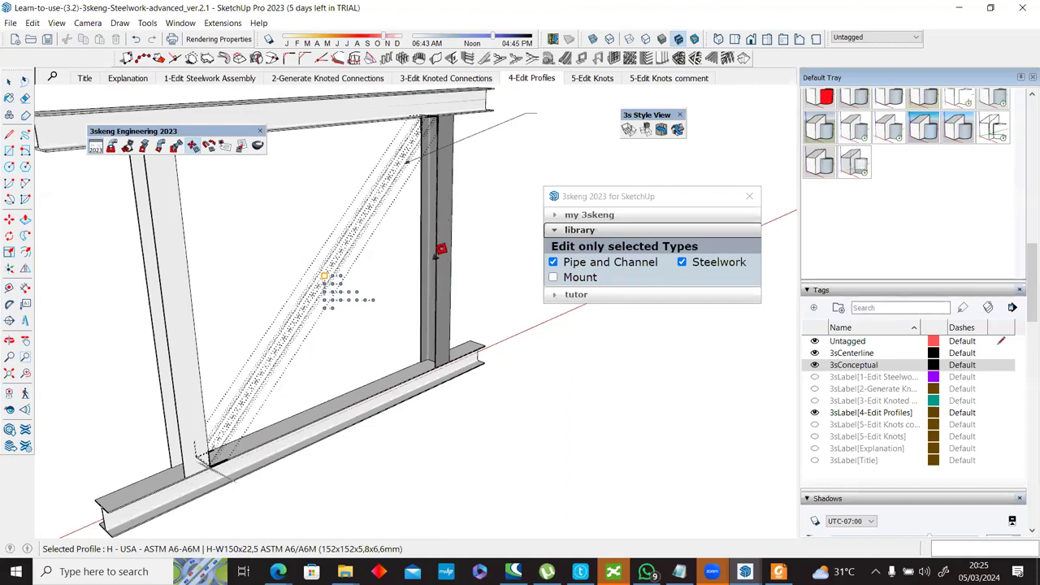
pyautogui.click(437, 251)
pyautogui.moveTo(367, 328); pyautogui.dragTo(328, 291, button='middle')
pyautogui.scroll(-3, 337, 280)
pyautogui.scroll(5, 334, 258)
pyautogui.click(319, 252)
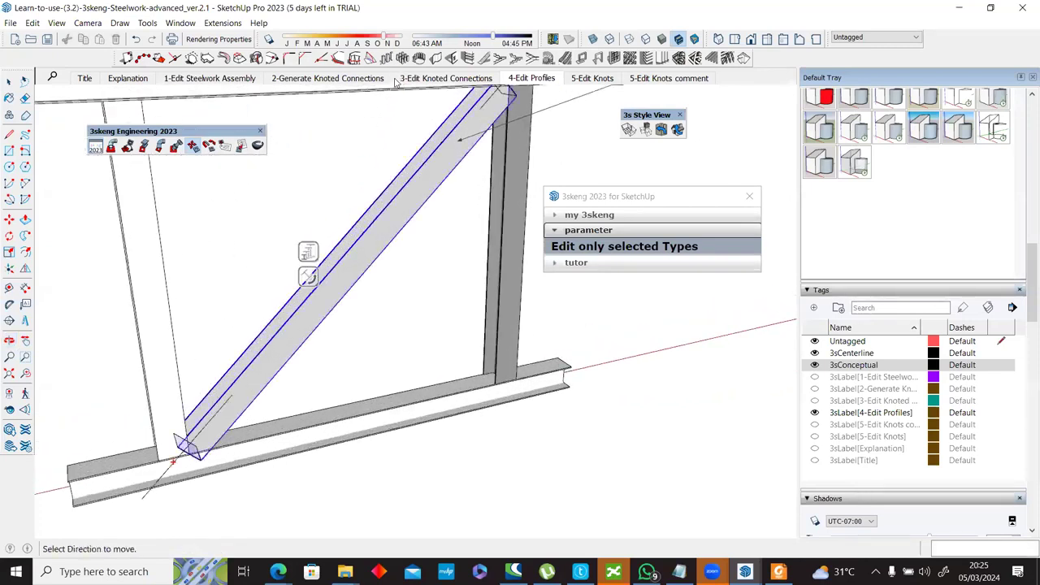
pyautogui.press('Escape')
# Step: Rotate the diagonal's profile about its own axis using the Rotation option of 3skeng Edit
pyautogui.moveTo(448, 291); pyautogui.dragTo(429, 111, button='middle')
pyautogui.moveTo(308, 290); pyautogui.dragTo(385, 285, button='middle')
pyautogui.scroll(-4, 443, 268)
pyautogui.moveTo(517, 271); pyautogui.dragTo(460, 302, button='middle')
pyautogui.click(193, 145)
pyautogui.click(400, 263)
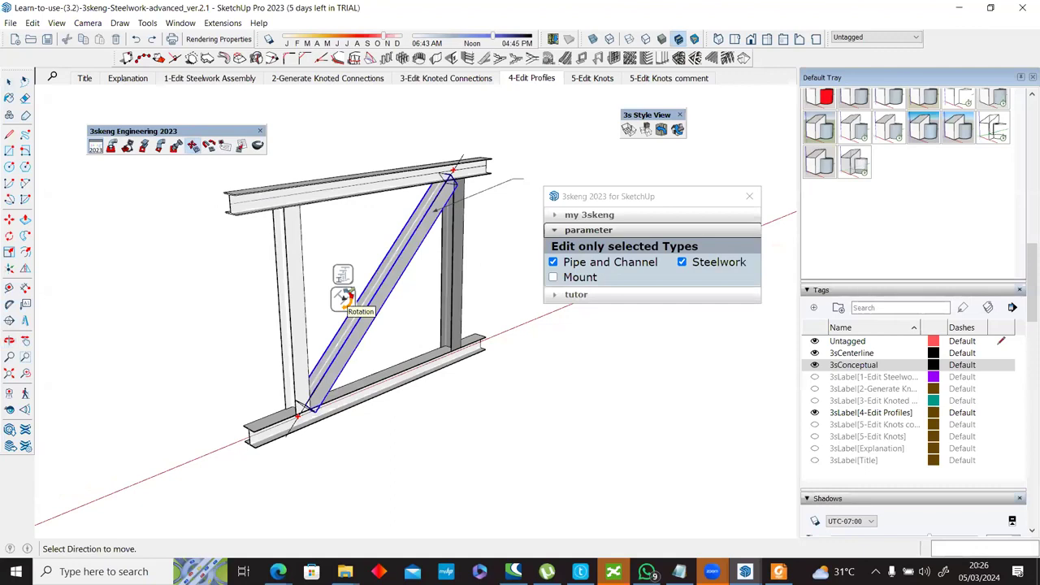
pyautogui.click(342, 298)
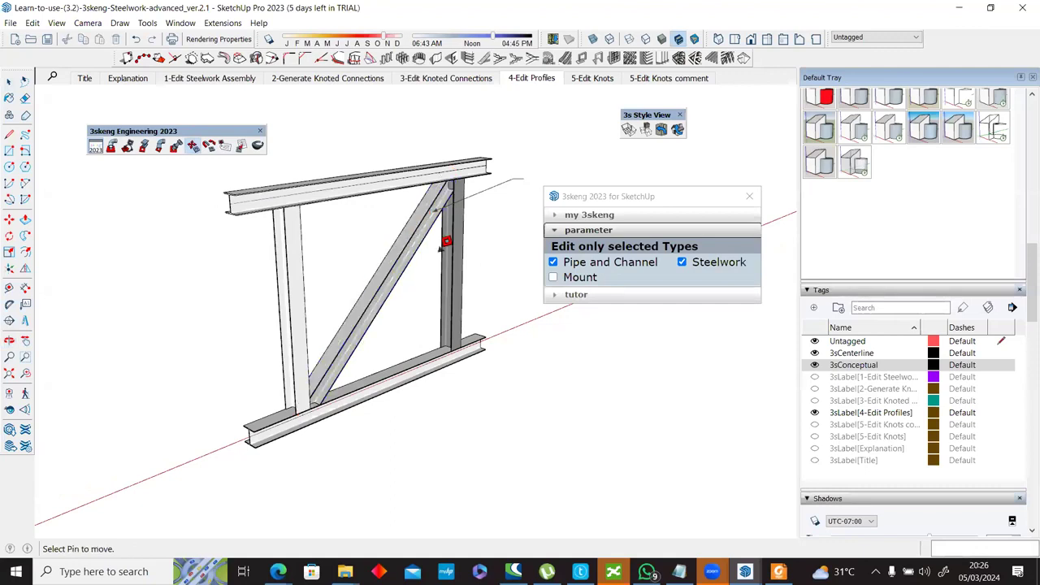
# Step: Examine the rotated diagonal's lower end where it meets the first column and the bottom beam
pyautogui.scroll(4, 390, 297)
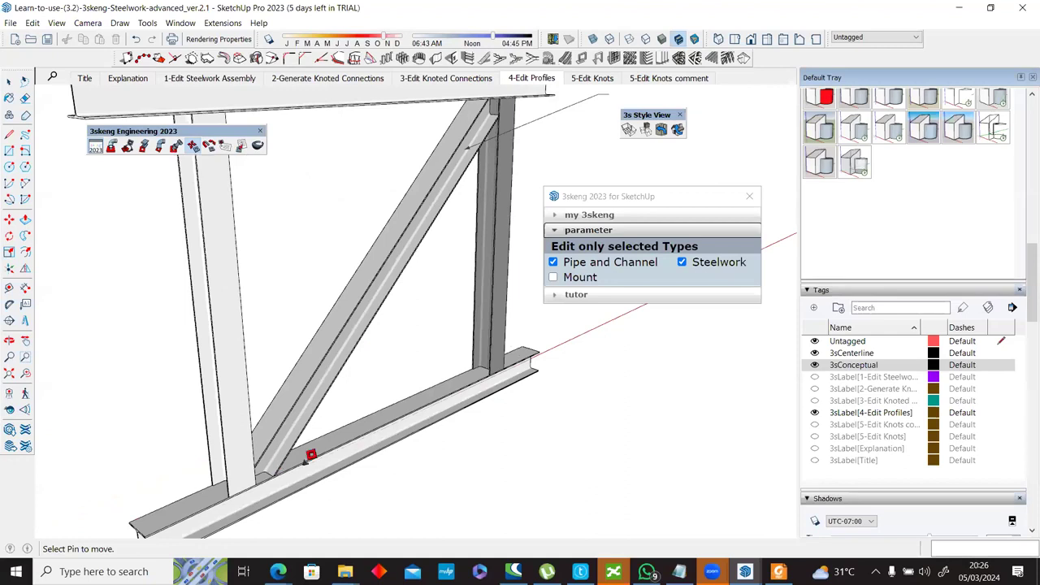
pyautogui.scroll(2, 130, 487)
pyautogui.moveTo(130, 488); pyautogui.dragTo(317, 535, button='middle')
pyautogui.moveTo(335, 394); pyautogui.dragTo(170, 263, button='middle')
pyautogui.press('space')
pyautogui.scroll(3, 198, 417)
pyautogui.scroll(-3, 265, 371)
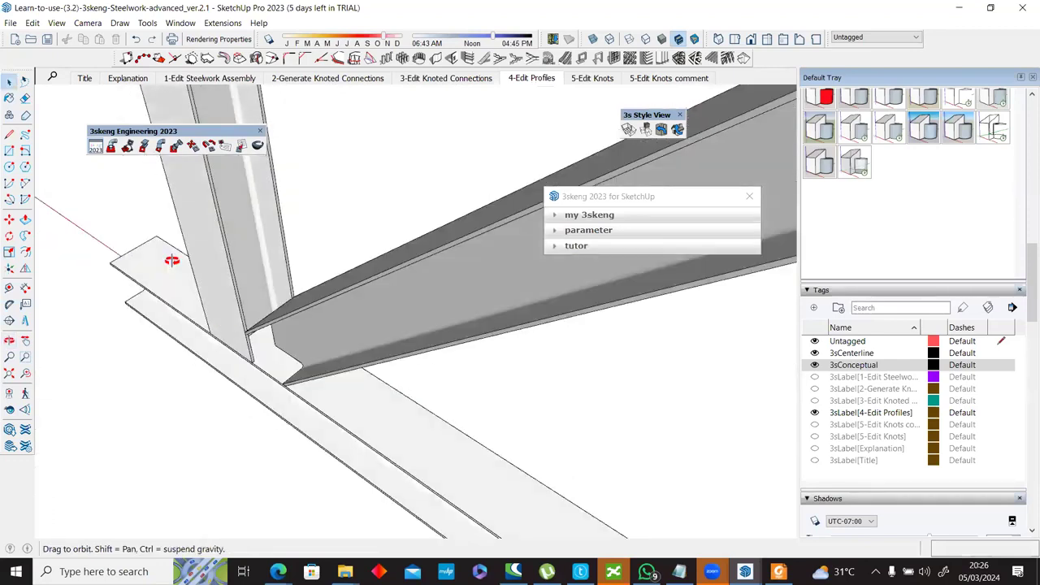
pyautogui.moveTo(457, 289); pyautogui.dragTo(585, 288, button='middle')
pyautogui.moveTo(517, 483); pyautogui.dragTo(512, 404, button='middle')
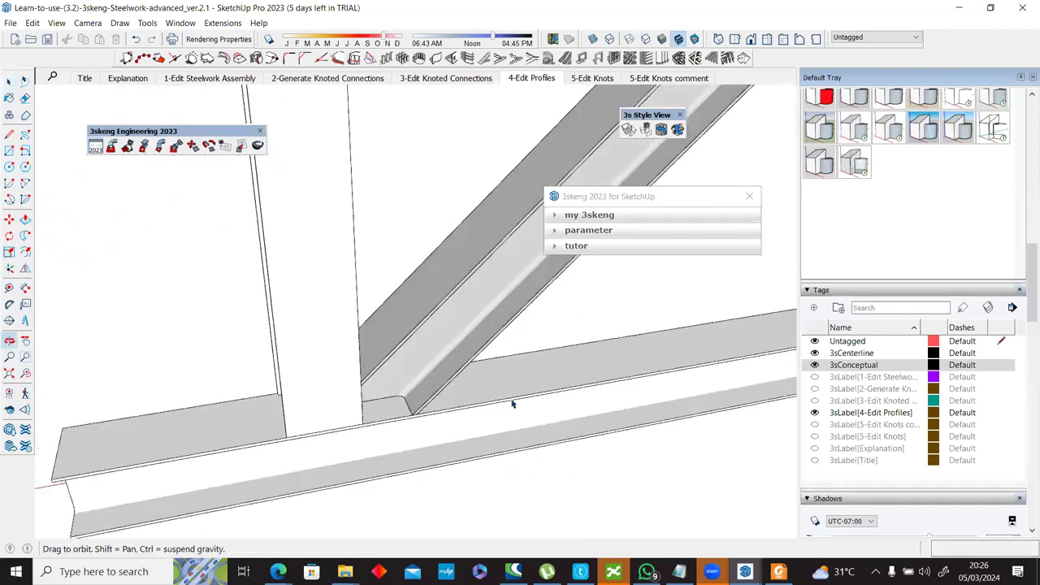
pyautogui.scroll(-5, 413, 386)
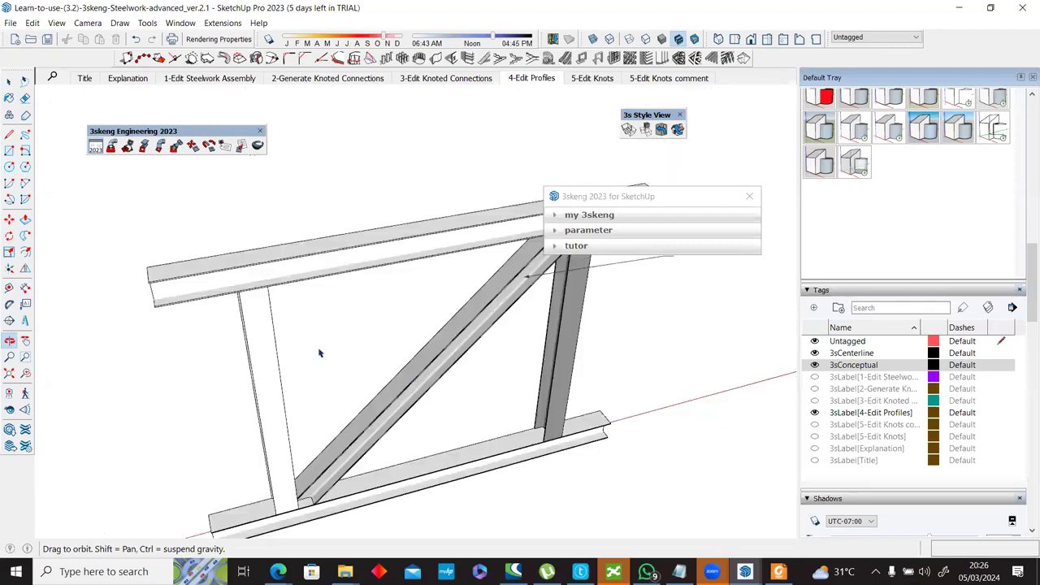
# Step: Rotate the diagonal's profile once more about its axis and switch to the 5-Edit Knots scene
pyautogui.click(194, 147)
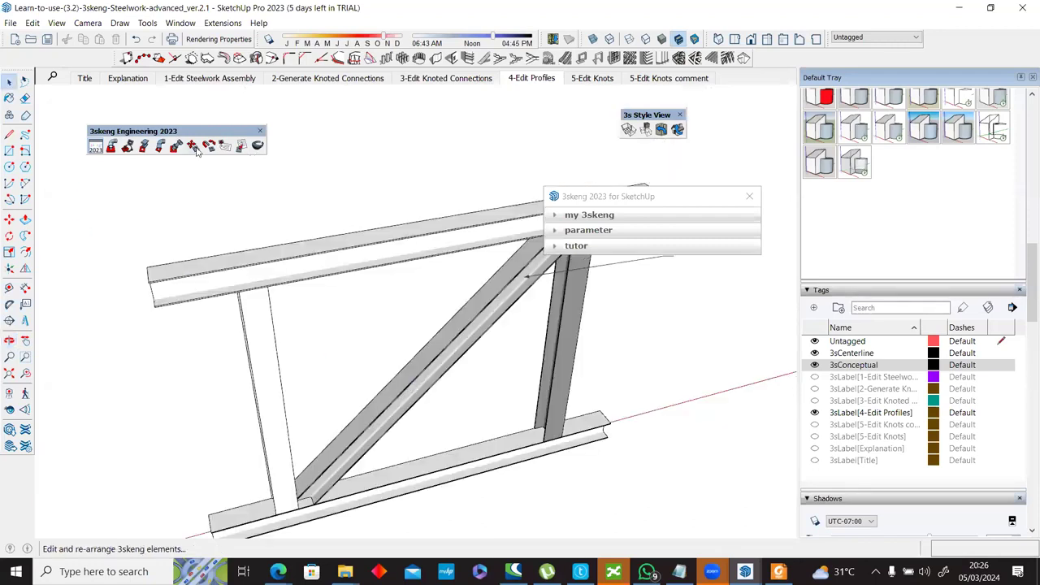
pyautogui.click(394, 375)
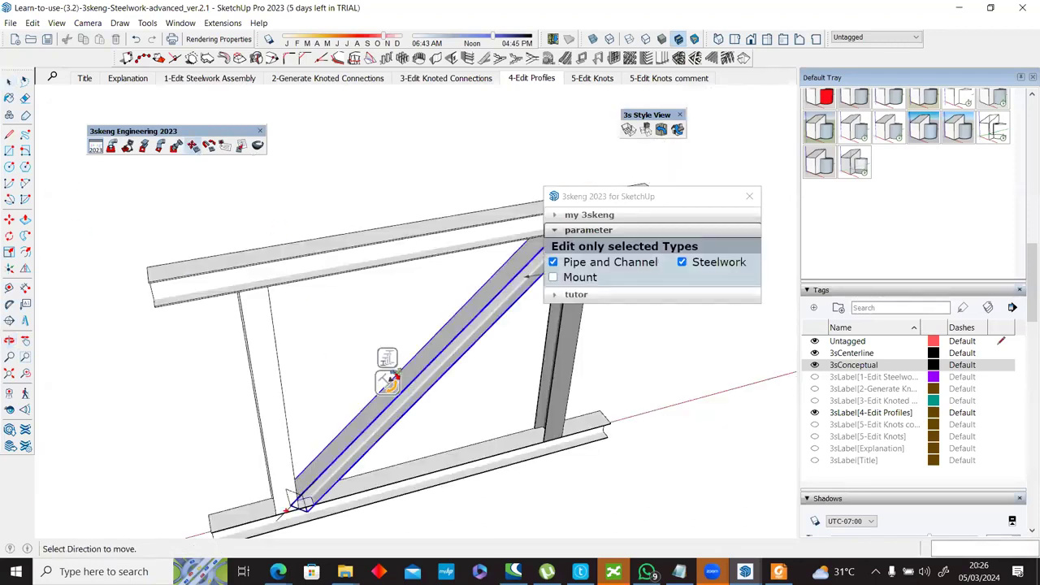
pyautogui.click(365, 458)
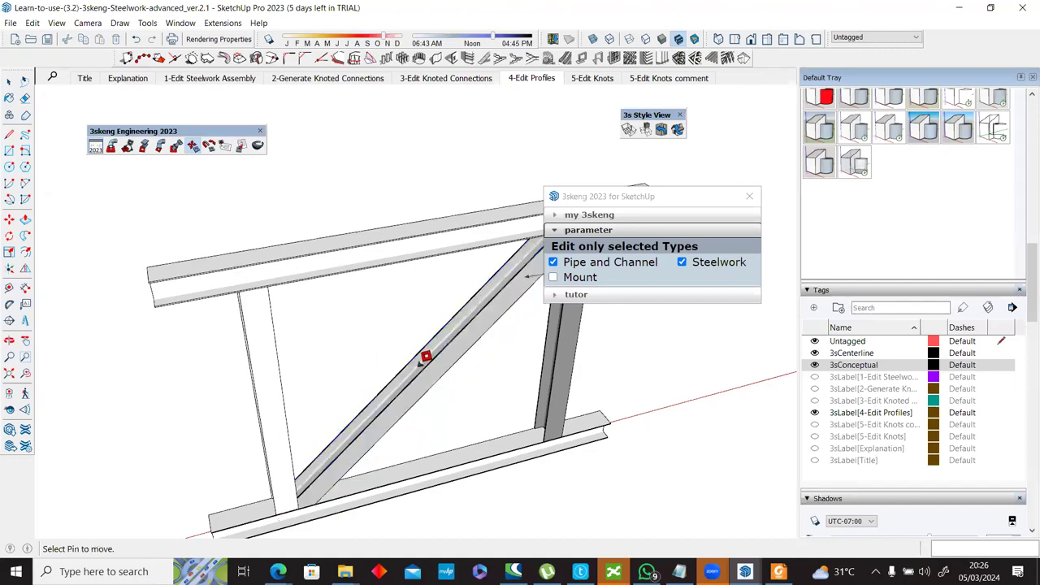
pyautogui.scroll(-3, 423, 359)
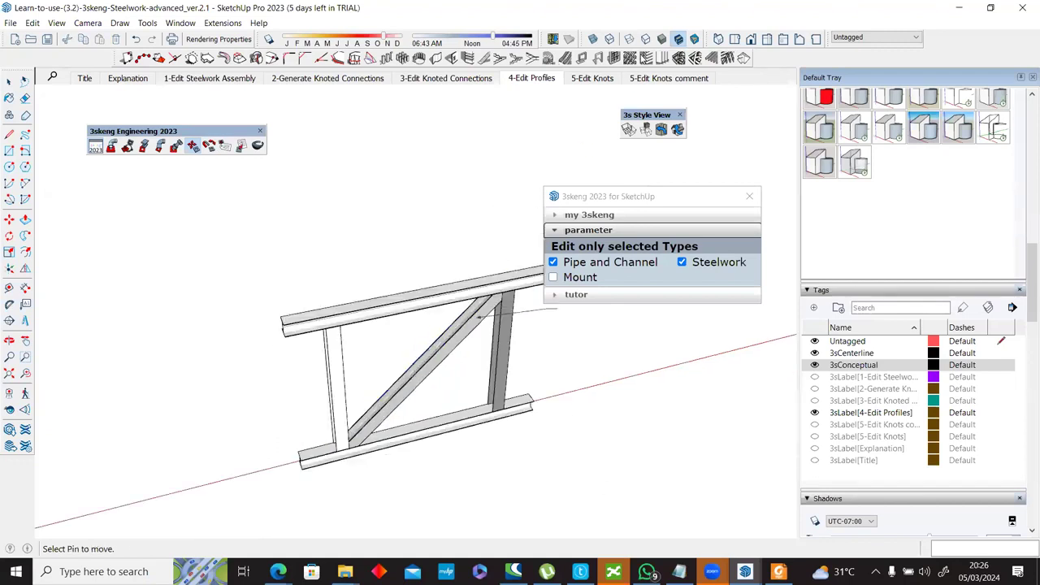
pyautogui.click(602, 79)
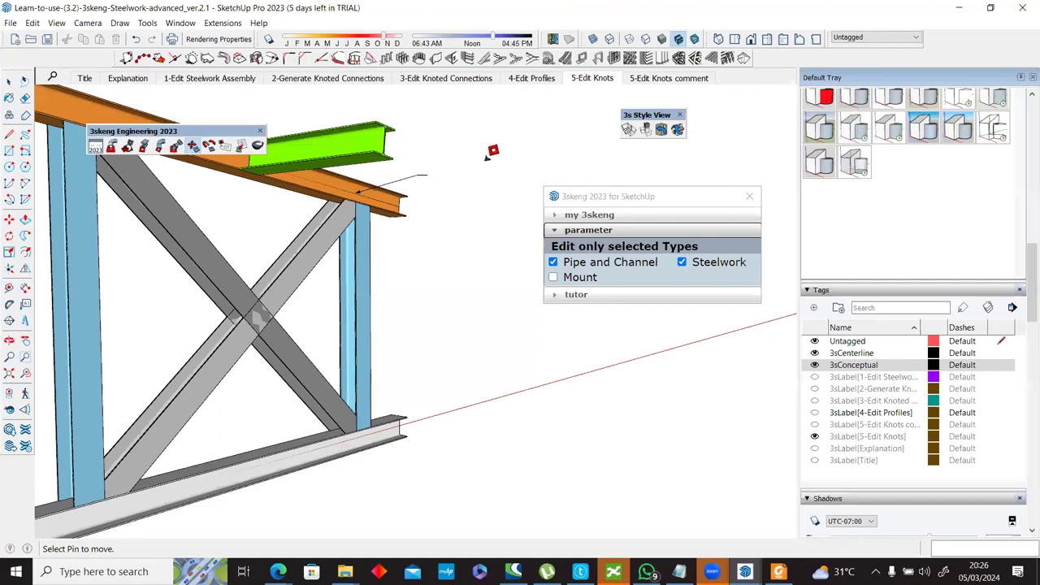
# Step: Start 3skeng Edit and move the 3skeng Engineering toolbar and parameter window clear of the frame
pyautogui.click(193, 146)
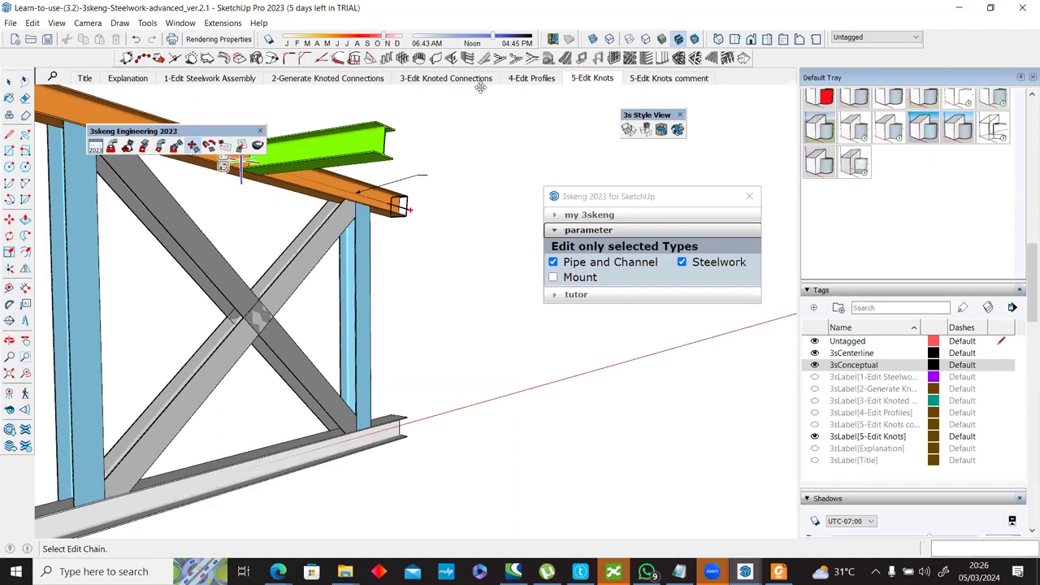
pyautogui.moveTo(569, 92); pyautogui.dragTo(571, 82)
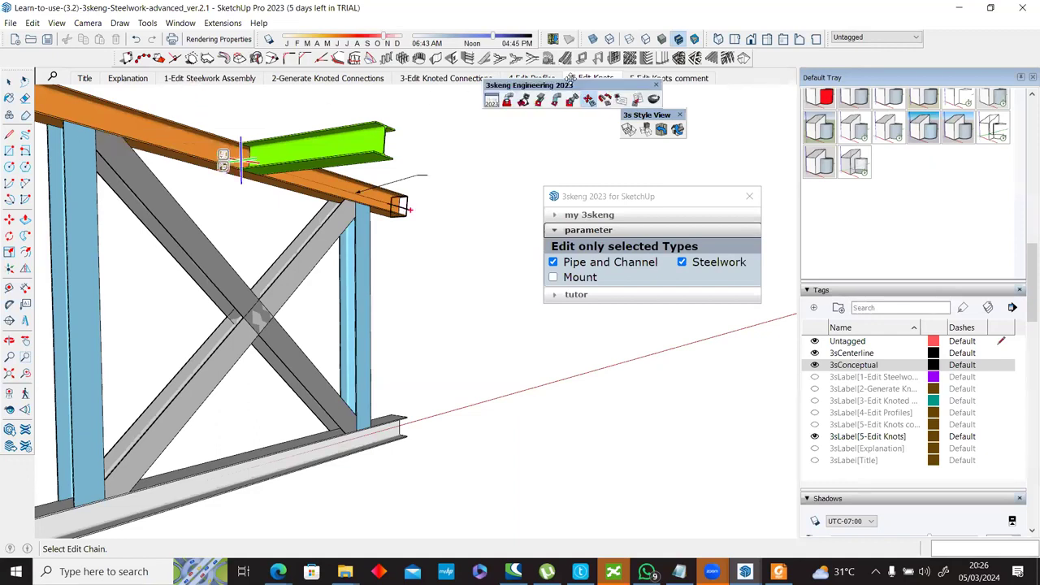
pyautogui.click(620, 198)
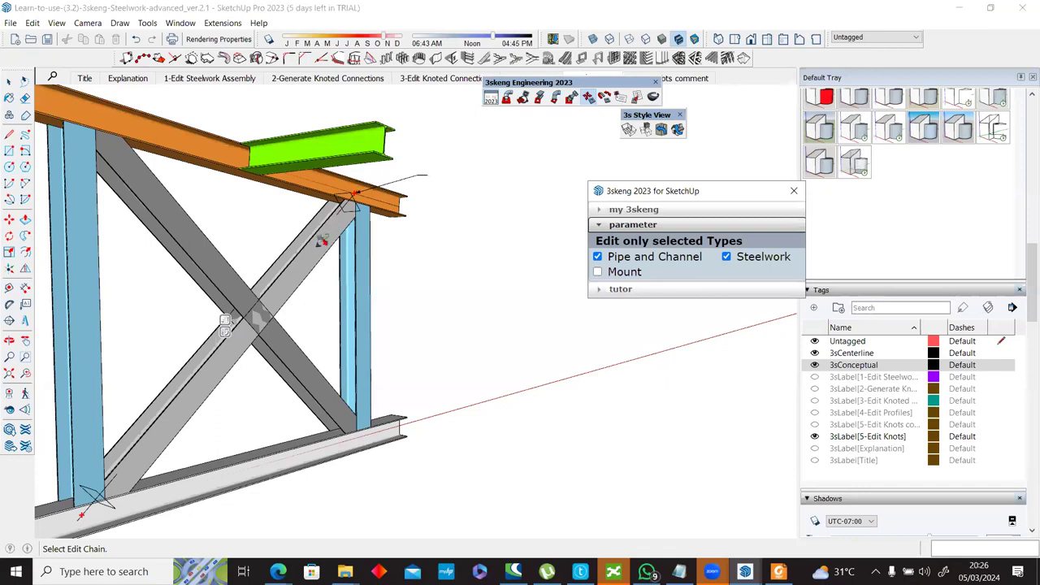
# Step: Swing the upper end of the diagonal rising from the first column's foot off the top beam and knot it onto the crossing diagonal
pyautogui.click(354, 195)
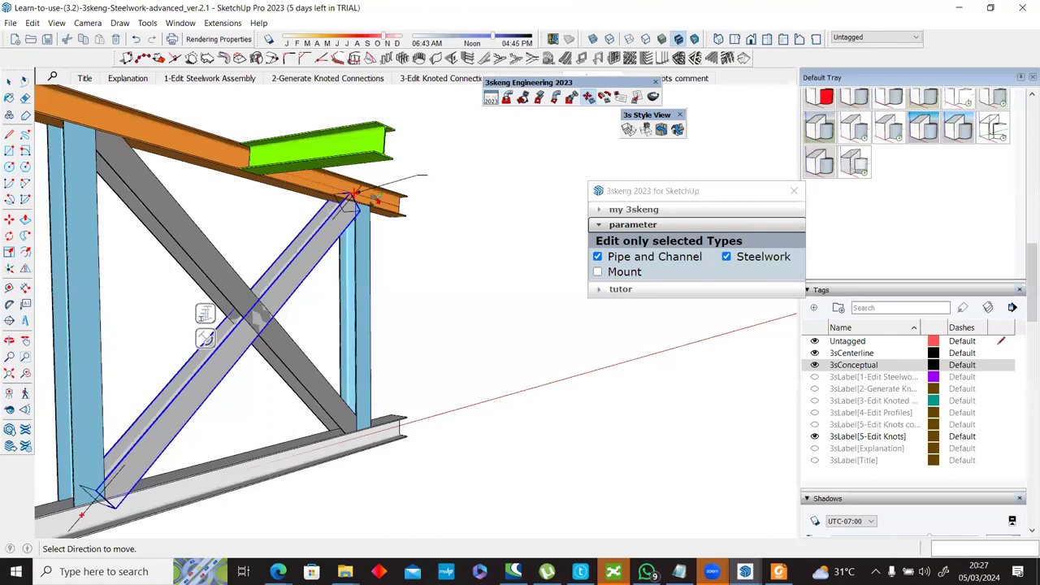
pyautogui.scroll(2, 356, 189)
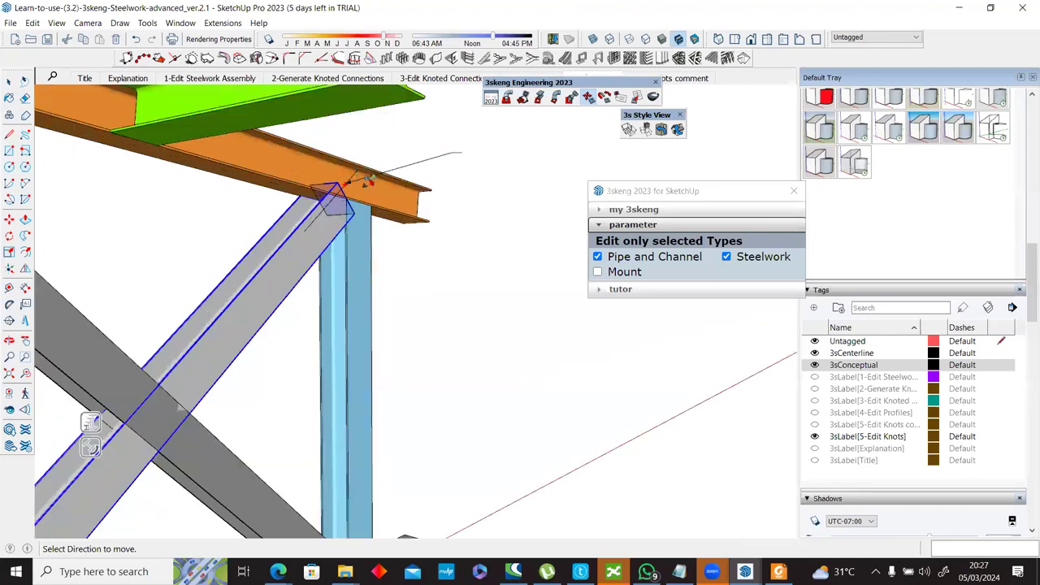
pyautogui.scroll(-2, 362, 177)
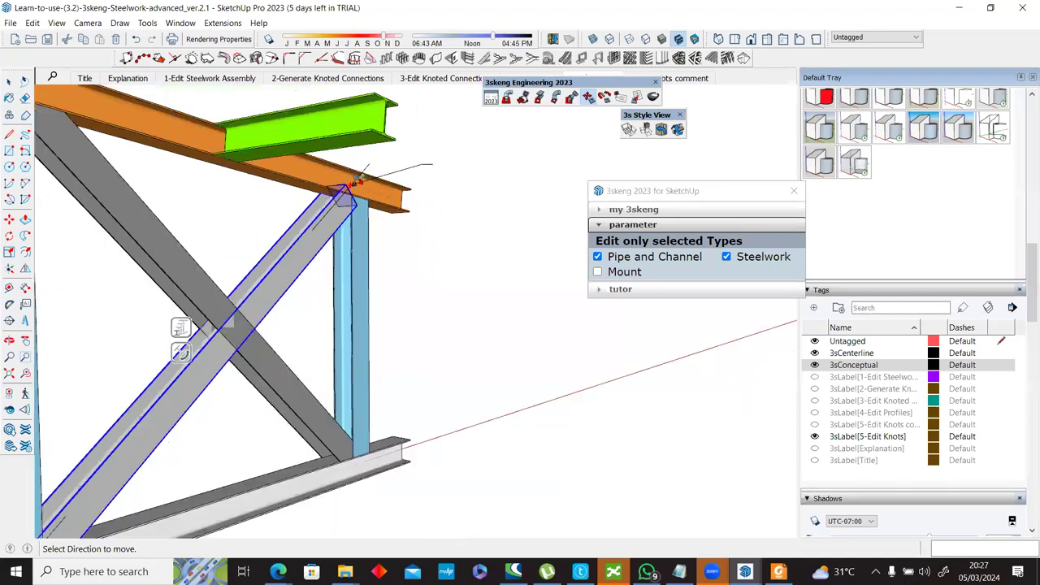
pyautogui.click(355, 242)
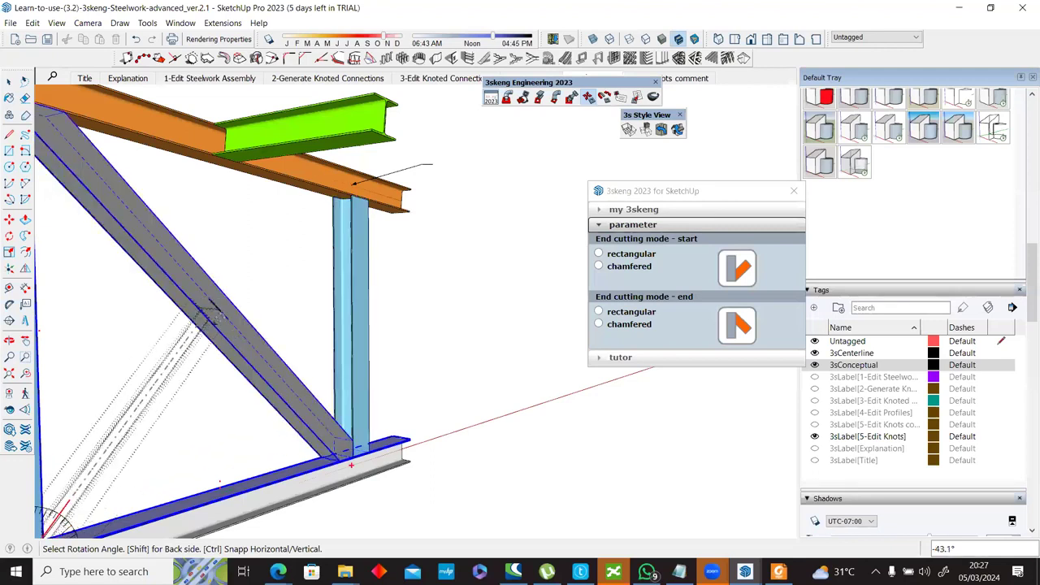
pyautogui.scroll(-1, 170, 312)
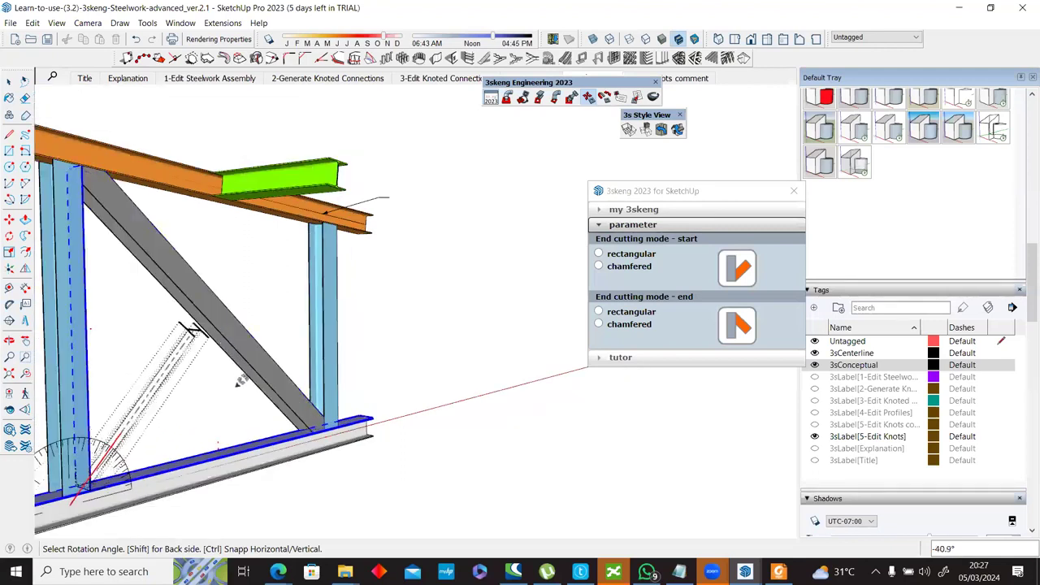
pyautogui.scroll(-3, 236, 370)
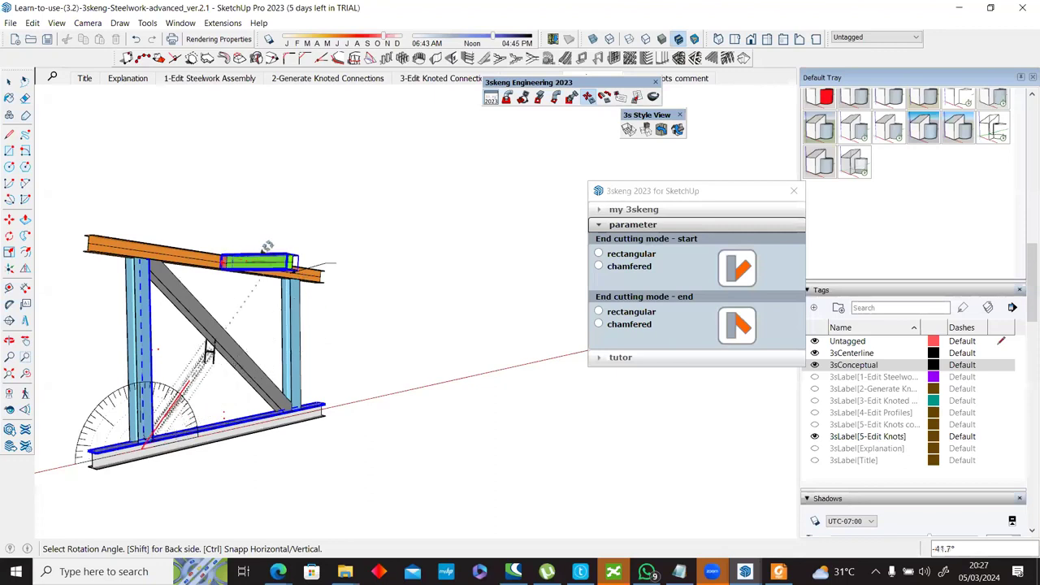
pyautogui.scroll(2, 243, 257)
pyautogui.moveTo(209, 260); pyautogui.dragTo(285, 265, button='middle')
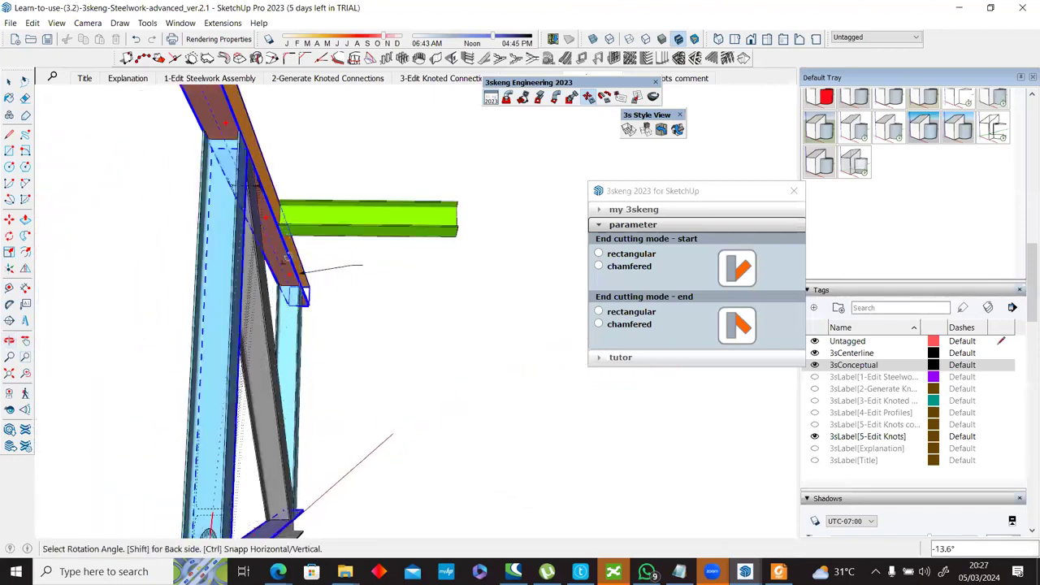
pyautogui.moveTo(170, 290); pyautogui.dragTo(225, 283, button='middle')
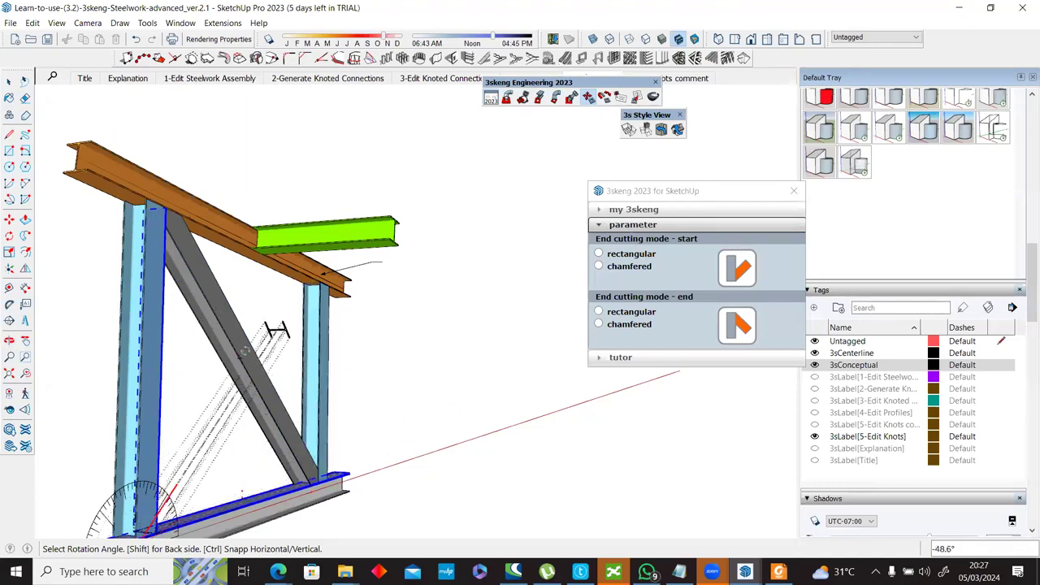
pyautogui.moveTo(259, 380); pyautogui.dragTo(252, 363, button='middle')
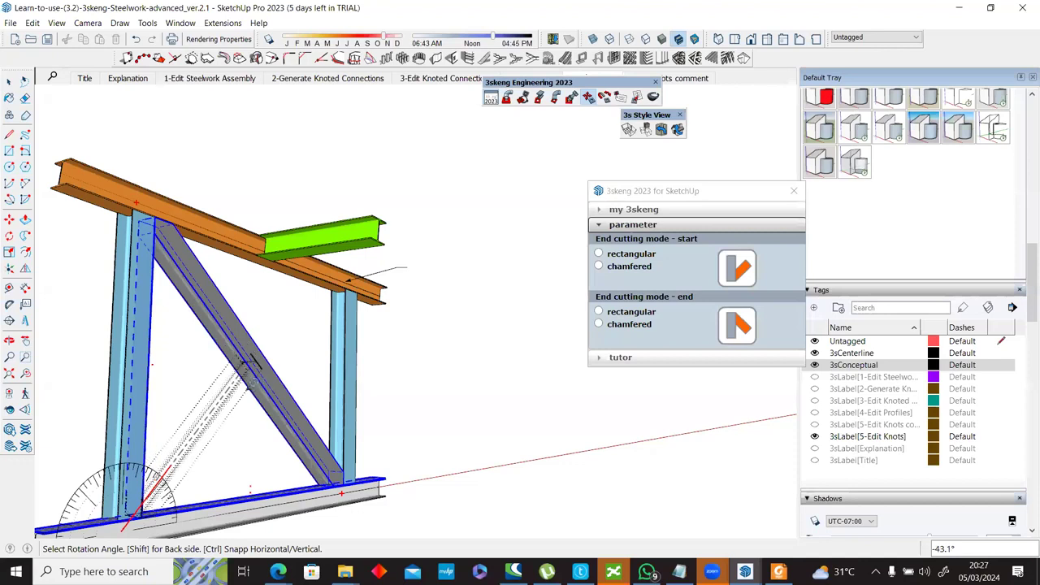
pyautogui.scroll(4, 243, 366)
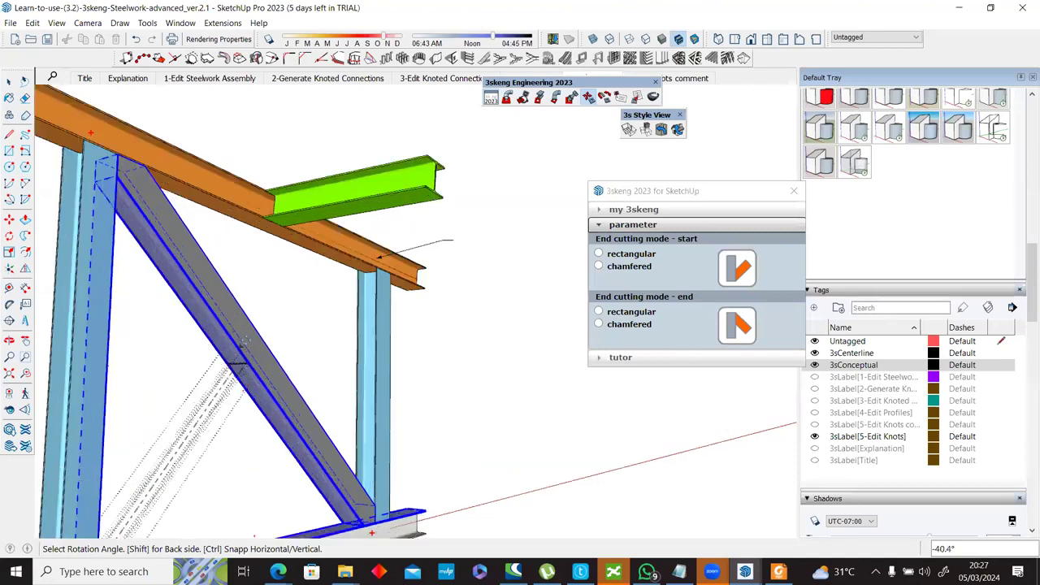
pyautogui.moveTo(244, 346); pyautogui.dragTo(252, 336, button='middle')
pyautogui.scroll(-2, 241, 408)
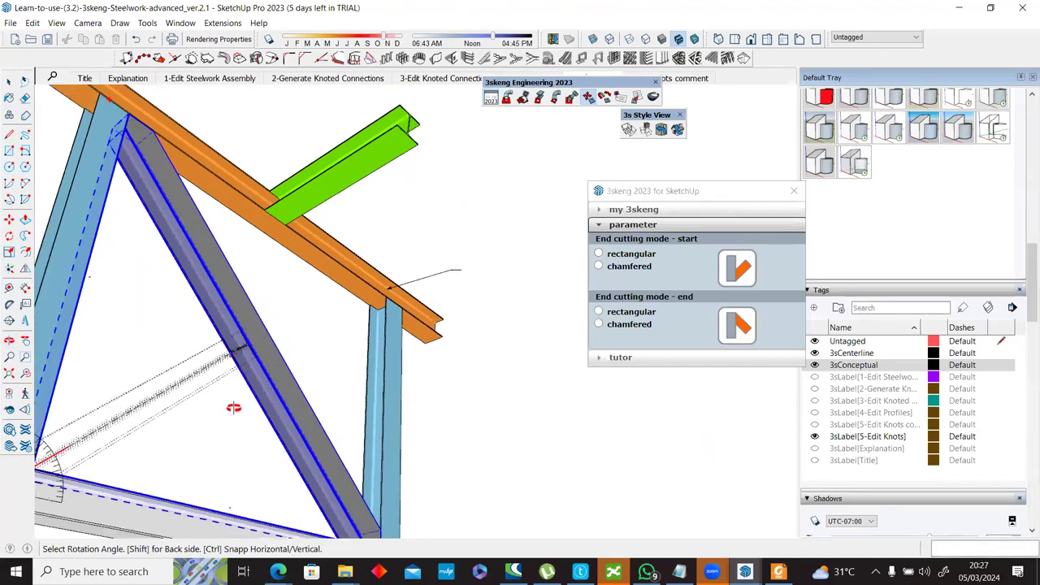
pyautogui.click(239, 382)
pyautogui.moveTo(315, 335); pyautogui.dragTo(271, 394, button='middle')
pyautogui.scroll(-3, 280, 349)
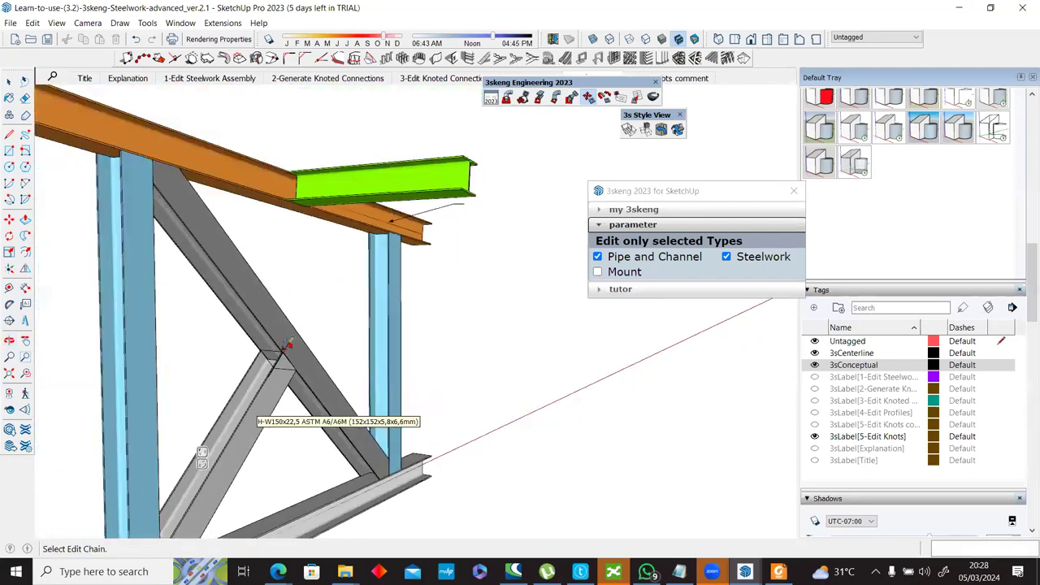
# Step: Try the diagonal's upper end against the top beam, and place it back on the crossing diagonal's middle
pyautogui.click(282, 350)
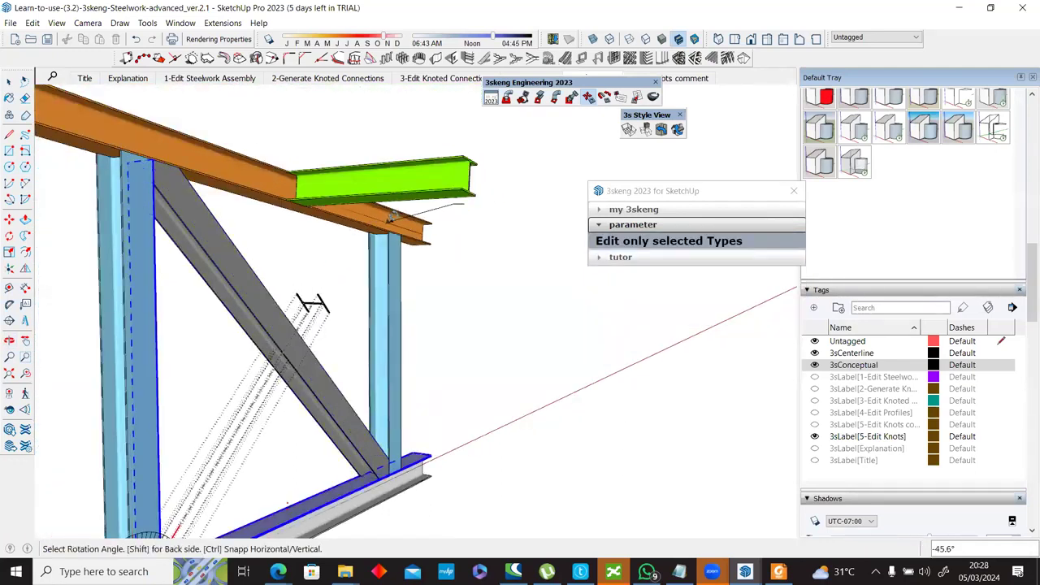
pyautogui.click(368, 276)
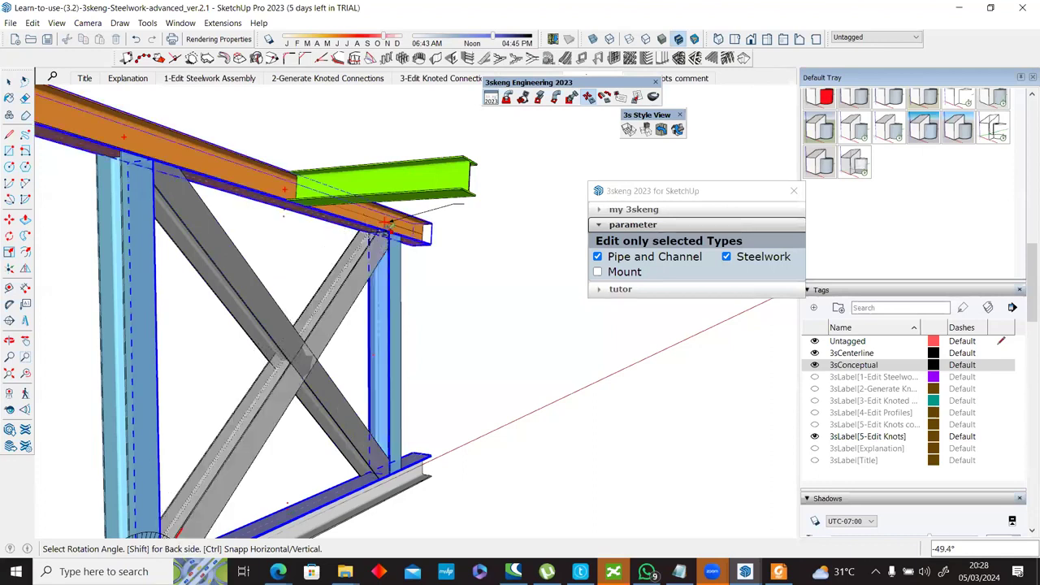
pyautogui.click(249, 384)
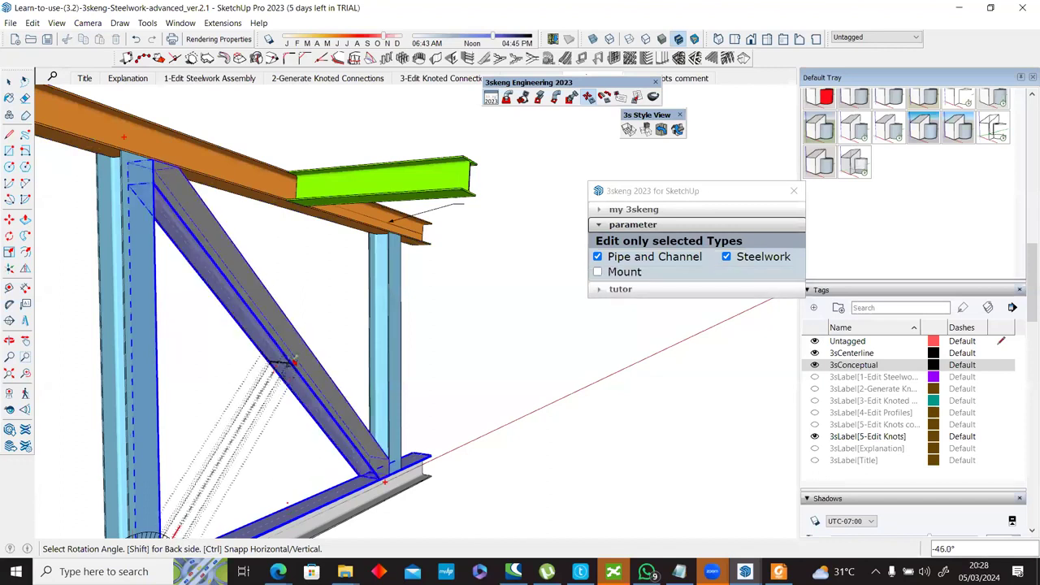
pyautogui.click(293, 346)
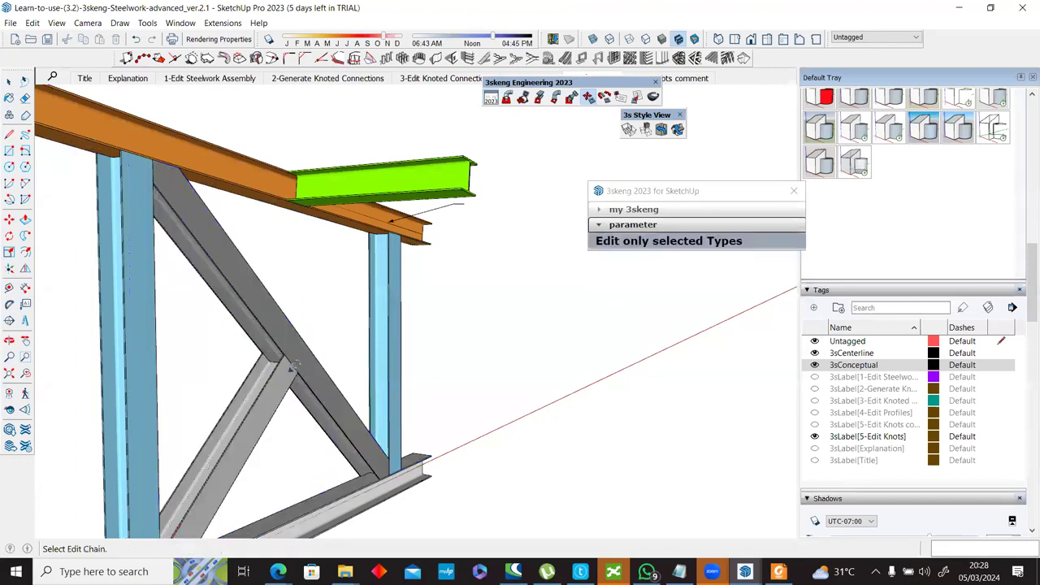
# Step: Rotate the diagonal about its lower end so it meets the crossing diagonal higher up, closer to the first column
pyautogui.click(293, 367)
pyautogui.scroll(-3, 252, 302)
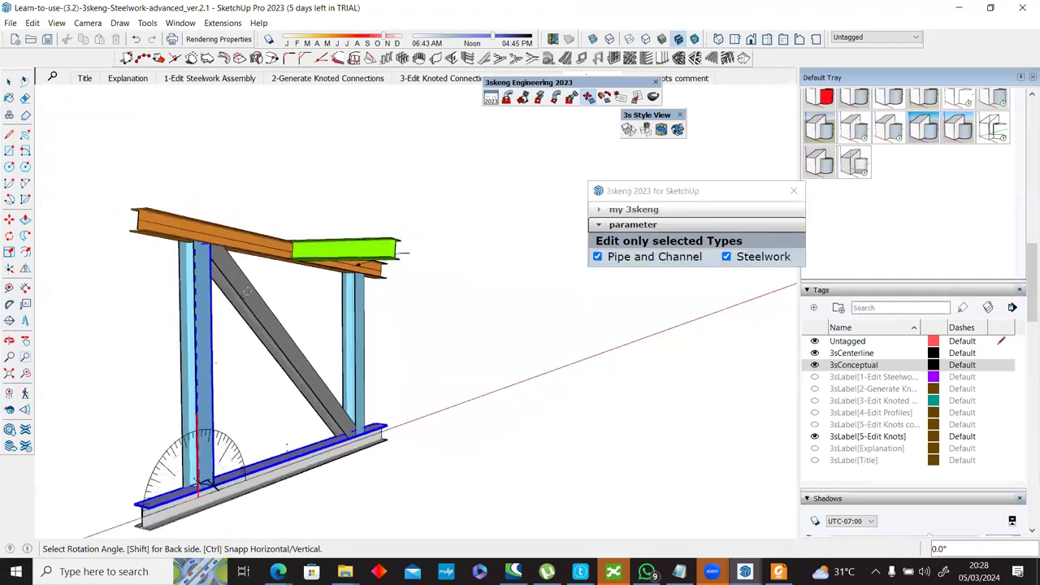
pyautogui.scroll(4, 264, 395)
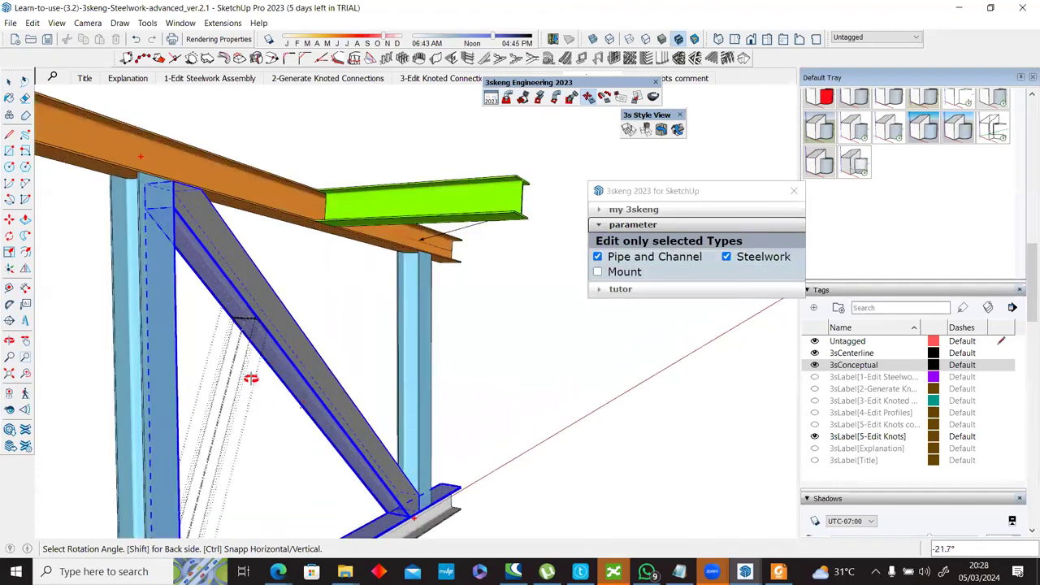
pyautogui.click(222, 284)
pyautogui.moveTo(206, 307); pyautogui.dragTo(214, 235, button='middle')
pyautogui.scroll(4, 284, 293)
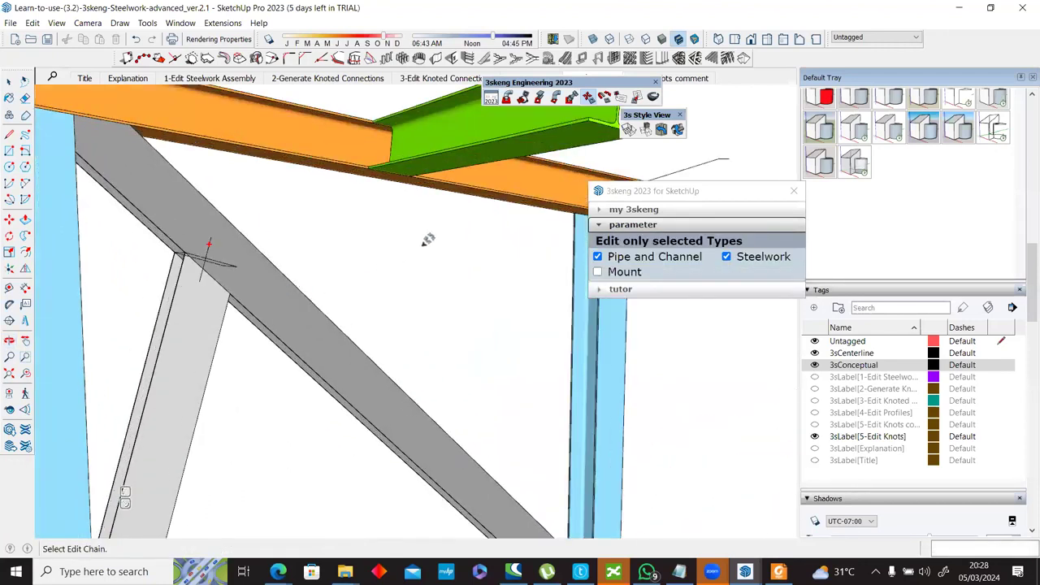
pyautogui.scroll(-3, 407, 334)
pyautogui.click(439, 273)
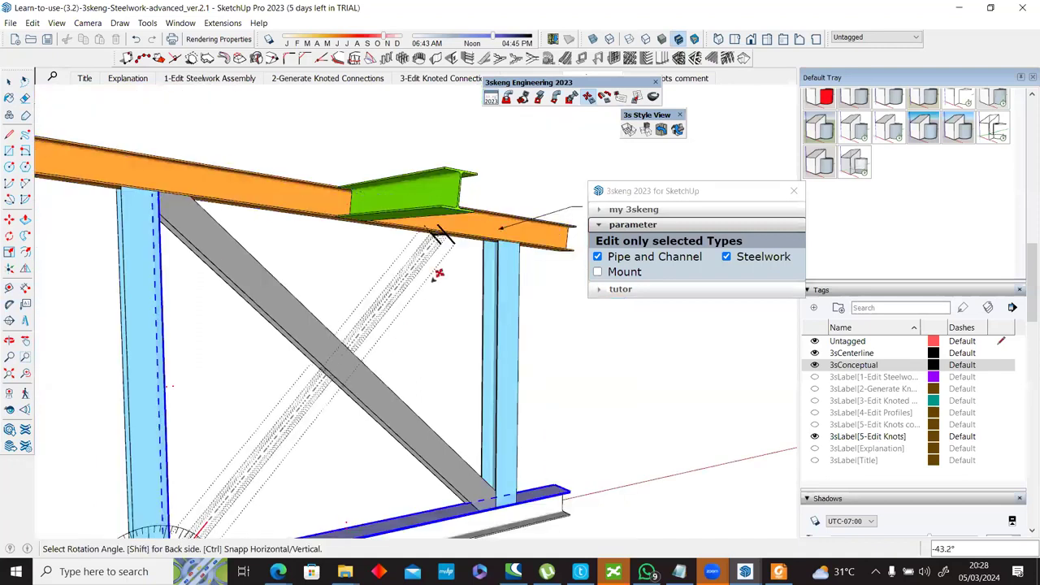
pyautogui.click(443, 231)
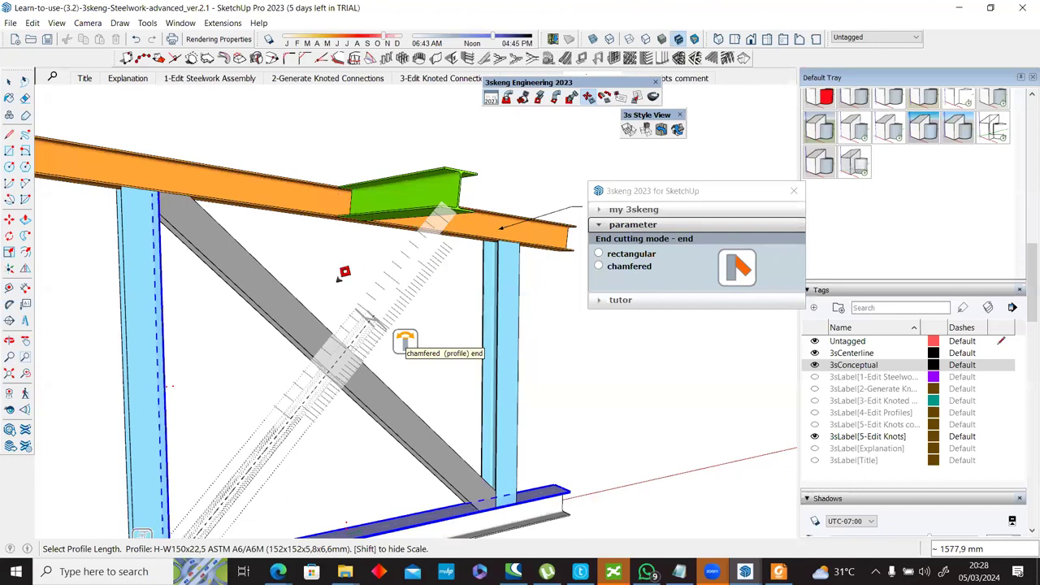
pyautogui.click(328, 295)
pyautogui.scroll(-3, 328, 294)
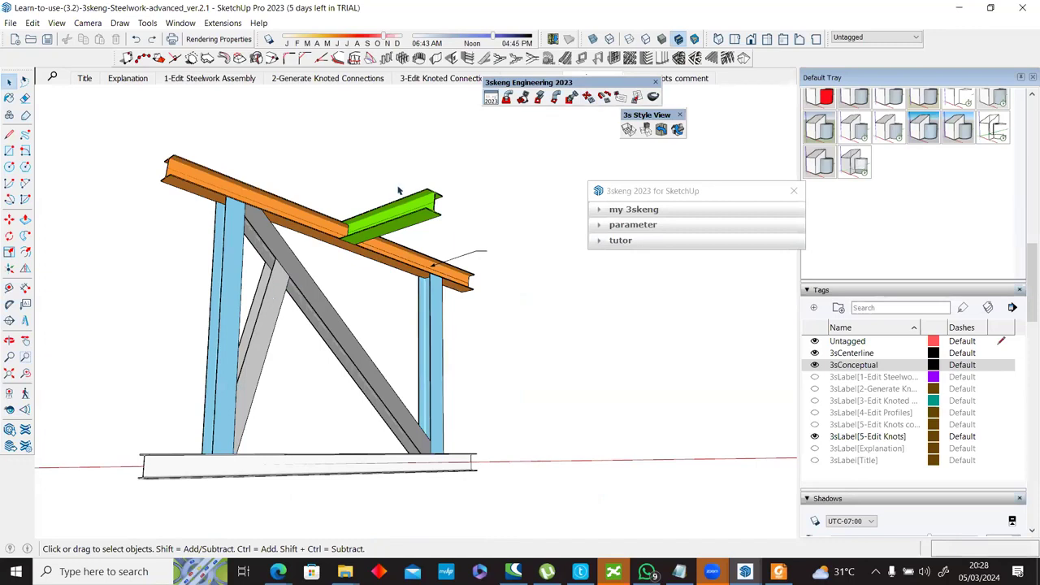
# Step: Use 3skeng Edit to rotate the short diagonal about its lower end and knot it near the middle of the crossing diagonal
pyautogui.click(587, 97)
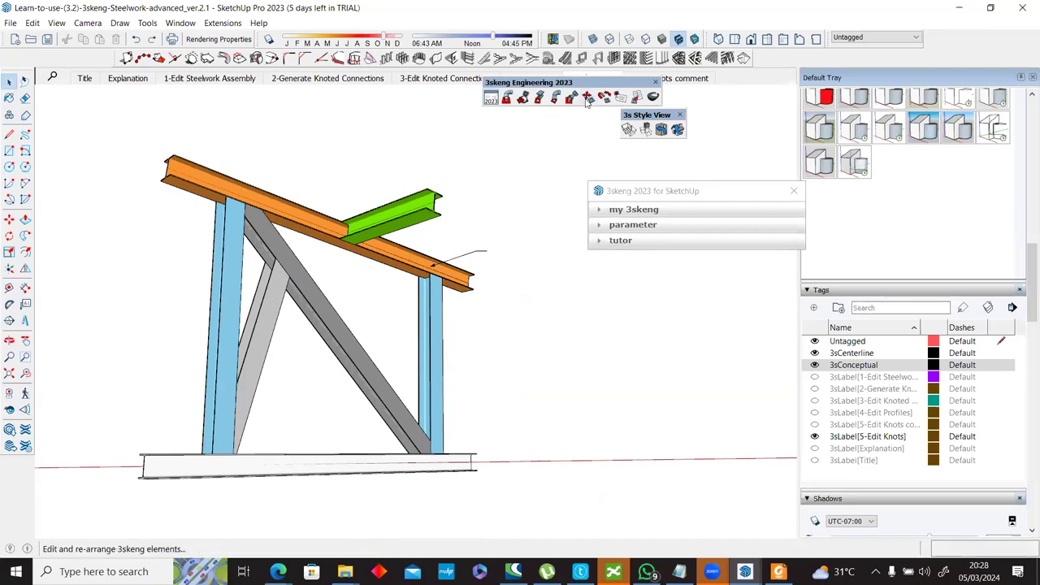
pyautogui.click(280, 258)
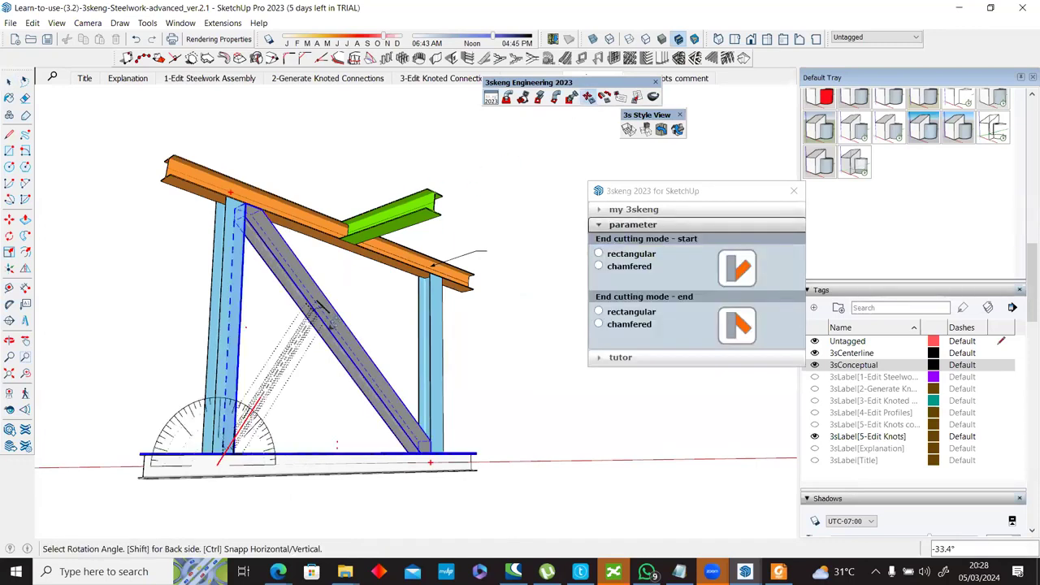
pyautogui.click(361, 340)
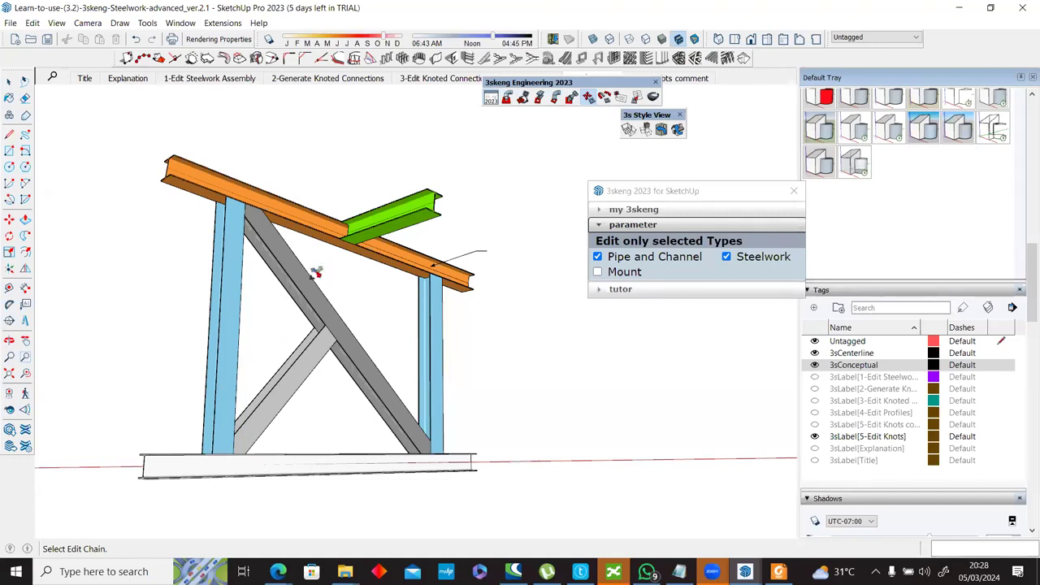
# Step: Move the upper end of the long crossing diagonal from the first column to the top beam's joint with the green beam
pyautogui.click(314, 305)
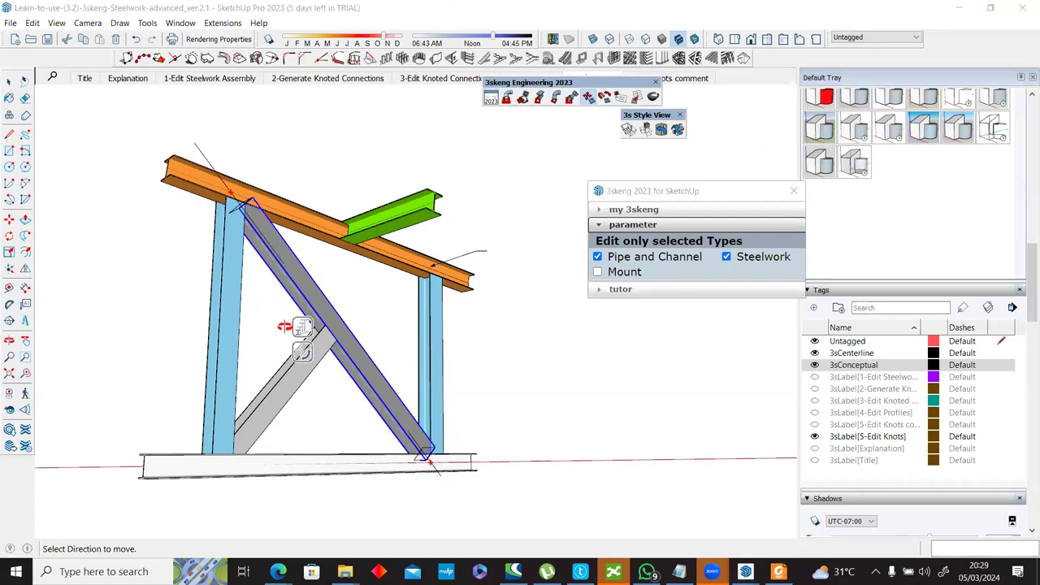
pyautogui.moveTo(284, 327); pyautogui.dragTo(194, 177, button='middle')
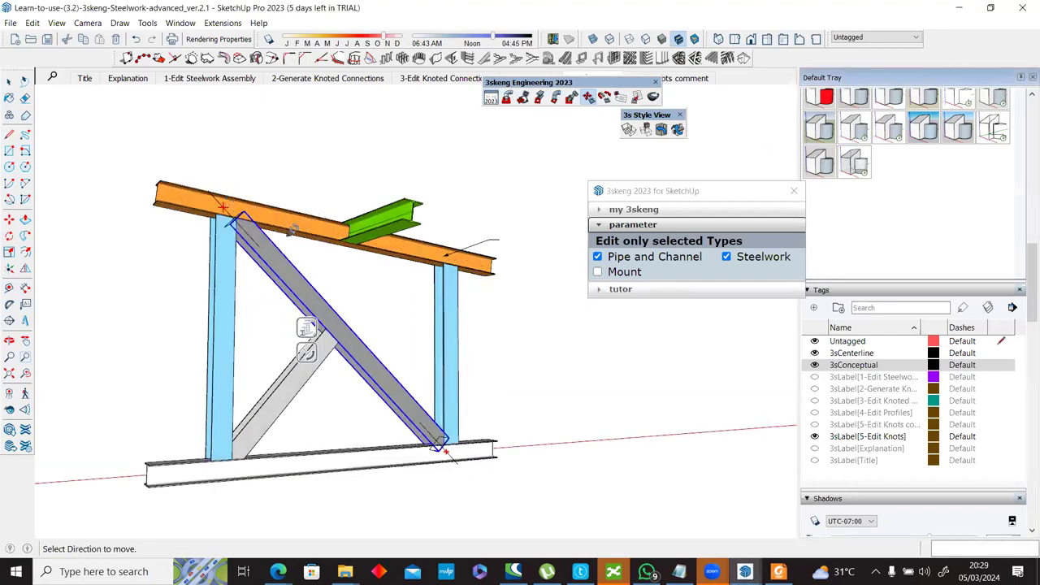
pyautogui.click(289, 235)
pyautogui.scroll(3, 335, 240)
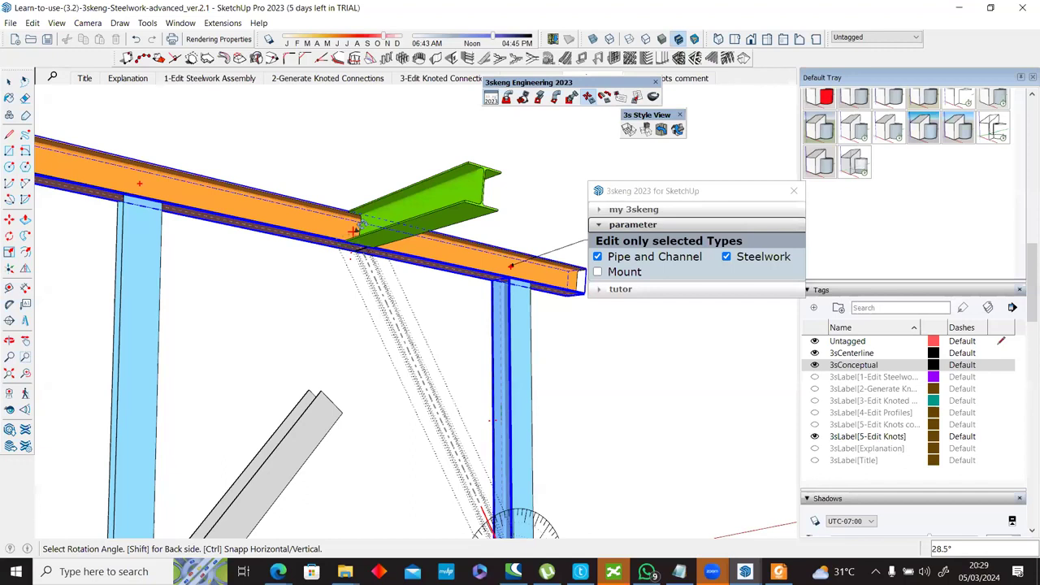
pyautogui.click(490, 420)
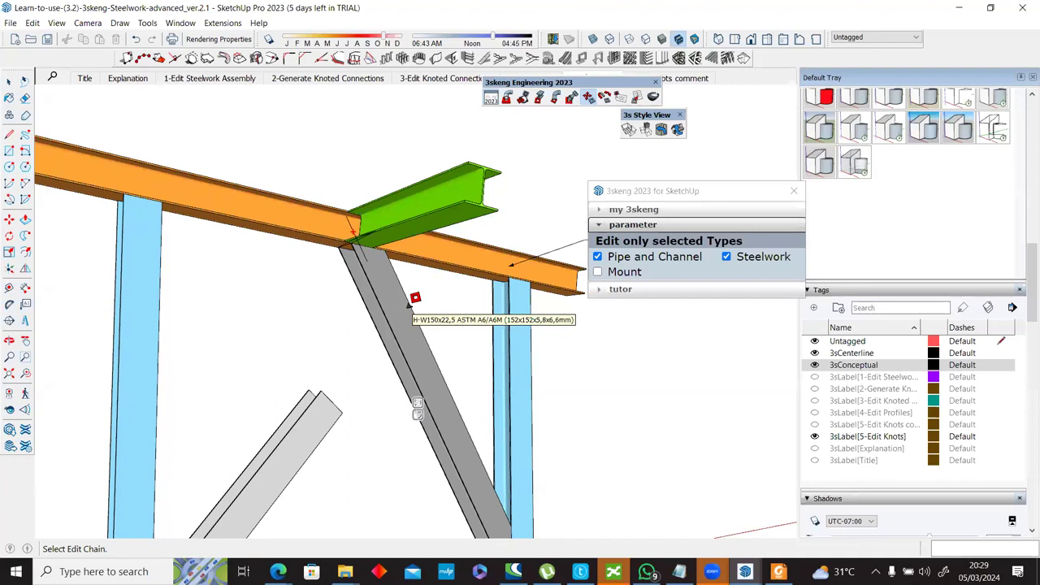
# Step: Try to rotate the short diagonal about its lower end and extend it onto the long crossing diagonal
pyautogui.scroll(-2, 409, 305)
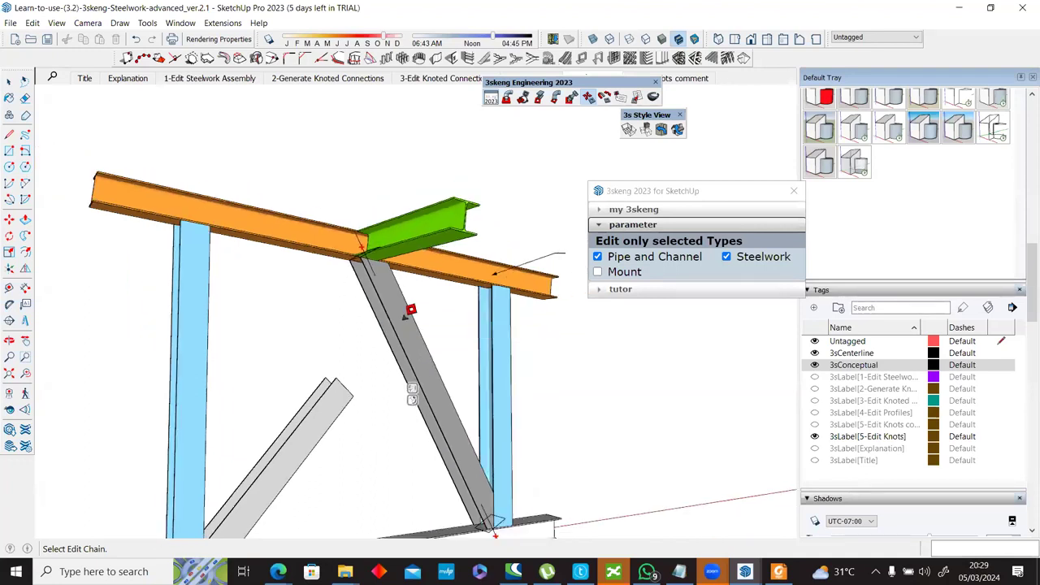
pyautogui.moveTo(406, 313); pyautogui.dragTo(363, 368, button='middle')
pyautogui.click(359, 372)
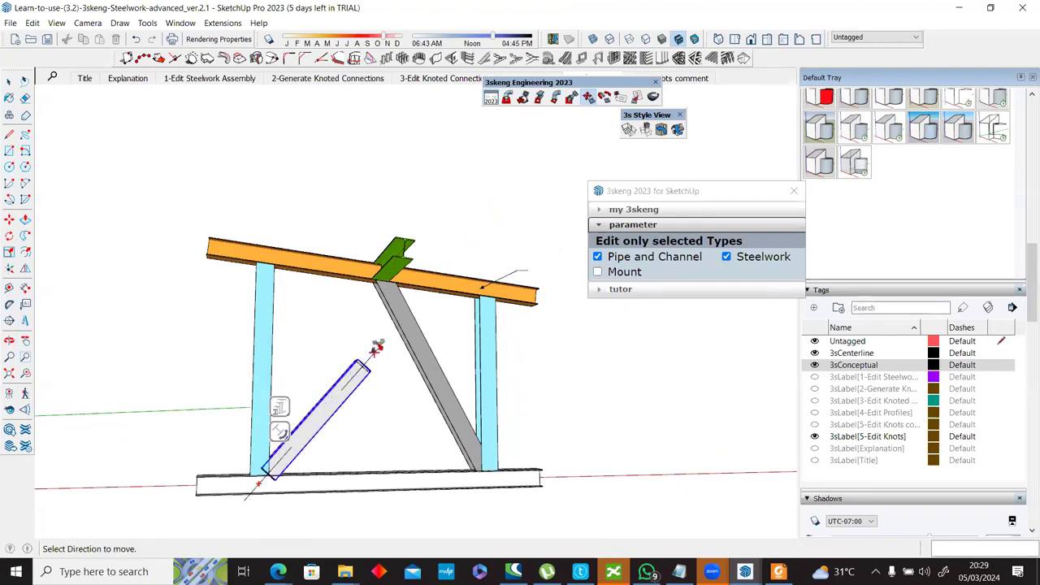
pyautogui.click(376, 353)
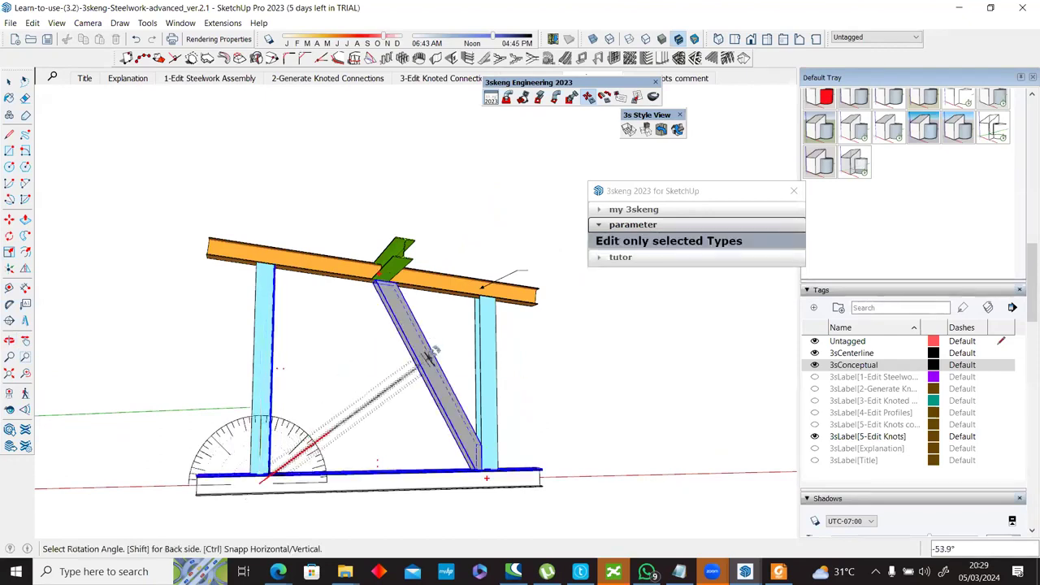
pyautogui.scroll(3, 427, 368)
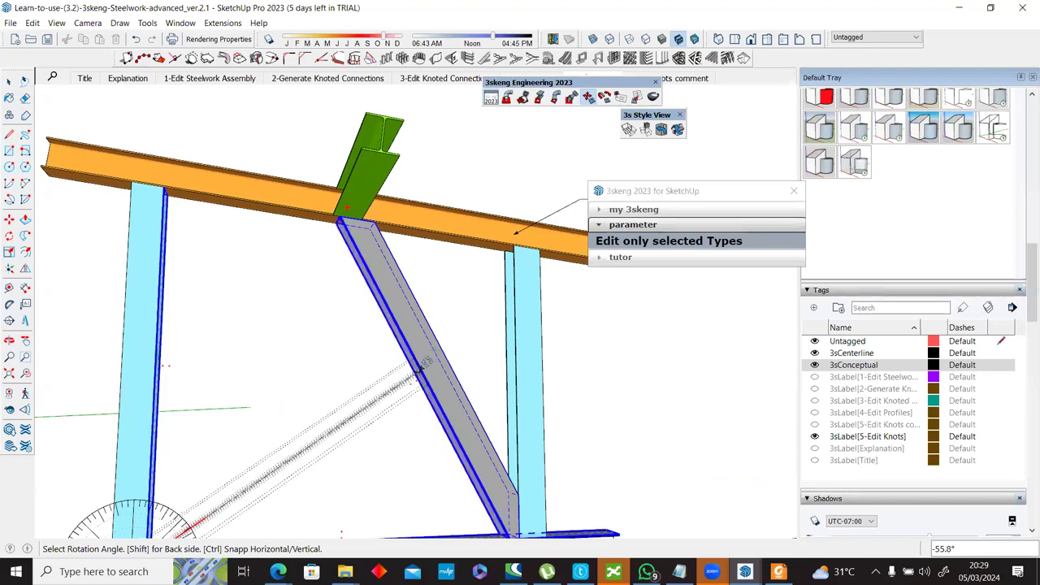
pyautogui.click(427, 363)
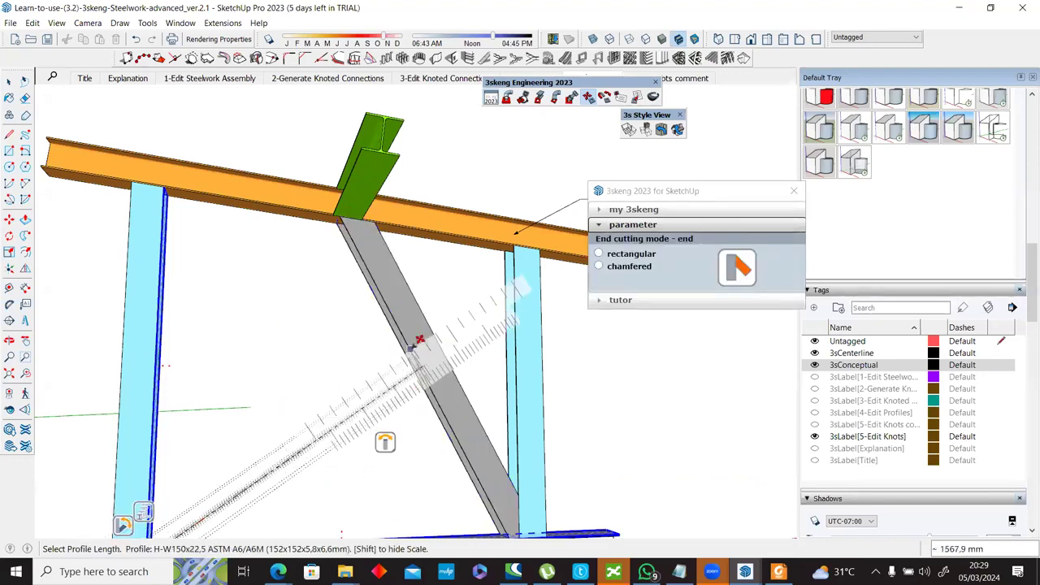
pyautogui.click(422, 371)
pyautogui.moveTo(488, 406); pyautogui.dragTo(418, 363, button='middle')
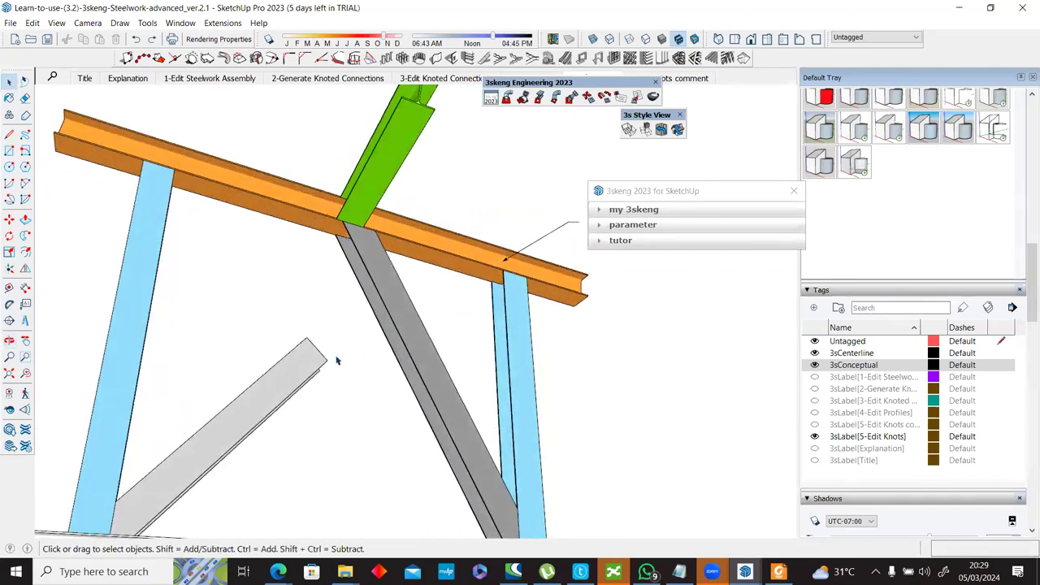
# Step: Use 3skeng Edit to rotate the short diagonal about its lower end and knot it to the long diagonal's middle
pyautogui.click(588, 97)
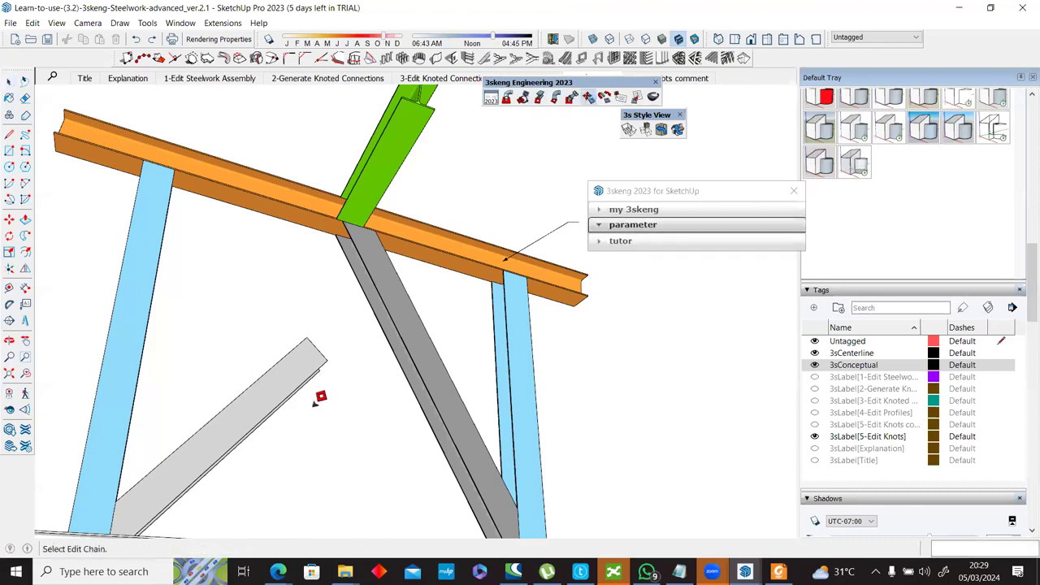
pyautogui.click(312, 347)
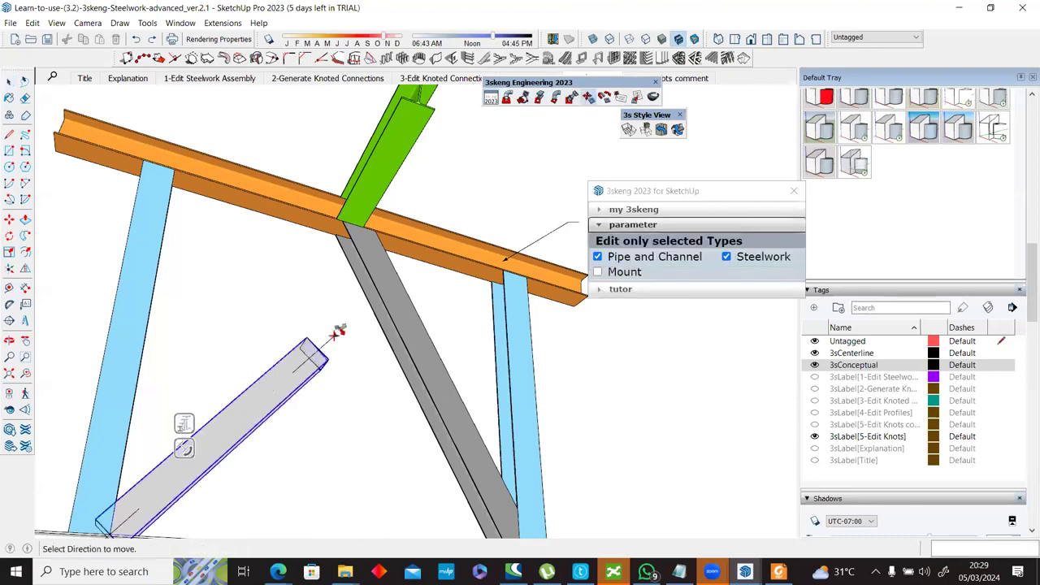
pyautogui.click(337, 332)
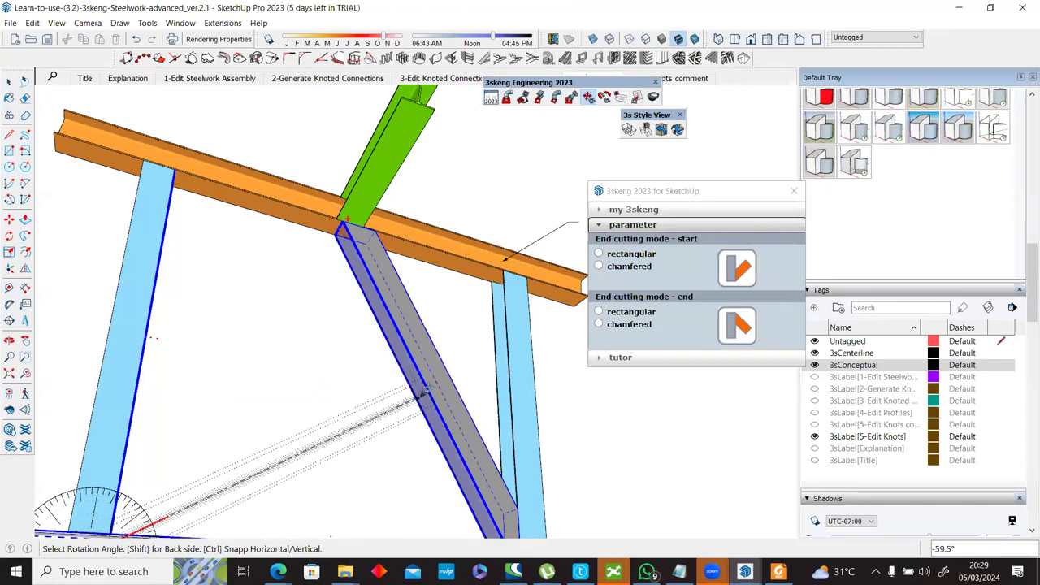
pyautogui.click(424, 394)
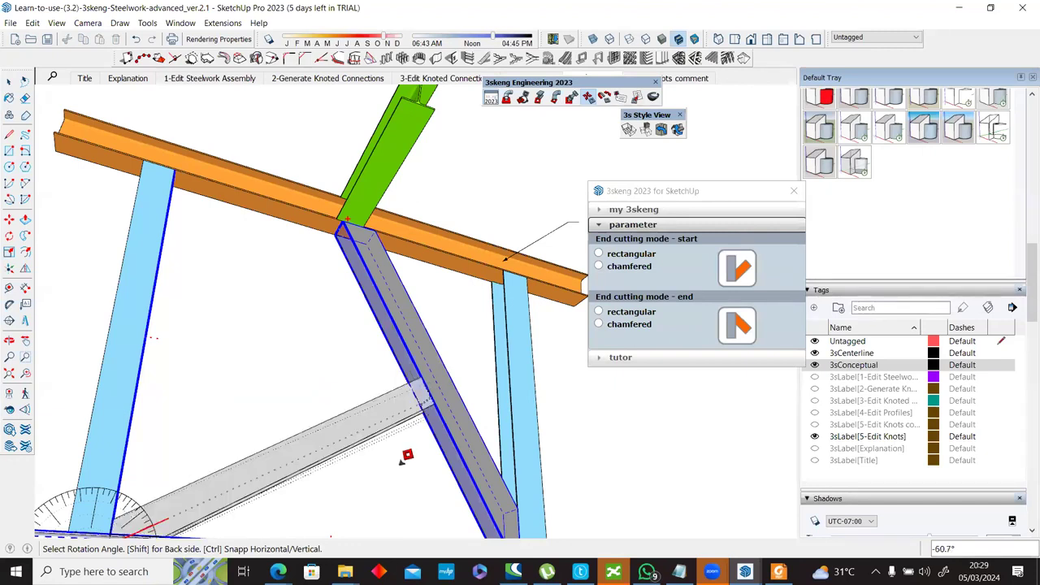
pyautogui.moveTo(246, 514); pyautogui.dragTo(460, 406, button='middle')
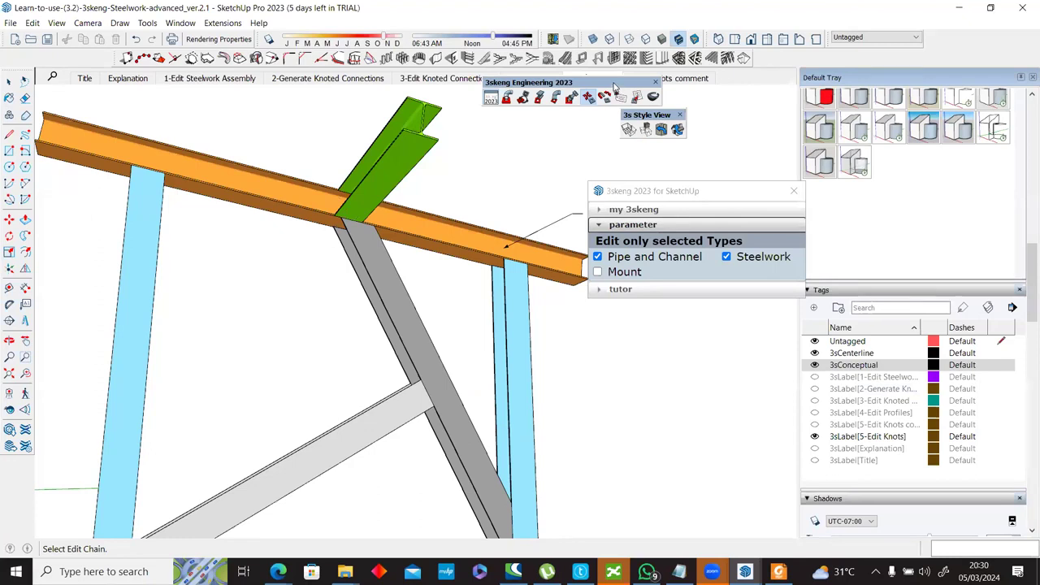
# Step: Move the 3skeng Engineering toolbar clear of the scene tabs, and open the 5-Edit Knots comment scene showing the whole frame
pyautogui.moveTo(615, 87); pyautogui.dragTo(314, 95)
pyautogui.click(658, 78)
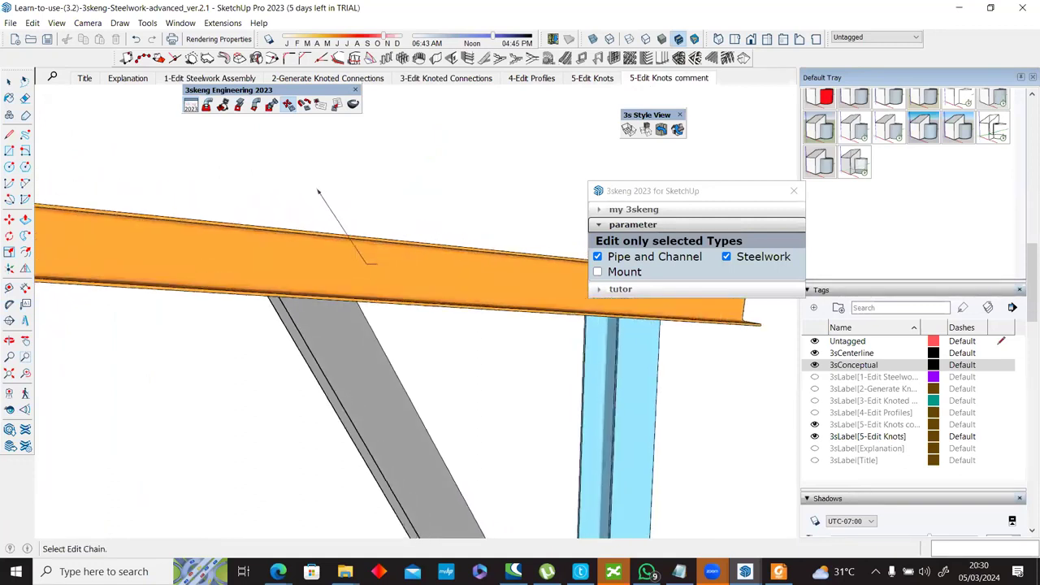
pyautogui.scroll(-2, 248, 282)
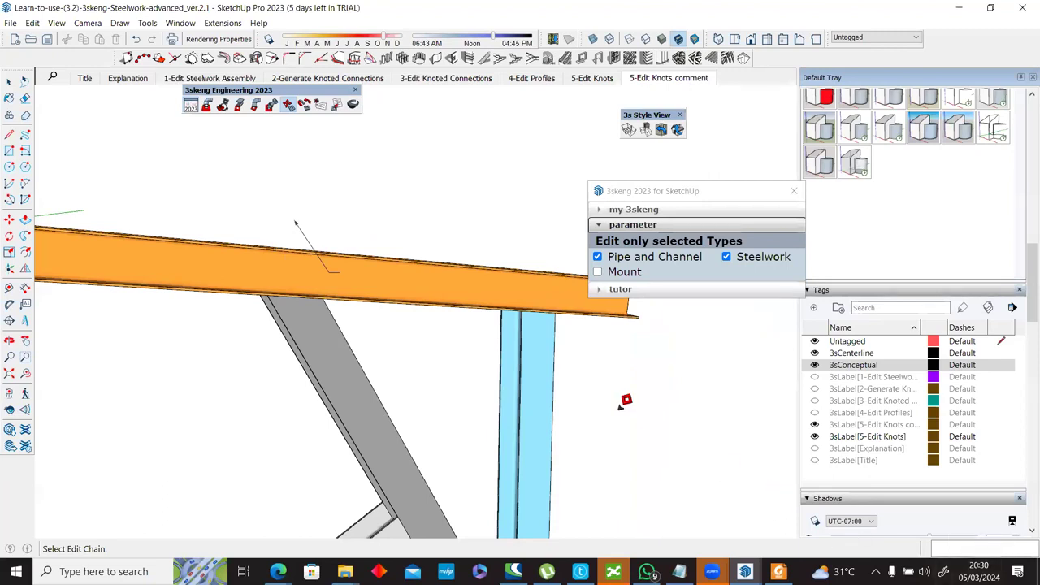
pyautogui.scroll(-1, 291, 299)
pyautogui.scroll(-4, 291, 299)
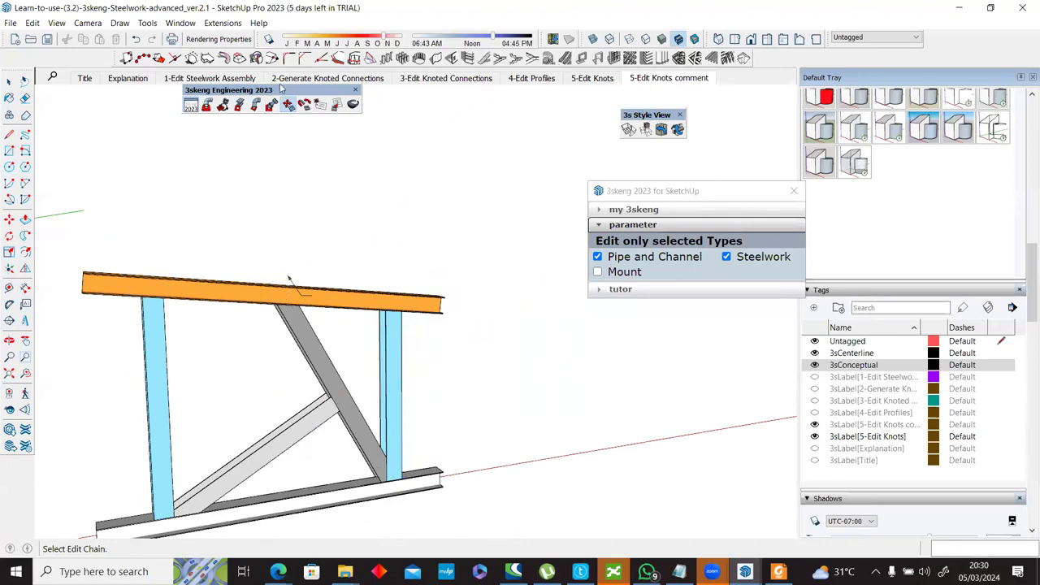
# Step: Open the 2-Generate Knoted Connections scene and examine the frame's columns and diagonal with 3skeng Edit from several sides
pyautogui.click(307, 80)
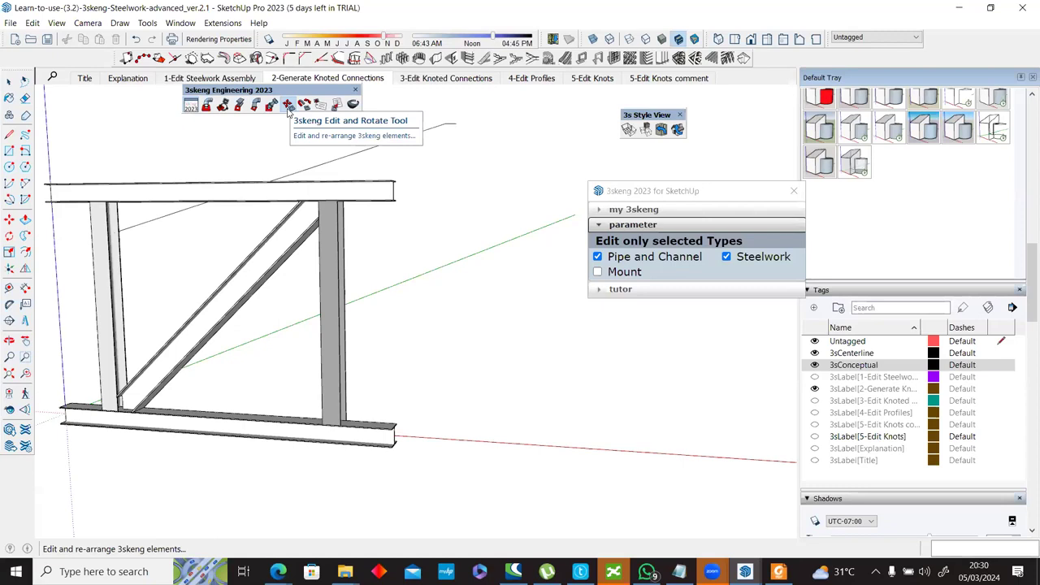
pyautogui.click(288, 109)
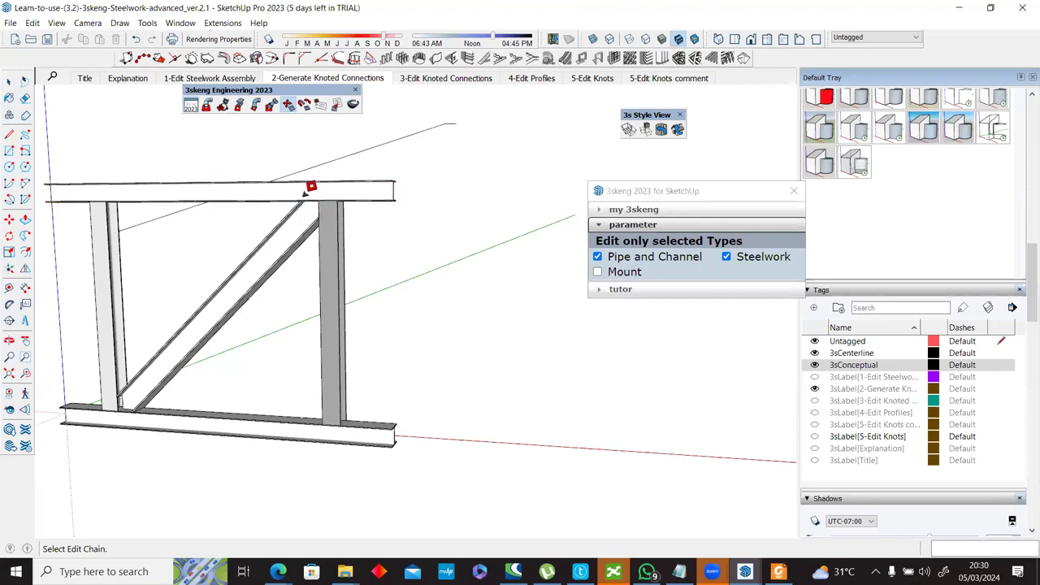
pyautogui.press('o')
pyautogui.moveTo(318, 317); pyautogui.dragTo(421, 247)
pyautogui.scroll(4, 393, 268)
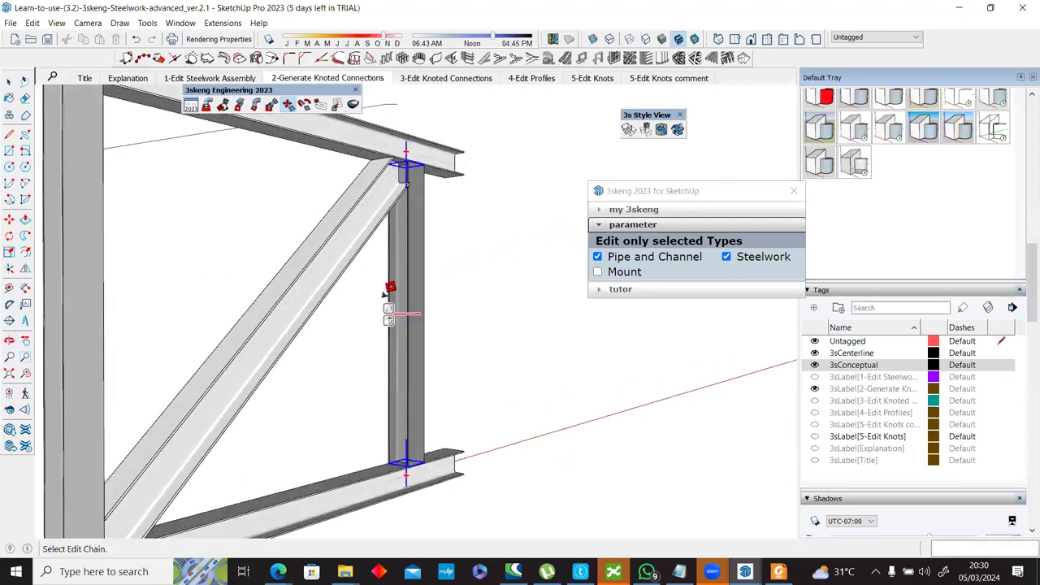
pyautogui.scroll(-8, 390, 286)
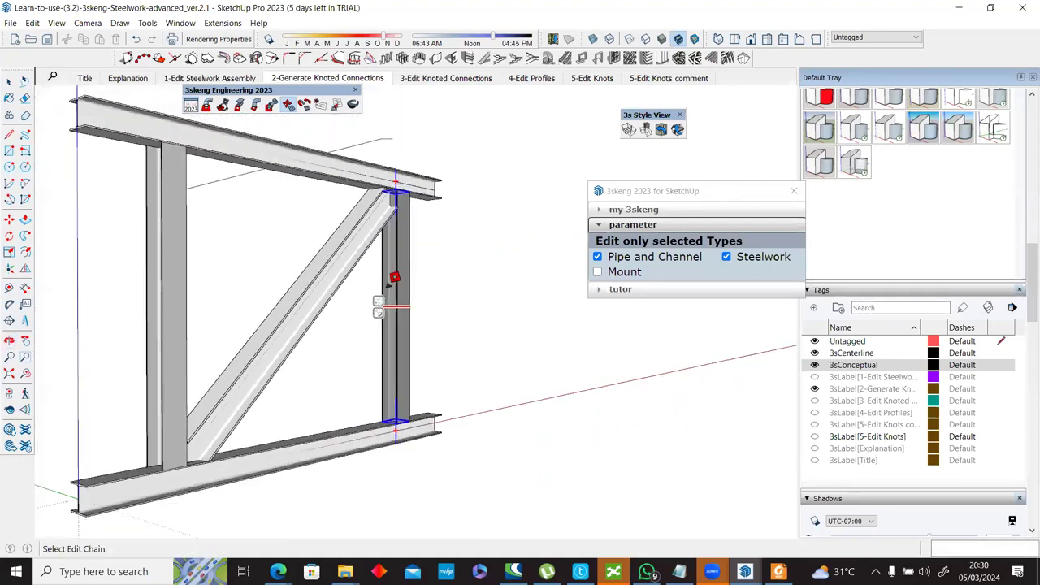
pyautogui.click(235, 311)
pyautogui.scroll(2, 235, 312)
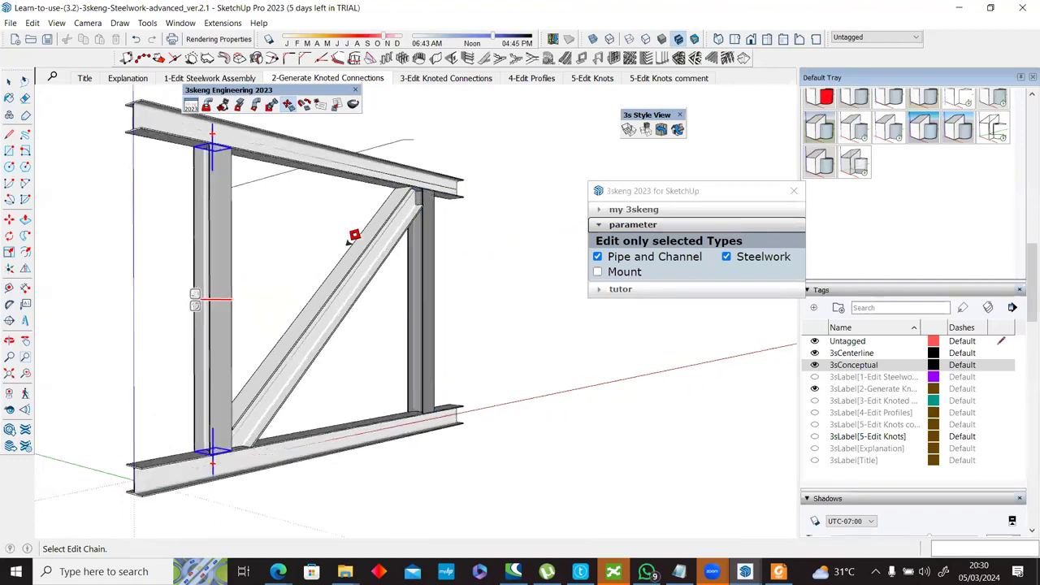
pyautogui.scroll(-1, 234, 312)
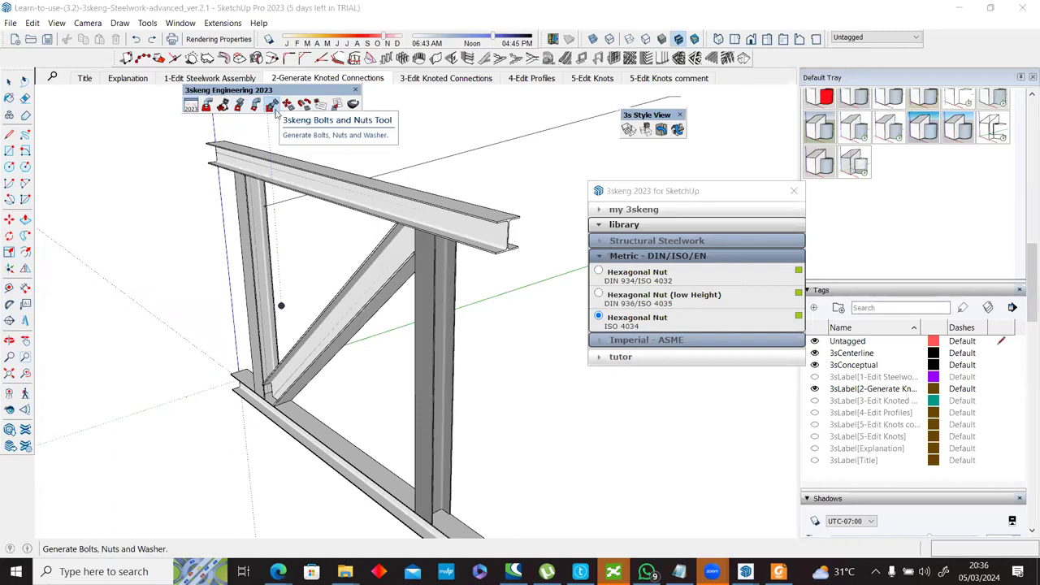
# Step: Start a bolt assembly on the top beam's lower flange above the column at the diagonal's upper end, using Hex Bolts ASME B18.2
pyautogui.moveTo(656, 505)
pyautogui.mouseDown(button='middle')
pyautogui.moveTo(673, 507)
pyautogui.moveTo(634, 341)
pyautogui.moveTo(487, 200)
pyautogui.moveTo(332, 167)
pyautogui.moveTo(268, 110)
pyautogui.moveTo(483, 350)
pyautogui.moveTo(271, 376)
pyautogui.mouseUp(button='middle')
pyautogui.moveTo(216, 409); pyautogui.dragTo(460, 333, button='middle')
pyautogui.rightClick(460, 333)
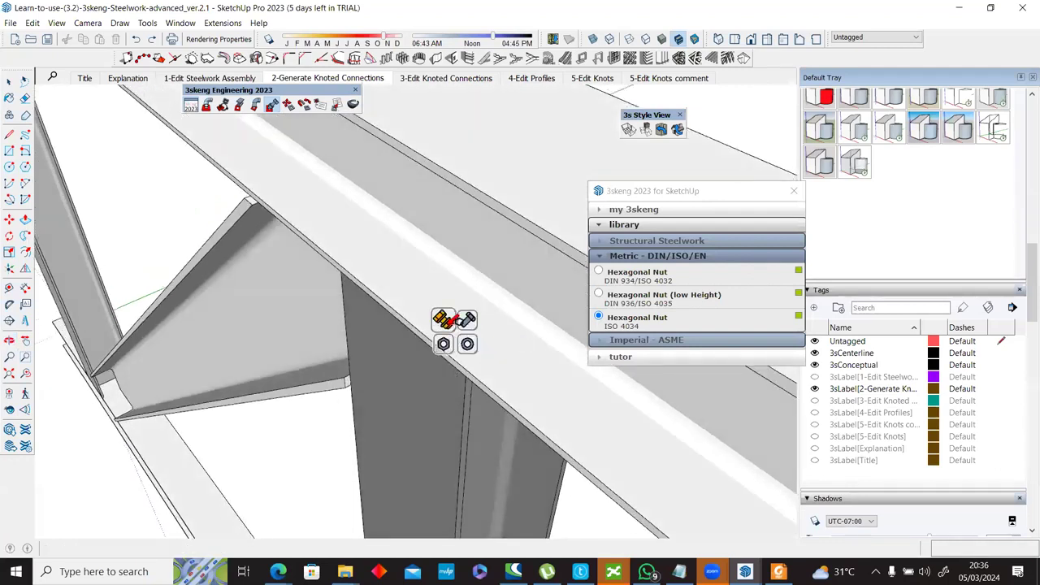
pyautogui.click(463, 321)
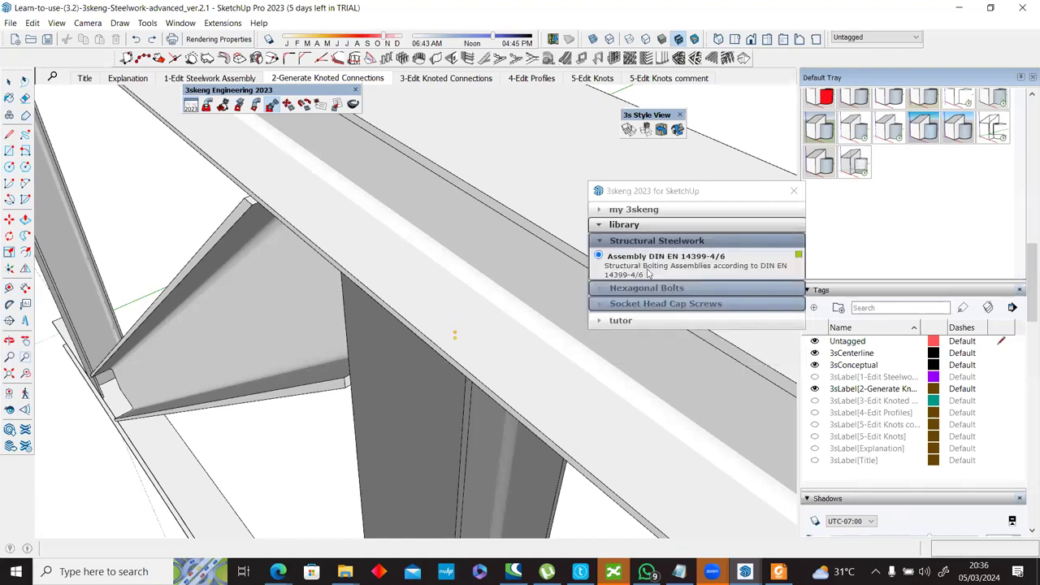
pyautogui.click(645, 289)
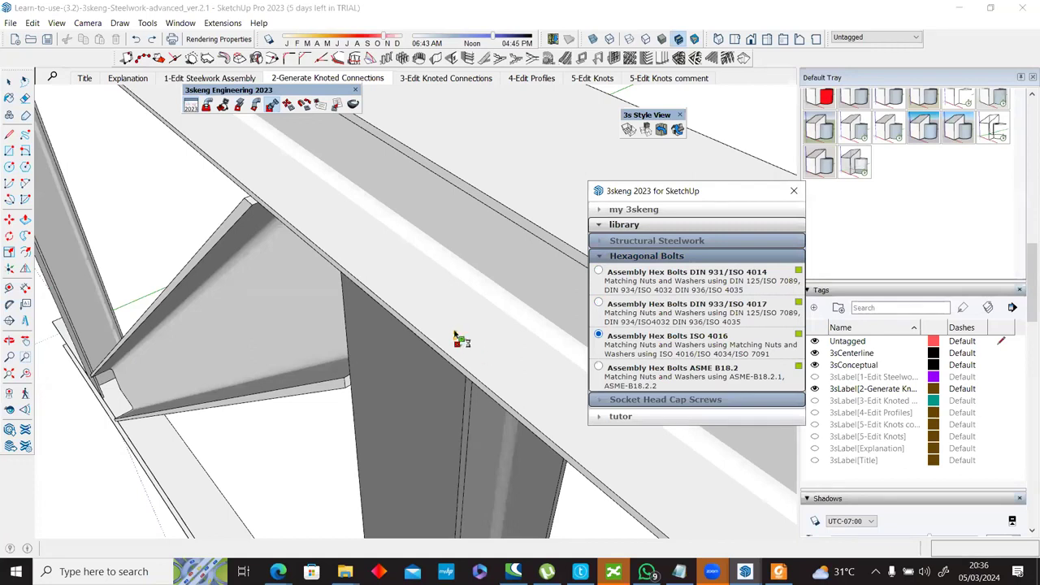
pyautogui.scroll(1, 461, 330)
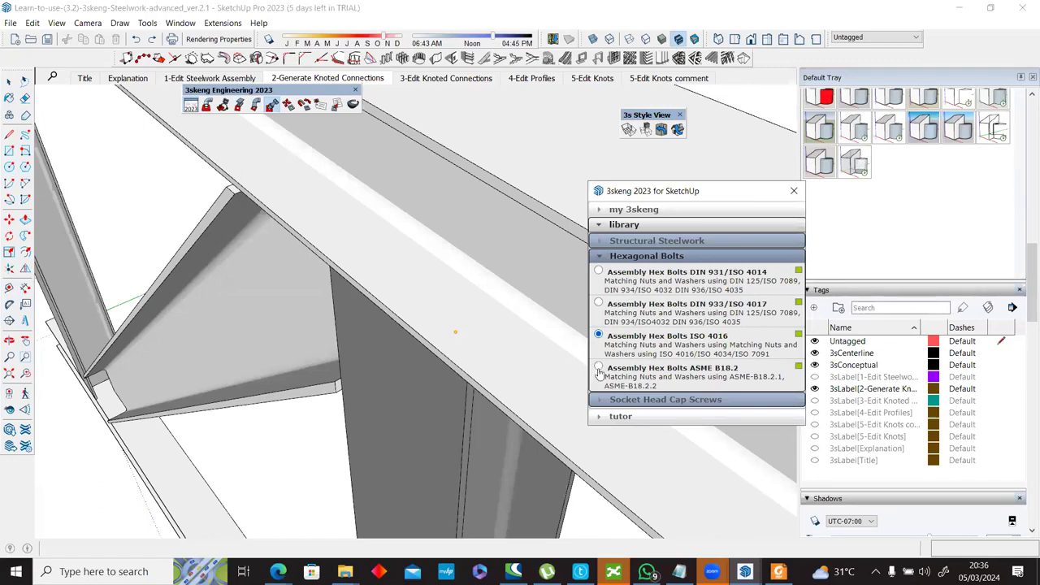
pyautogui.click(463, 326)
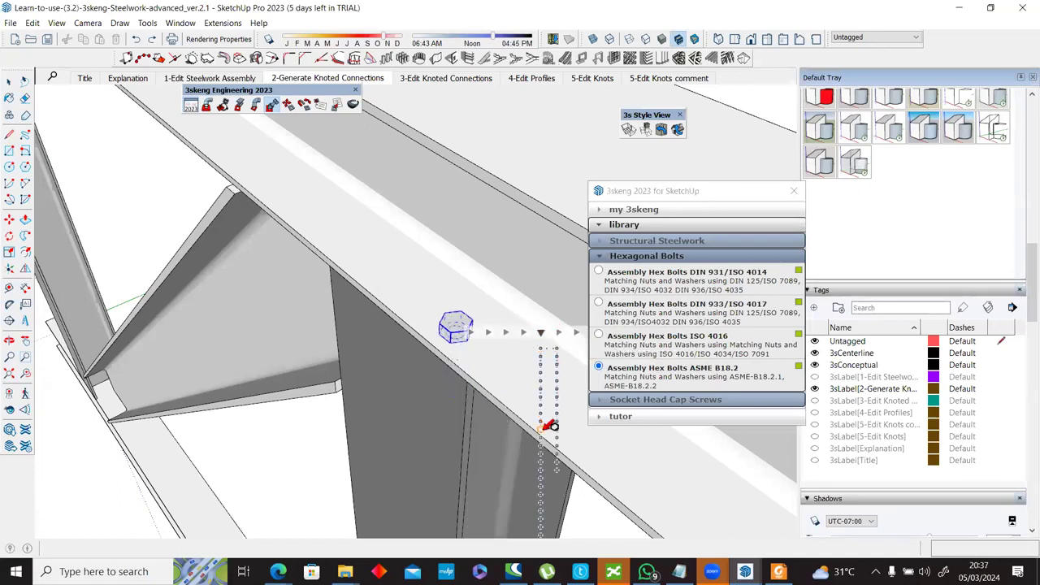
# Step: Switch the assembly to structural steelwork DIN EN 14399-4/6, and place it through the beam flange at the column's upper end
pyautogui.moveTo(546, 410); pyautogui.dragTo(555, 307, button='middle')
pyautogui.scroll(-3, 546, 307)
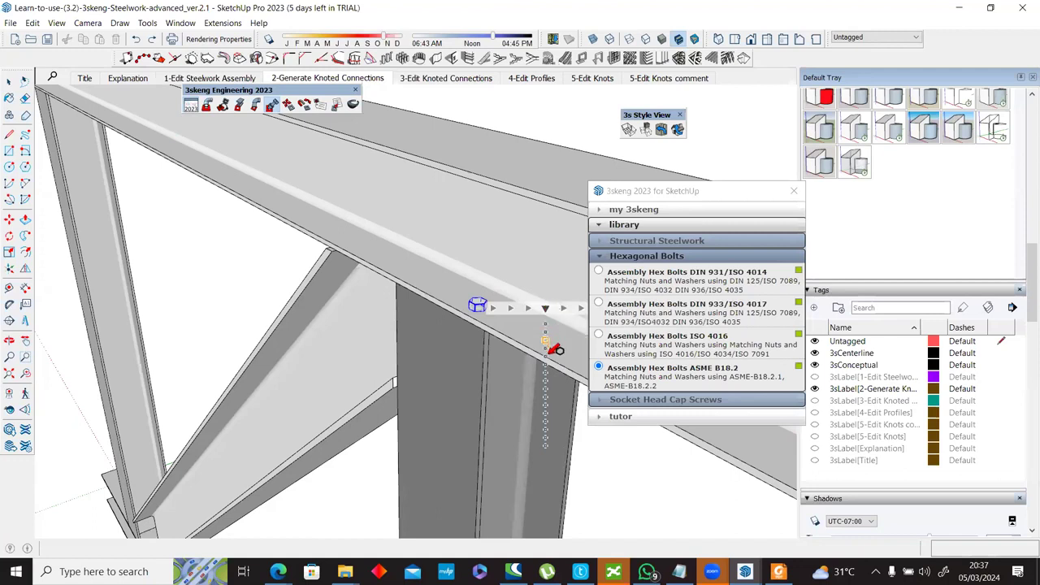
pyautogui.moveTo(534, 203); pyautogui.dragTo(566, 378, button='middle')
pyautogui.moveTo(495, 425); pyautogui.dragTo(443, 362, button='middle')
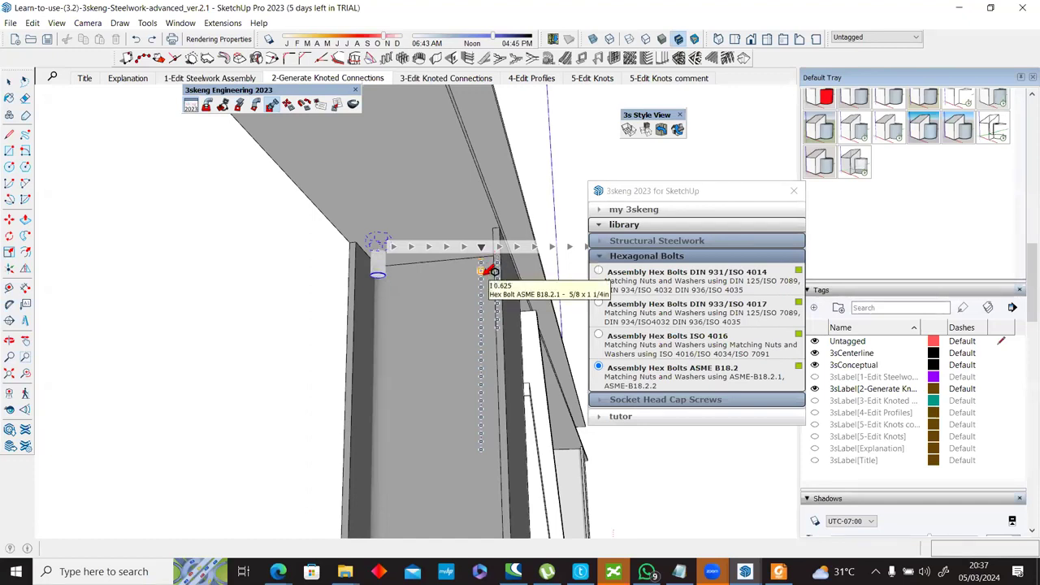
pyautogui.click(611, 241)
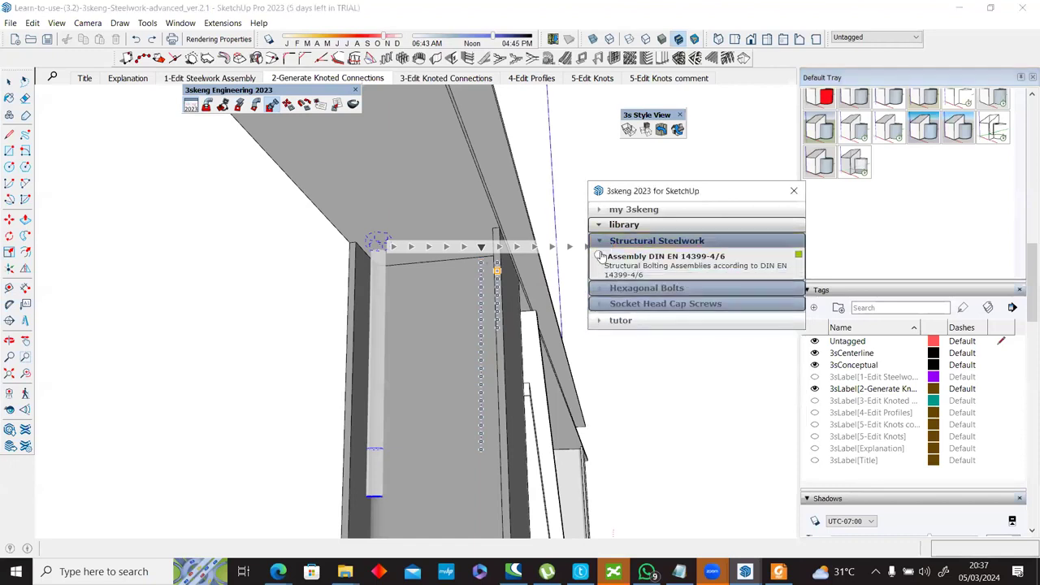
pyautogui.click(598, 256)
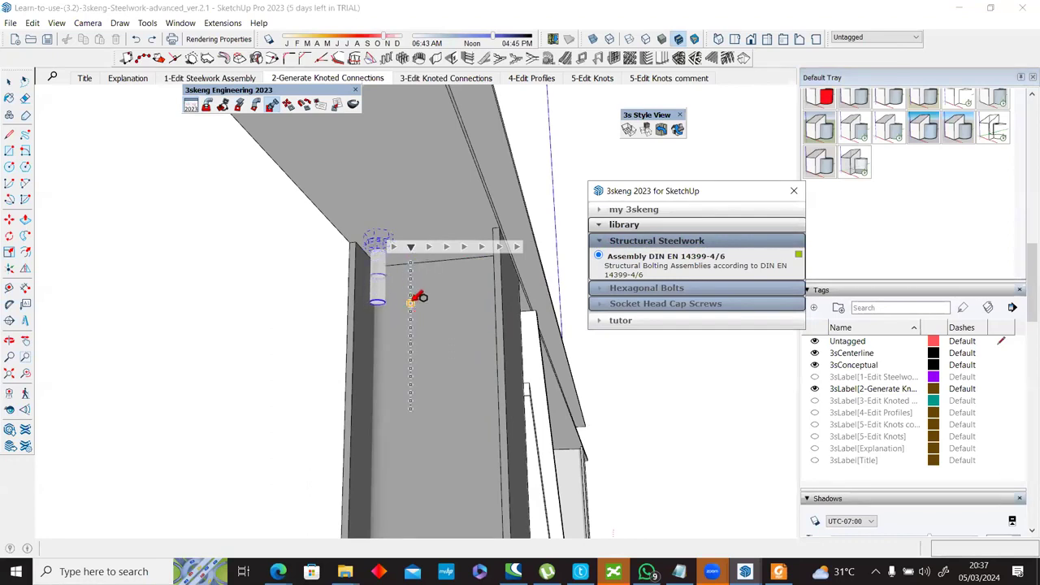
pyautogui.click(414, 309)
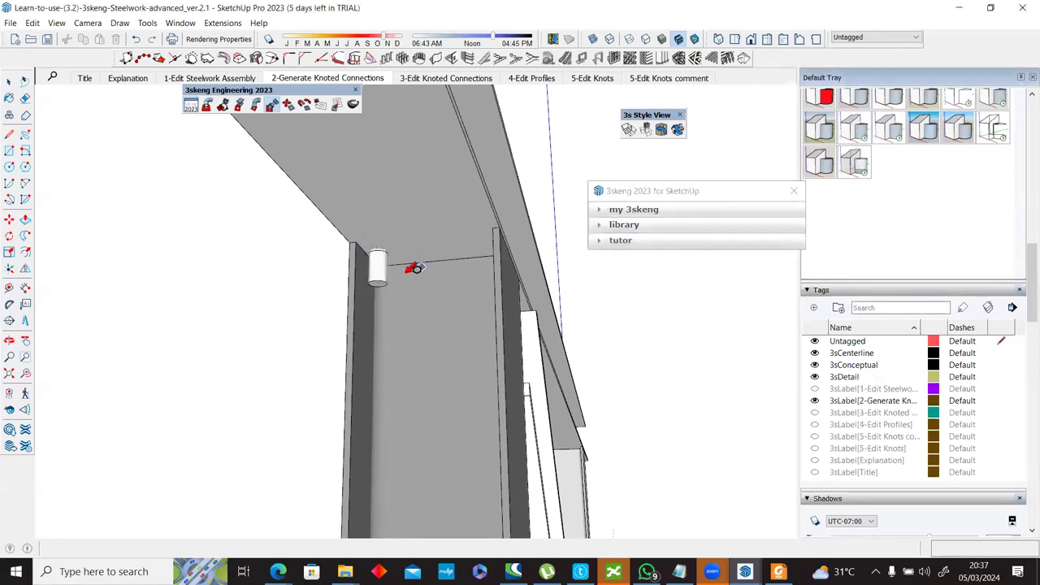
# Step: Place a single structural DIN EN 14399-4 bolt on the top beam's lower flange, beside the bolt assembly
pyautogui.moveTo(370, 325); pyautogui.dragTo(452, 252, button='middle')
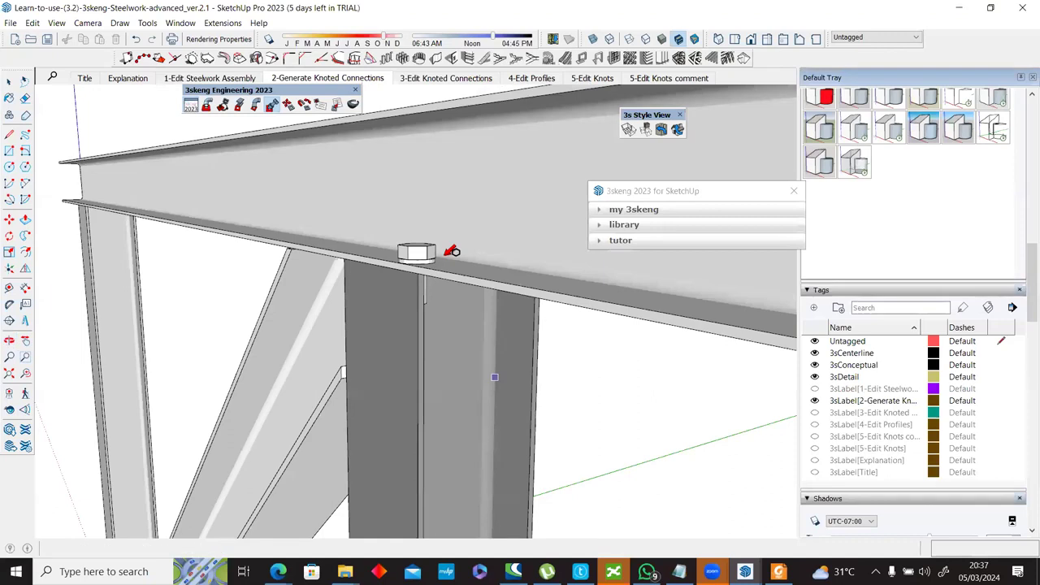
pyautogui.moveTo(488, 295); pyautogui.dragTo(520, 306, button='middle')
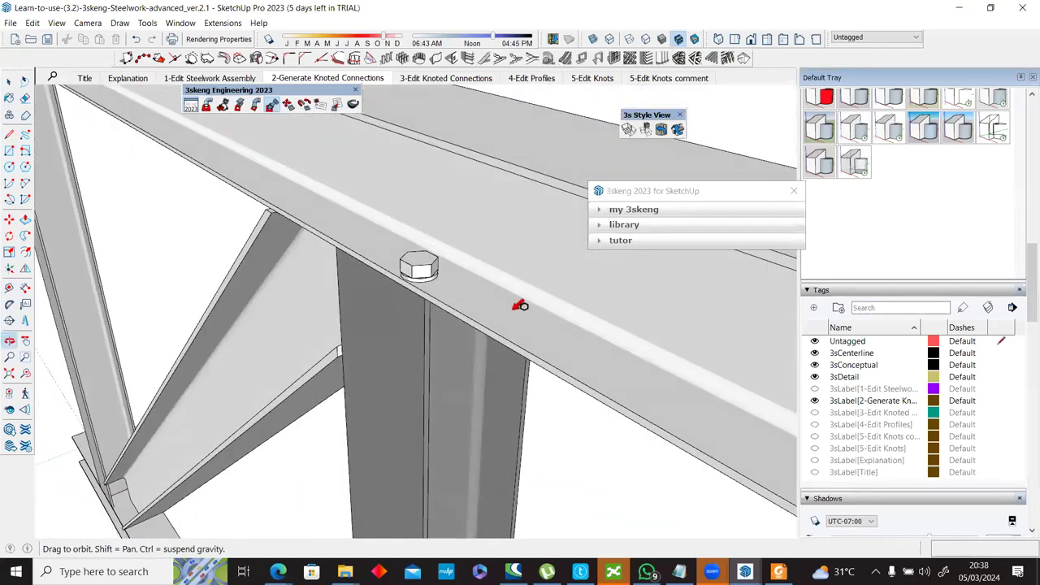
pyautogui.click(570, 326)
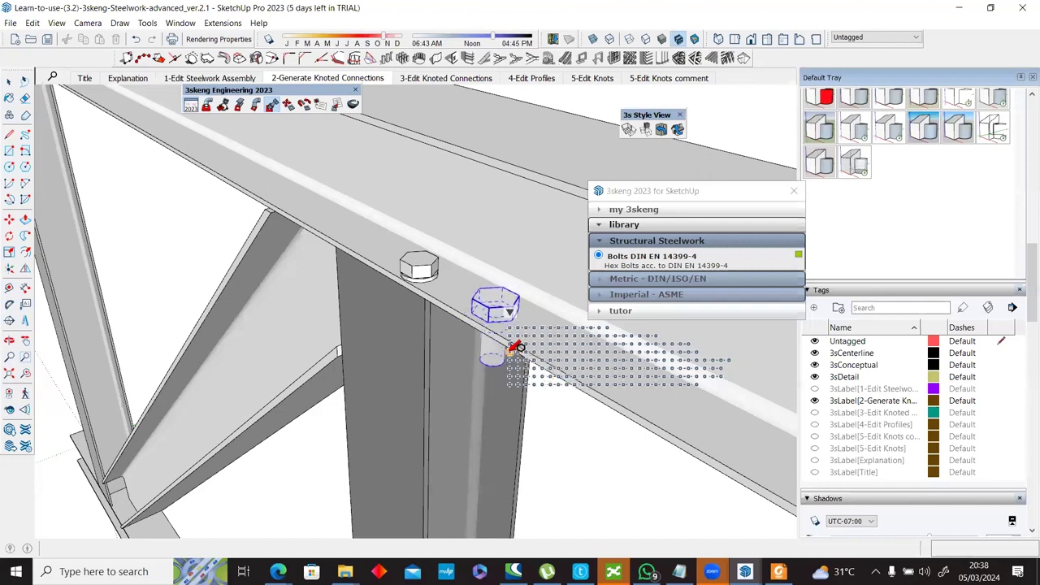
pyautogui.click(516, 347)
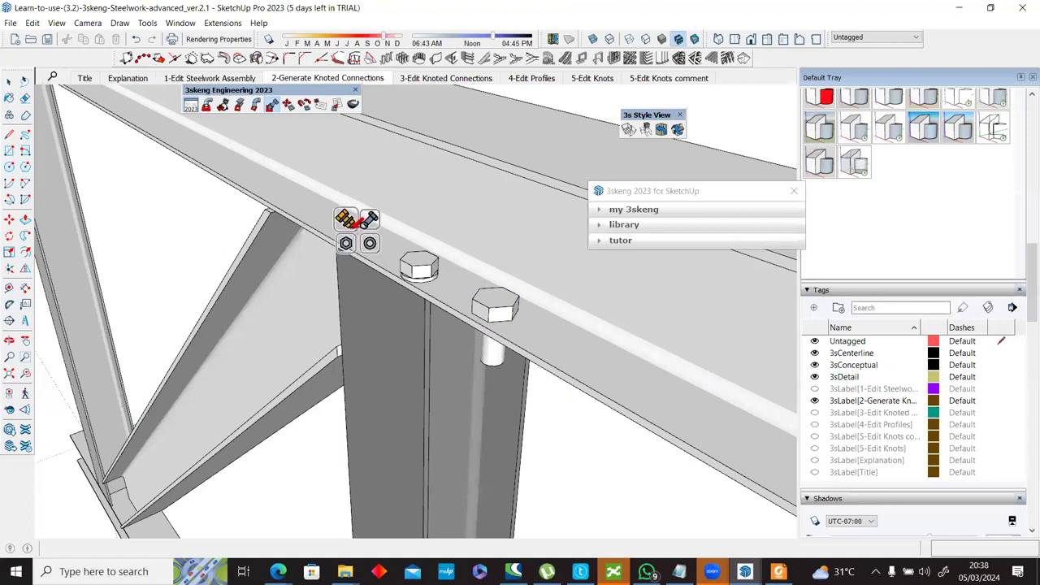
# Step: Place a Metric DIN 934/ISO 4032 hexagonal nut on the top beam's lower flange, beside the bolt assembly
pyautogui.click(345, 244)
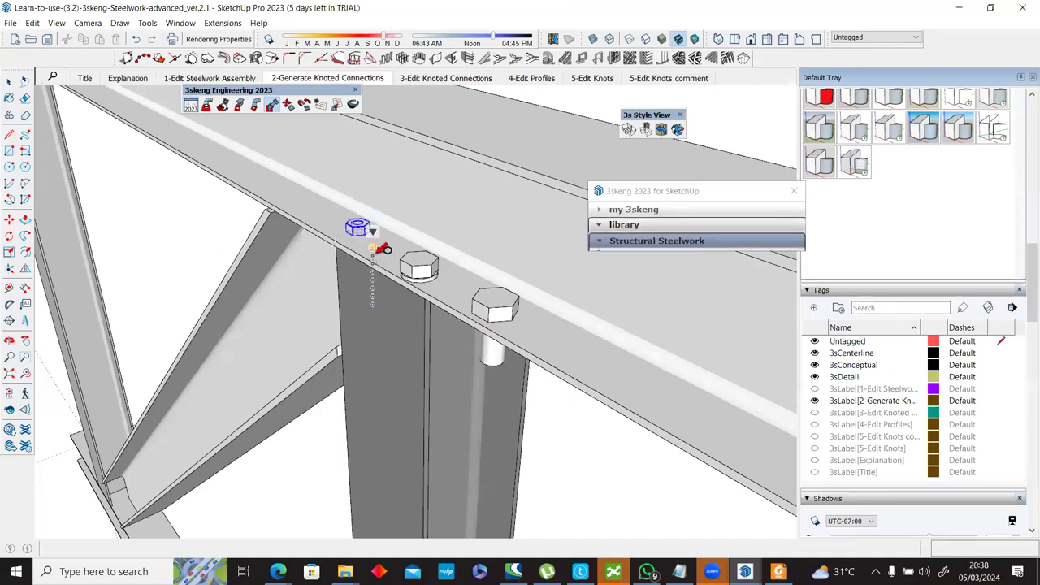
pyautogui.click(625, 279)
pyautogui.click(599, 295)
pyautogui.click(599, 271)
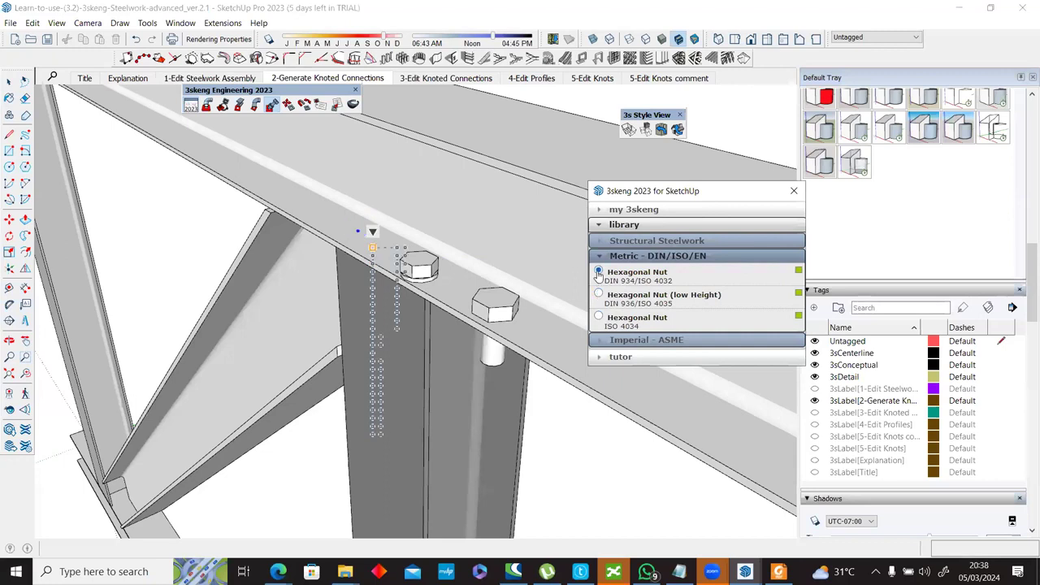
pyautogui.click(402, 242)
# Step: Place a Metric DIN 433/ISO 7092 washer on the top beam's lower flange, beside the single bolt
pyautogui.moveTo(498, 308); pyautogui.dragTo(557, 330, button='middle')
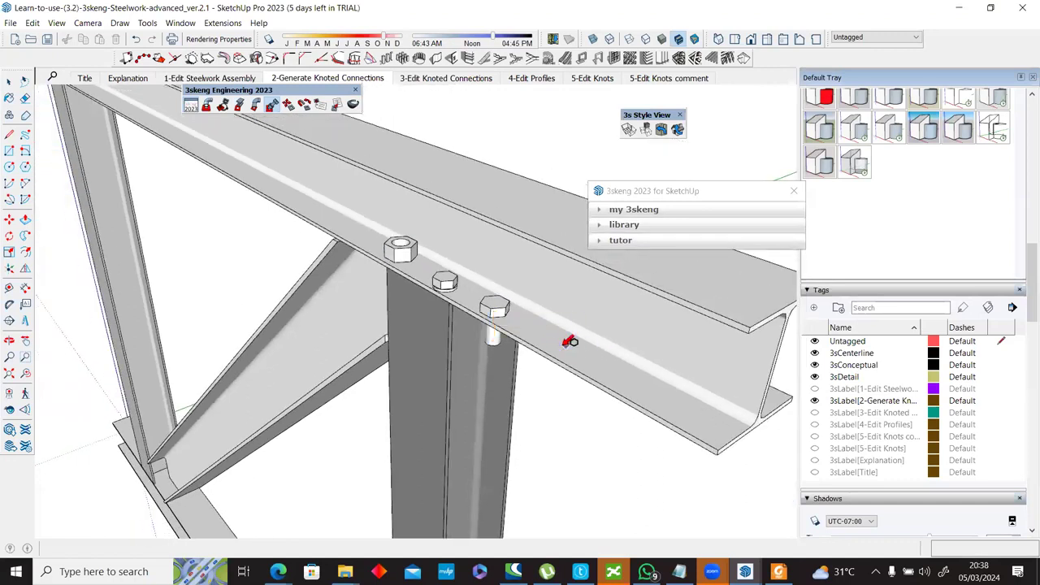
pyautogui.click(563, 346)
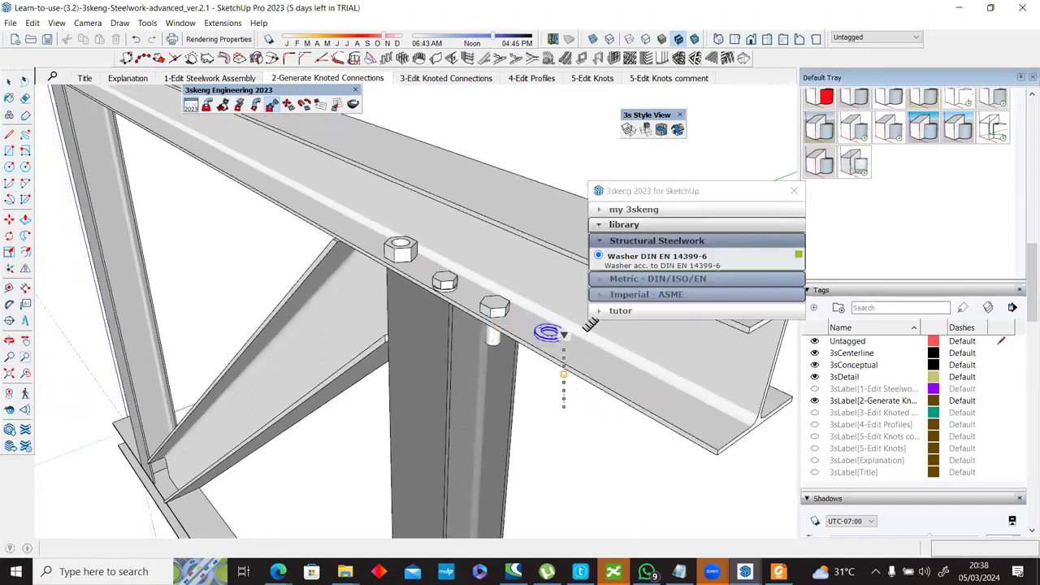
pyautogui.click(608, 281)
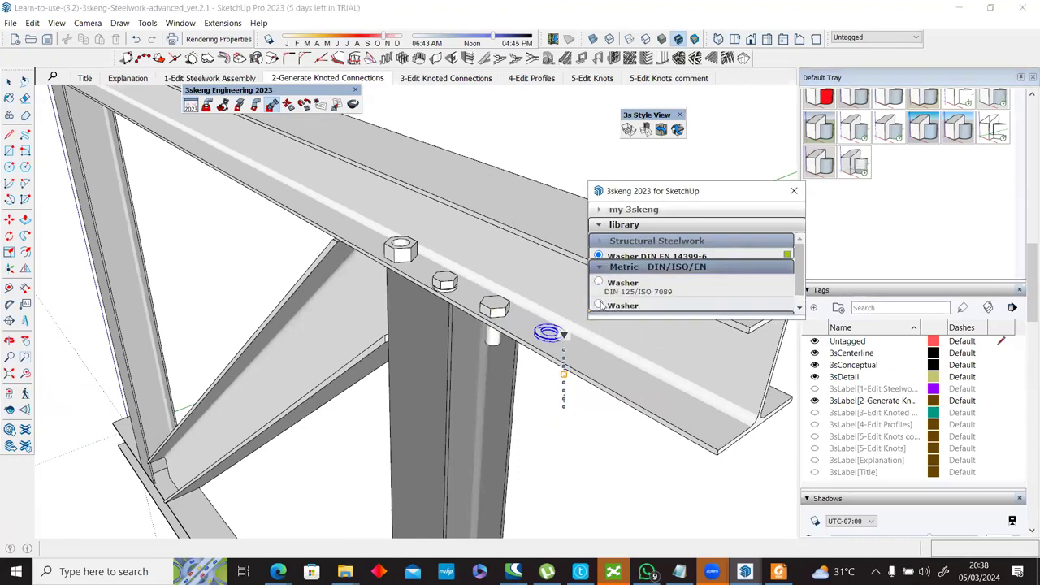
pyautogui.click(599, 305)
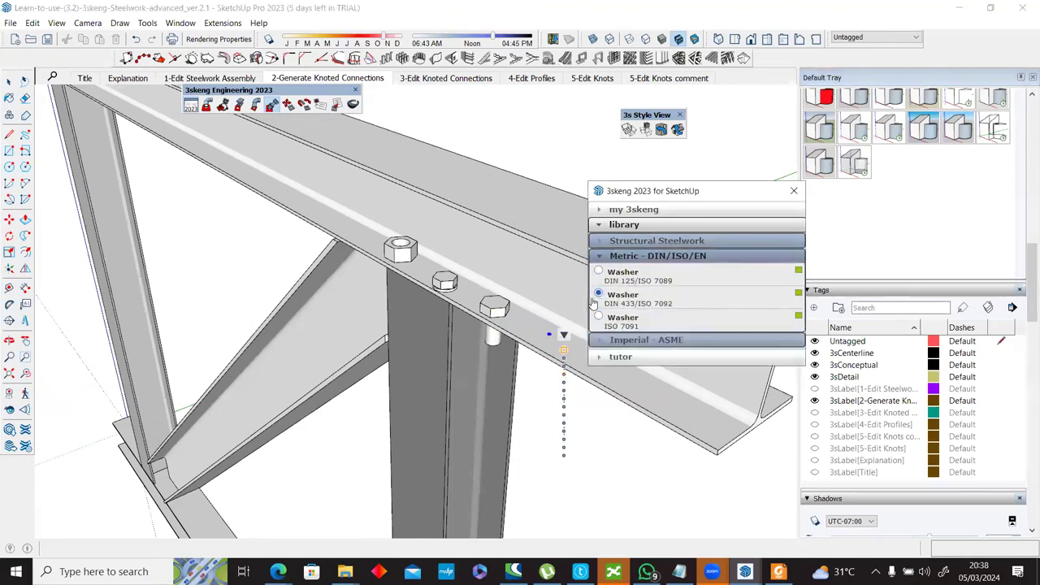
pyautogui.click(572, 448)
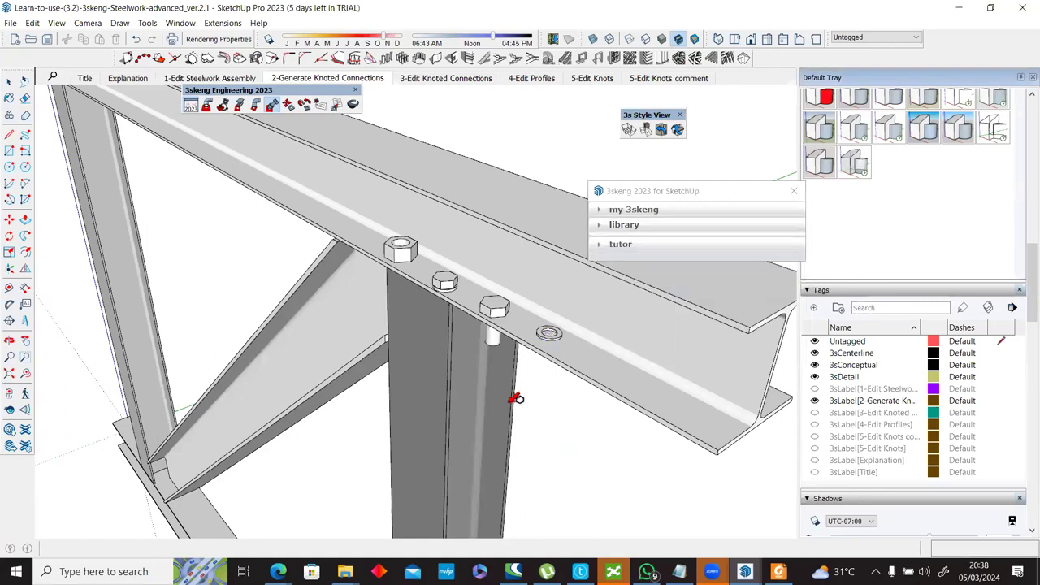
pyautogui.moveTo(402, 402); pyautogui.dragTo(567, 318, button='middle')
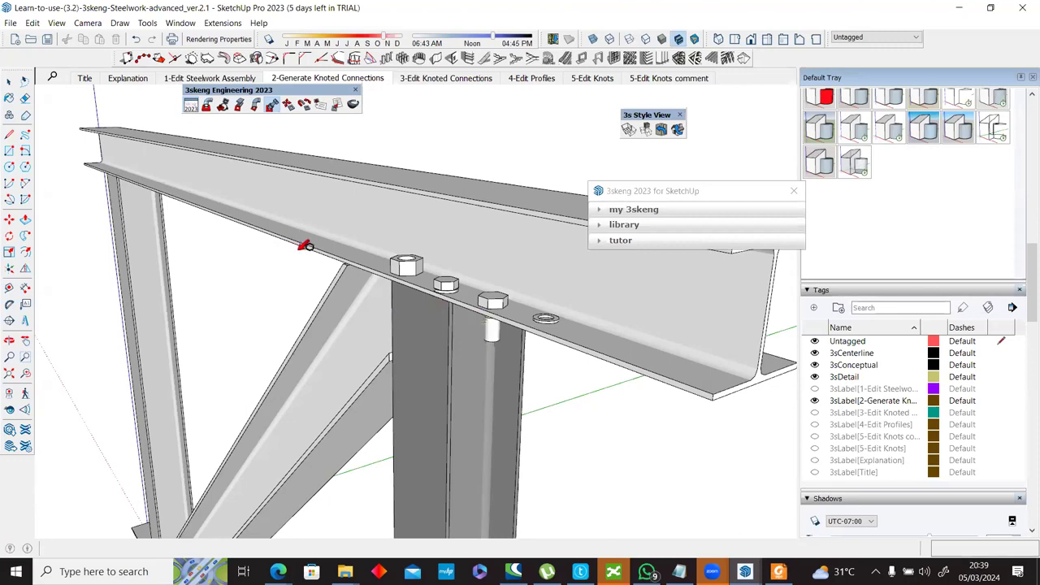
# Step: Start a 3skeng profile and choose the HSS/RHS - USA - AISC 13 rectangular section from the library
pyautogui.click(239, 105)
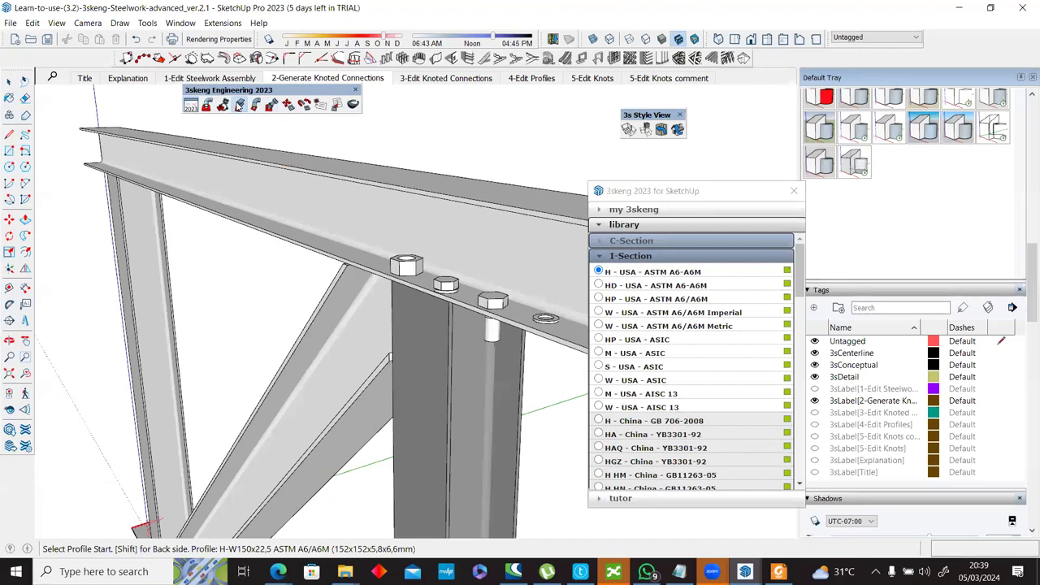
pyautogui.scroll(-10, 697, 371)
pyautogui.scroll(-8, 697, 371)
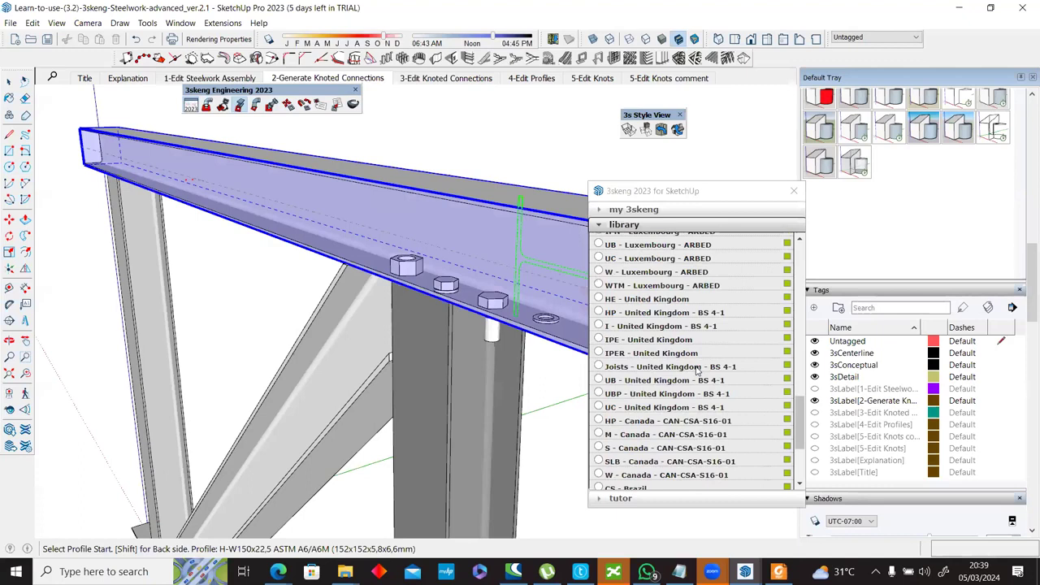
pyautogui.scroll(-3, 645, 455)
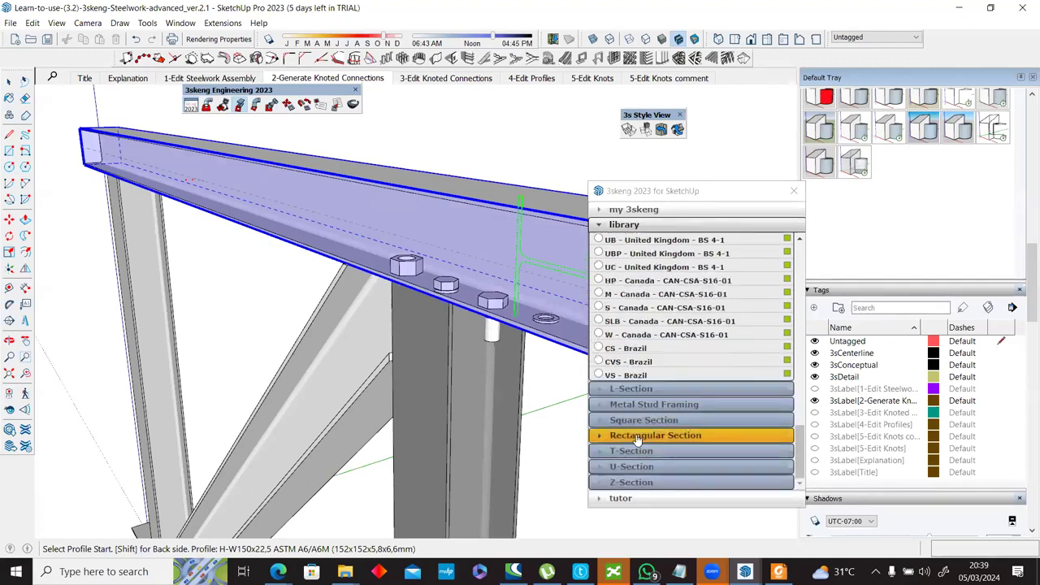
pyautogui.click(638, 435)
pyautogui.scroll(-3, 638, 437)
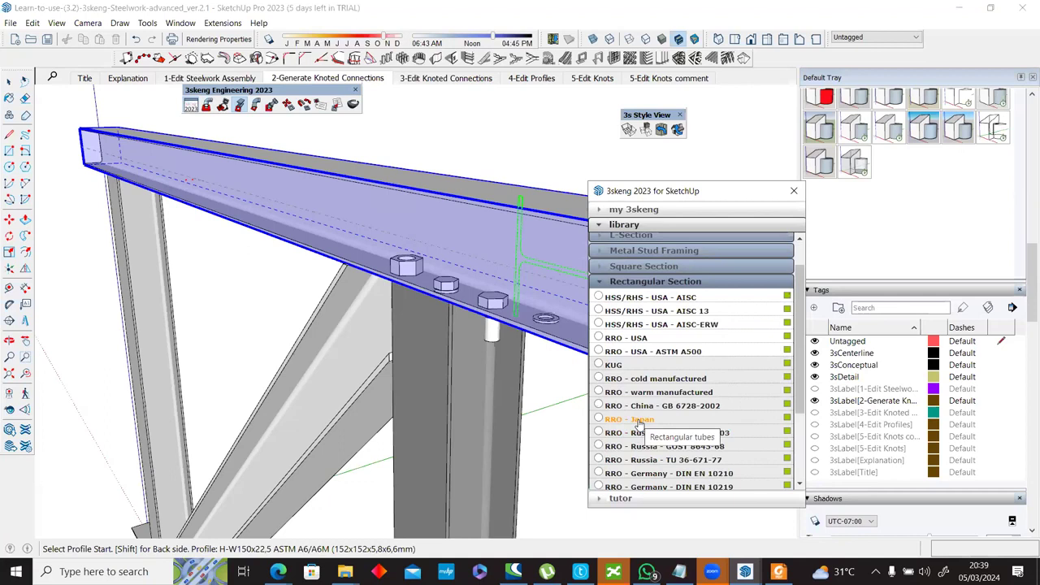
pyautogui.click(224, 106)
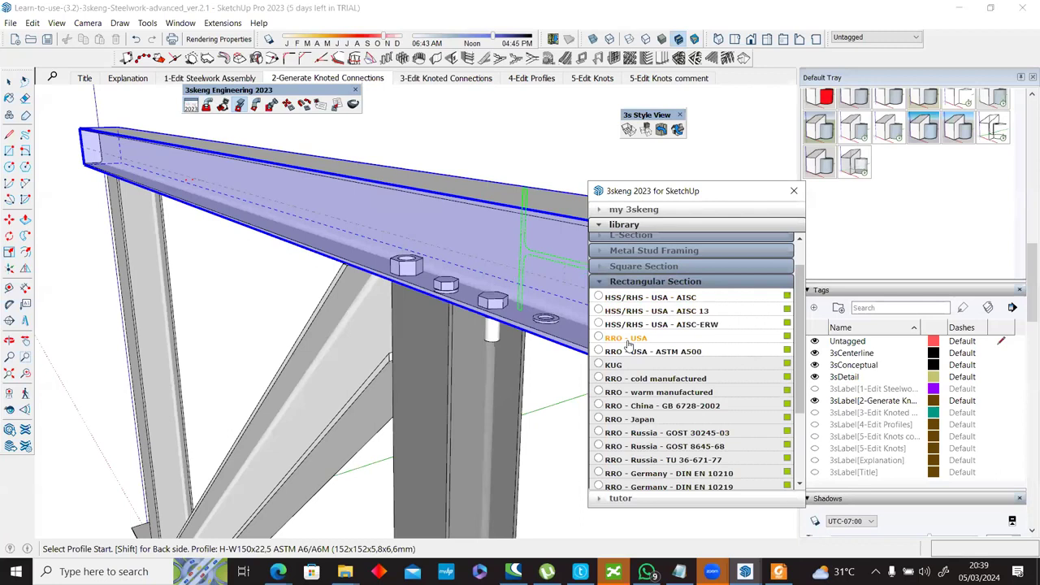
pyautogui.scroll(-1, 621, 358)
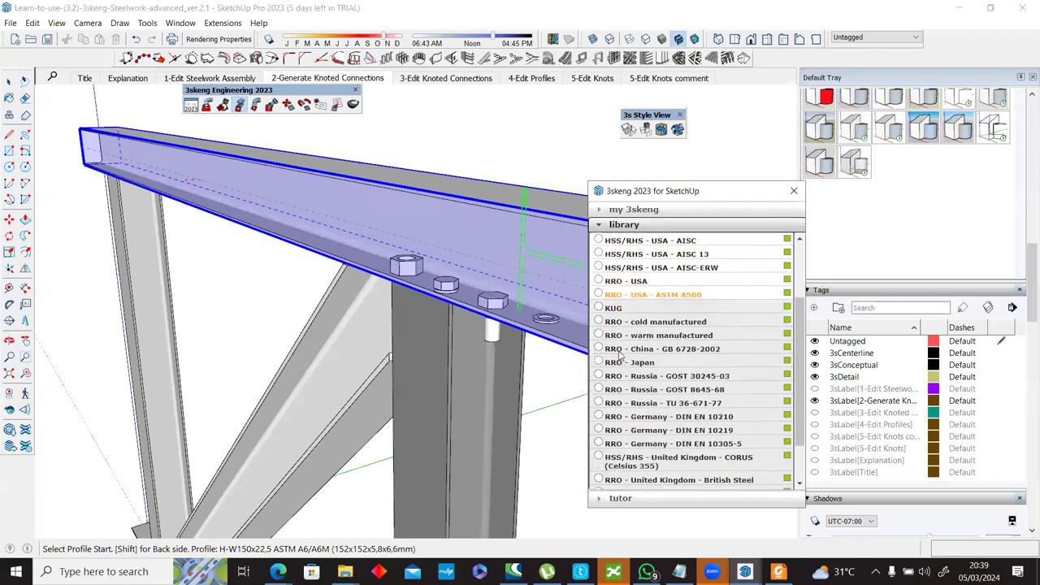
pyautogui.scroll(-1, 605, 335)
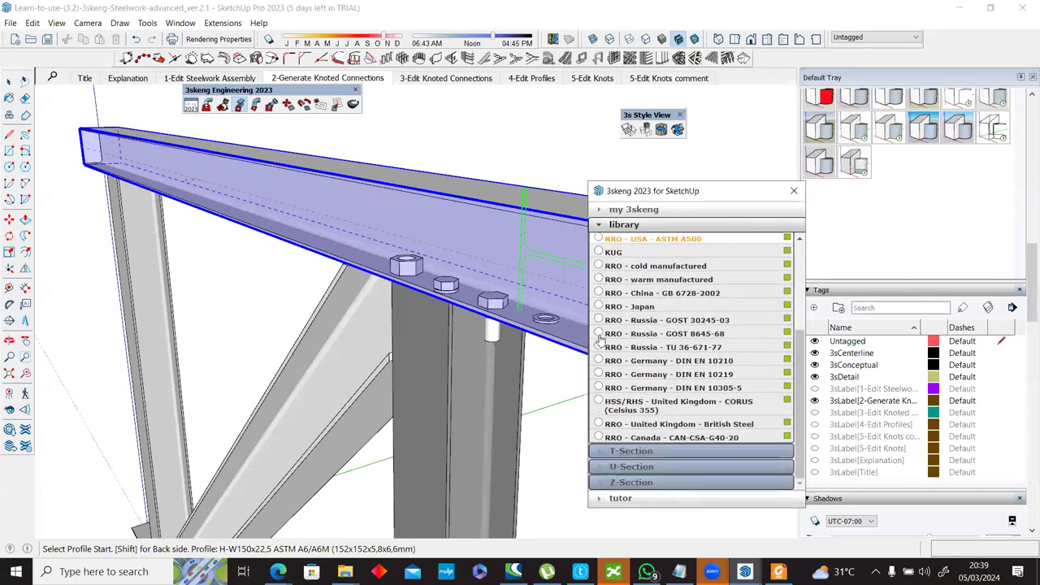
pyautogui.scroll(2, 408, 318)
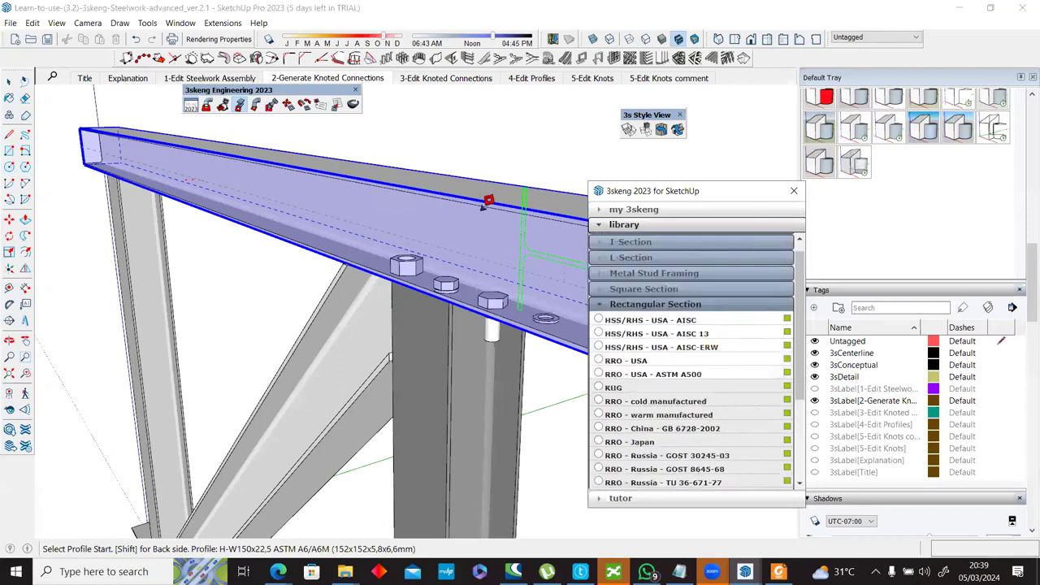
pyautogui.click(599, 332)
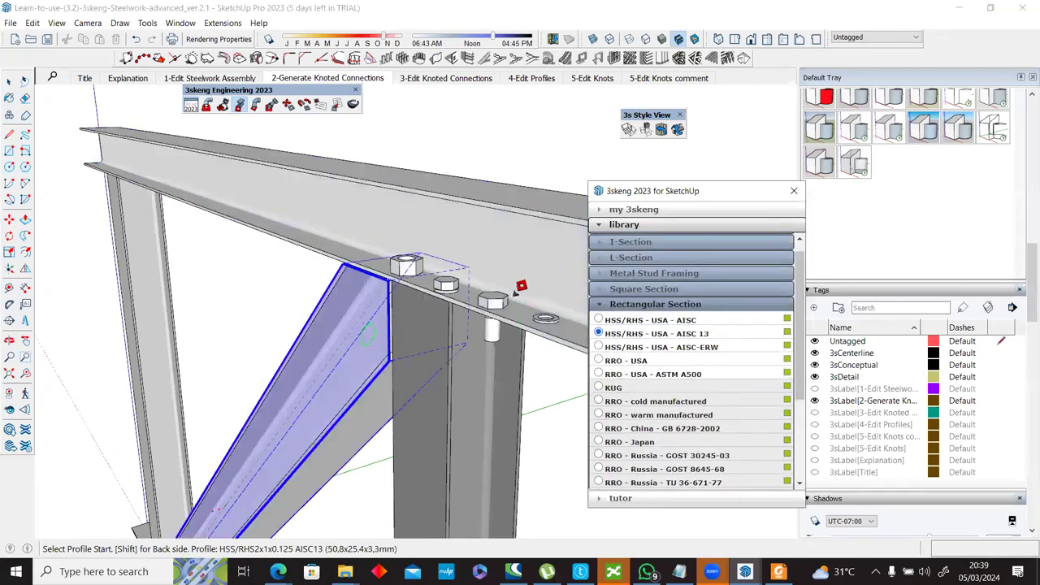
# Step: Try to place an HSS/RHS2x1x0.125 AISC13 tube on the underside of the top beam's lower flange beside the column
pyautogui.moveTo(374, 332); pyautogui.dragTo(516, 294, button='middle')
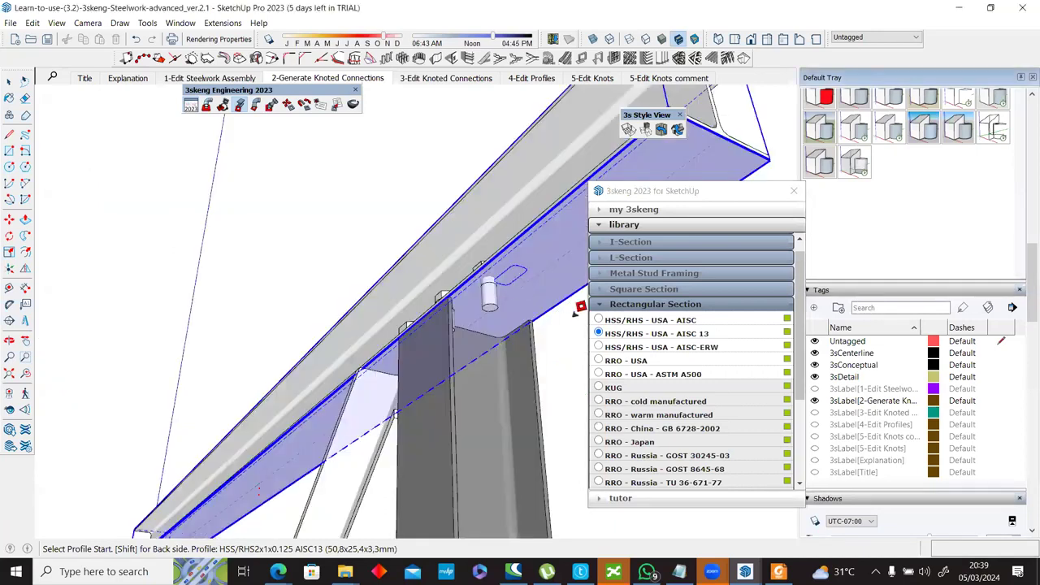
pyautogui.click(579, 301)
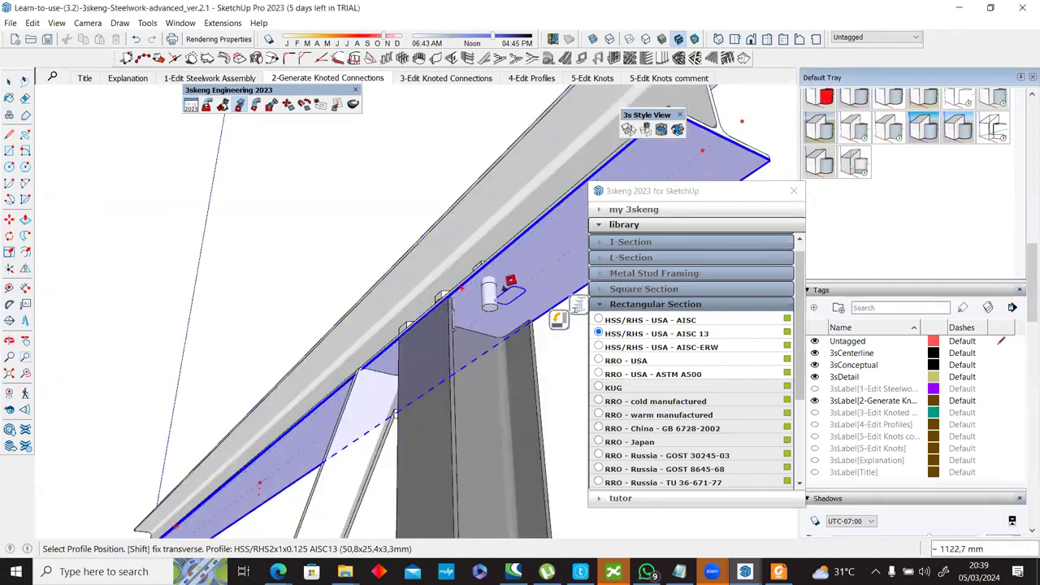
pyautogui.click(569, 296)
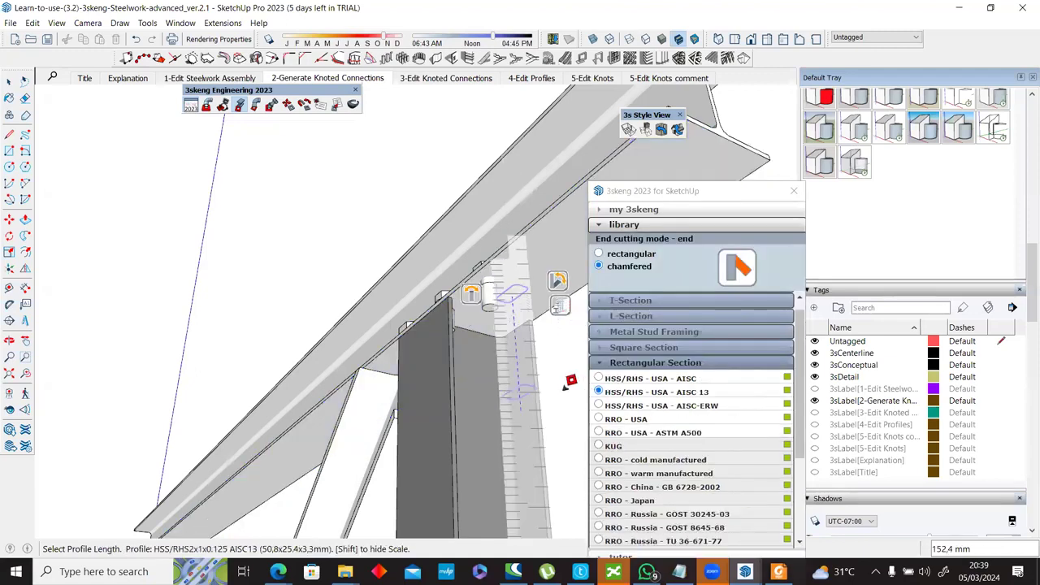
pyautogui.moveTo(403, 318); pyautogui.dragTo(424, 334, button='middle')
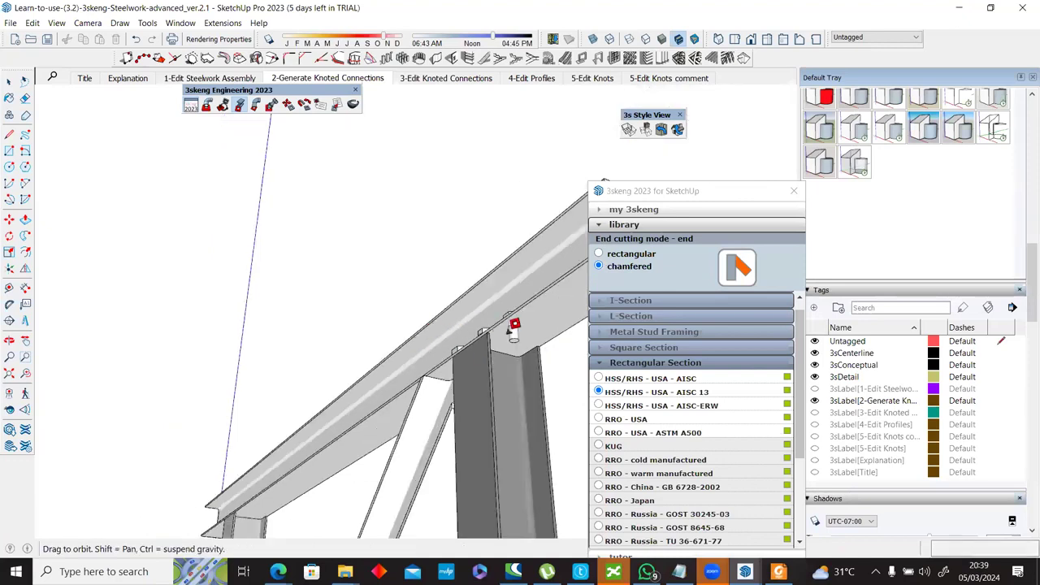
# Step: Try the larger HSS/RHS12x8x0.25 AISC13 tube at the same place under the beam's lower flange
pyautogui.moveTo(559, 330); pyautogui.dragTo(563, 362, button='middle')
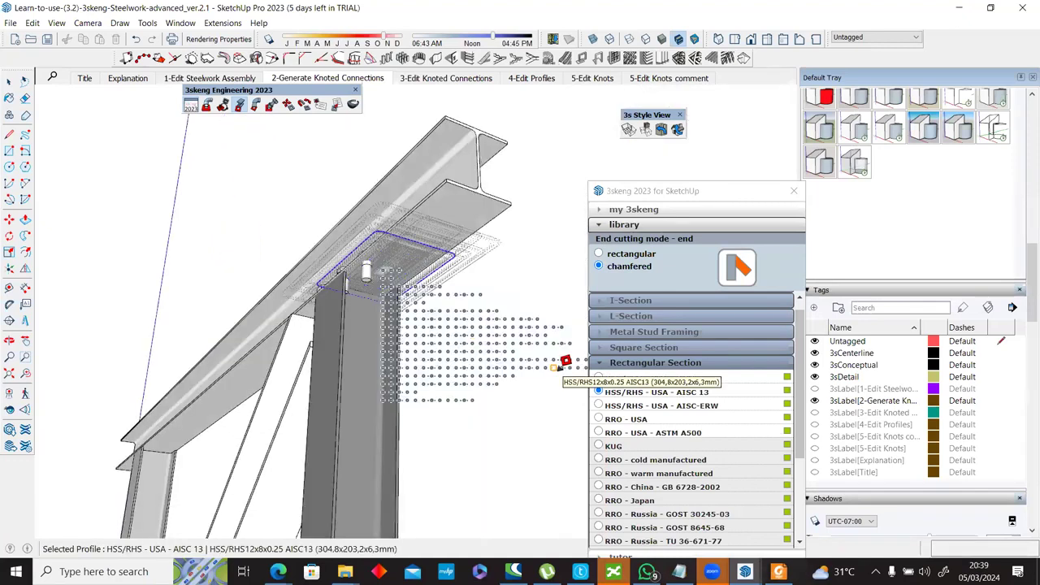
pyautogui.click(560, 363)
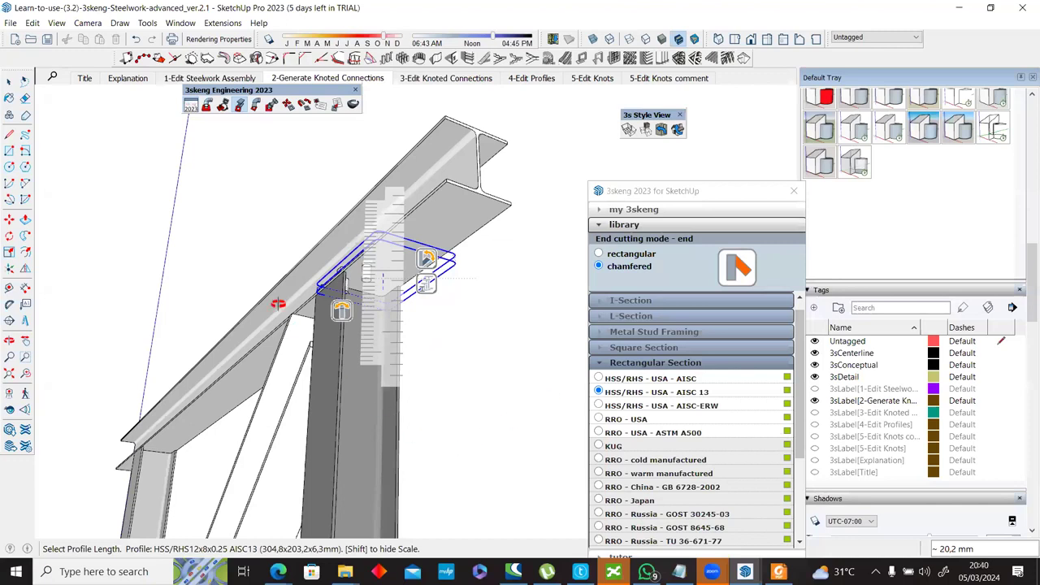
pyautogui.click(479, 335)
pyautogui.moveTo(471, 297); pyautogui.dragTo(297, 139, button='middle')
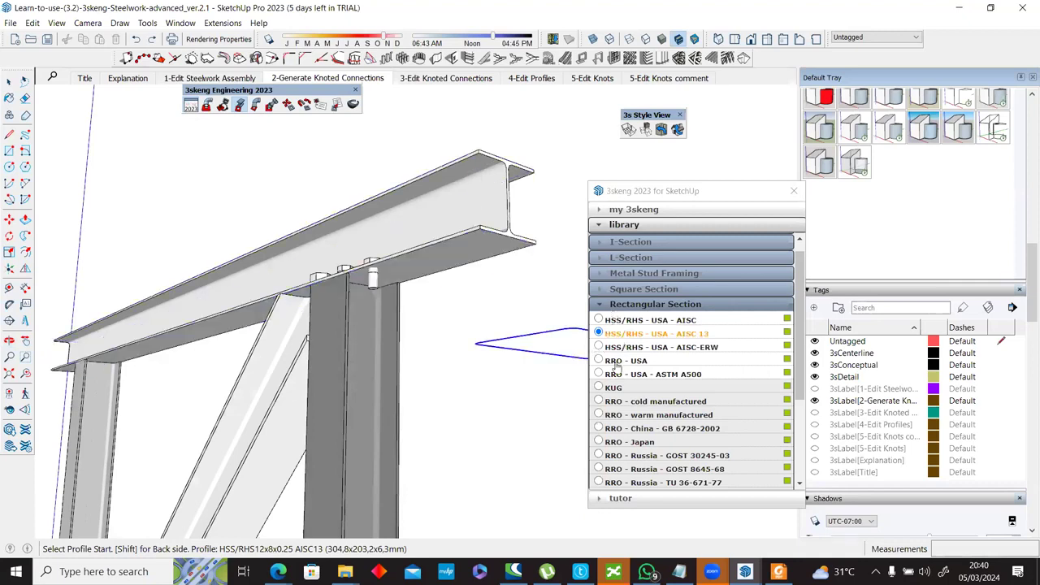
# Step: Try a short RRO400x200x12 Japan rectangular tube under the beam's lower flange beside the column, and undo it
pyautogui.scroll(-3, 615, 367)
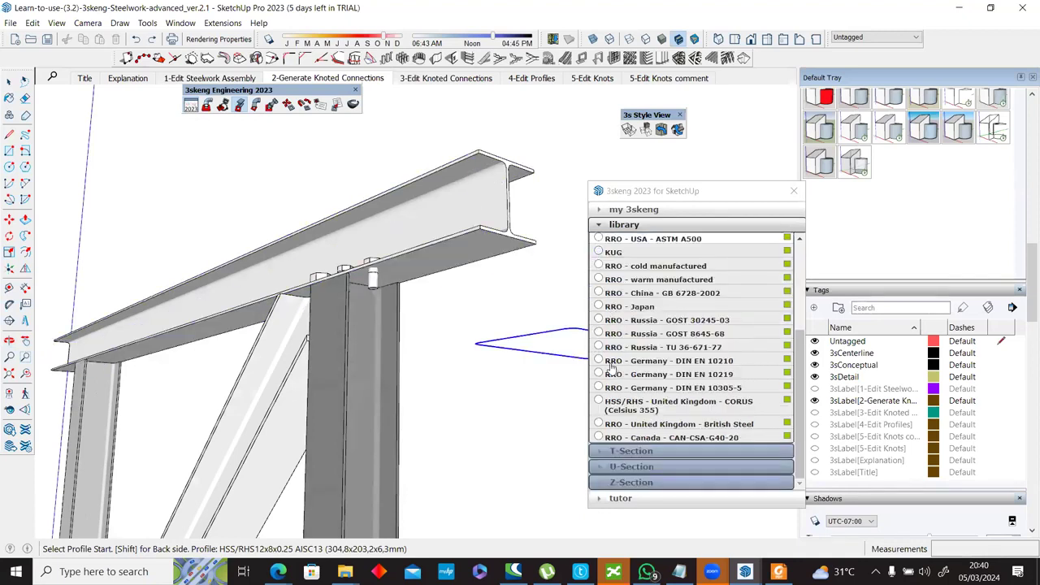
pyautogui.click(599, 390)
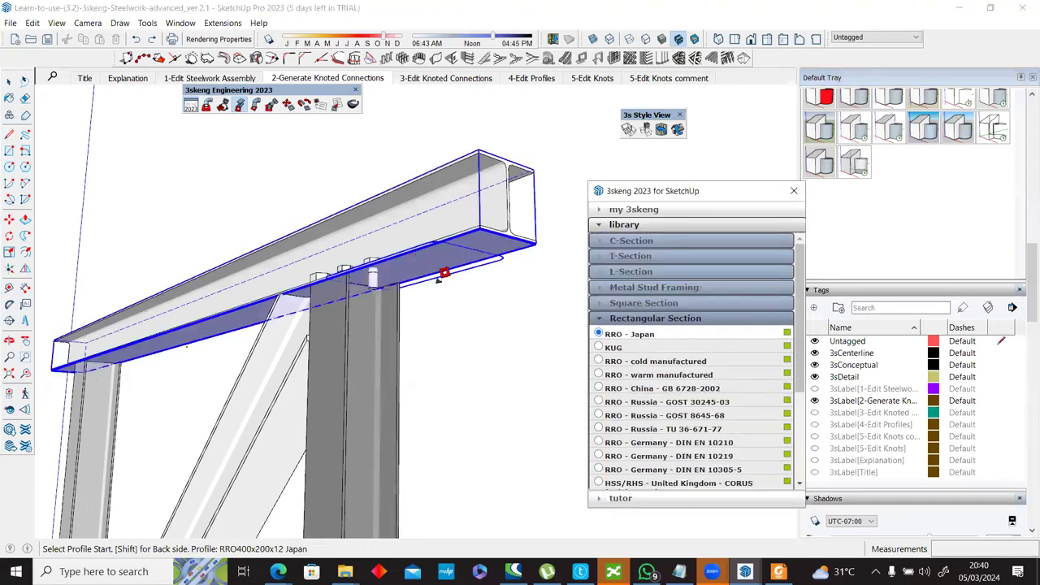
pyautogui.moveTo(438, 315); pyautogui.dragTo(412, 356)
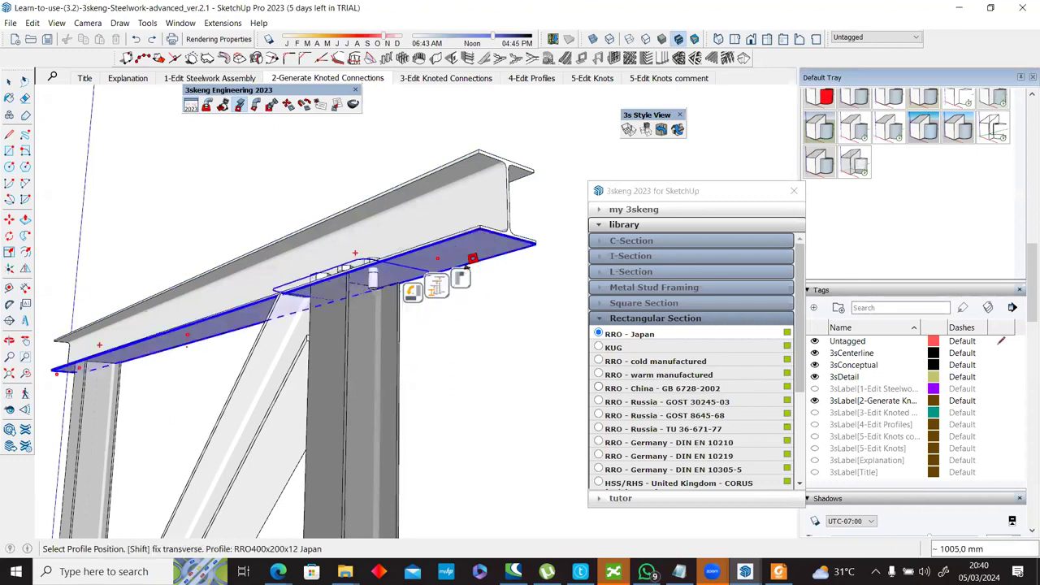
pyautogui.click(441, 262)
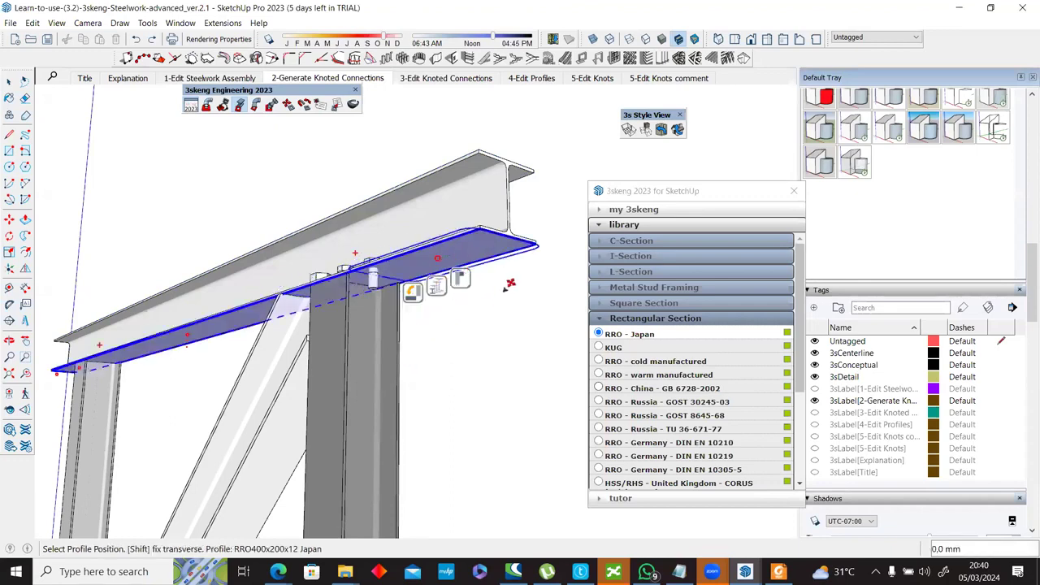
pyautogui.click(542, 254)
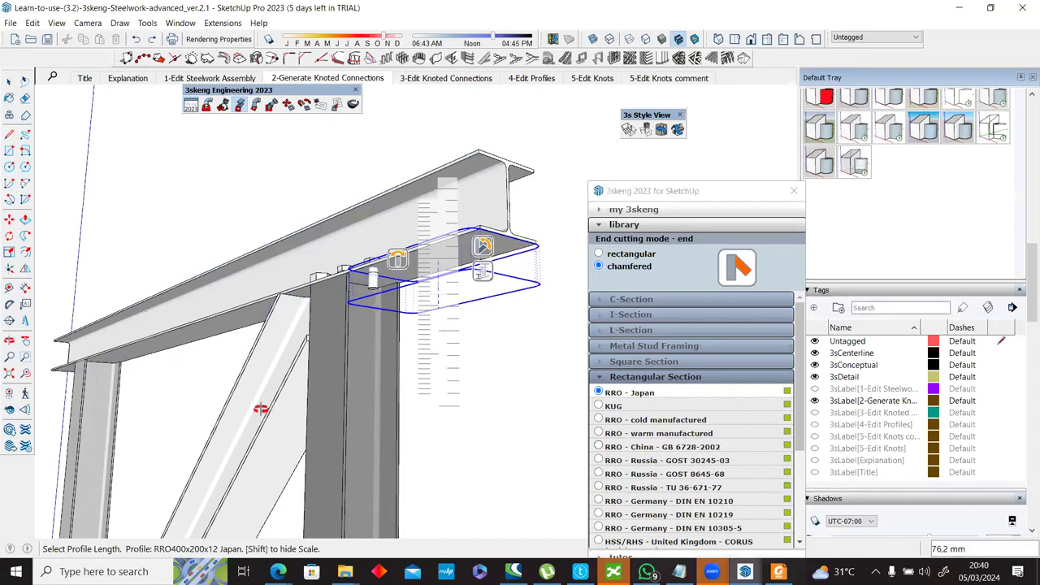
pyautogui.moveTo(139, 241); pyautogui.dragTo(379, 341, button='middle')
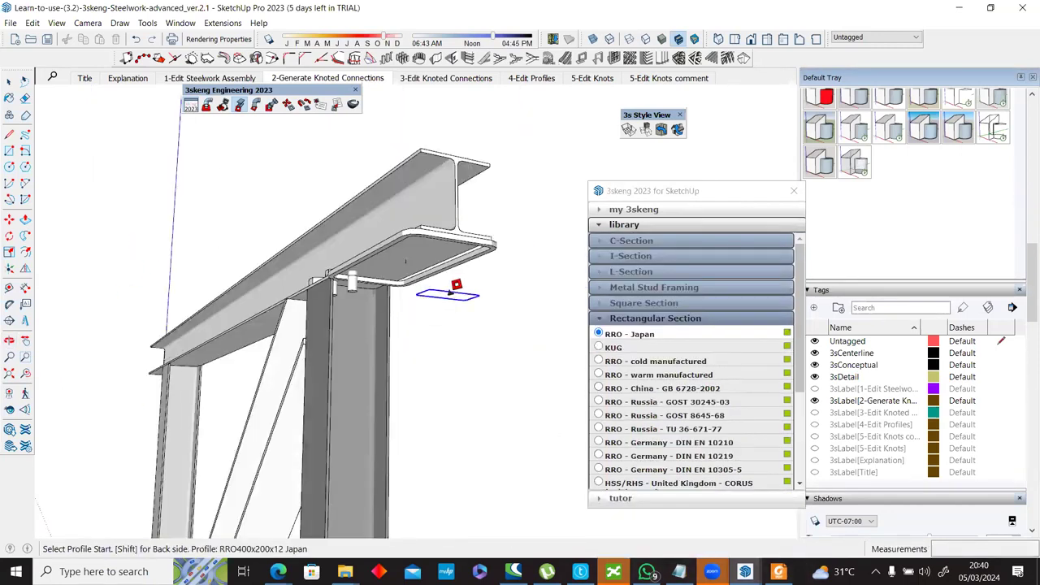
pyautogui.hotkey('ctrl', 'z')
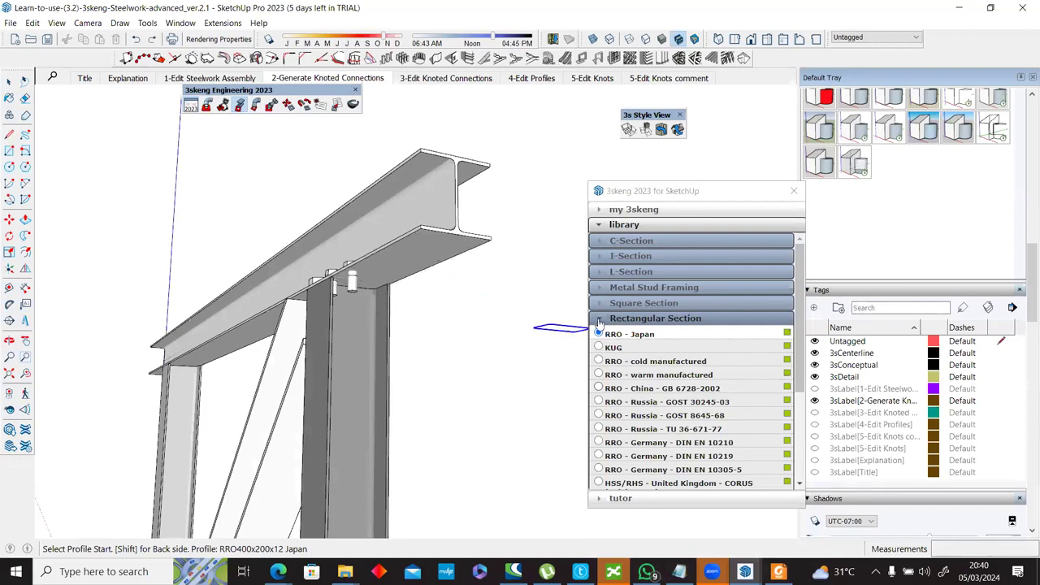
pyautogui.click(612, 383)
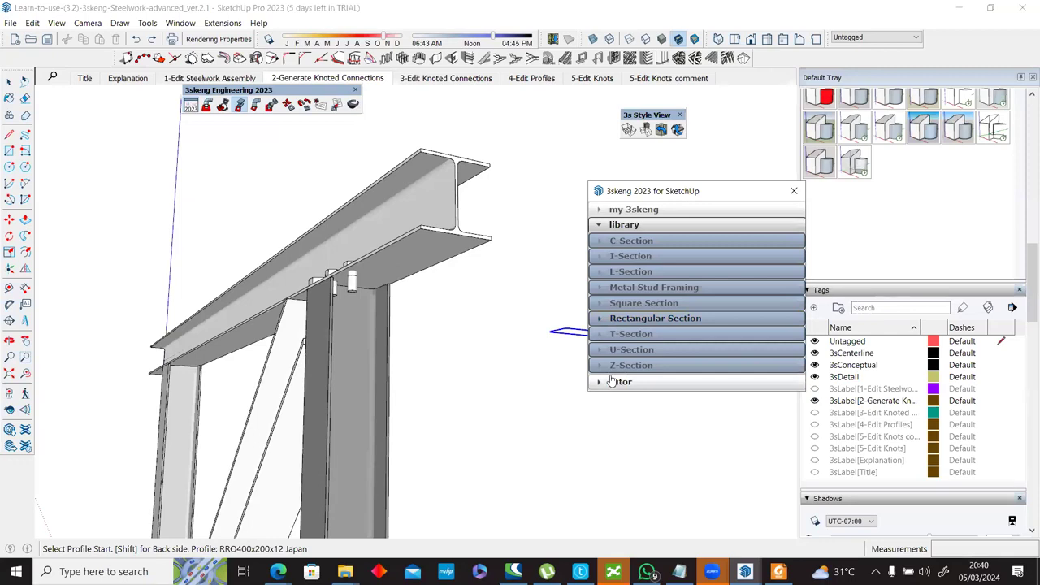
pyautogui.click(619, 287)
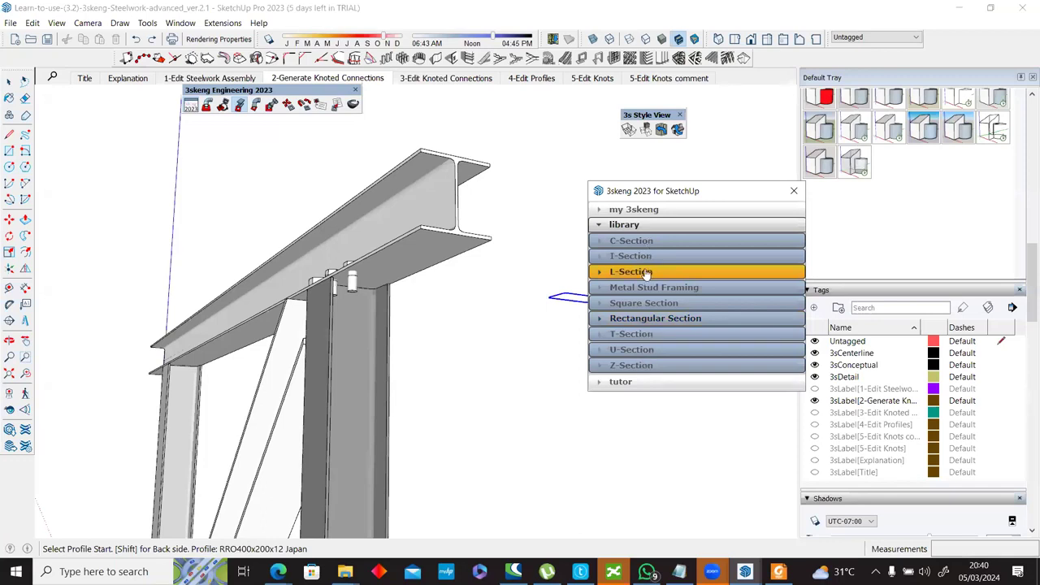
# Step: Draw a rectangle on the underside of the beam's lower flange beside the column and push/pull it into a thin plate
pyautogui.moveTo(402, 274); pyautogui.dragTo(406, 240, button='middle')
pyautogui.press('r')
pyautogui.click(391, 256)
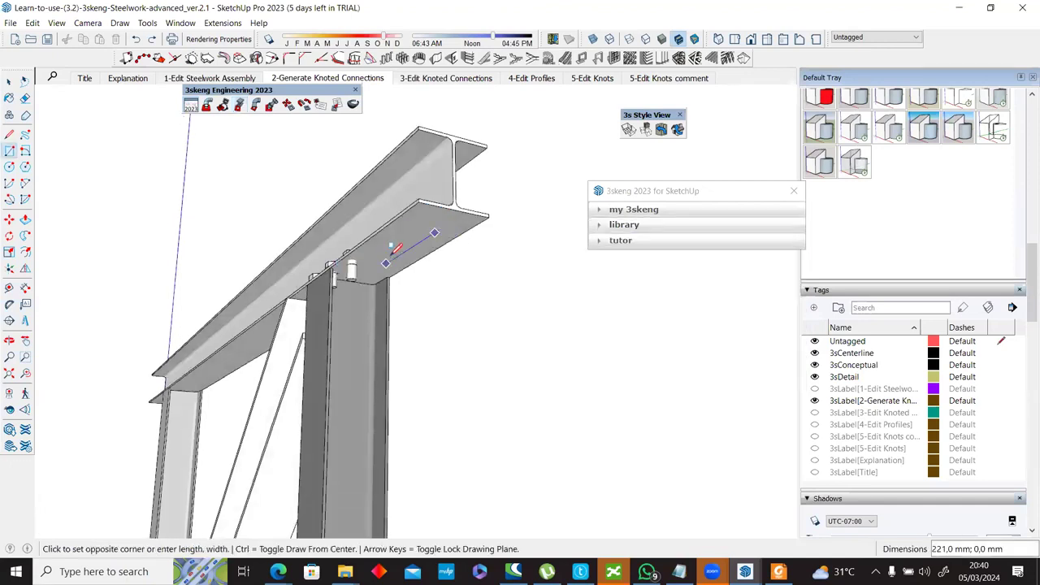
pyautogui.scroll(3, 393, 248)
pyautogui.click(464, 230)
pyautogui.press('p')
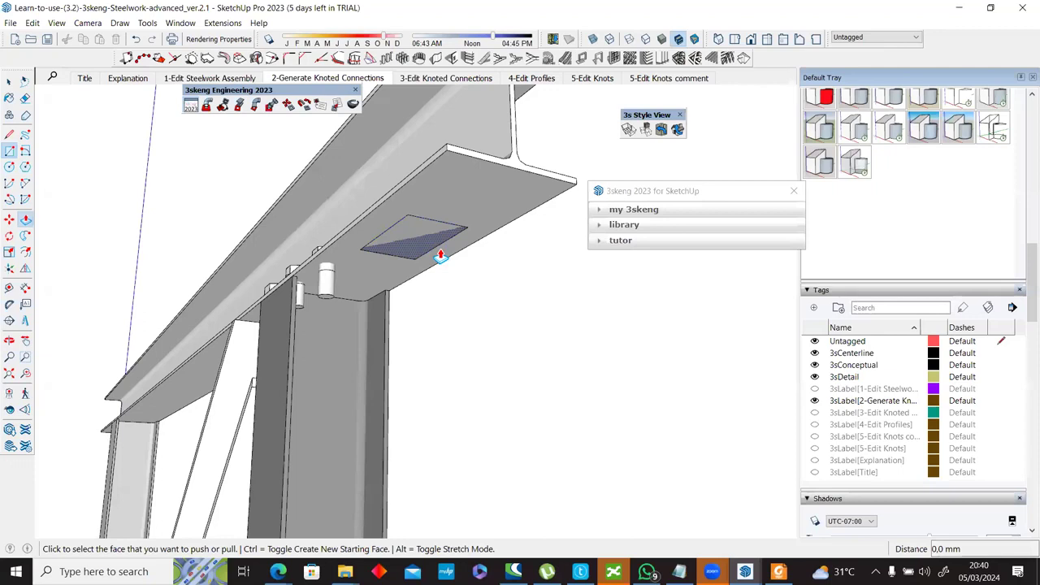
pyautogui.press('space')
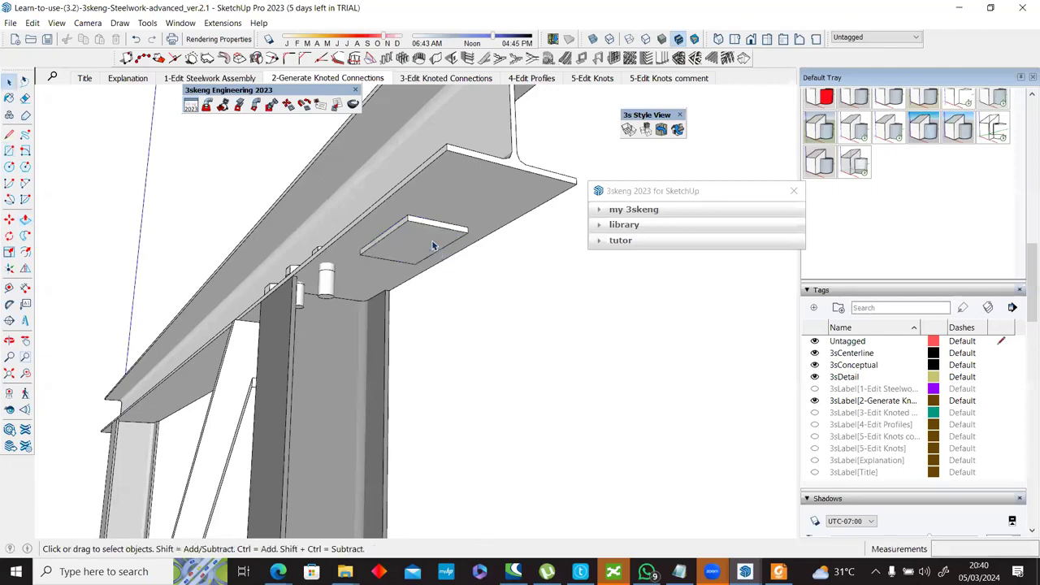
# Step: Push/pull the thin plate's side faces to fit the flange width, reach the beam's end and extend about 144.5 mm toward the column
pyautogui.click(398, 247)
pyautogui.press('p')
pyautogui.click(243, 225)
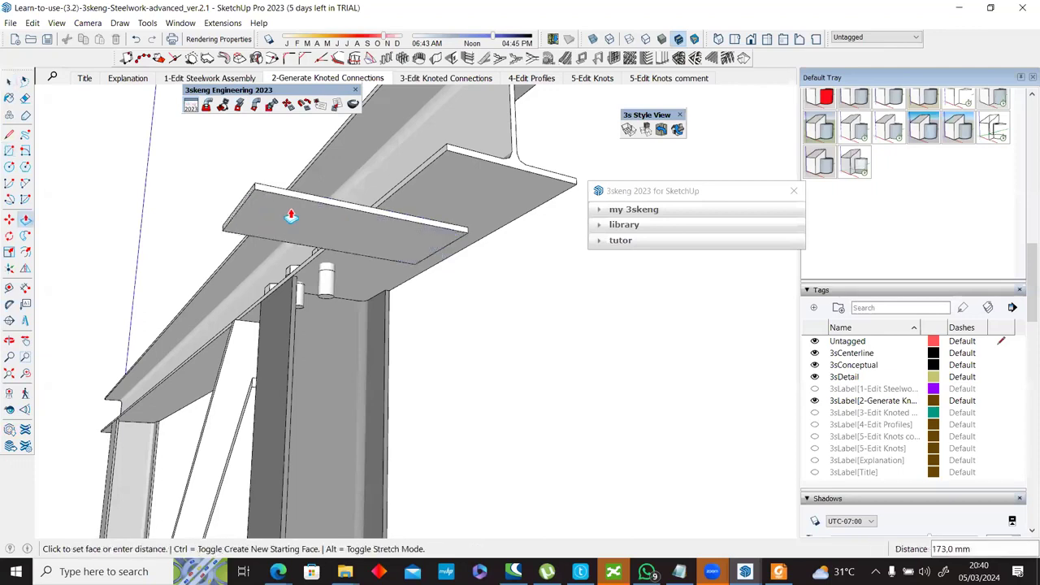
pyautogui.click(390, 219)
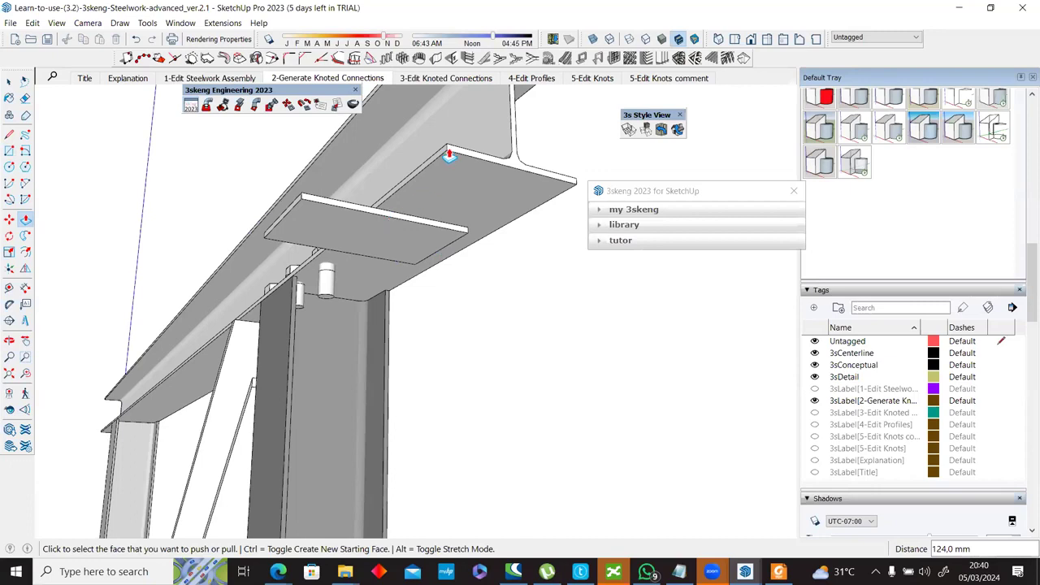
pyautogui.click(411, 257)
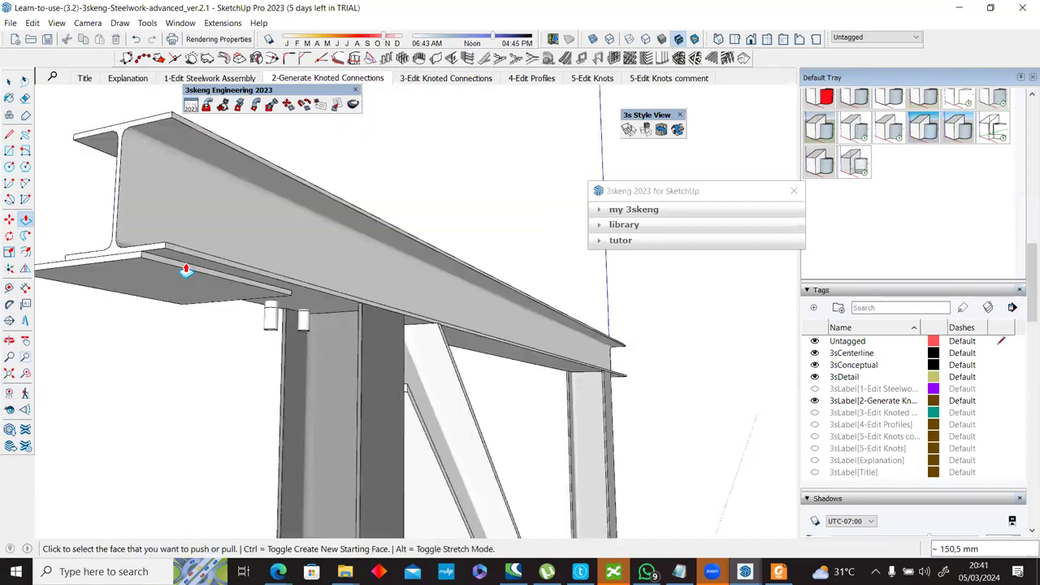
pyautogui.click(187, 261)
pyautogui.moveTo(118, 299); pyautogui.dragTo(793, 332, button='middle')
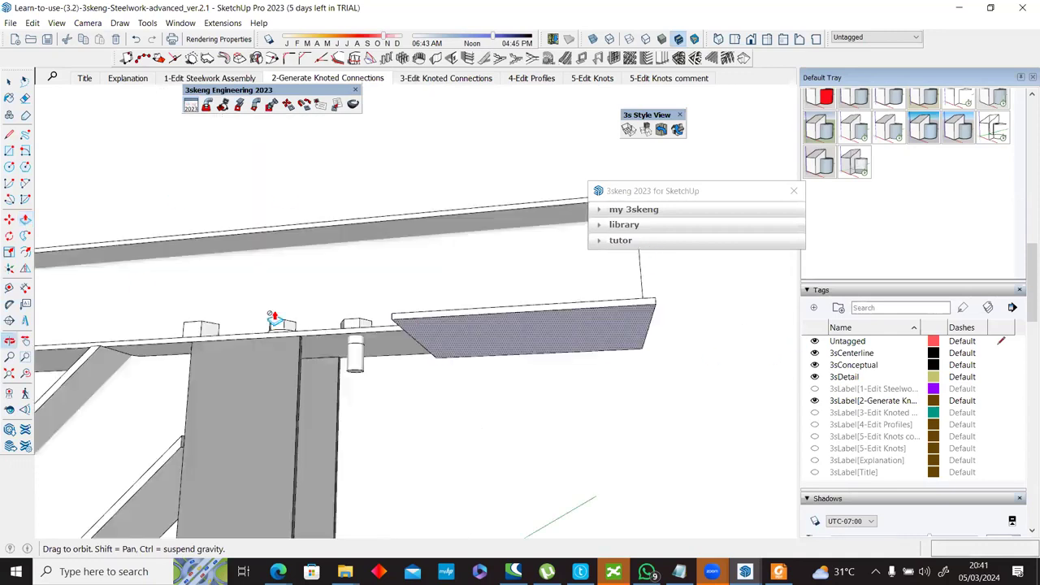
pyautogui.moveTo(139, 281); pyautogui.dragTo(441, 339, button='middle')
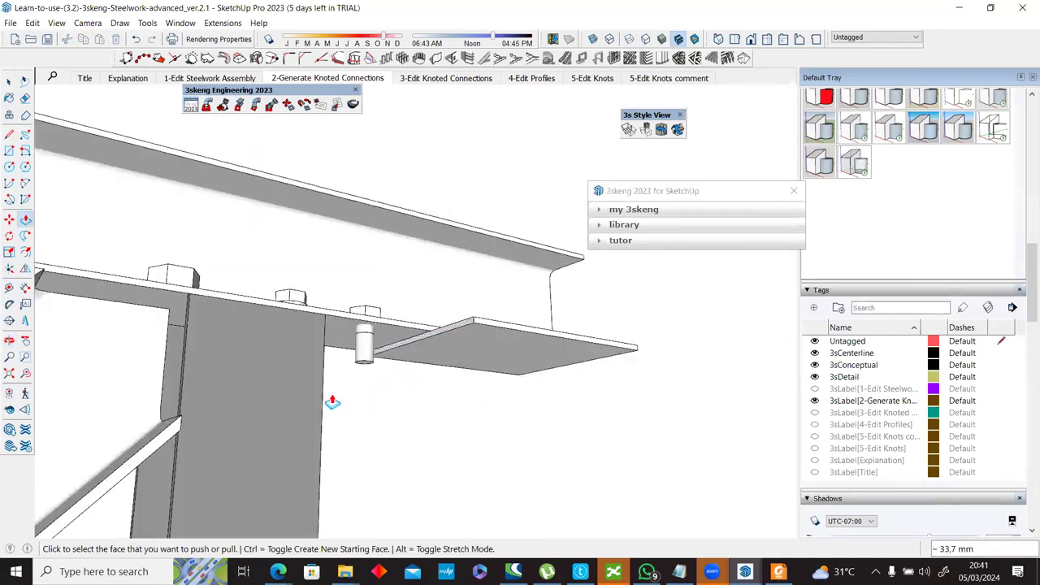
pyautogui.click(323, 363)
pyautogui.moveTo(532, 377); pyautogui.dragTo(105, 333, button='middle')
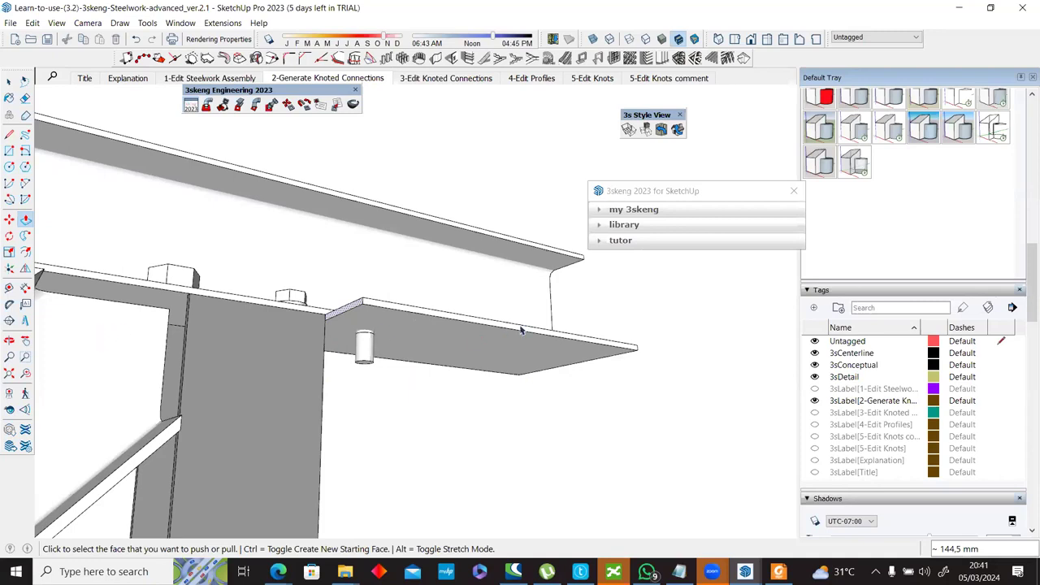
# Step: Select the whole plate under the beam flange and make it a group
pyautogui.moveTo(512, 335); pyautogui.dragTo(550, 310, button='middle')
pyautogui.press('space')
pyautogui.click(548, 309)
pyautogui.rightClick(560, 151)
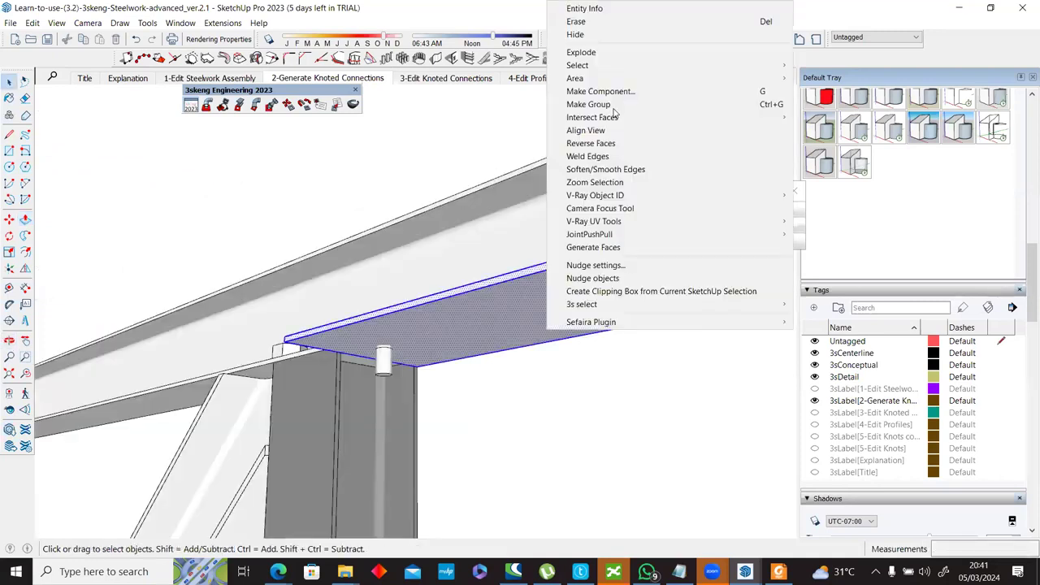
pyautogui.click(422, 347)
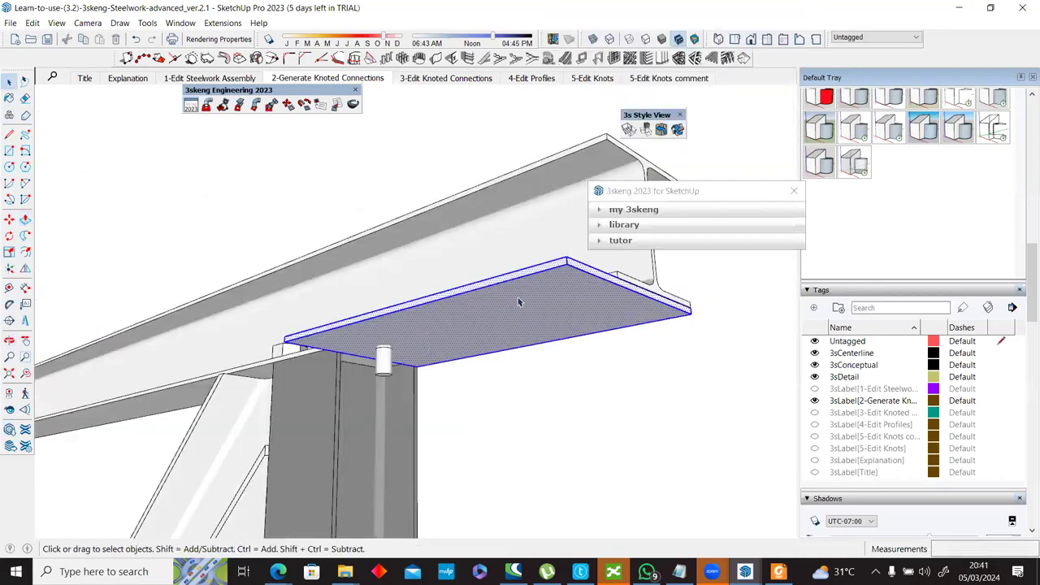
pyautogui.scroll(-1, 561, 112)
pyautogui.rightClick(566, 104)
pyautogui.click(616, 360)
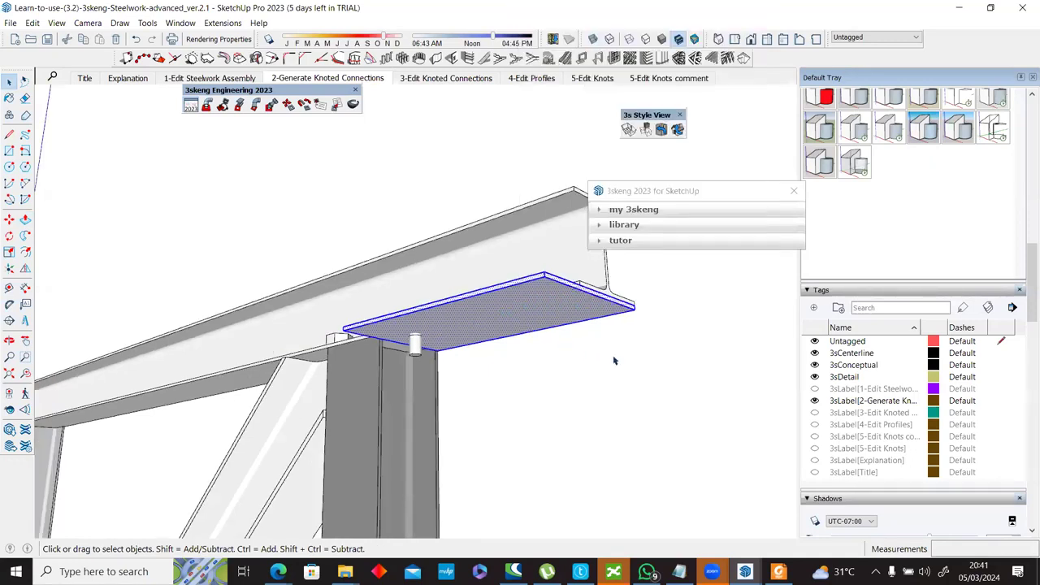
pyautogui.rightClick(617, 96)
pyautogui.click(629, 109)
pyautogui.scroll(3, 841, 378)
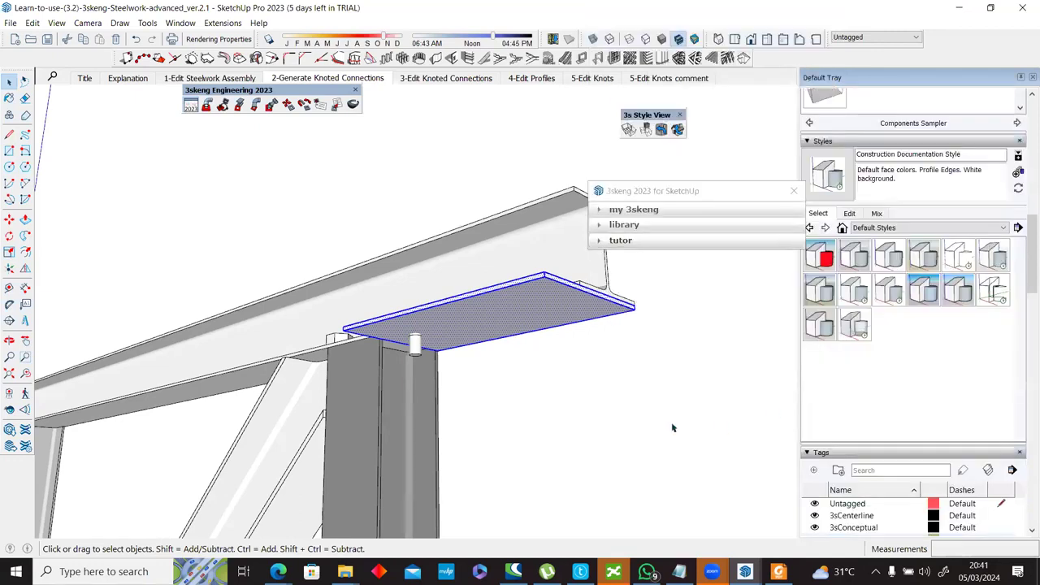
pyautogui.click(567, 388)
pyautogui.click(534, 323)
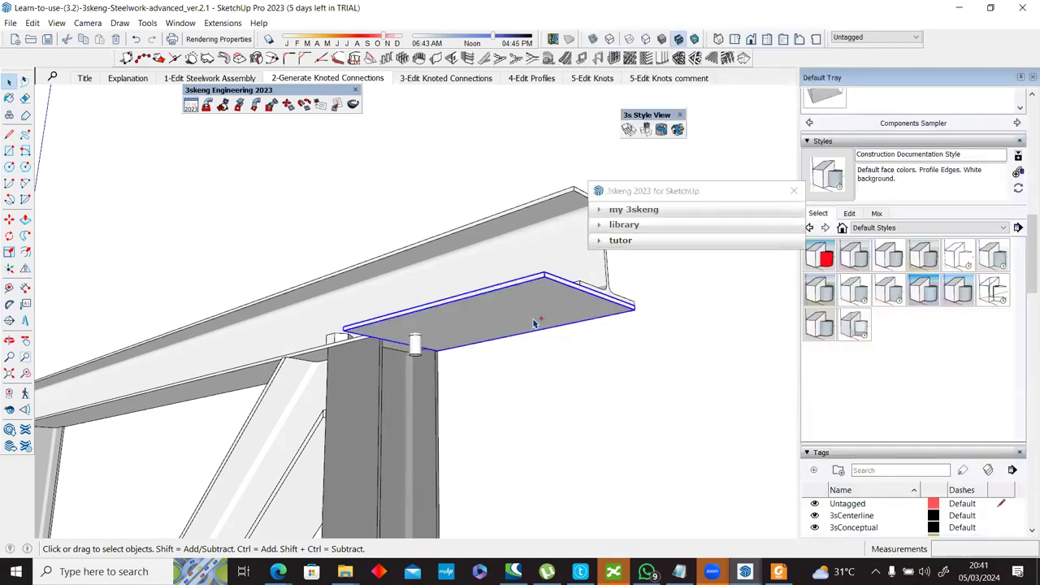
pyautogui.moveTo(433, 339); pyautogui.dragTo(323, 238, button='middle')
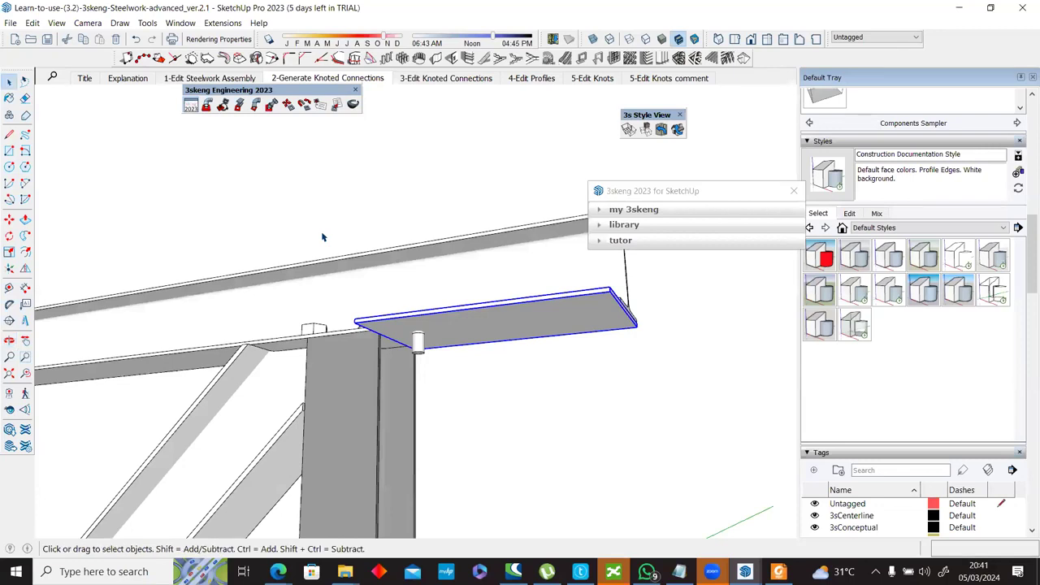
pyautogui.moveTo(411, 351); pyautogui.dragTo(279, 177, button='middle')
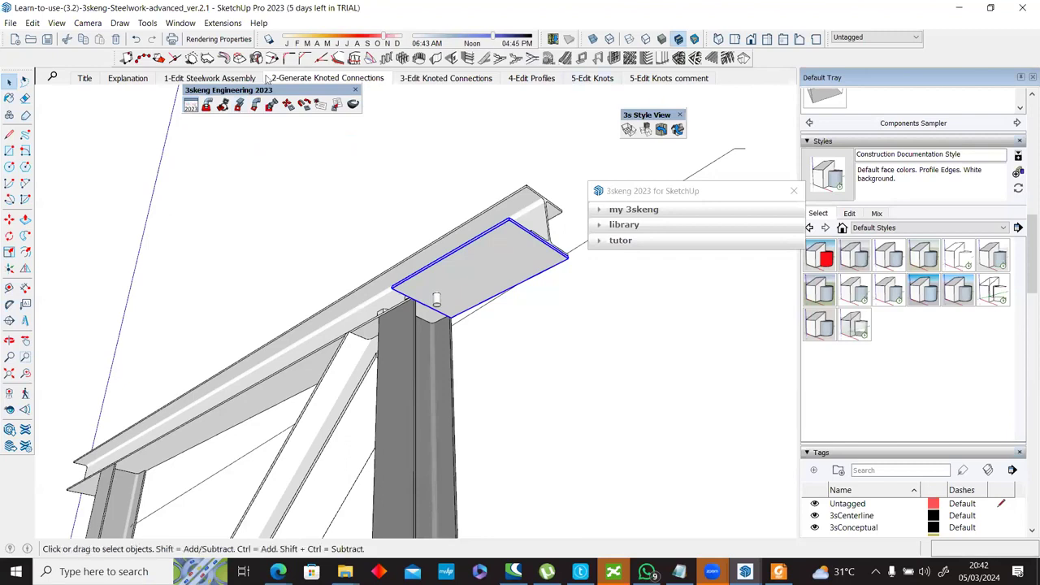
pyautogui.moveTo(430, 337); pyautogui.dragTo(352, 504, button='middle')
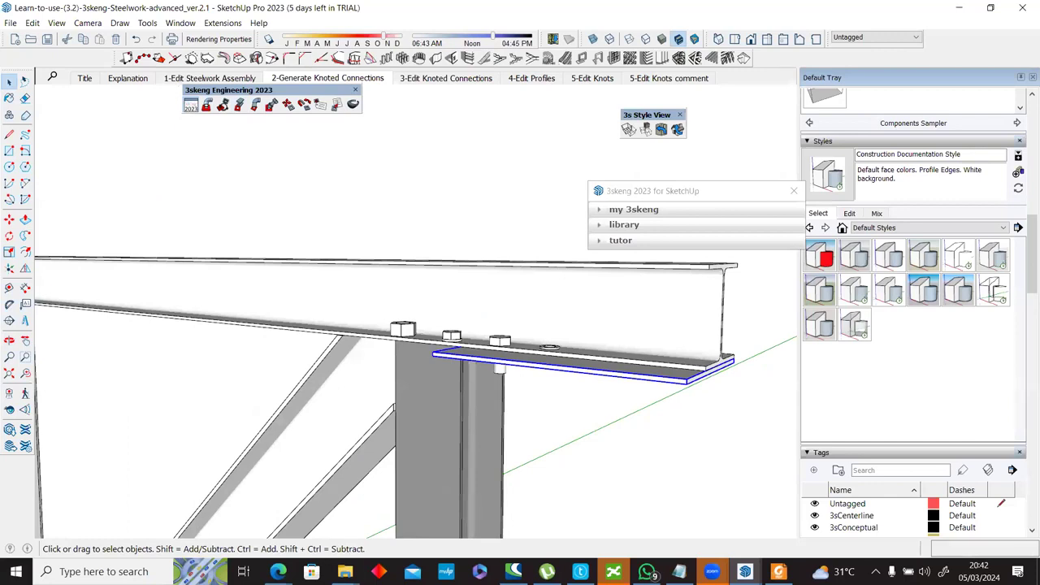
pyautogui.click(682, 192)
# Step: Switch to File Explorer and open Learn-to-use-(2.1)-3skeng-Mount-basics_ver.2.1.skp in its original rather than recovered version, accepting the version notice
pyautogui.hotkey('alt', 'Tab')
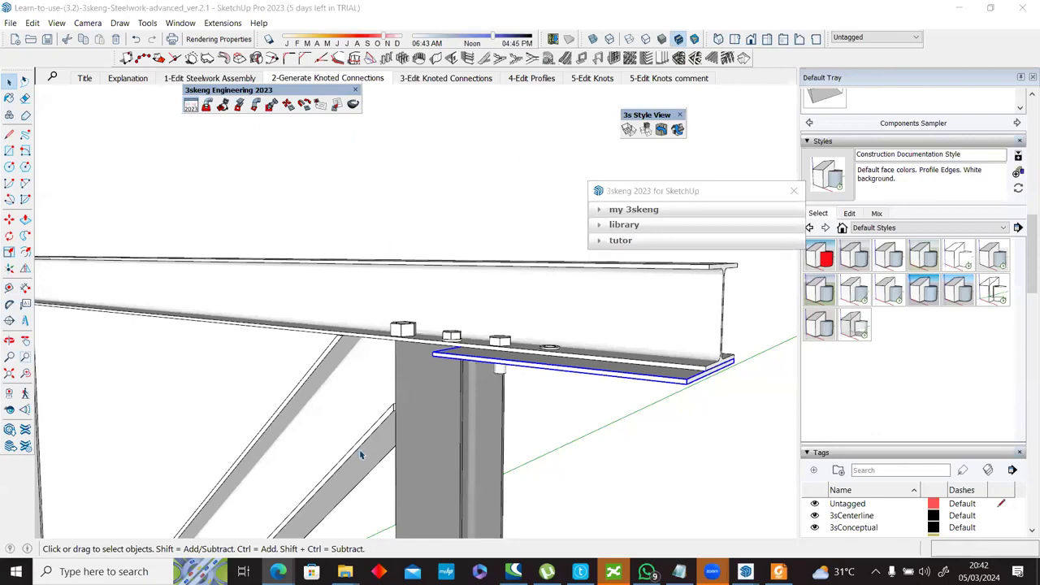
pyautogui.moveTo(344, 571)
pyautogui.click(290, 524)
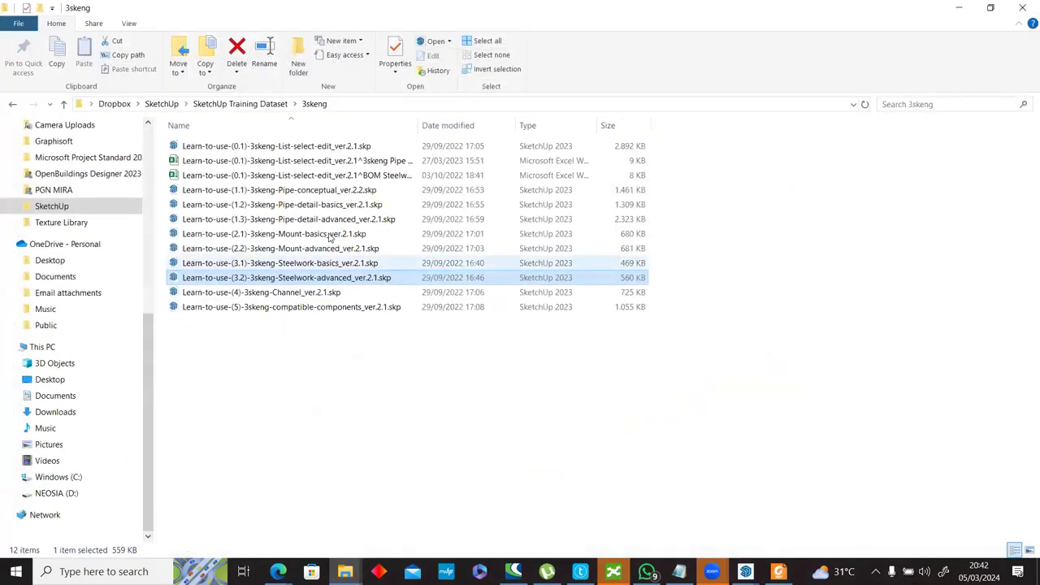
pyautogui.click(330, 235)
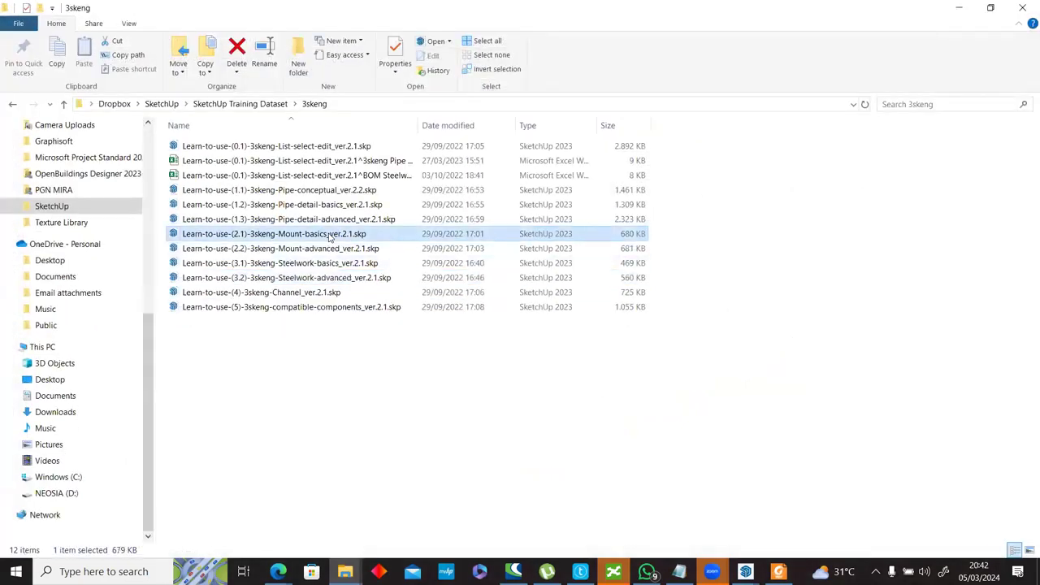
pyautogui.doubleClick(330, 235)
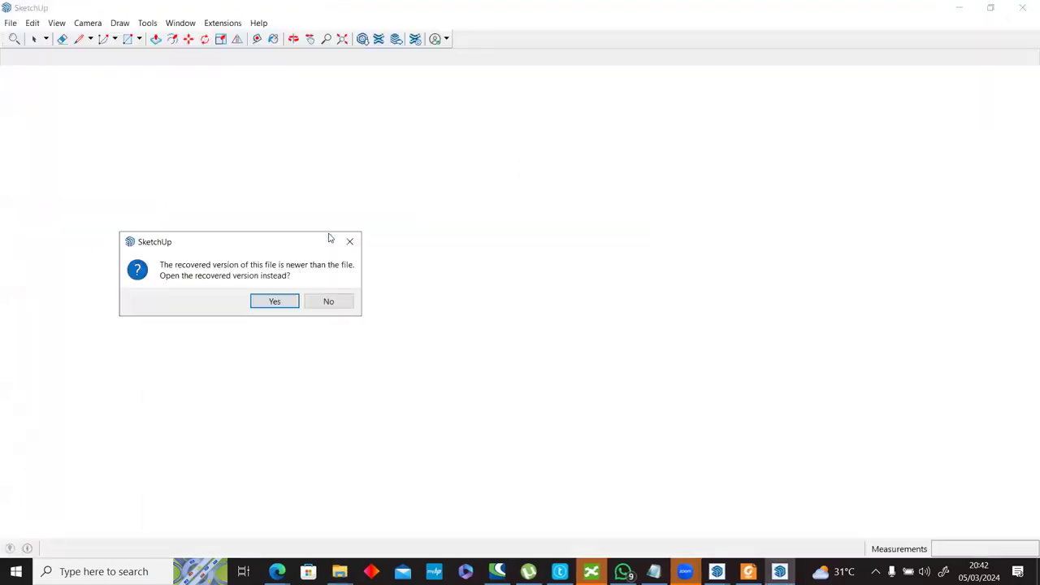
pyautogui.click(328, 301)
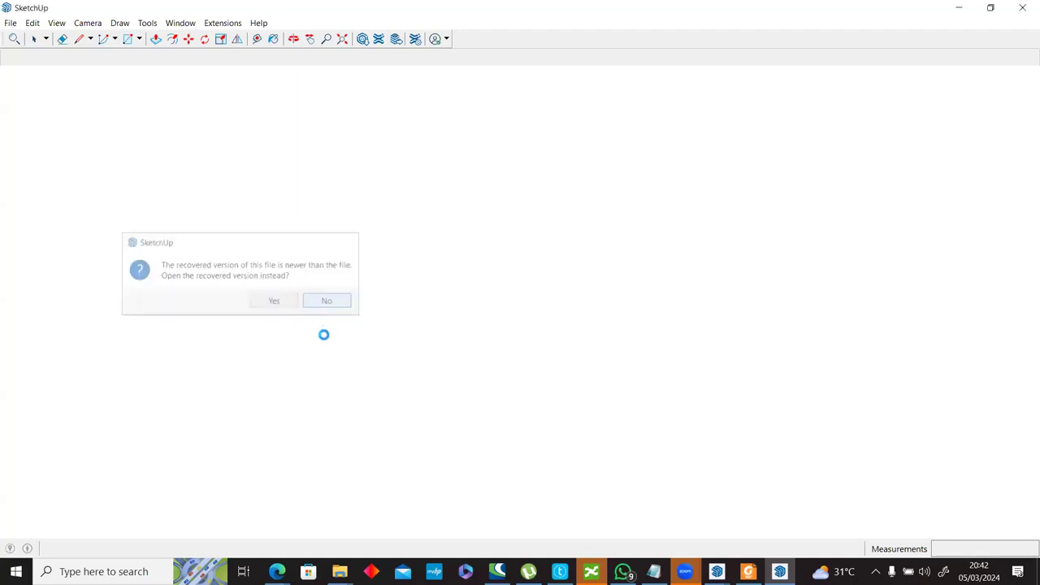
pyautogui.moveTo(340, 571)
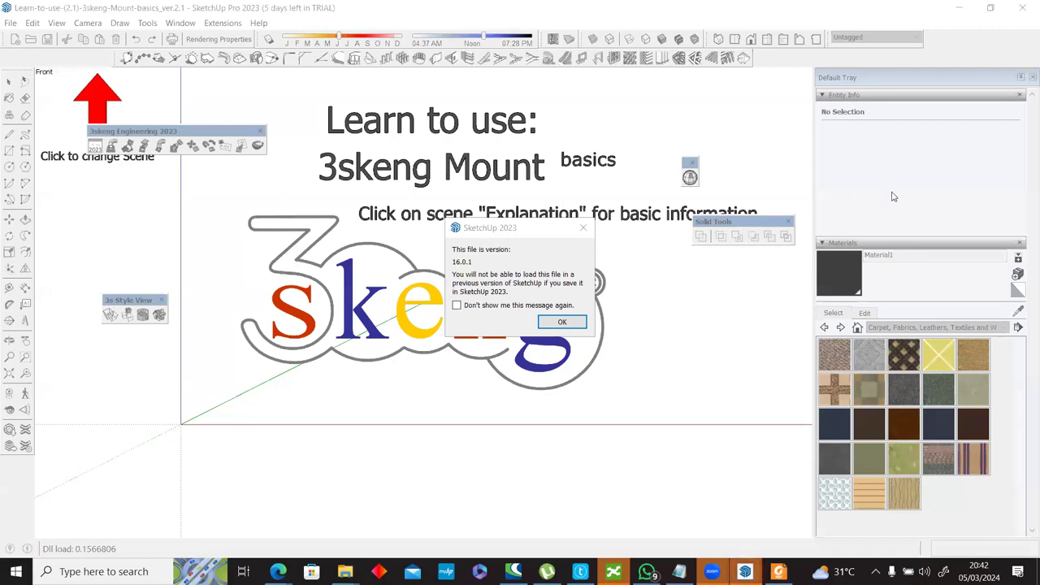
pyautogui.click(561, 322)
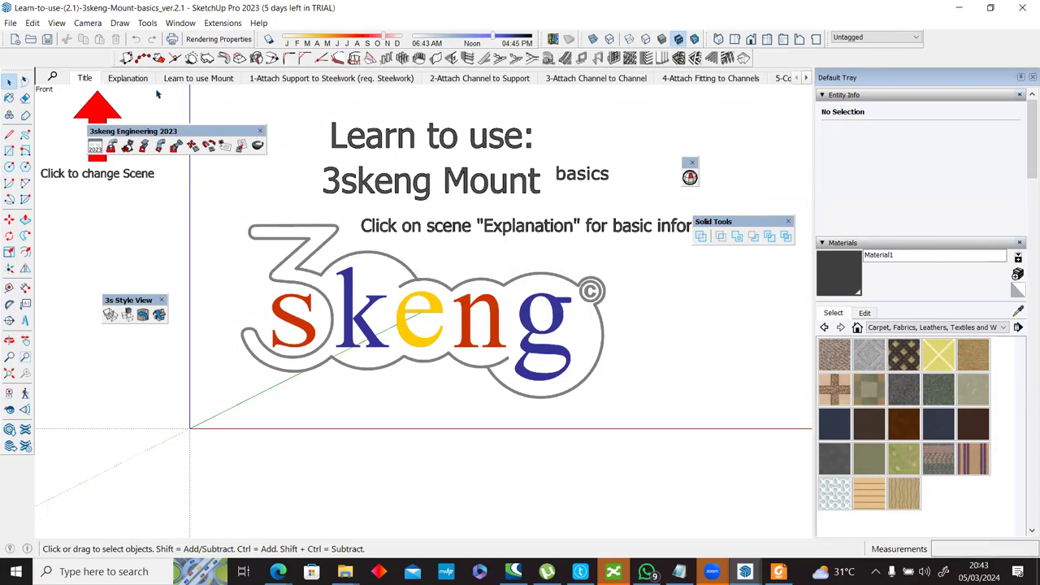
# Step: Show the Explanation and Learn to use Mount scenes and move the 3skeng Engineering toolbar off the instruction text
pyautogui.click(134, 79)
pyautogui.click(189, 79)
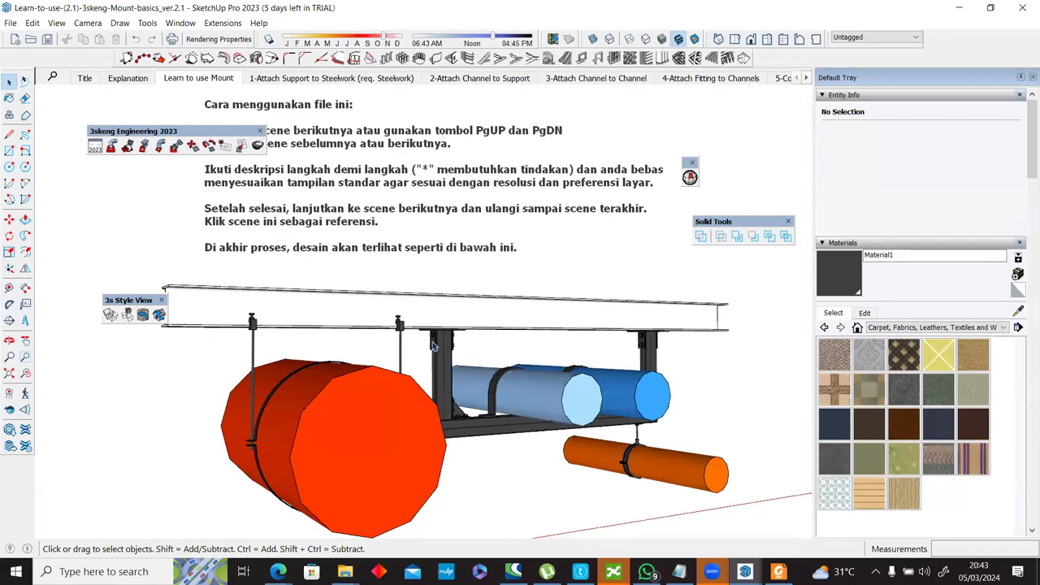
pyautogui.doubleClick(213, 131)
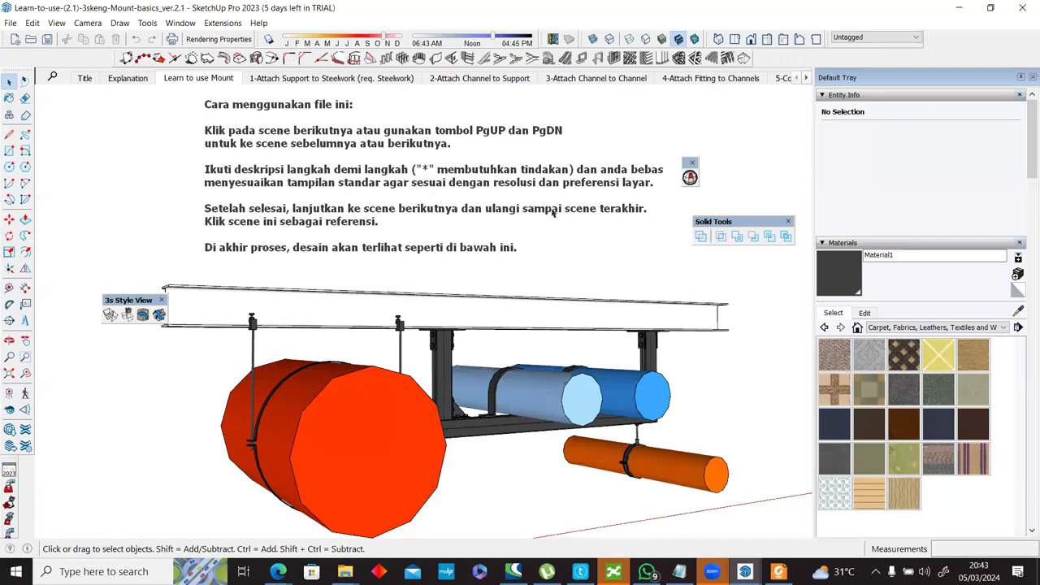
pyautogui.doubleClick(9, 460)
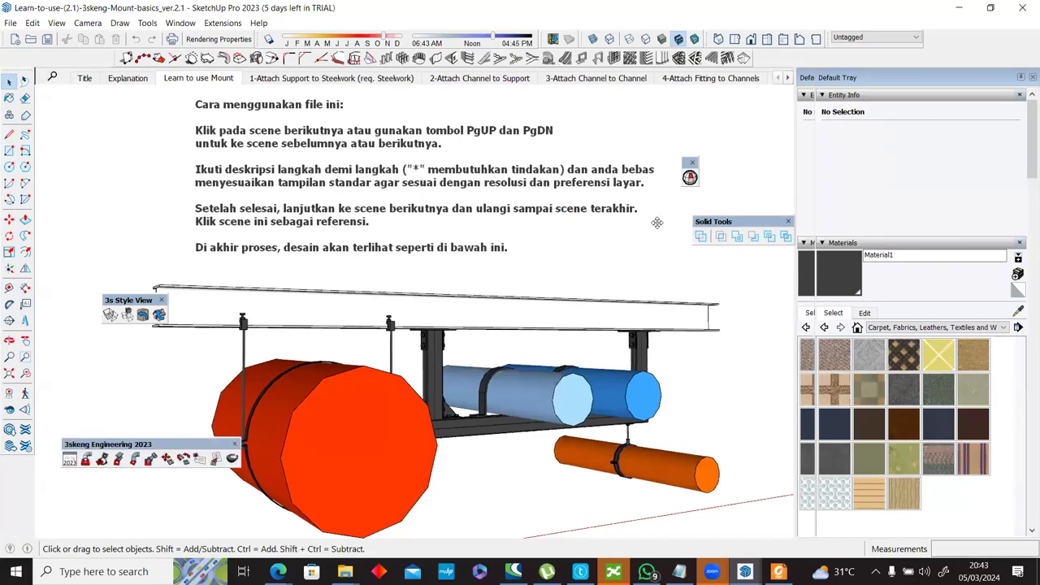
# Step: Look through the available scenes and examine the beam and red duct in the 1-Attach Support to Steelwork scene
pyautogui.click(308, 79)
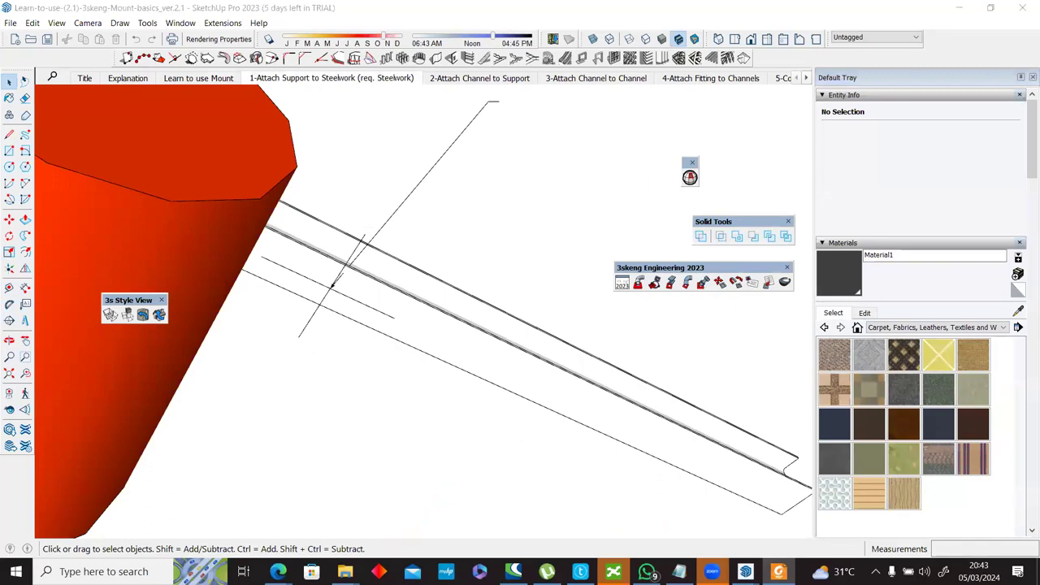
pyautogui.scroll(-5, 672, 85)
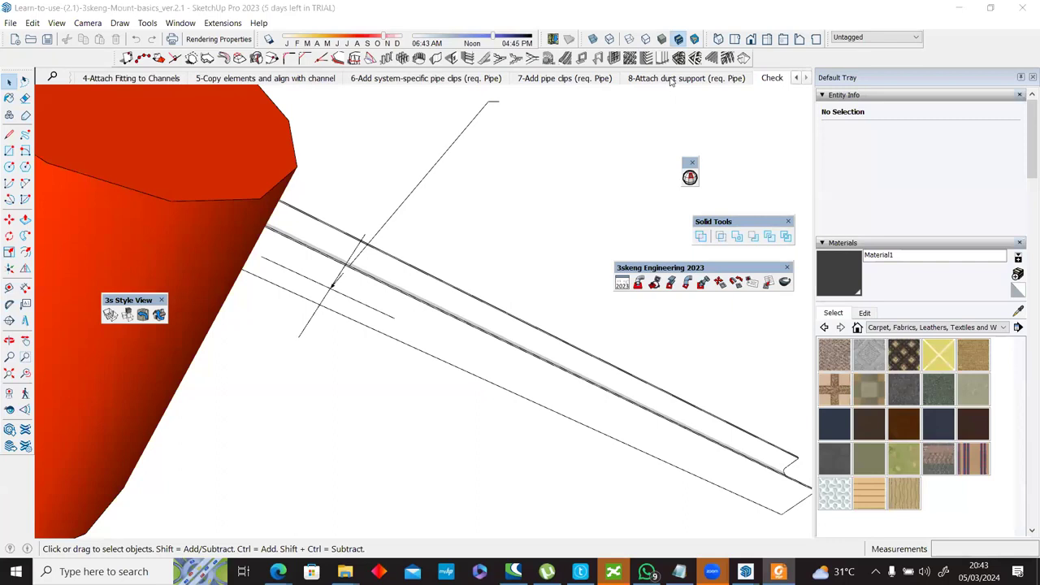
pyautogui.scroll(5, 730, 78)
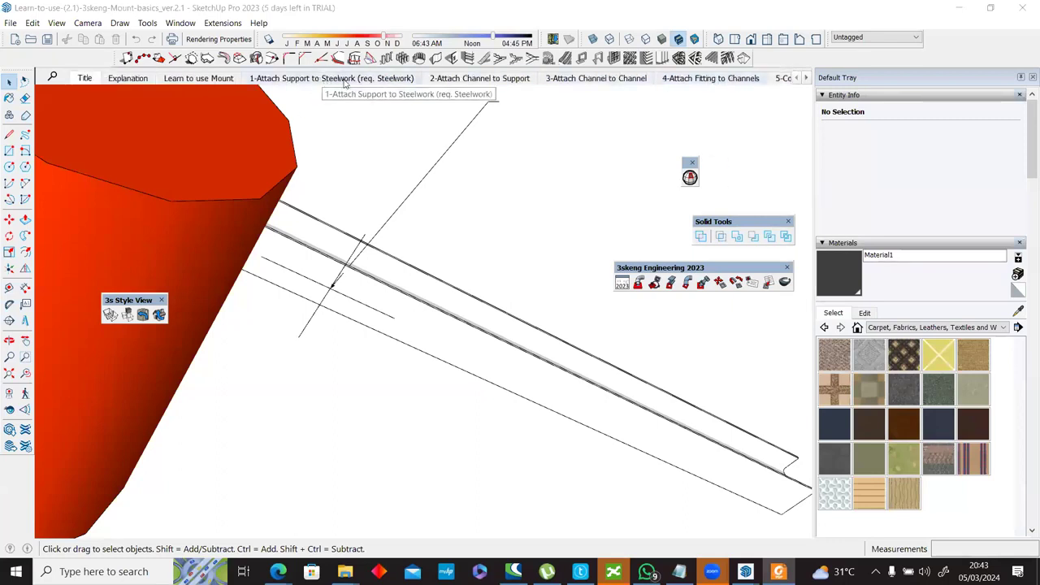
pyautogui.click(492, 82)
pyautogui.click(385, 78)
pyautogui.click(481, 81)
pyautogui.click(340, 79)
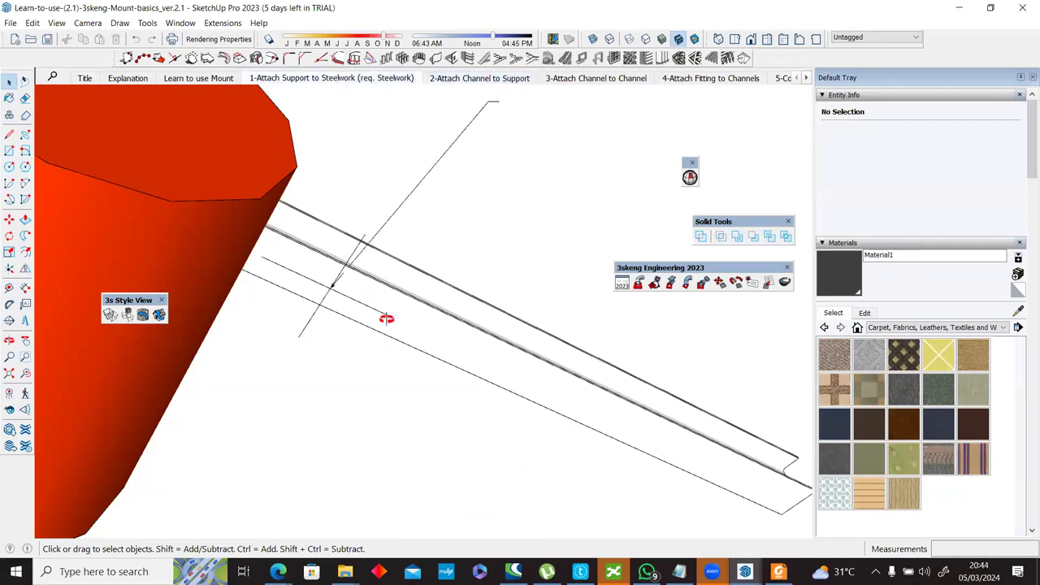
pyautogui.moveTo(377, 298); pyautogui.dragTo(385, 493, button='middle')
pyautogui.moveTo(360, 420); pyautogui.dragTo(287, 474, button='middle')
pyautogui.moveTo(383, 460); pyautogui.dragTo(355, 360, button='middle')
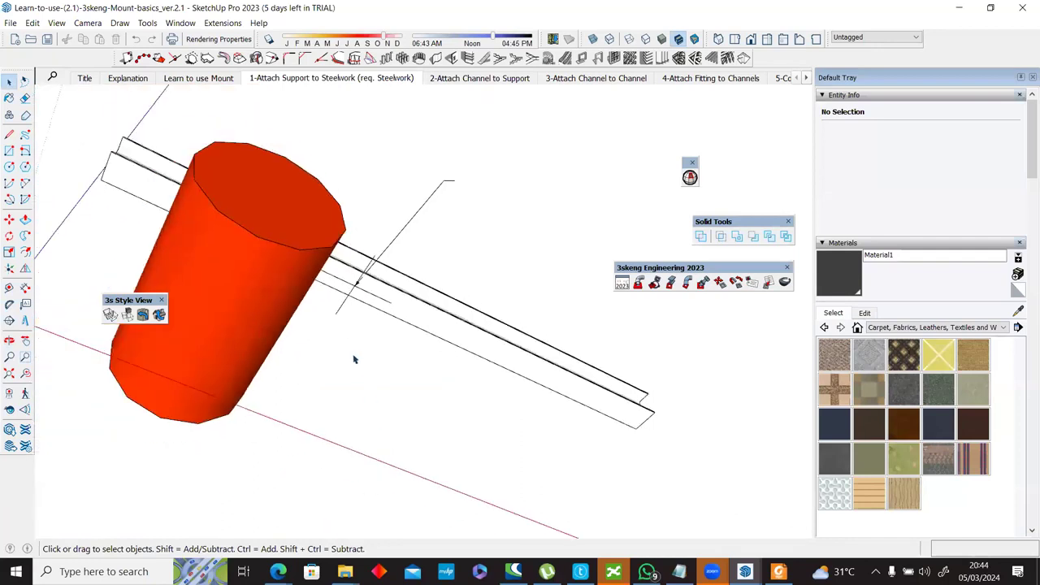
pyautogui.scroll(-2, 354, 359)
pyautogui.scroll(1, 353, 358)
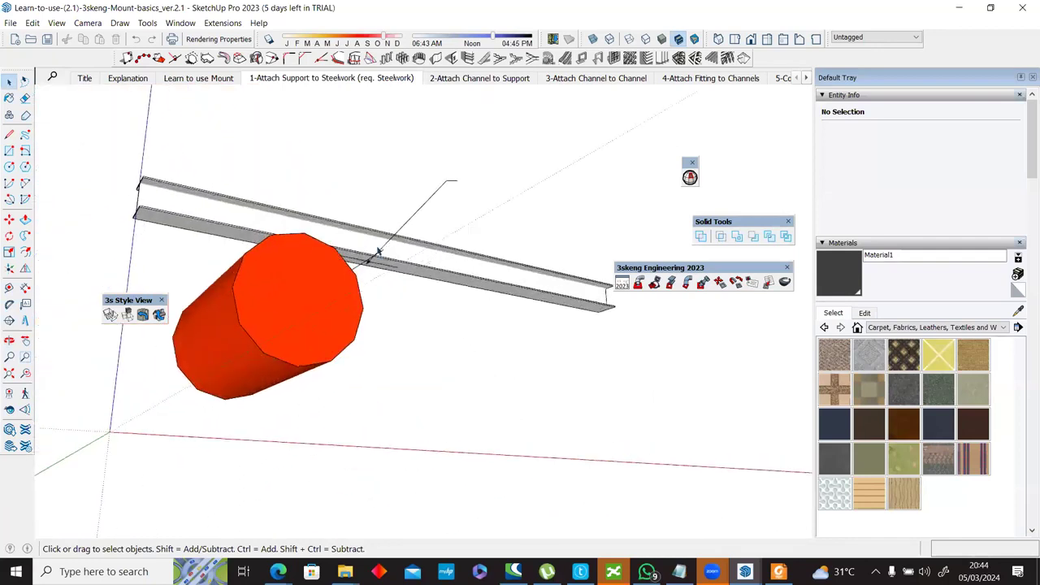
# Step: Show the "1-Attach Support to Steelwork" scene, move the 3skeng toolbar near the beam and start the Mount tool
pyautogui.click(309, 79)
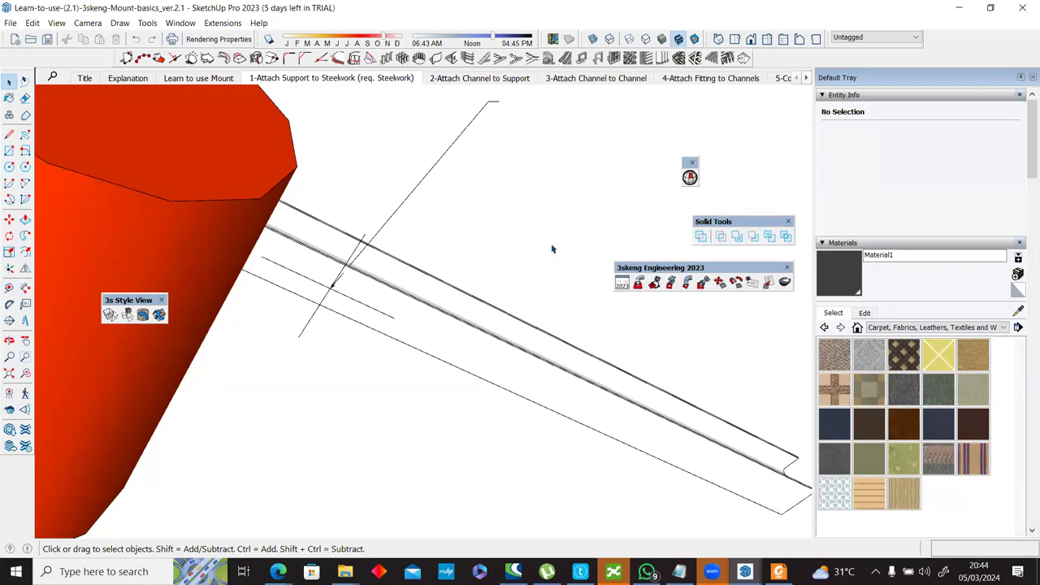
pyautogui.moveTo(692, 268); pyautogui.dragTo(529, 121)
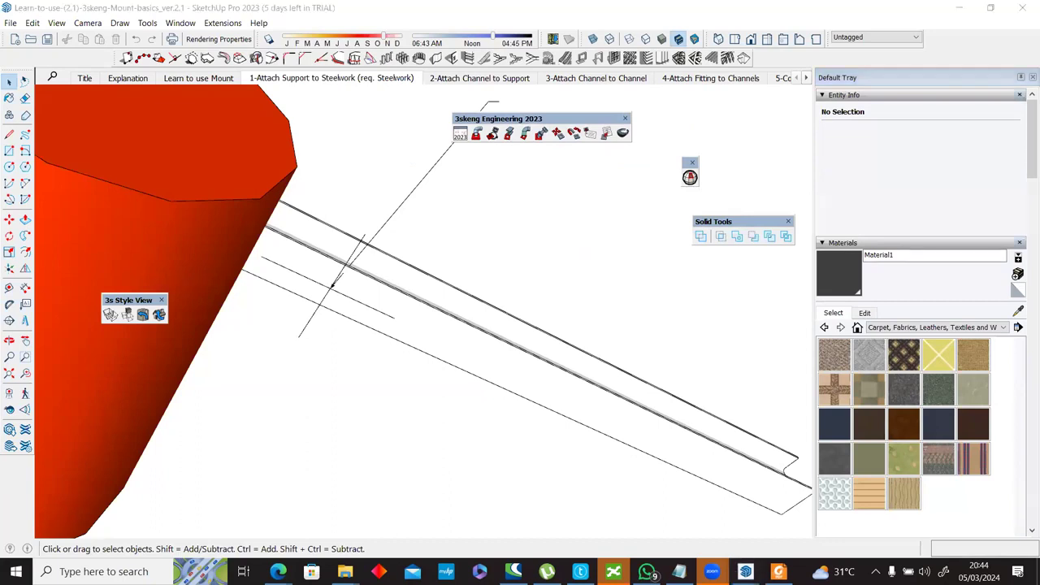
pyautogui.click(493, 135)
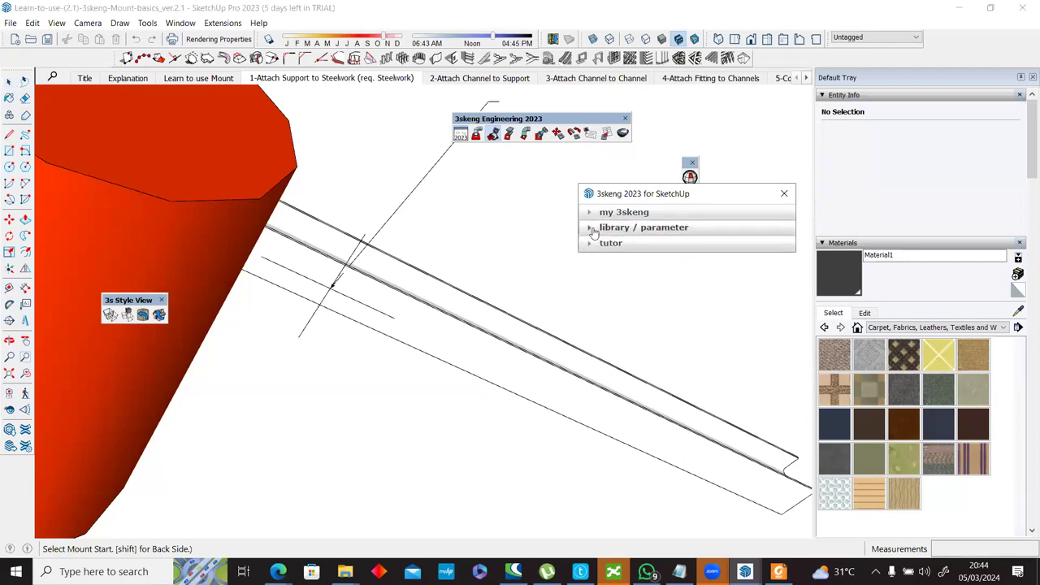
pyautogui.click(594, 231)
pyautogui.click(339, 278)
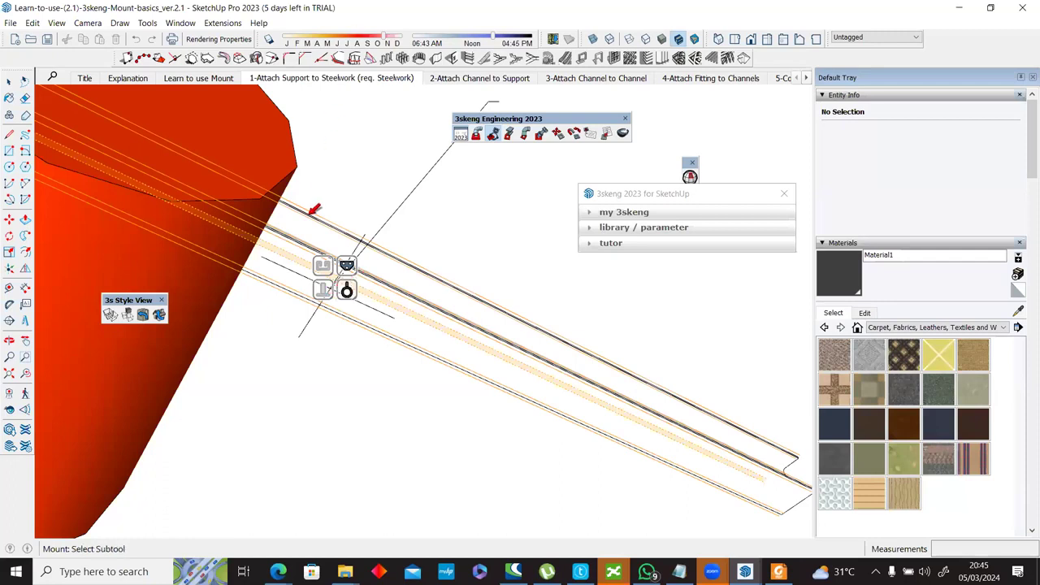
pyautogui.moveTo(327, 217); pyautogui.dragTo(381, 241, button='middle')
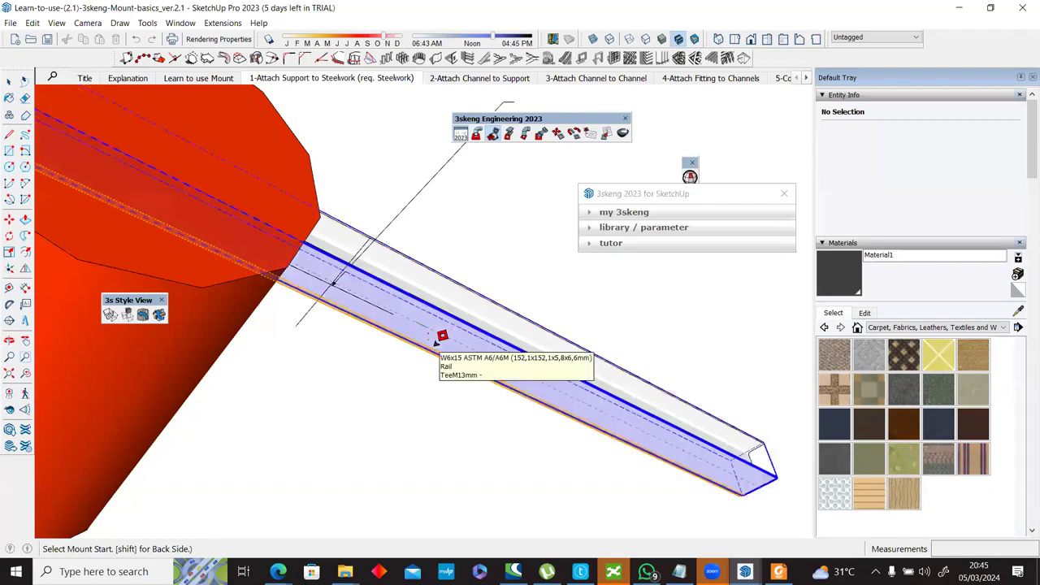
pyautogui.click(366, 305)
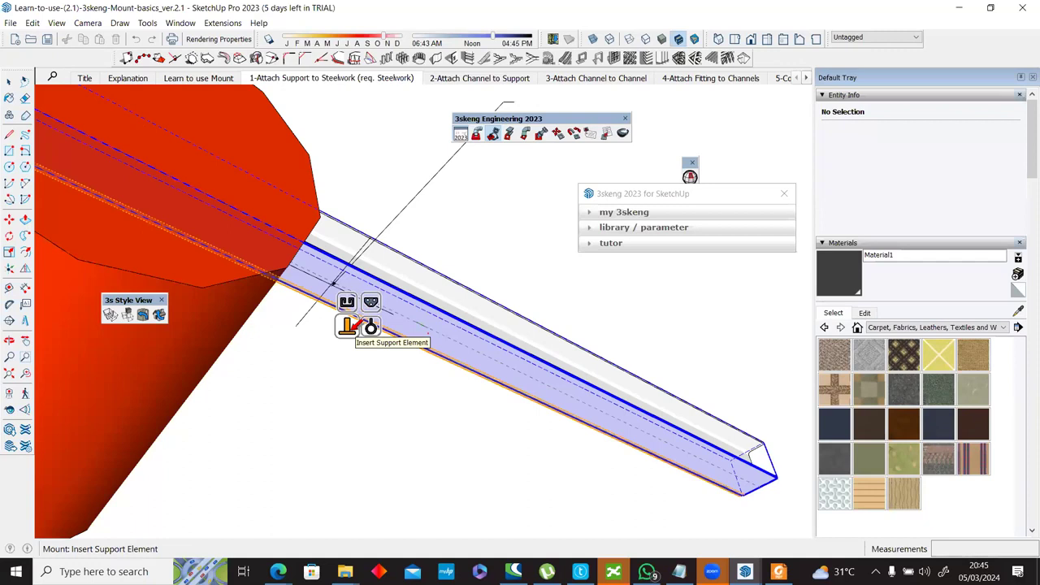
pyautogui.click(351, 327)
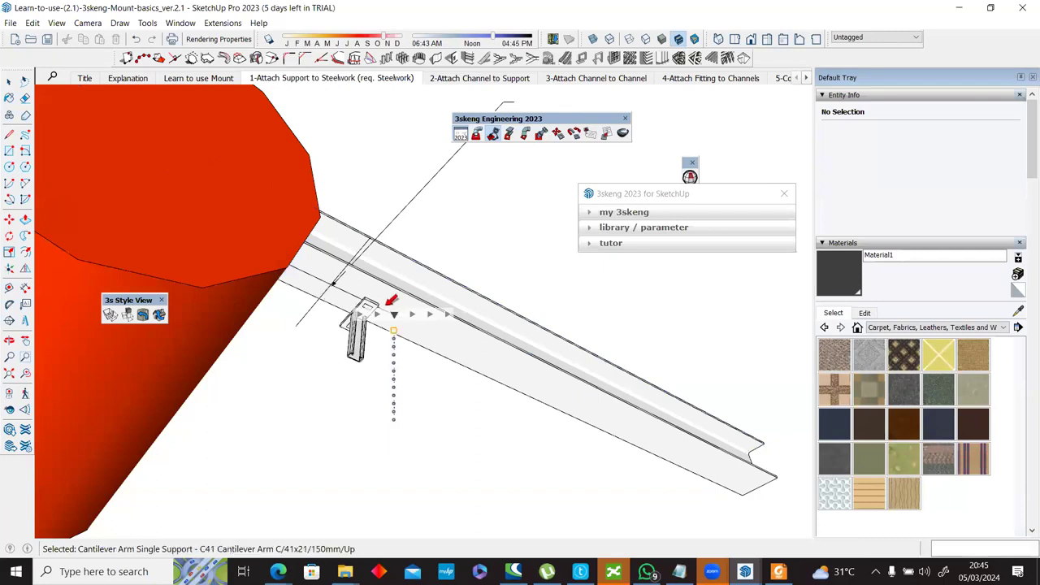
pyautogui.click(412, 312)
pyautogui.press('Escape')
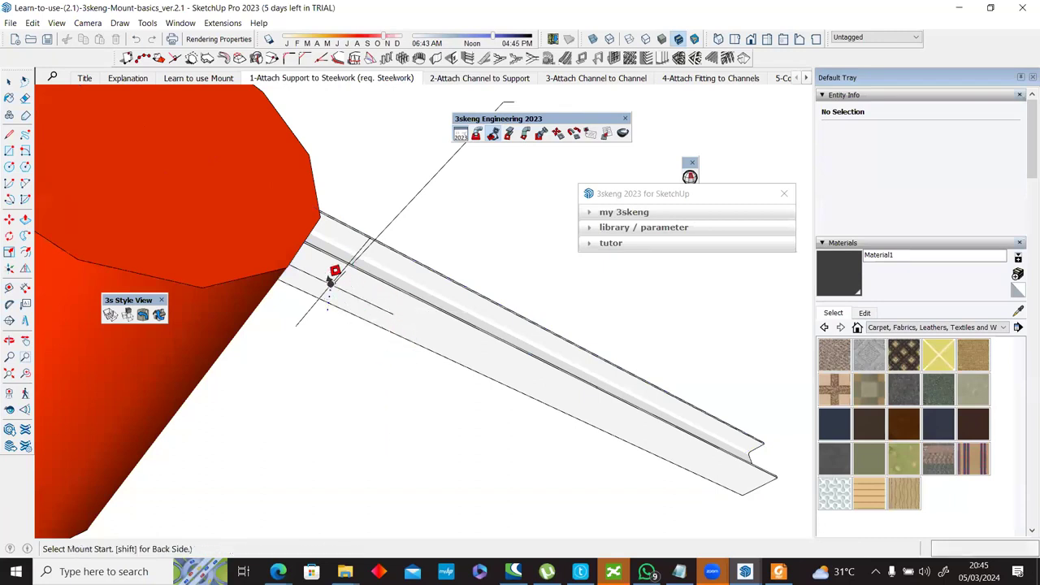
pyautogui.scroll(3, 335, 282)
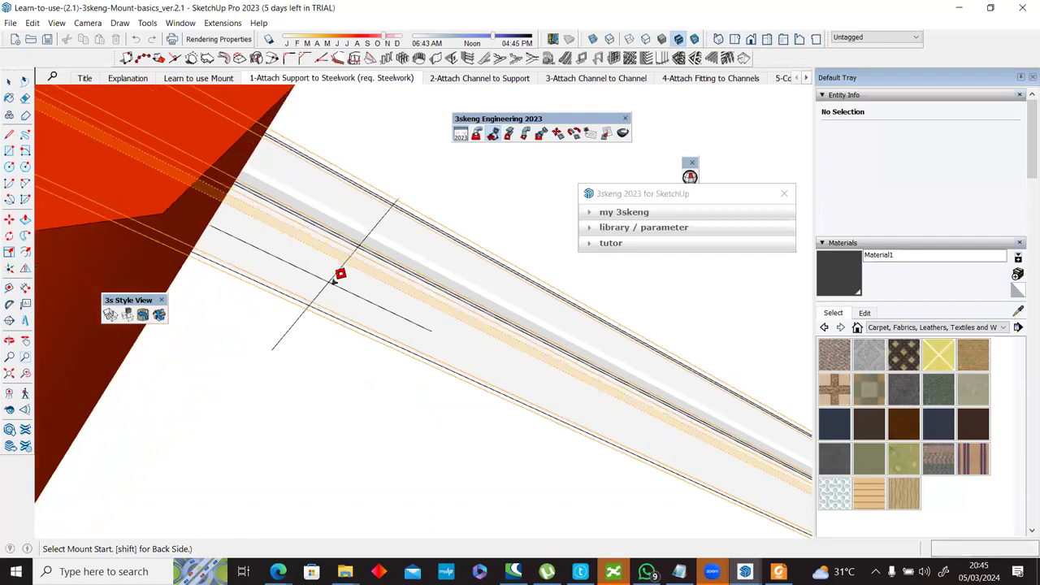
pyautogui.scroll(-5, 335, 275)
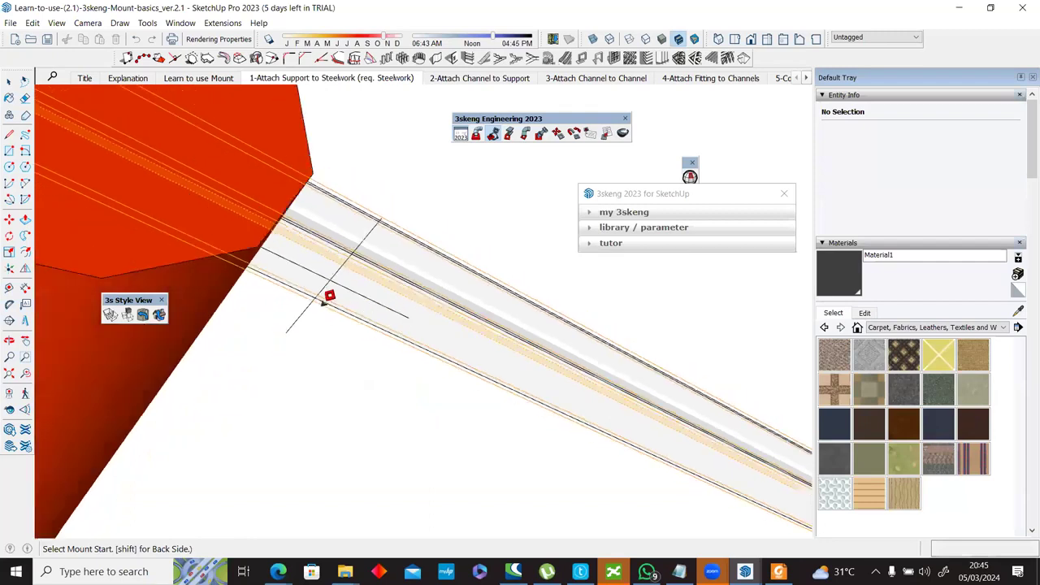
pyautogui.click(365, 294)
pyautogui.moveTo(344, 387); pyautogui.dragTo(345, 303, button='middle')
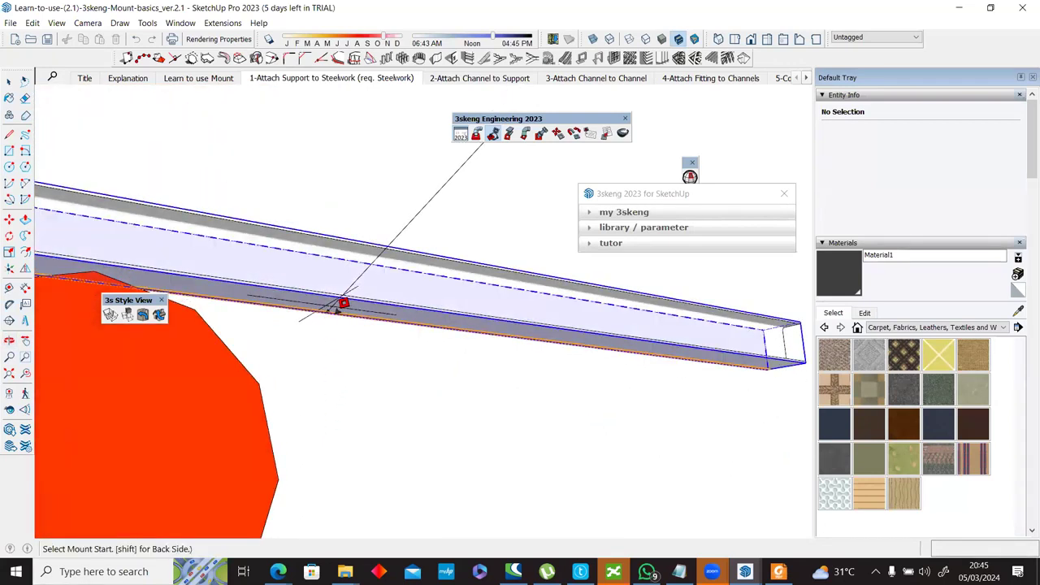
pyautogui.click(334, 309)
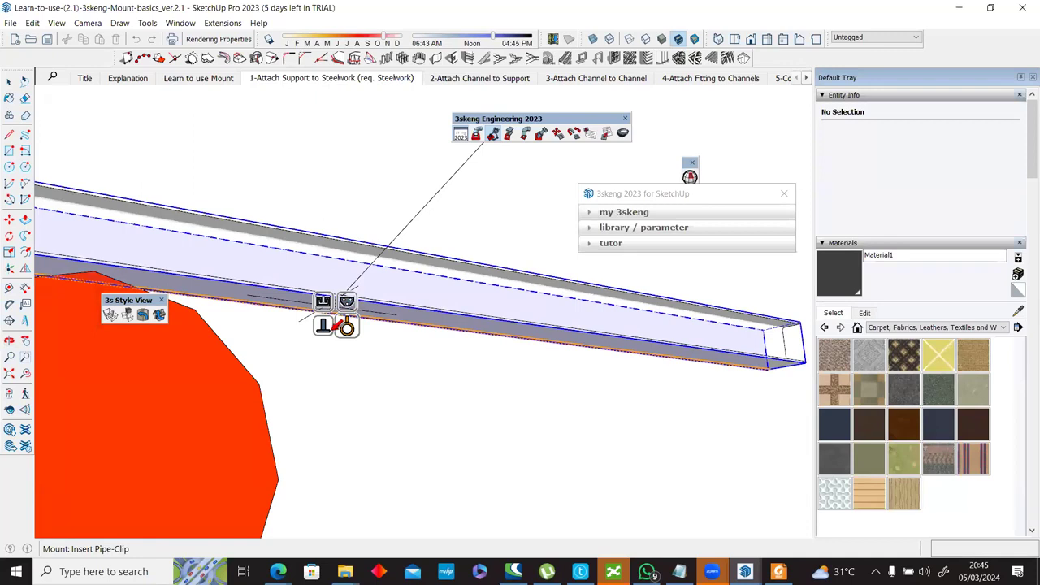
pyautogui.moveTo(341, 311); pyautogui.dragTo(349, 378, button='middle')
pyautogui.press('Escape')
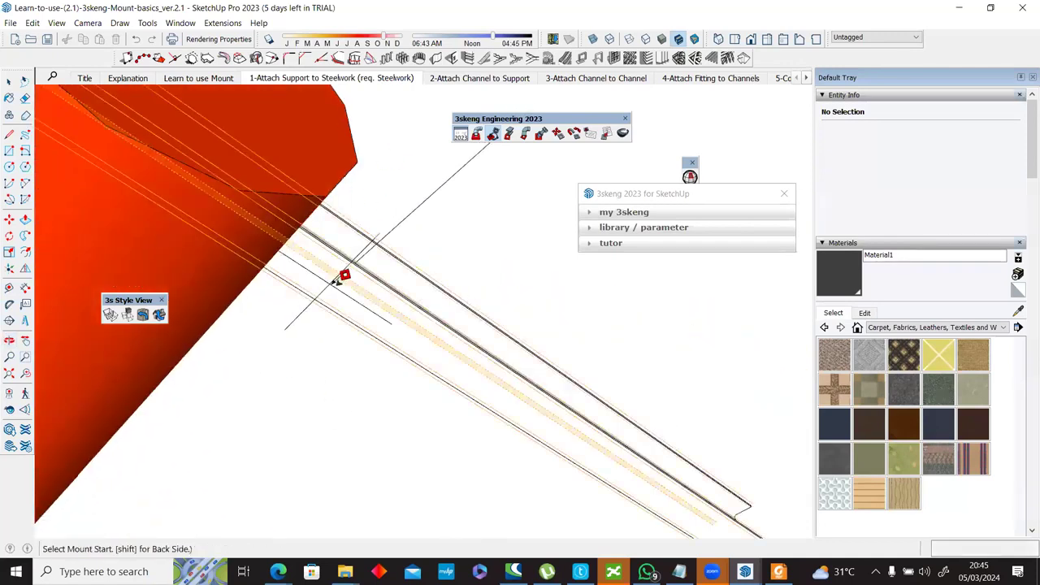
pyautogui.click(419, 313)
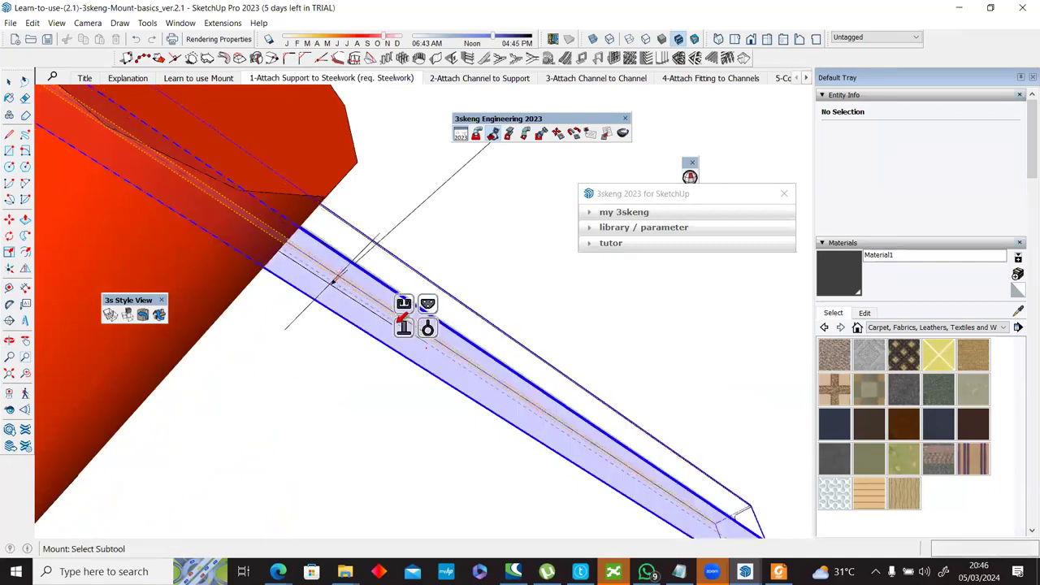
pyautogui.click(402, 325)
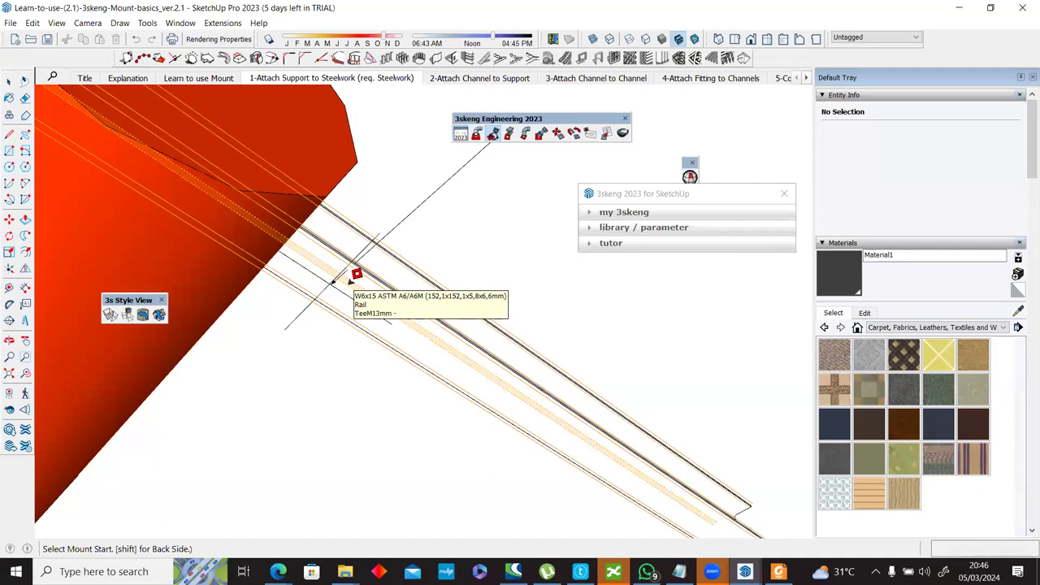
# Step: Insert the two-channel base support C41 Base Ftg. C.DBL/2C/2+2/SQ at the marked point under the steel beam, directed along the beam
pyautogui.moveTo(379, 325); pyautogui.dragTo(330, 307, button='middle')
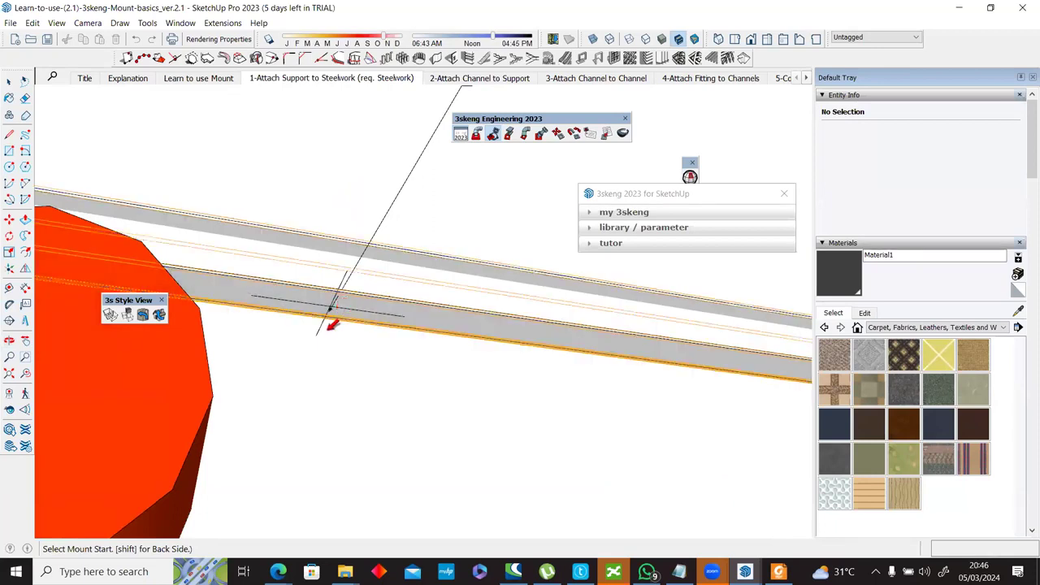
pyautogui.click(334, 320)
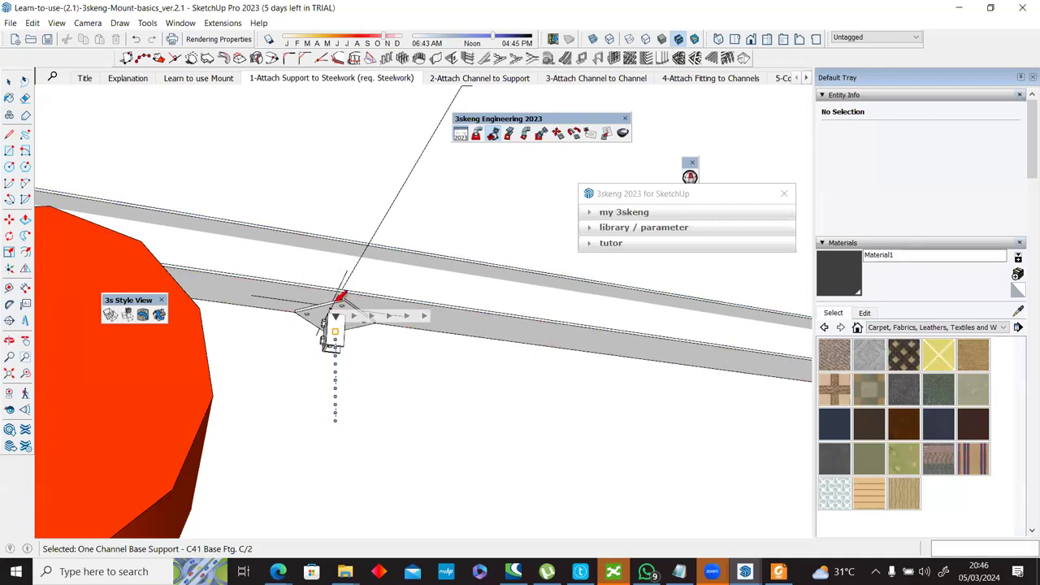
pyautogui.moveTo(406, 278); pyautogui.dragTo(399, 300, button='middle')
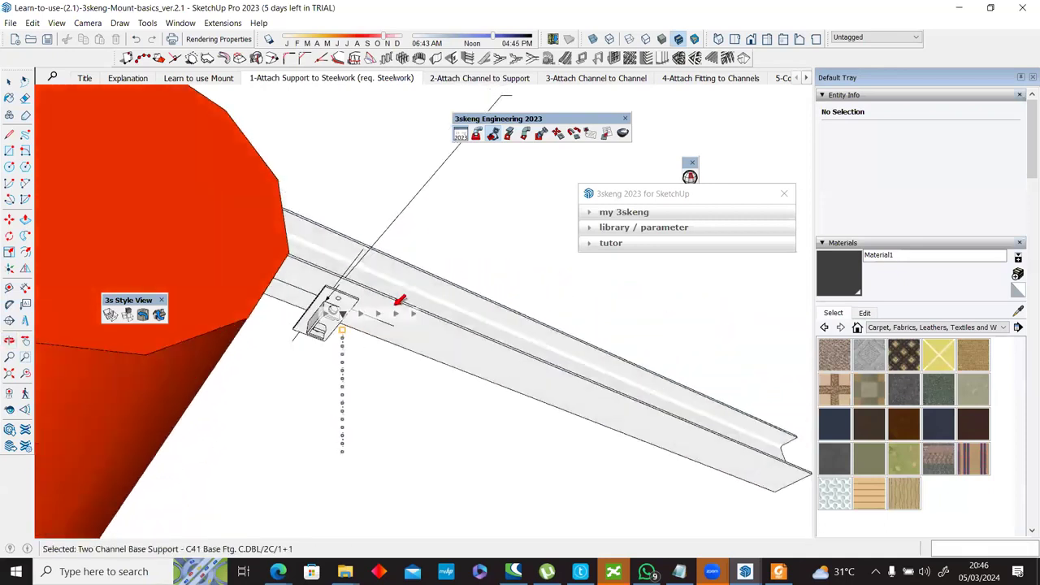
pyautogui.click(557, 133)
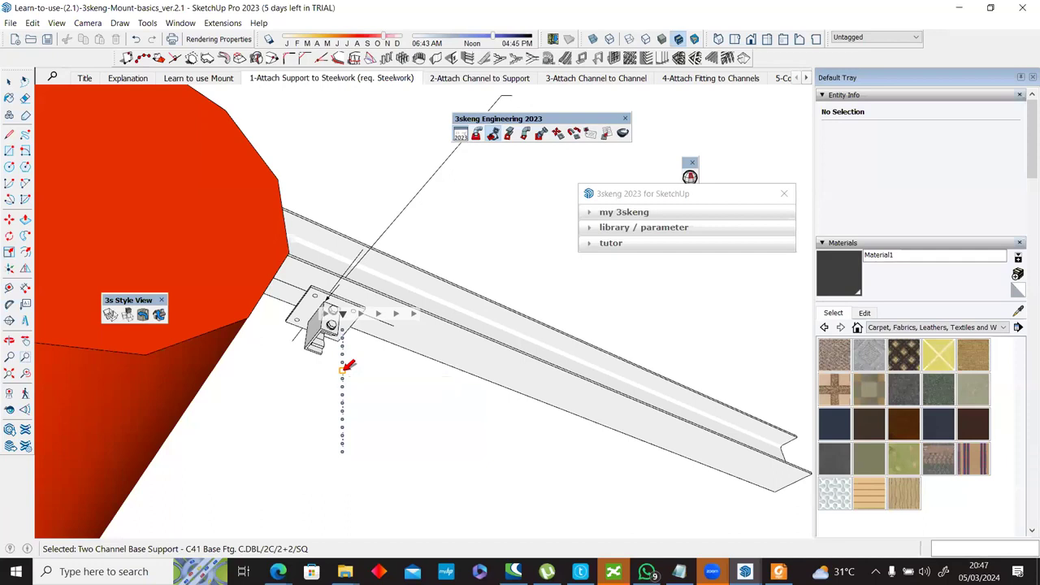
pyautogui.click(345, 369)
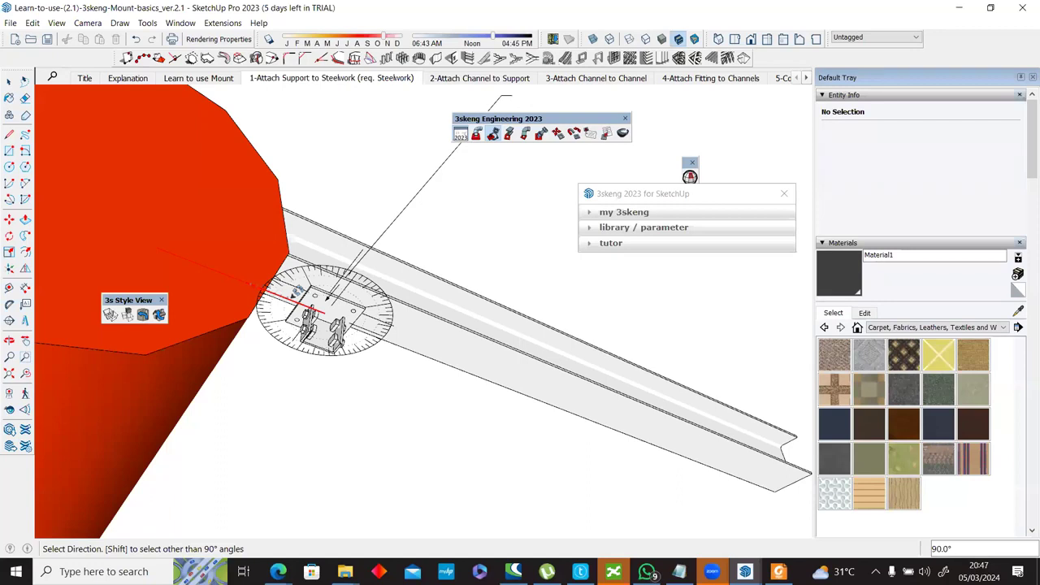
pyautogui.click(298, 291)
pyautogui.moveTo(388, 250); pyautogui.dragTo(431, 281, button='middle')
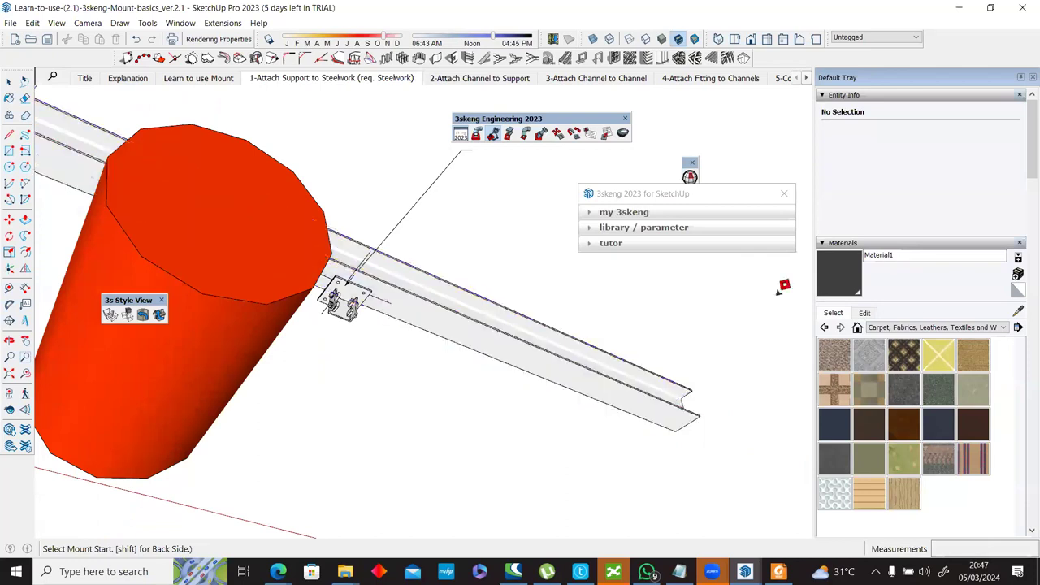
pyautogui.scroll(5, 354, 302)
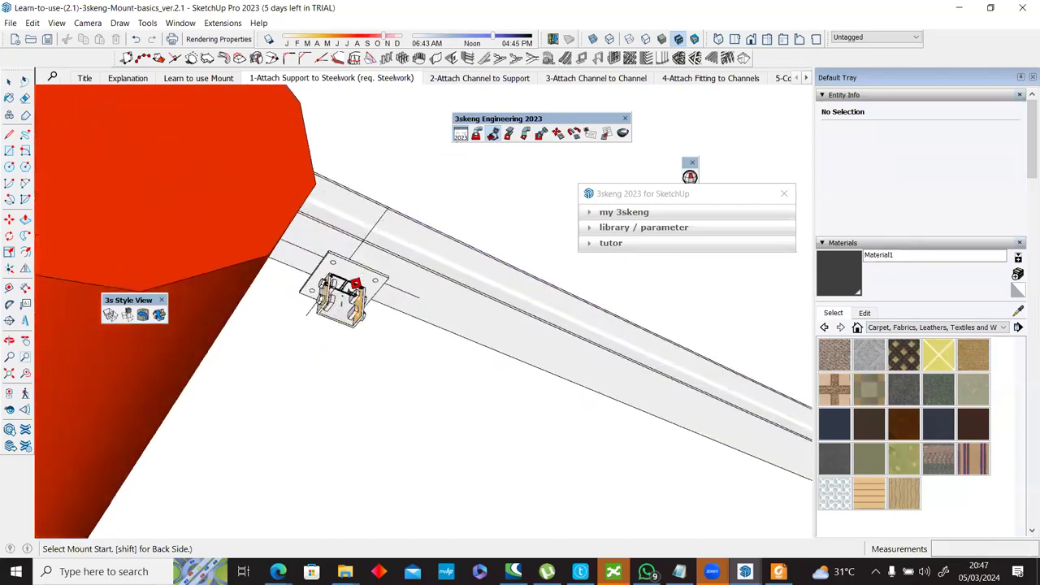
pyautogui.scroll(4, 353, 289)
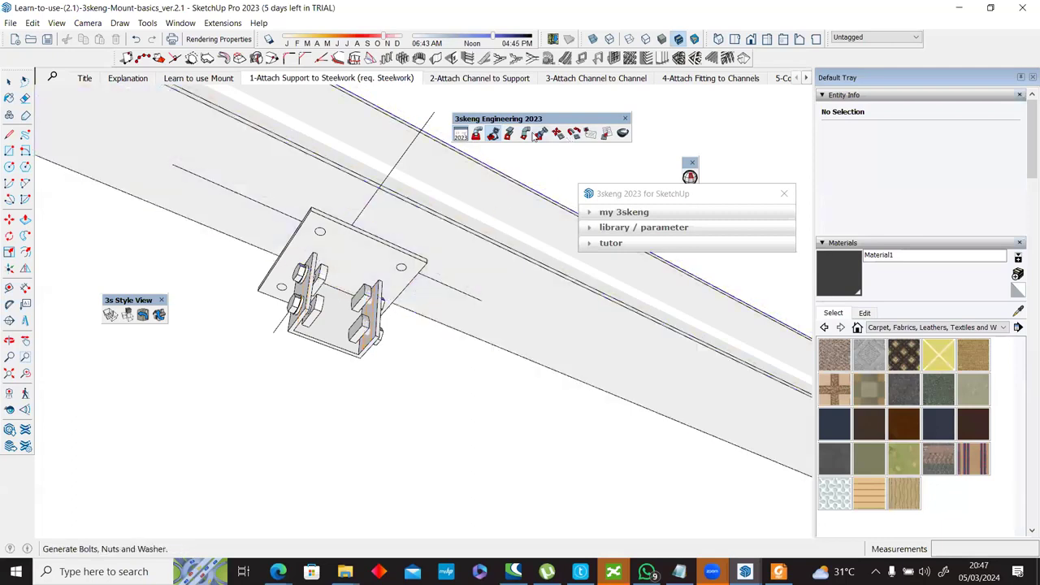
pyautogui.click(558, 133)
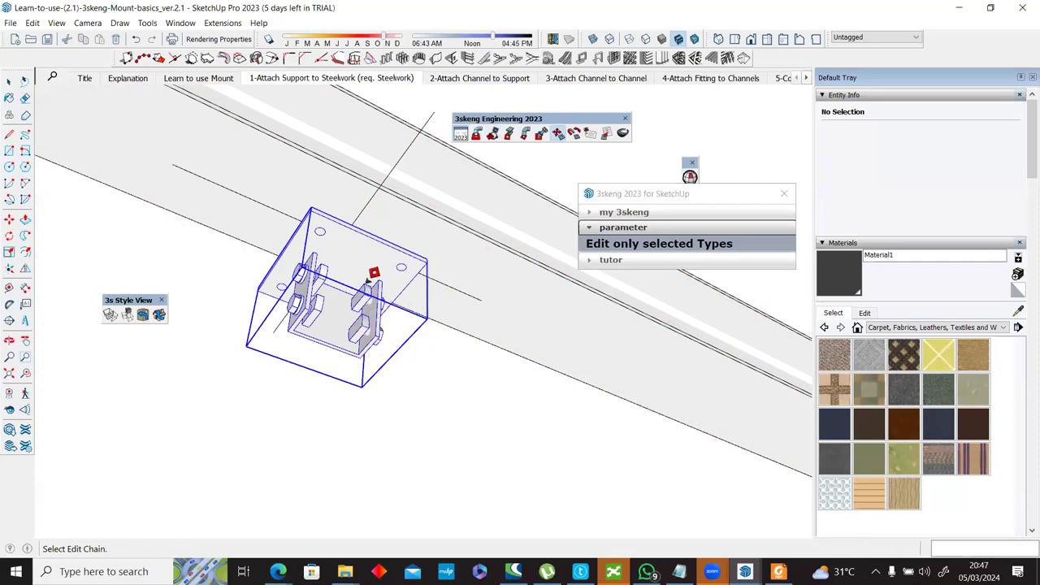
pyautogui.moveTo(349, 265); pyautogui.dragTo(324, 275, button='middle')
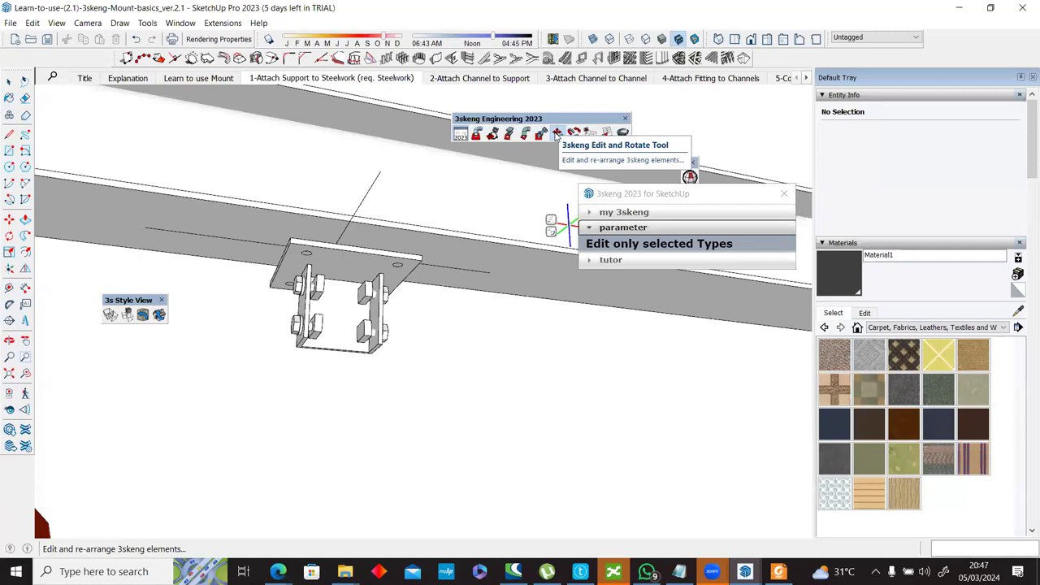
pyautogui.click(556, 134)
# Step: Move the base support sideways across the underside of the beam's flange
pyautogui.click(9, 220)
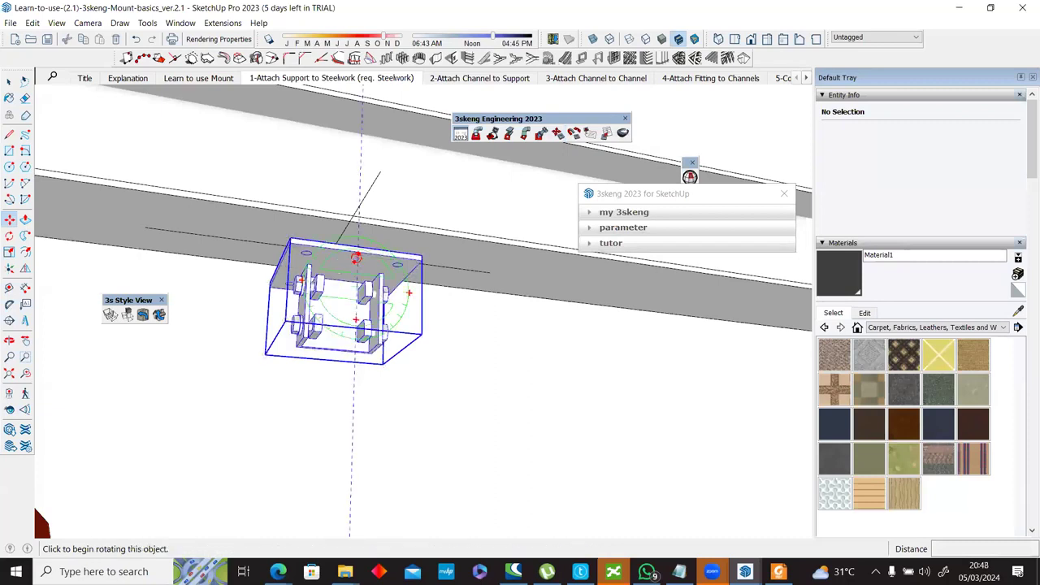
pyautogui.scroll(4, 368, 274)
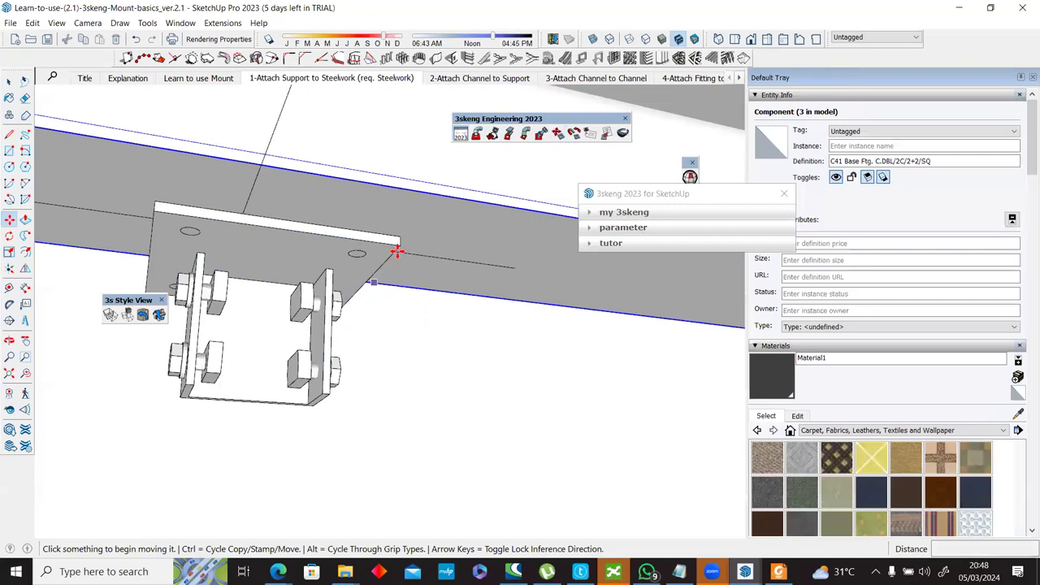
pyautogui.click(403, 231)
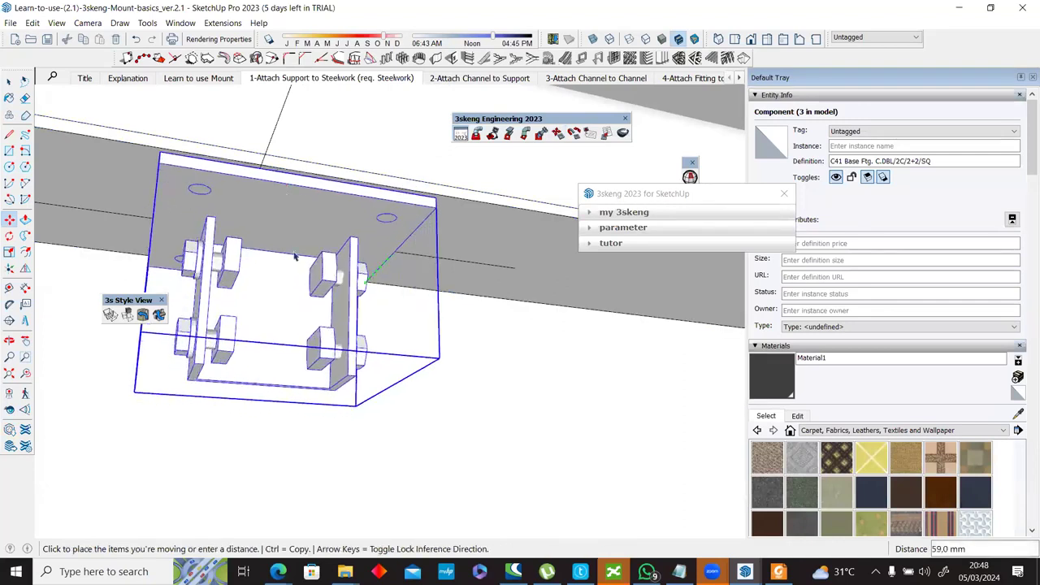
pyautogui.click(435, 190)
pyautogui.click(381, 199)
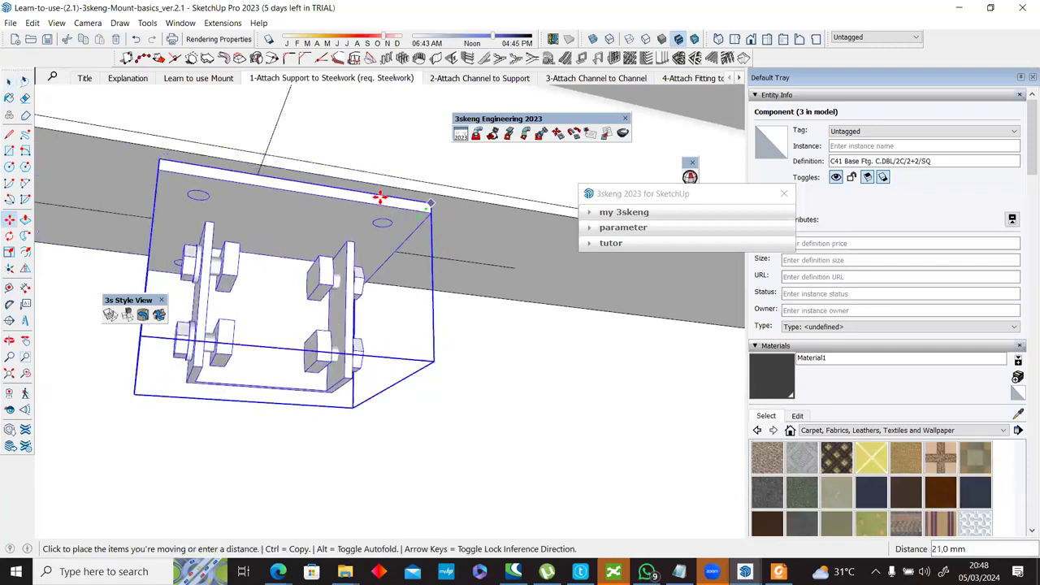
pyautogui.click(455, 274)
pyautogui.scroll(-2, 452, 277)
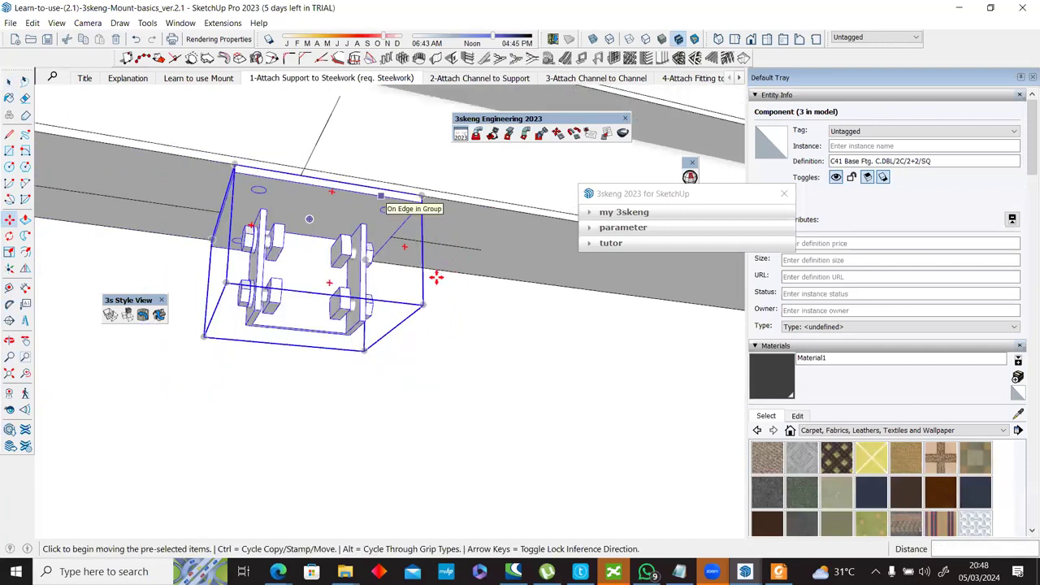
# Step: Move the base support about 134 mm along the beam and reselect it
pyautogui.moveTo(447, 367); pyautogui.dragTo(439, 311, button='middle')
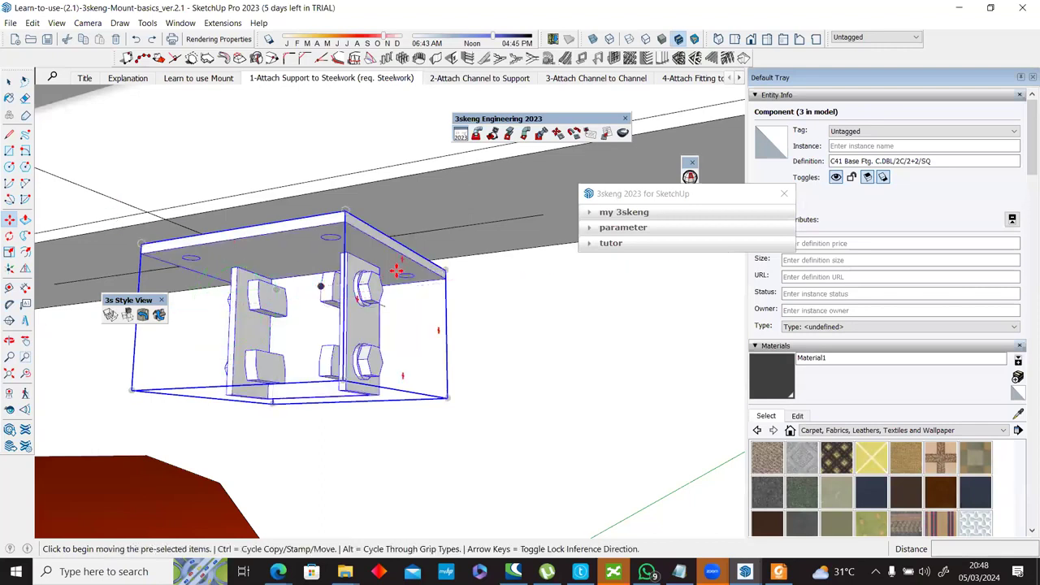
pyautogui.click(419, 226)
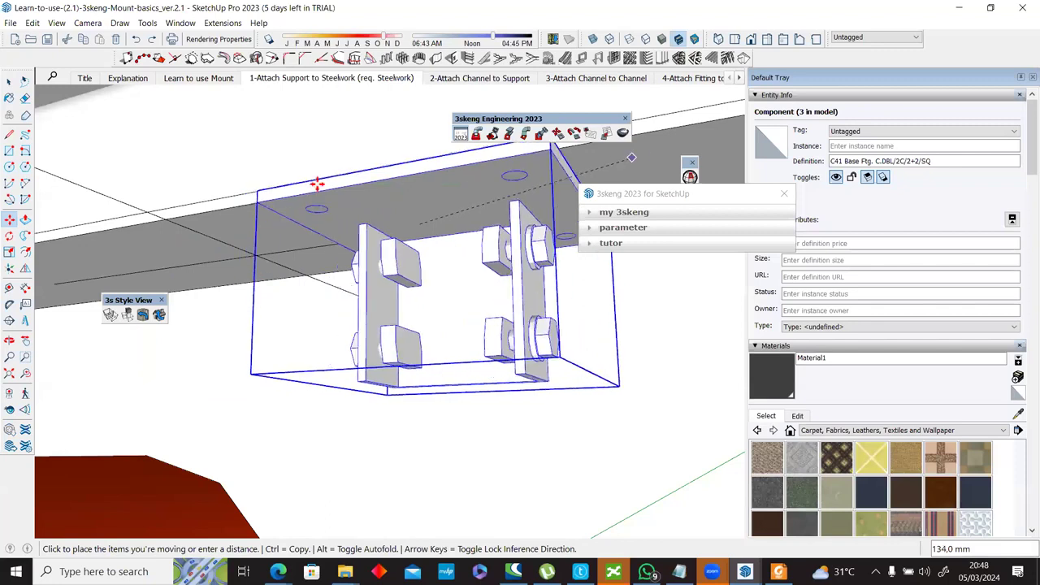
pyautogui.moveTo(262, 260); pyautogui.dragTo(8, 304, button='middle')
pyautogui.moveTo(450, 236); pyautogui.dragTo(309, 265, button='middle')
pyautogui.moveTo(460, 400); pyautogui.dragTo(511, 446, button='middle')
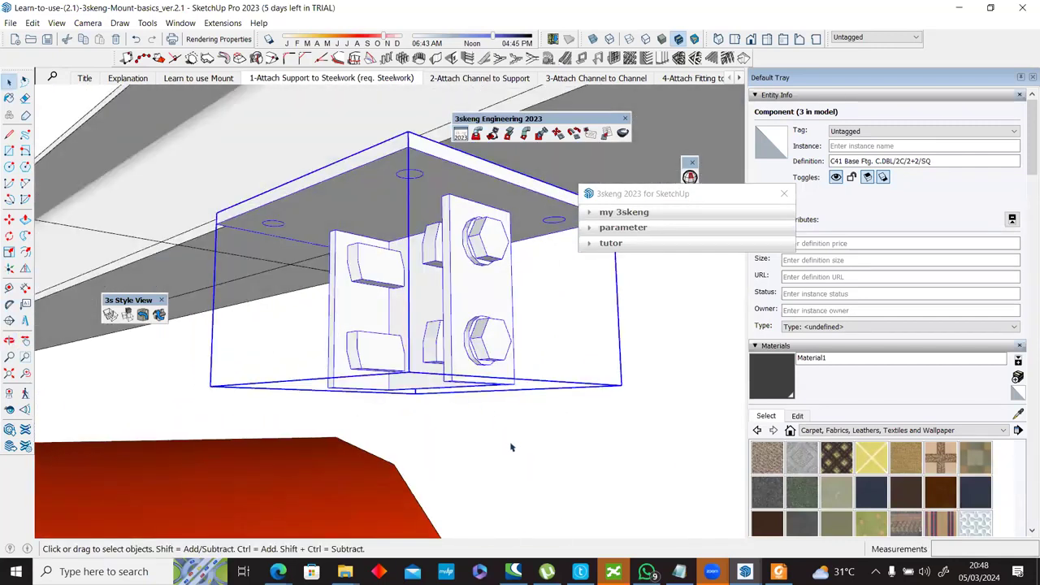
pyautogui.click(513, 446)
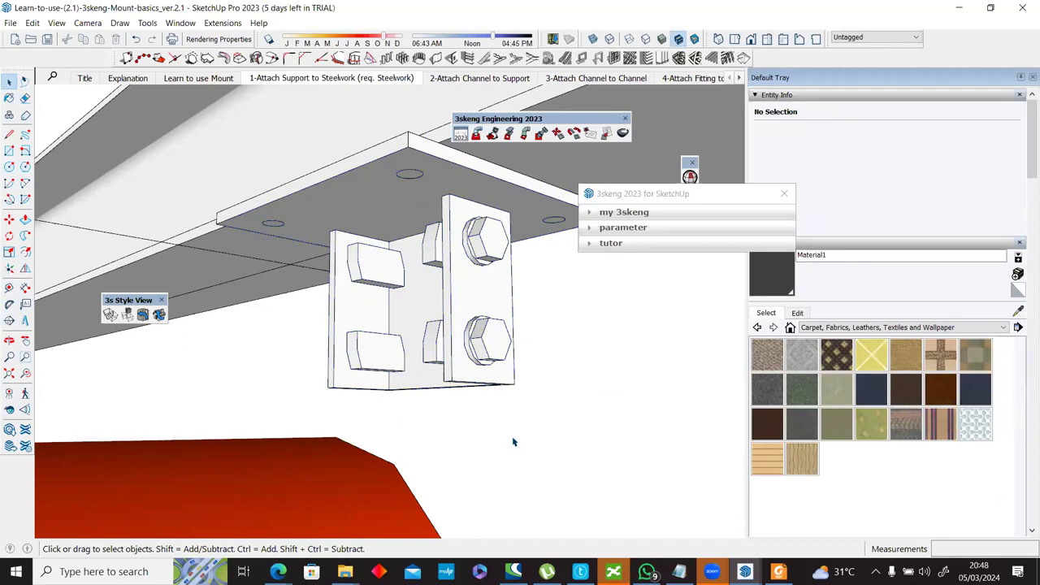
pyautogui.click(460, 328)
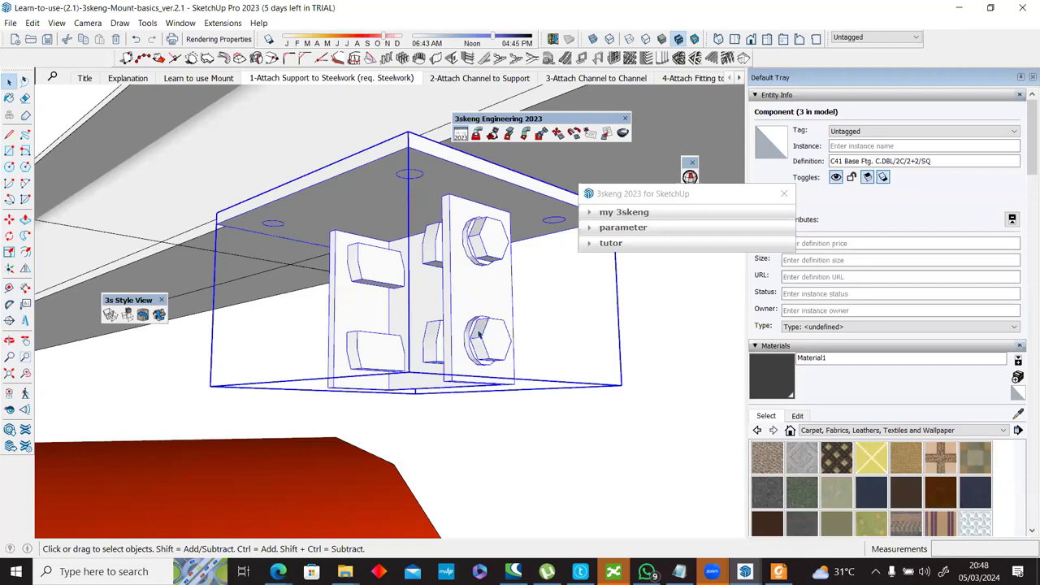
# Step: Draw a box on the ground in front of the red cylinder and make it a component
pyautogui.moveTo(481, 407); pyautogui.dragTo(477, 403, button='middle')
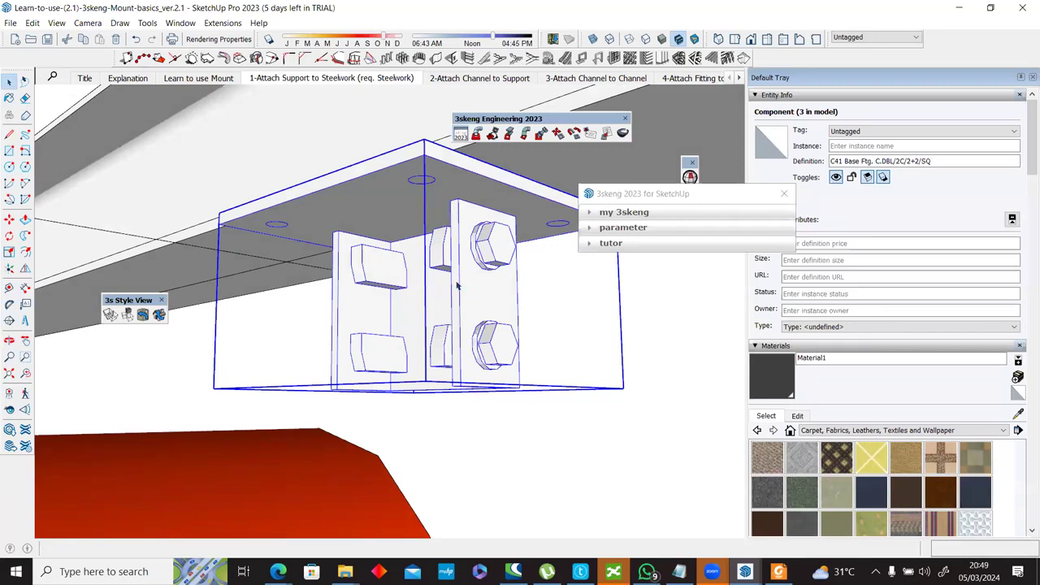
pyautogui.rightClick(436, 314)
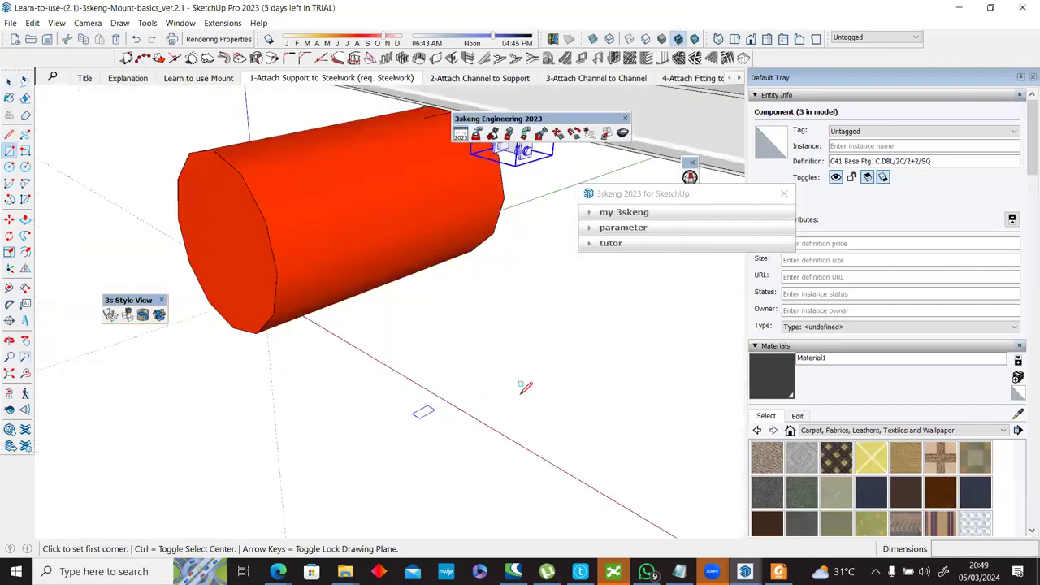
pyautogui.click(462, 334)
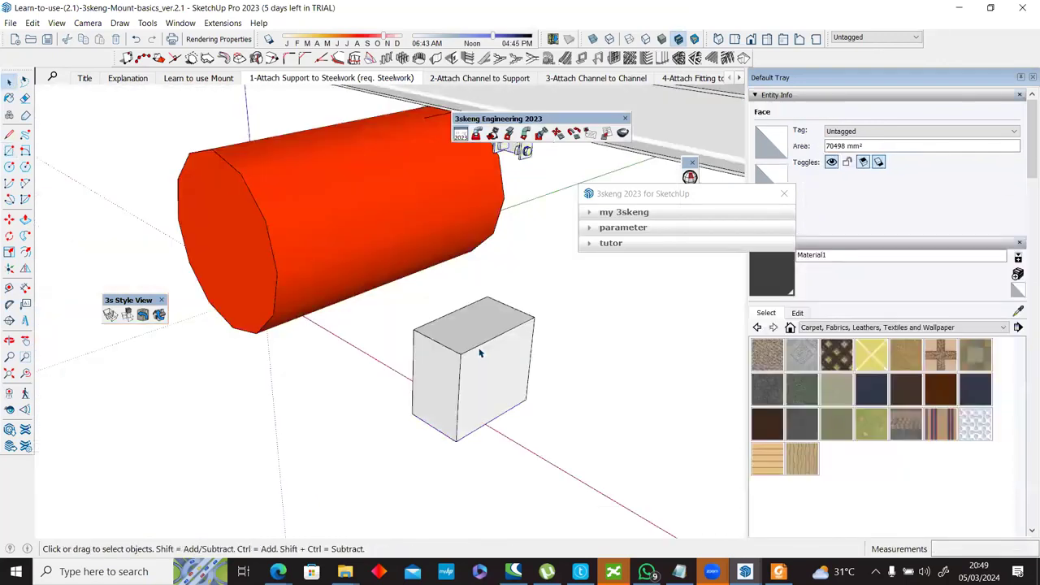
pyautogui.tripleClick(455, 329)
pyautogui.rightClick(480, 345)
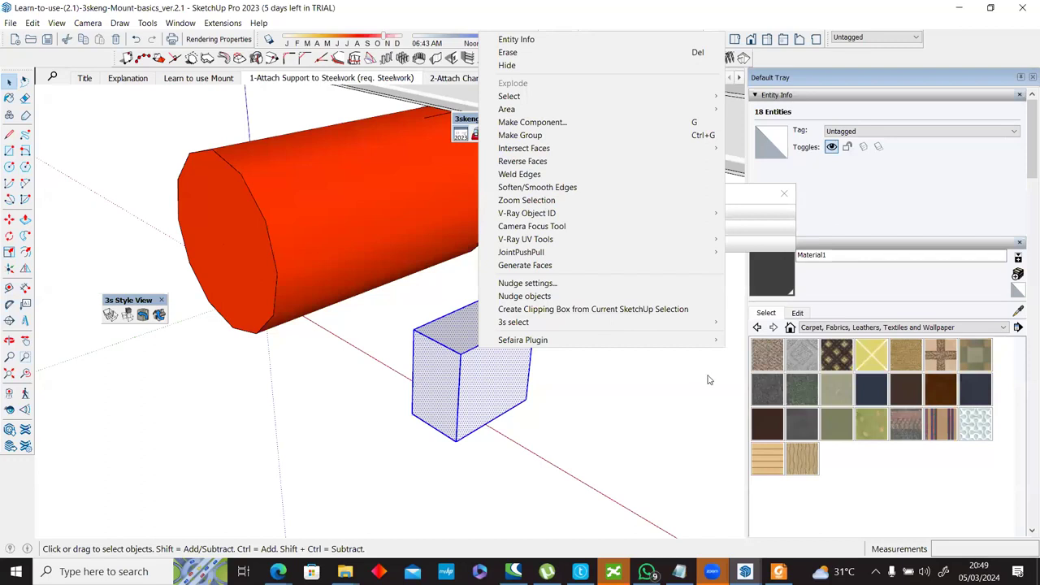
pyautogui.click(625, 398)
pyautogui.press('m')
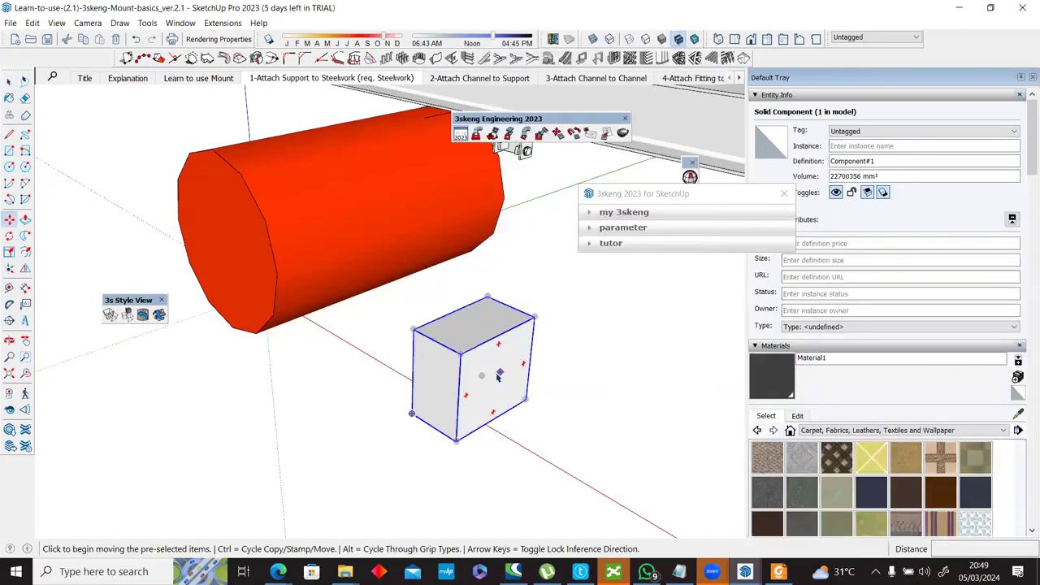
# Step: Review the commands available for the box component and delete the box
pyautogui.press('space')
pyautogui.rightClick(498, 376)
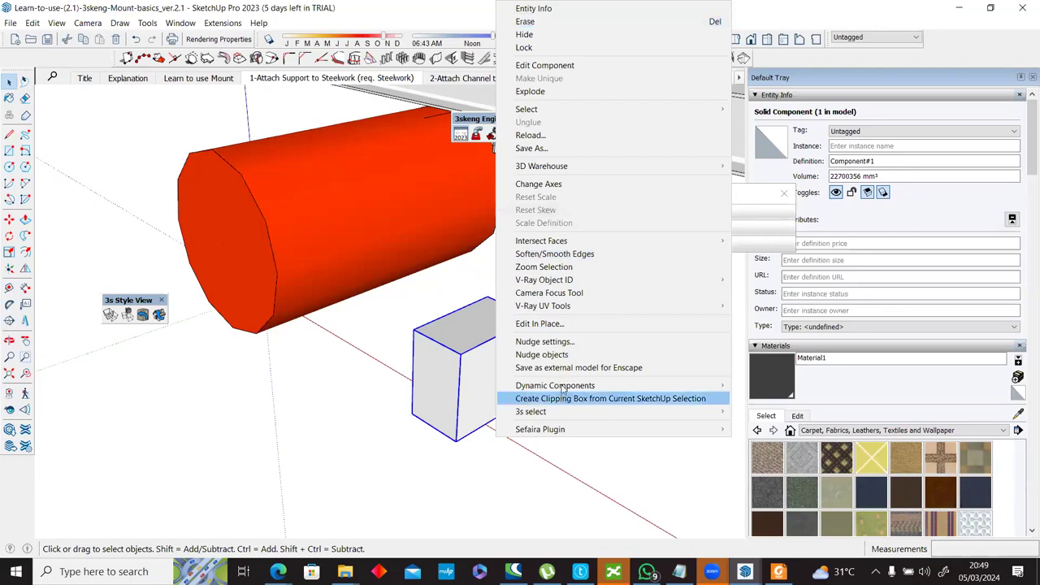
pyautogui.moveTo(562, 388)
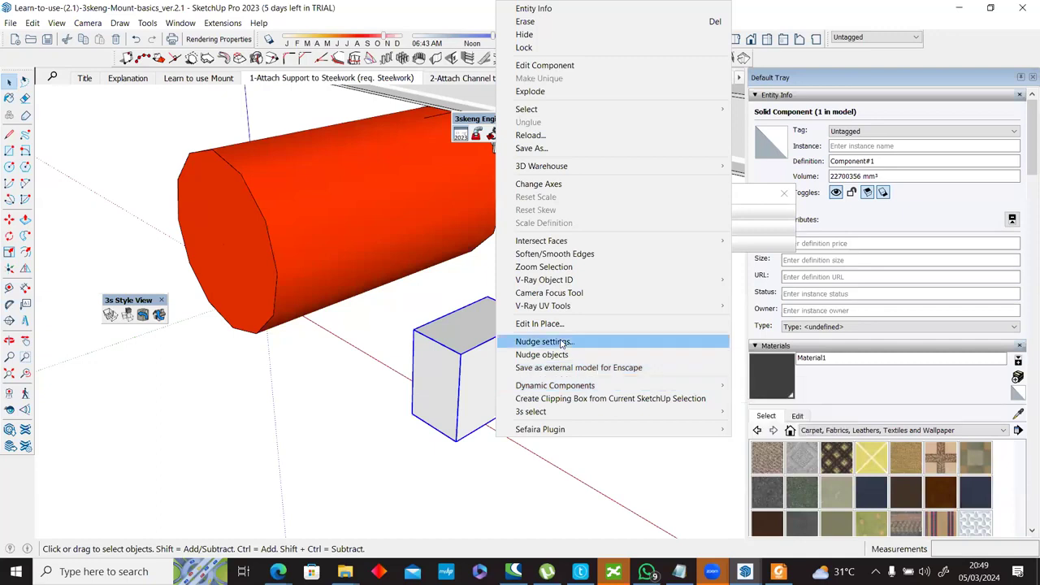
pyautogui.click(465, 383)
pyautogui.press('Delete')
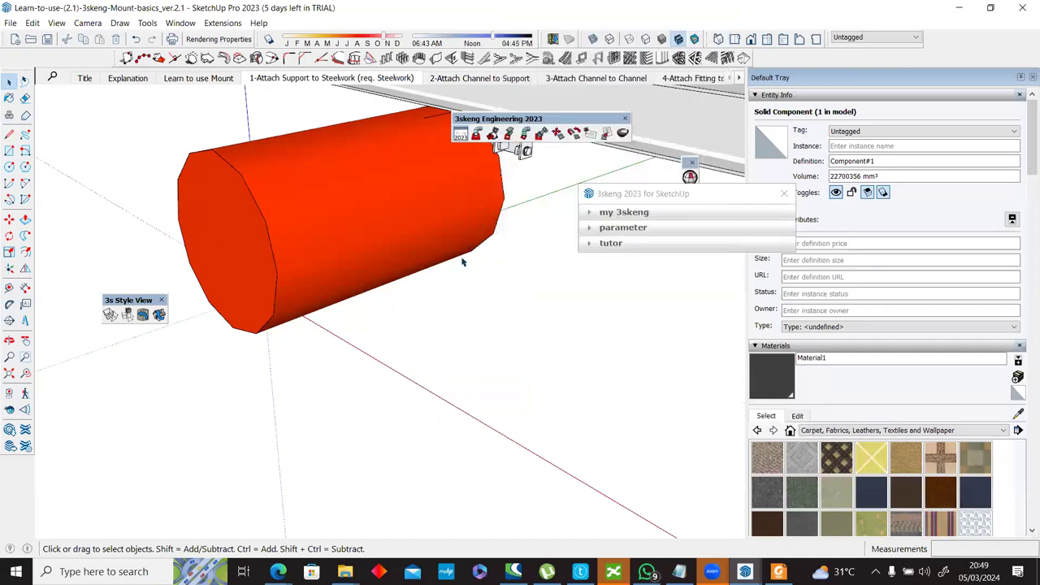
# Step: Try to move the base support from its origin point under the beam, cancelling before placing it
pyautogui.moveTo(404, 430); pyautogui.dragTo(432, 303, button='middle')
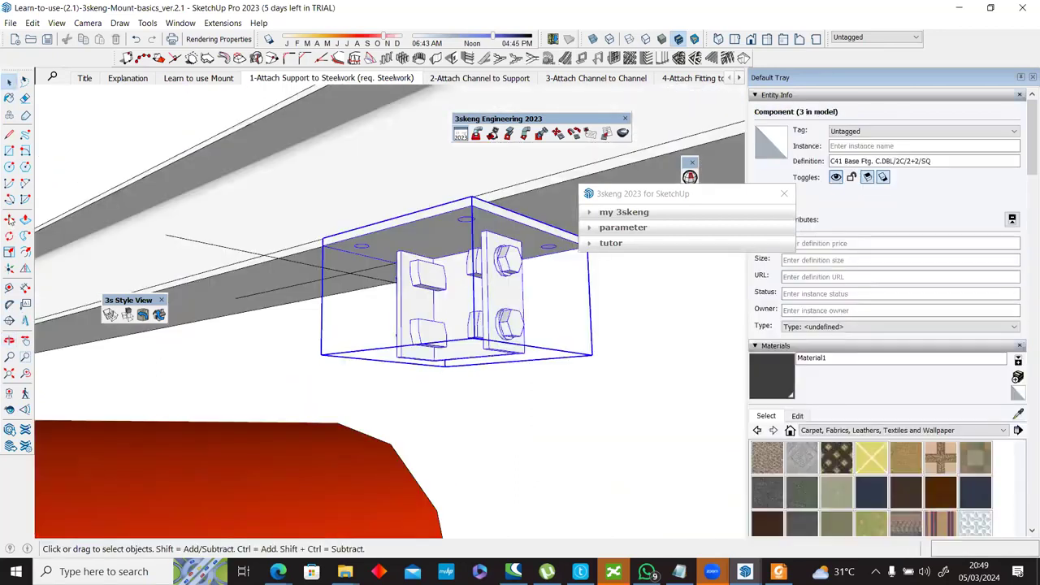
pyautogui.press('m')
pyautogui.press('alt')
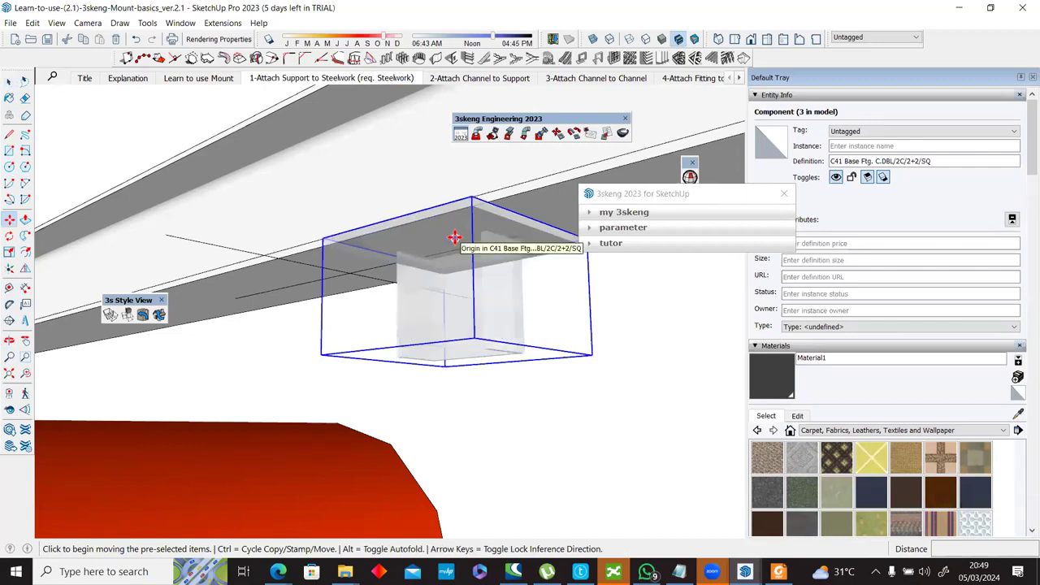
pyautogui.click(455, 237)
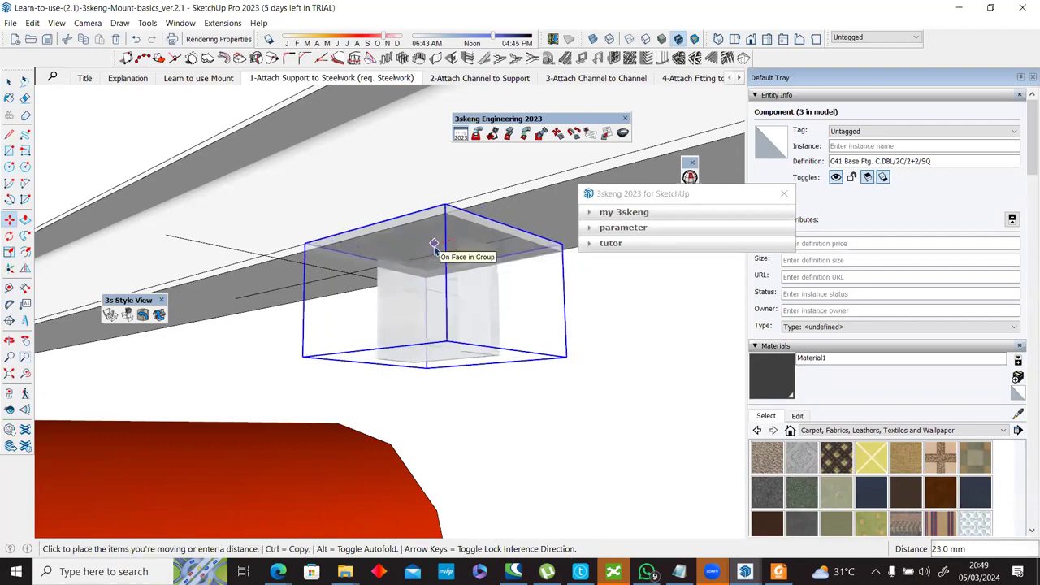
pyautogui.press('space')
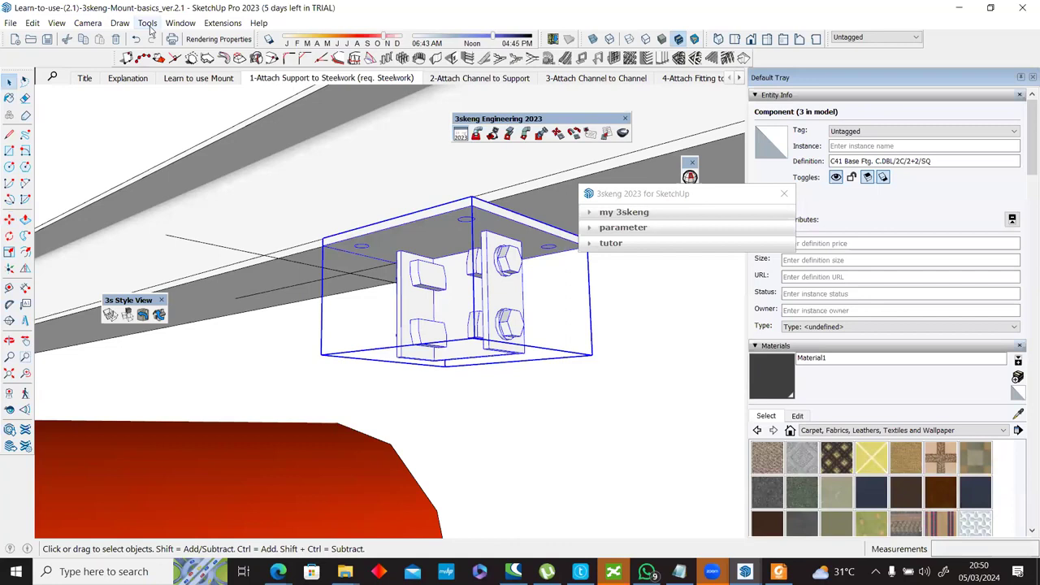
pyautogui.click(147, 23)
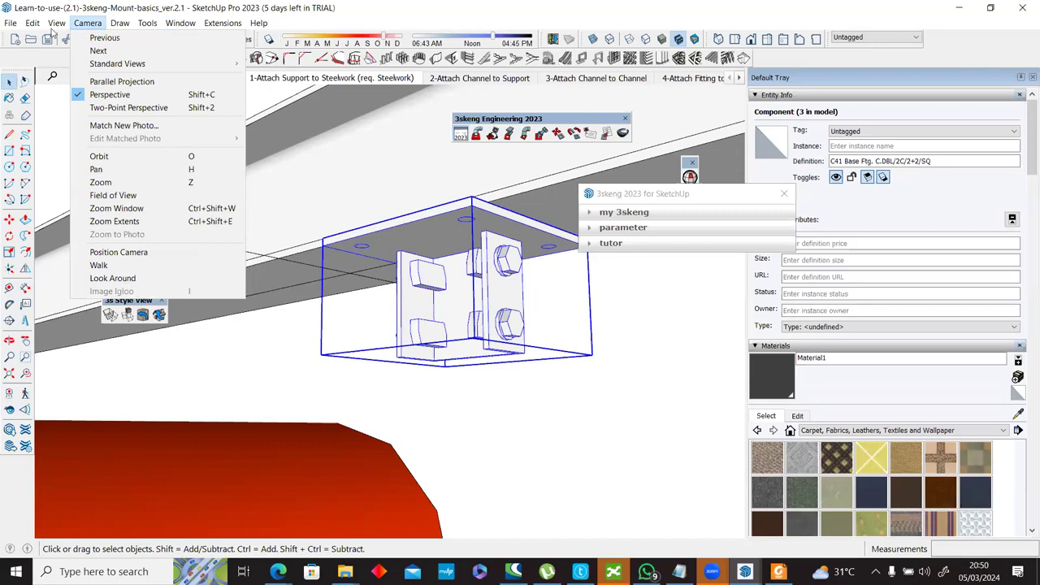
pyautogui.moveTo(52, 31)
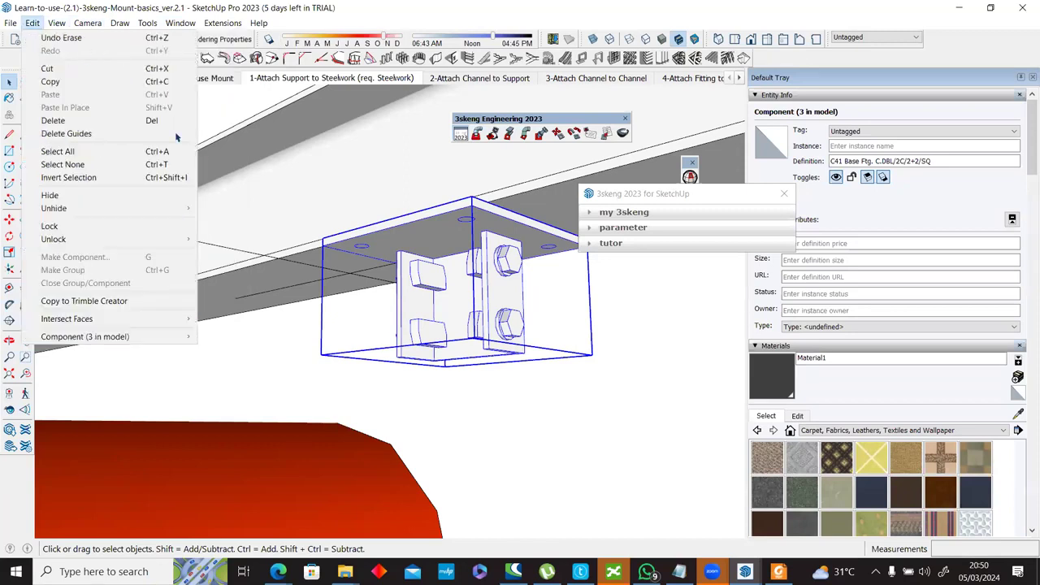
pyautogui.click(443, 290)
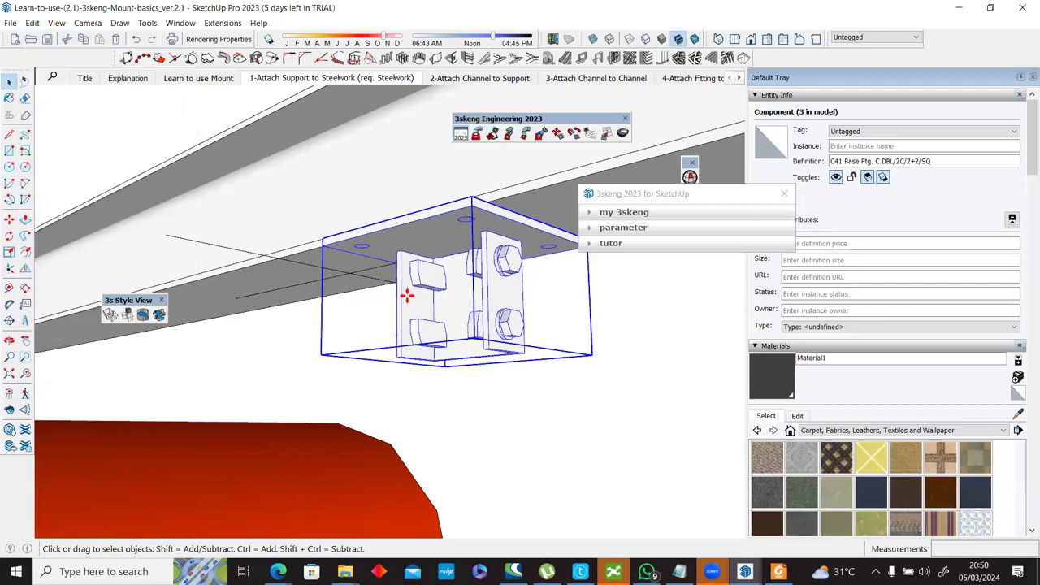
# Step: Examine the Move grips of the base support, including its origin on the base plate
pyautogui.press('m')
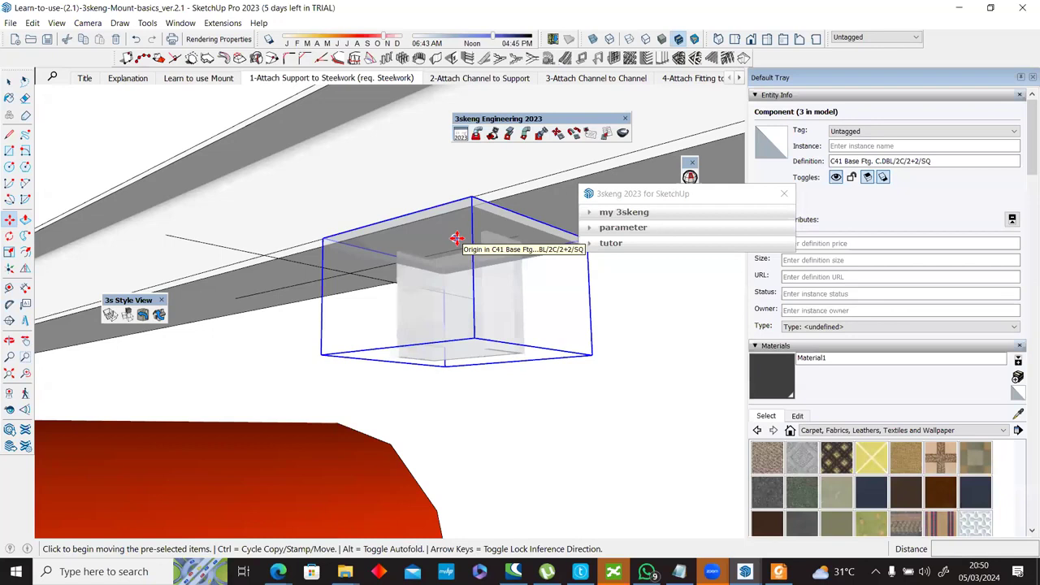
pyautogui.moveTo(429, 214); pyautogui.dragTo(476, 294, button='middle')
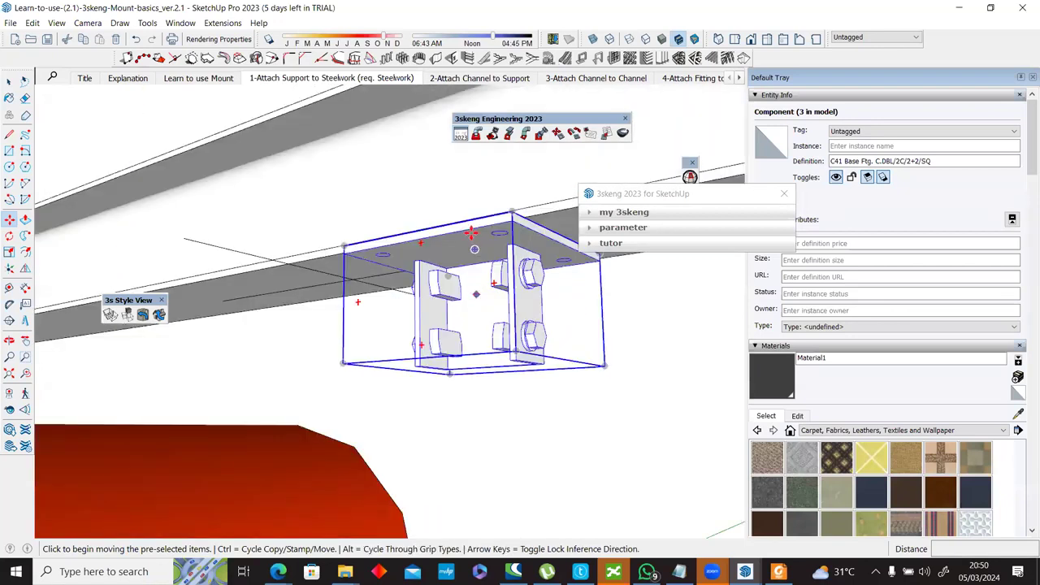
pyautogui.scroll(3, 471, 225)
# Step: Draw another box near the steel beam, group it and start the Move tool on the group
pyautogui.scroll(-7, 473, 244)
pyautogui.press('r')
pyautogui.moveTo(488, 432); pyautogui.dragTo(512, 473, button='middle')
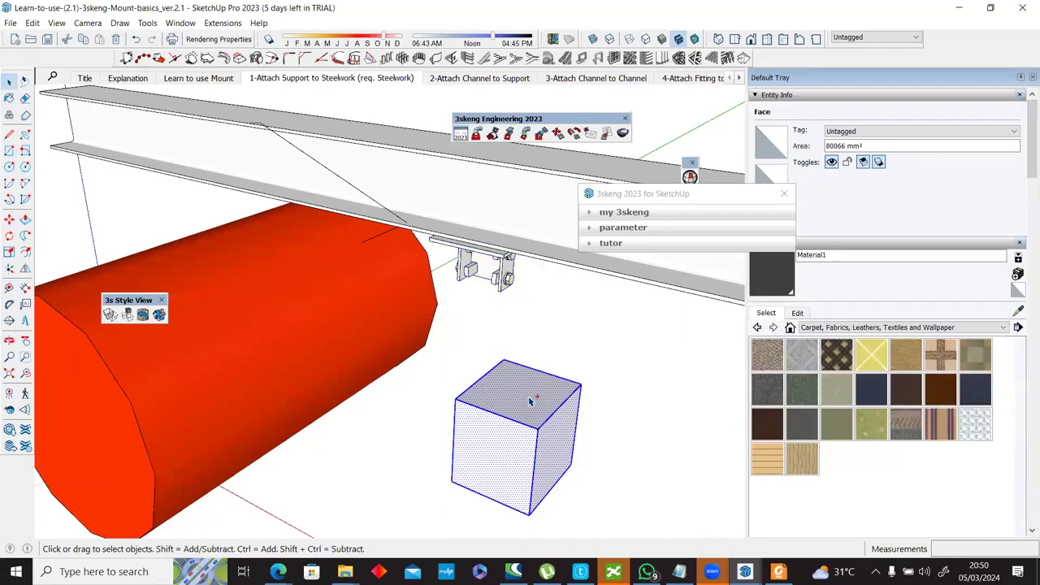
pyautogui.hotkey('ctrl', 'g')
pyautogui.press('m')
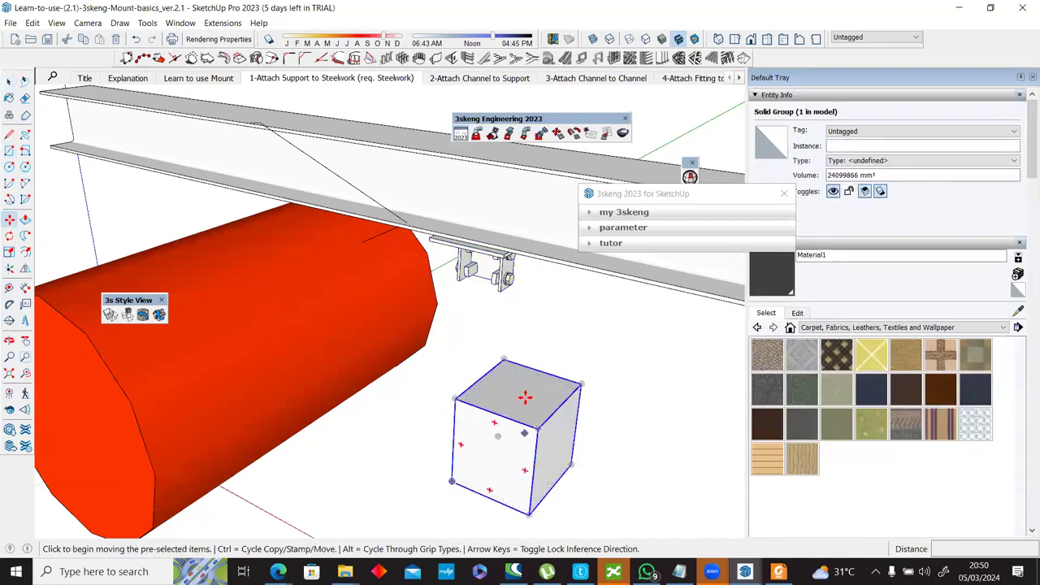
# Step: Examine the box group's corner and center grips and view it from below
pyautogui.moveTo(515, 475); pyautogui.dragTo(503, 269, button='middle')
pyautogui.scroll(2, 504, 269)
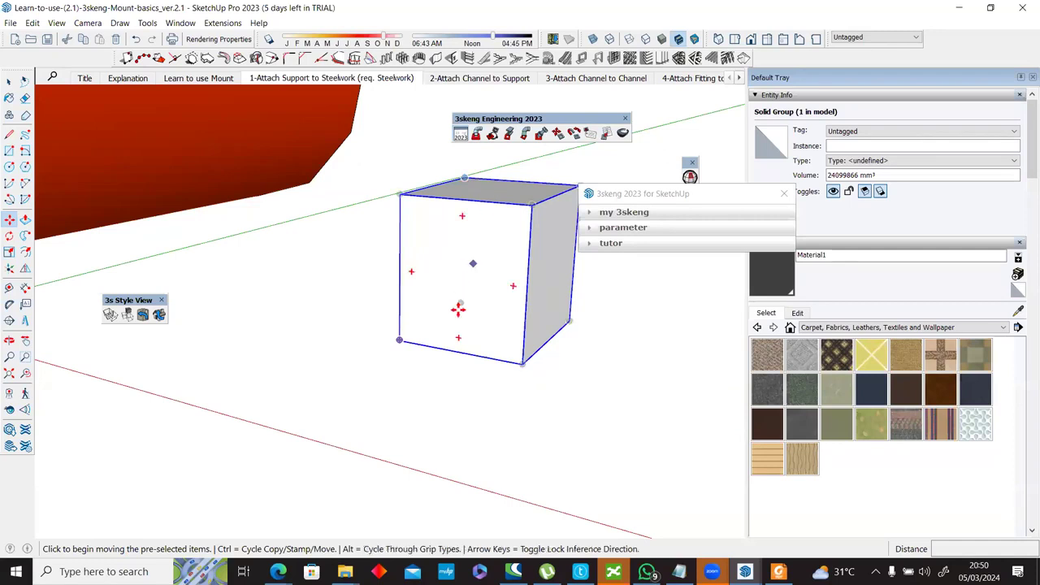
pyautogui.rightClick(399, 341)
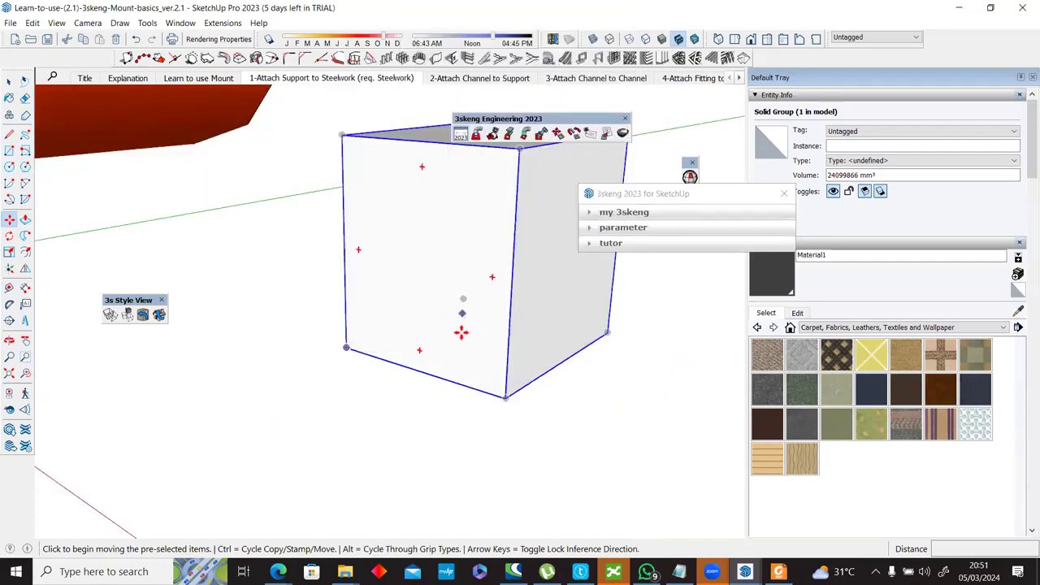
pyautogui.scroll(-3, 464, 333)
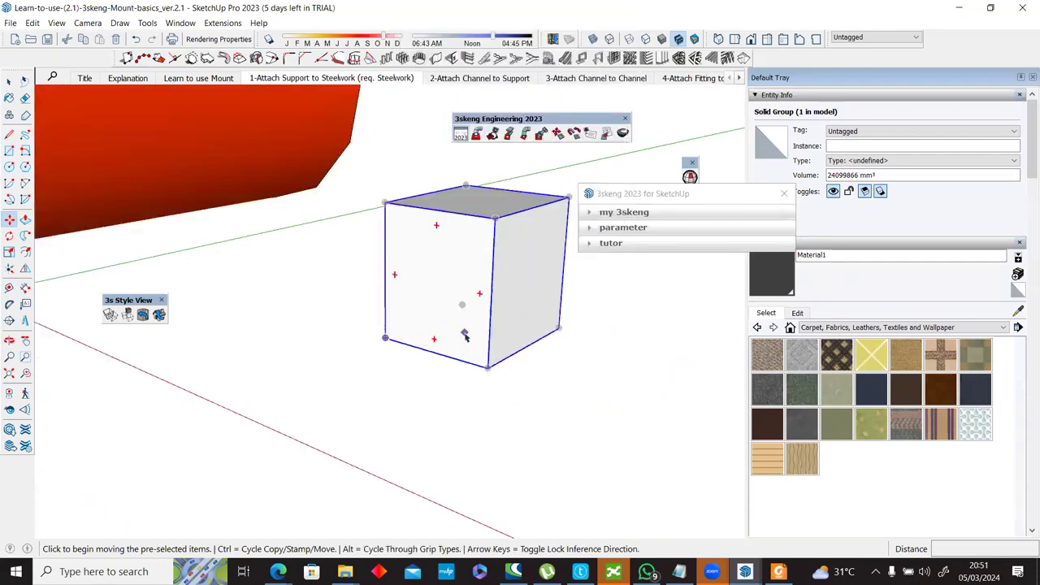
pyautogui.rightClick(499, 281)
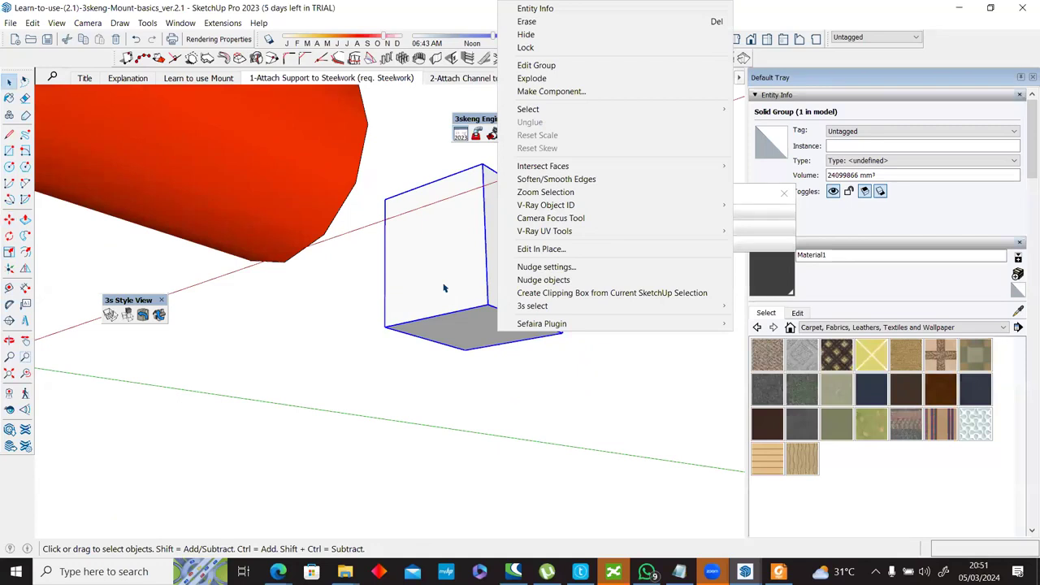
pyautogui.click(461, 308)
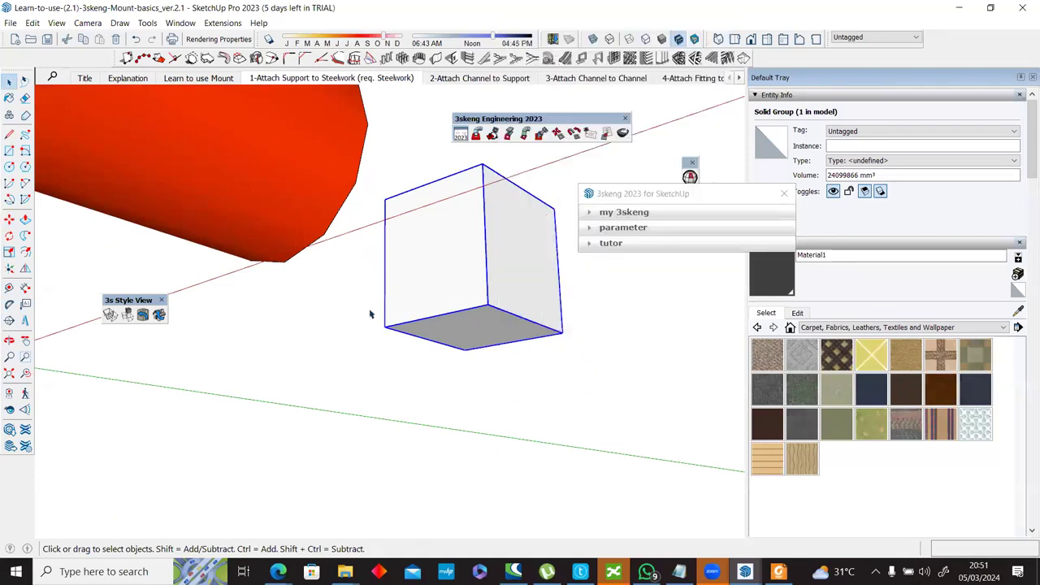
# Step: Place the box group's internal axes at the center of its bottom face and close the group
pyautogui.click(10, 268)
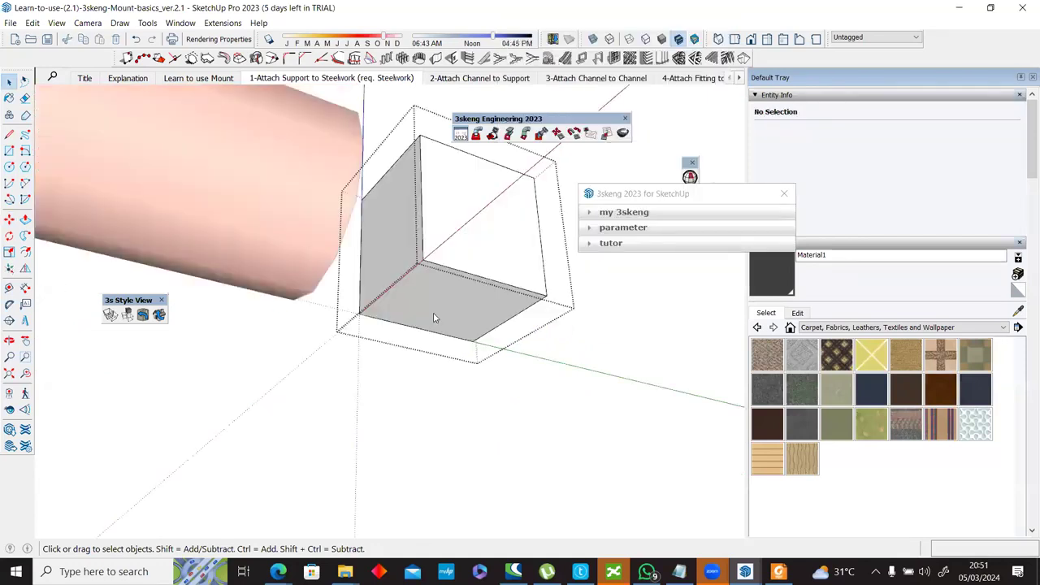
pyautogui.moveTo(452, 305); pyautogui.dragTo(511, 242, button='middle')
pyautogui.scroll(3, 516, 232)
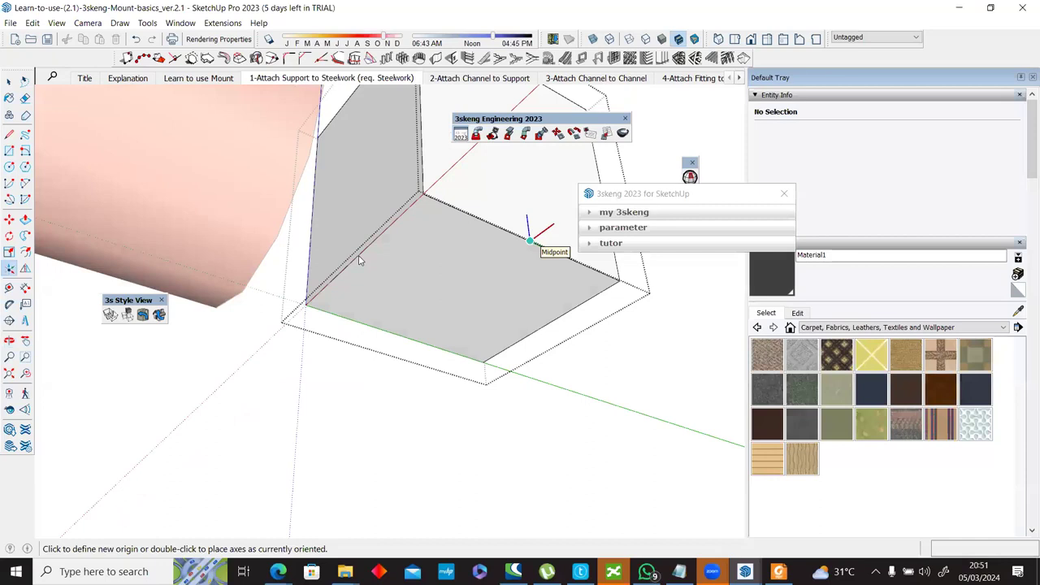
pyautogui.click(357, 257)
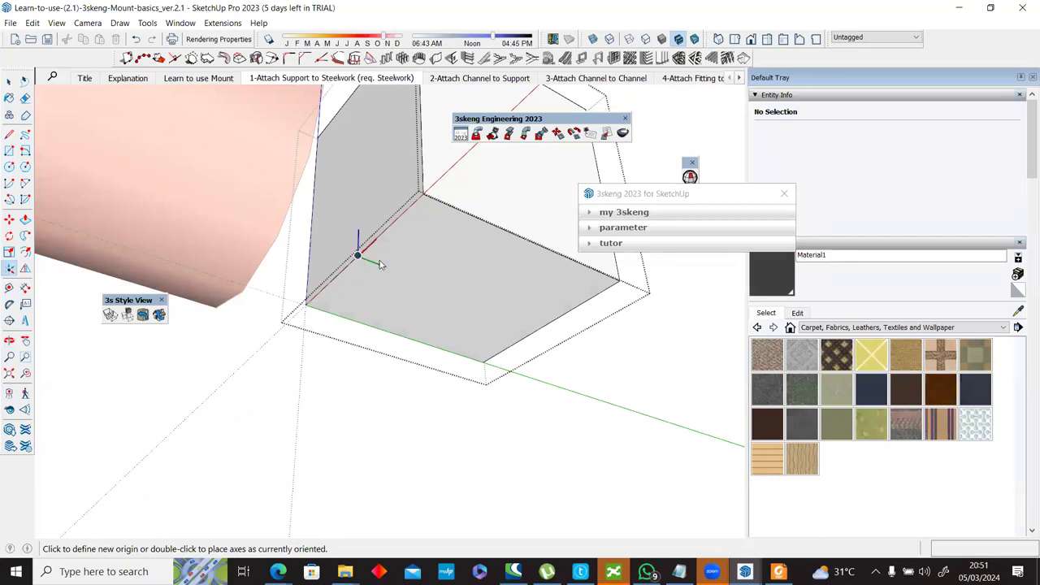
pyautogui.click(466, 294)
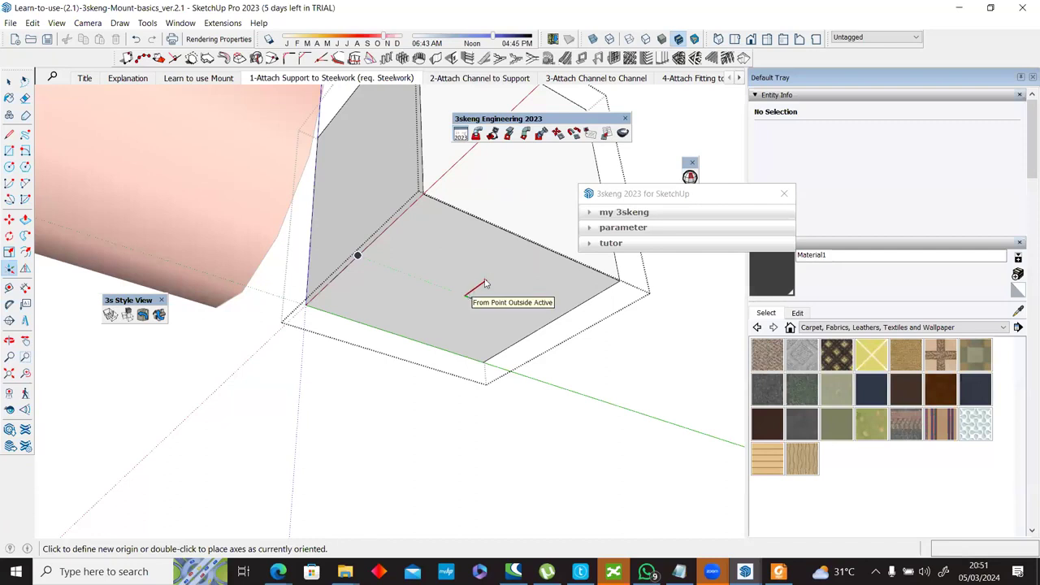
pyautogui.doubleClick(496, 341)
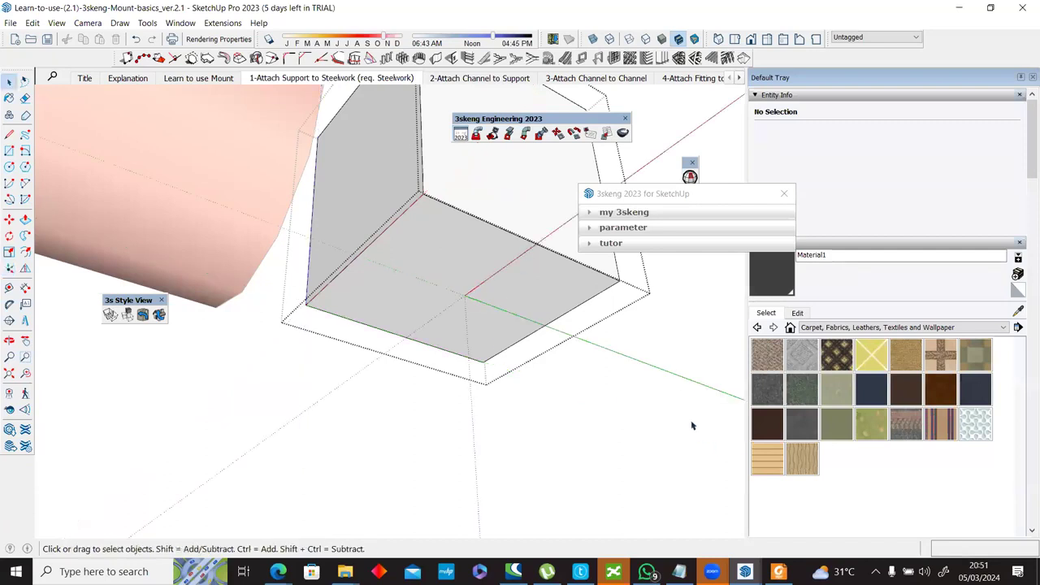
pyautogui.click(494, 411)
# Step: Check the box group's relocated origin grip on its bottom face with the Move tool
pyautogui.press('m')
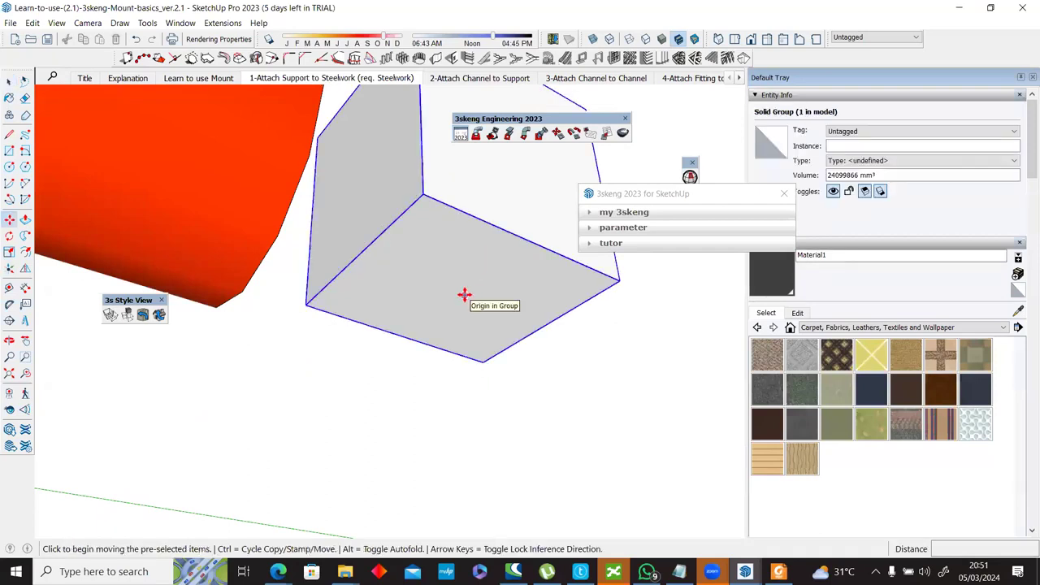
pyautogui.moveTo(464, 294); pyautogui.dragTo(532, 394, button='middle')
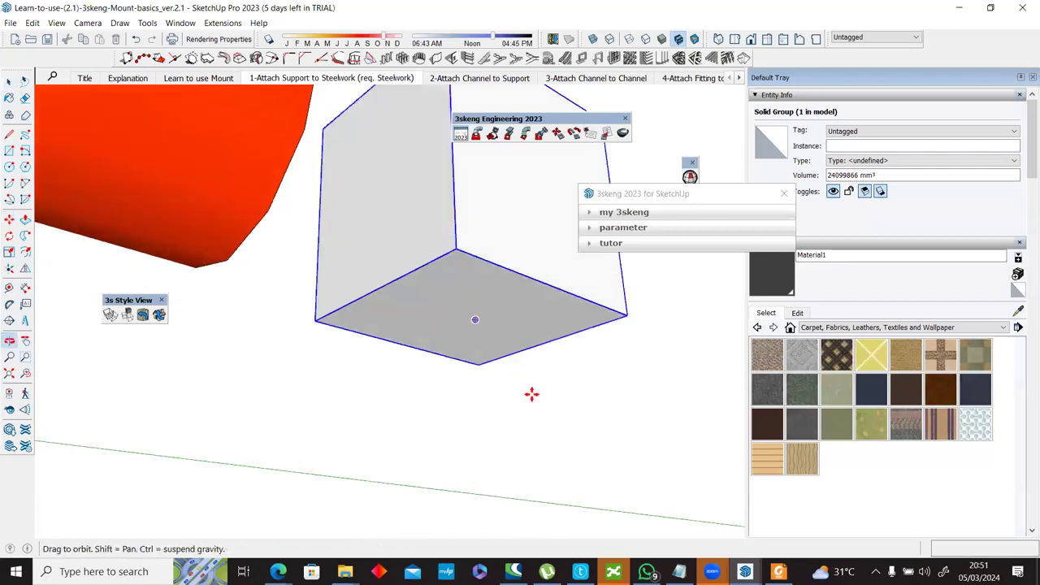
pyautogui.moveTo(485, 338); pyautogui.dragTo(487, 342, button='middle')
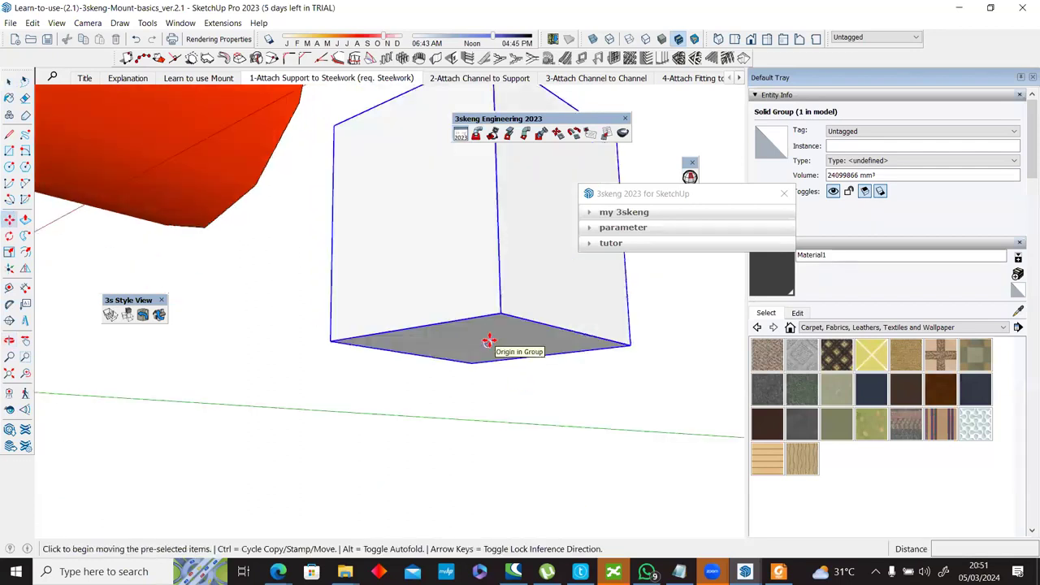
# Step: Leave the Move tool and delete the box group
pyautogui.scroll(-2, 488, 341)
pyautogui.press('space')
pyautogui.press('Delete')
# Step: Try to move the C41 base support away from the steel beam by its origin point
pyautogui.scroll(-1, 485, 291)
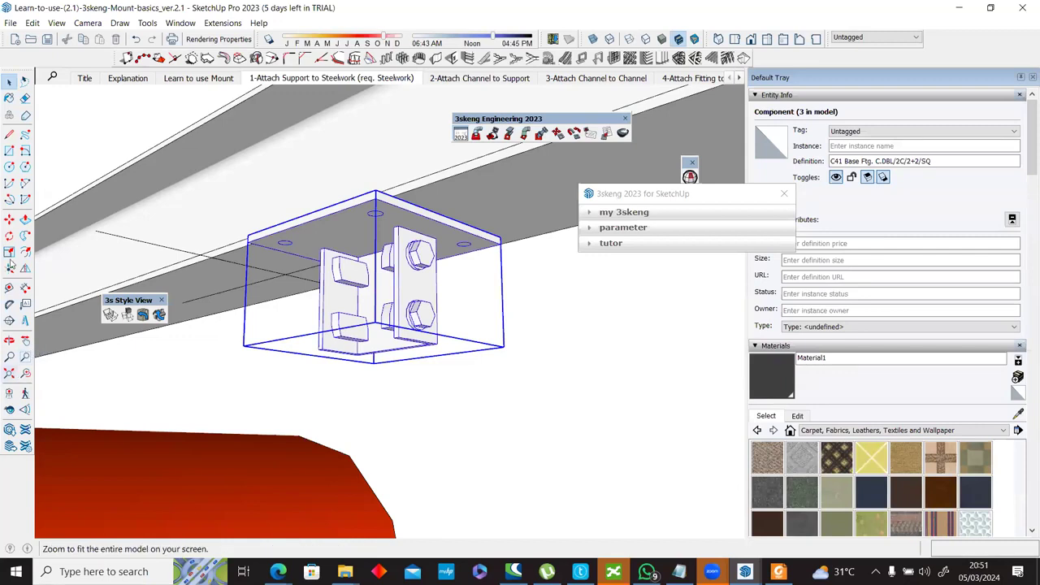
pyautogui.click(10, 219)
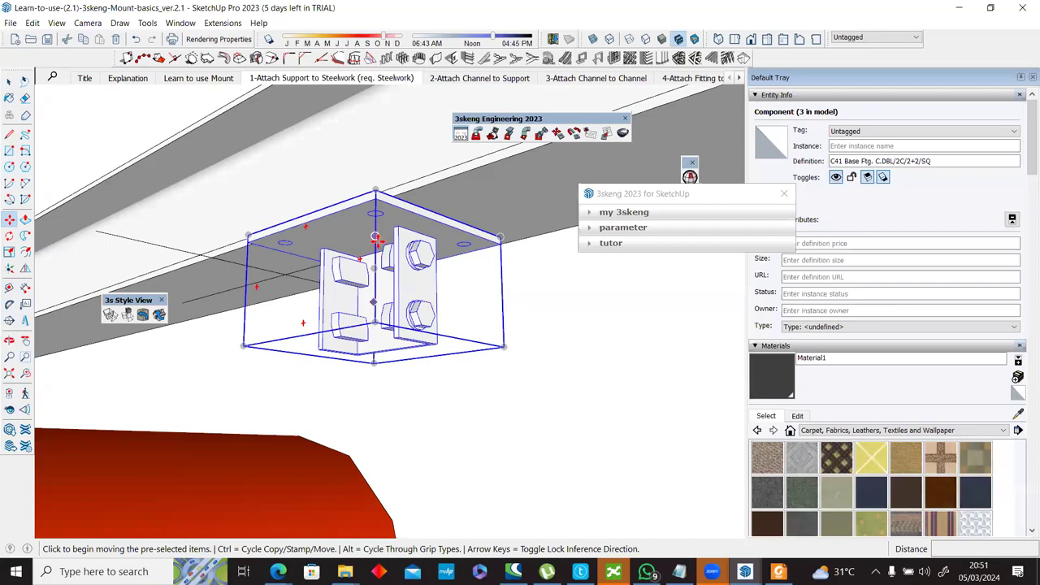
pyautogui.click(437, 272)
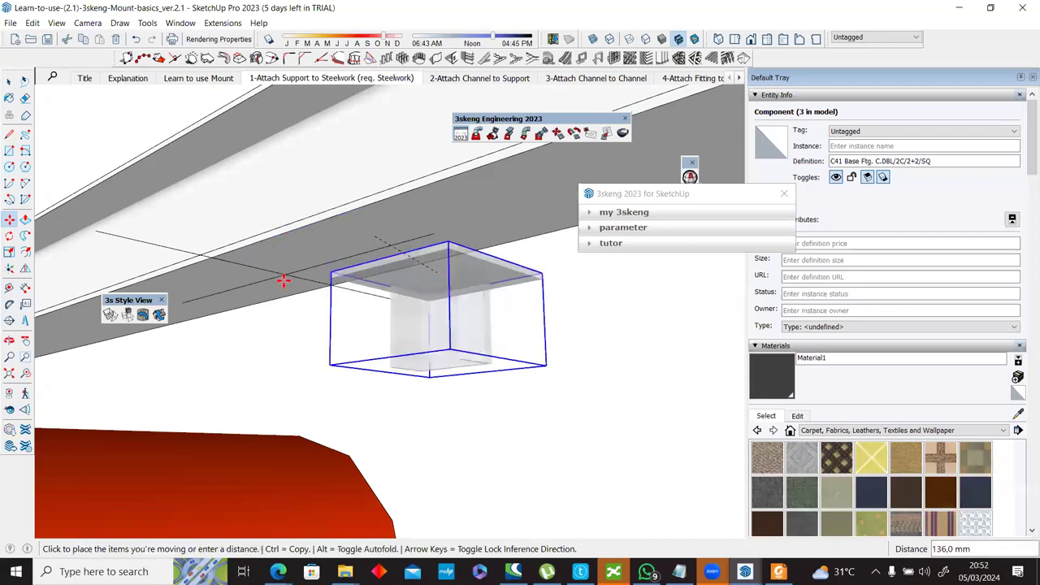
pyautogui.scroll(2, 286, 277)
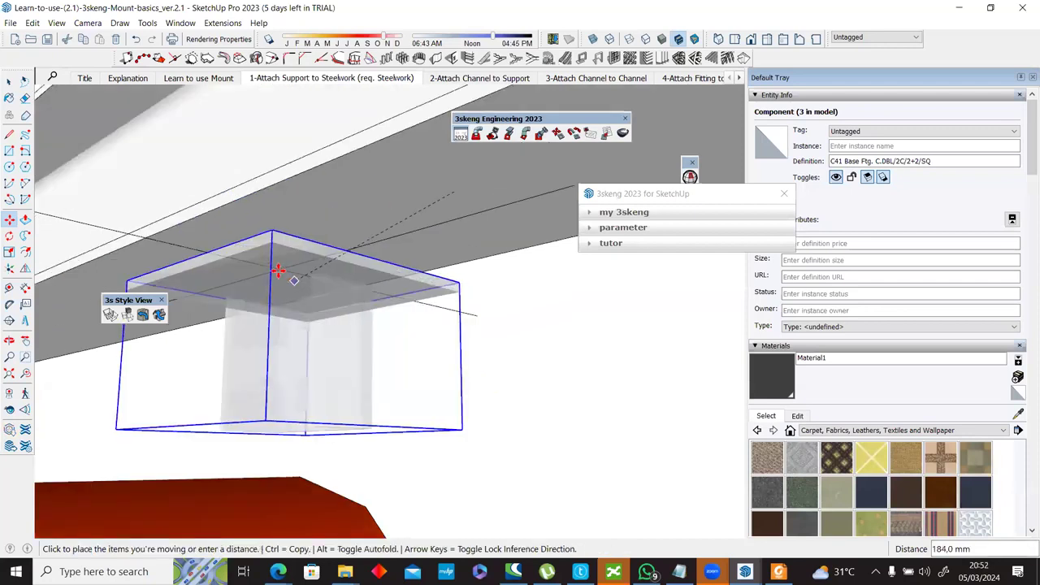
pyautogui.press('Escape')
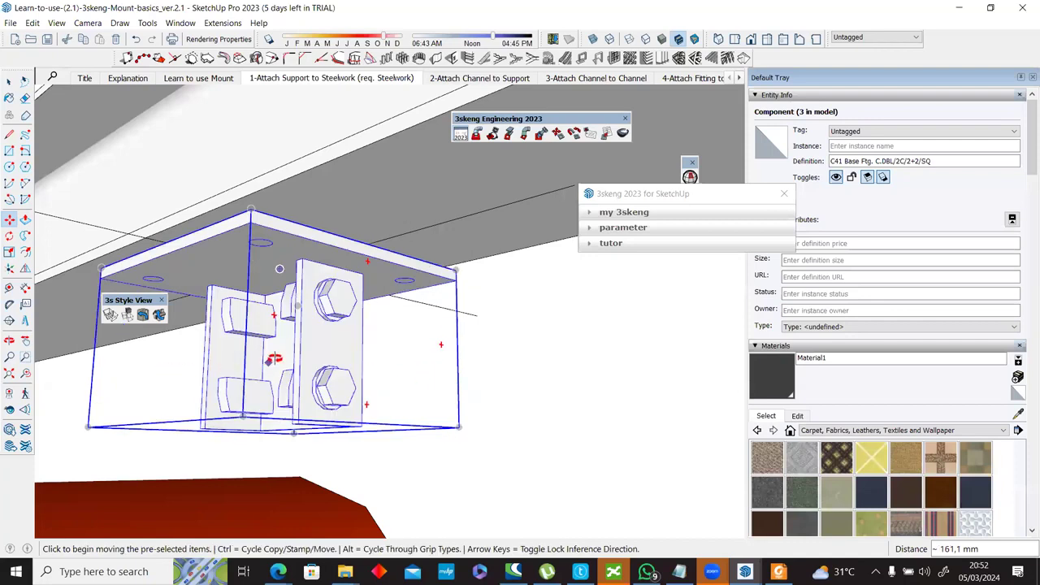
# Step: Examine the base support's origin grip on its top plate with the Move tool, viewing the beam connection from several angles
pyautogui.moveTo(451, 331); pyautogui.dragTo(567, 372, button='middle')
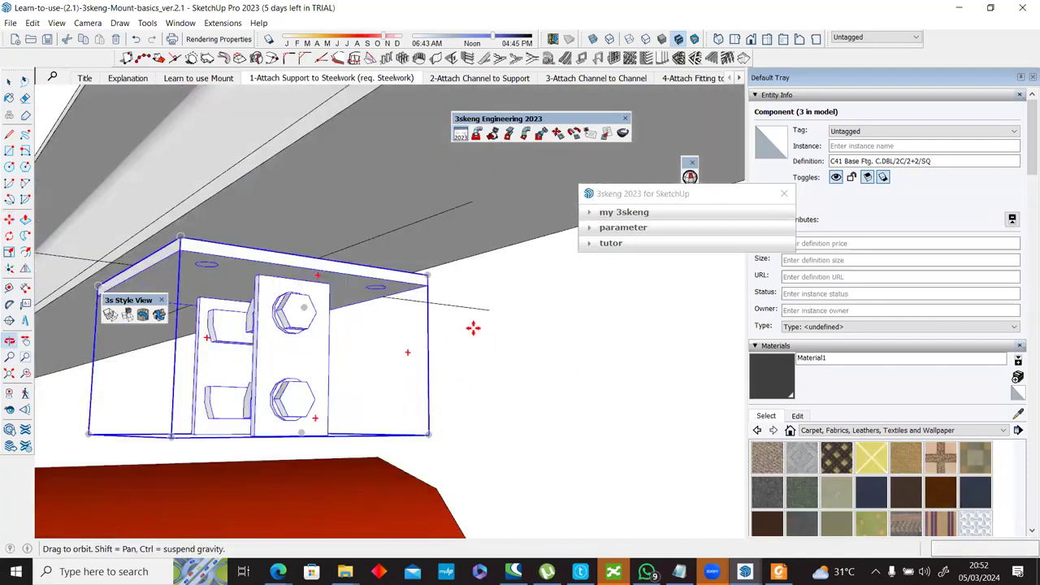
pyautogui.scroll(-5, 471, 309)
pyautogui.press('space')
pyautogui.moveTo(426, 351); pyautogui.dragTo(444, 316, button='middle')
pyautogui.scroll(3, 438, 313)
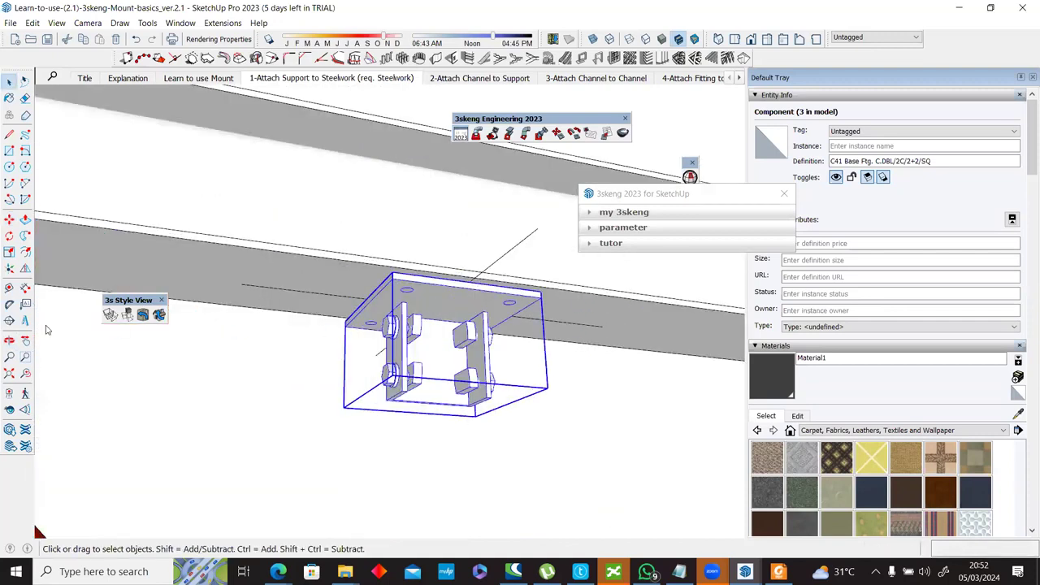
pyautogui.click(10, 222)
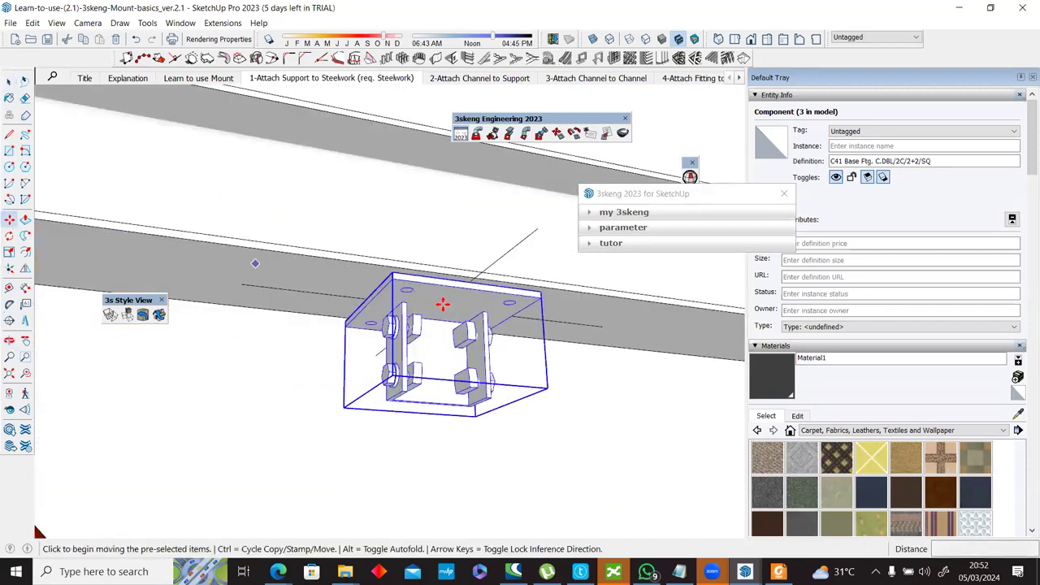
pyautogui.click(436, 307)
pyautogui.moveTo(476, 410); pyautogui.dragTo(475, 383, button='middle')
pyautogui.scroll(3, 469, 379)
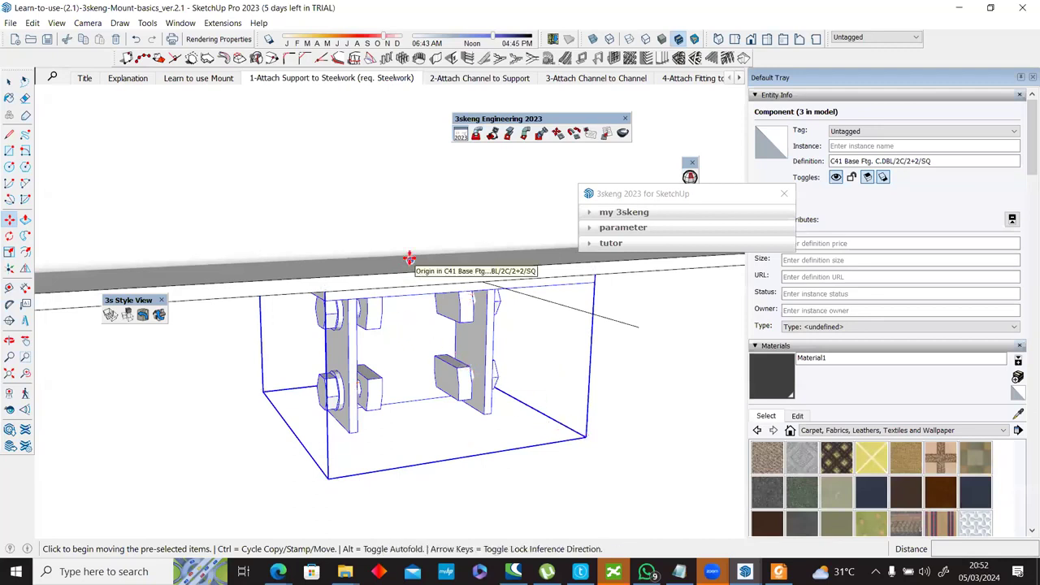
pyautogui.moveTo(407, 271); pyautogui.dragTo(406, 269, button='middle')
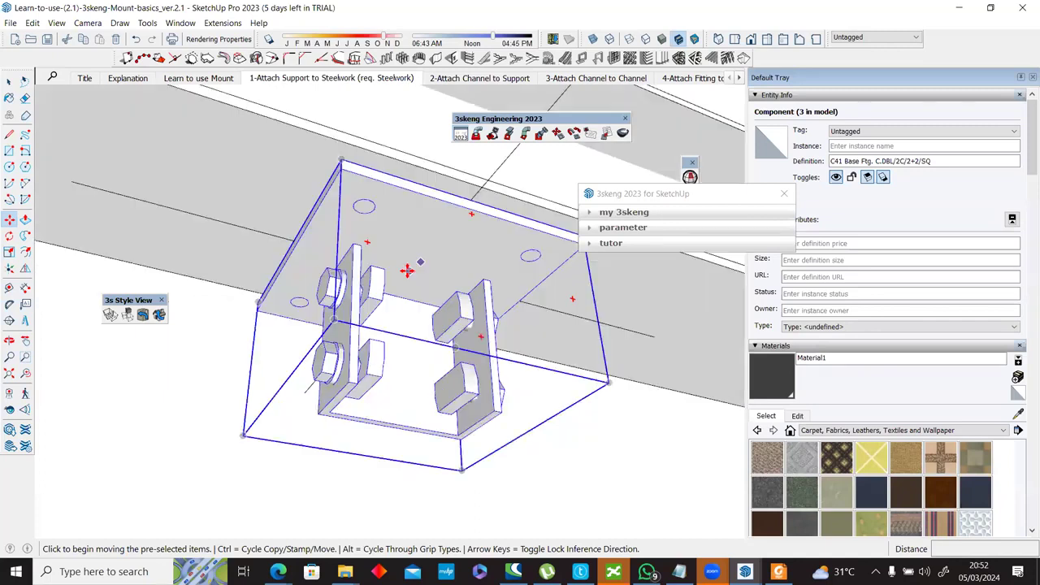
pyautogui.moveTo(411, 346); pyautogui.dragTo(408, 272, button='middle')
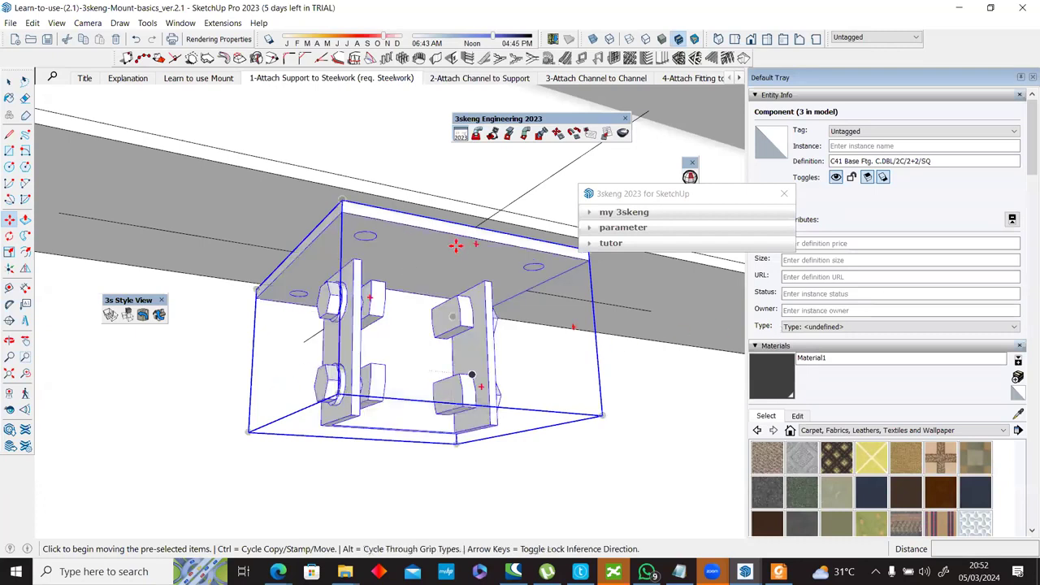
pyautogui.scroll(-5, 456, 245)
pyautogui.moveTo(438, 329); pyautogui.dragTo(439, 329, button='middle')
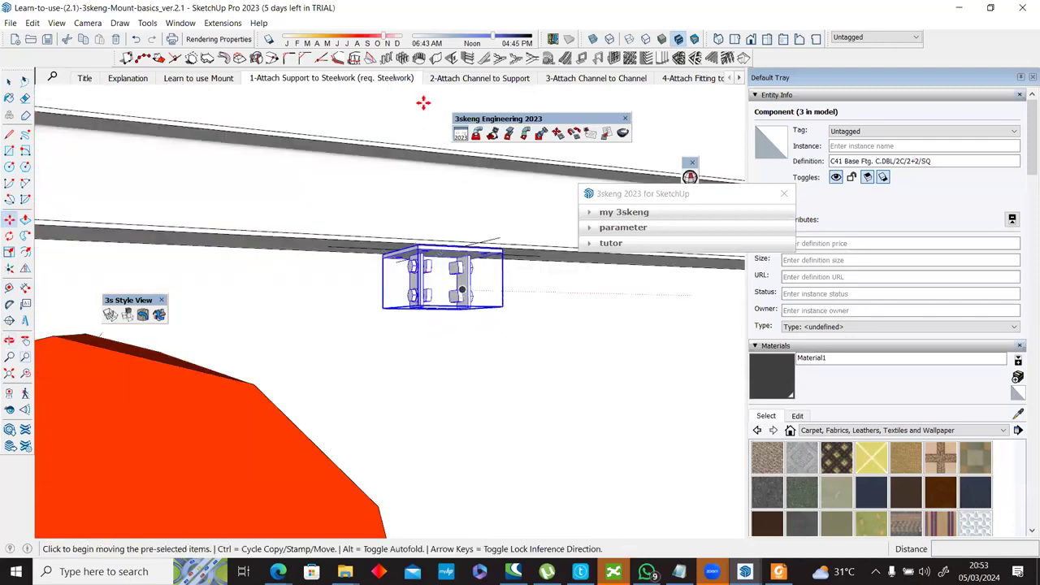
pyautogui.moveTo(425, 277); pyautogui.dragTo(418, 198, button='middle')
pyautogui.moveTo(450, 82); pyautogui.dragTo(449, 81, button='middle')
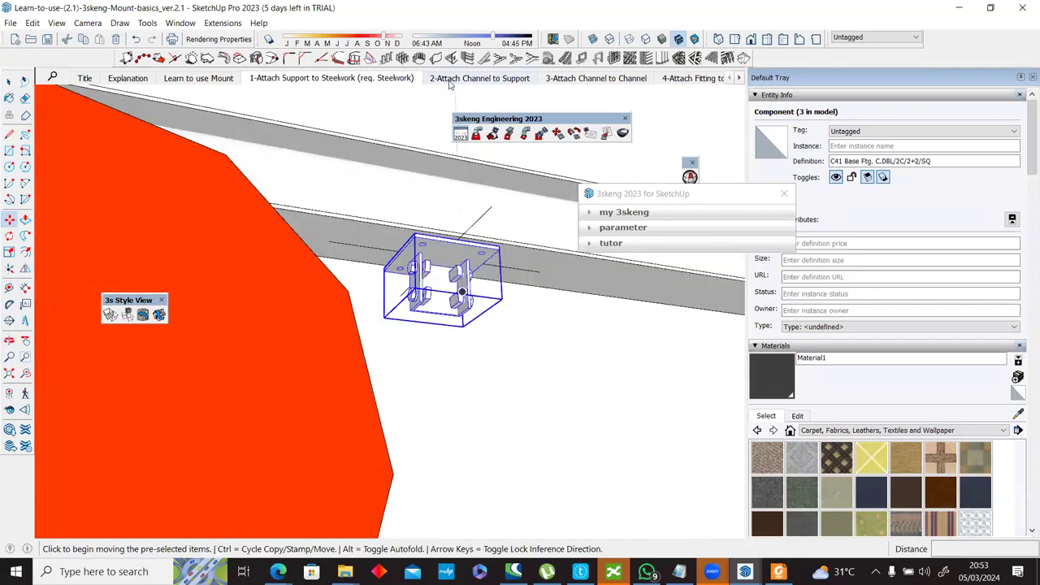
# Step: Open the 2-Attach Channel to Support scene, leave the Move tool and clear the selection
pyautogui.click(449, 79)
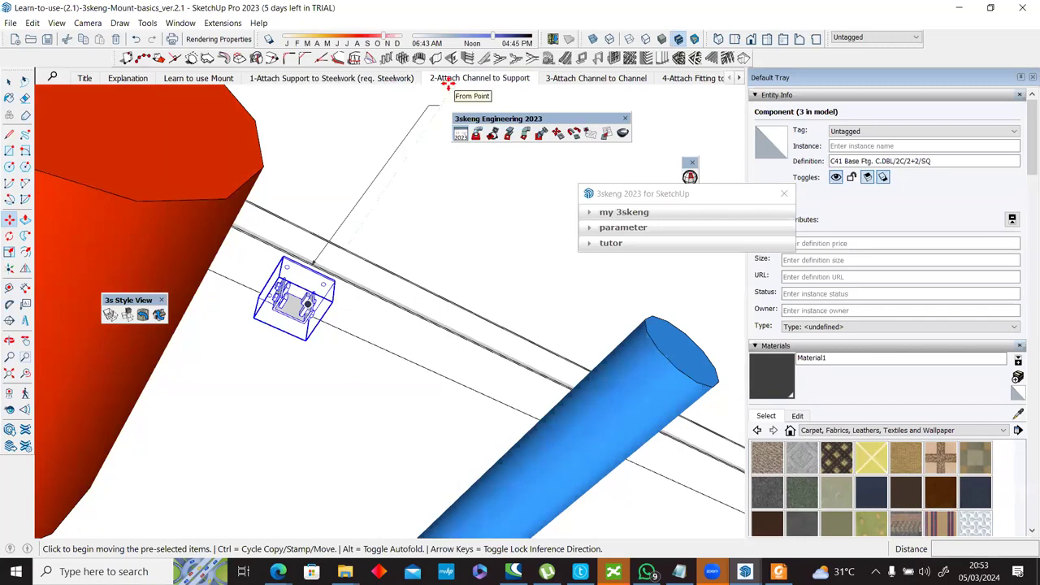
pyautogui.moveTo(436, 200); pyautogui.dragTo(458, 195, button='middle')
pyautogui.press('space')
pyautogui.click(468, 190)
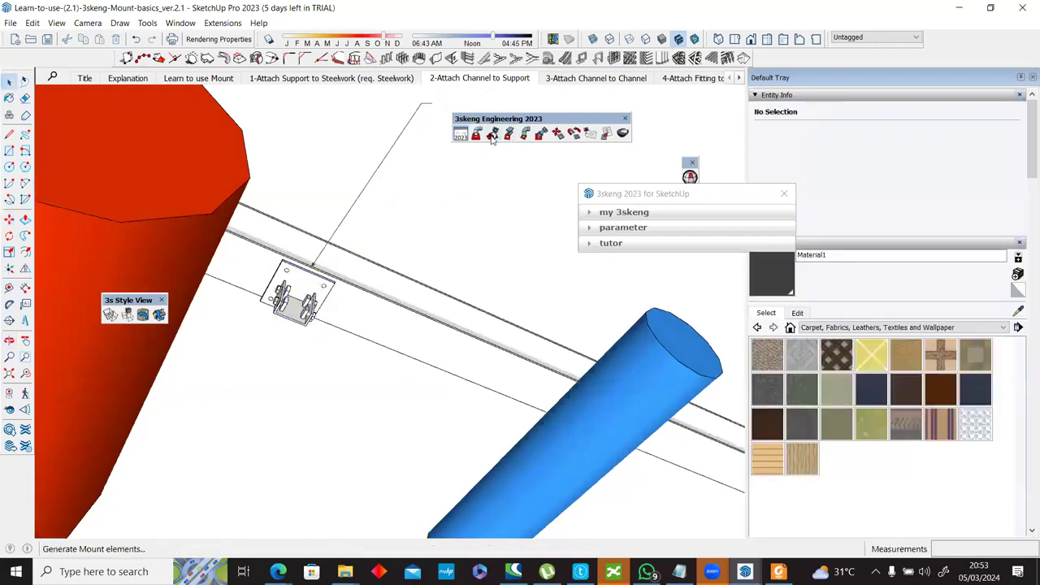
# Step: Start generating a straight Mount profile from the two-channel base support's connection and preview its downward length
pyautogui.click(492, 135)
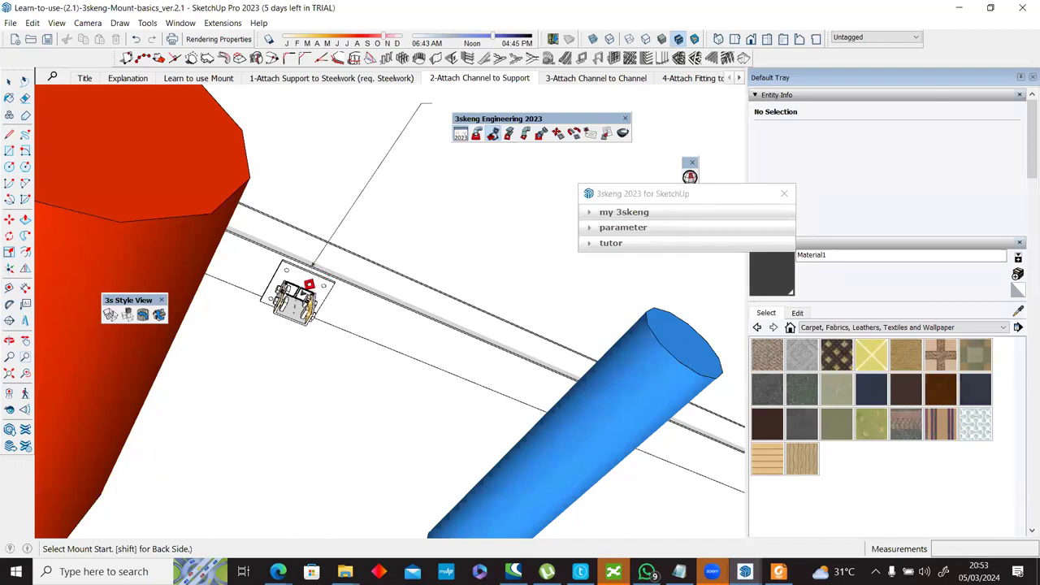
pyautogui.scroll(3, 310, 284)
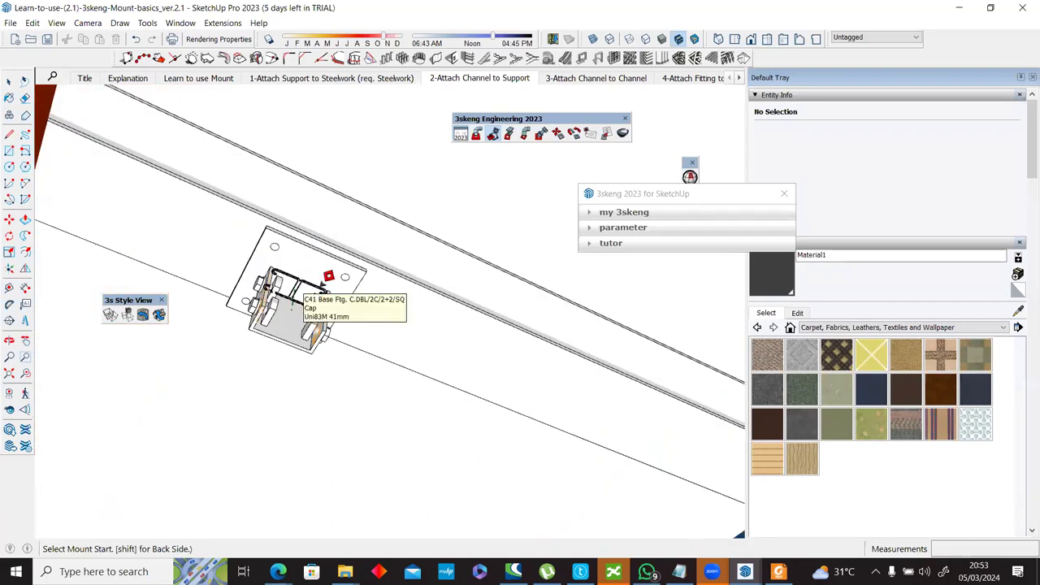
pyautogui.scroll(-2, 310, 301)
pyautogui.scroll(-2, 303, 299)
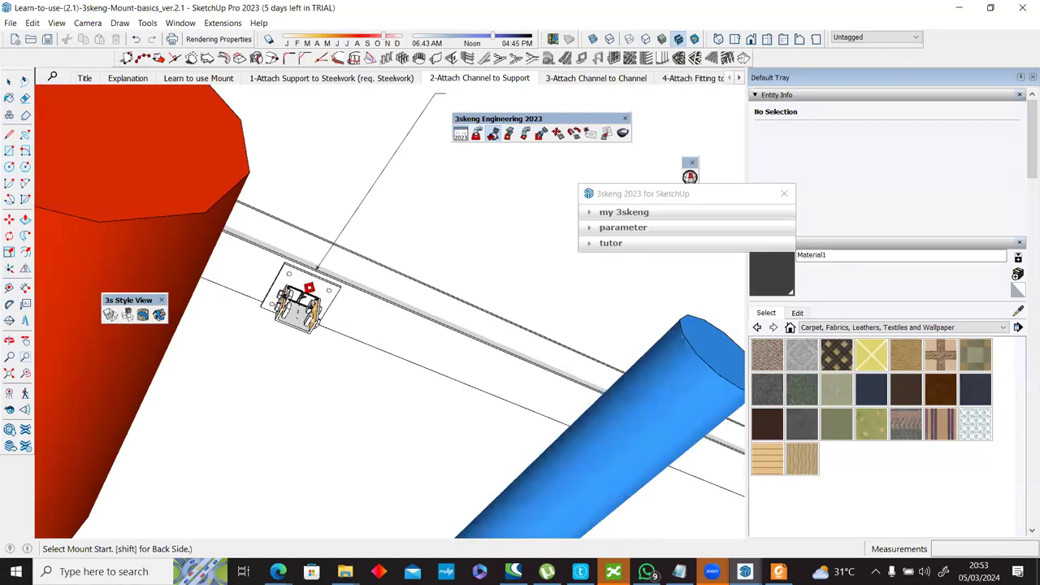
pyautogui.moveTo(316, 433); pyautogui.dragTo(311, 257, button='middle')
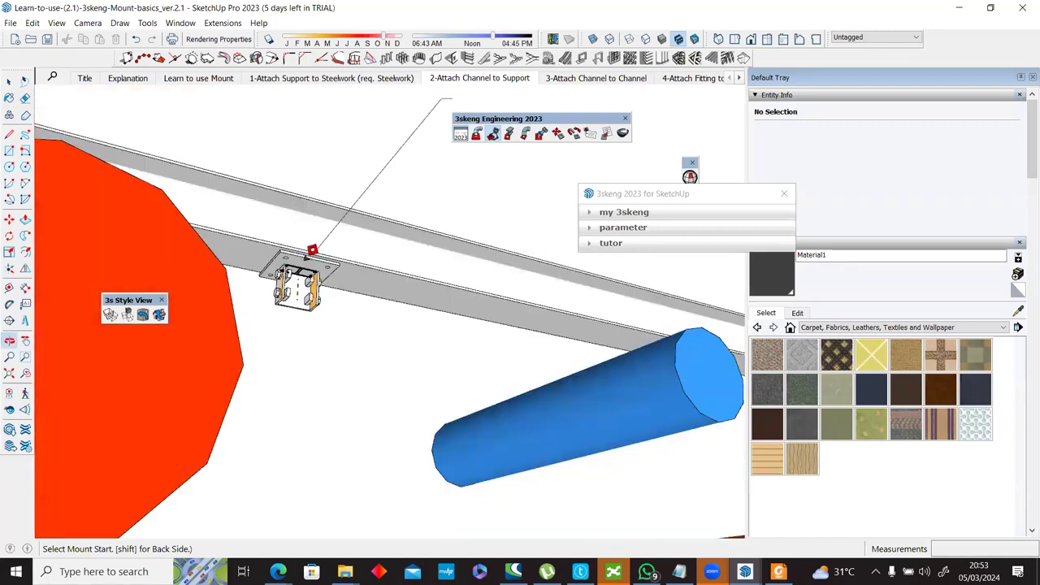
pyautogui.click(321, 295)
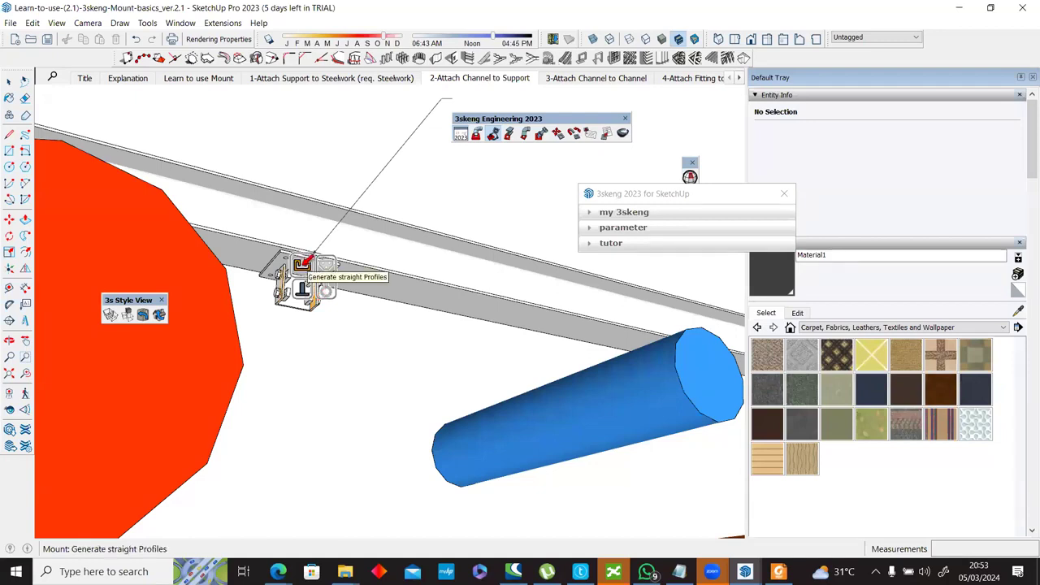
pyautogui.click(302, 264)
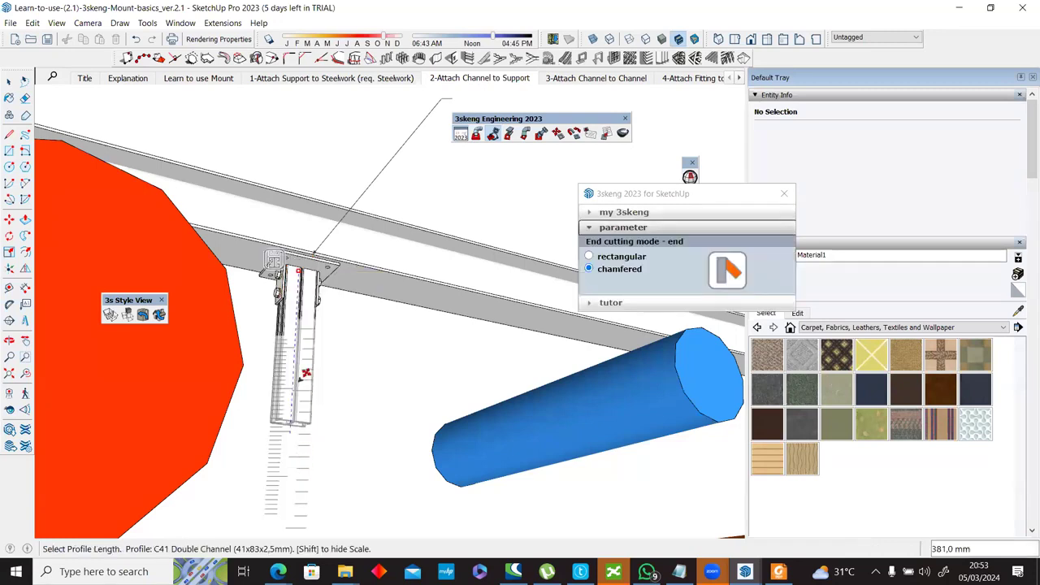
pyautogui.scroll(-2, 306, 378)
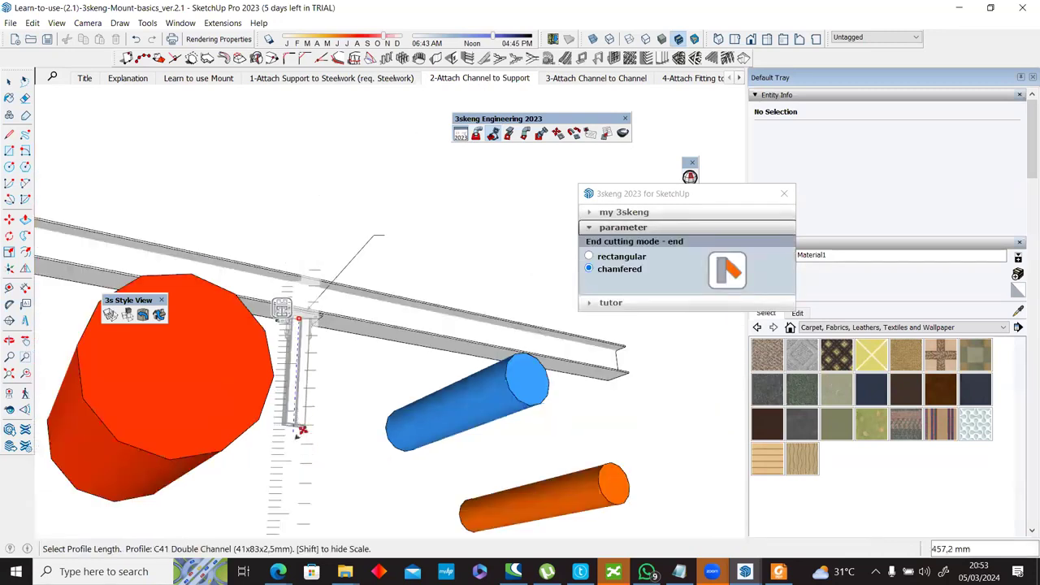
pyautogui.scroll(-1, 301, 452)
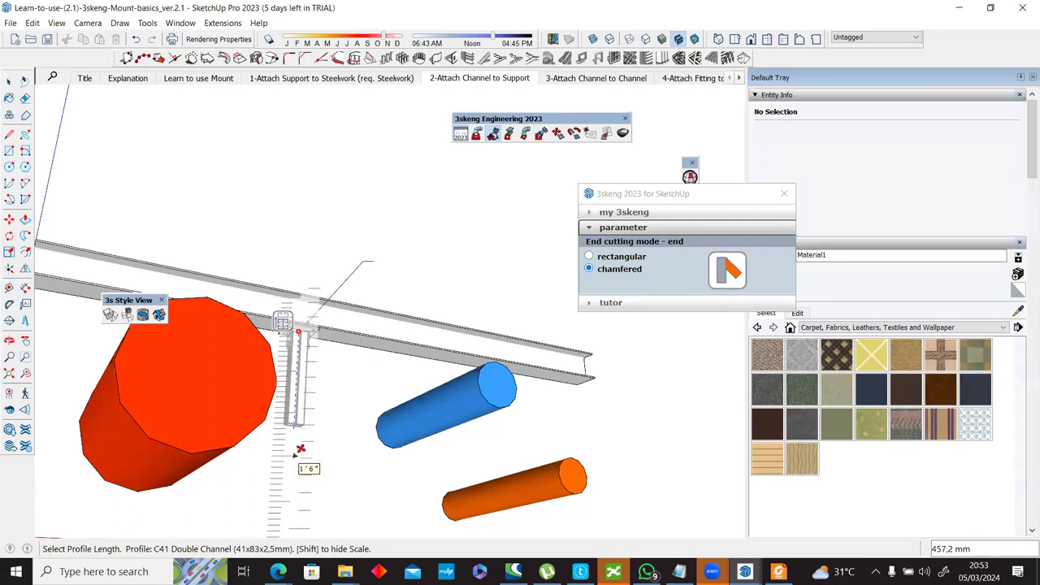
pyautogui.scroll(1, 297, 435)
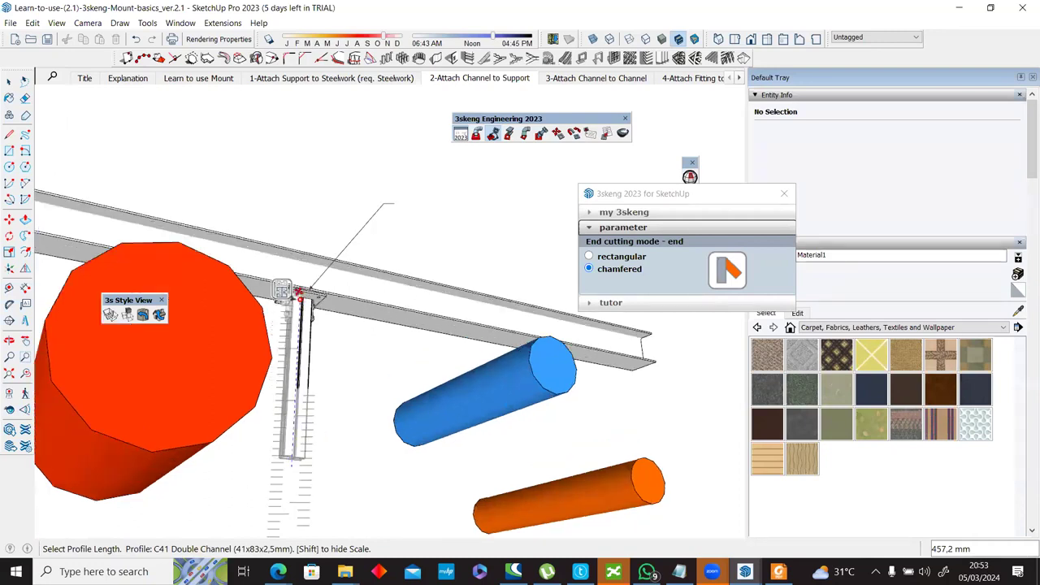
# Step: Go back to the profile choice, try the C41 Single Channel, and return to the C41 Double Channel (41x83x2,5mm)
pyautogui.click(286, 286)
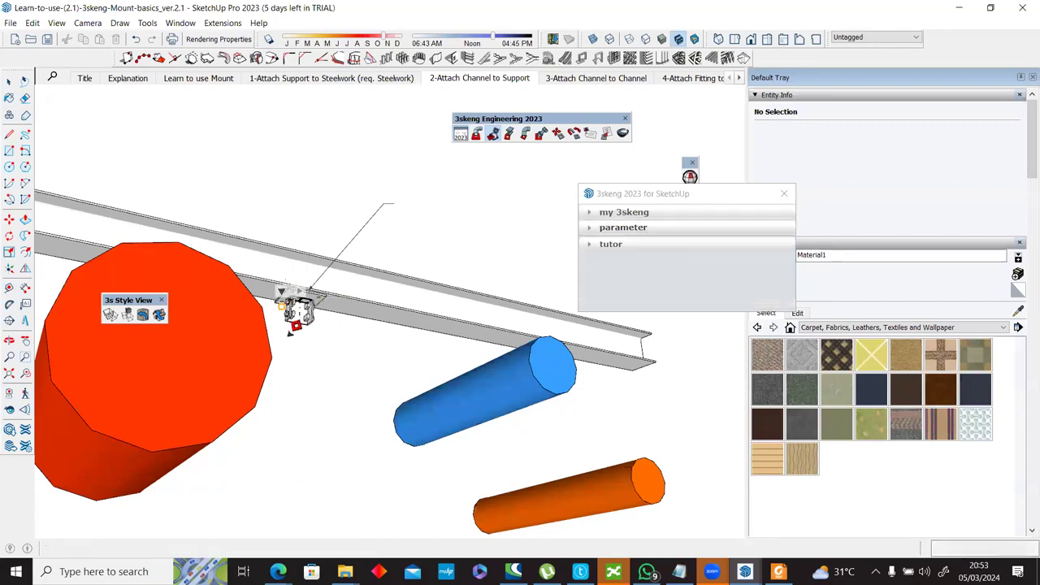
pyautogui.scroll(3, 304, 299)
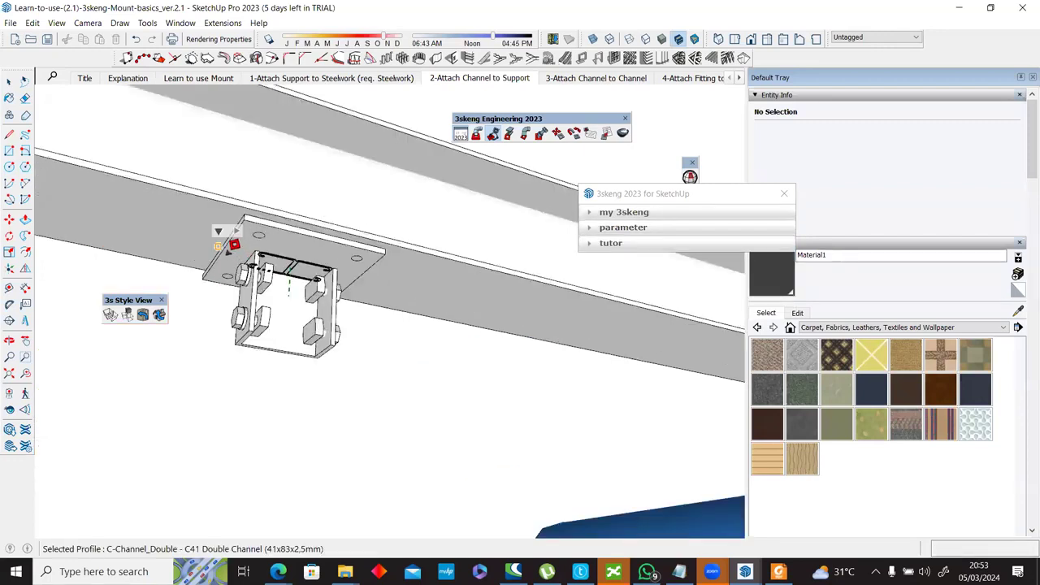
pyautogui.click(230, 226)
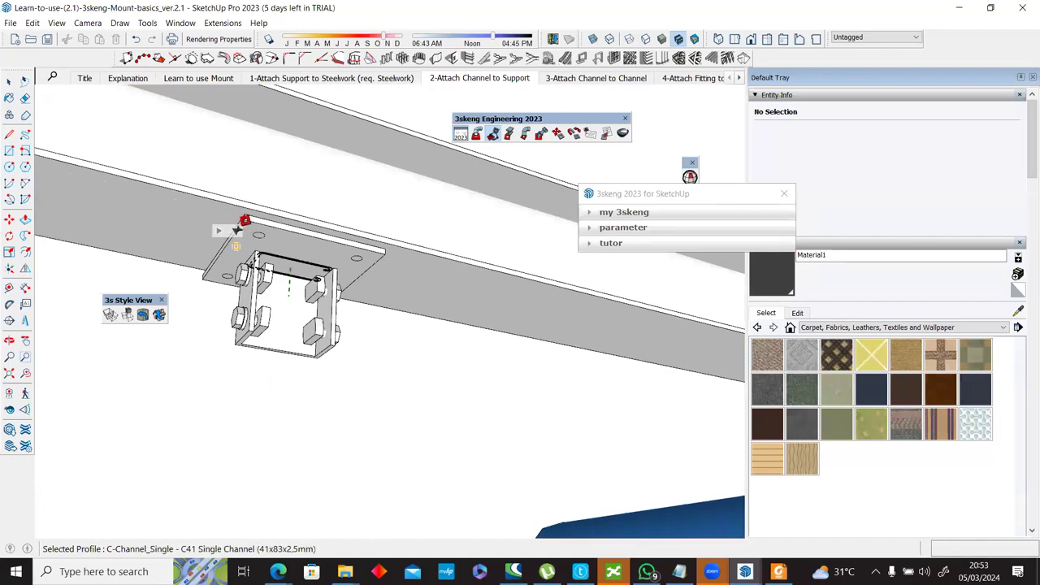
pyautogui.moveTo(162, 232); pyautogui.dragTo(205, 238, button='middle')
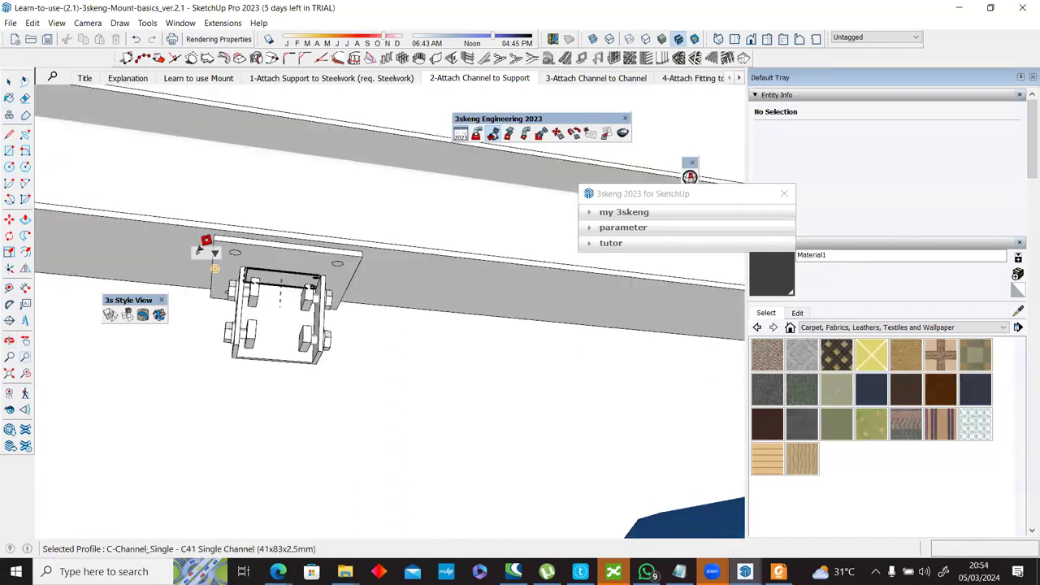
pyautogui.click(207, 240)
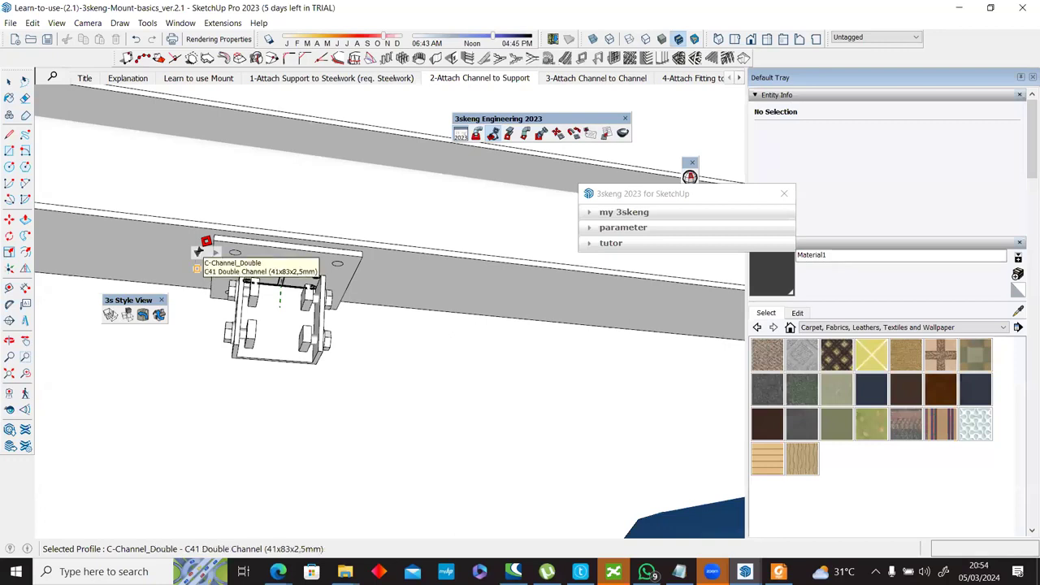
pyautogui.click(200, 250)
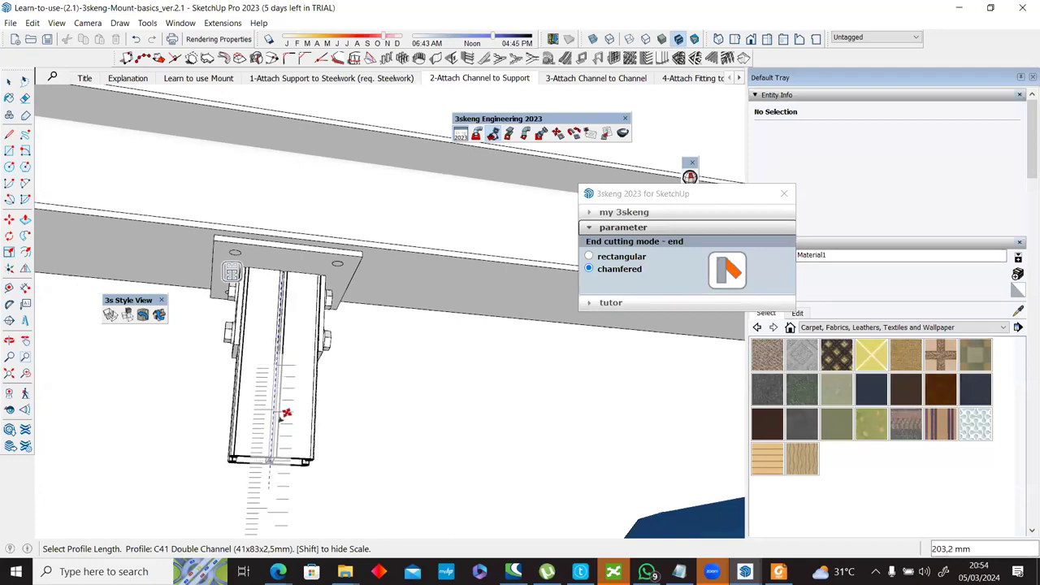
# Step: Finish the straight C41 Double Channel hanging below the base support with a length of 400 mm
pyautogui.scroll(-3, 286, 412)
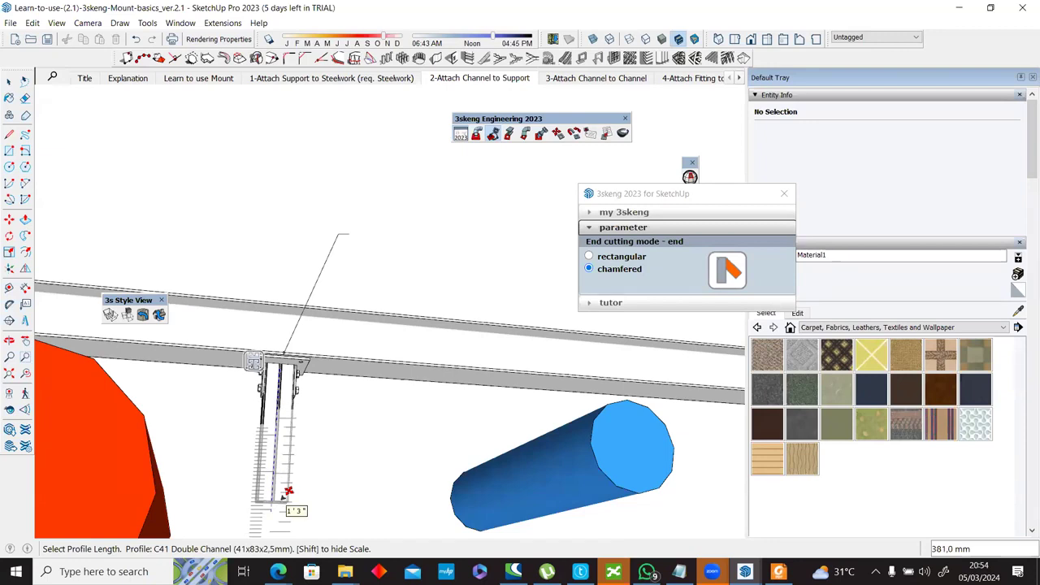
pyautogui.click(285, 491)
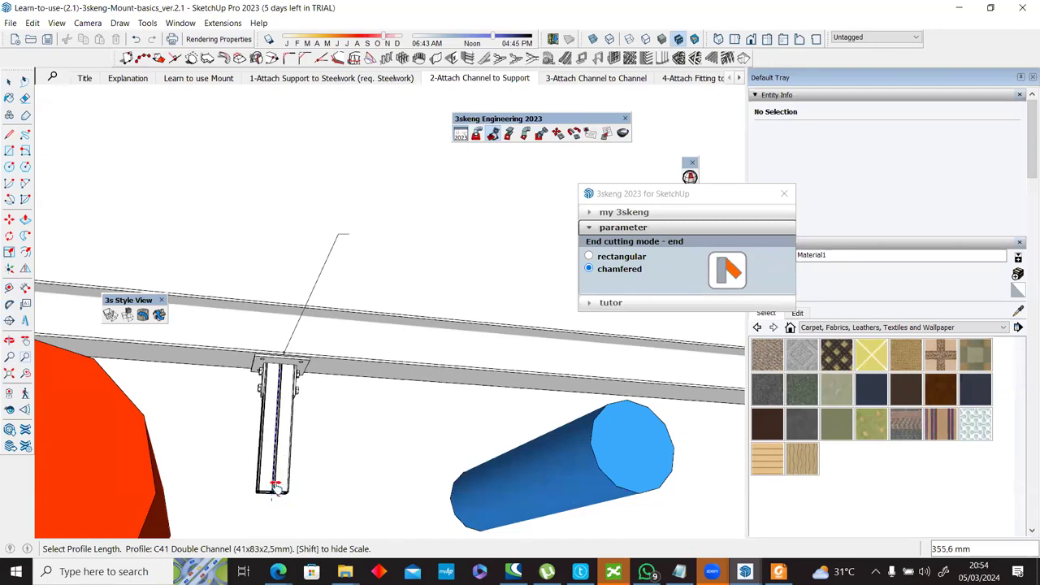
pyautogui.keyDown('shift'); pyautogui.moveTo(594, 518); pyautogui.dragTo(598, 507, button='middle'); pyautogui.keyUp('shift')
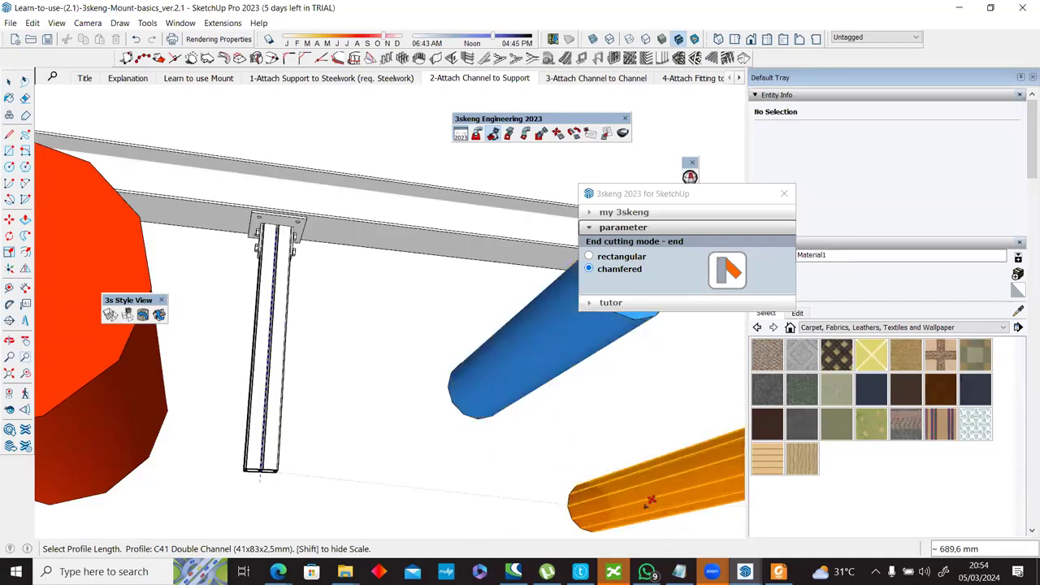
pyautogui.moveTo(535, 403); pyautogui.dragTo(571, 427, button='middle')
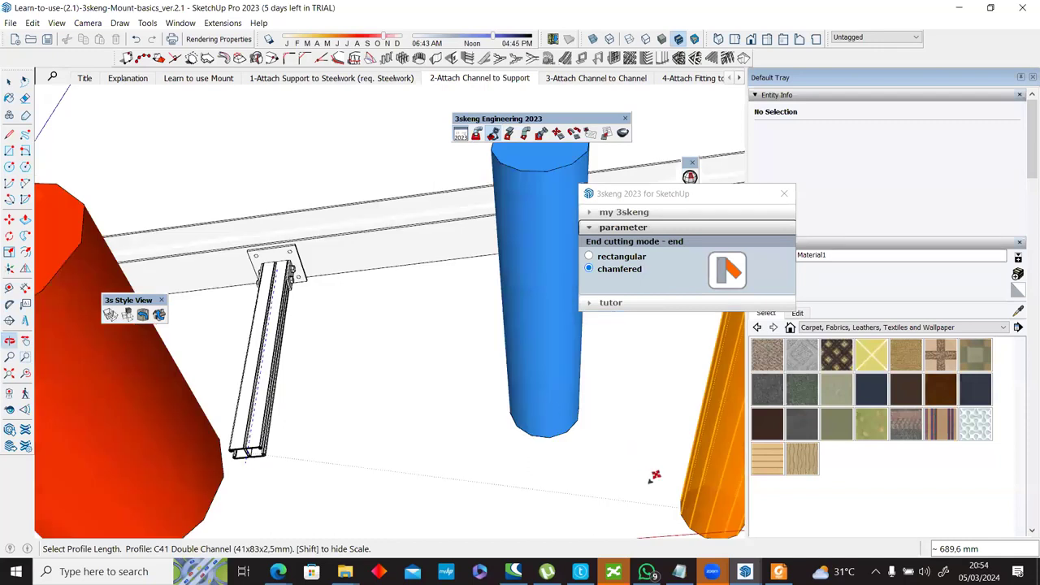
pyautogui.scroll(-4, 655, 476)
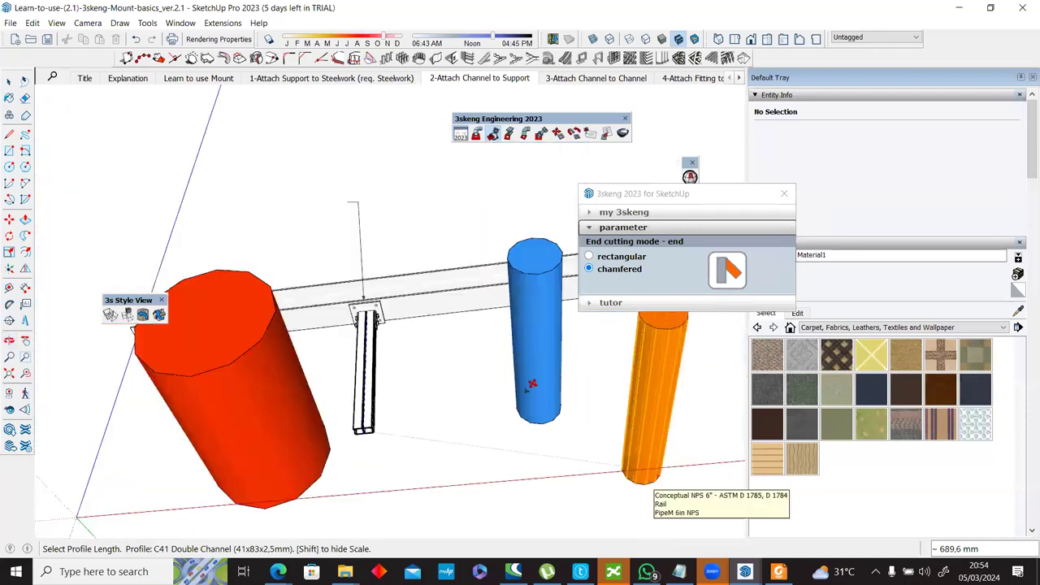
pyautogui.moveTo(528, 434); pyautogui.dragTo(518, 452, button='middle')
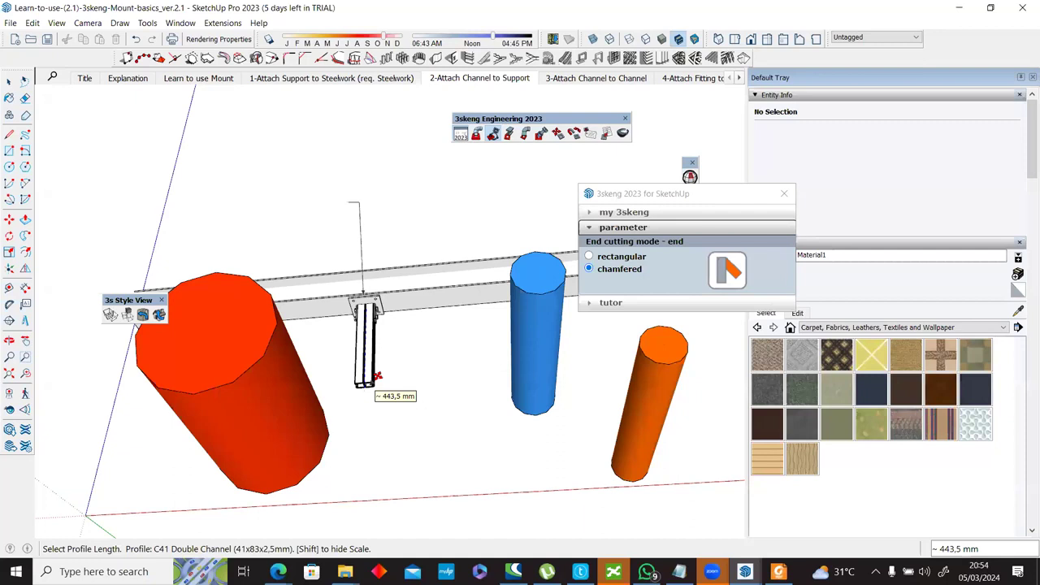
pyautogui.write('400mm')
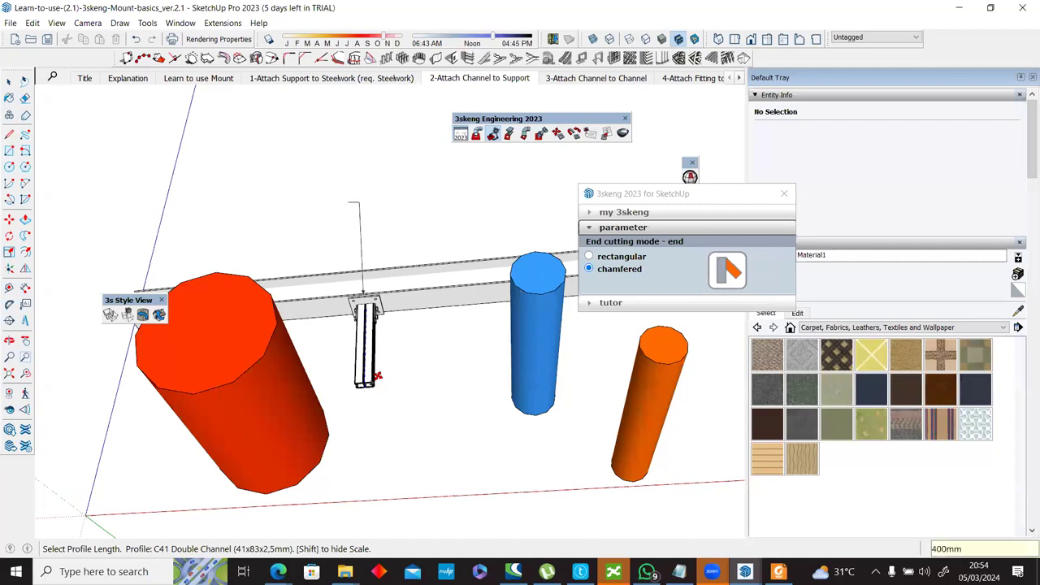
pyautogui.press('Return')
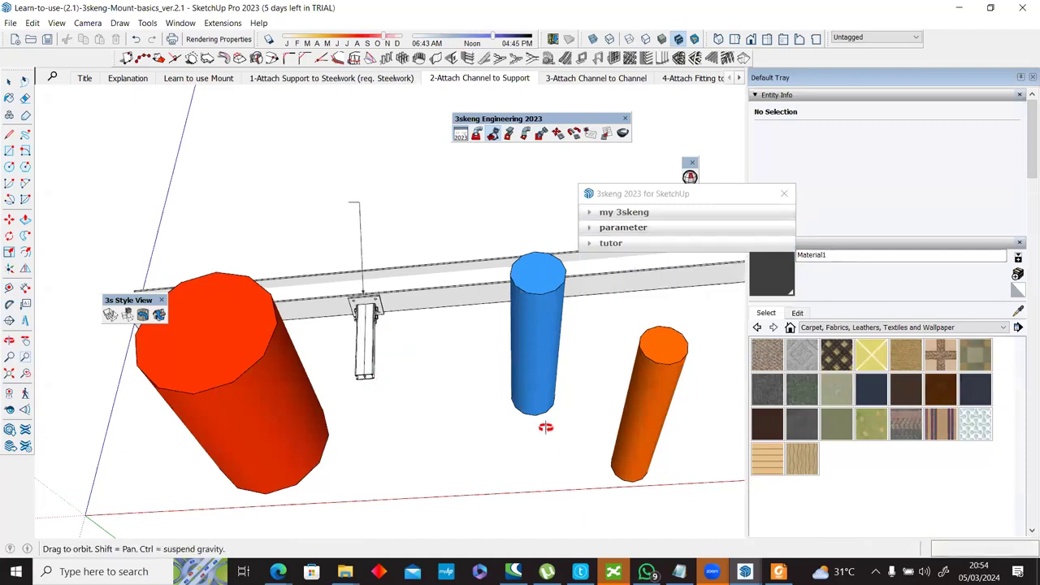
pyautogui.moveTo(550, 421); pyautogui.dragTo(689, 383, button='middle')
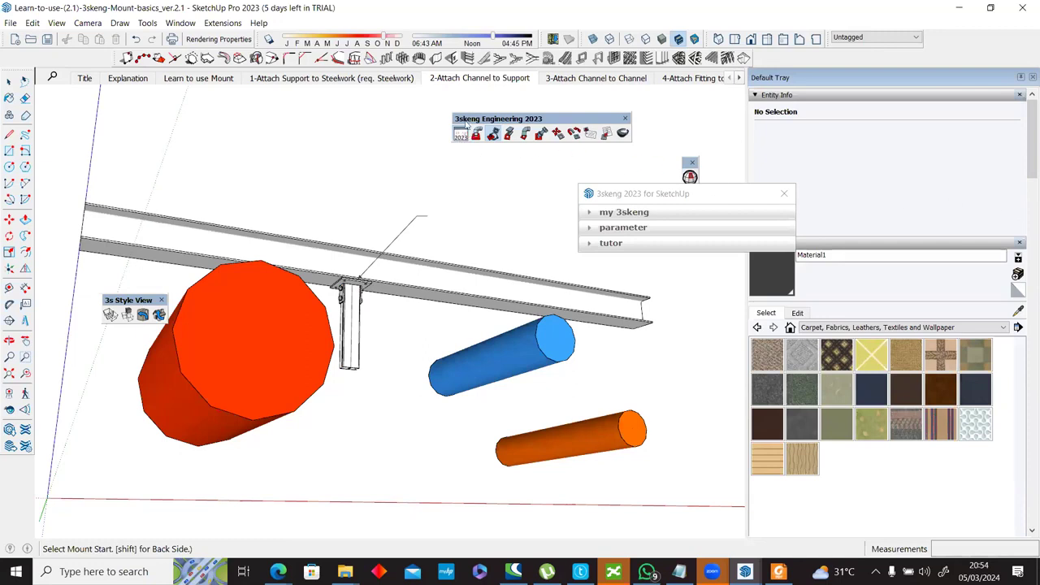
# Step: Open the 3-Attach Channel to Channel scene and start a straight C41 Double Channel at the hanging channel's lower end, position 0,0 mm
pyautogui.click(594, 78)
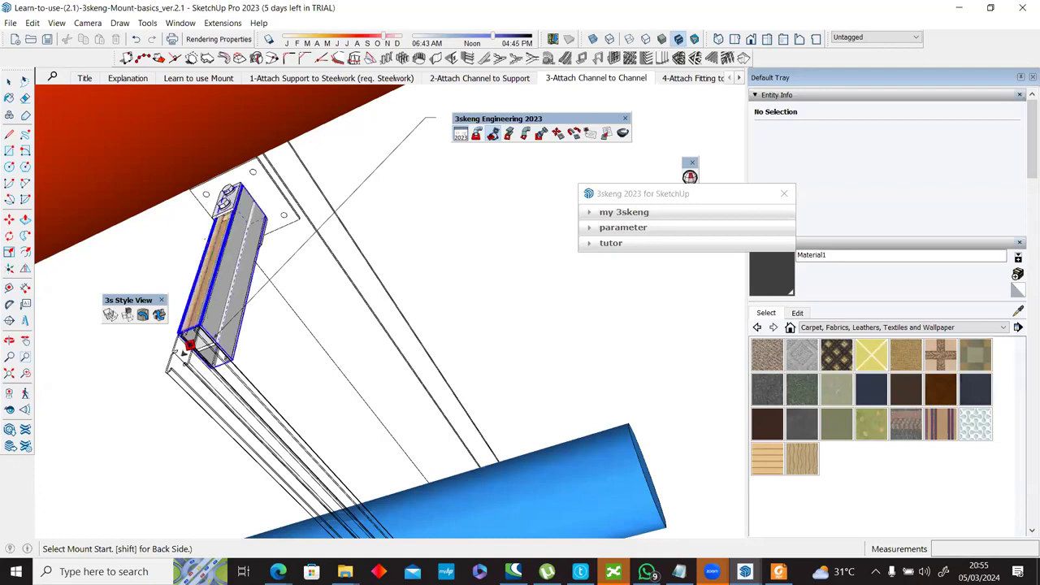
pyautogui.scroll(3, 195, 340)
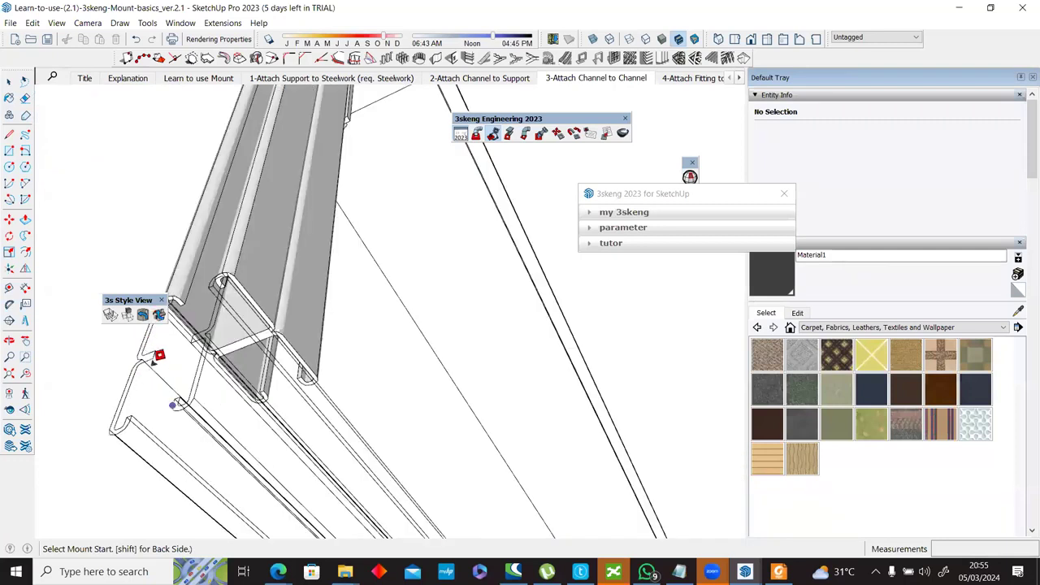
pyautogui.scroll(-3, 204, 243)
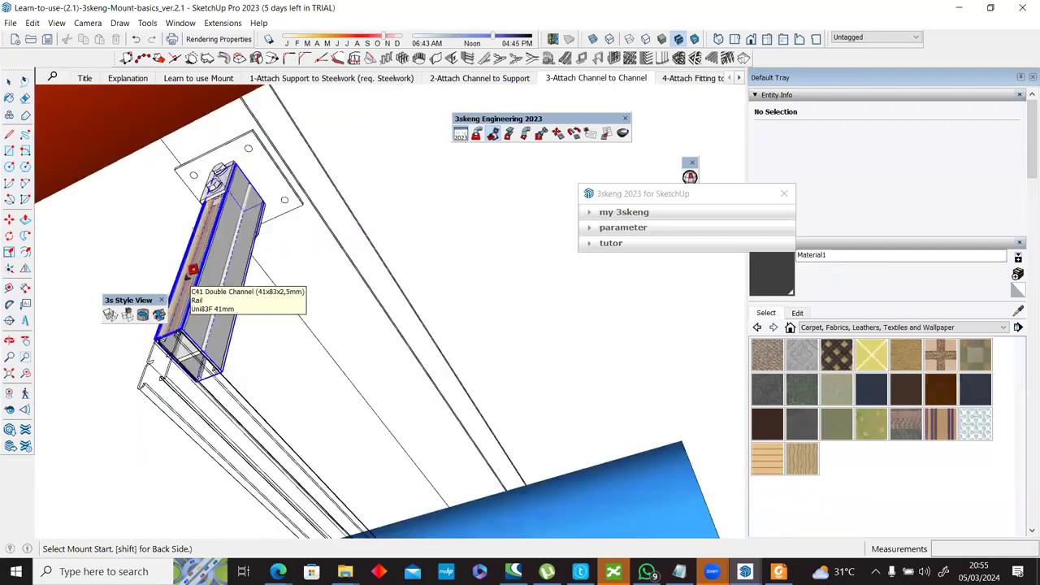
pyautogui.click(176, 372)
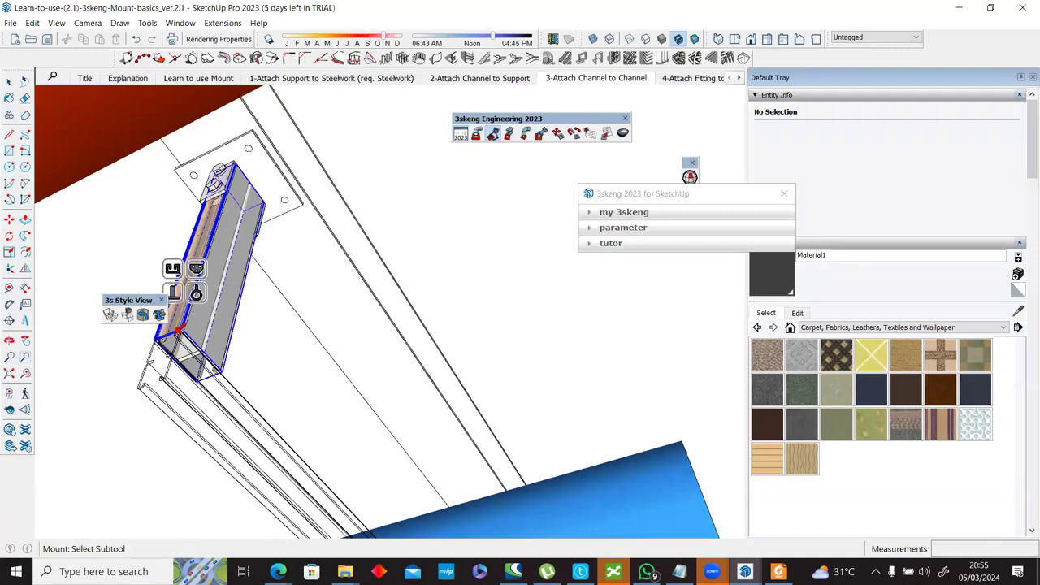
pyautogui.click(182, 268)
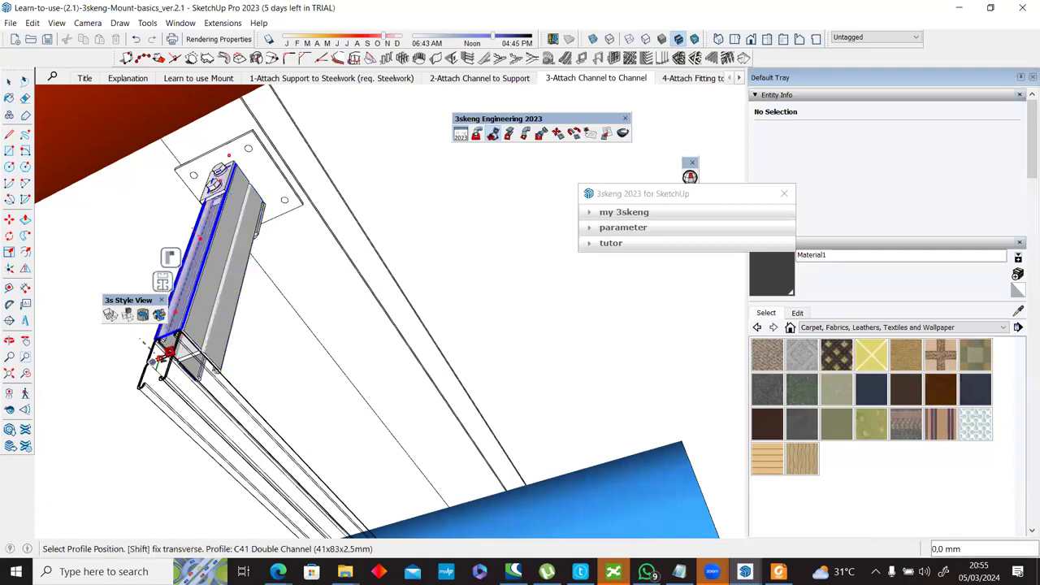
pyautogui.click(168, 355)
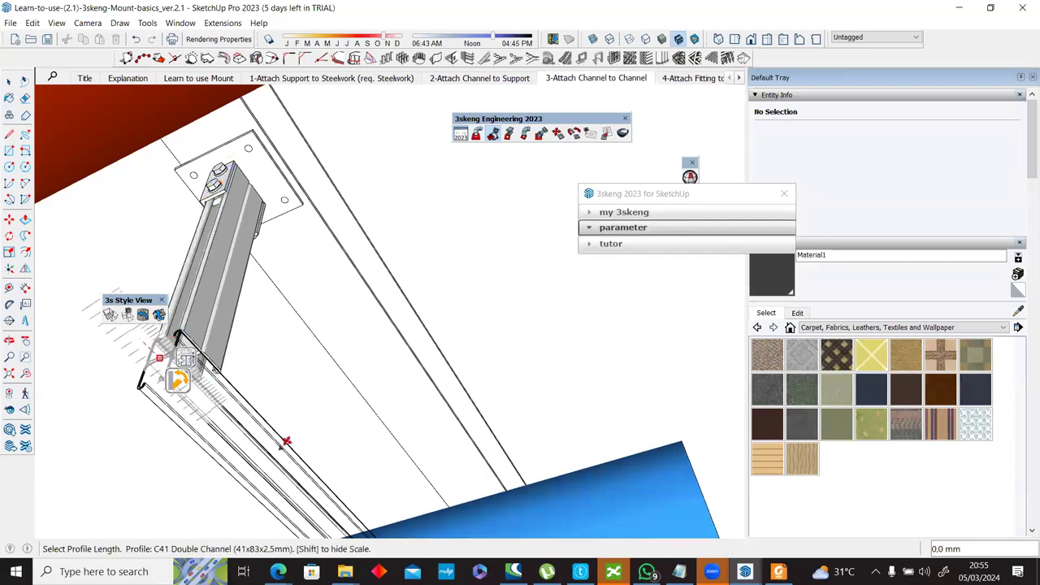
# Step: Extend the horizontal C41 Double Channel beneath the blue pipe to the outlined end, about 1350 mm long
pyautogui.scroll(-2, 301, 439)
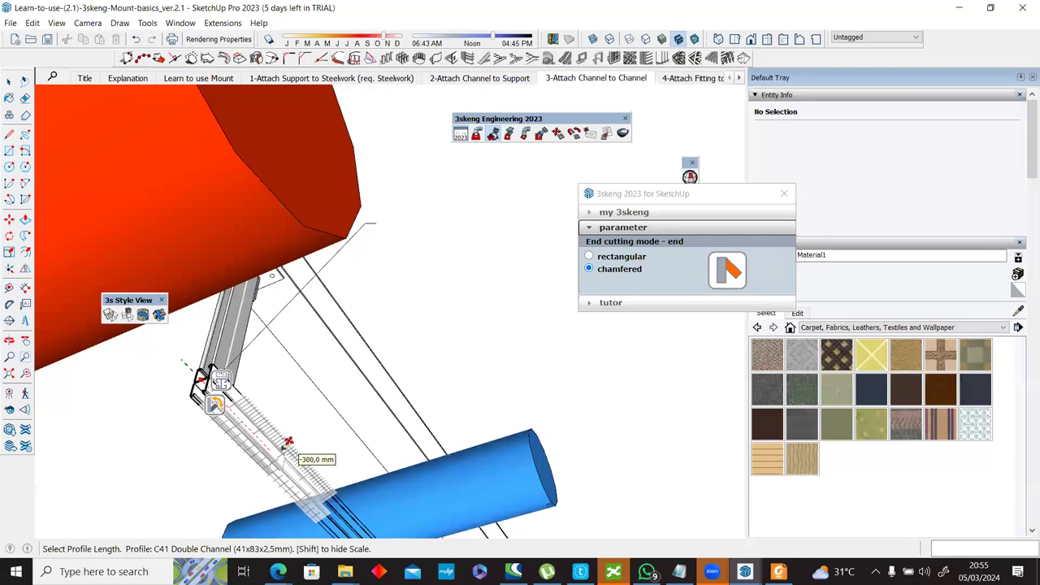
pyautogui.scroll(2, 285, 443)
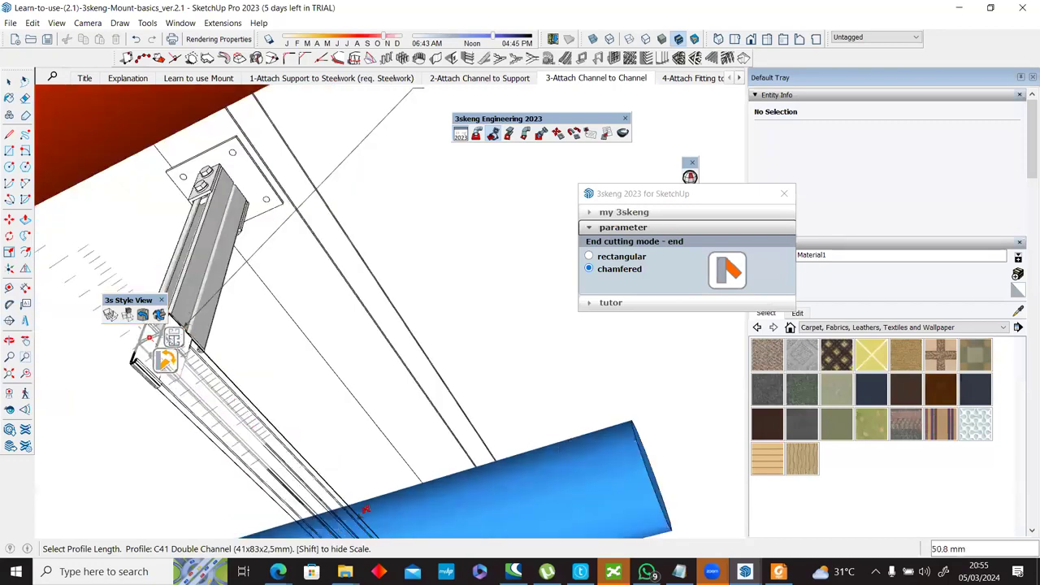
pyautogui.moveTo(195, 345); pyautogui.dragTo(345, 432, button='middle')
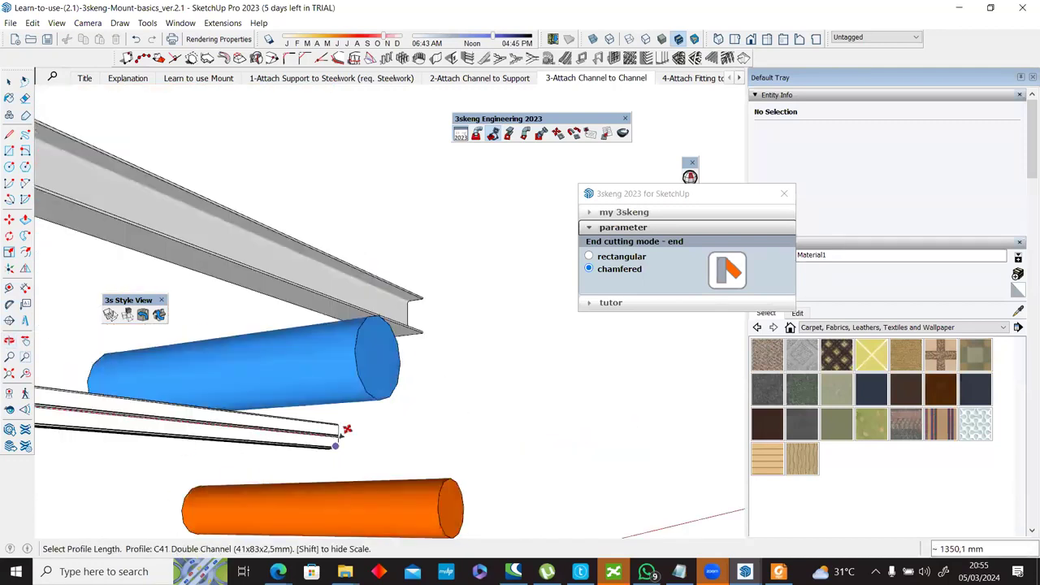
pyautogui.click(336, 393)
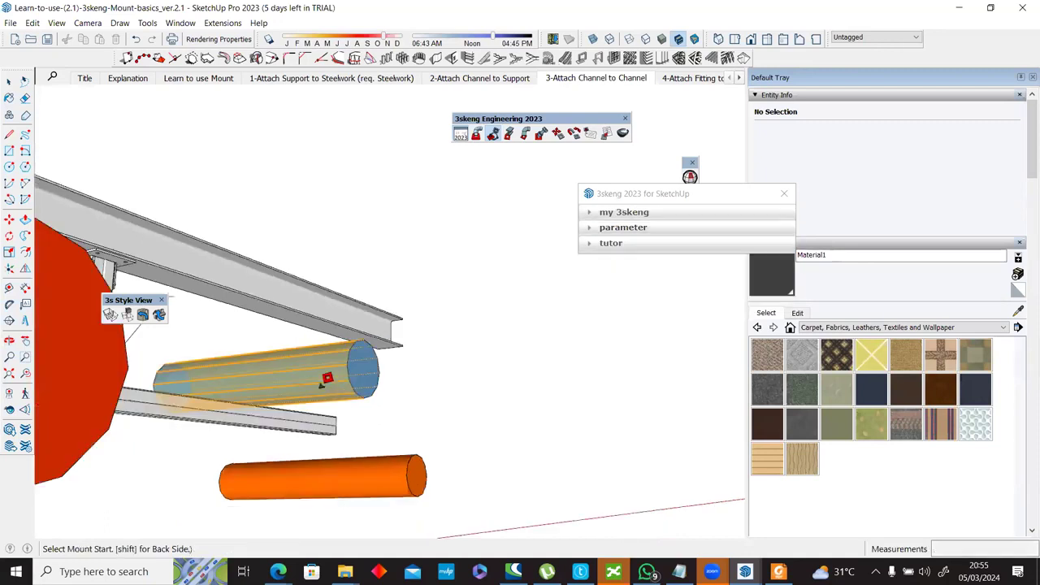
# Step: Open the 4-Attach Fitting to Channels scene and start inserting a fitting on the vertical C41 Double Channel
pyautogui.click(688, 81)
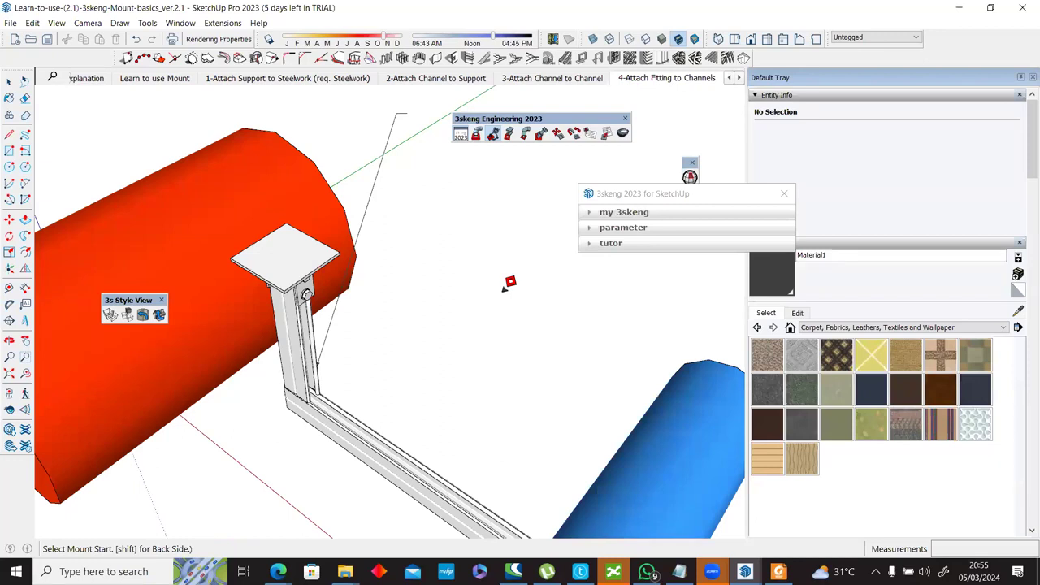
pyautogui.scroll(-3, 694, 82)
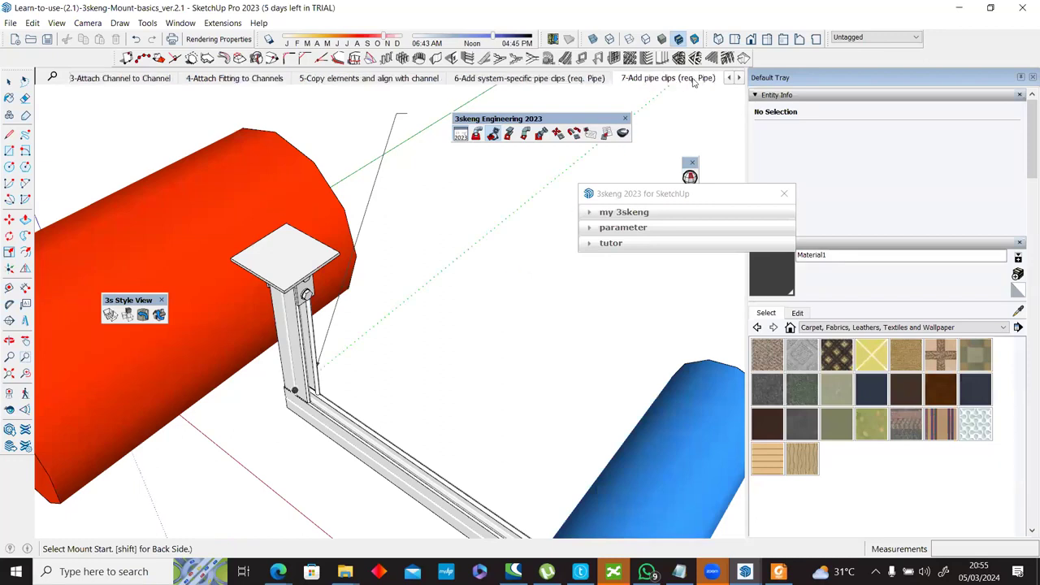
pyautogui.scroll(-2, 345, 83)
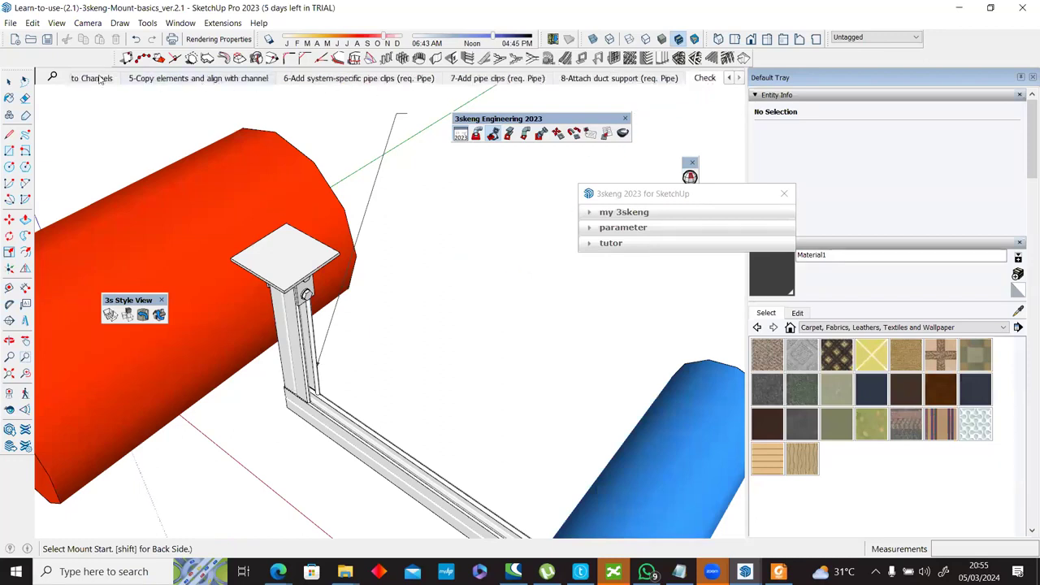
pyautogui.scroll(1, 120, 86)
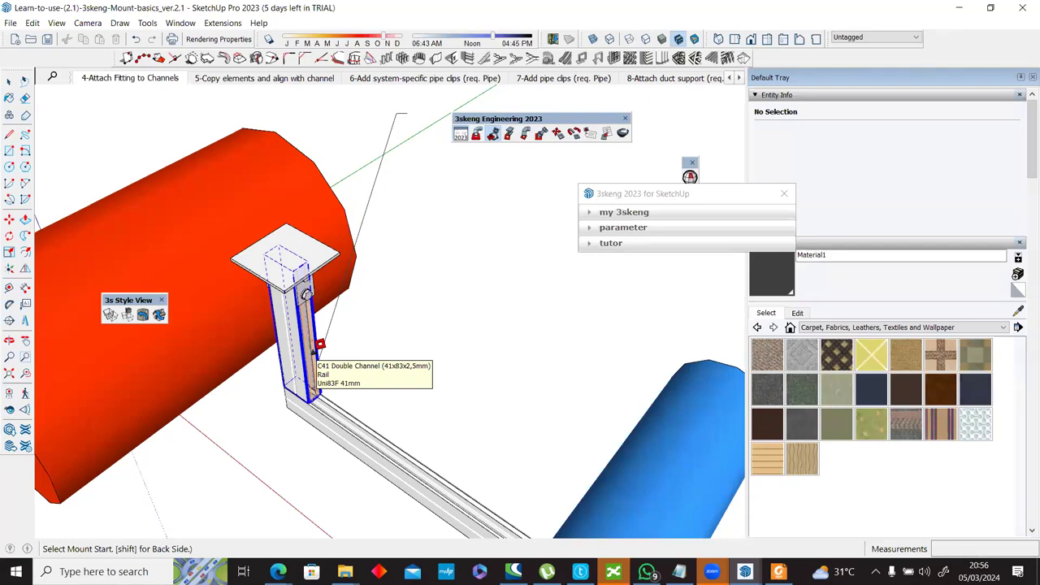
pyautogui.click(318, 347)
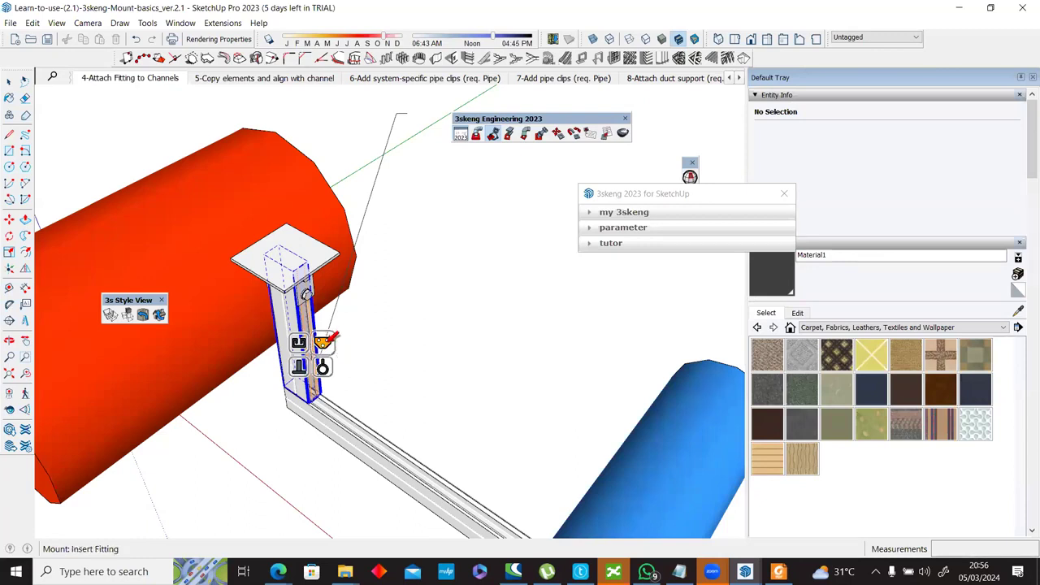
pyautogui.click(325, 342)
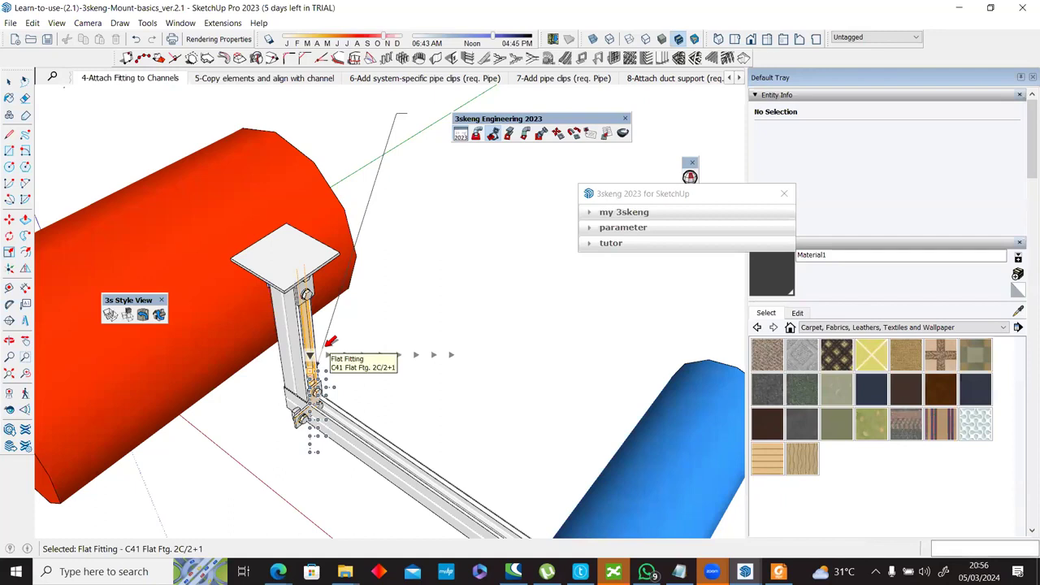
# Step: Try the C41 90°Angle Ftg. variants 2C/2+1/straight, 2C/1+1 and 2C/1+1/left at the corner between the two channels
pyautogui.click(328, 354)
pyautogui.click(396, 455)
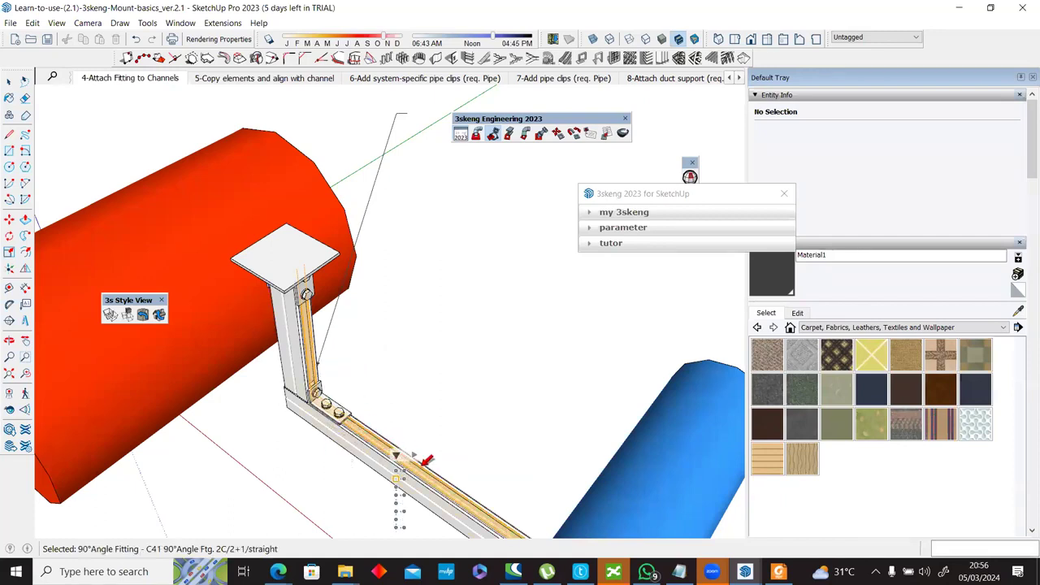
pyautogui.scroll(3, 437, 466)
pyautogui.moveTo(410, 458)
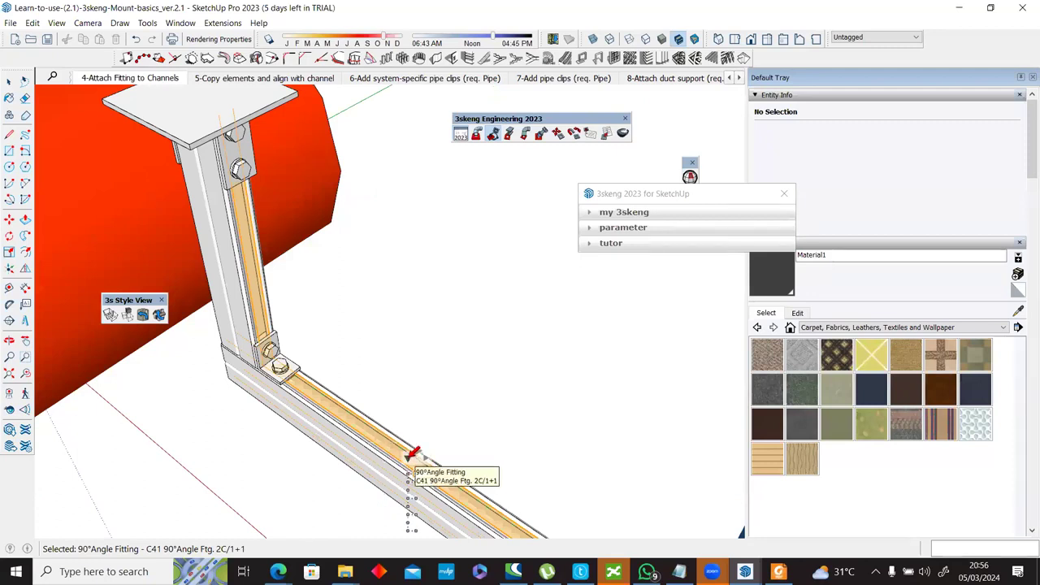
pyautogui.scroll(-2, 402, 445)
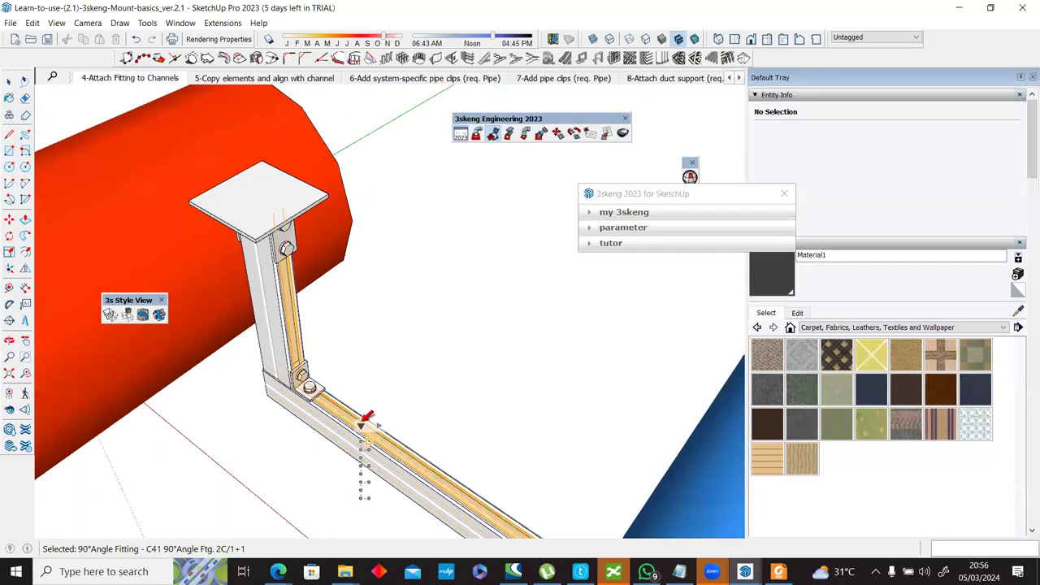
pyautogui.click(362, 477)
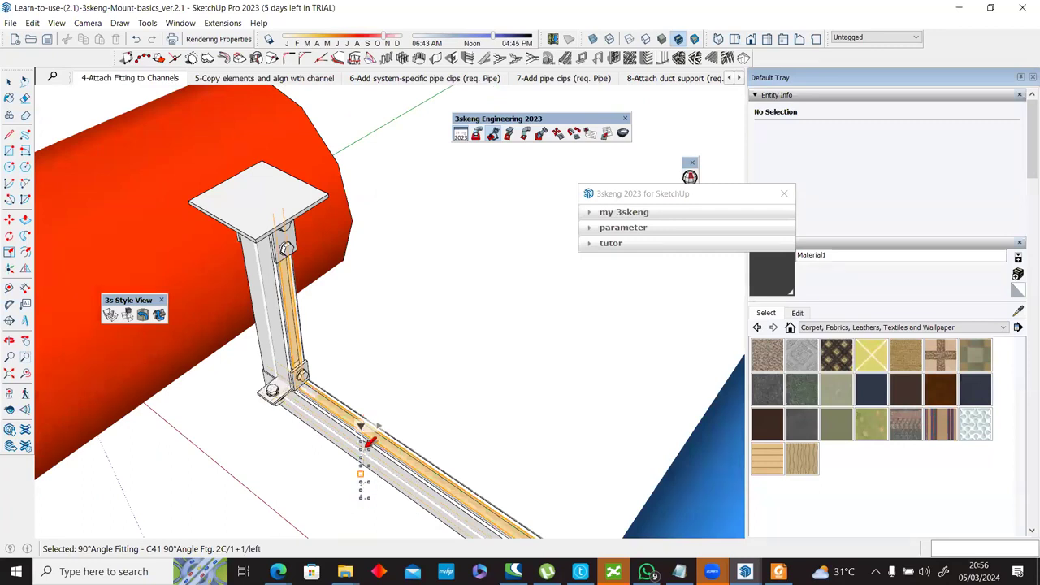
# Step: Try other fitting types on the vertical channel, including Wing Ftg. 3C/1+1+1, Flat Ftg. 2C/2+1 and the threaded rod fitting C41 Nut M6
pyautogui.click(378, 425)
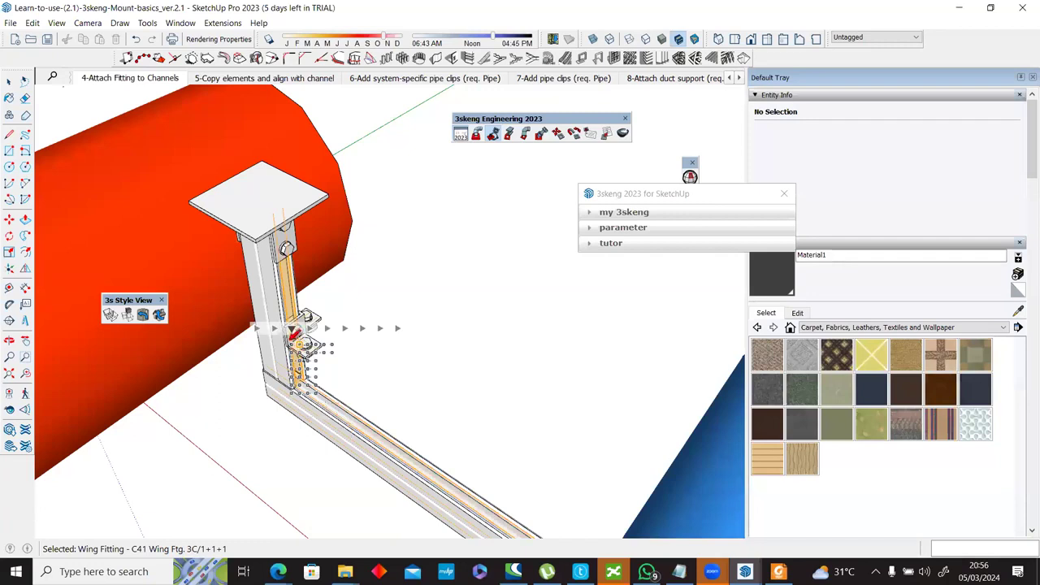
pyautogui.click(256, 328)
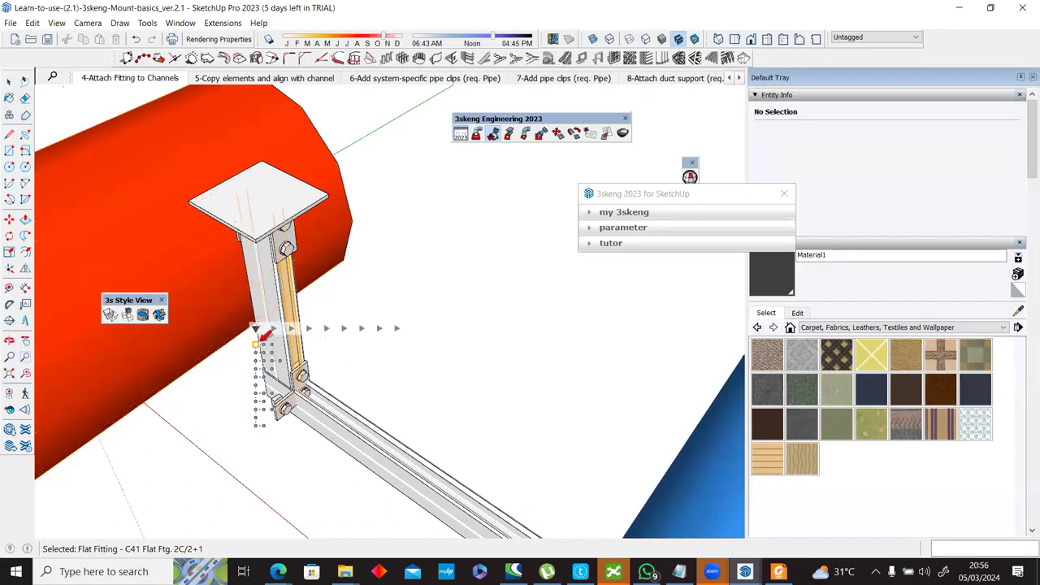
pyautogui.click(264, 378)
pyautogui.click(264, 346)
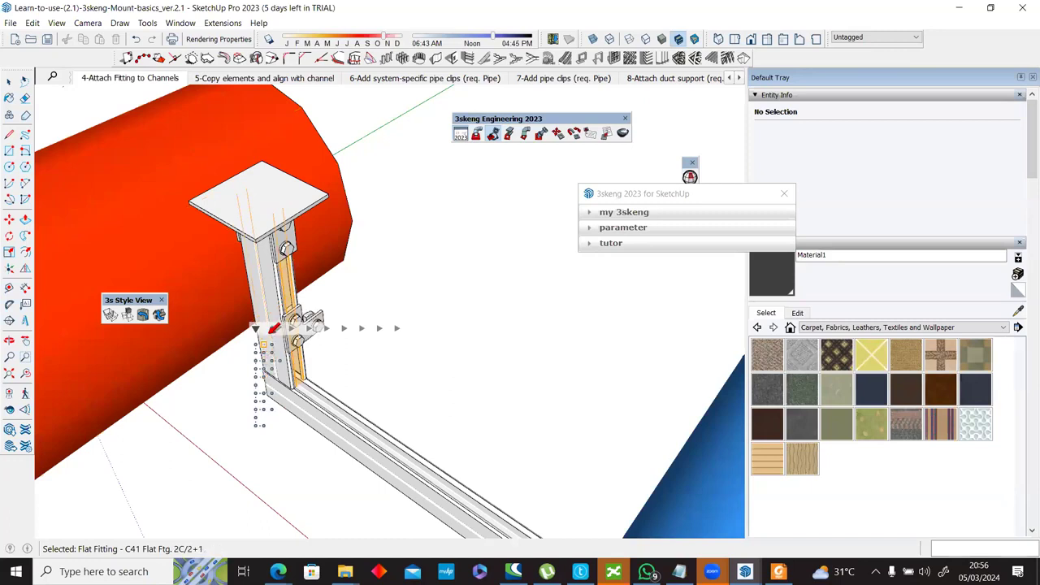
pyautogui.click(279, 326)
pyautogui.click(273, 353)
pyautogui.click(310, 329)
pyautogui.click(378, 328)
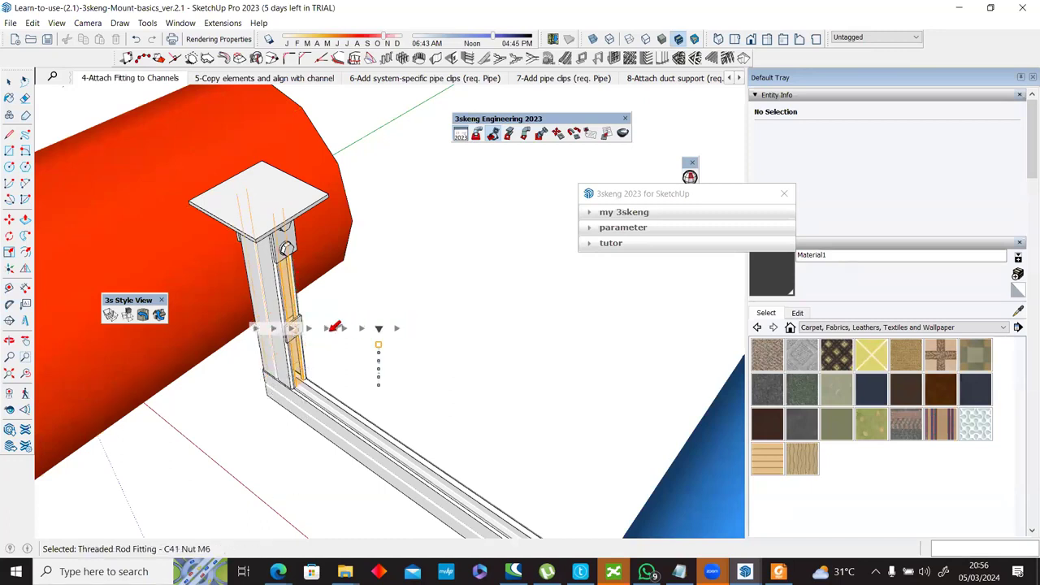
# Step: Choose the C41 90°Angle Ftg. 2C/1+1 for the inner corner between the vertical and horizontal channels
pyautogui.click(279, 328)
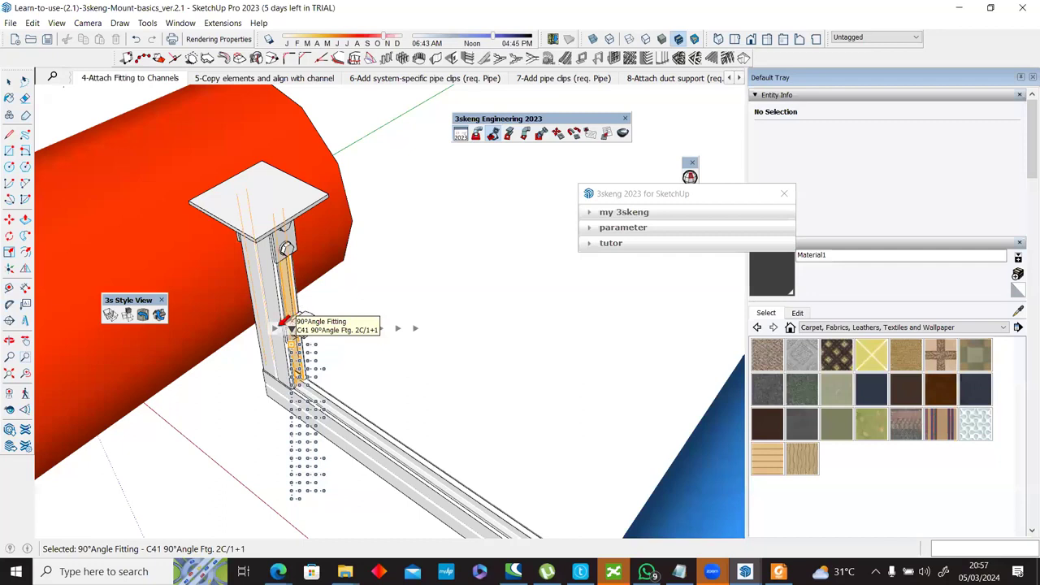
pyautogui.click(274, 327)
pyautogui.click(345, 327)
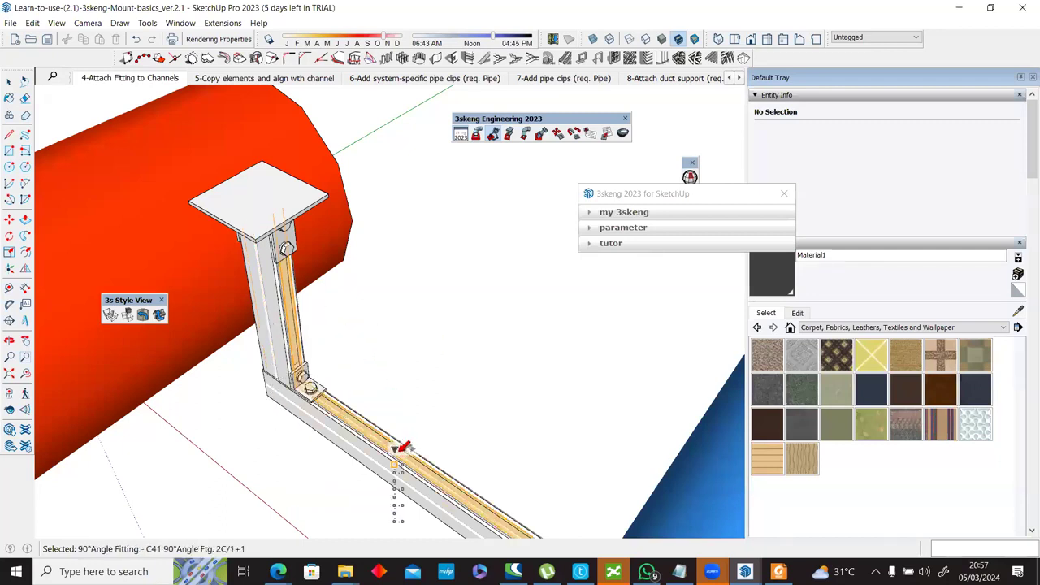
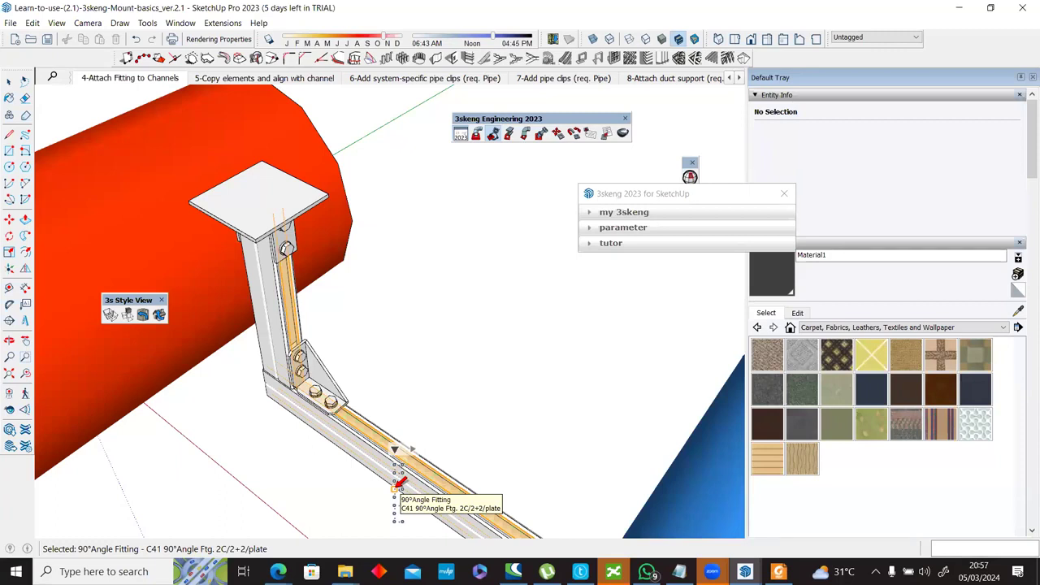
# Step: Attach the C41 90°Angle Ftg. 2C/2+2/plate at the inner corner between the vertical and horizontal channels
pyautogui.click(398, 485)
pyautogui.scroll(2, 340, 374)
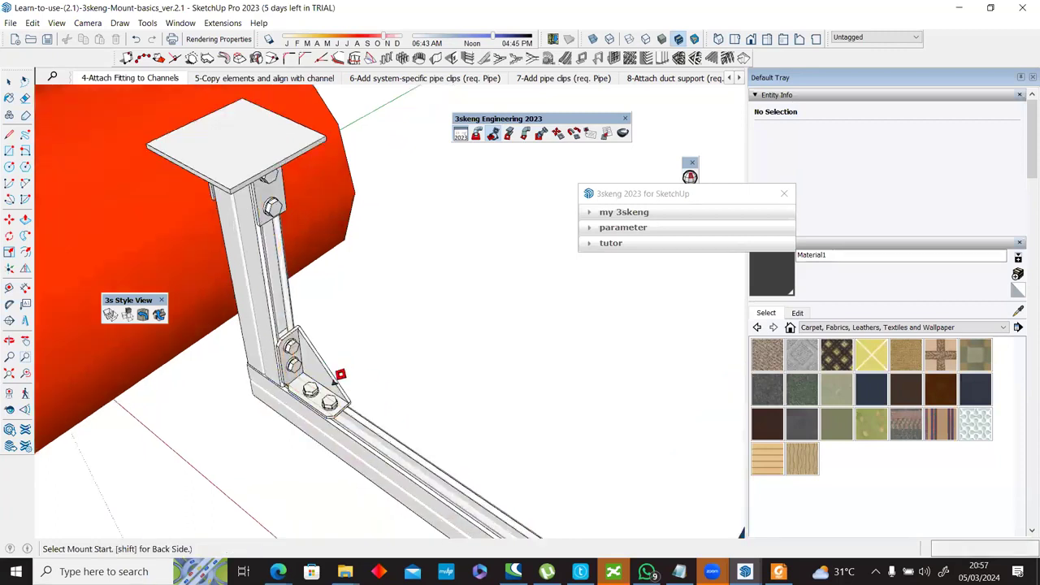
pyautogui.scroll(2, 320, 347)
pyautogui.moveTo(320, 346); pyautogui.dragTo(284, 268, button='middle')
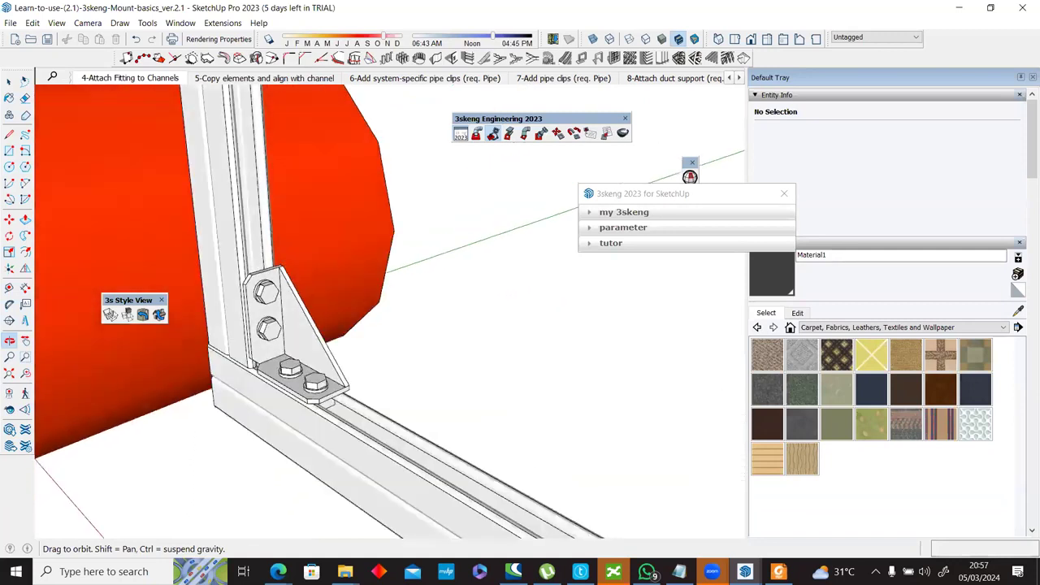
pyautogui.scroll(-3, 573, 325)
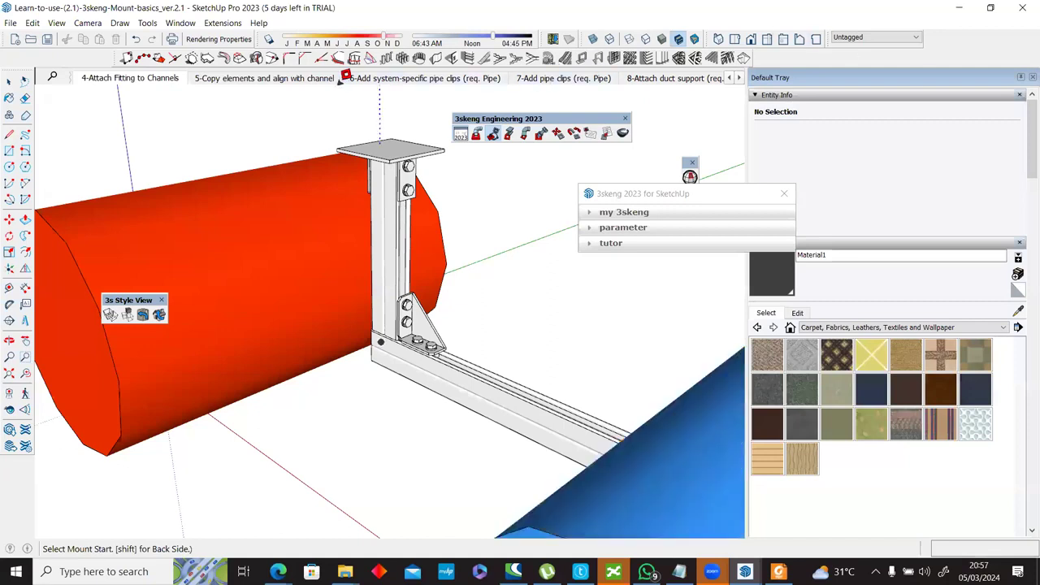
# Step: In the 5-Copy elements and align with channel scene, copy the base fitting and vertical channel to the free end of the horizontal channel
pyautogui.click(286, 80)
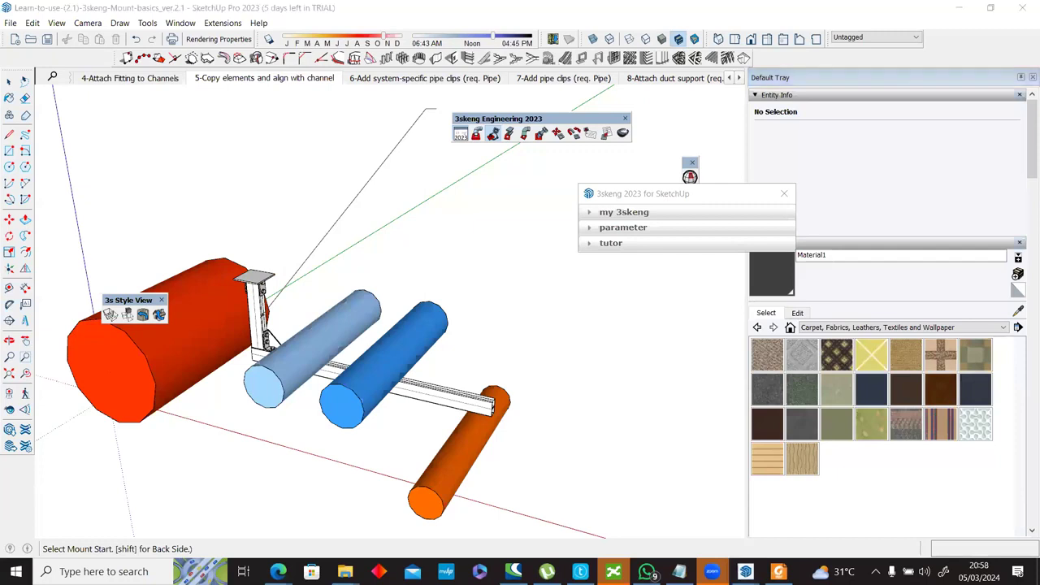
pyautogui.click(9, 82)
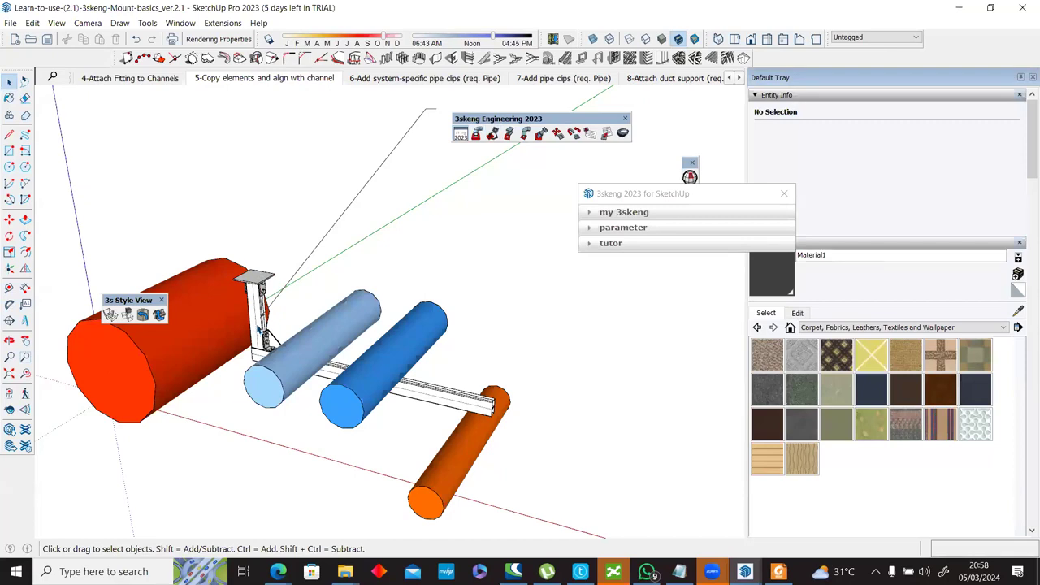
pyautogui.click(258, 279)
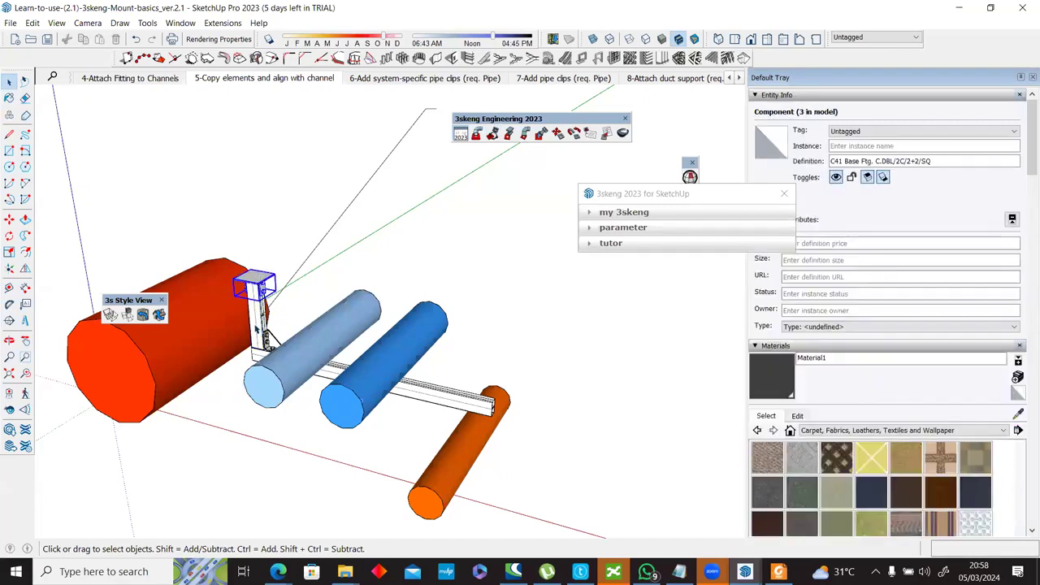
pyautogui.scroll(2, 256, 325)
pyautogui.scroll(1, 255, 325)
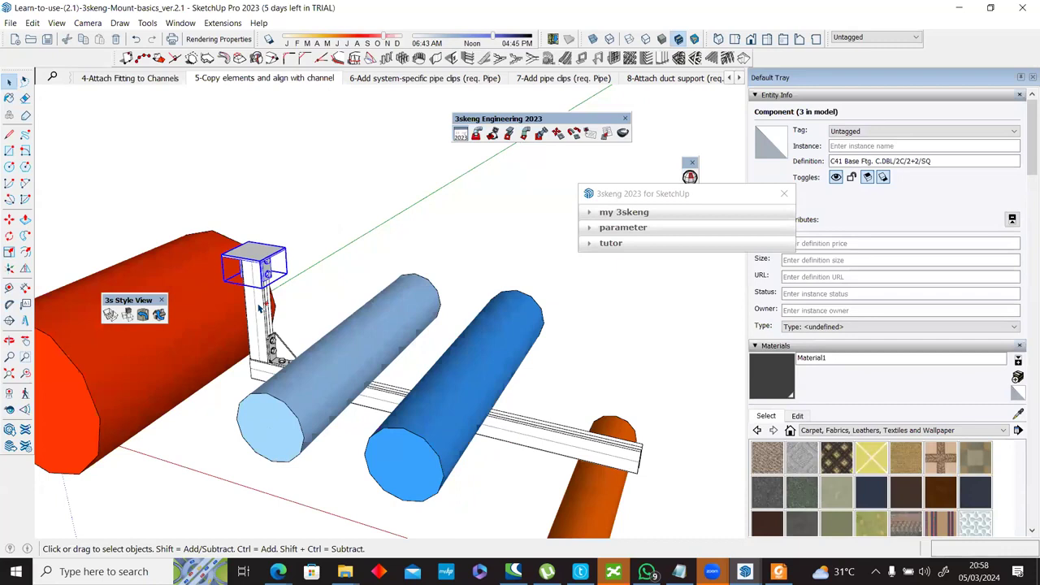
pyautogui.keyDown('shift'); pyautogui.click(260, 309); pyautogui.keyUp('shift')
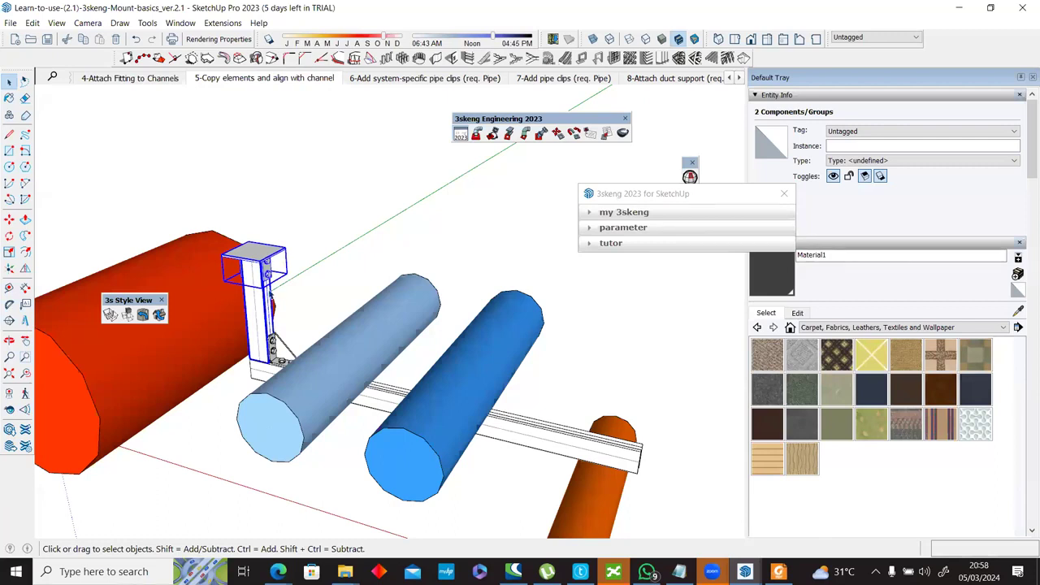
pyautogui.click(9, 220)
pyautogui.press('ctrl')
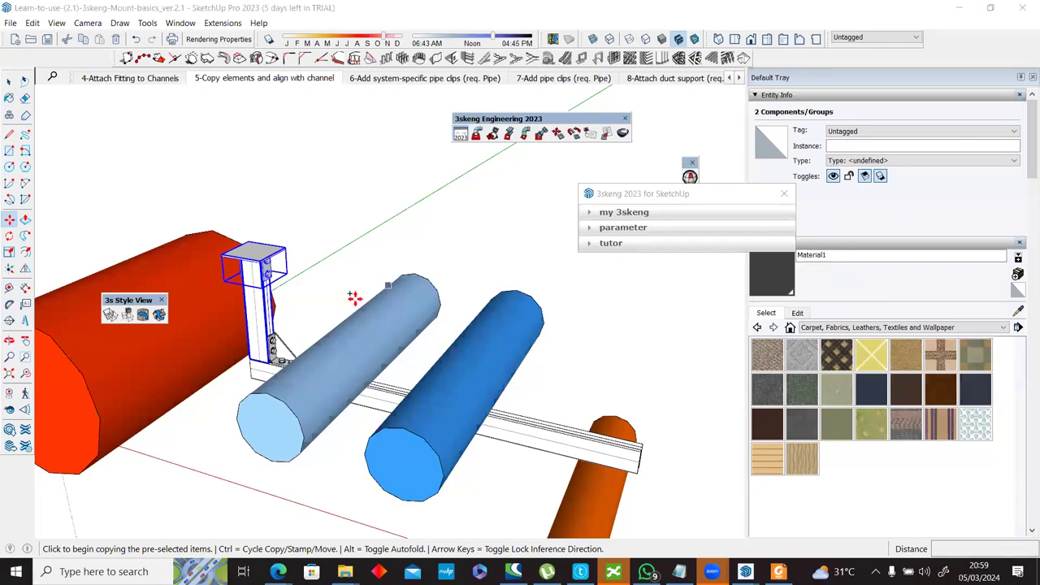
pyautogui.click(272, 361)
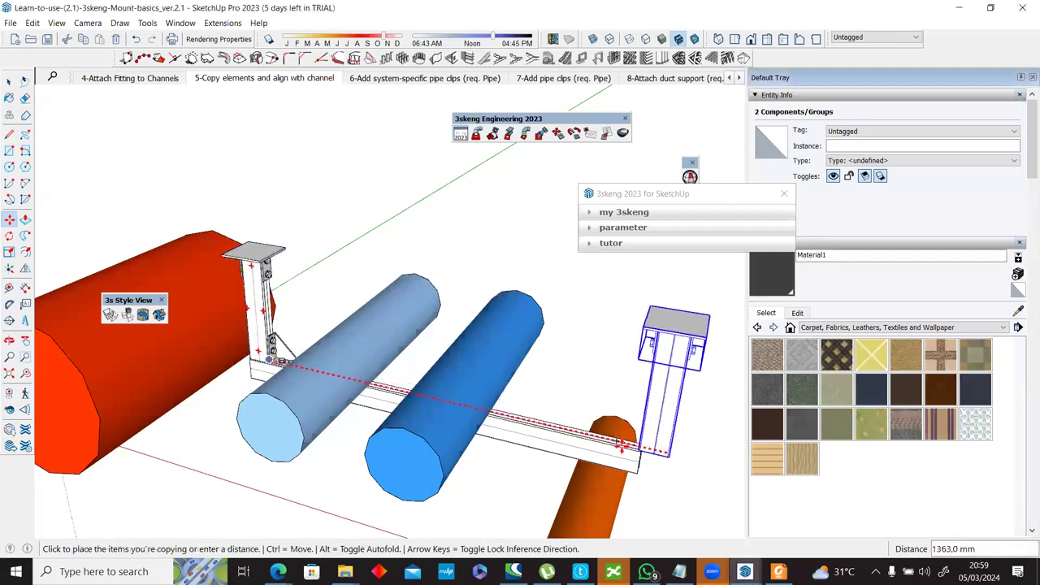
pyautogui.click(642, 453)
pyautogui.moveTo(557, 333); pyautogui.dragTo(506, 209, button='middle')
pyautogui.press('space')
pyautogui.click(507, 209)
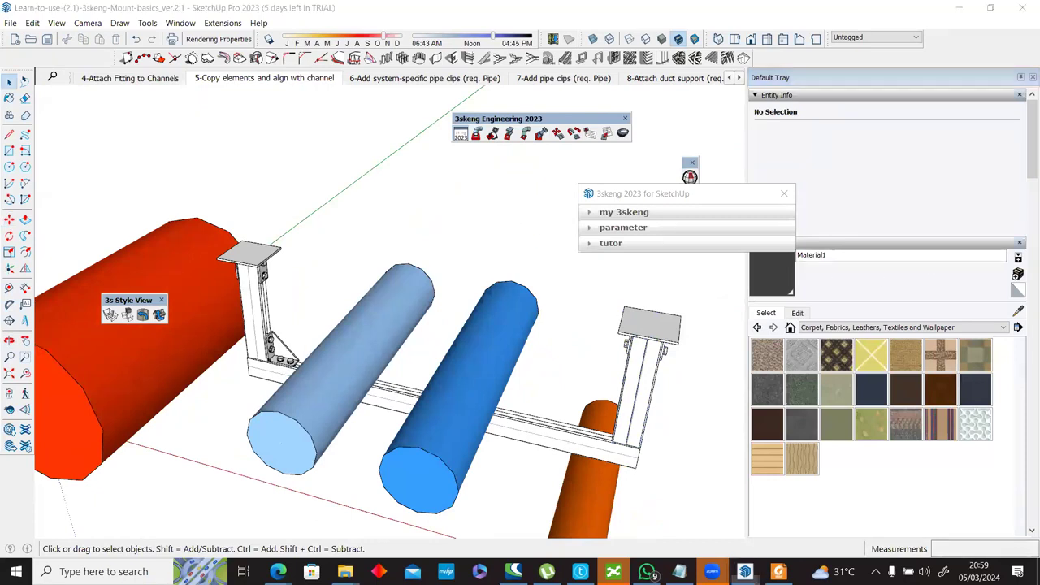
# Step: Slide the copied base fitting and vertical channel along the horizontal channel to between the two blue pipes using the 3skeng edit tool
pyautogui.moveTo(342, 396); pyautogui.dragTo(397, 399, button='middle')
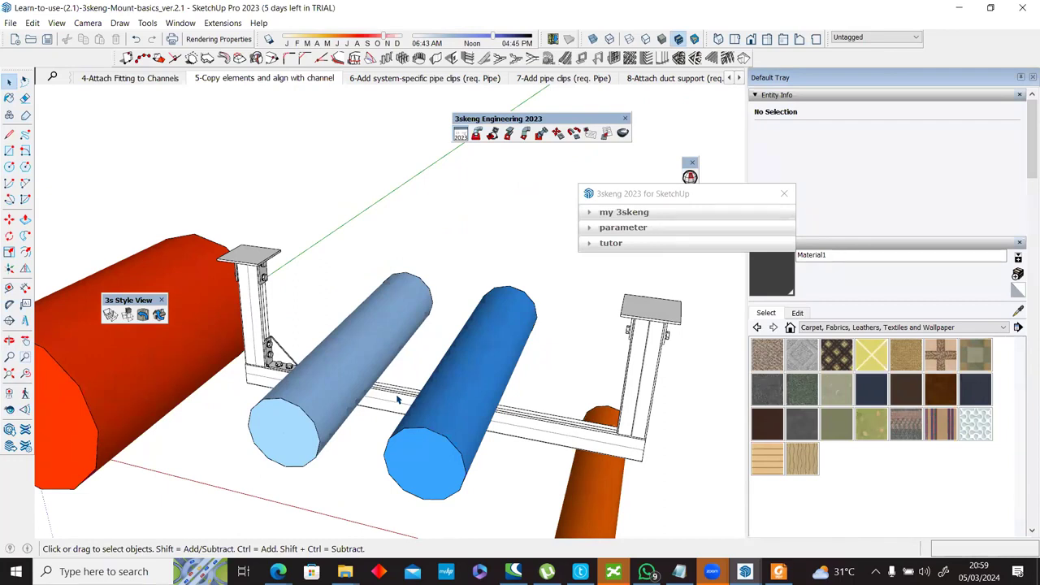
pyautogui.click(558, 134)
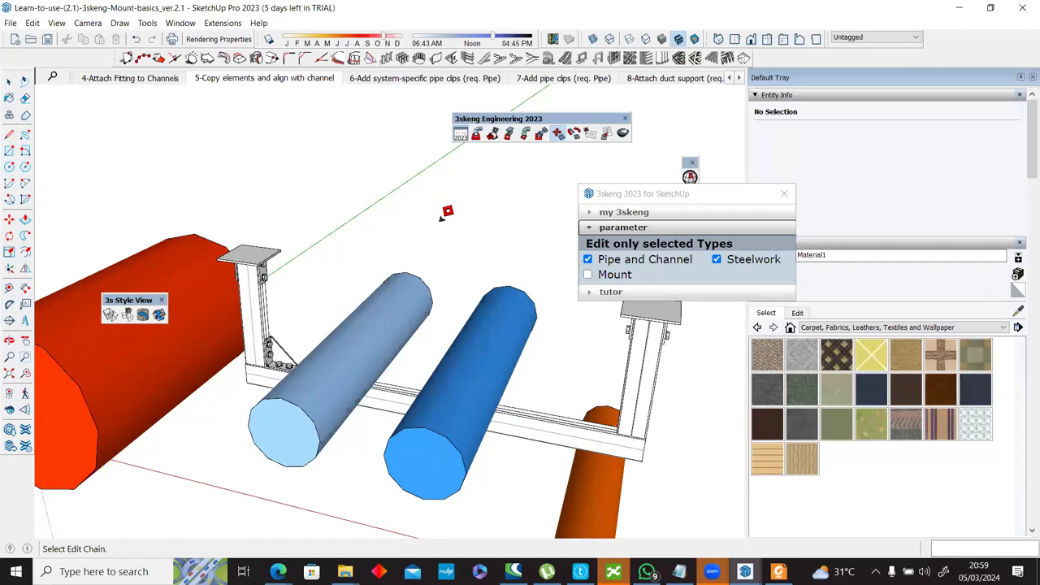
pyautogui.moveTo(642, 364); pyautogui.dragTo(574, 466, button='middle')
pyautogui.moveTo(491, 260); pyautogui.dragTo(616, 464)
pyautogui.click(558, 134)
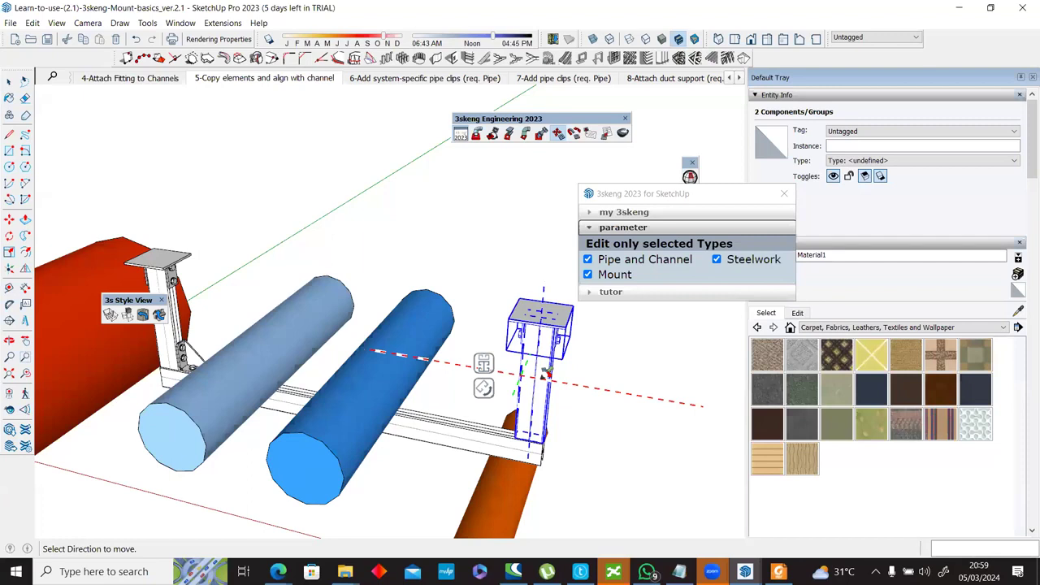
pyautogui.click(543, 372)
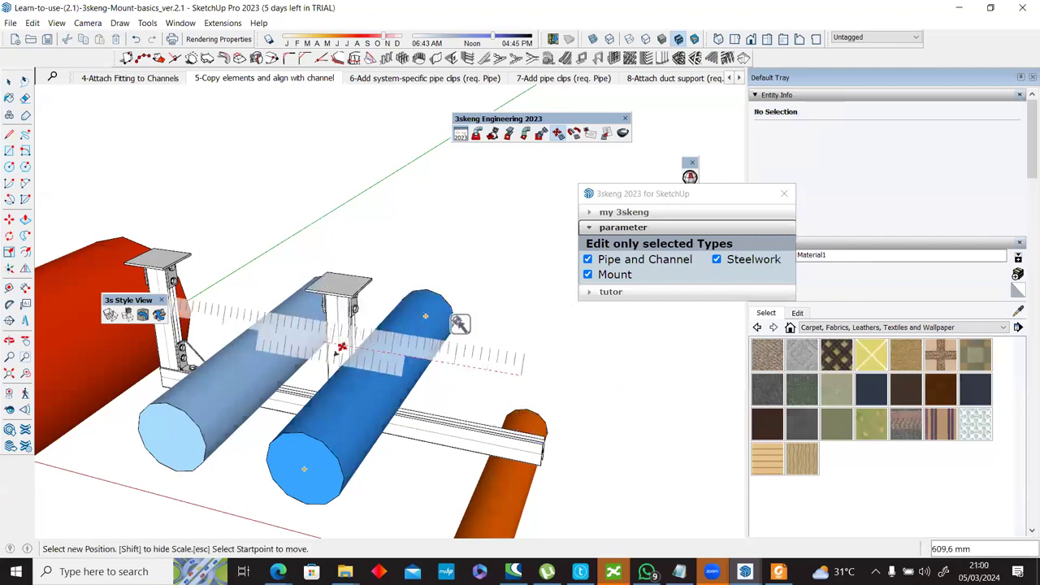
pyautogui.click(353, 340)
pyautogui.moveTo(511, 336); pyautogui.dragTo(430, 305, button='middle')
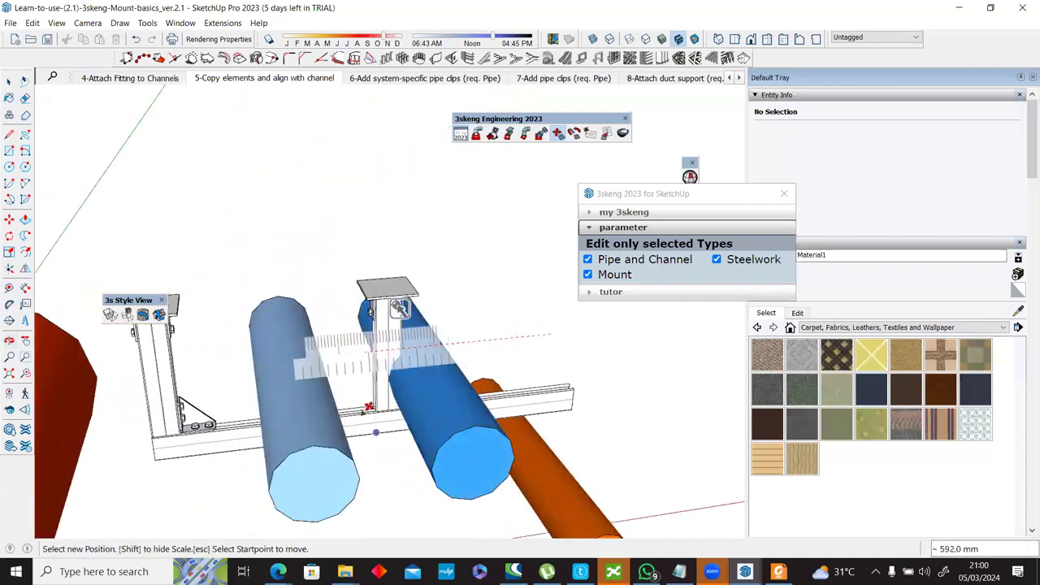
pyautogui.moveTo(592, 376)
pyautogui.mouseDown(button='middle')
pyautogui.moveTo(381, 366)
pyautogui.moveTo(681, 360)
pyautogui.moveTo(601, 379)
pyautogui.moveTo(611, 371)
pyautogui.mouseUp(button='middle')
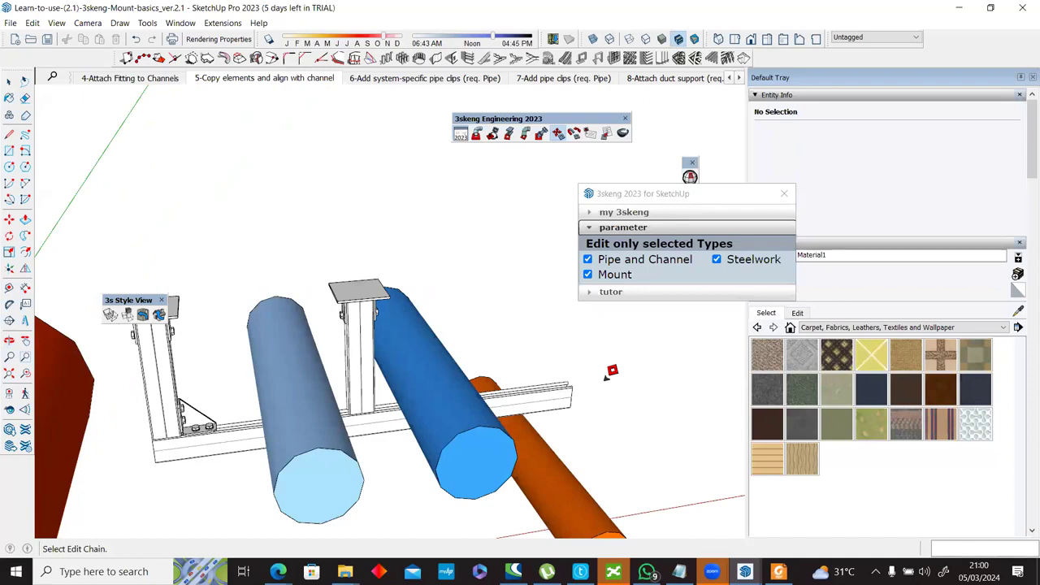
pyautogui.moveTo(612, 371); pyautogui.dragTo(691, 381, button='middle')
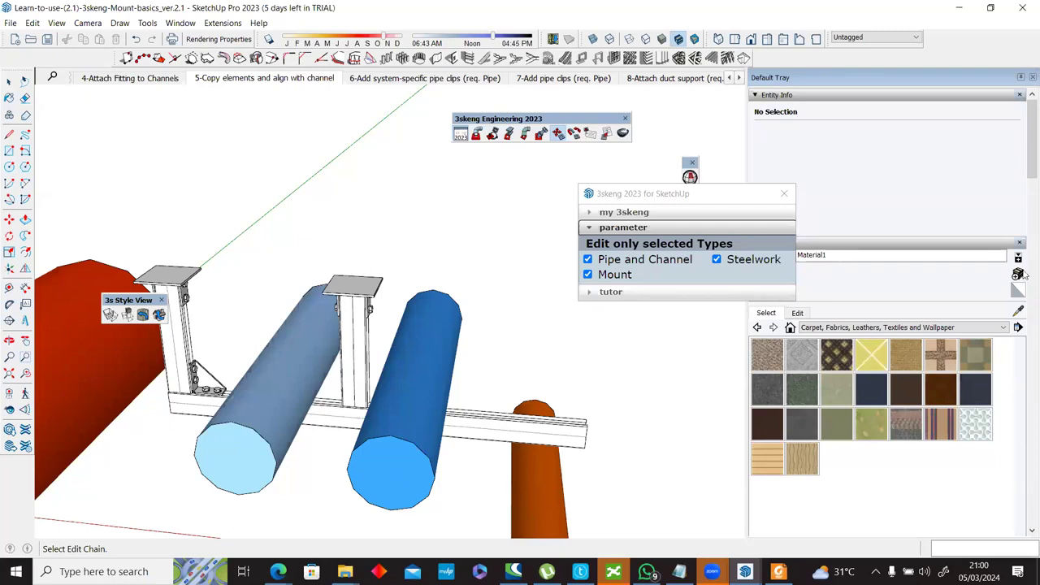
pyautogui.moveTo(345, 265)
pyautogui.mouseDown(button='middle')
pyautogui.moveTo(322, 260)
pyautogui.moveTo(349, 284)
pyautogui.mouseUp(button='middle')
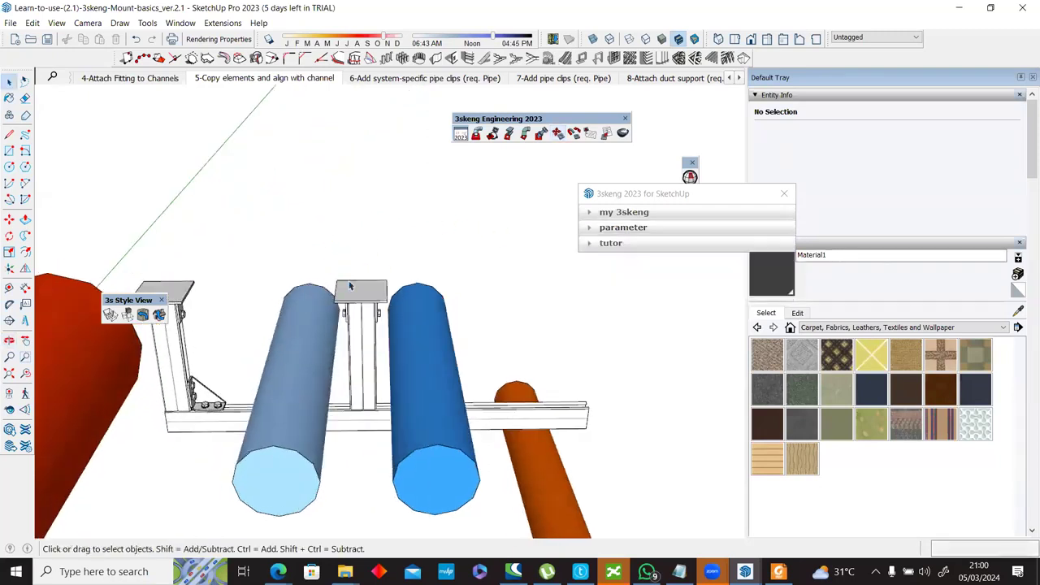
pyautogui.moveTo(327, 429); pyautogui.dragTo(475, 234)
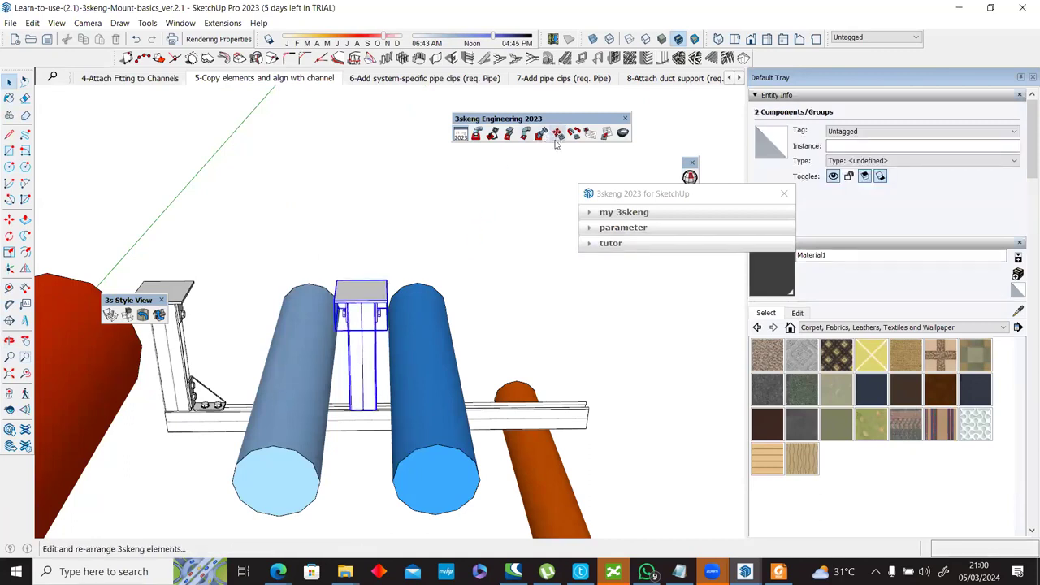
pyautogui.click(558, 133)
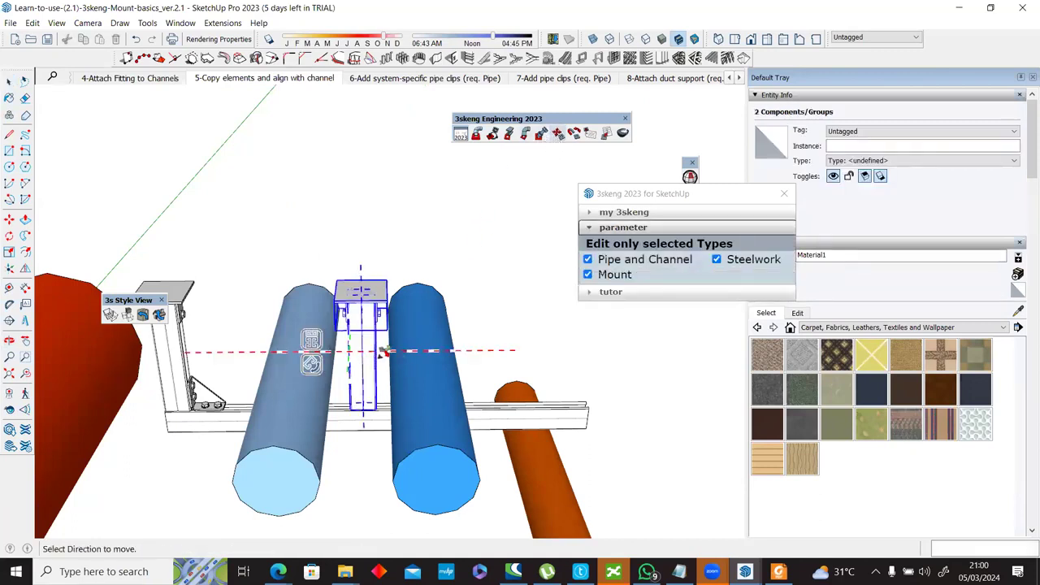
pyautogui.click(480, 351)
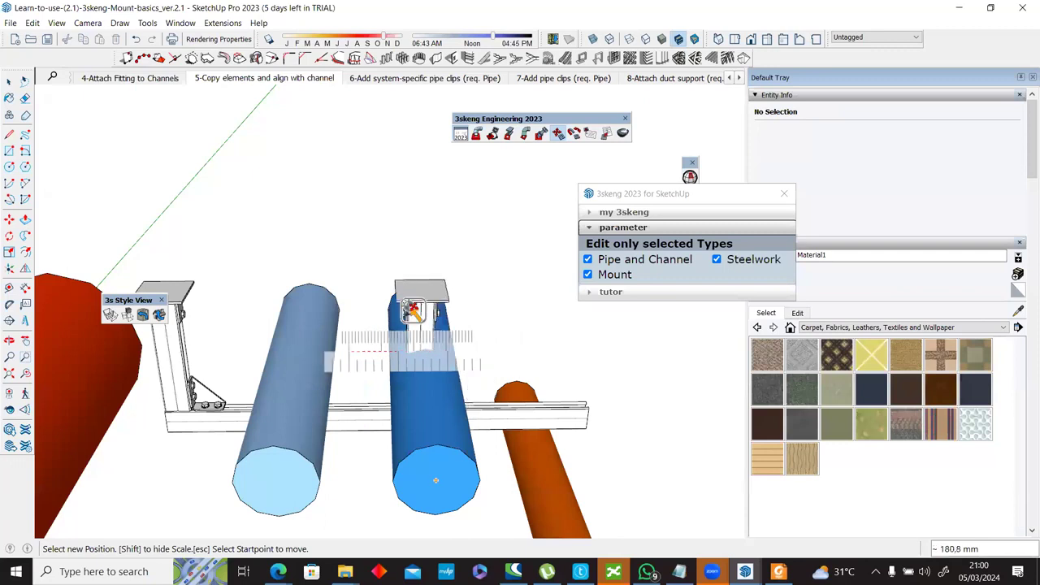
pyautogui.click(412, 310)
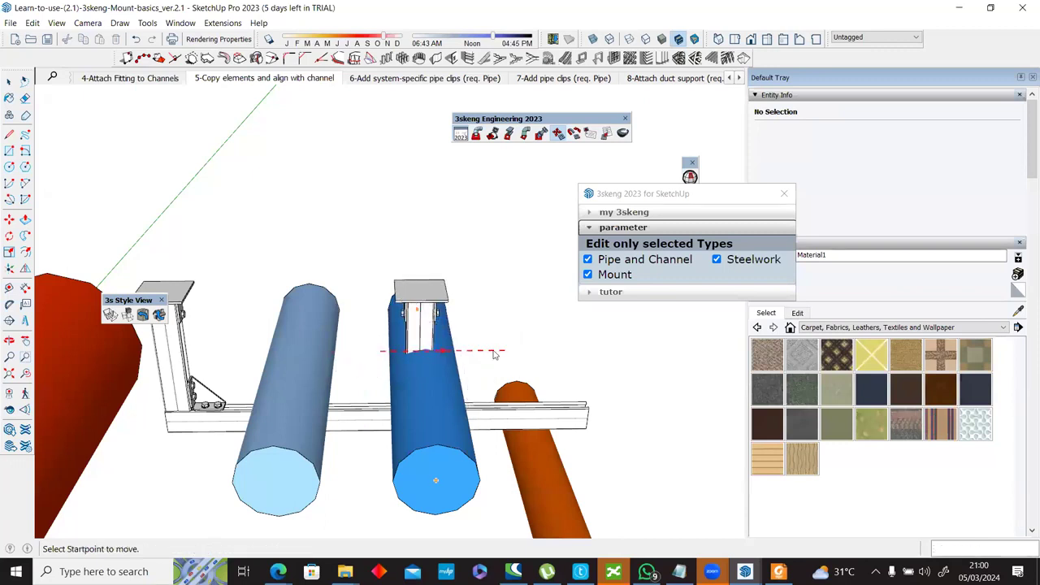
pyautogui.click(430, 349)
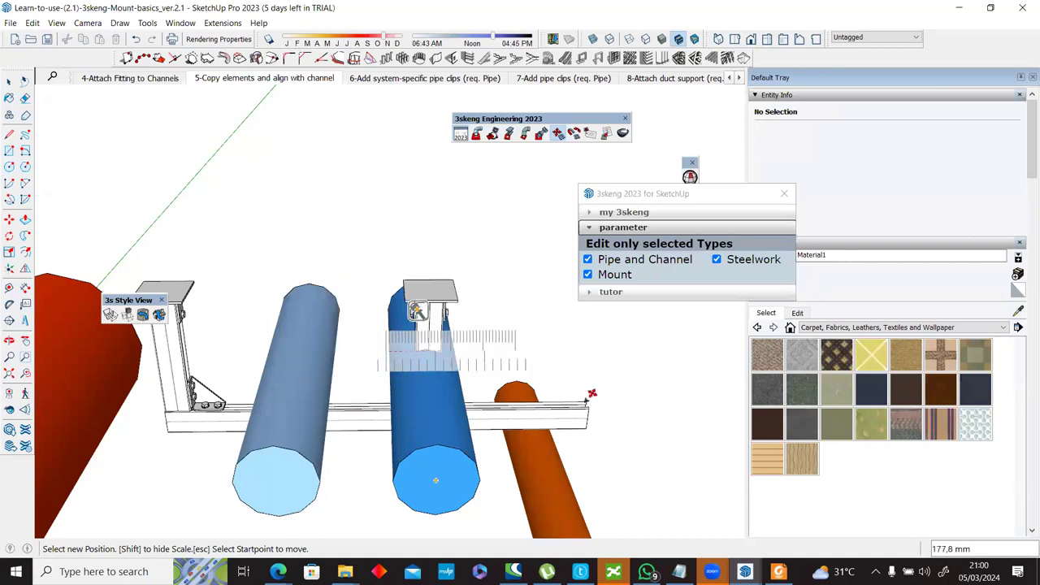
pyautogui.press('Escape')
pyautogui.press('space')
# Step: Copy the middle base fitting and vertical channel about 680 mm along the horizontal channel to its free end
pyautogui.click(352, 282)
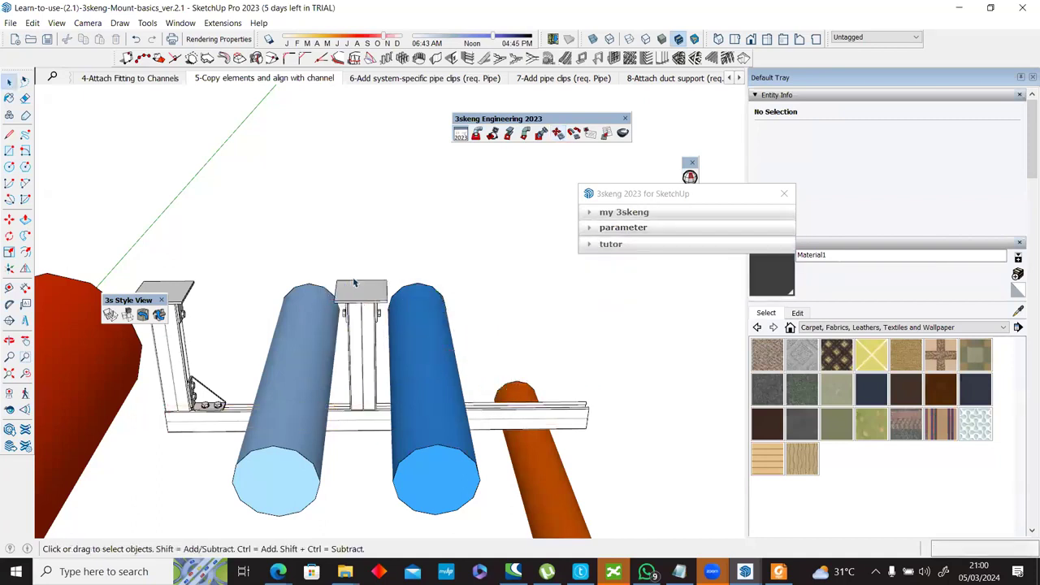
pyautogui.keyDown('ctrl'); pyautogui.click(366, 350); pyautogui.keyUp('ctrl')
pyautogui.press('m')
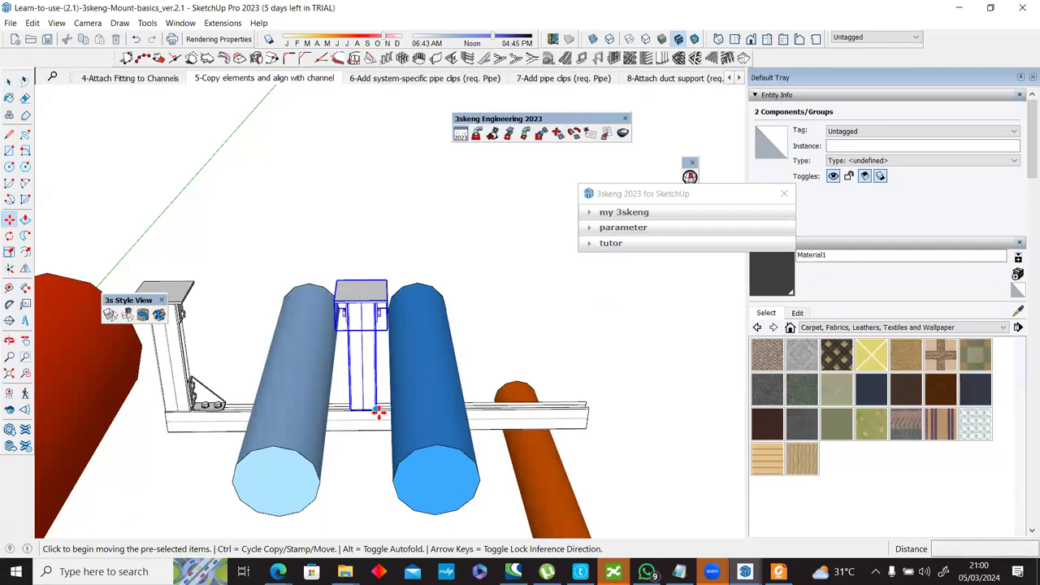
pyautogui.click(379, 413)
pyautogui.press('ctrl')
pyautogui.click(589, 409)
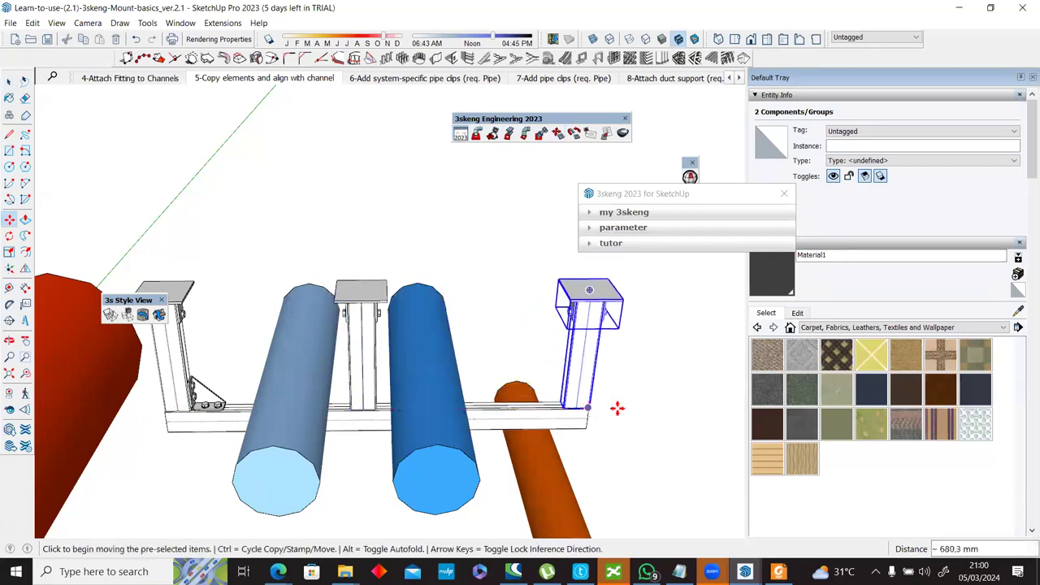
pyautogui.press('space')
pyautogui.moveTo(618, 400); pyautogui.dragTo(569, 356, button='middle')
pyautogui.click(547, 168)
# Step: Attach a diagonal C41 90° angle fitting at the inner corner between the end support's vertical channel and the horizontal channel
pyautogui.scroll(5, 568, 354)
pyautogui.click(494, 134)
pyautogui.click(551, 406)
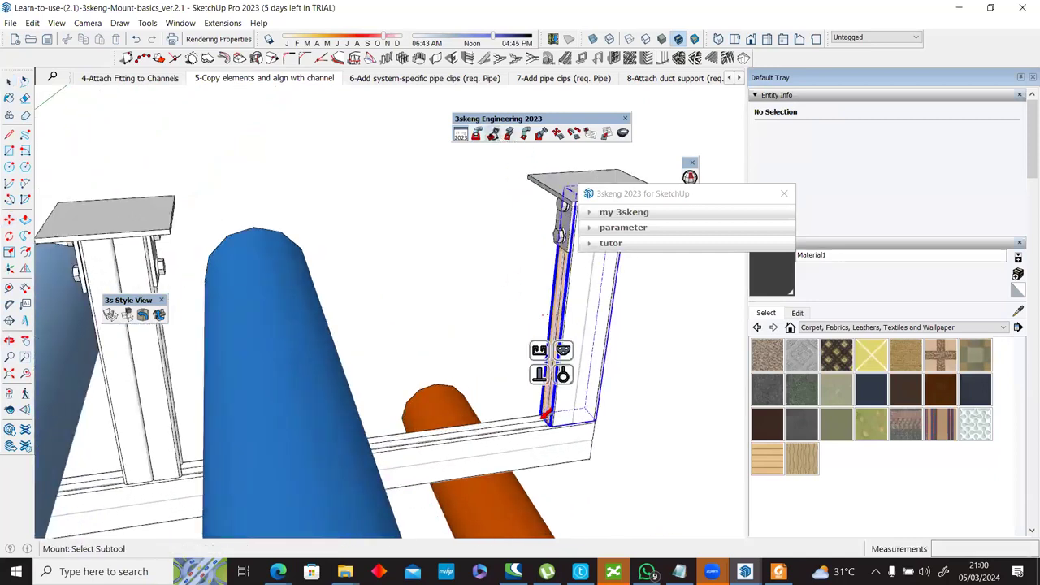
pyautogui.click(538, 416)
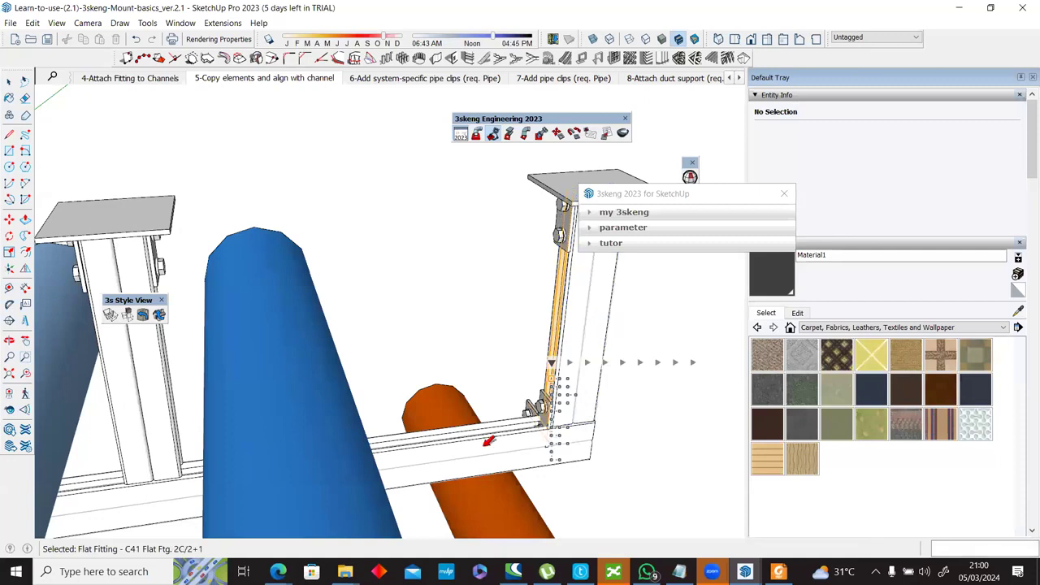
pyautogui.click(493, 426)
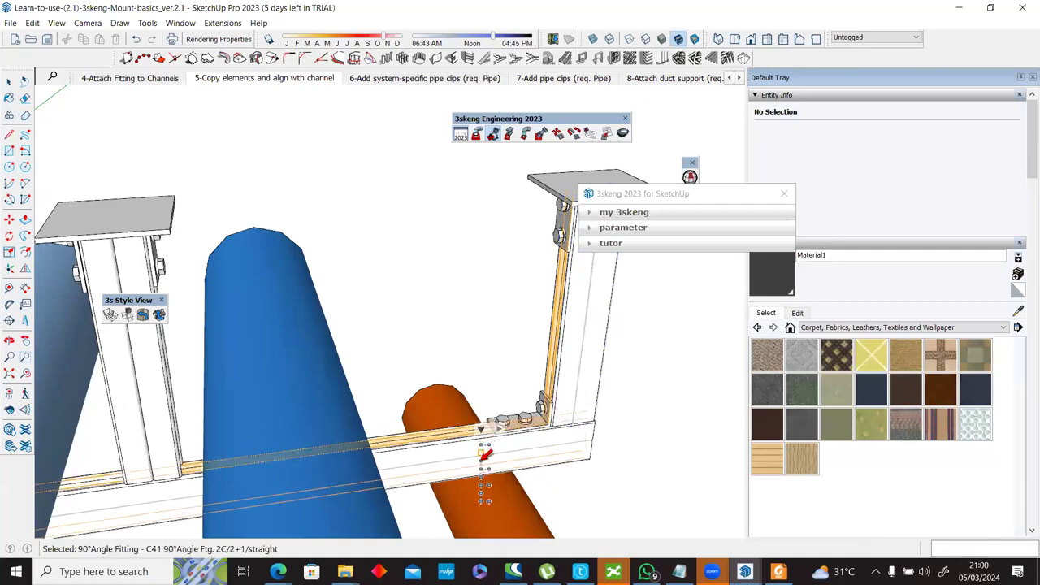
pyautogui.click(484, 465)
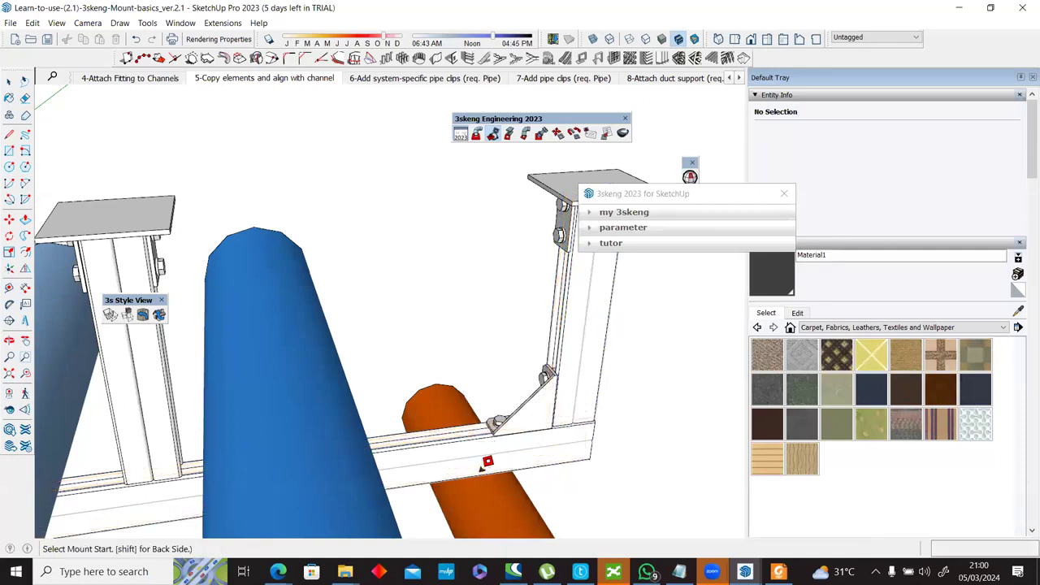
pyautogui.moveTo(494, 420); pyautogui.dragTo(436, 79, button='middle')
pyautogui.press('space')
pyautogui.scroll(-3, 374, 390)
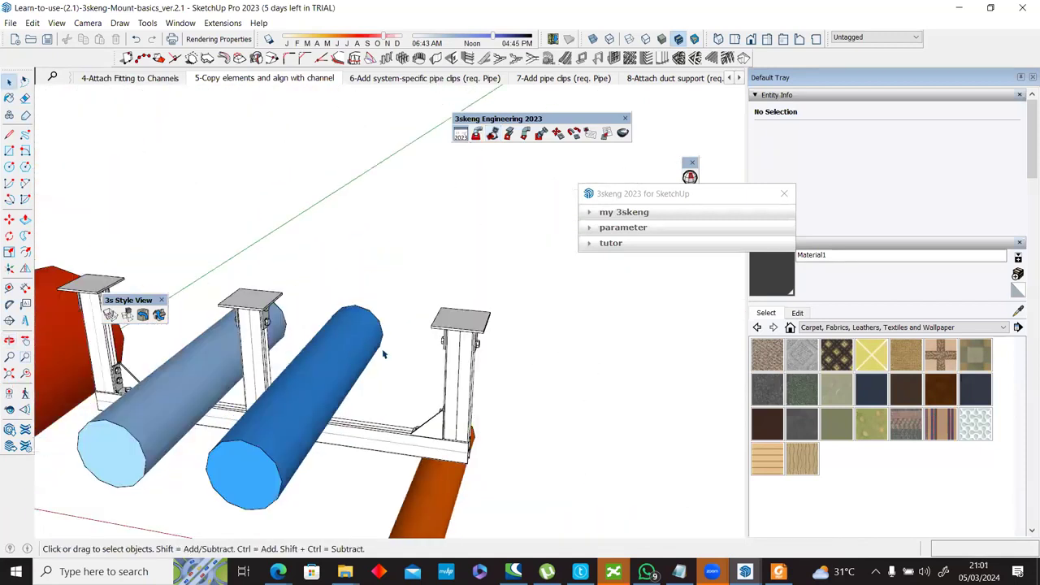
# Step: Open the 6-Add system-specific pipe clips scene and examine the pipes and supports beneath the steel beam
pyautogui.press('pagedown')
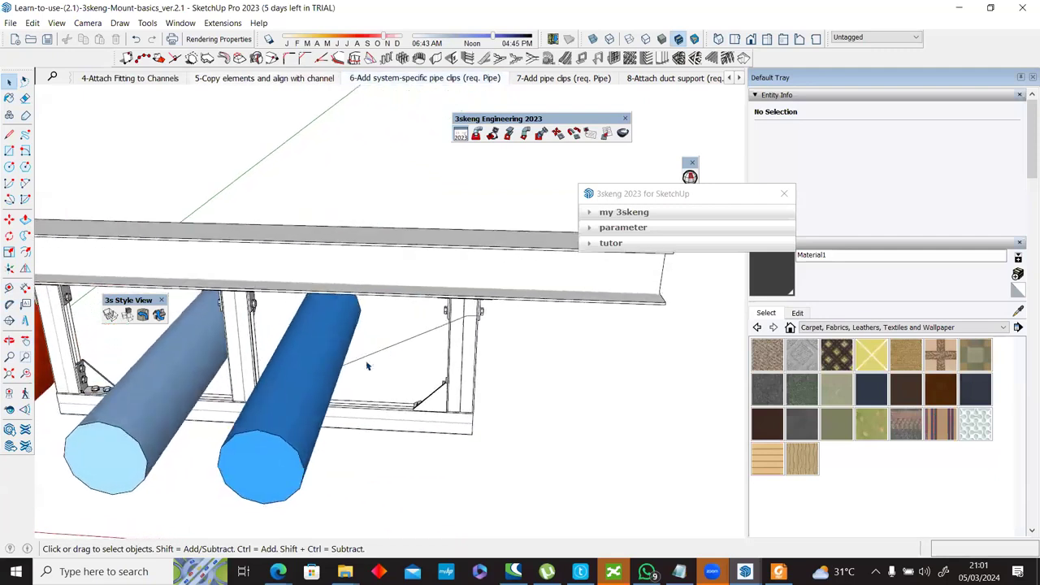
pyautogui.moveTo(349, 230); pyautogui.dragTo(451, 84, button='middle')
pyautogui.moveTo(329, 406); pyautogui.dragTo(262, 363, button='middle')
pyautogui.moveTo(431, 369); pyautogui.dragTo(335, 299, button='middle')
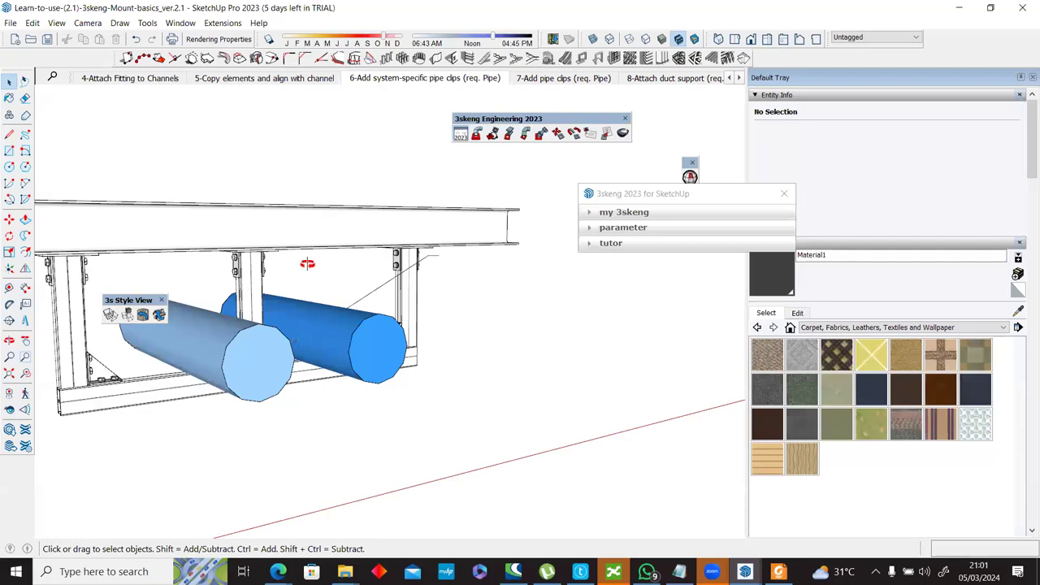
# Step: Try to mount a 6in Universal Split Ring on an M6 threaded rod from the beam's lower flange near the dark blue pipe
pyautogui.moveTo(311, 252); pyautogui.dragTo(469, 189, button='middle')
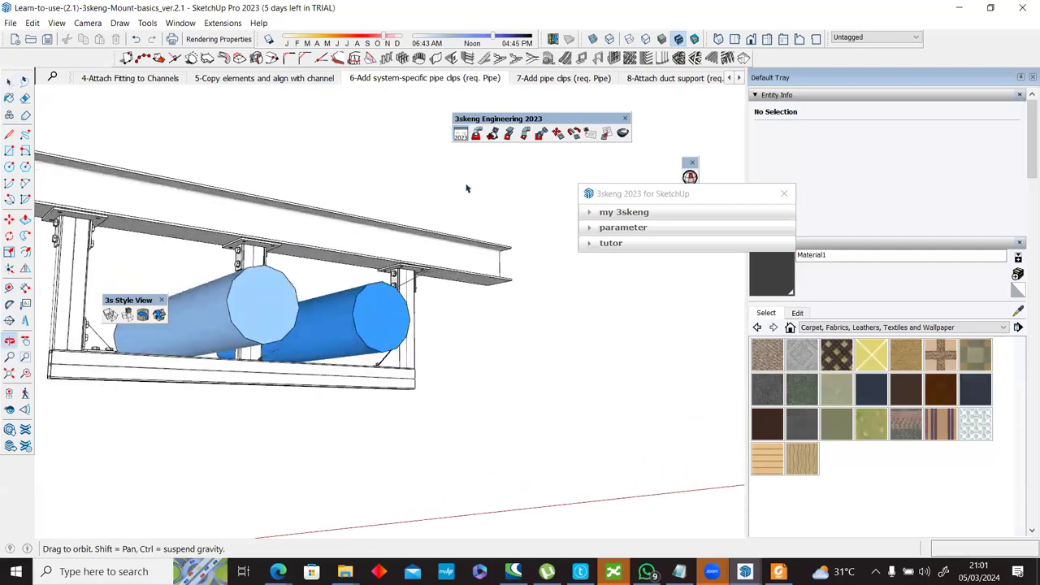
pyautogui.click(491, 134)
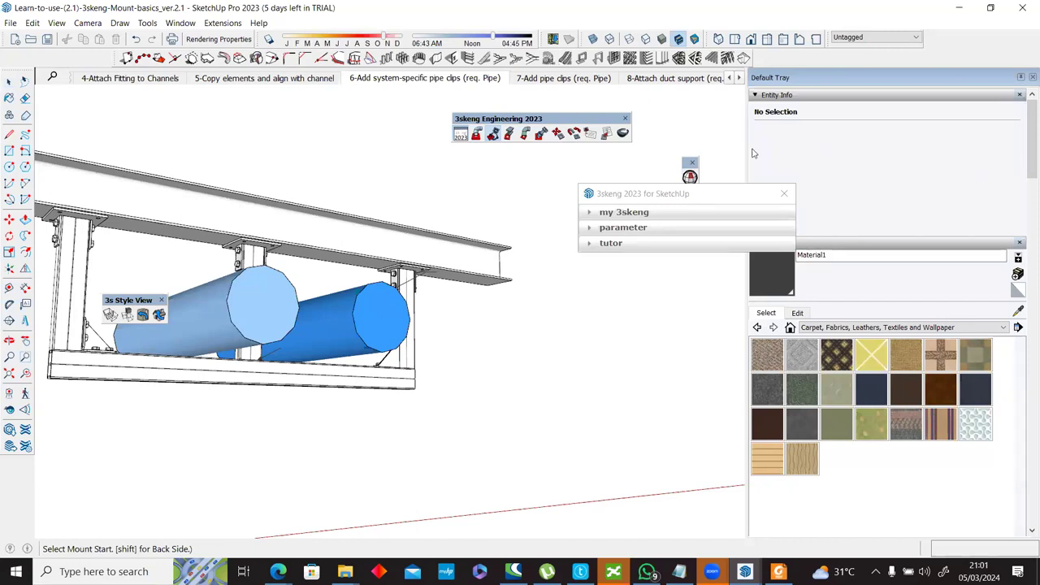
pyautogui.moveTo(308, 272); pyautogui.dragTo(355, 231, button='middle')
pyautogui.scroll(4, 355, 232)
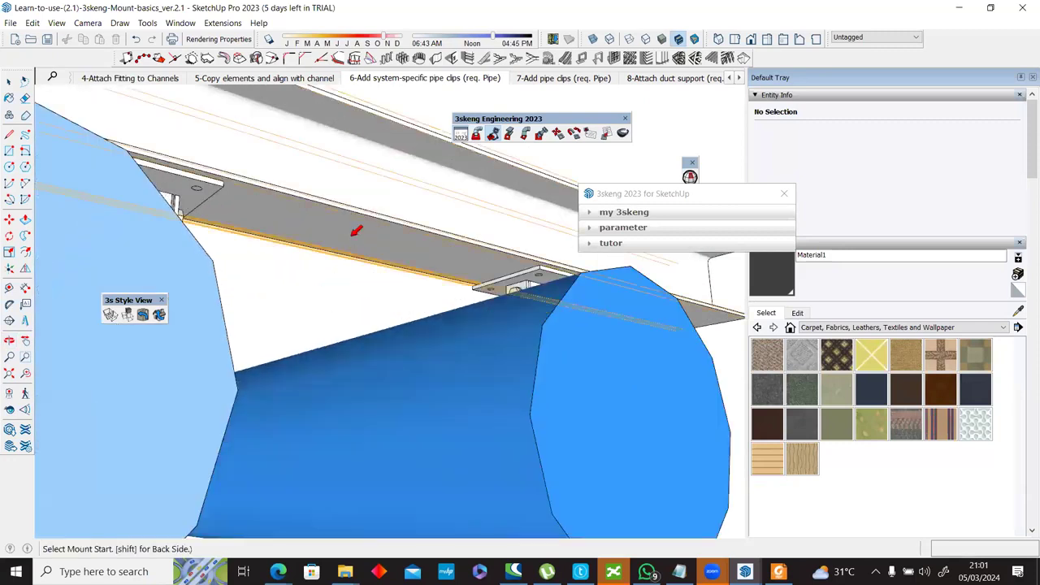
pyautogui.scroll(-3, 363, 235)
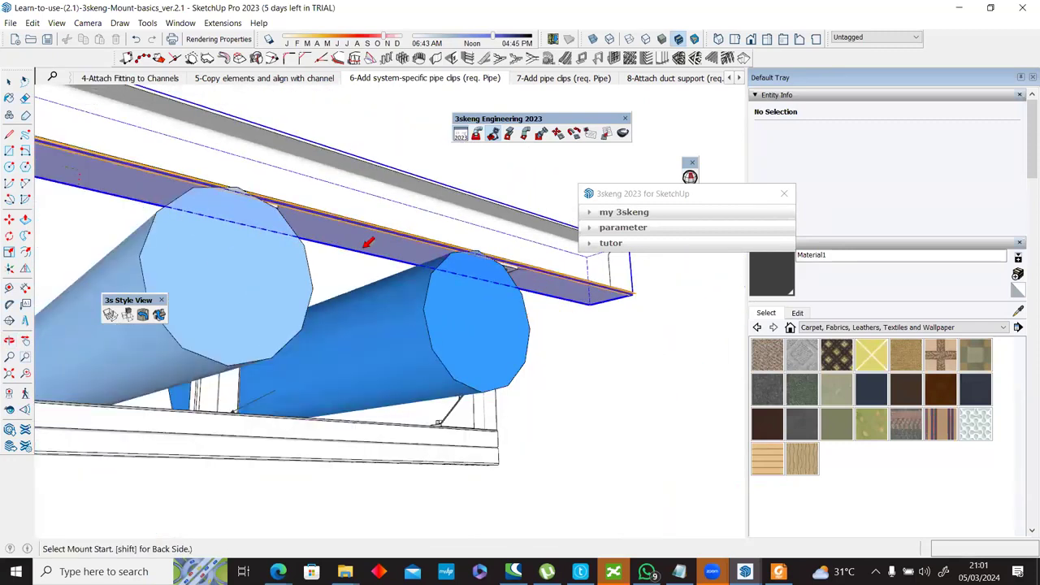
pyautogui.click(368, 242)
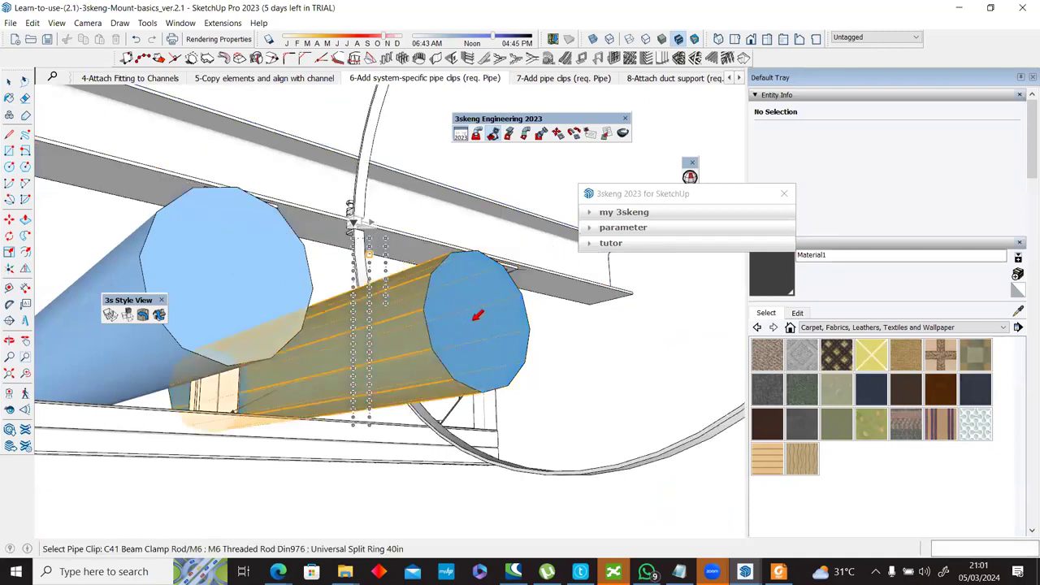
pyautogui.scroll(-3, 464, 308)
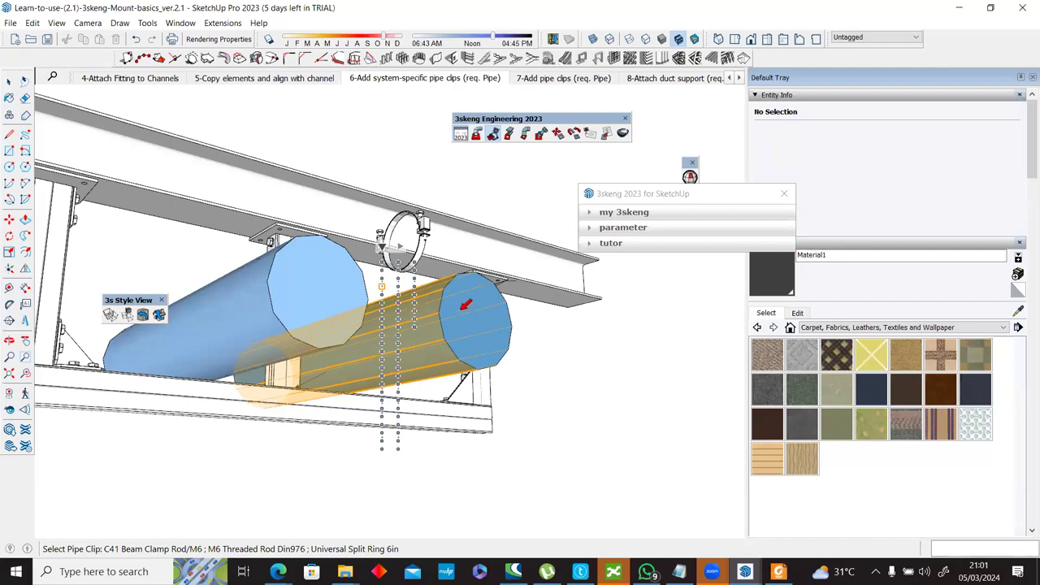
pyautogui.click(466, 306)
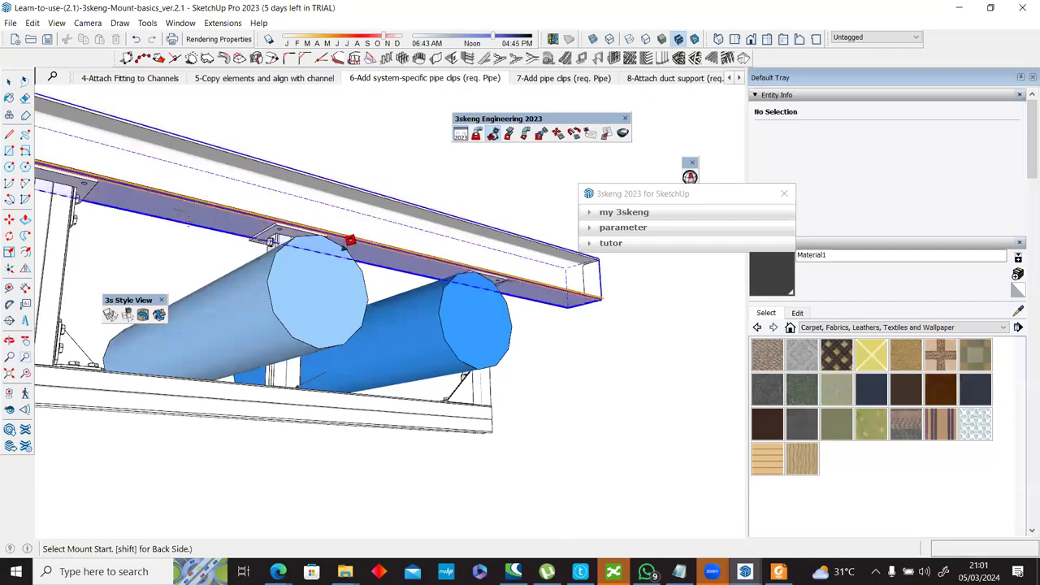
# Step: Try to mount a 125 mm Universal Split Ring, turned 90°, from the beam's lower flange above the dark blue pipe
pyautogui.scroll(3, 348, 244)
pyautogui.scroll(1, 348, 242)
pyautogui.moveTo(355, 253); pyautogui.dragTo(355, 249, button='middle')
pyautogui.click(355, 254)
pyautogui.click(353, 261)
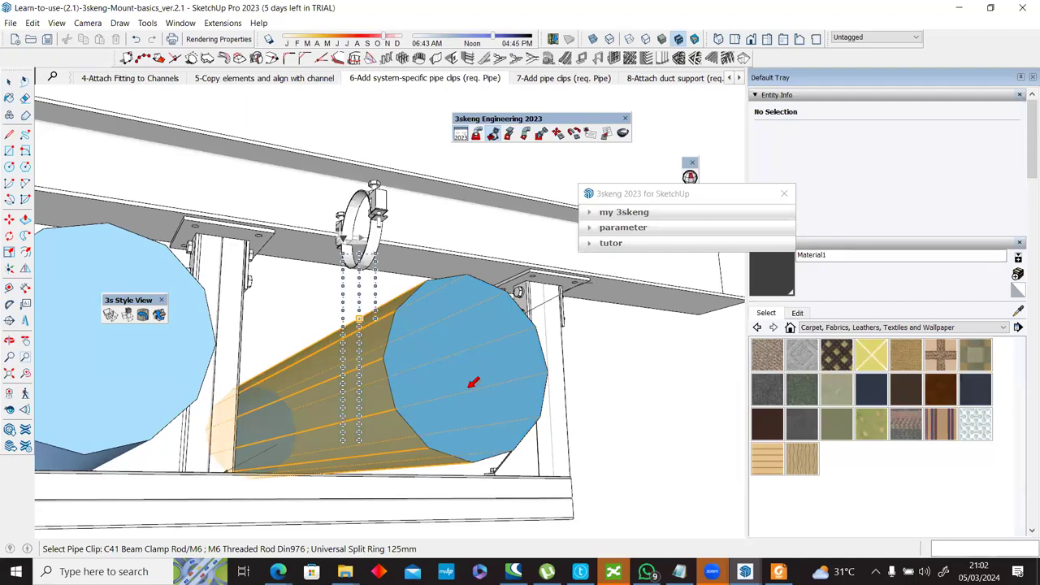
pyautogui.click(358, 319)
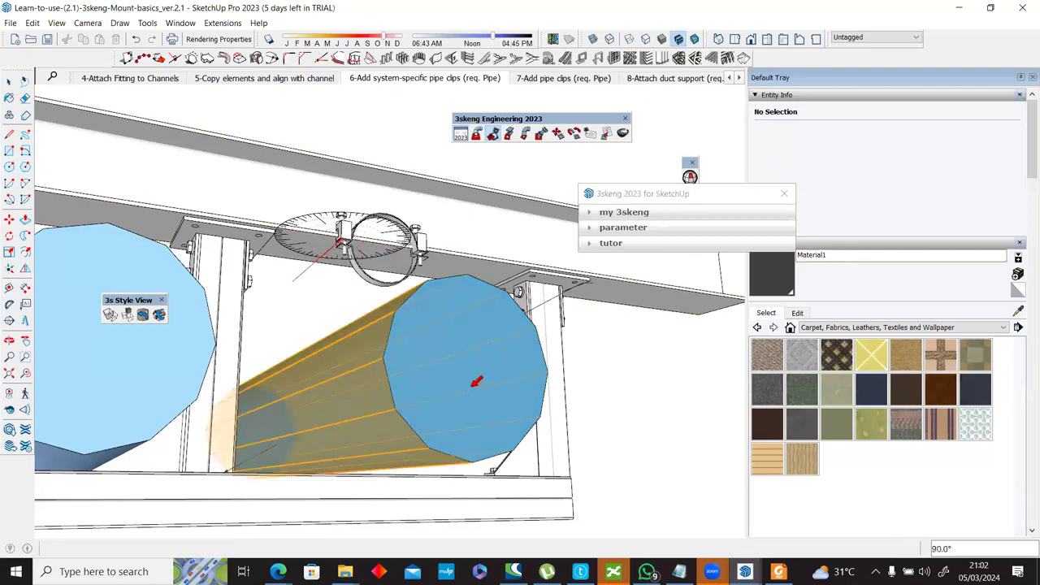
pyautogui.click(476, 381)
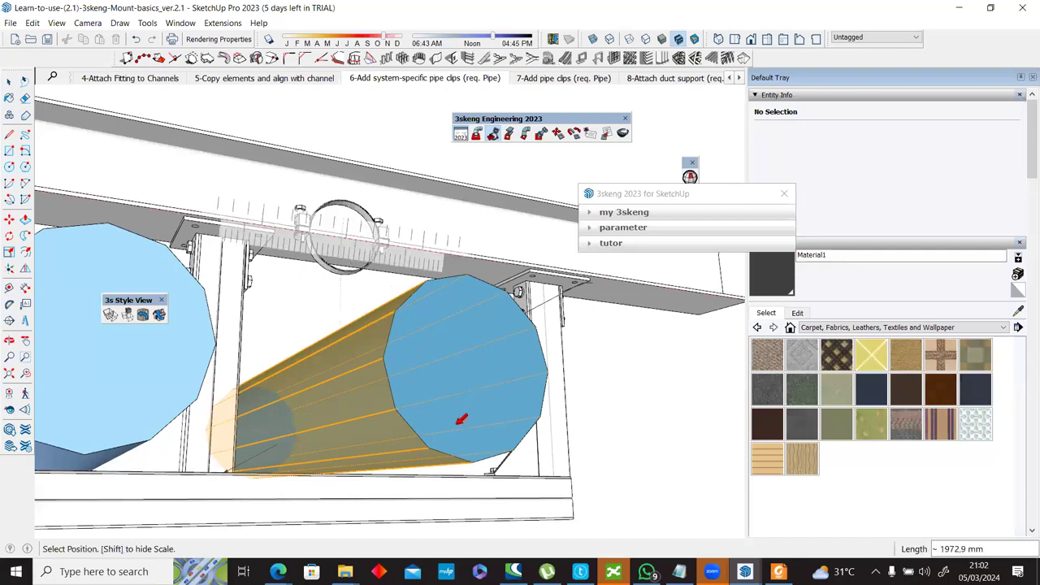
# Step: Try a 140 mm Universal Split Ring for the pipe clip hanging above the dark blue pipe
pyautogui.moveTo(461, 370); pyautogui.dragTo(418, 409, button='middle')
pyautogui.moveTo(405, 359); pyautogui.dragTo(370, 271, button='middle')
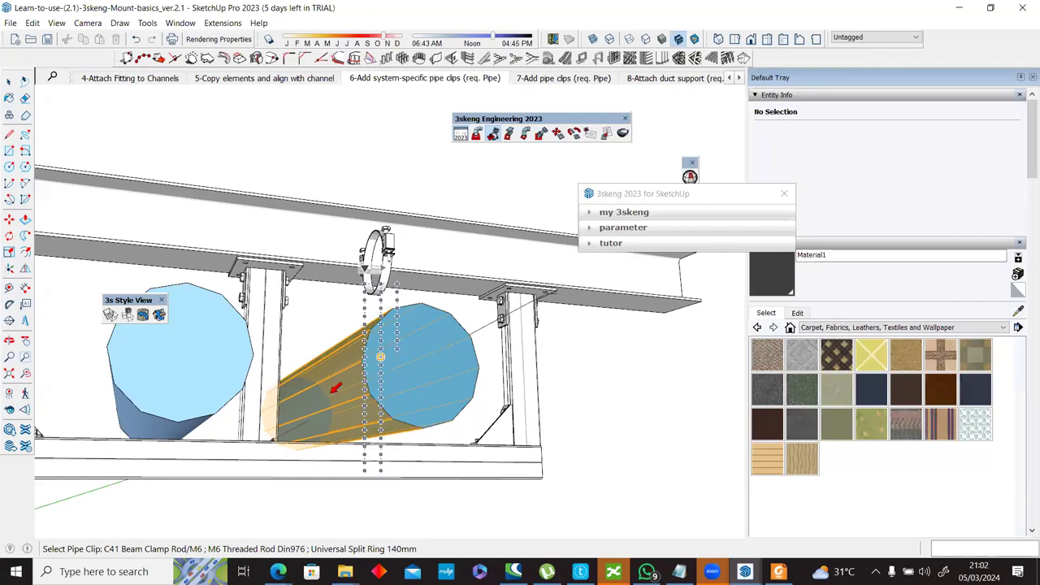
pyautogui.scroll(3, 357, 335)
pyautogui.scroll(1, 434, 399)
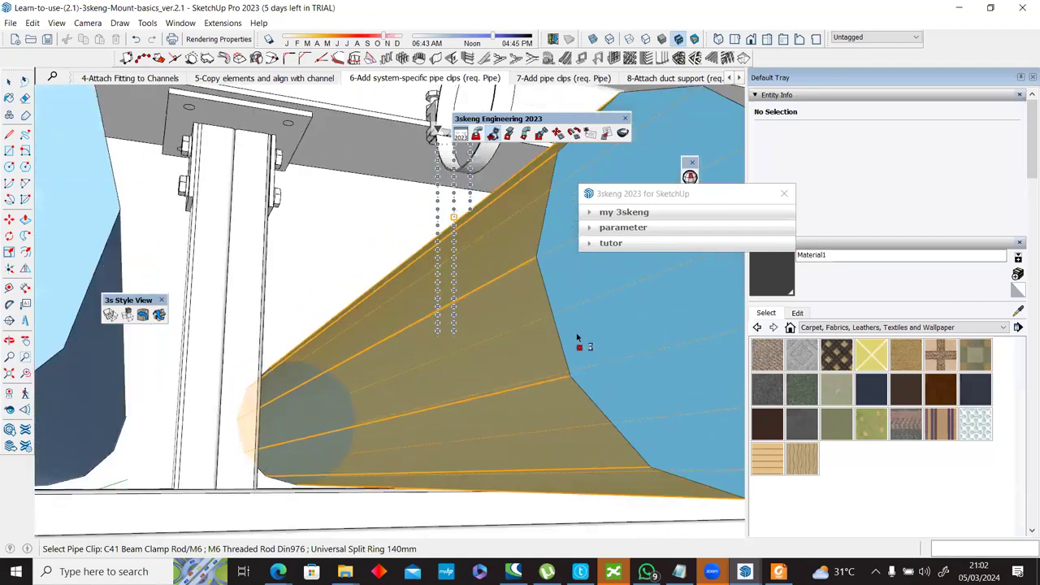
pyautogui.scroll(-5, 402, 370)
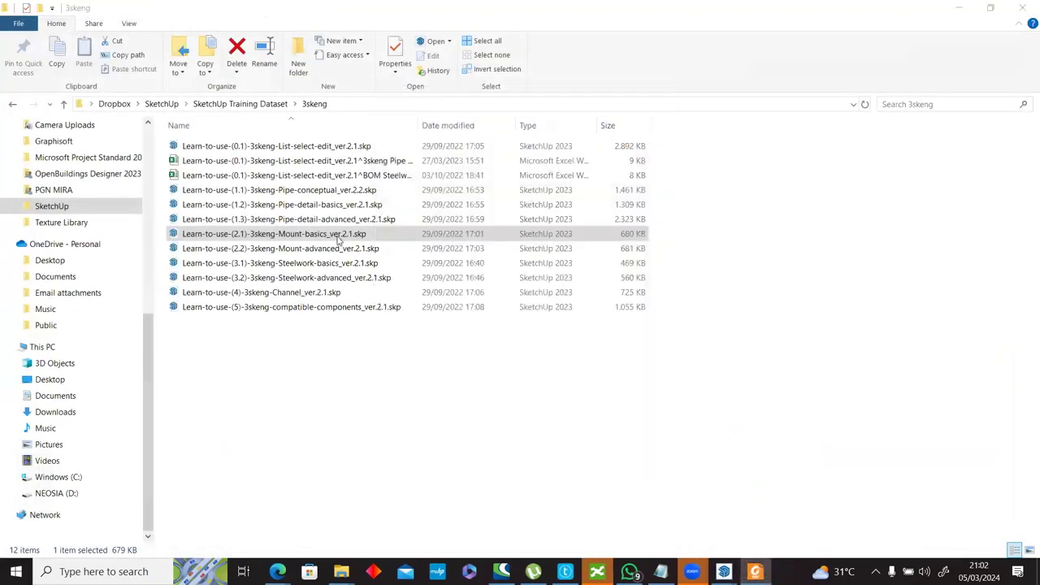
# Step: Reopen Learn-to-use-(2.1)-3skeng-Mount-basics_ver.2.1.skp with SketchUp 2023 and show the 6-Add system-specific pipe clips scene
pyautogui.rightClick(339, 238)
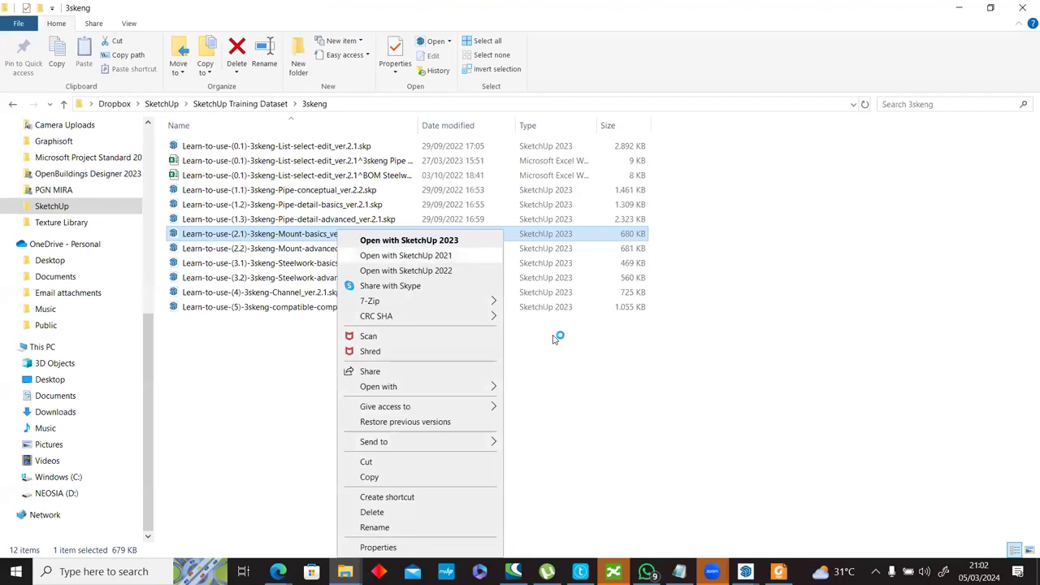
pyautogui.click(557, 339)
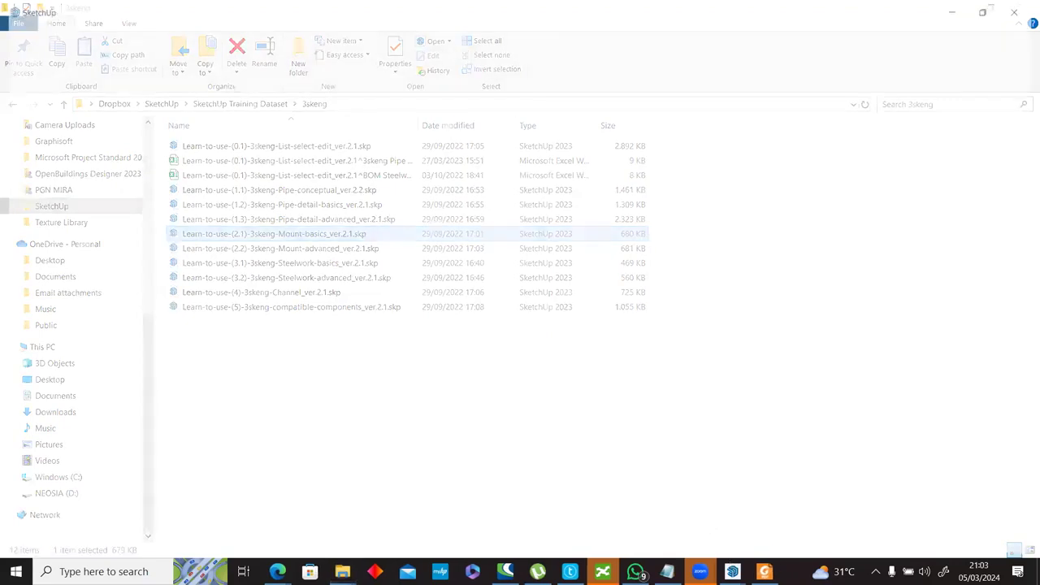
pyautogui.click(263, 300)
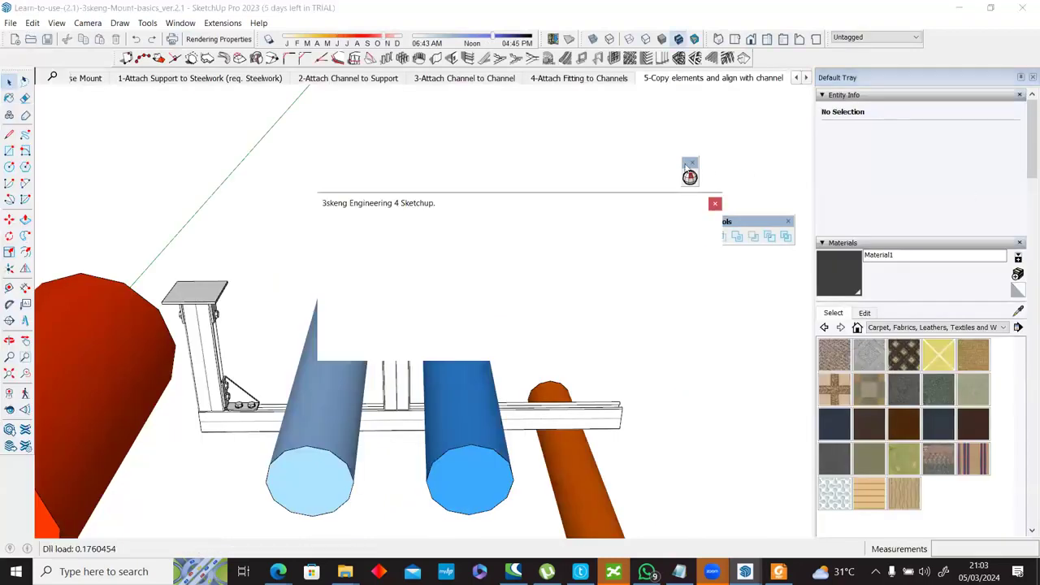
pyautogui.moveTo(462, 286); pyautogui.dragTo(673, 82, button='middle')
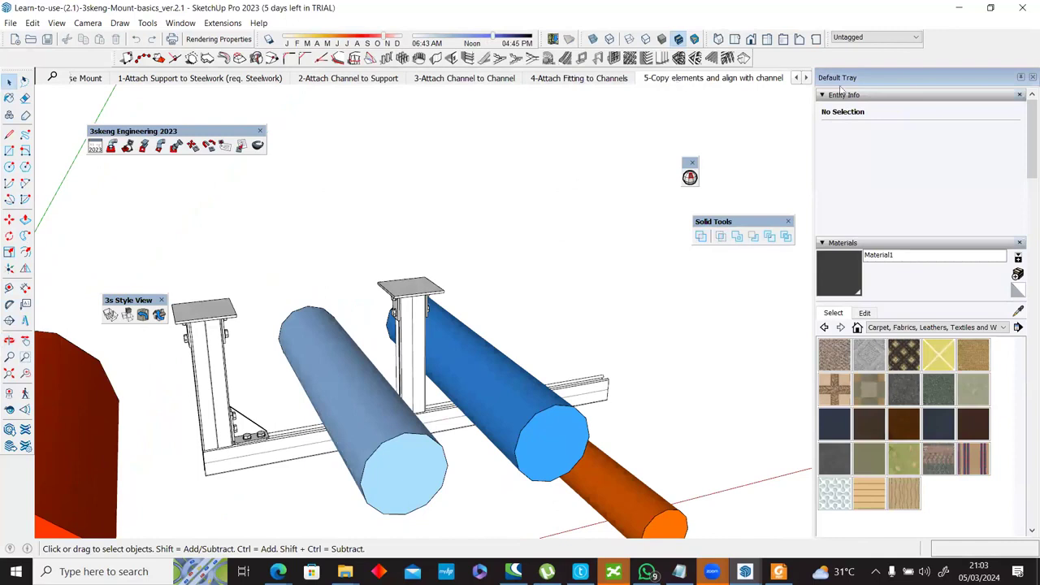
pyautogui.click(766, 81)
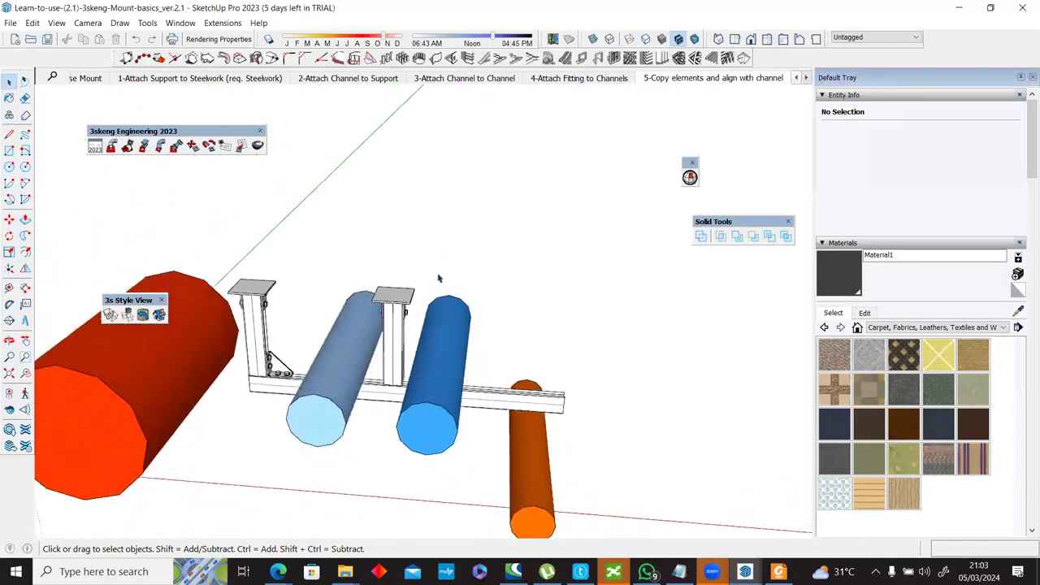
pyautogui.moveTo(420, 330); pyautogui.dragTo(455, 192, button='middle')
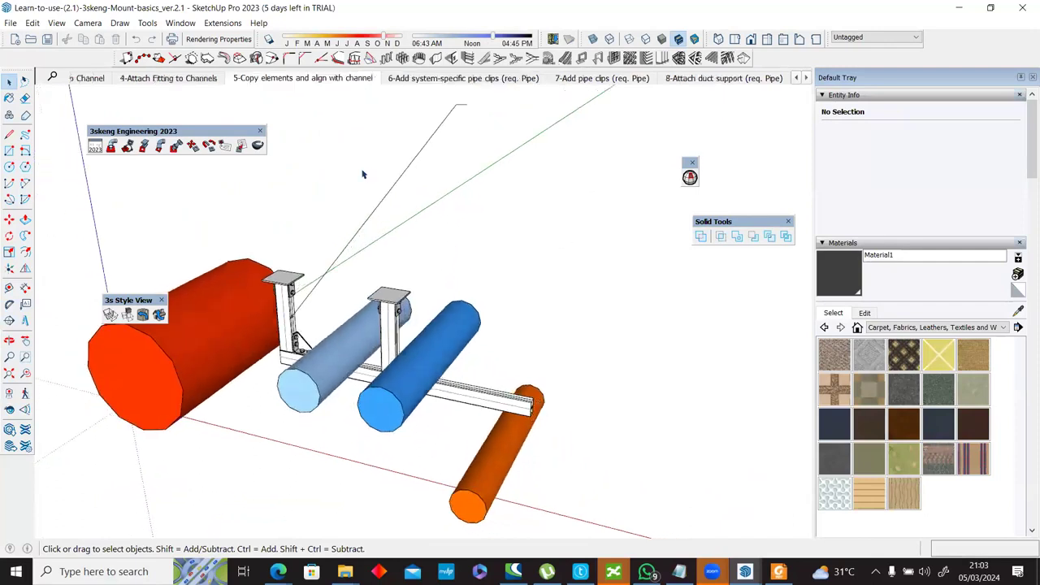
pyautogui.press('pagedown')
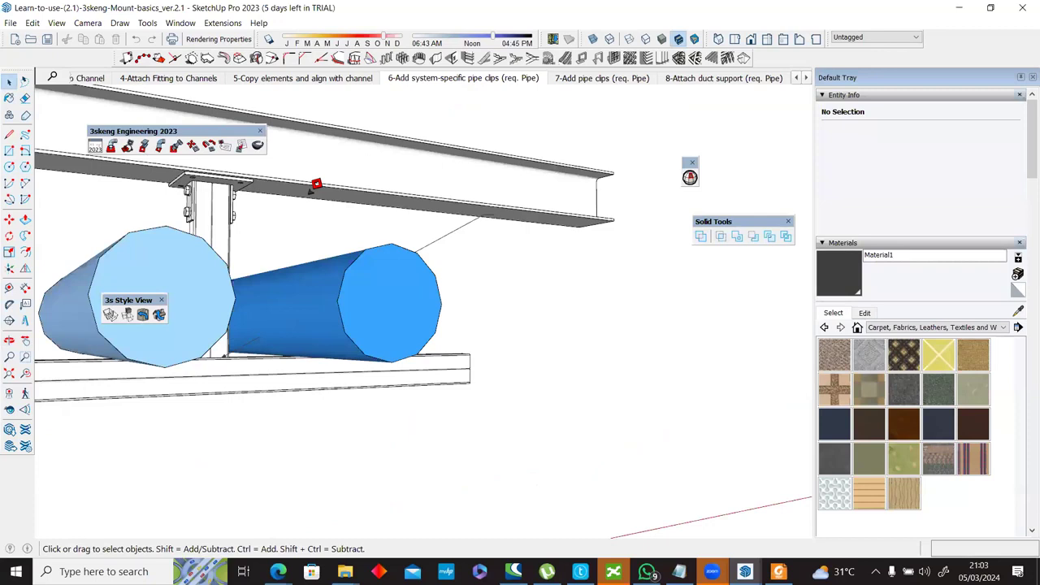
# Step: Try to mount a 16in Universal Split Ring, turned 90°, from the beam's lower flange around the dark blue pipe
pyautogui.click(127, 146)
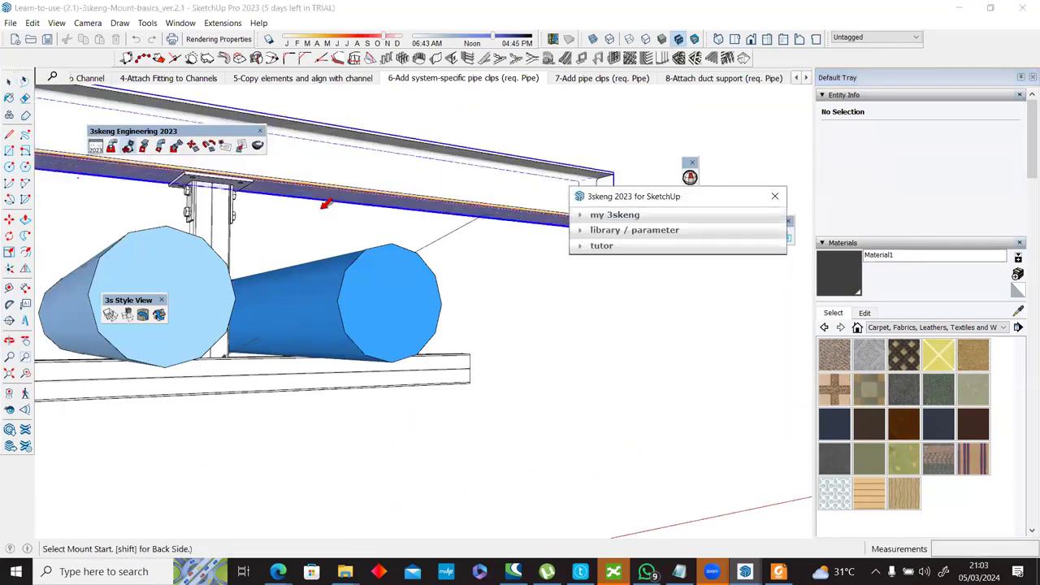
pyautogui.click(291, 297)
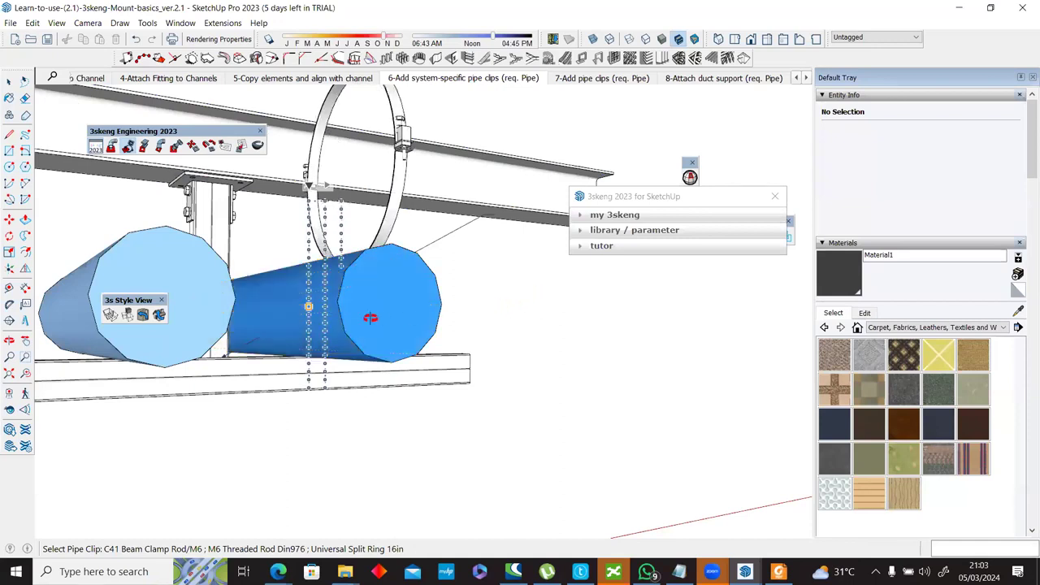
pyautogui.moveTo(304, 304); pyautogui.dragTo(282, 293, button='middle')
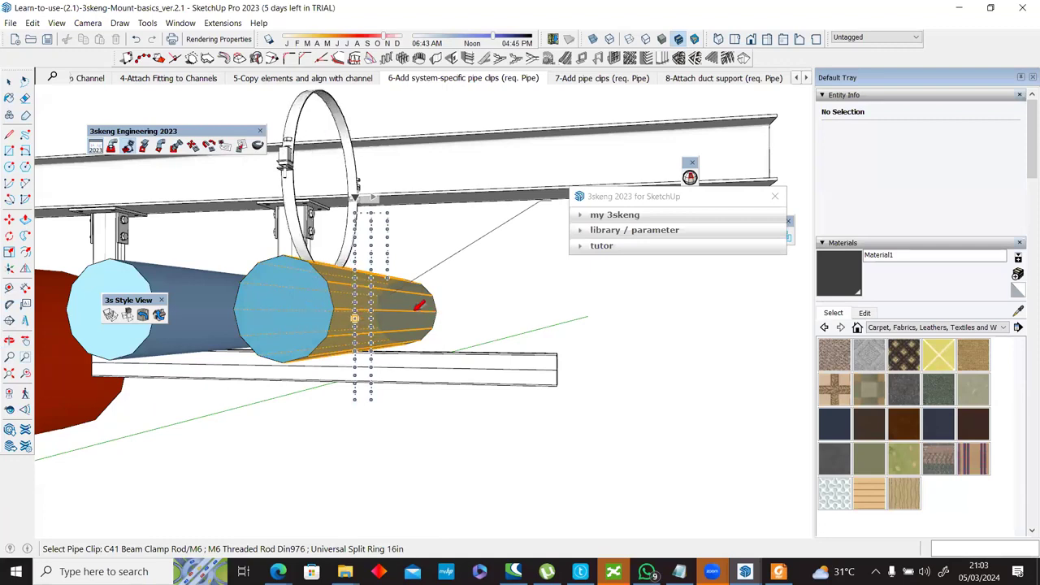
pyautogui.click(418, 306)
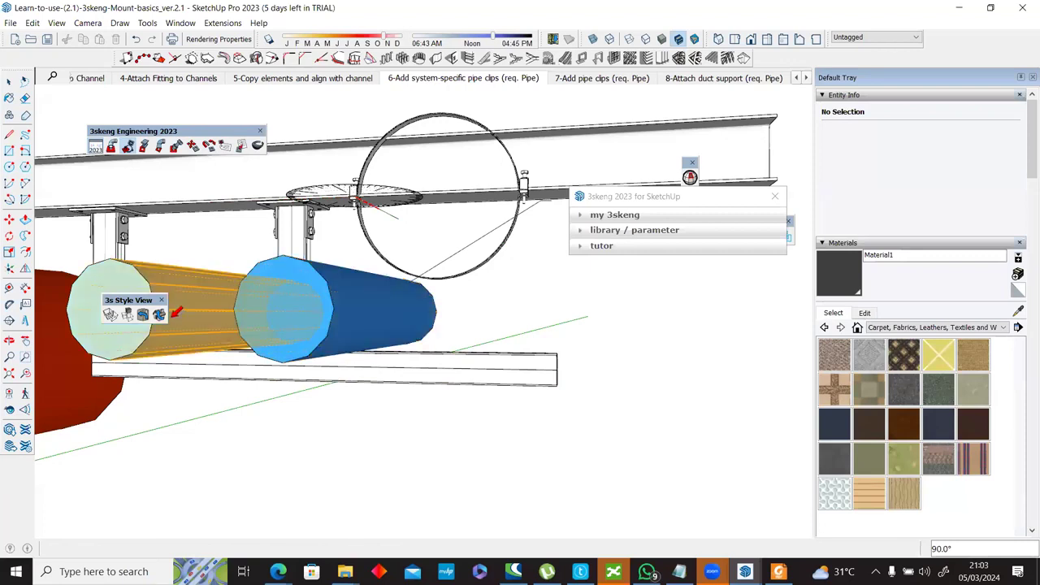
pyautogui.click(382, 309)
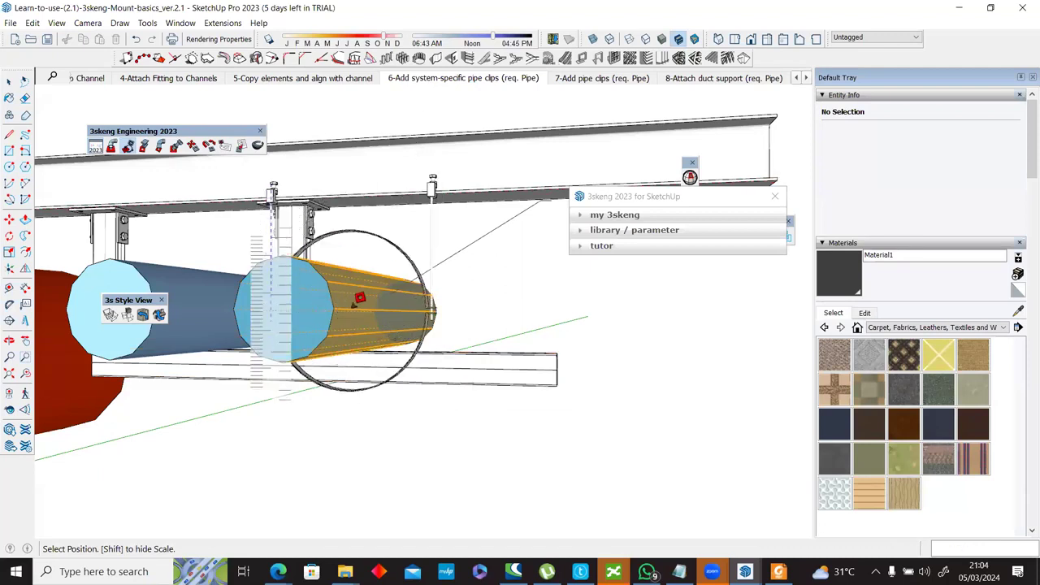
pyautogui.click(520, 316)
# Step: Try to hang a 14in Universal Split Ring with C41 beam clamp and M6 threaded rod around the dark blue pipe
pyautogui.moveTo(450, 318); pyautogui.dragTo(362, 201, button='middle')
pyautogui.click(362, 202)
pyautogui.click(364, 216)
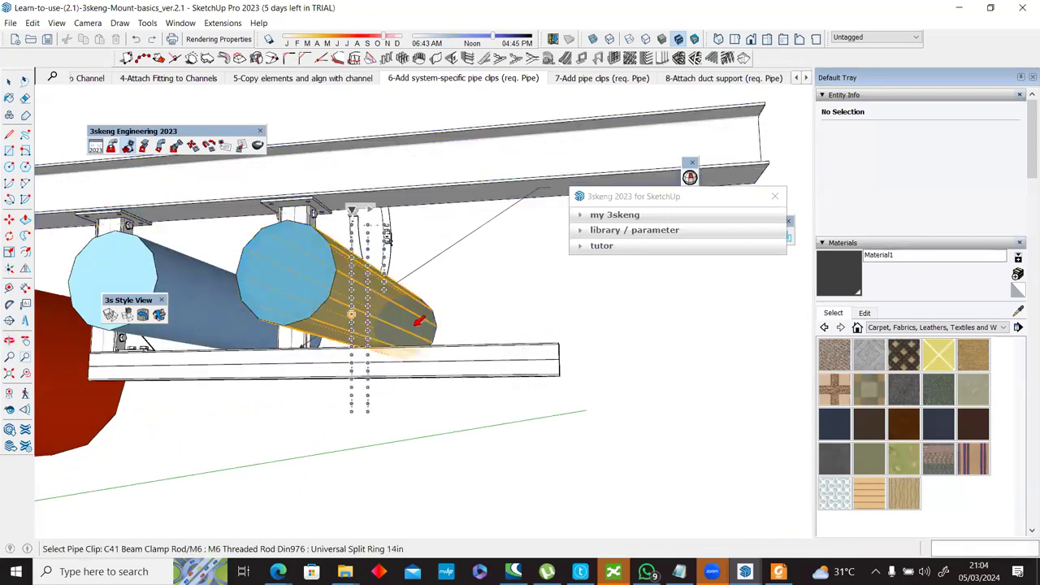
pyautogui.click(351, 313)
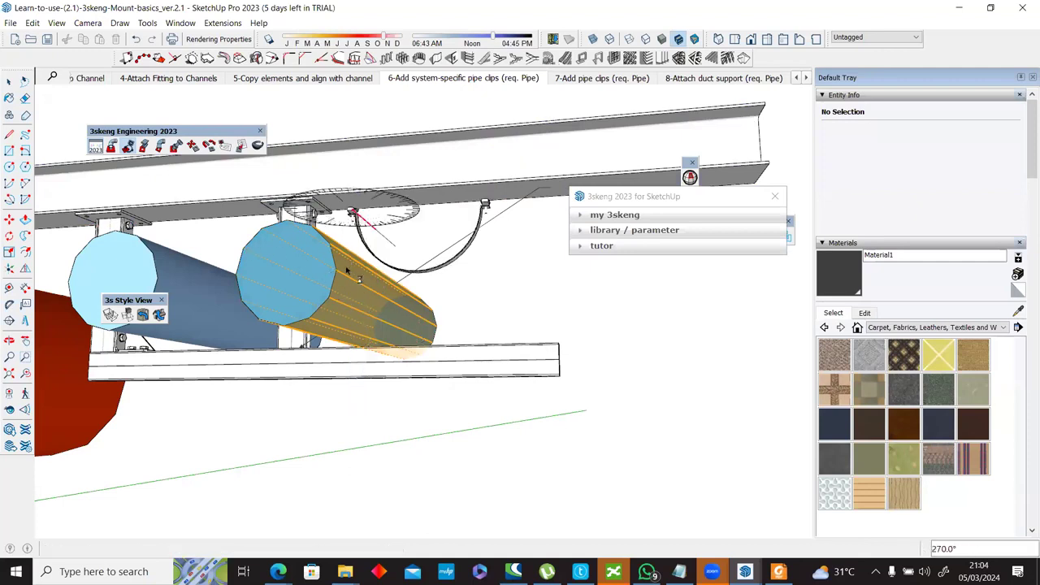
pyautogui.scroll(-3, 357, 268)
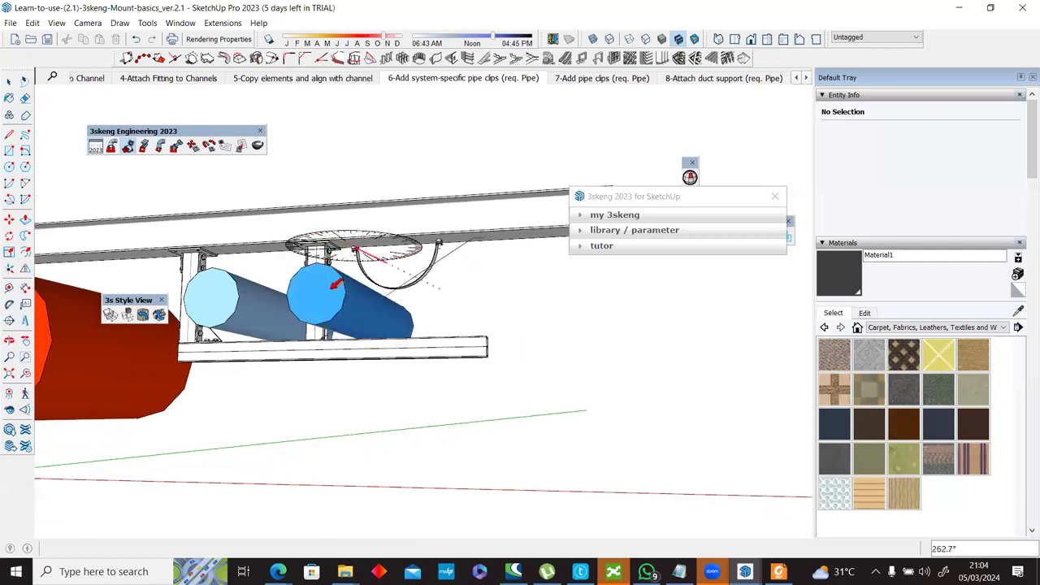
pyautogui.click(336, 284)
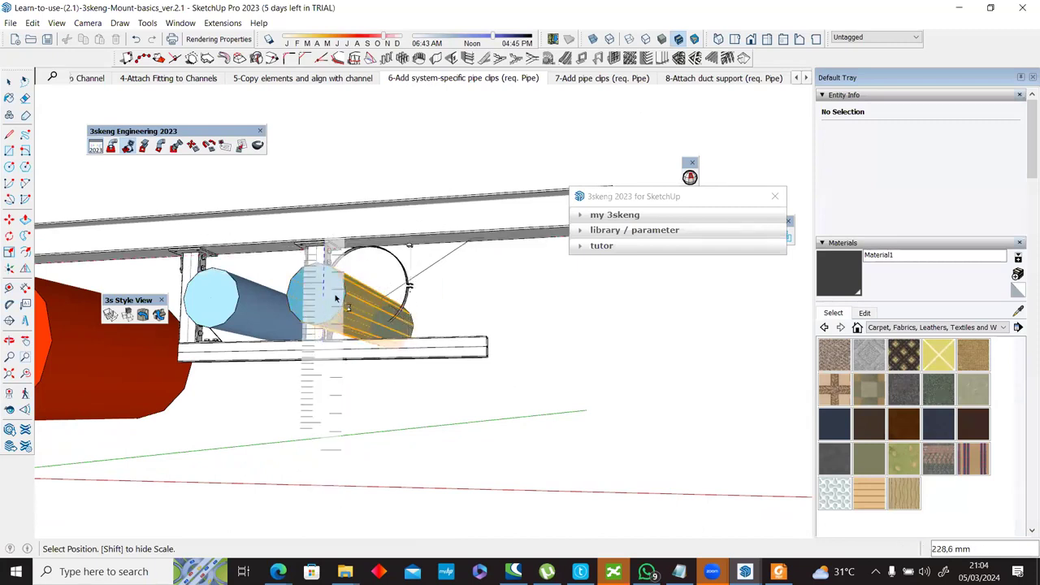
pyautogui.click(369, 343)
pyautogui.moveTo(370, 342); pyautogui.dragTo(313, 383, button='middle')
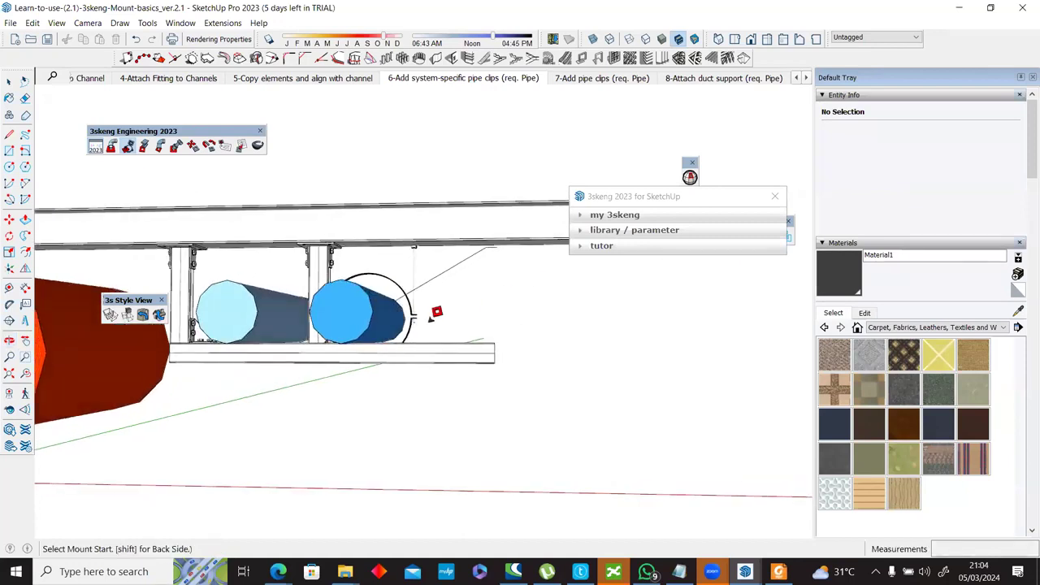
# Step: Hang an 8in Universal Split Ring with C41 beam clamp and M6 threaded rod about 342 mm below the beam at the dark blue pipe
pyautogui.moveTo(385, 331); pyautogui.dragTo(429, 273, button='middle')
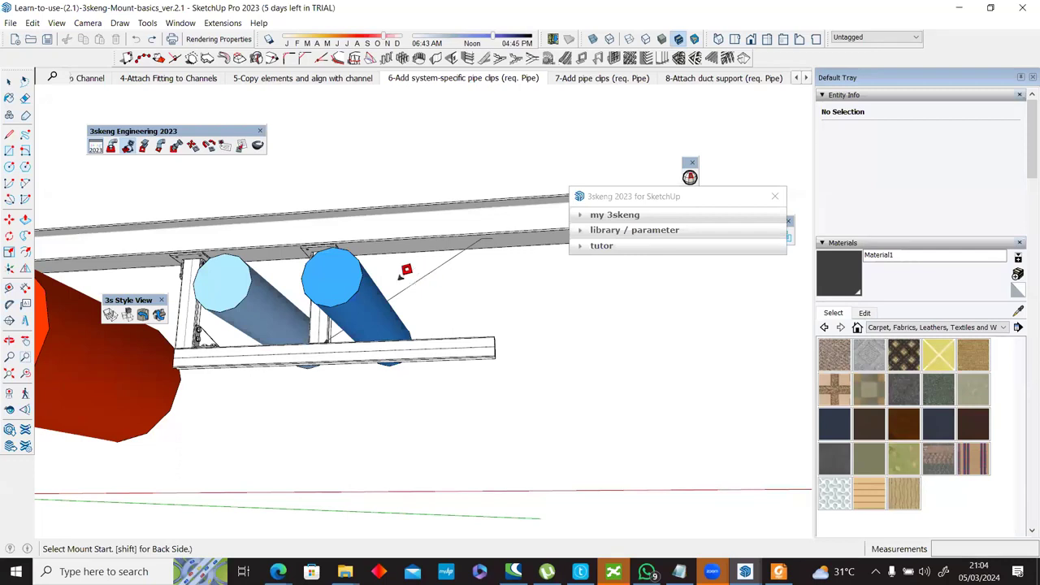
pyautogui.scroll(1, 379, 241)
pyautogui.click(383, 240)
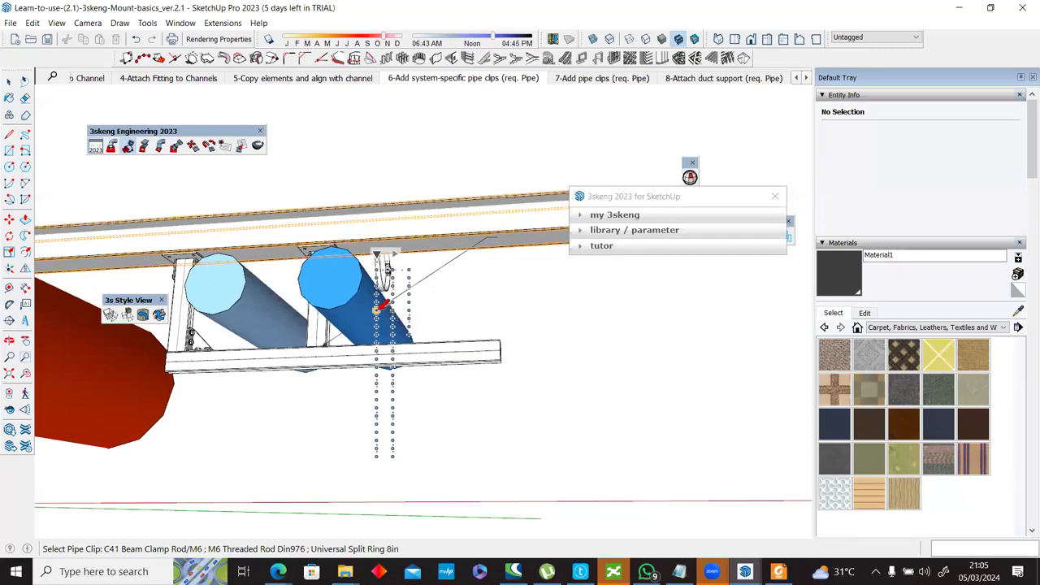
pyautogui.click(379, 305)
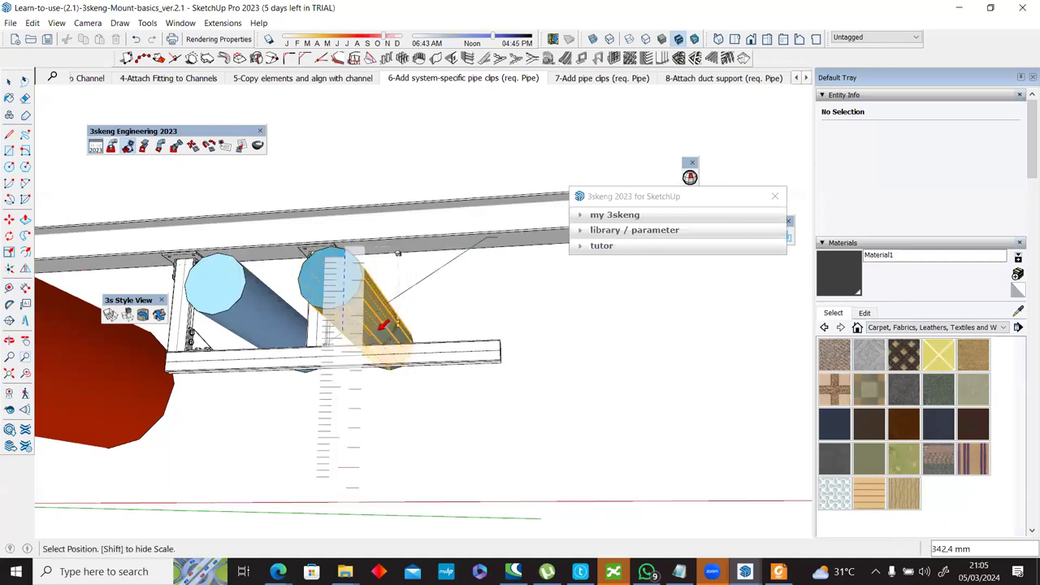
pyautogui.click(382, 325)
pyautogui.moveTo(381, 320); pyautogui.dragTo(331, 276, button='middle')
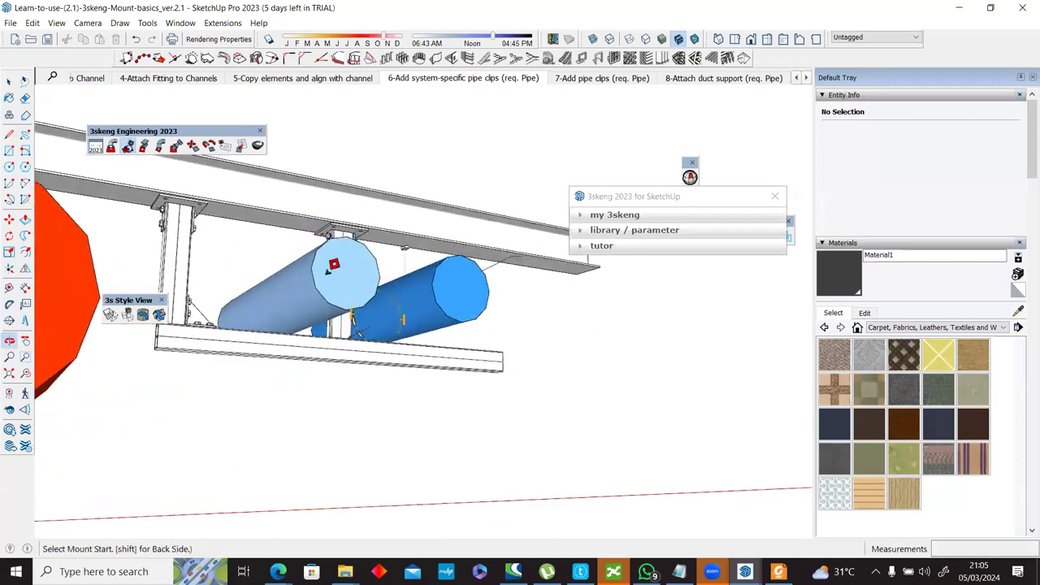
pyautogui.scroll(3, 298, 204)
pyautogui.scroll(2, 317, 213)
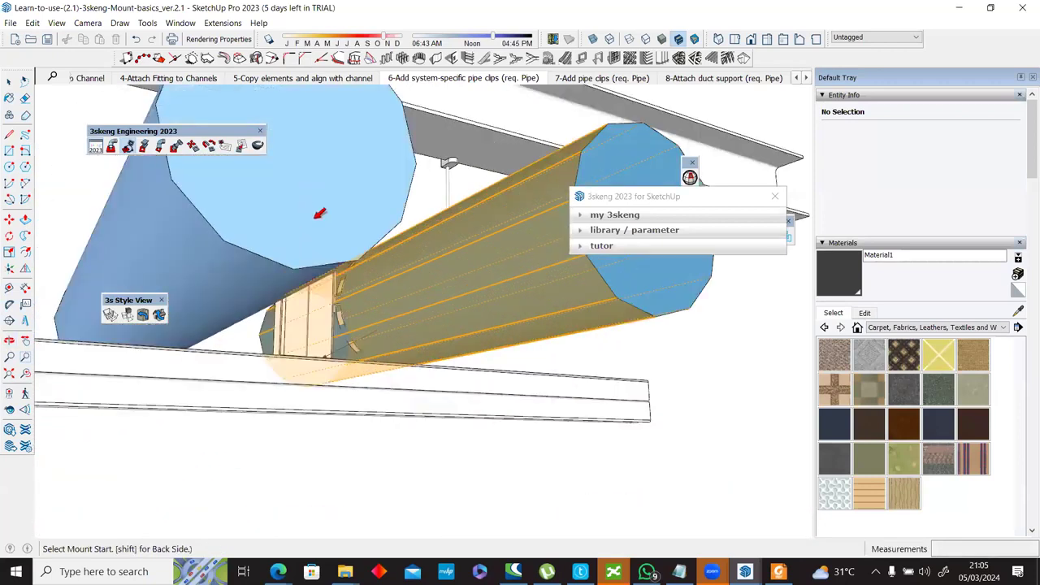
# Step: Hang a 9in Universal Split Ring with C41 beam clamp and M6 threaded rod from the steel beam around the light blue pipe
pyautogui.scroll(-4, 325, 258)
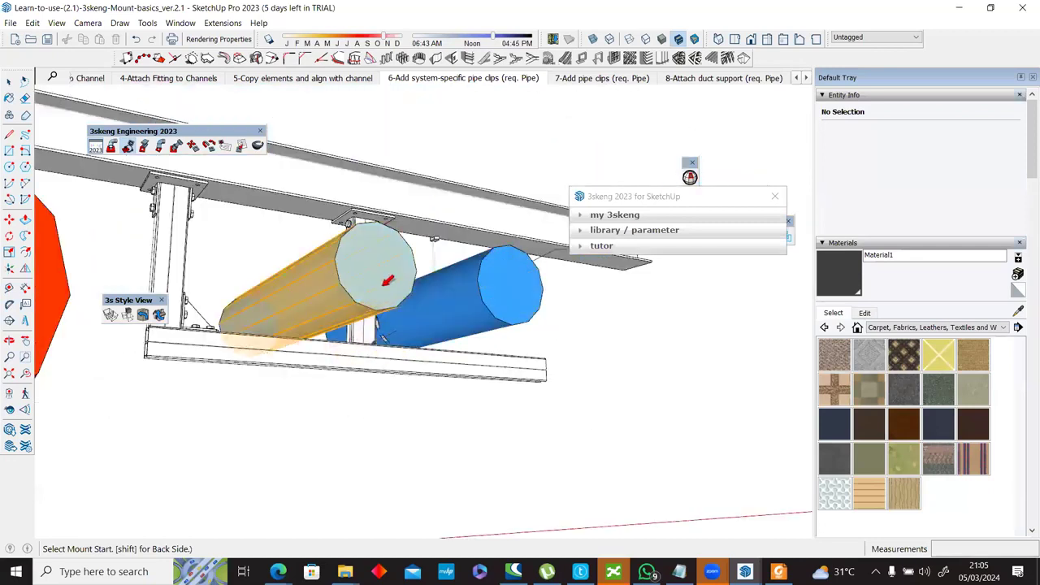
pyautogui.click(388, 281)
pyautogui.click(306, 219)
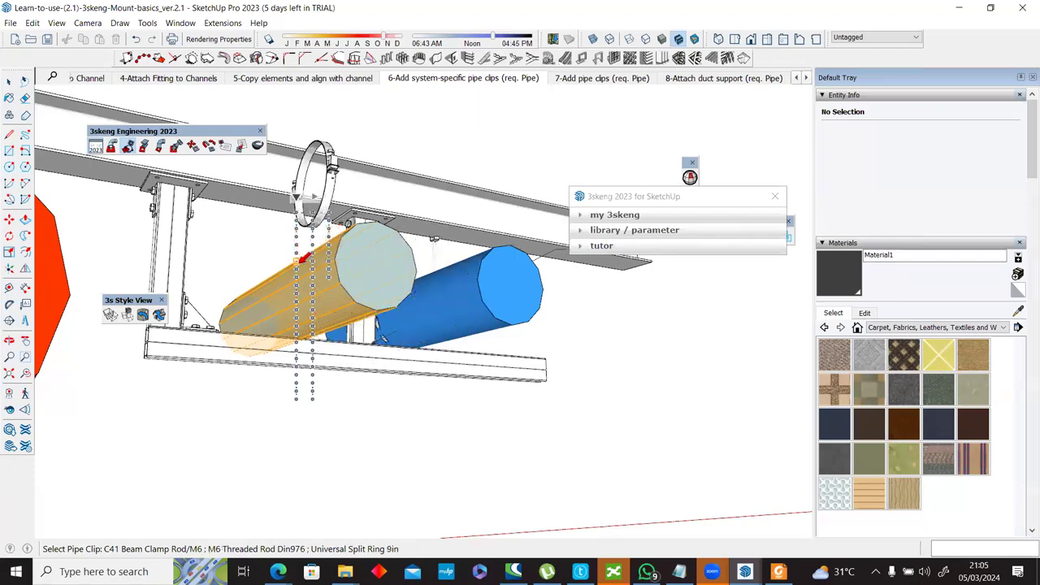
pyautogui.click(366, 263)
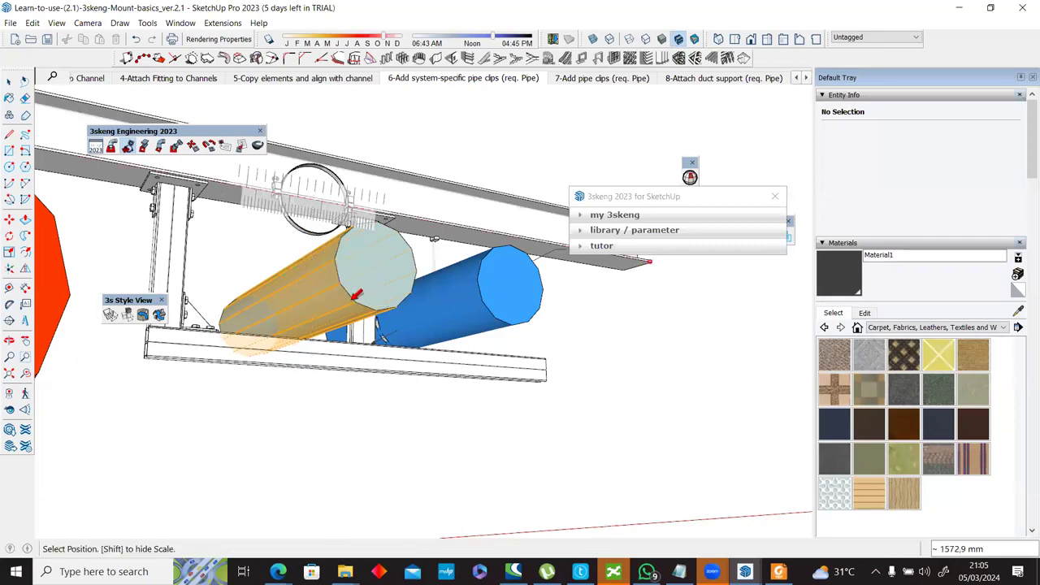
pyautogui.click(362, 280)
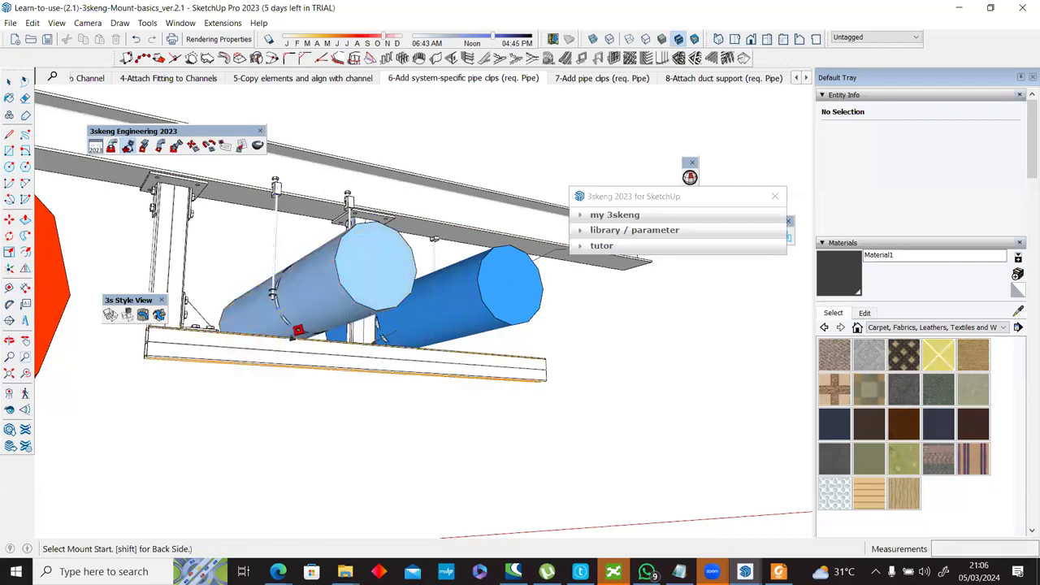
pyautogui.scroll(3, 313, 313)
pyautogui.scroll(2, 139, 399)
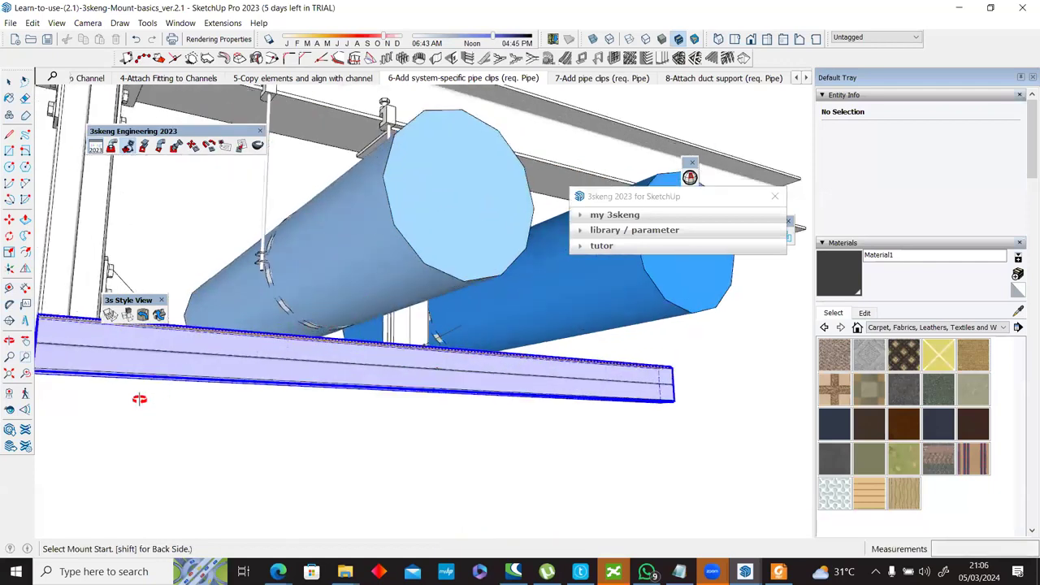
pyautogui.scroll(2, 170, 491)
pyautogui.moveTo(174, 495); pyautogui.dragTo(459, 277, button='middle')
pyautogui.moveTo(398, 307); pyautogui.dragTo(413, 311)
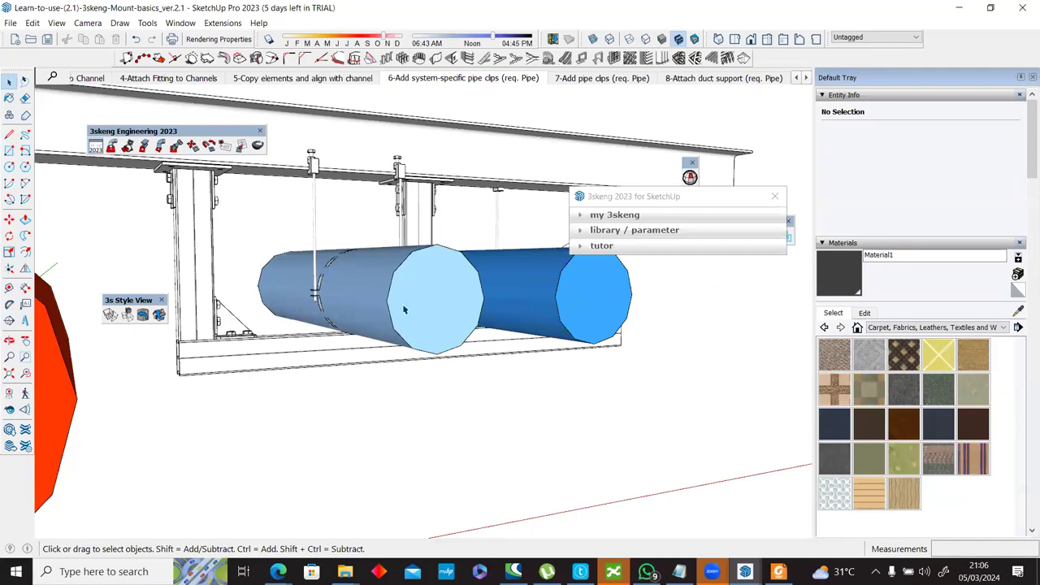
# Step: Show the 7-Add pipe clips scene, start the Mount tool and move the 3skeng Engineering 2023 toolbar clear of the orange pipe
pyautogui.click(601, 78)
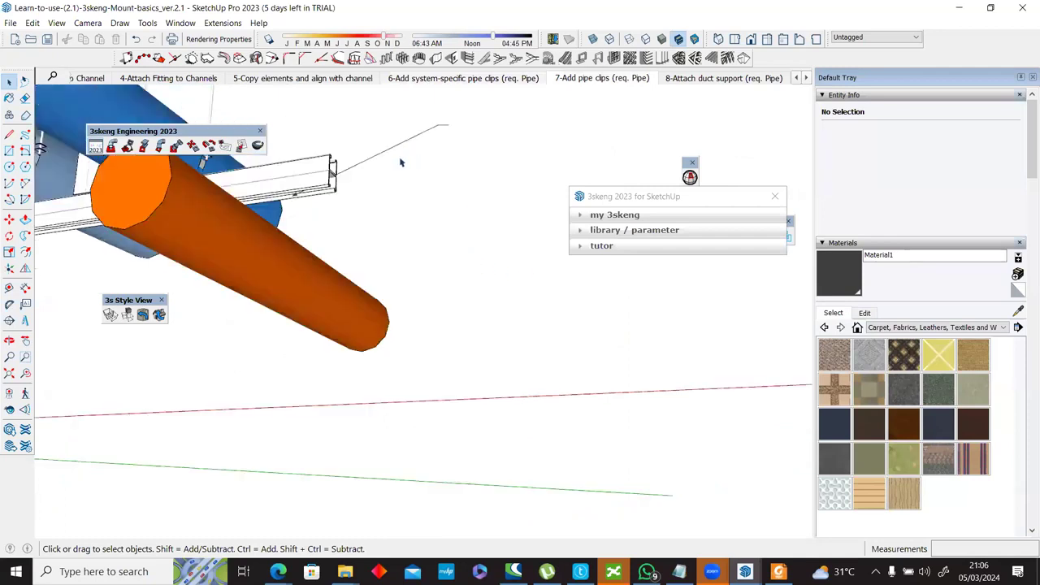
pyautogui.click(128, 146)
pyautogui.moveTo(596, 123); pyautogui.dragTo(597, 123)
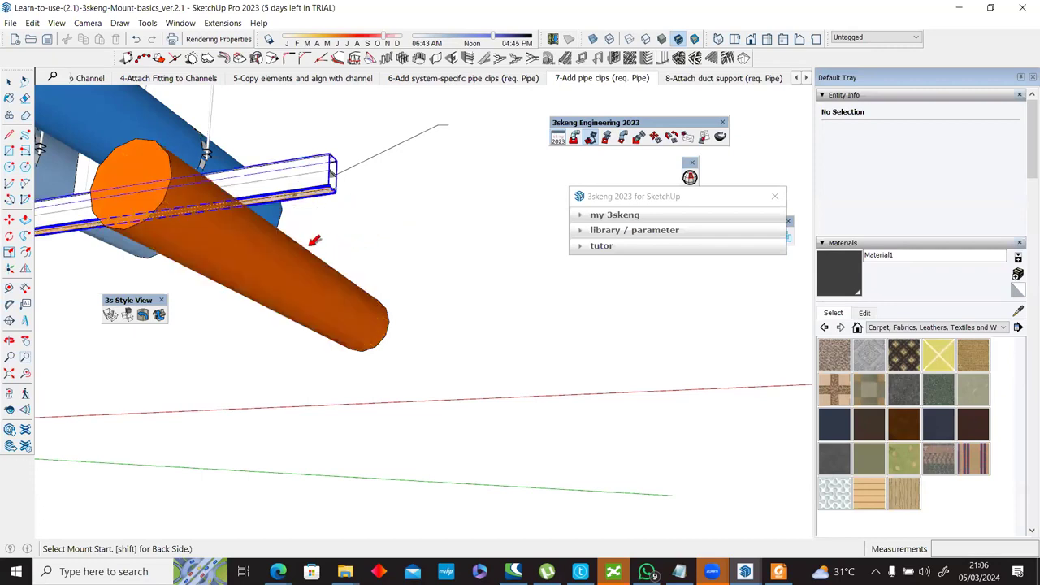
# Step: Try the Universal Pipe Strap ID 169mm and the Universal Vibra Pipe Clamp NPS 6" on the channel's underside near the orange pipe
pyautogui.click(294, 213)
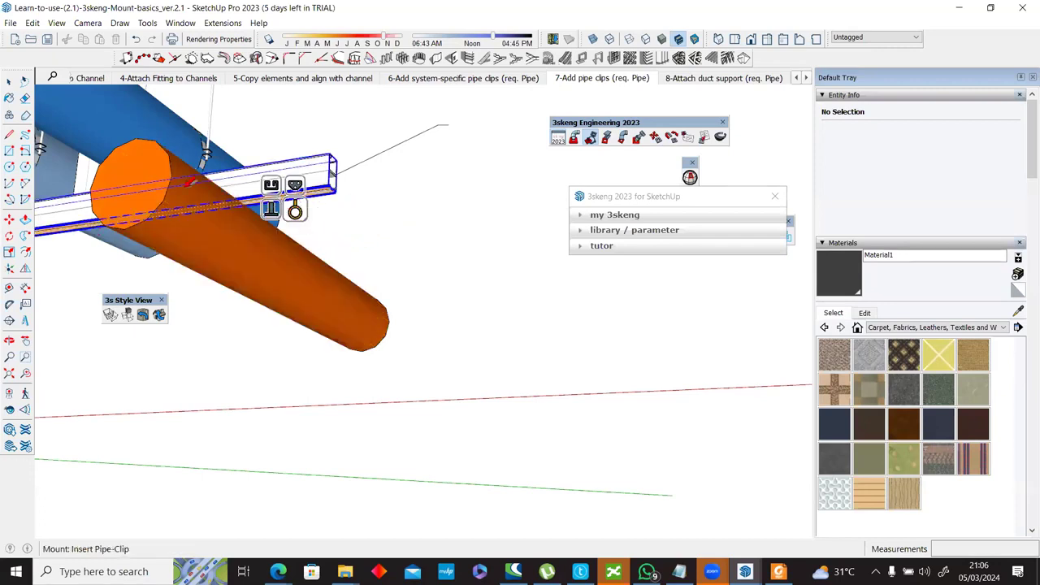
pyautogui.press('Right')
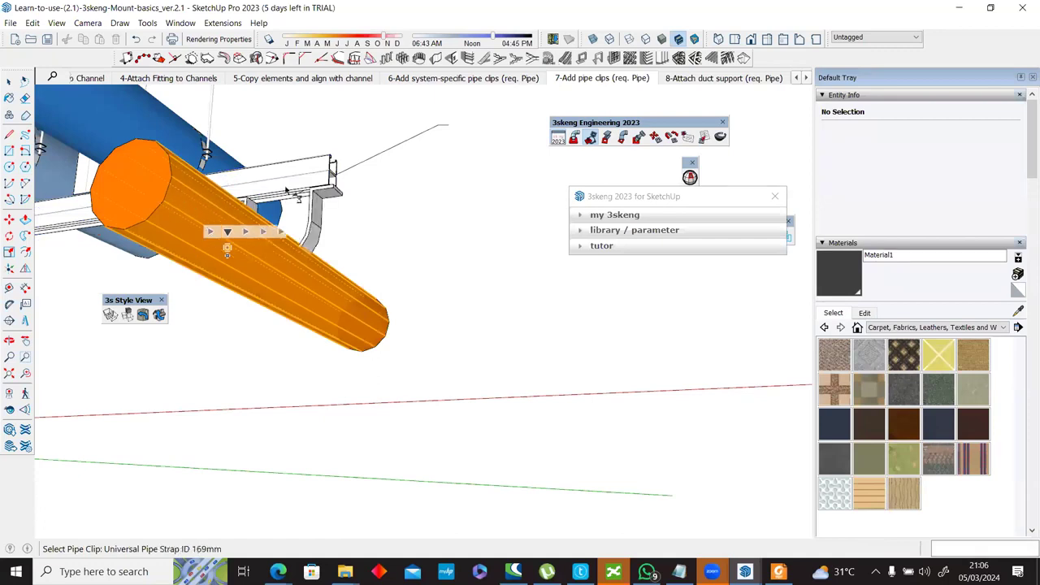
pyautogui.click(320, 194)
pyautogui.scroll(-4, 294, 175)
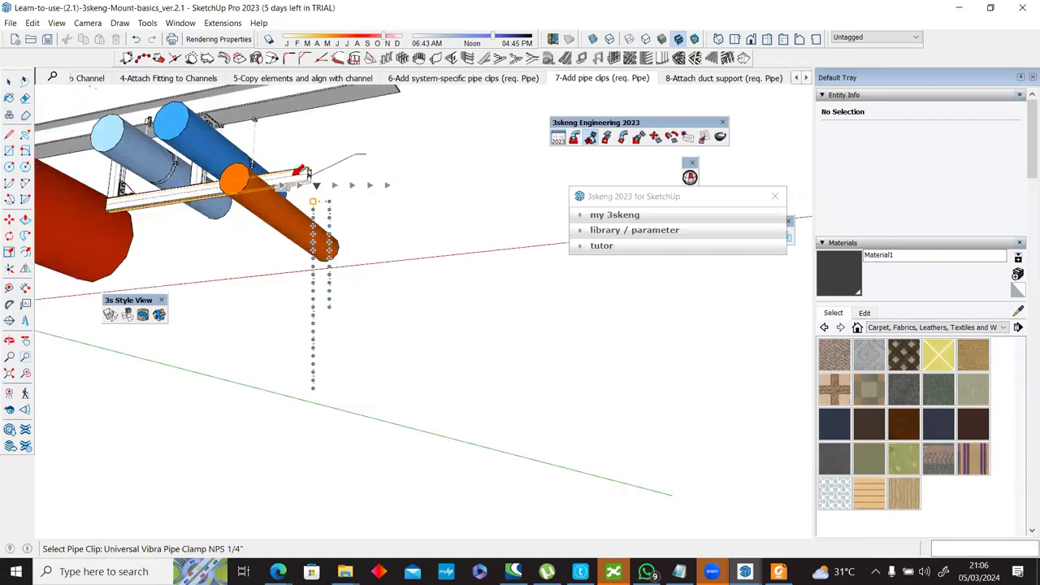
pyautogui.scroll(4, 298, 173)
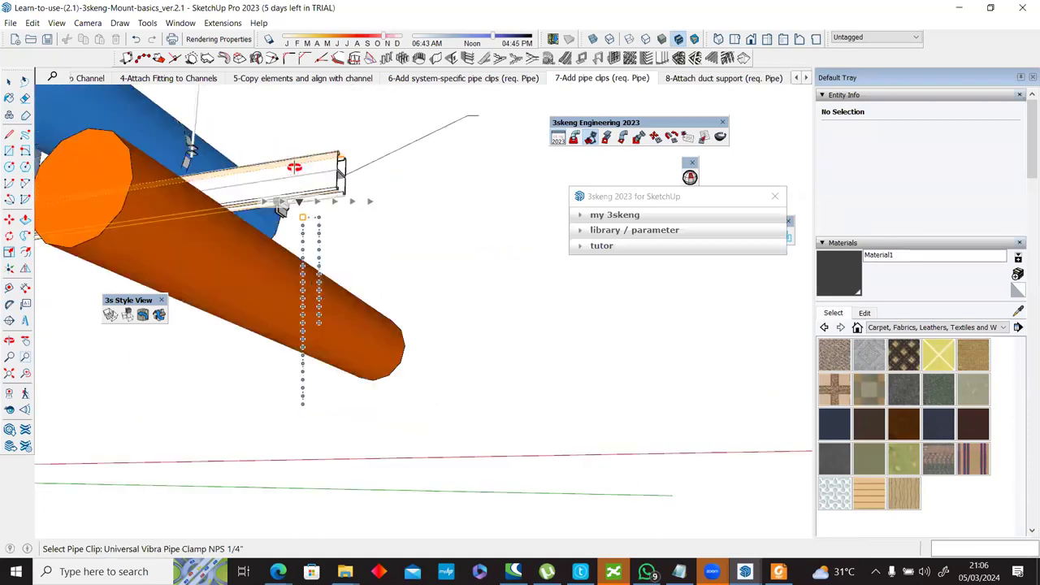
pyautogui.click(204, 193)
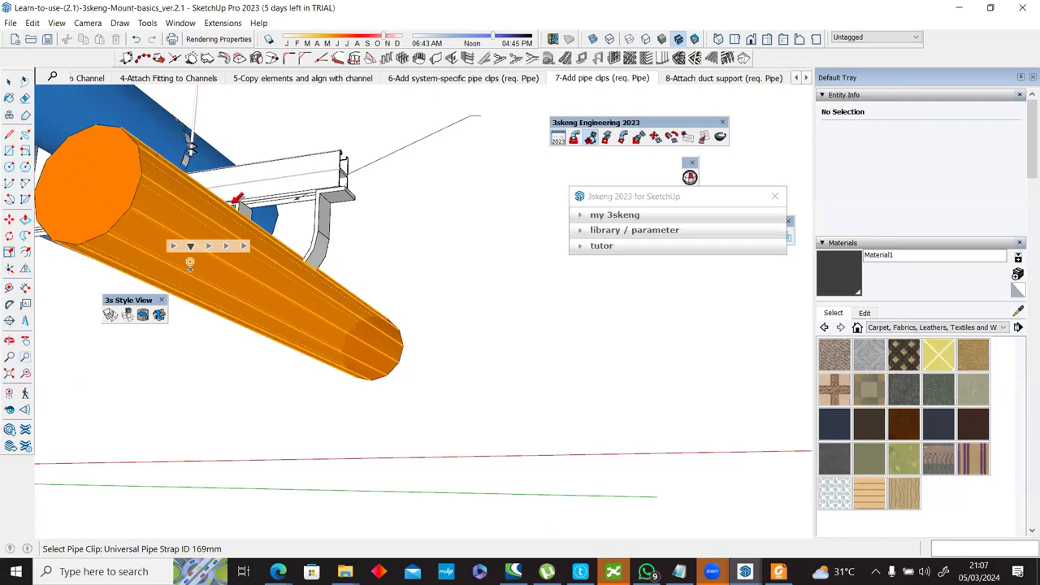
pyautogui.click(209, 247)
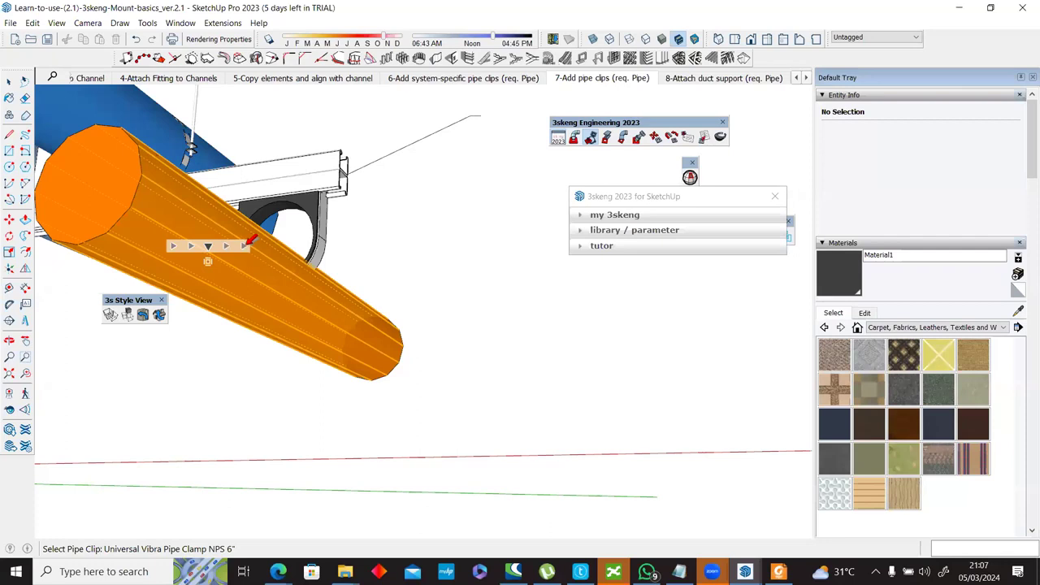
pyautogui.click(186, 242)
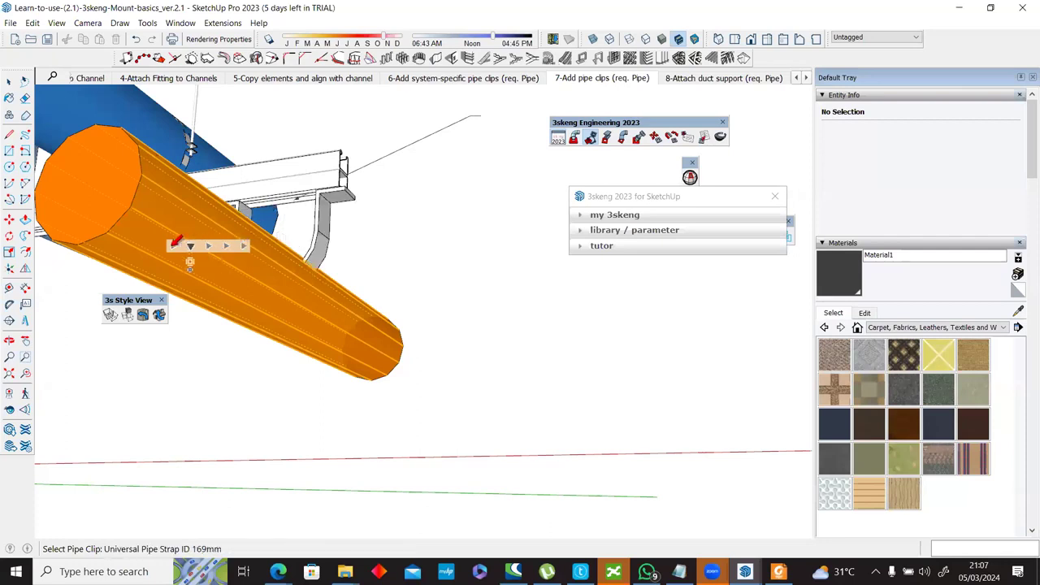
pyautogui.click(175, 241)
# Step: Try pipe clips under the channel's end for the orange pipe, including Universal imp. Pipe Clip 159-169mm and Universal Split Ring 560mm
pyautogui.moveTo(530, 279); pyautogui.dragTo(483, 278, button='middle')
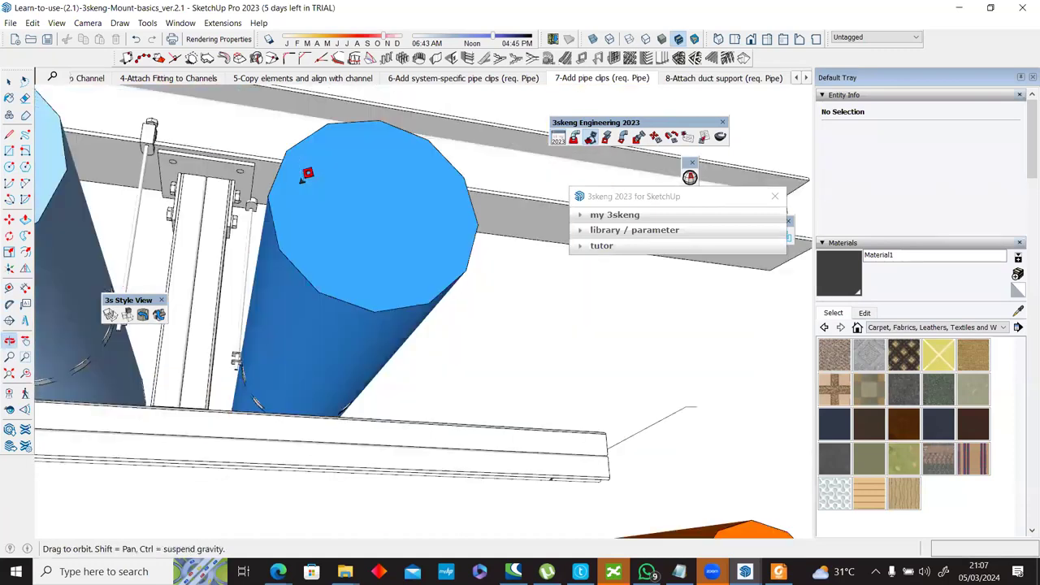
pyautogui.moveTo(306, 176); pyautogui.dragTo(338, 182, button='middle')
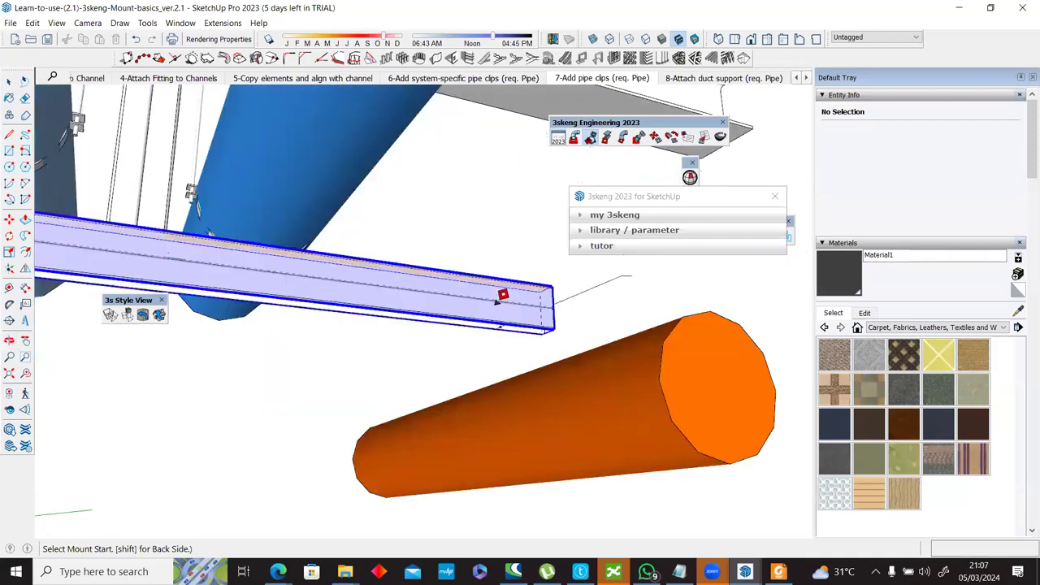
pyautogui.scroll(3, 660, 370)
pyautogui.scroll(2, 663, 419)
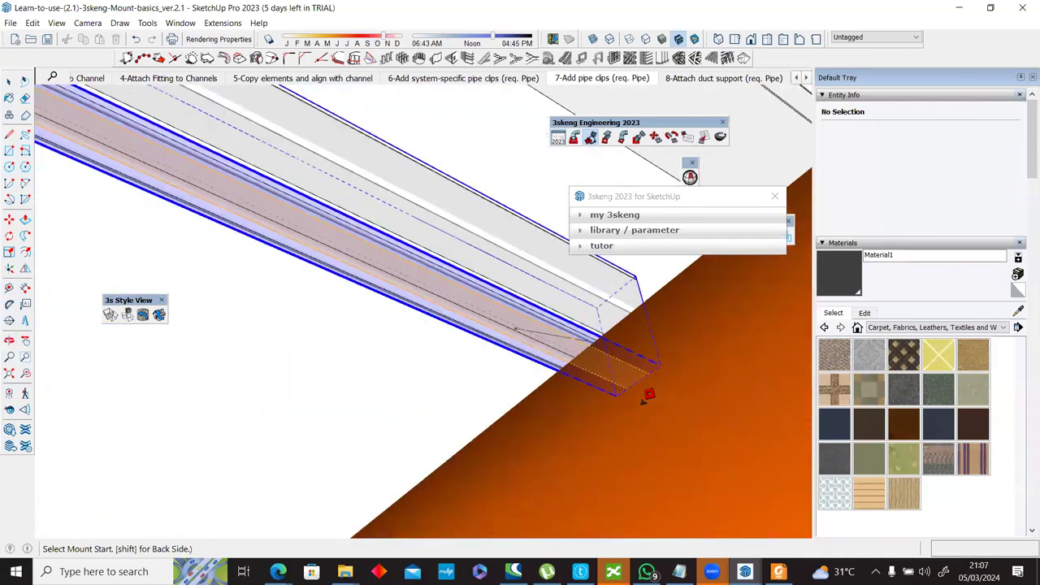
pyautogui.moveTo(637, 395); pyautogui.dragTo(477, 417, button='middle')
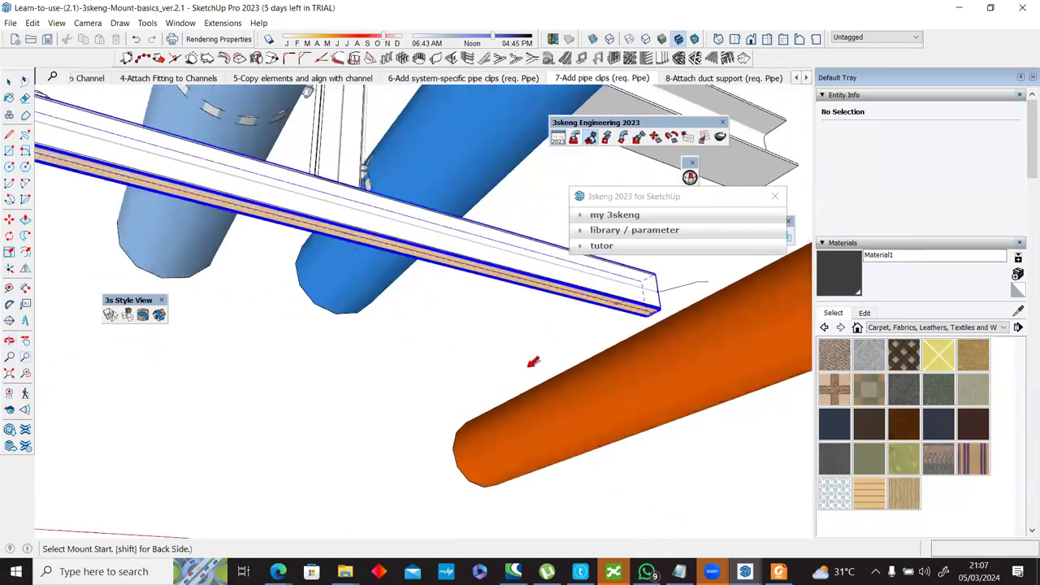
pyautogui.click(612, 316)
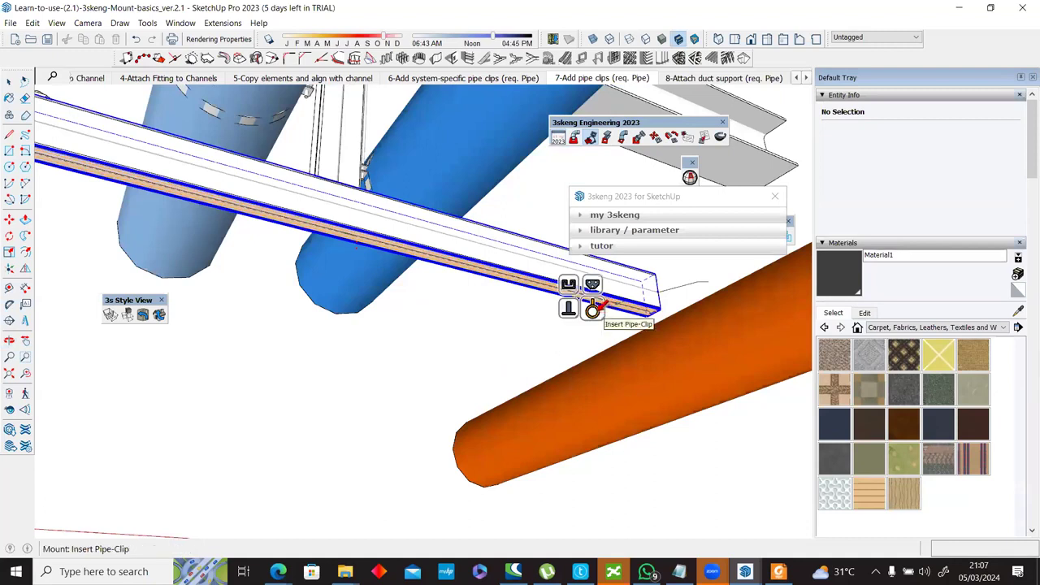
pyautogui.click(593, 309)
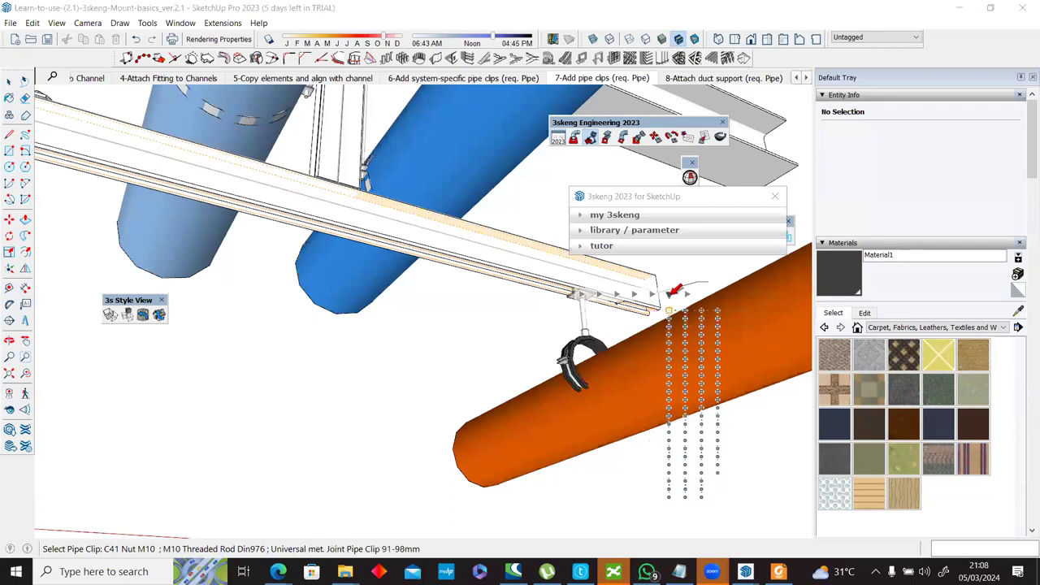
pyautogui.moveTo(688, 294)
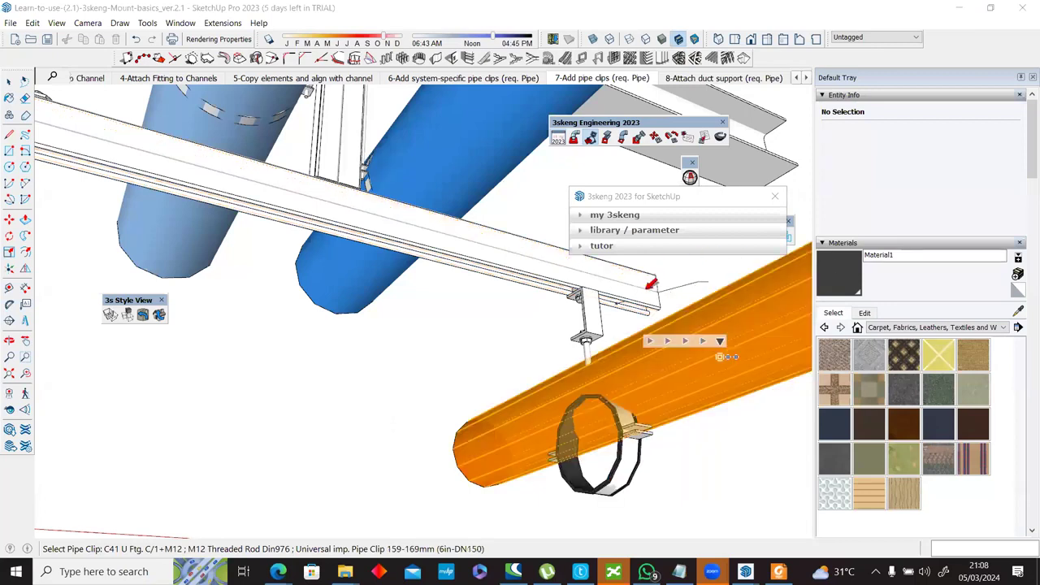
pyautogui.moveTo(601, 295)
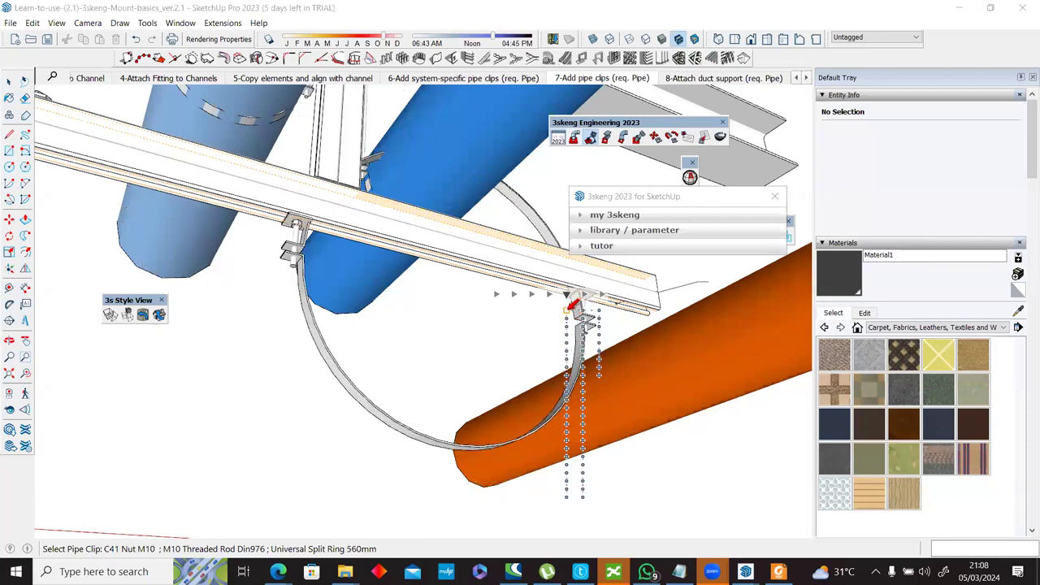
pyautogui.click(650, 351)
pyautogui.click(650, 353)
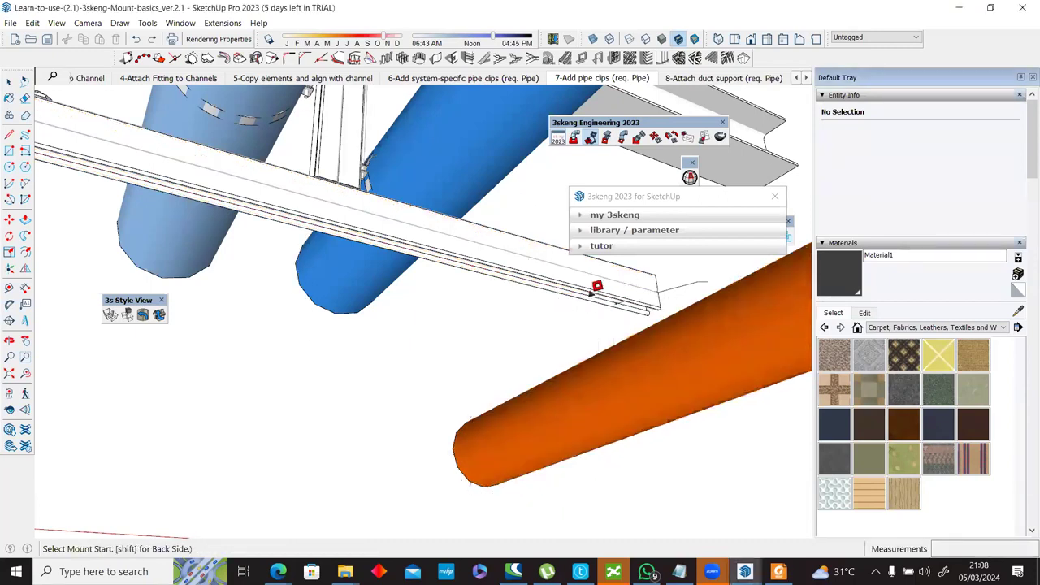
# Step: Try to hang a 600mm Universal Split Ring with C41 Nut M10 and M10 threaded rod from the channel around the orange pipe
pyautogui.click(606, 306)
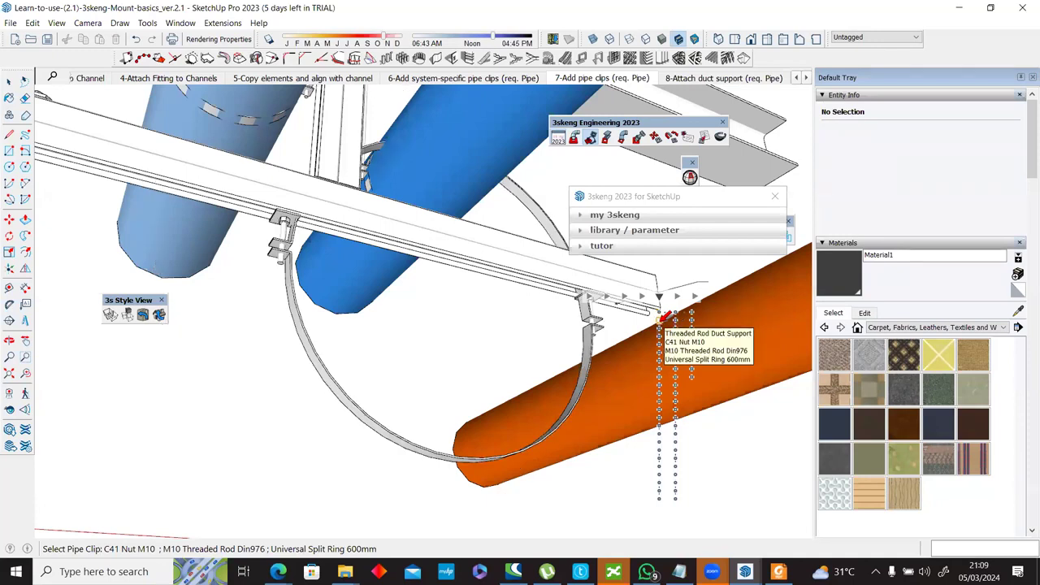
pyautogui.click(723, 360)
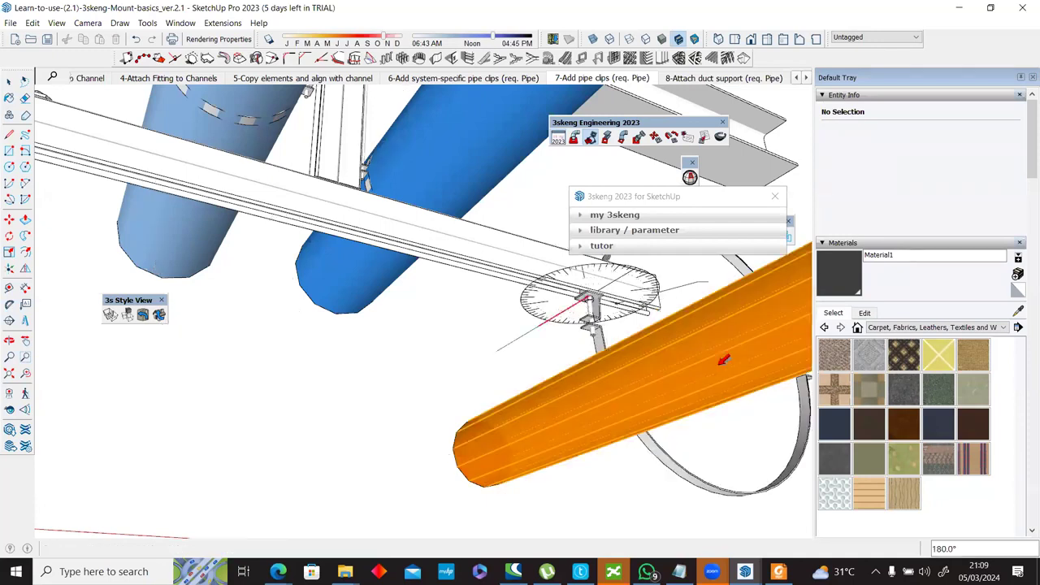
pyautogui.click(707, 349)
pyautogui.moveTo(454, 431); pyautogui.dragTo(632, 410, button='middle')
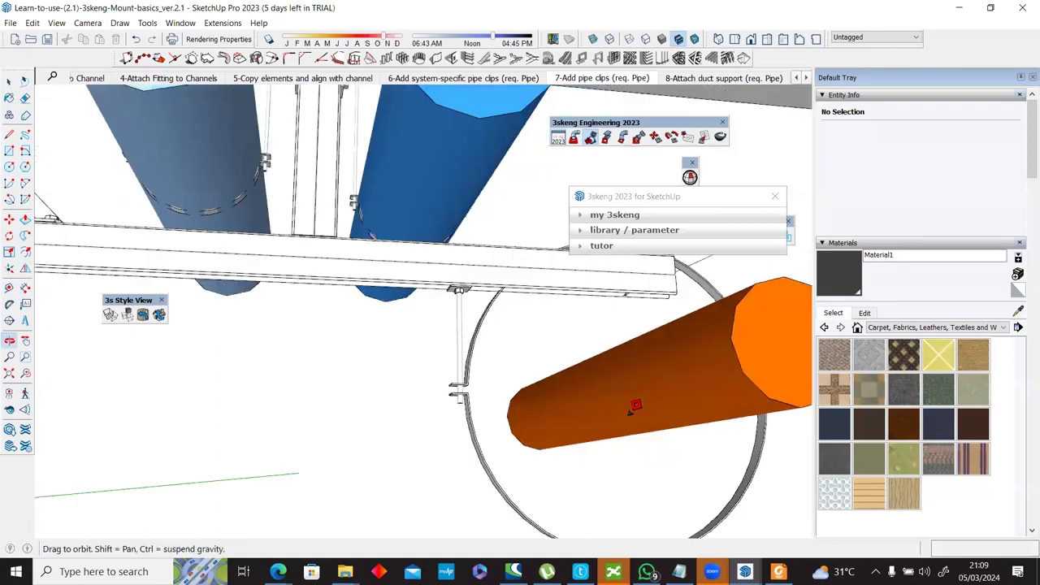
pyautogui.scroll(-3, 626, 385)
pyautogui.hotkey('ctrl', 'z')
pyautogui.scroll(3, 627, 368)
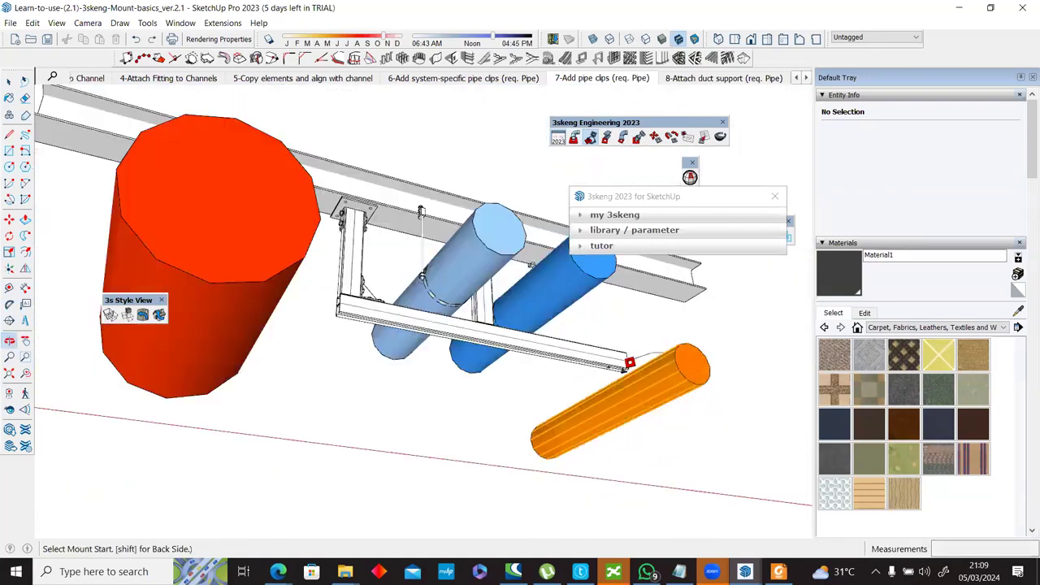
pyautogui.scroll(2, 625, 369)
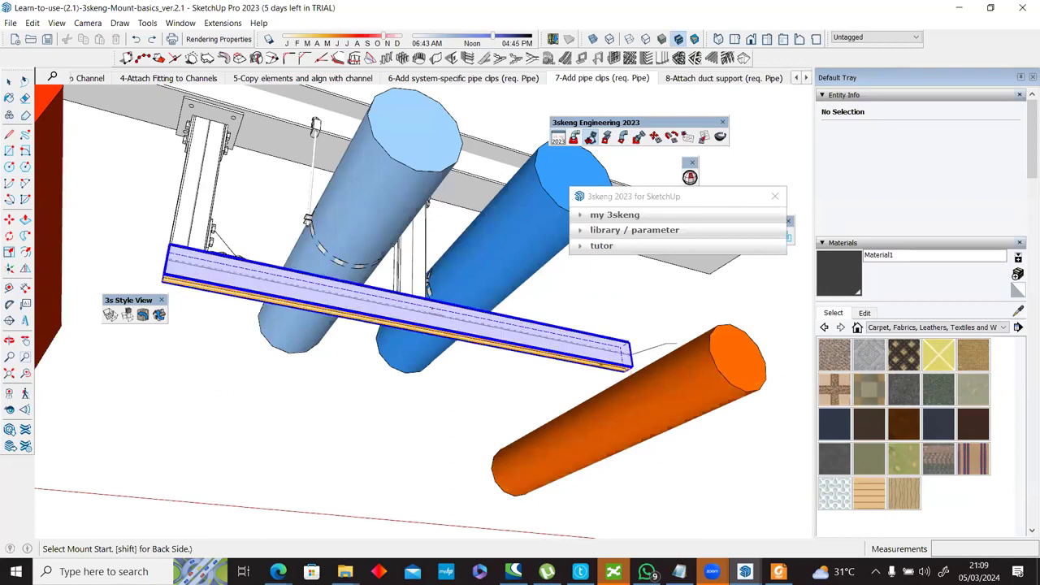
# Step: Show the 8-Attach duct support scene with the large red duct under the steel beam
pyautogui.click(690, 78)
pyautogui.moveTo(321, 288); pyautogui.dragTo(328, 242, button='middle')
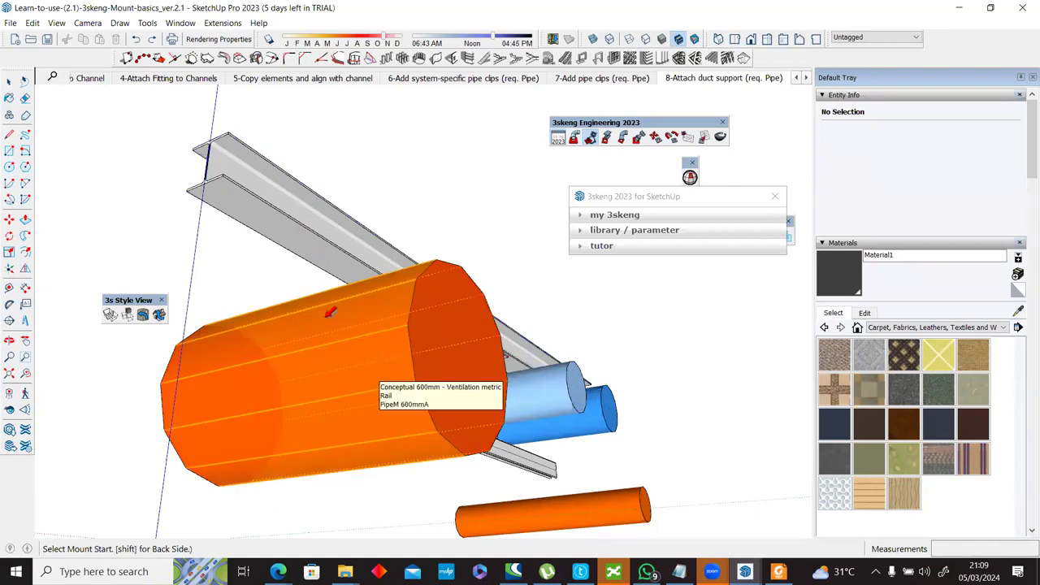
# Step: Try to hang a split ring duct support from the steel beam's lower flange around the large red duct
pyautogui.click(316, 247)
pyautogui.click(322, 237)
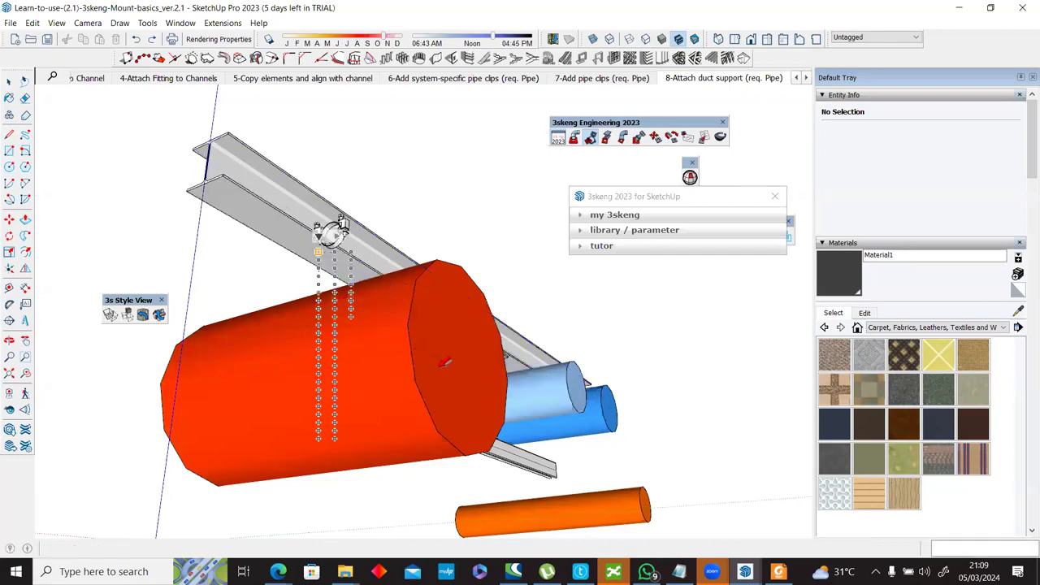
pyautogui.click(328, 235)
pyautogui.click(446, 365)
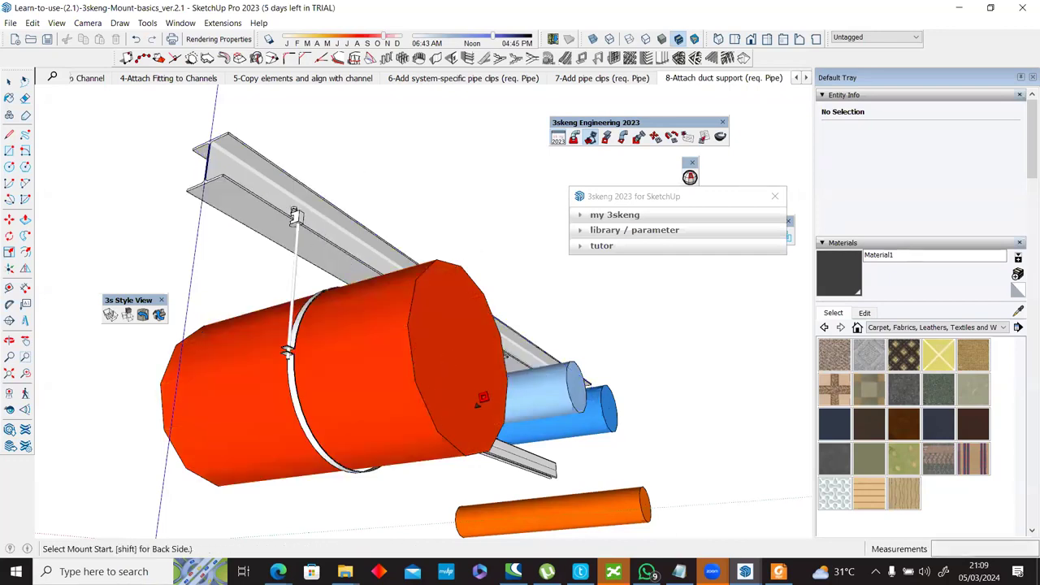
pyautogui.moveTo(420, 436); pyautogui.dragTo(347, 250, button='middle')
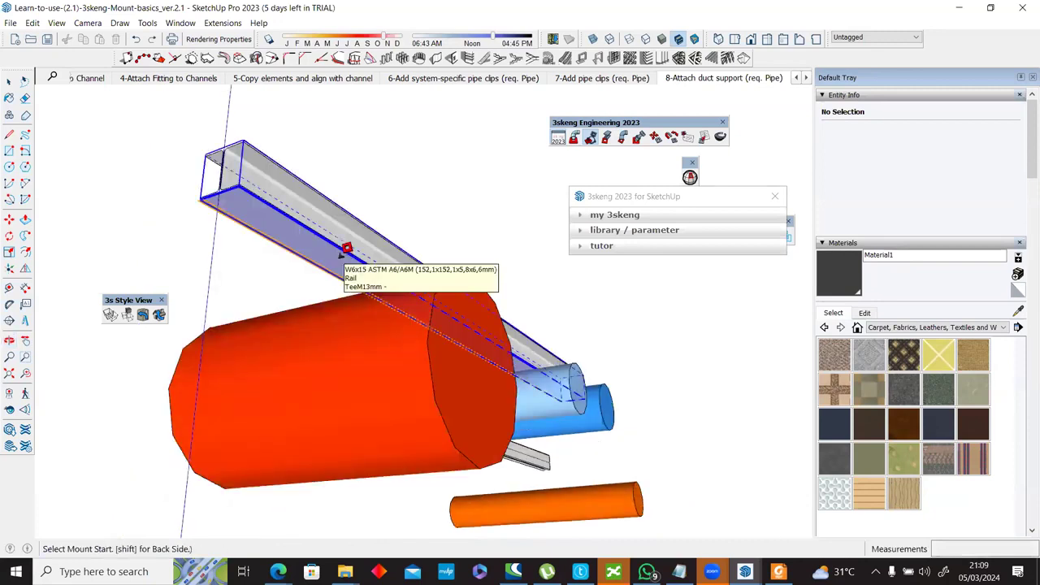
# Step: Try to hang a Universal Split Ring 600mm with C41 Beam Clamp Rod/M10 and M10 threaded rod from the beam's lower flange around the red duct
pyautogui.click(355, 261)
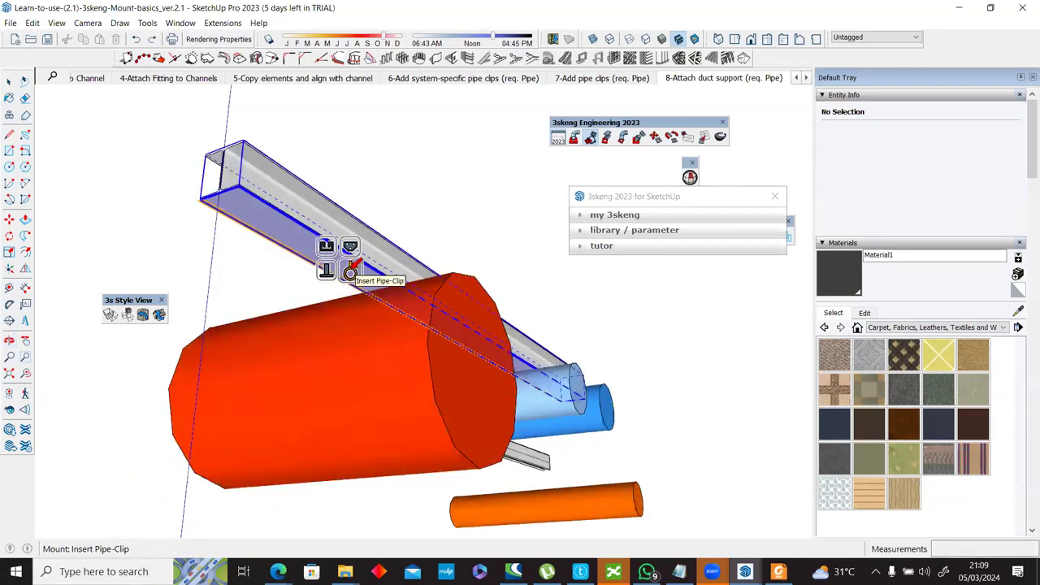
pyautogui.click(351, 270)
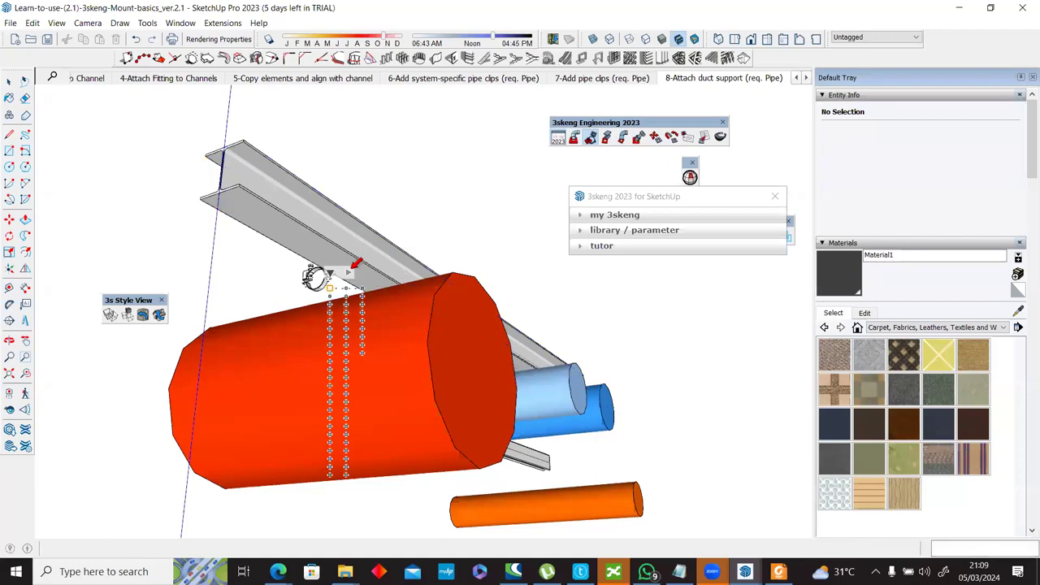
pyautogui.click(485, 357)
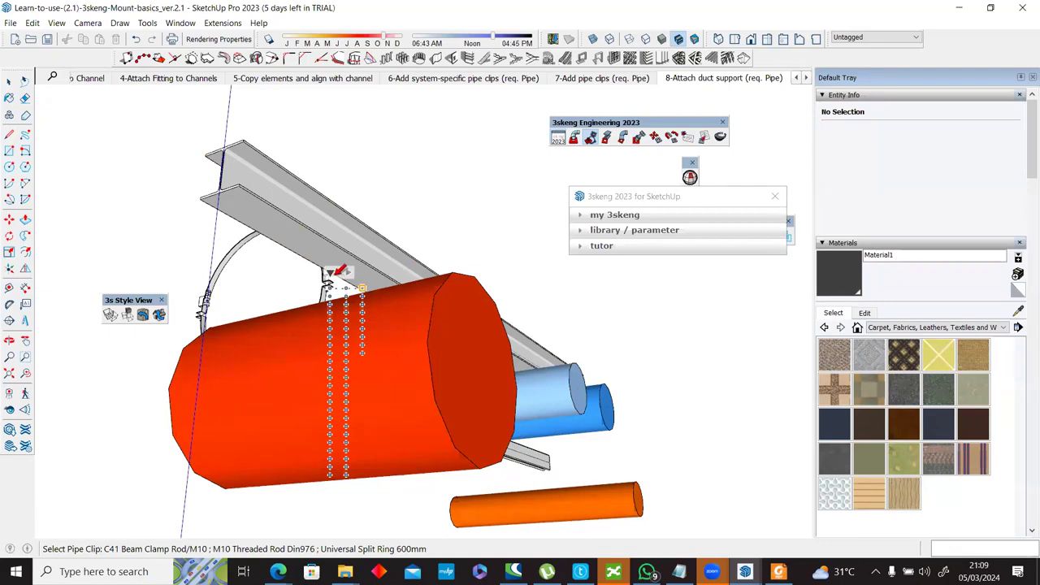
pyautogui.click(325, 271)
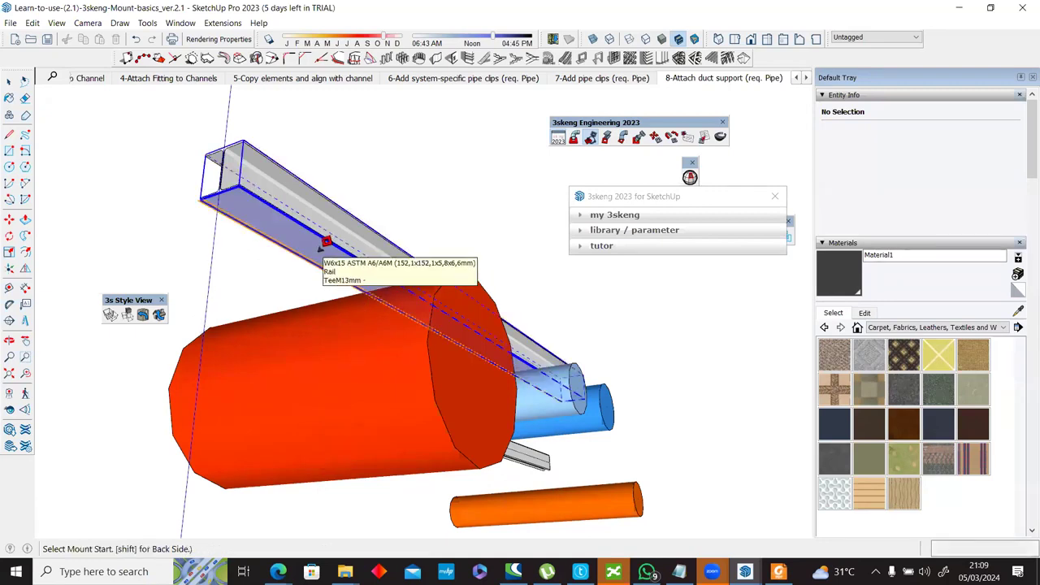
pyautogui.click(319, 248)
pyautogui.click(329, 265)
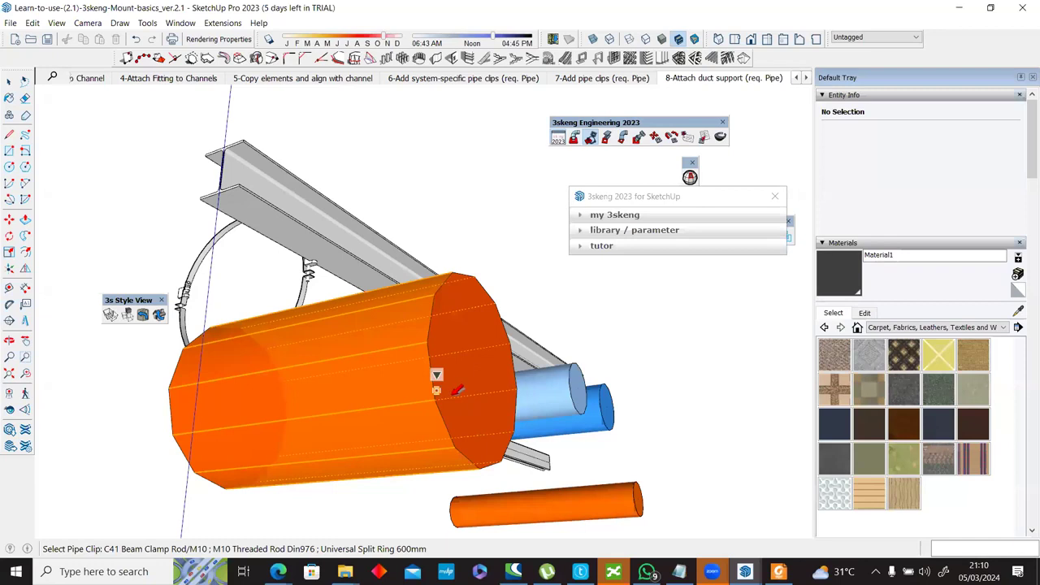
pyautogui.click(458, 390)
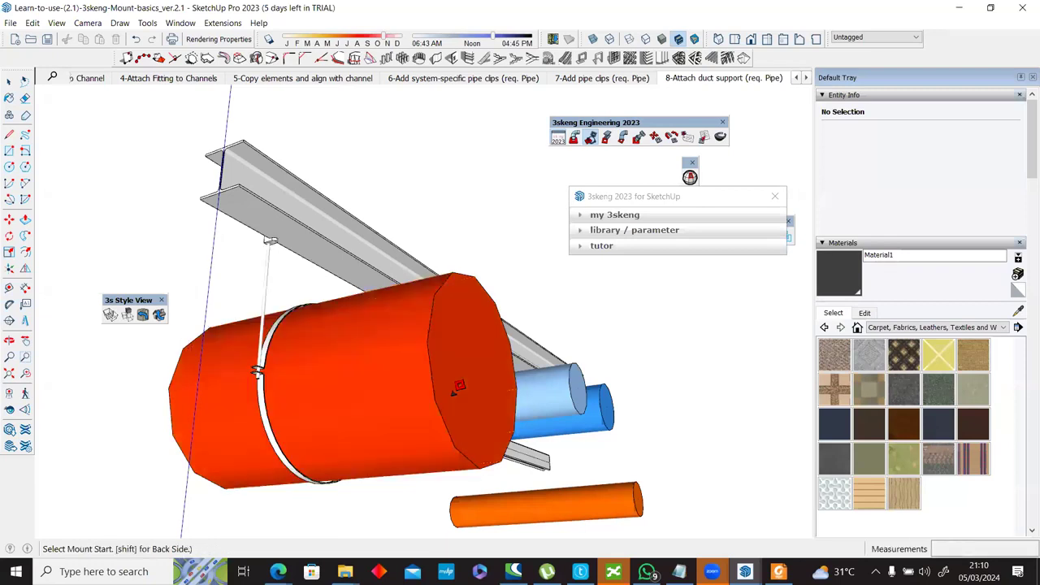
# Step: Hang a 600mm Universal Split Ring with C41 beam clamp and M10 threaded rod from the beam, rotated 90° to encircle the red duct
pyautogui.moveTo(319, 406); pyautogui.dragTo(365, 279, button='middle')
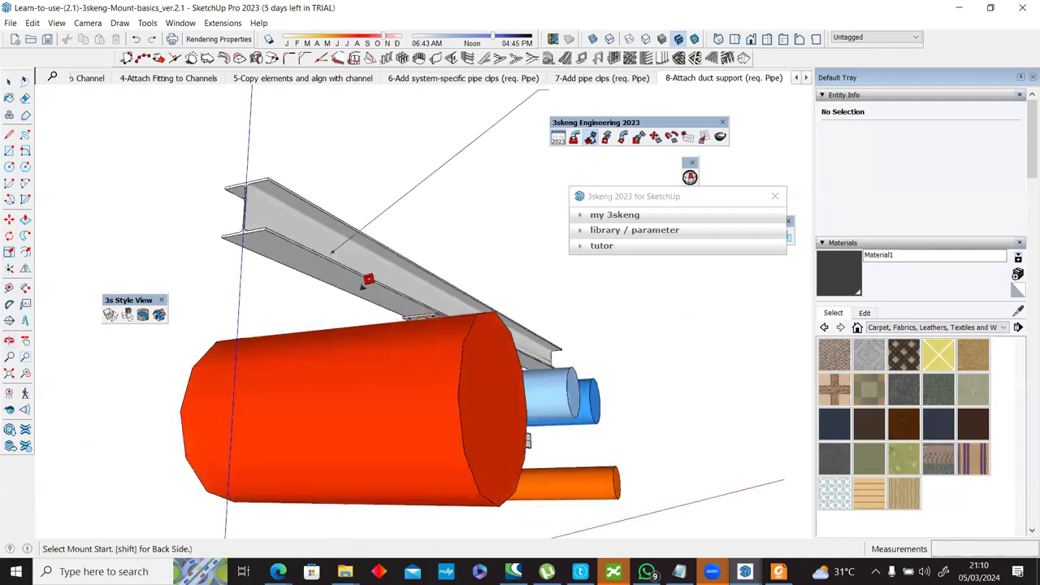
pyautogui.click(375, 297)
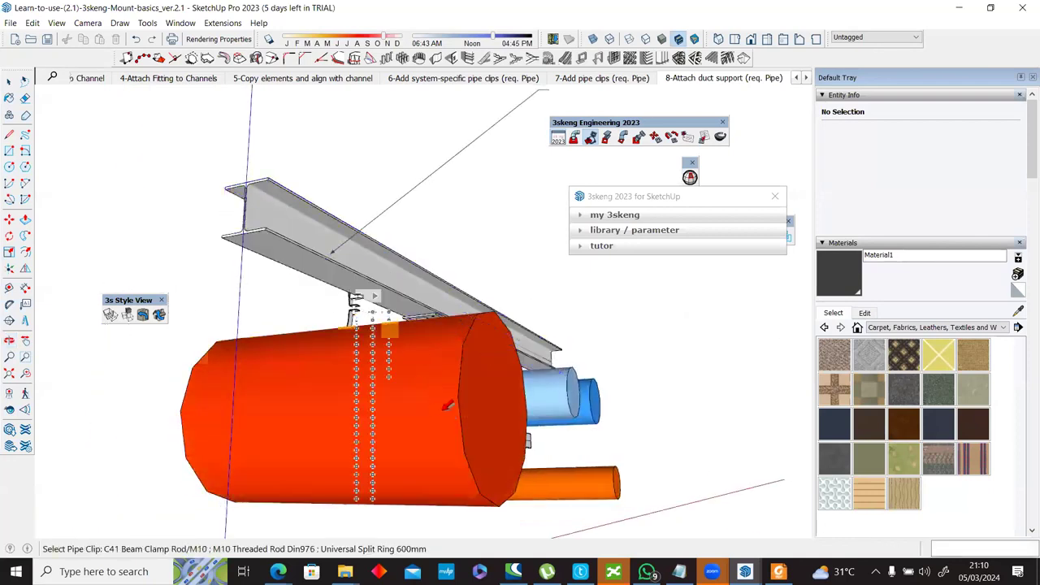
pyautogui.click(440, 421)
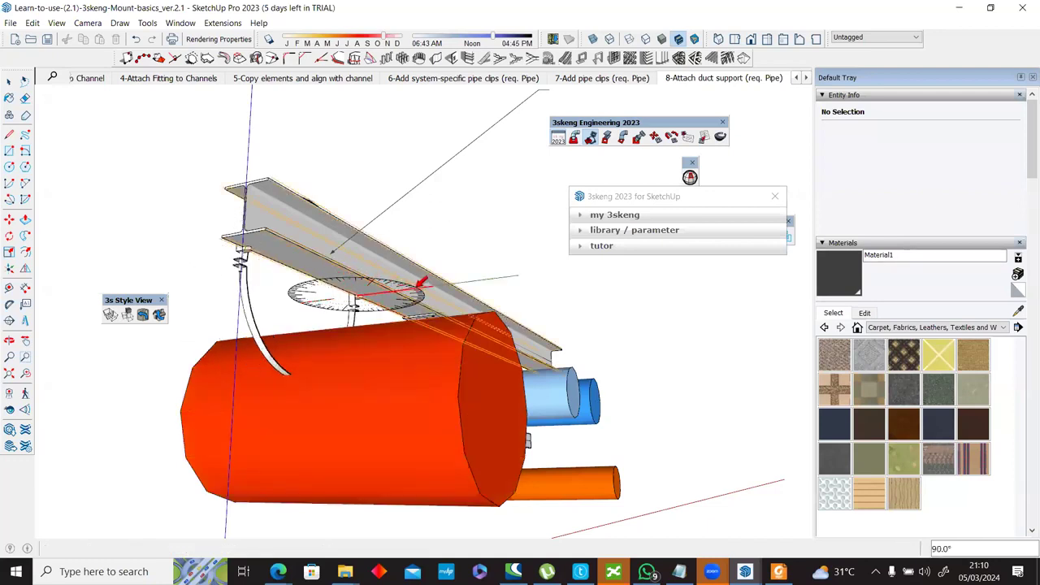
pyautogui.click(422, 282)
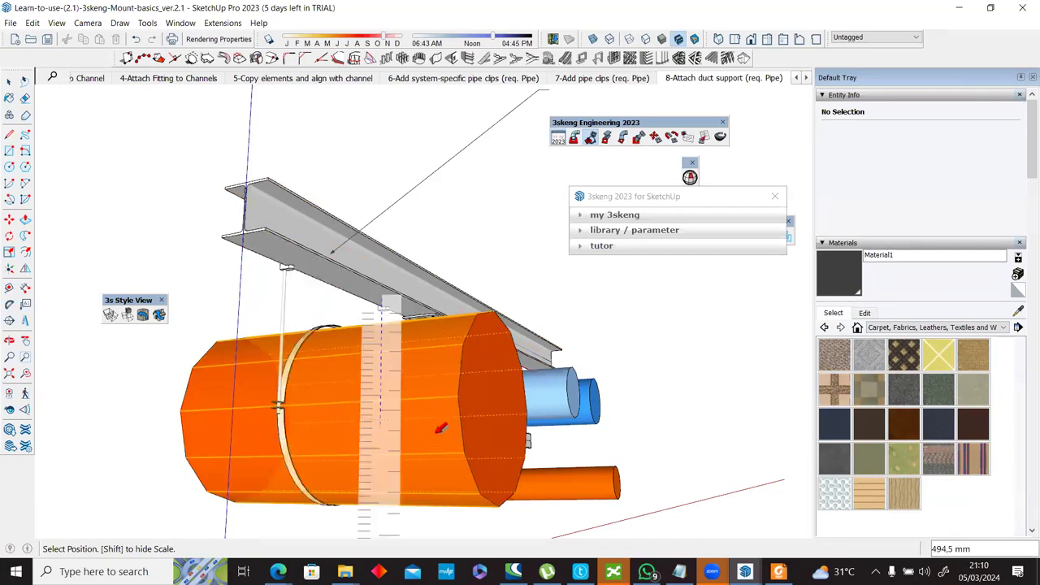
pyautogui.moveTo(374, 448); pyautogui.dragTo(454, 448, button='middle')
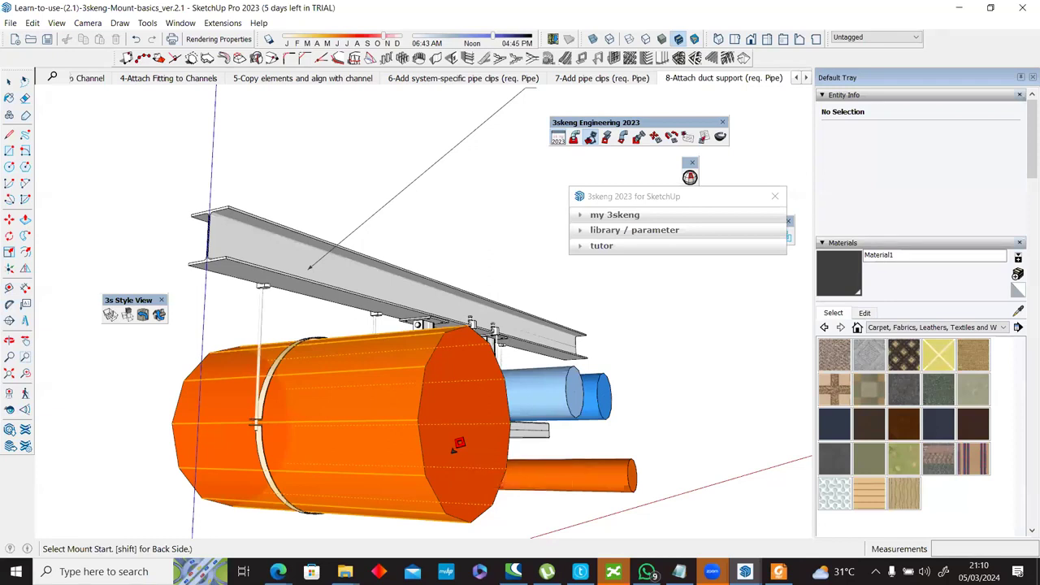
# Step: Show the Check scene and compare the finished supports with the reference result's duct, pipe and channel mounts
pyautogui.scroll(-2, 459, 444)
pyautogui.scroll(3, 449, 459)
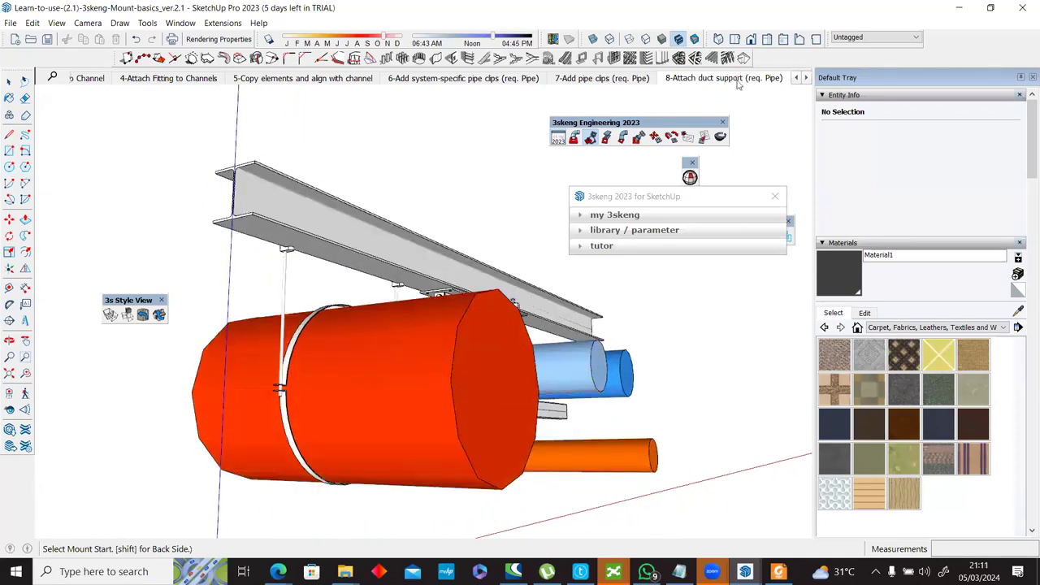
pyautogui.click(737, 81)
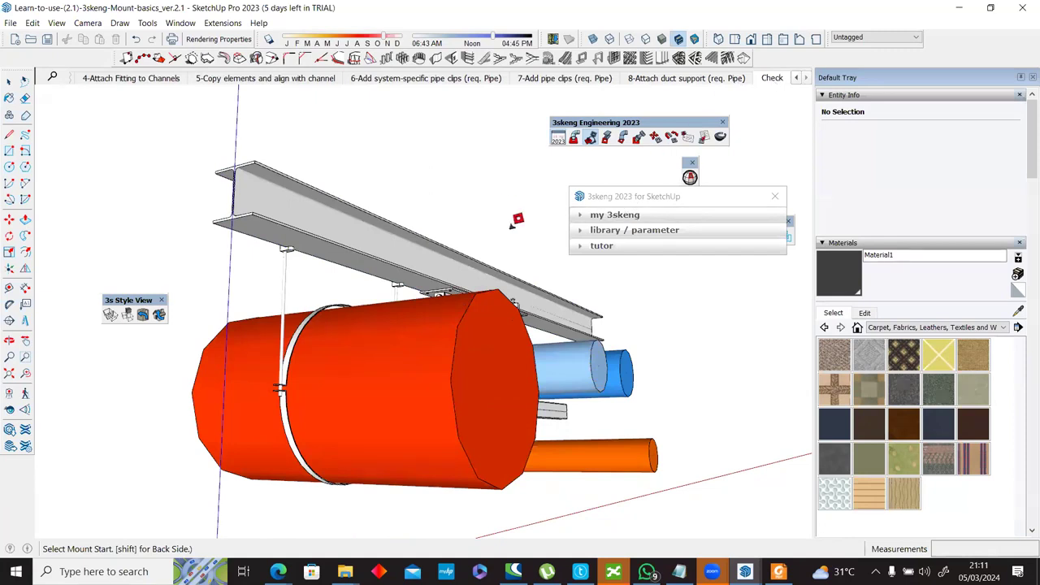
pyautogui.click(657, 78)
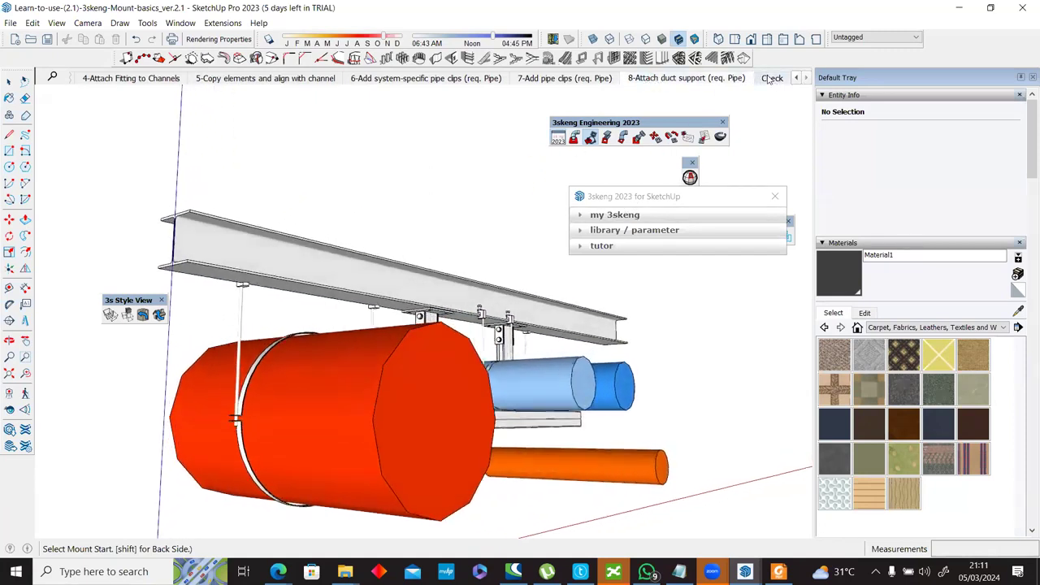
pyautogui.click(770, 78)
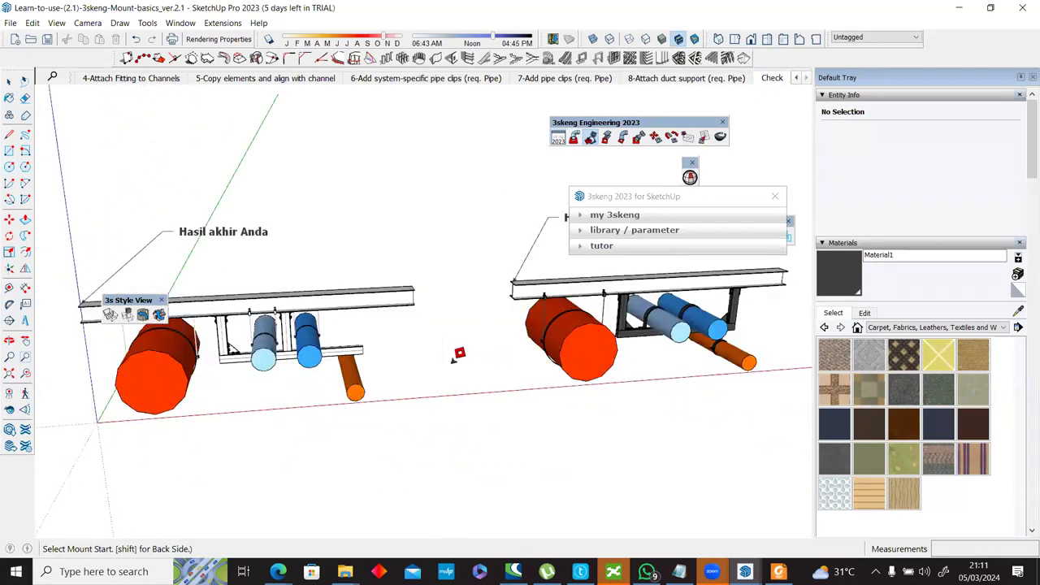
pyautogui.scroll(3, 728, 315)
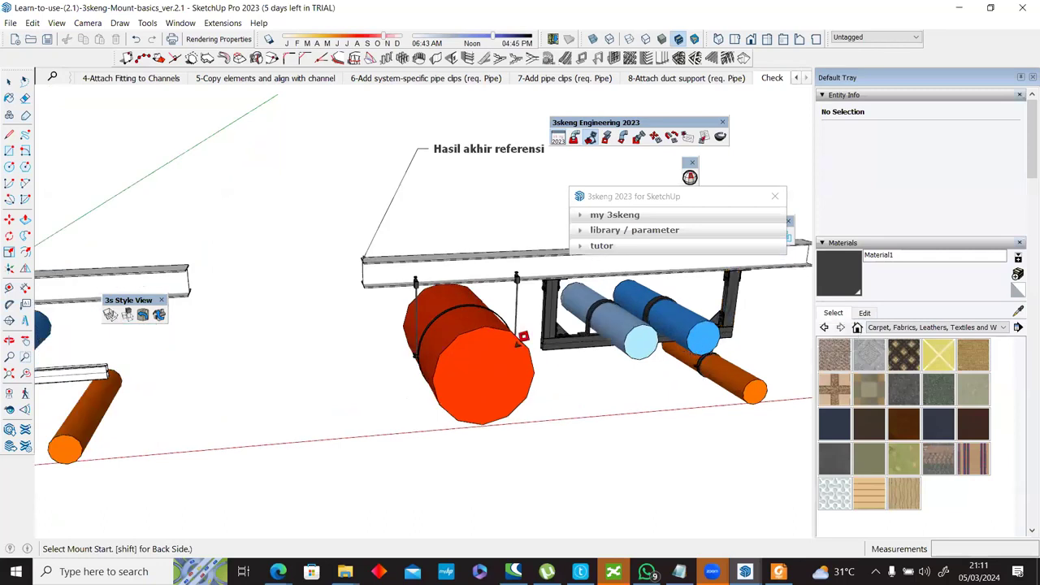
pyautogui.scroll(5, 685, 352)
pyautogui.moveTo(554, 364); pyautogui.dragTo(437, 405, button='middle')
pyautogui.scroll(-6, 142, 364)
# Step: Strap the light blue pipe to the C41 double channel with a Universal Pipe Strap NPS-8in
pyautogui.press('space')
pyautogui.click(175, 353)
pyautogui.scroll(3, 290, 330)
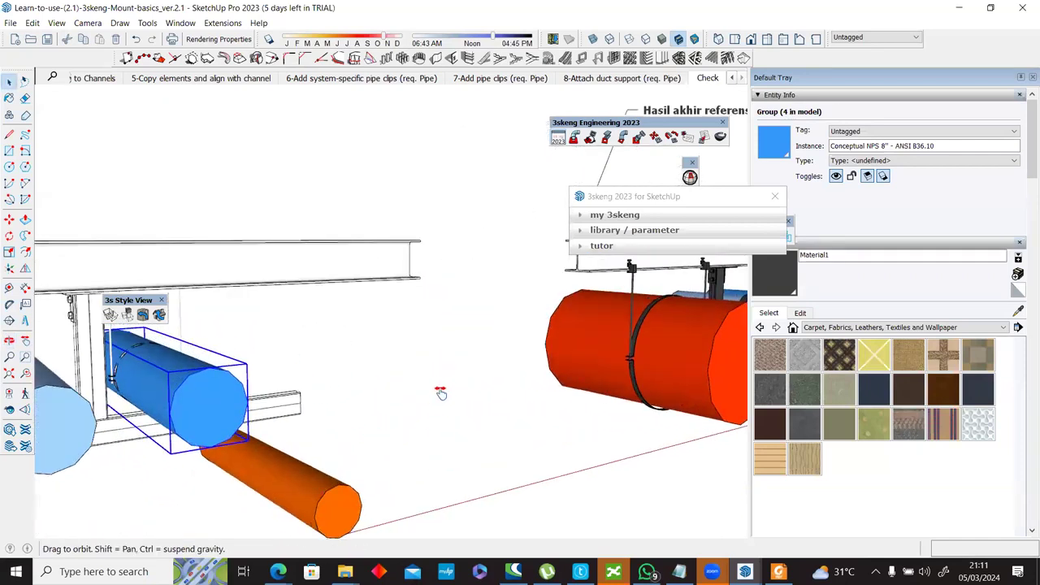
pyautogui.moveTo(437, 404); pyautogui.dragTo(463, 360, button='middle')
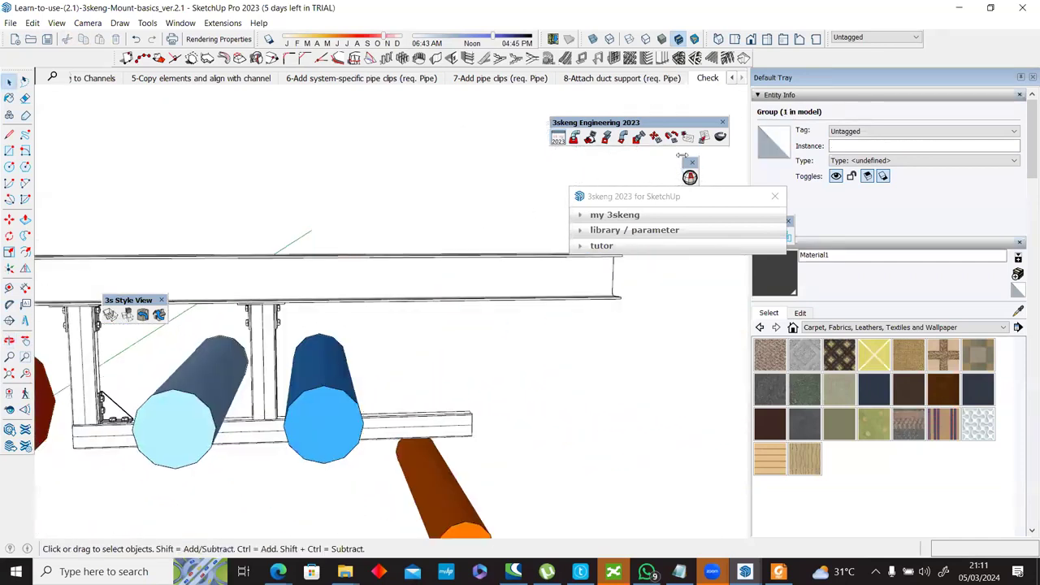
pyautogui.moveTo(487, 244); pyautogui.dragTo(457, 334, button='middle')
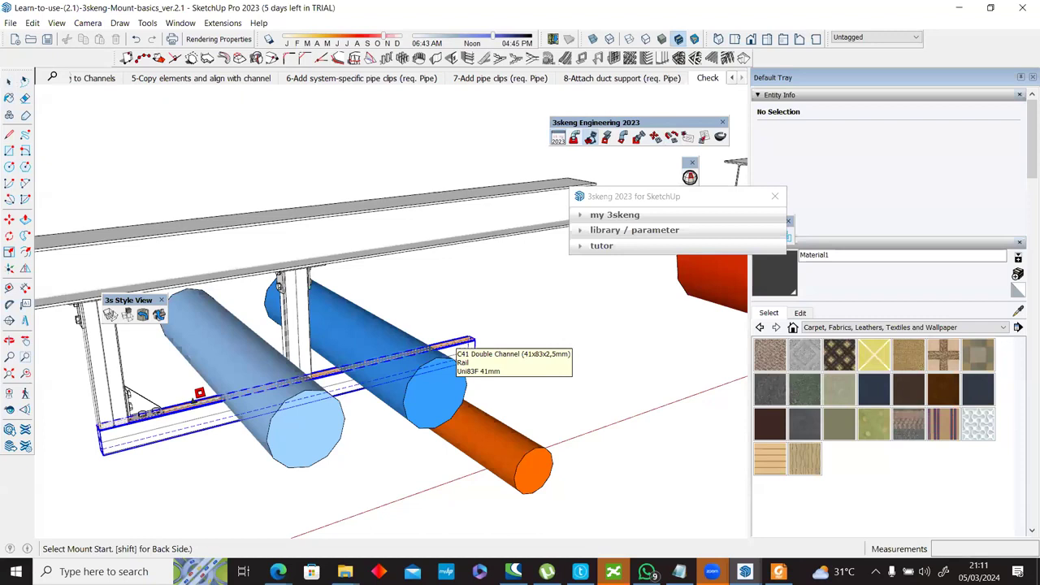
pyautogui.click(220, 379)
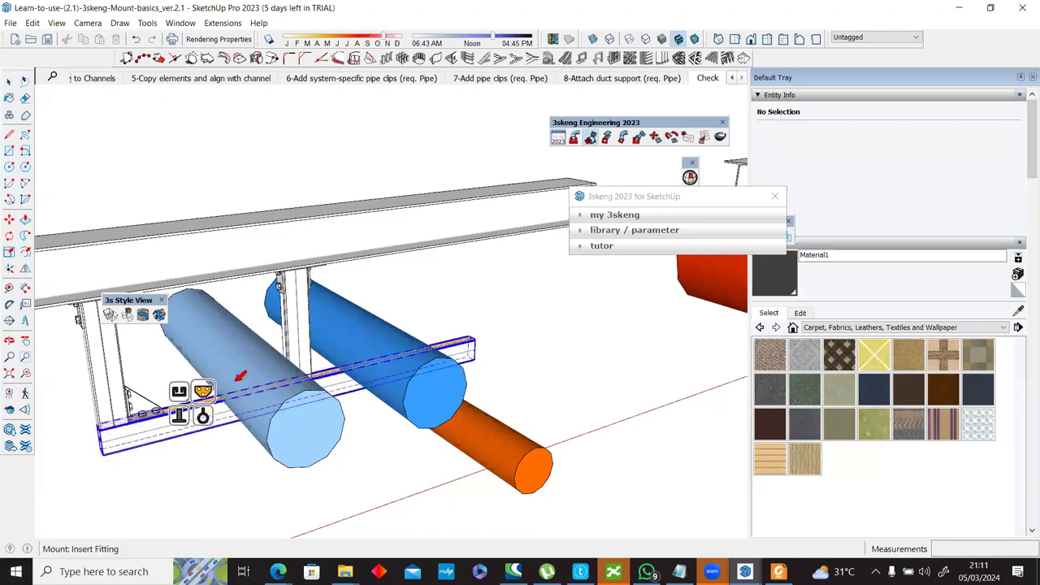
pyautogui.click(225, 385)
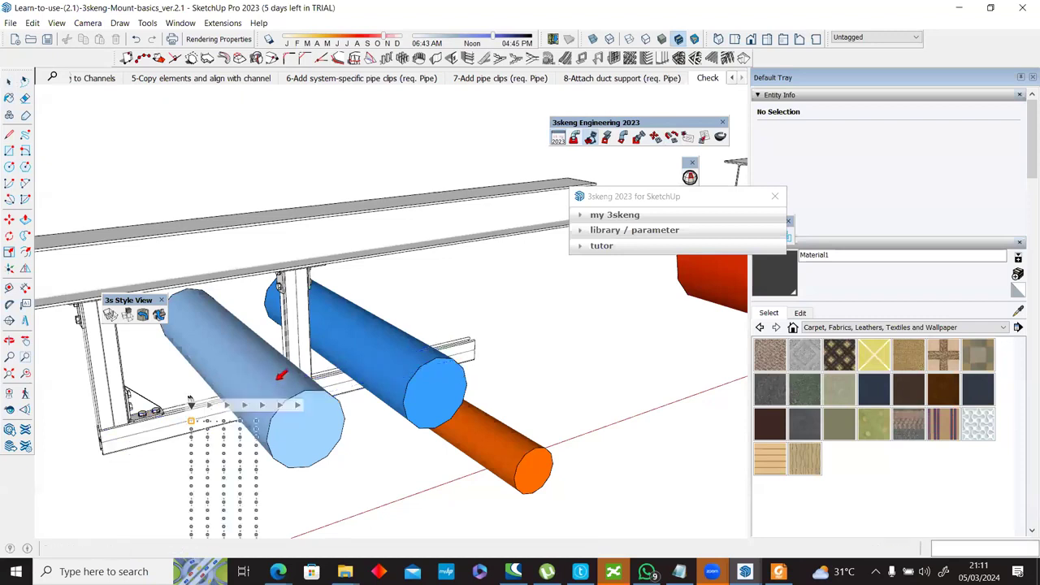
pyautogui.click(235, 385)
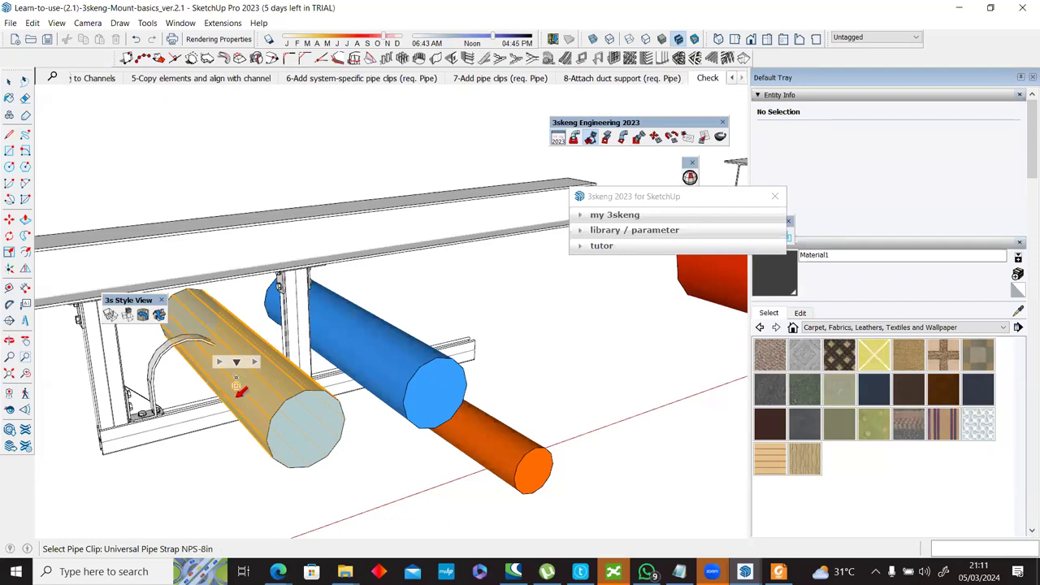
pyautogui.click(299, 391)
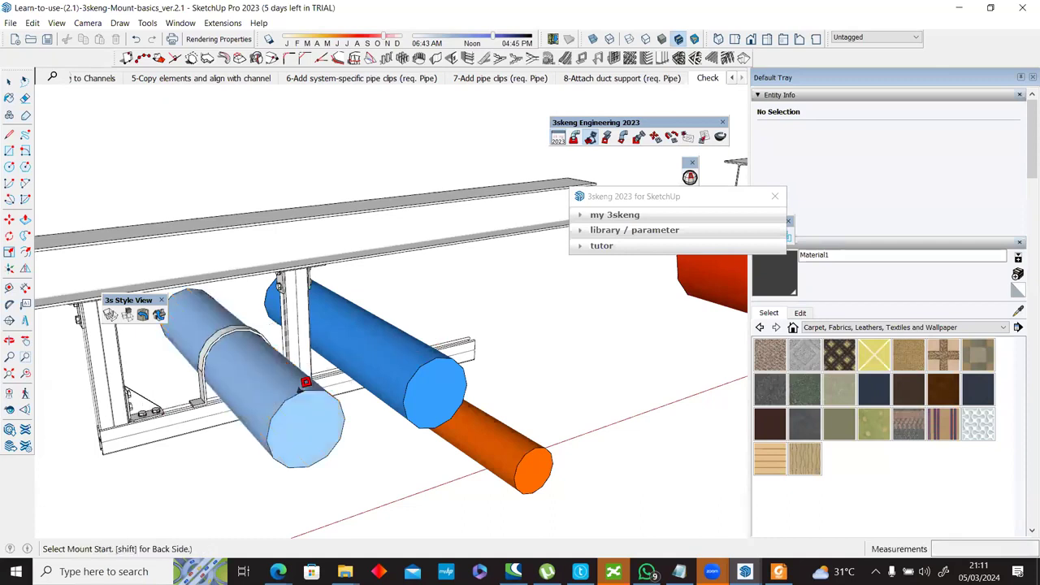
# Step: Fasten the darker blue pipe to the C41 double channel with a pipe clip around it
pyautogui.moveTo(180, 430); pyautogui.dragTo(479, 382, button='middle')
pyautogui.moveTo(448, 297); pyautogui.dragTo(459, 336, button='middle')
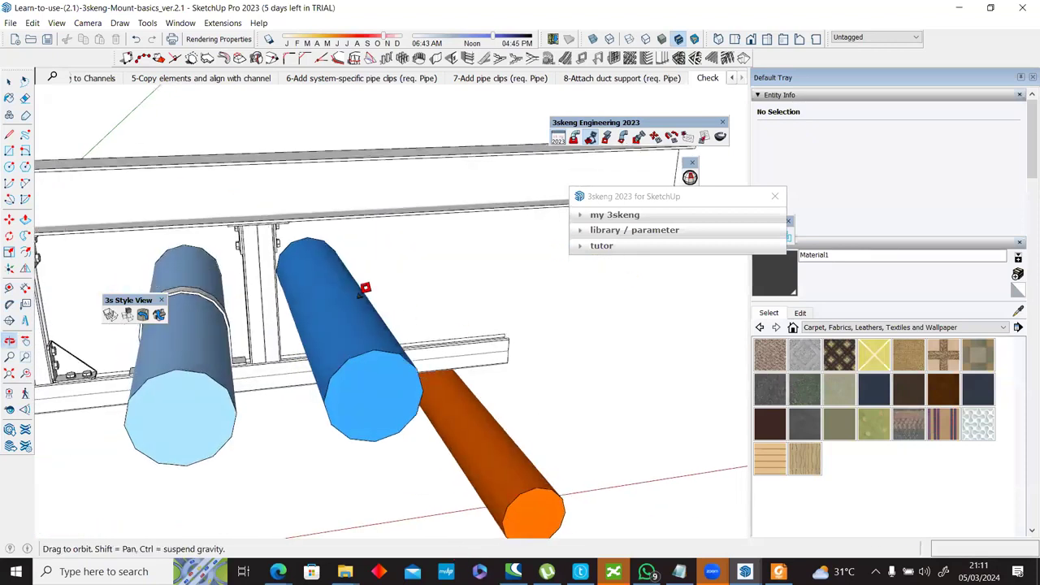
pyautogui.moveTo(364, 290); pyautogui.dragTo(365, 287, button='middle')
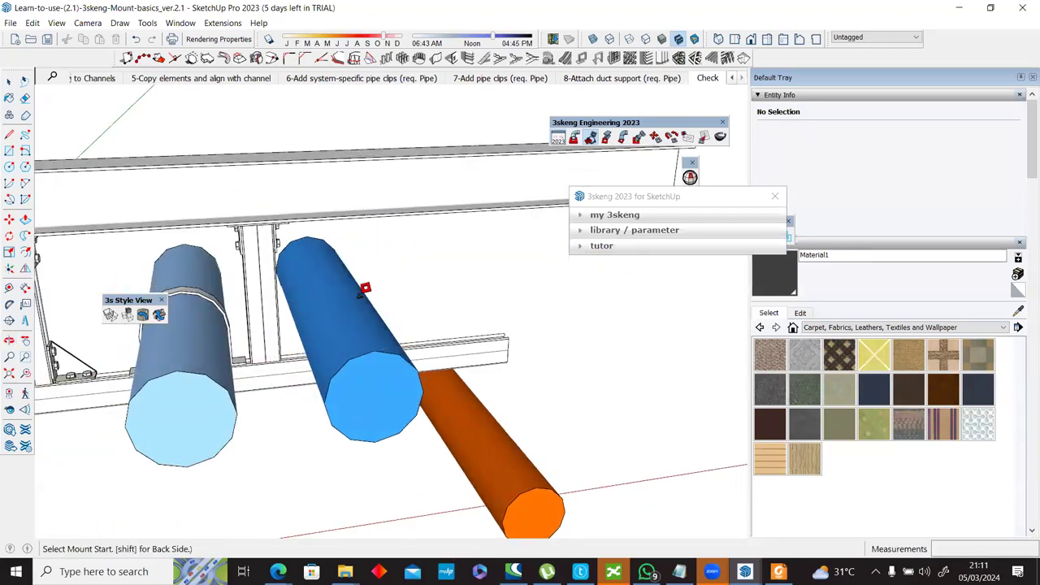
pyautogui.click(449, 331)
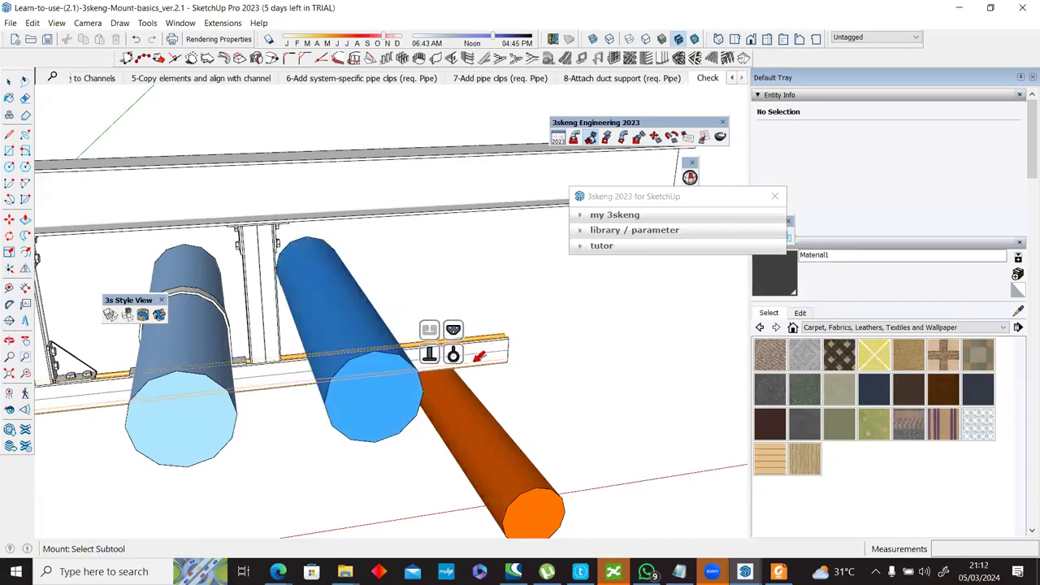
pyautogui.click(348, 327)
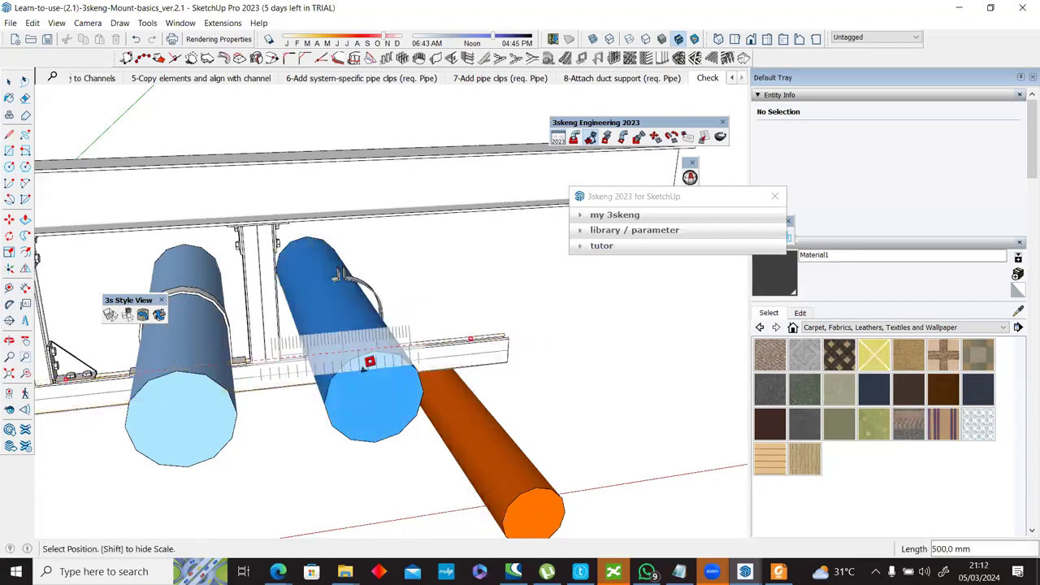
pyautogui.click(350, 336)
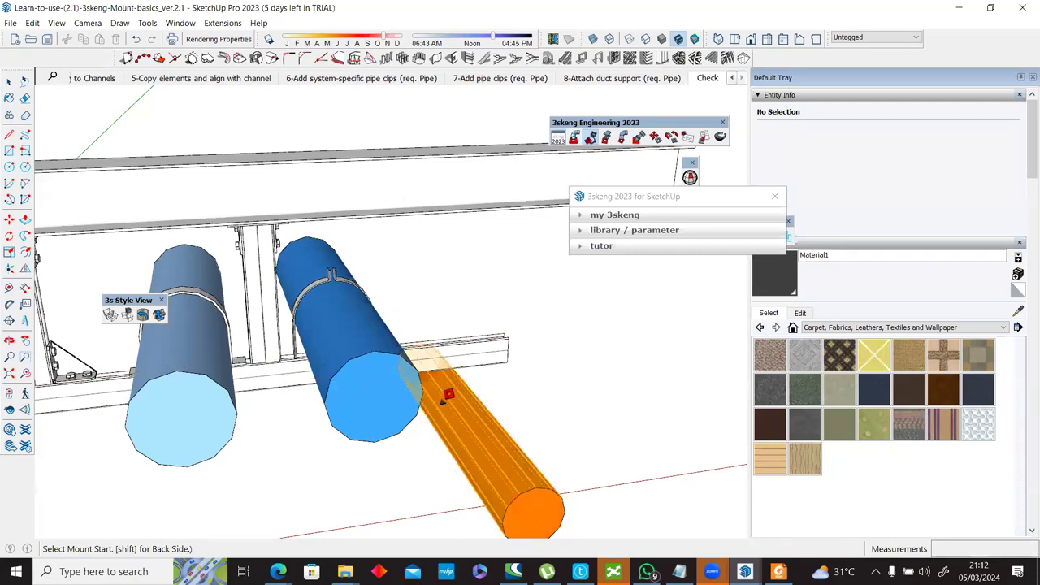
pyautogui.moveTo(449, 399); pyautogui.dragTo(564, 487, button='middle')
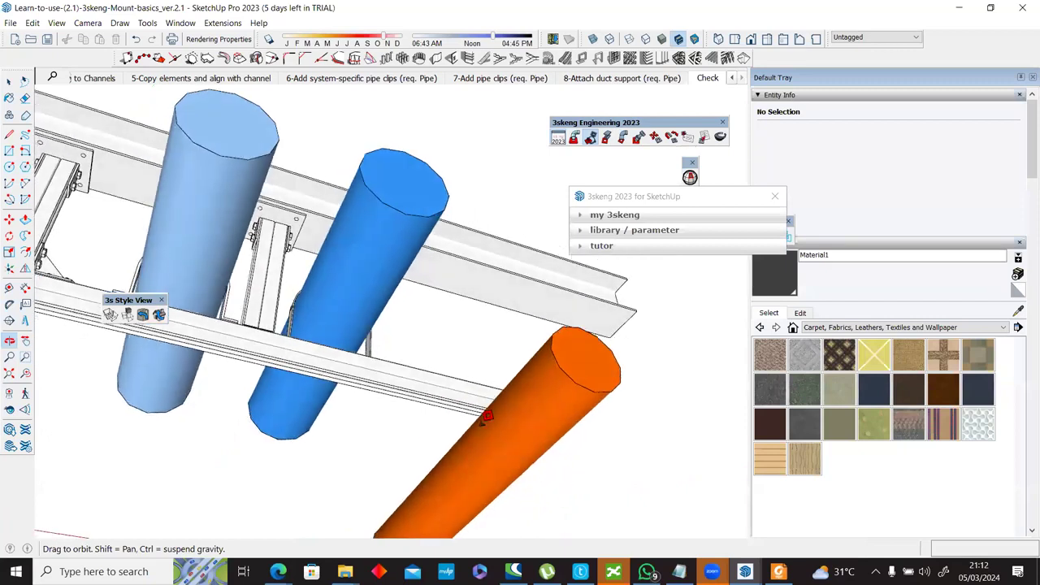
pyautogui.moveTo(485, 414); pyautogui.dragTo(471, 350, button='middle')
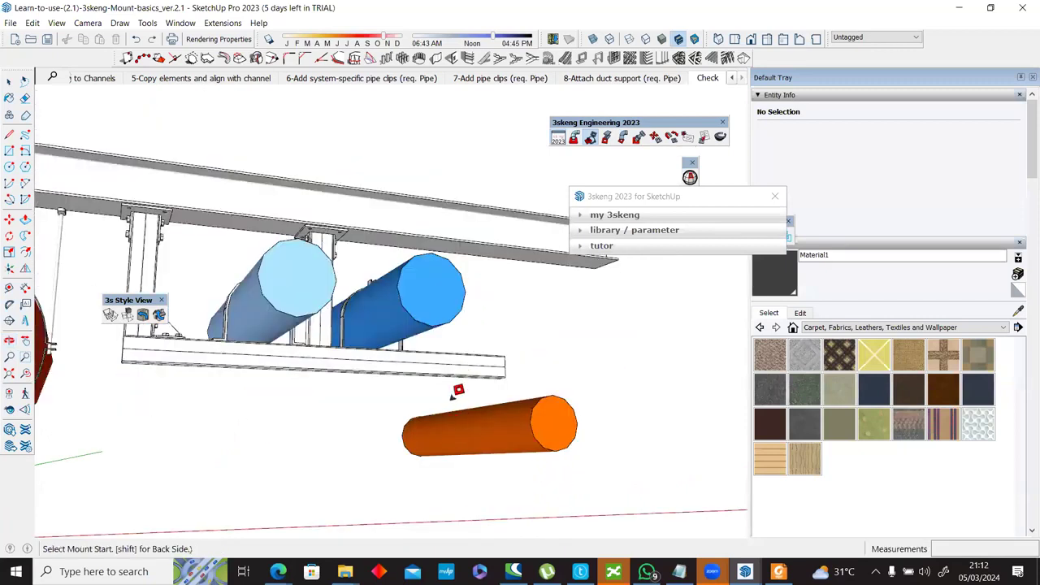
pyautogui.moveTo(452, 395); pyautogui.dragTo(454, 396, button='middle')
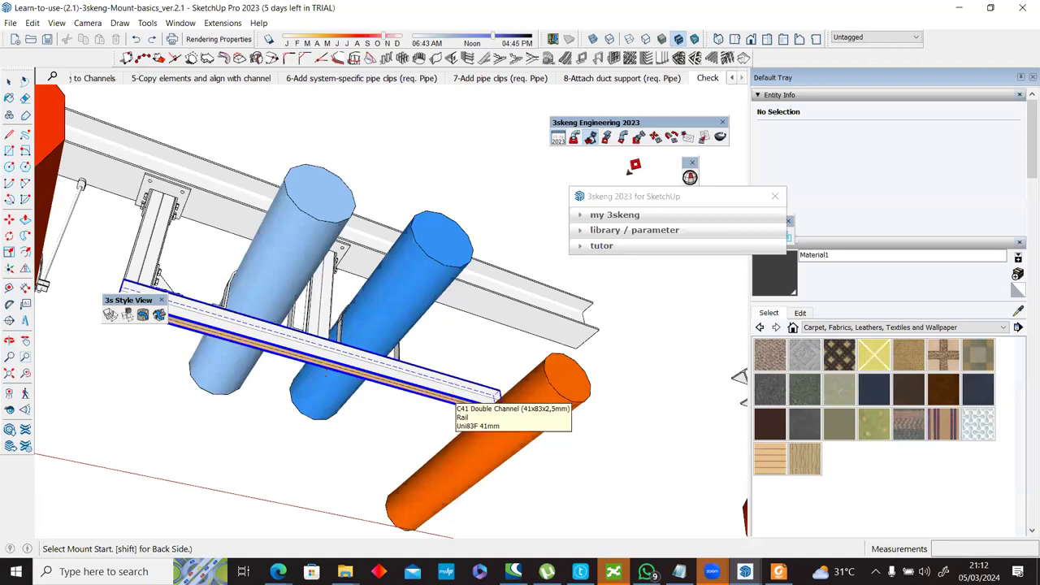
pyautogui.moveTo(482, 469); pyautogui.dragTo(472, 379, button='middle')
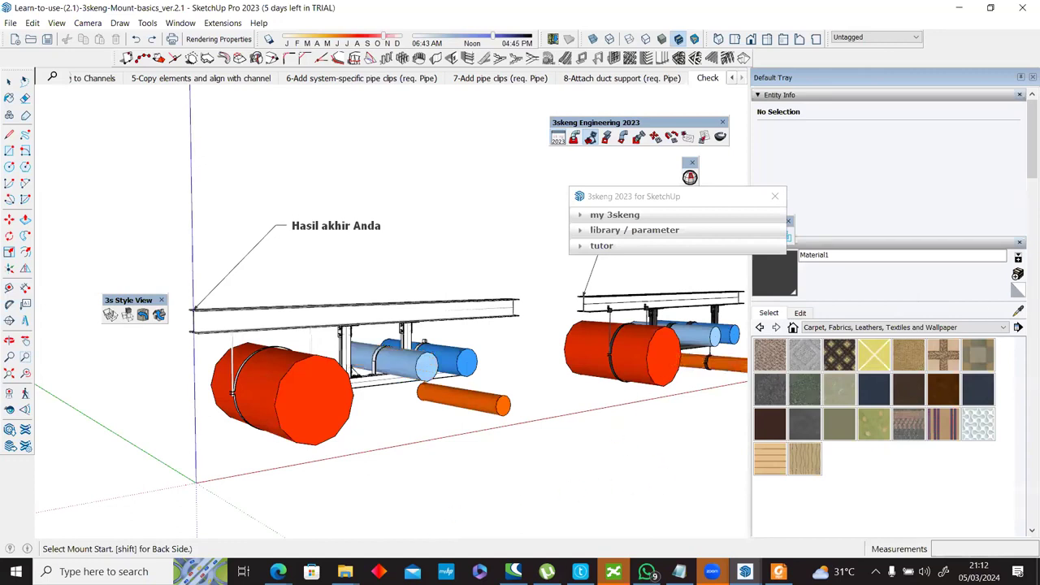
# Step: Open Learn-to-use-(2.2)-3skeng-Mount-advanced_ver.2.1.skp, accept the version notice, and move the 3skeng Engineering toolbar clear of the model
pyautogui.moveTo(278, 571)
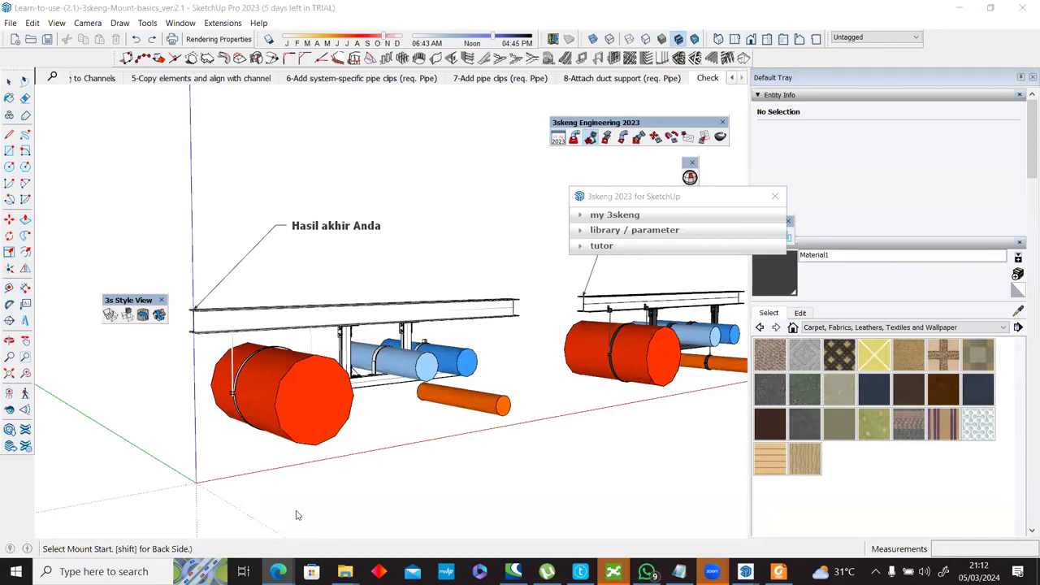
pyautogui.hotkey('alt', 'Tab')
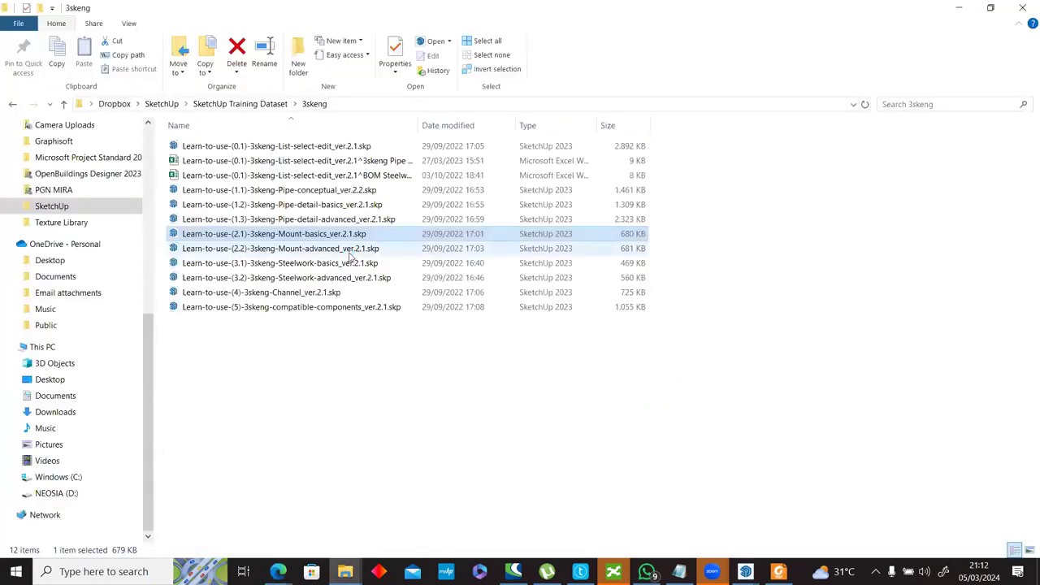
pyautogui.click(352, 248)
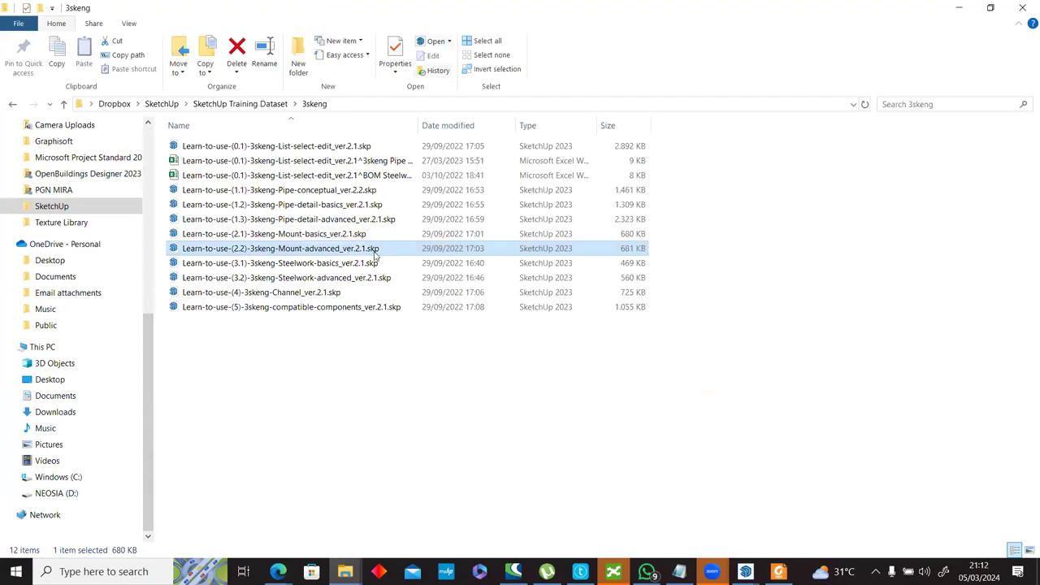
pyautogui.click(345, 572)
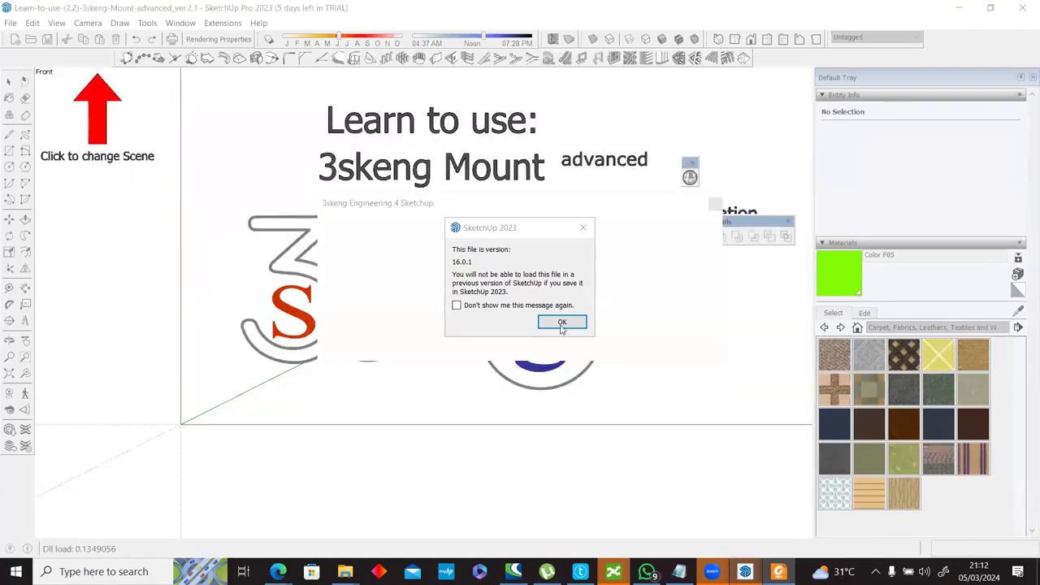
pyautogui.click(562, 324)
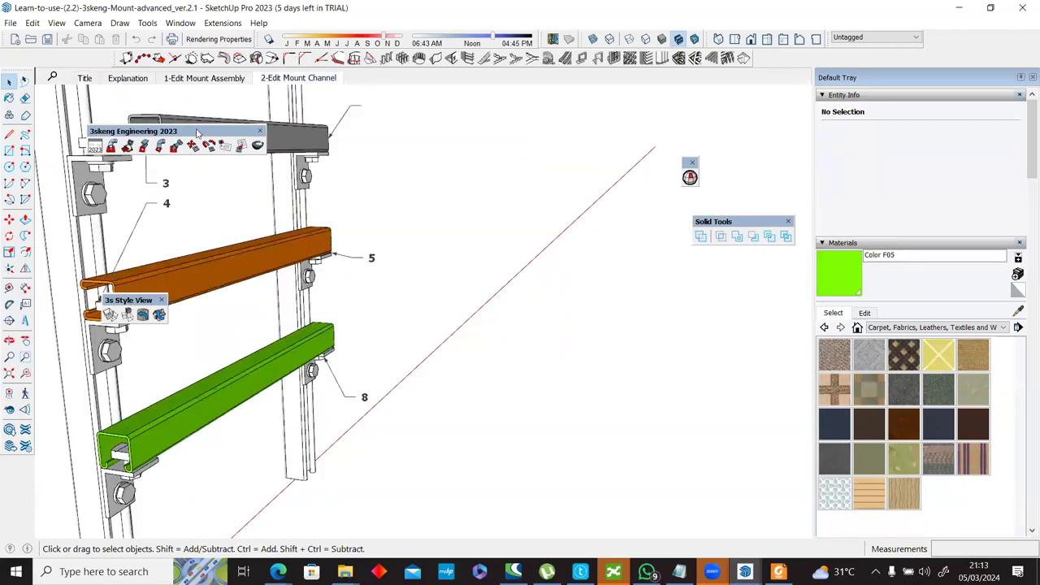
pyautogui.moveTo(186, 139); pyautogui.dragTo(512, 116)
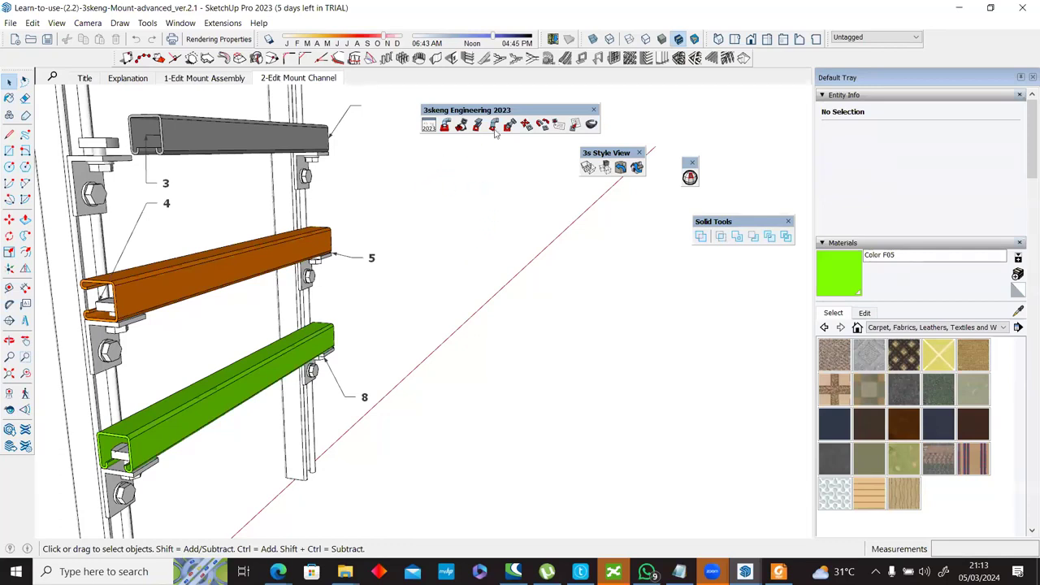
# Step: Try to move the right-hand upright with its connected mounts along the red axis using the 3skeng edit tool
pyautogui.click(527, 128)
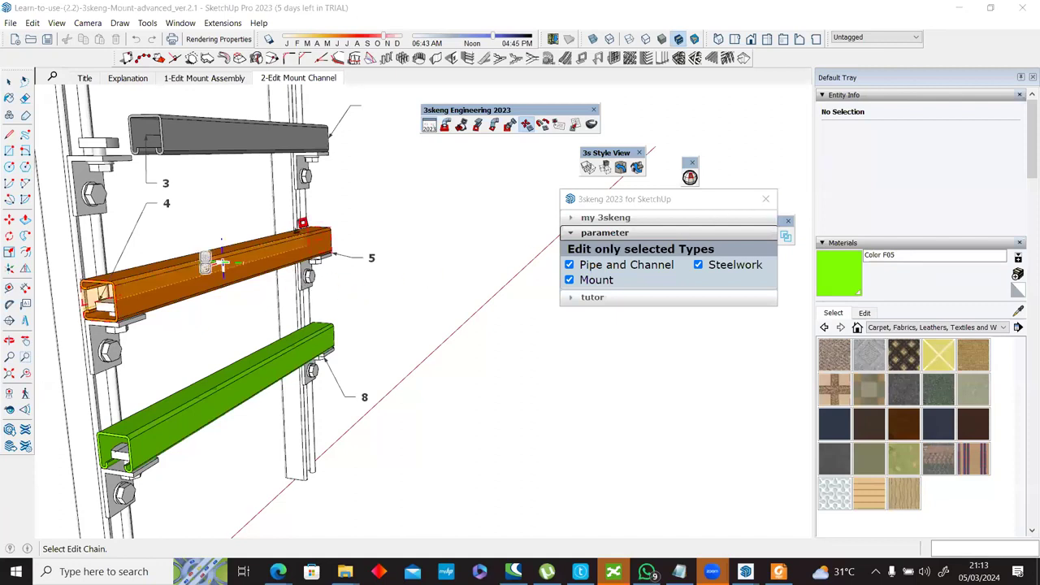
pyautogui.scroll(1, 298, 232)
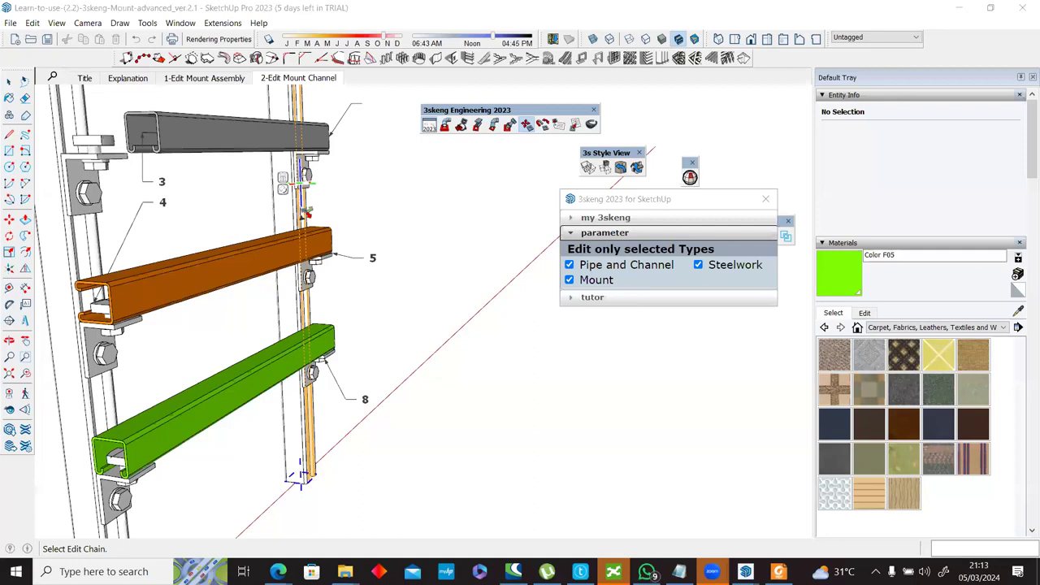
pyautogui.click(283, 177)
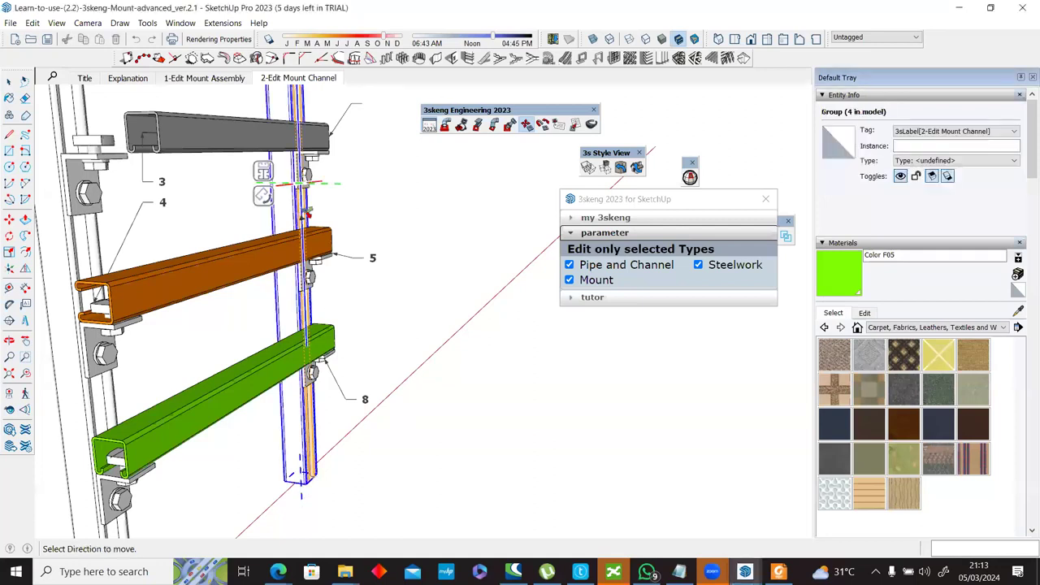
pyautogui.moveTo(305, 213); pyautogui.dragTo(267, 345, button='middle')
pyautogui.scroll(2, 256, 122)
pyautogui.moveTo(260, 126); pyautogui.dragTo(286, 219, button='middle')
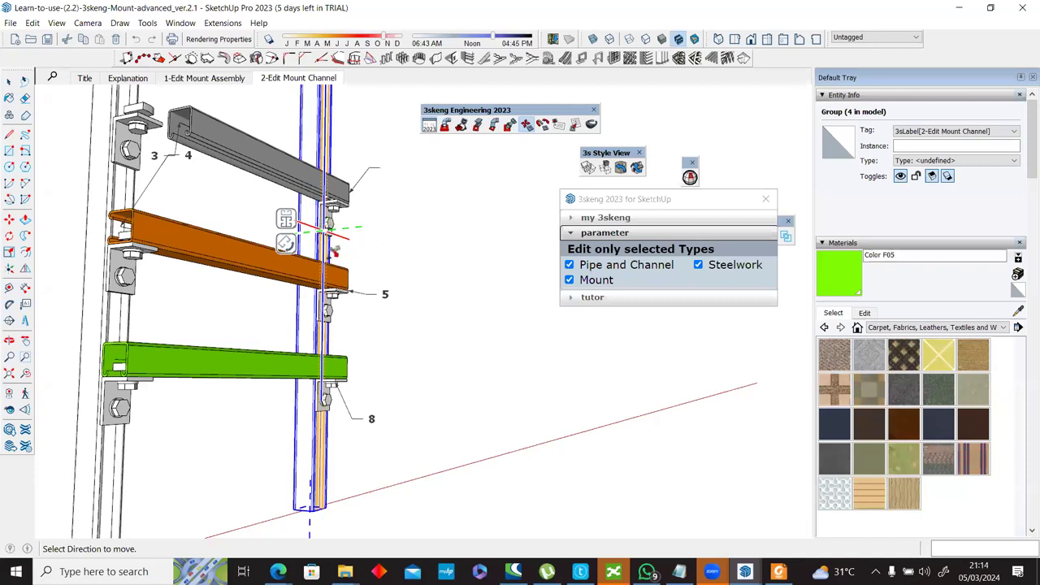
pyautogui.scroll(2, 323, 227)
pyautogui.scroll(-2, 354, 256)
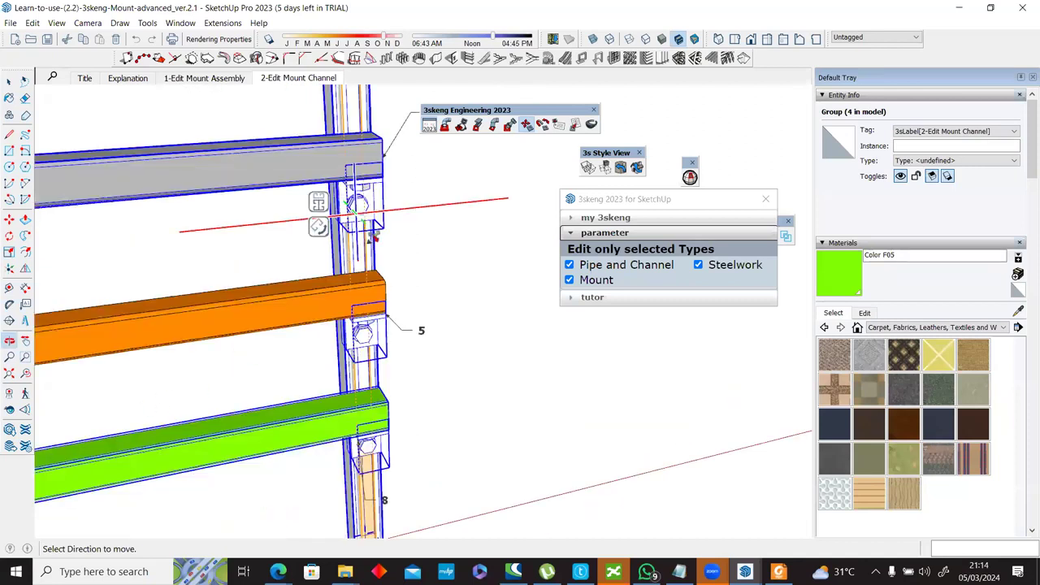
pyautogui.scroll(-2, 369, 235)
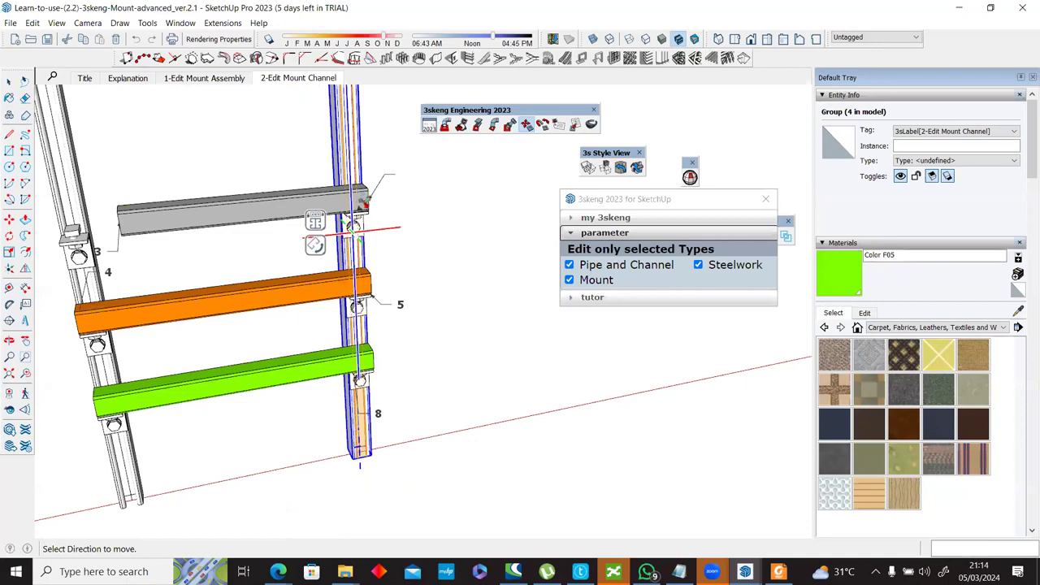
pyautogui.moveTo(357, 167); pyautogui.dragTo(297, 236, button='middle')
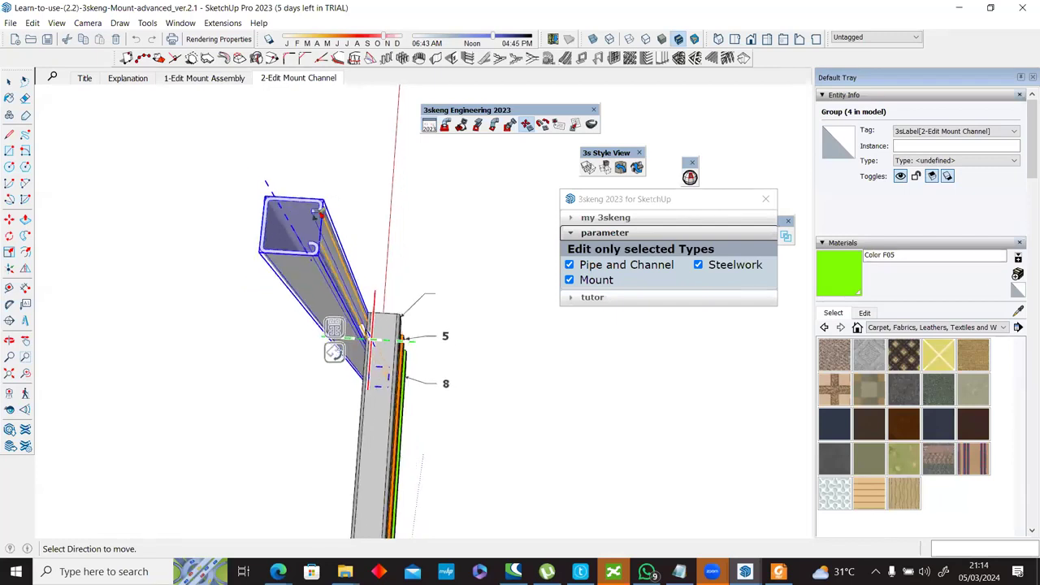
pyautogui.moveTo(274, 301); pyautogui.dragTo(366, 294, button='middle')
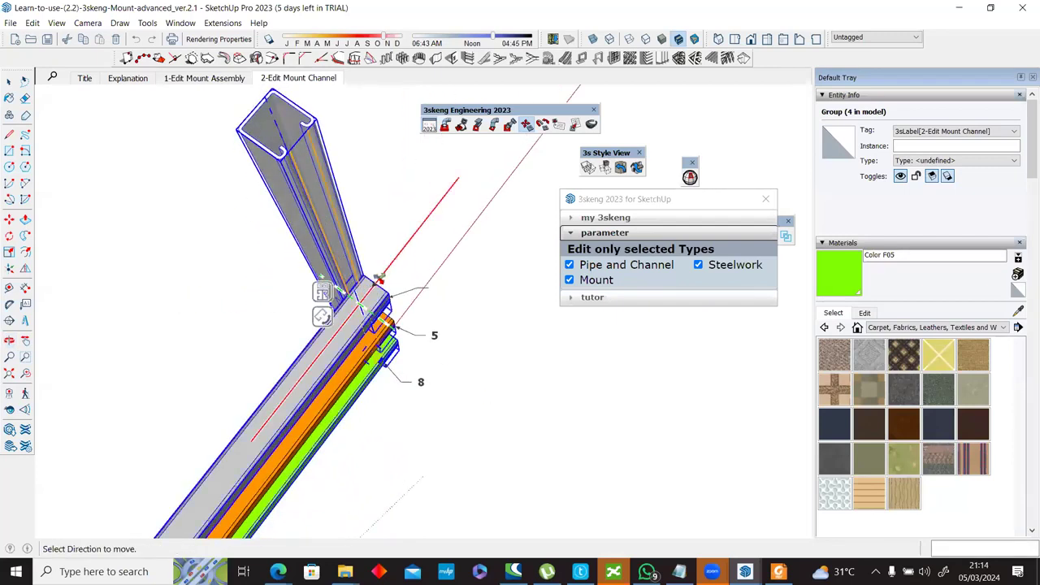
pyautogui.moveTo(261, 177); pyautogui.dragTo(261, 177, button='middle')
pyautogui.moveTo(429, 192); pyautogui.dragTo(434, 217, button='middle')
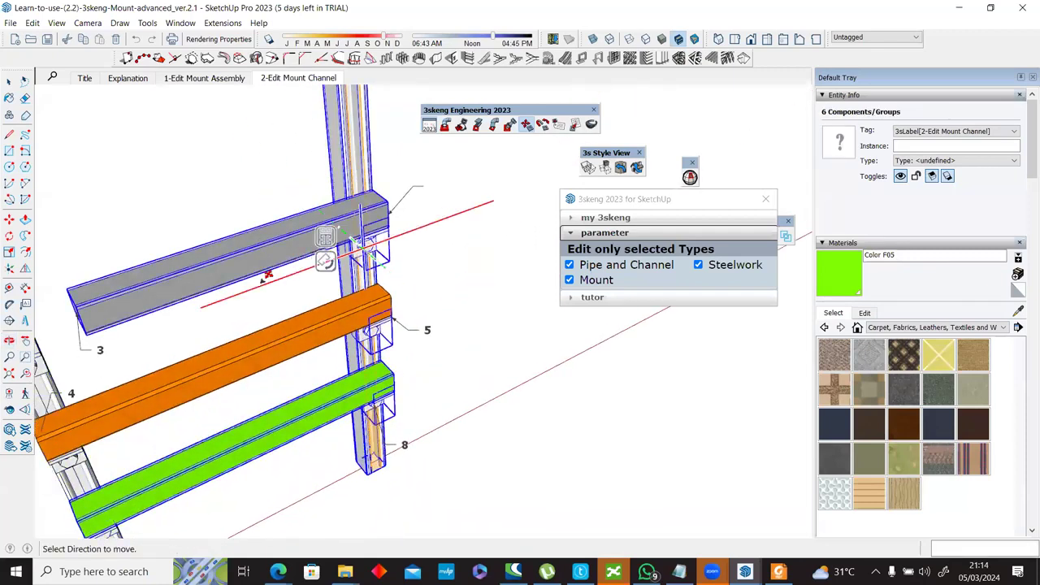
pyautogui.click(204, 308)
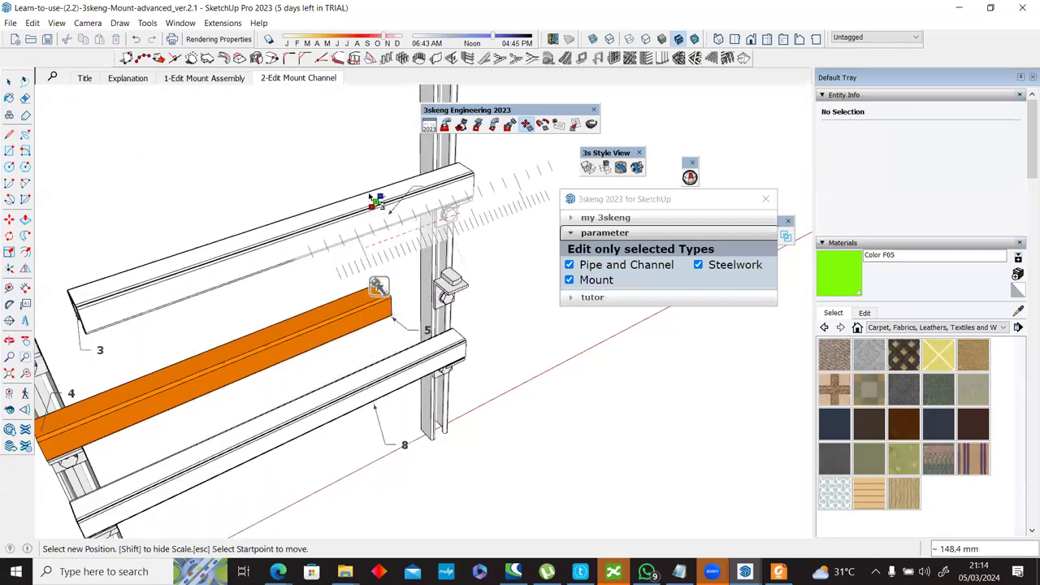
pyautogui.click(359, 242)
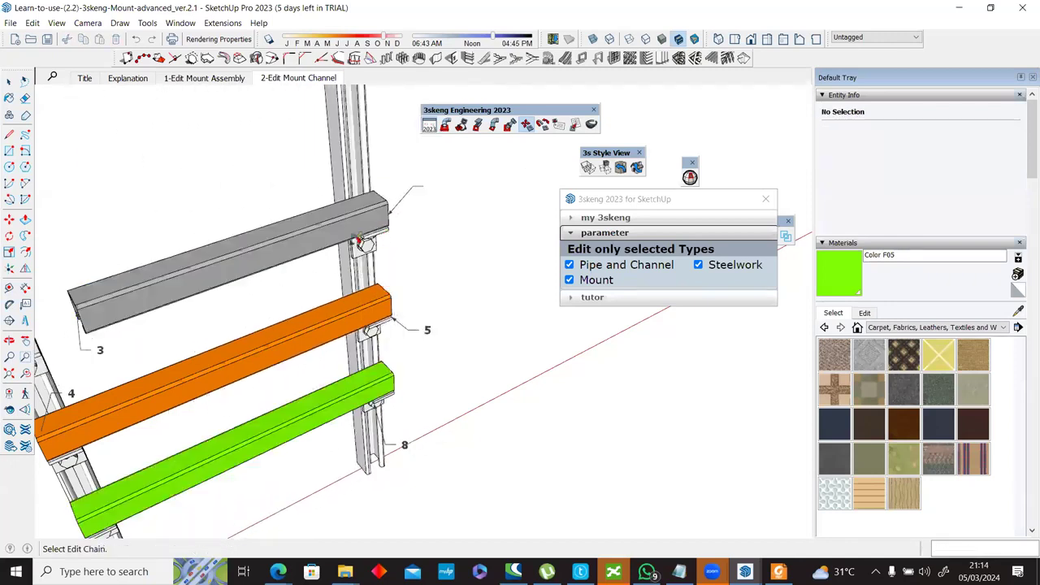
# Step: Try to move the connected upright and channel assembly along the green axis, ending the edit at its original position
pyautogui.click(268, 248)
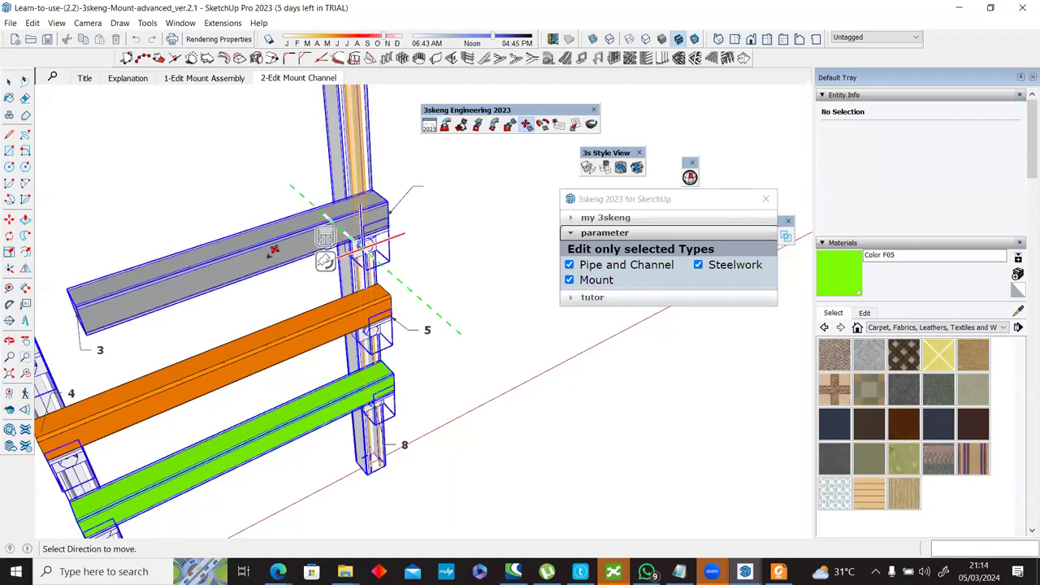
pyautogui.click(311, 286)
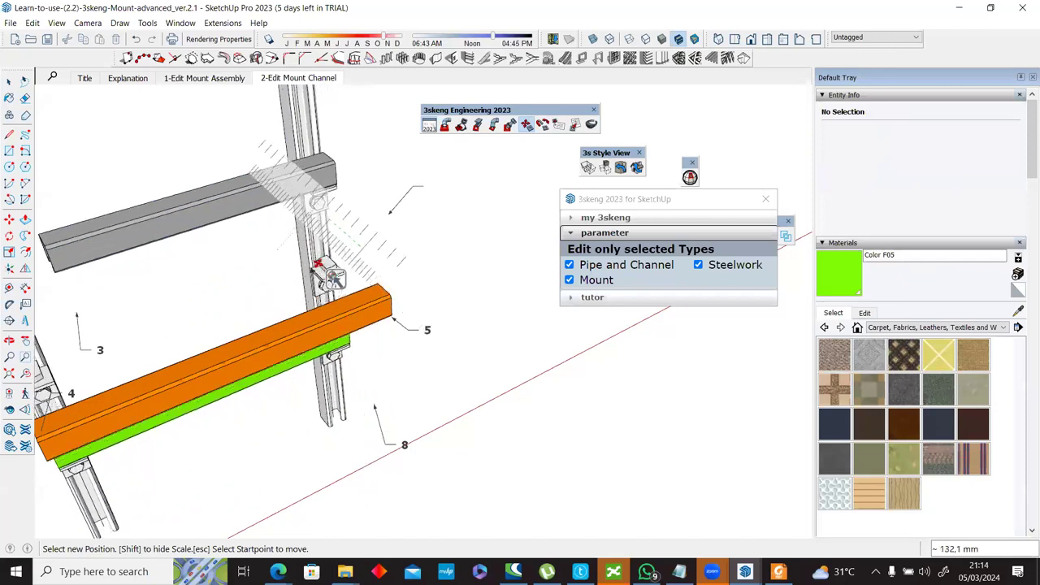
pyautogui.scroll(-4, 286, 291)
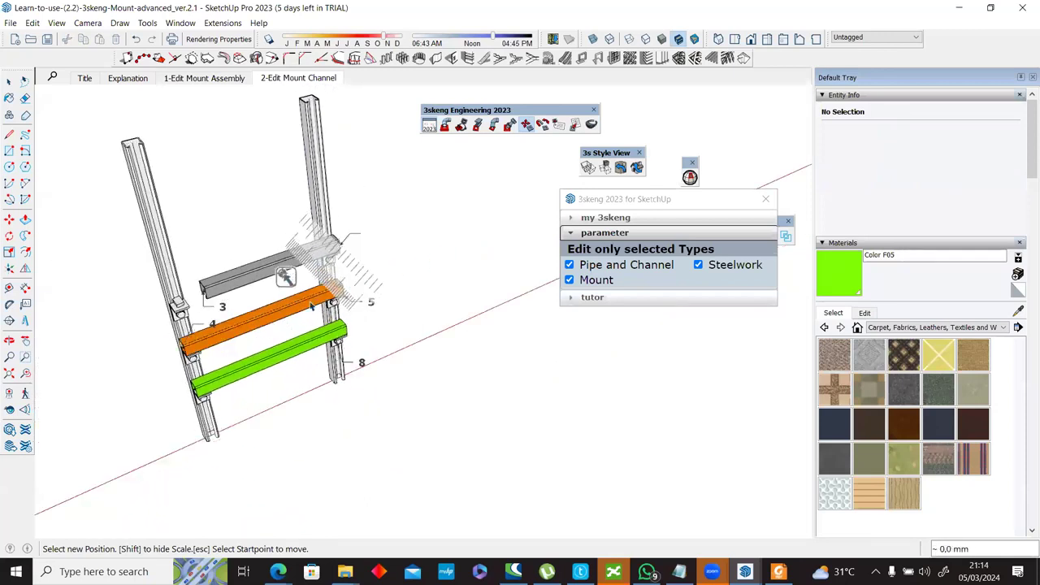
pyautogui.click(361, 274)
pyautogui.moveTo(361, 277)
pyautogui.mouseDown(button='middle')
pyautogui.moveTo(346, 279)
pyautogui.moveTo(362, 276)
pyautogui.mouseUp(button='middle')
pyautogui.scroll(5, 247, 401)
pyautogui.moveTo(290, 396); pyautogui.dragTo(277, 375, button='middle')
pyautogui.moveTo(871, 506); pyautogui.dragTo(440, 307, button='middle')
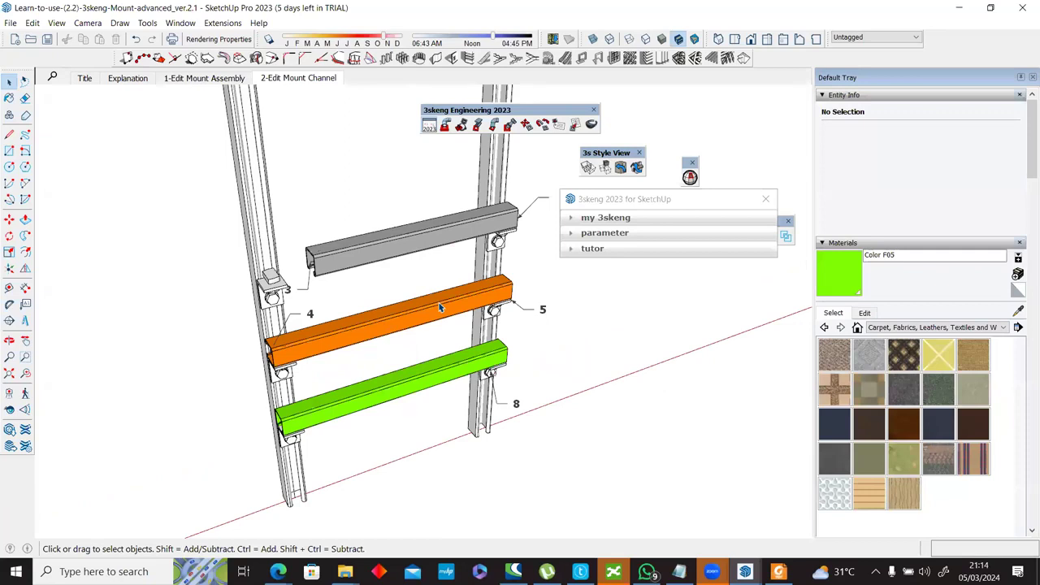
# Step: Lengthen the grey C41 single channel to 459 mm so its free end reaches over the left upright's bracket
pyautogui.scroll(2, 439, 307)
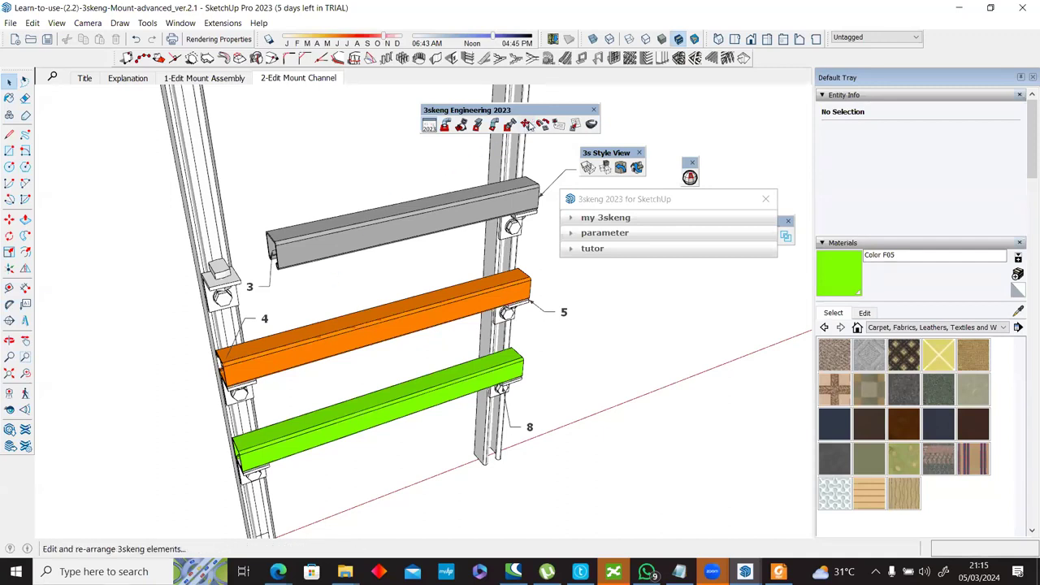
pyautogui.click(526, 126)
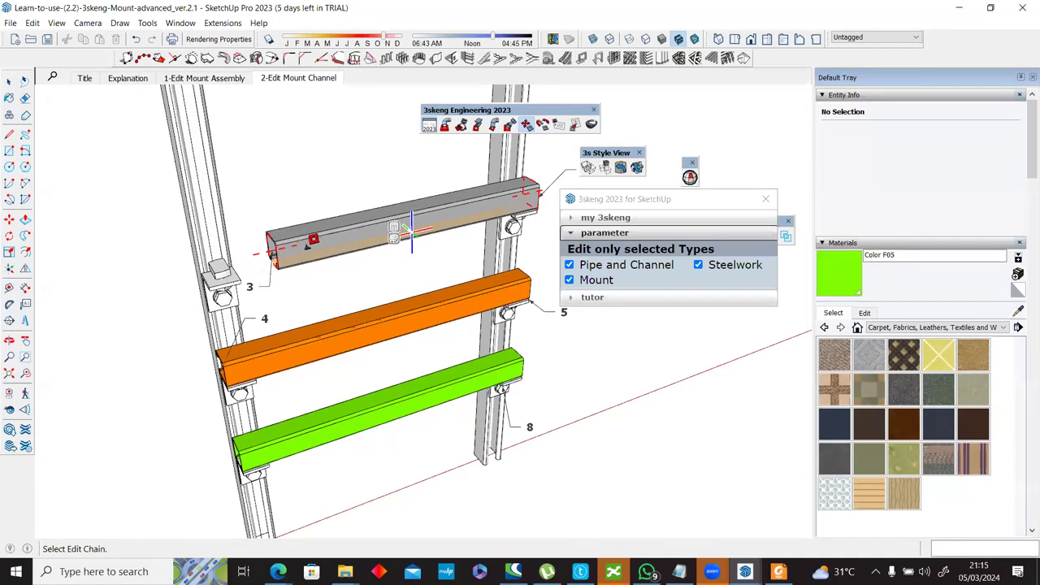
pyautogui.moveTo(411, 232); pyautogui.dragTo(439, 222, button='middle')
pyautogui.click(438, 221)
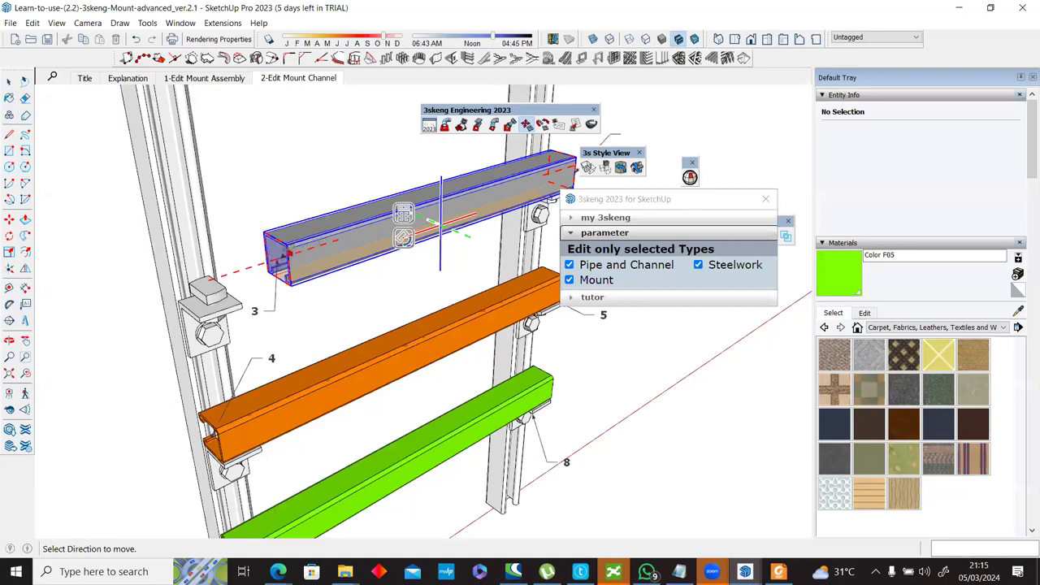
pyautogui.scroll(2, 286, 252)
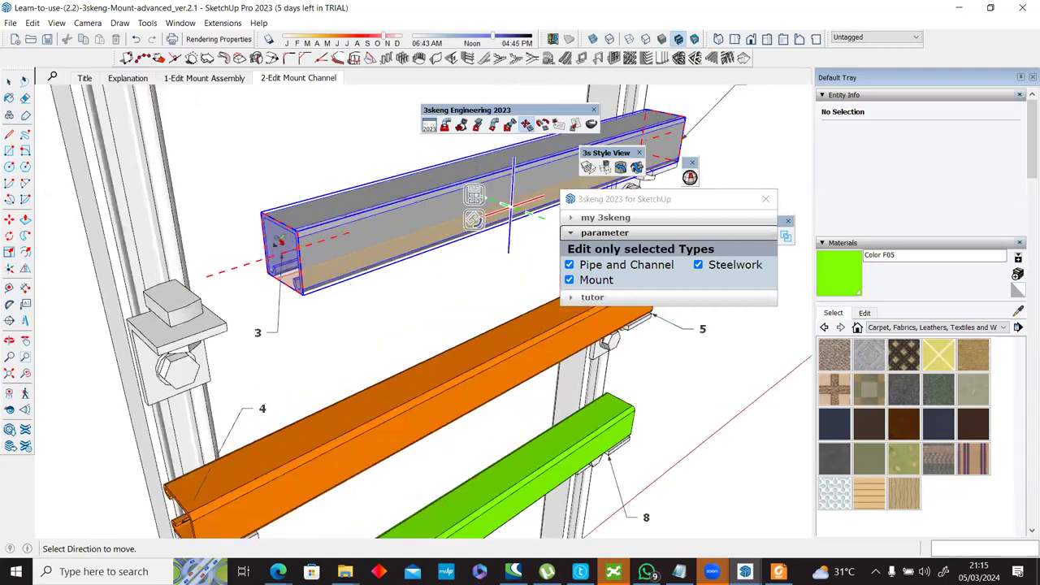
pyautogui.click(219, 315)
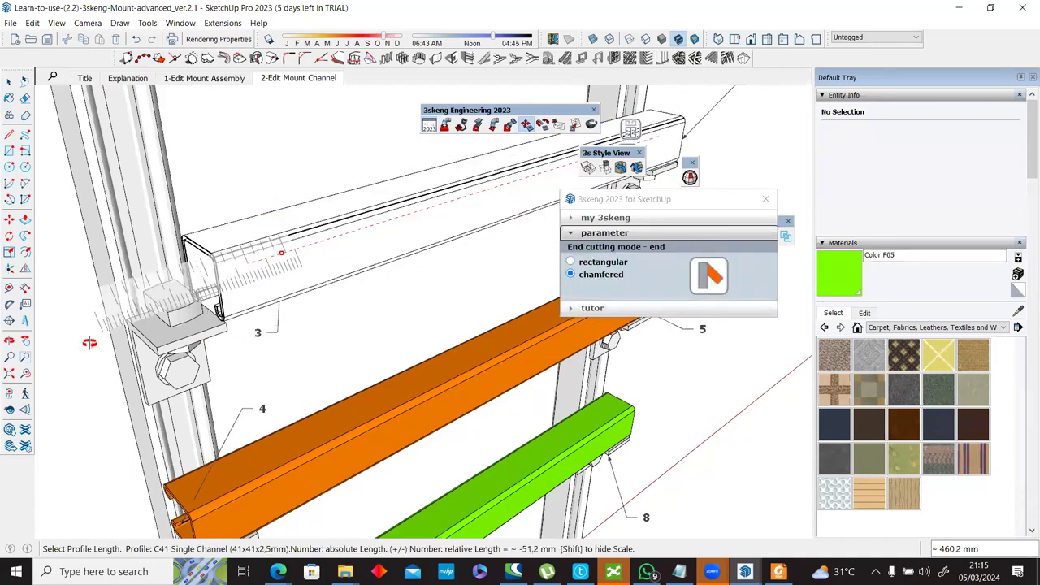
pyautogui.moveTo(170, 261); pyautogui.dragTo(171, 269, button='middle')
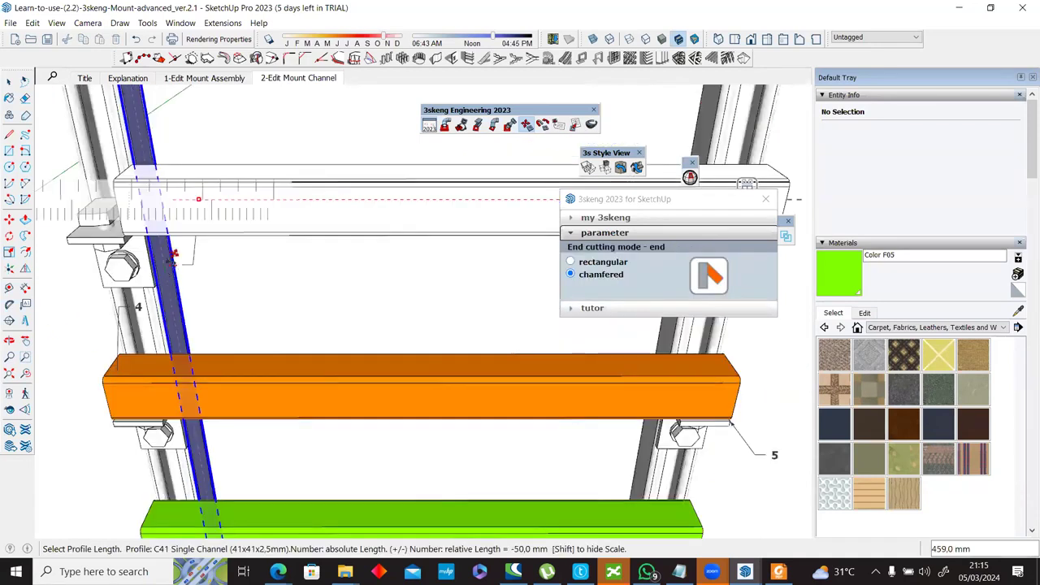
pyautogui.click(159, 324)
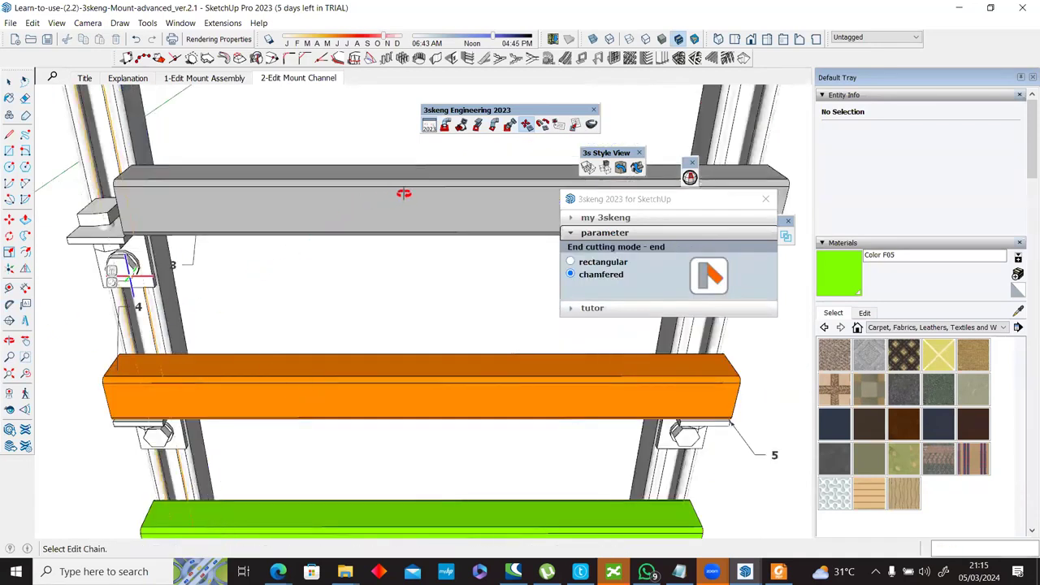
pyautogui.moveTo(403, 194); pyautogui.dragTo(400, 199, button='middle')
pyautogui.moveTo(299, 268); pyautogui.dragTo(363, 332, button='middle')
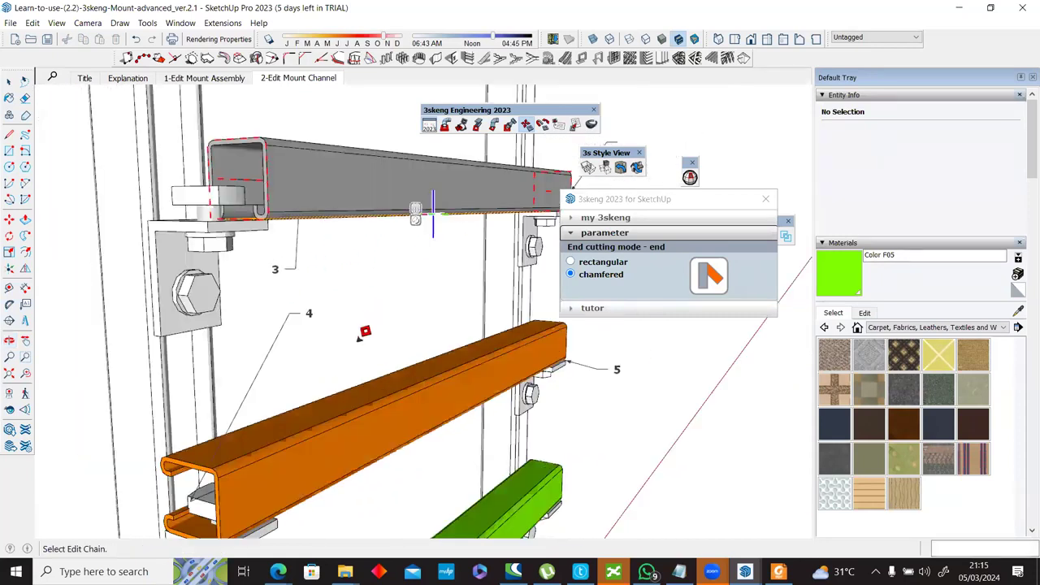
# Step: Move the orange channel about 102 mm straight down, off its brackets and just above the green channel
pyautogui.click(320, 358)
pyautogui.scroll(2, 388, 322)
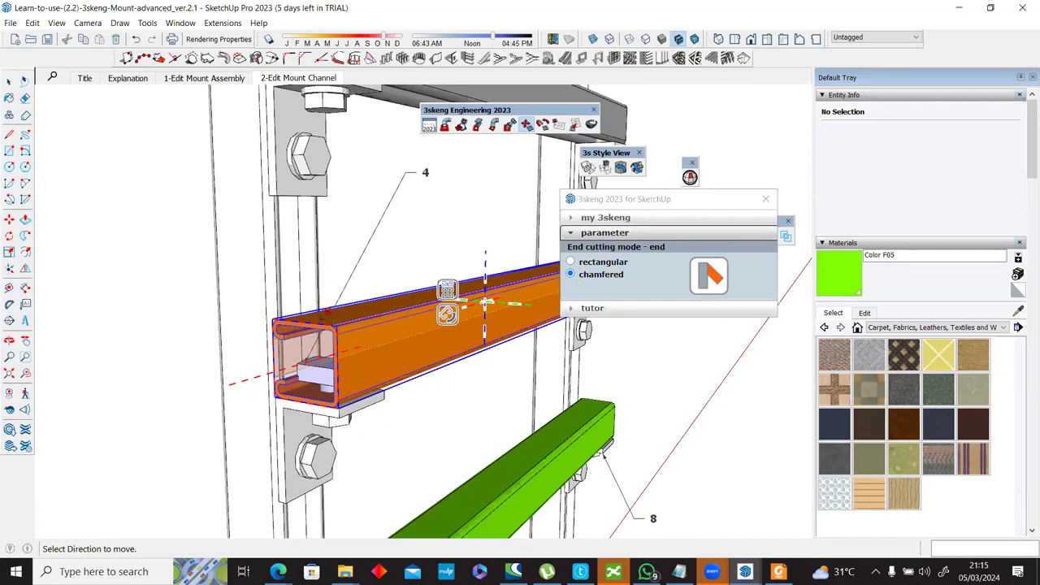
pyautogui.click(485, 303)
pyautogui.moveTo(375, 325); pyautogui.dragTo(399, 292, button='middle')
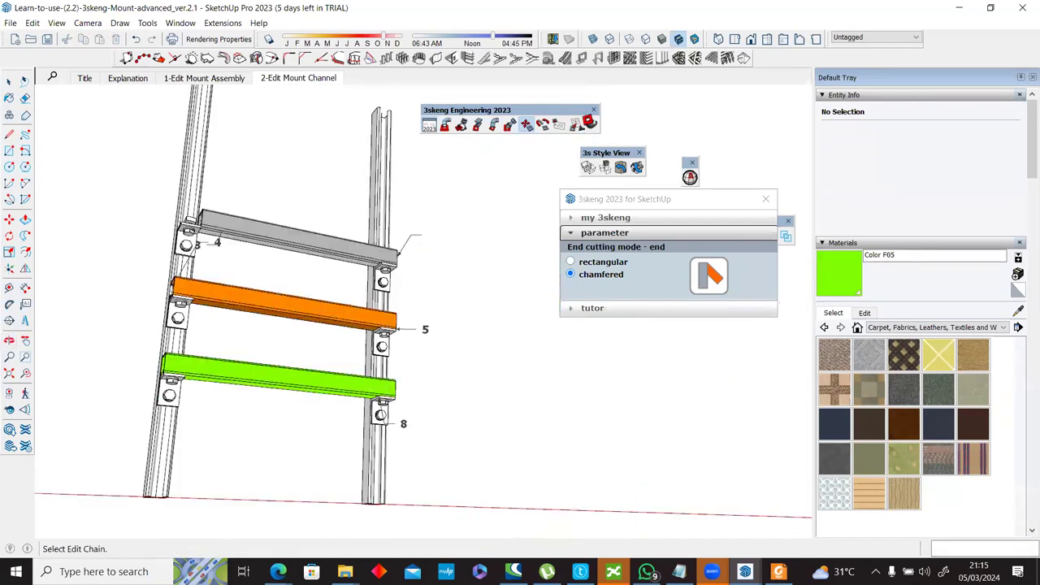
pyautogui.moveTo(491, 192); pyautogui.dragTo(452, 333, button='middle')
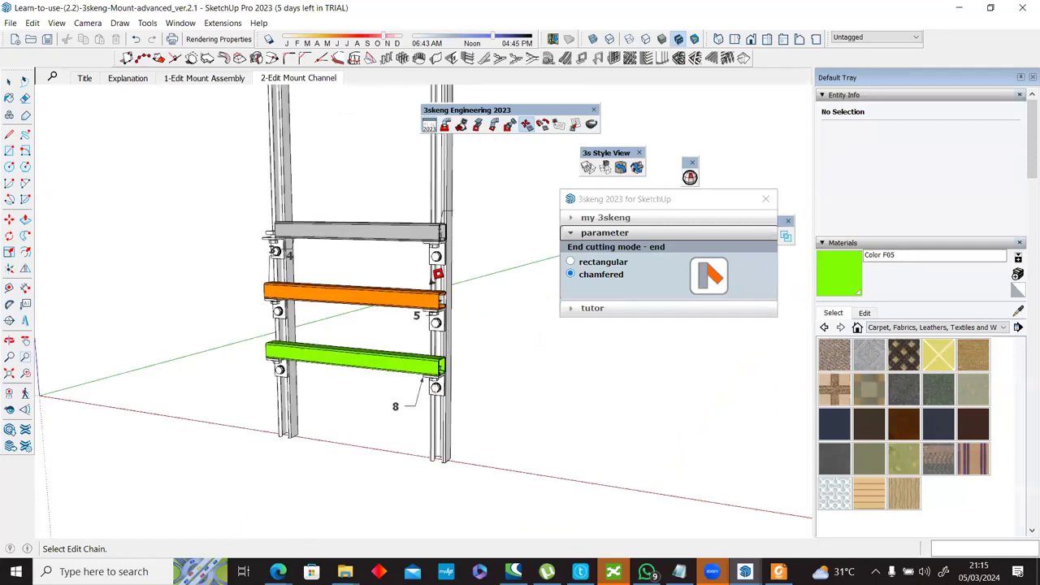
pyautogui.scroll(3, 439, 260)
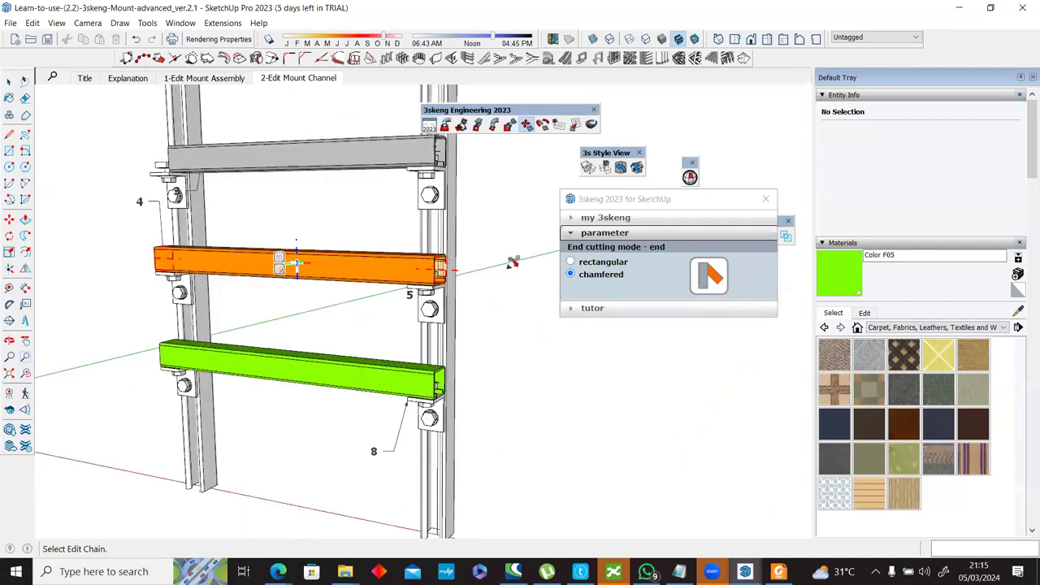
pyautogui.click(333, 254)
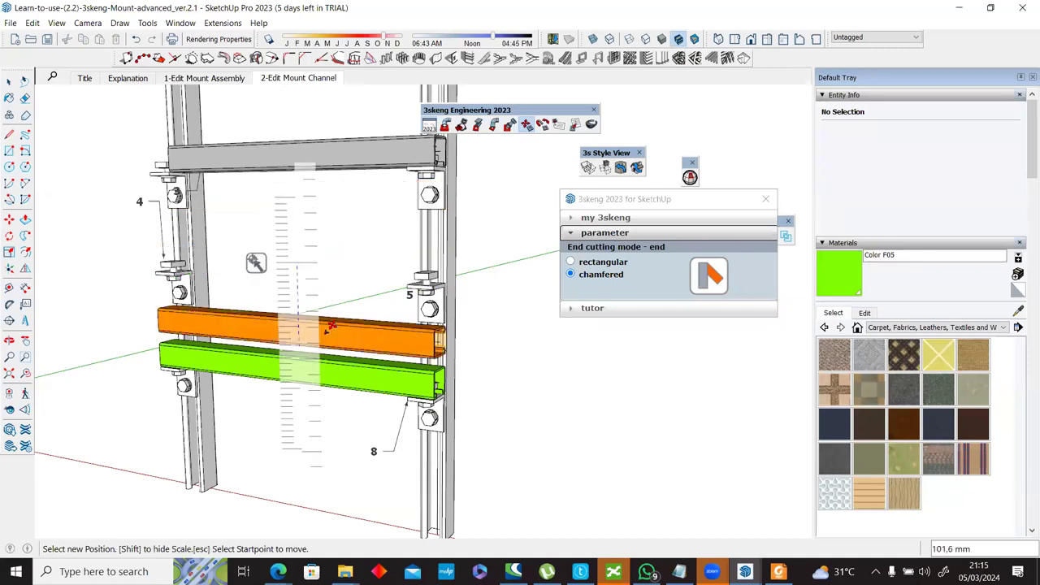
pyautogui.click(491, 331)
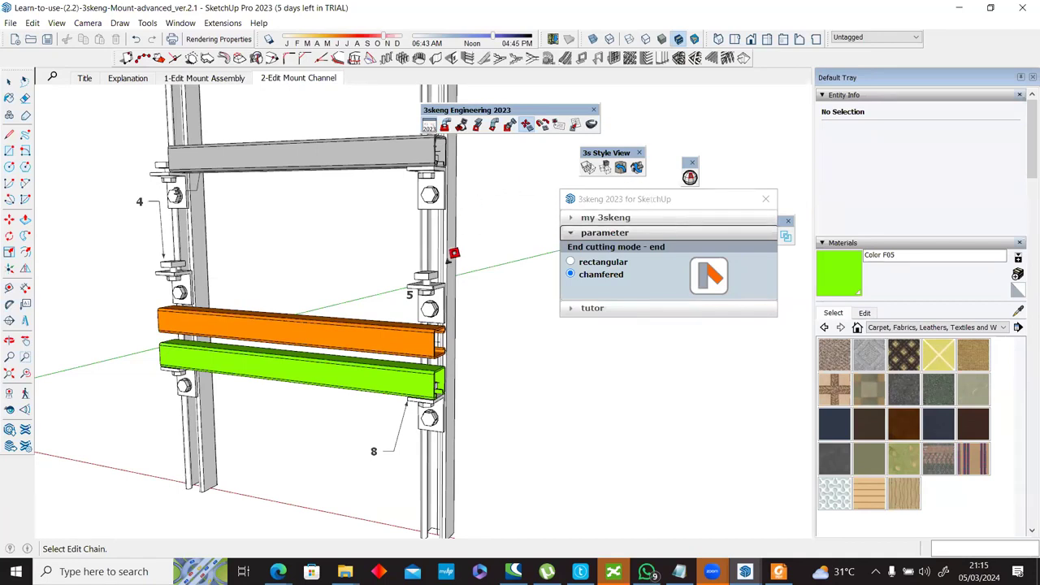
pyautogui.moveTo(386, 341); pyautogui.dragTo(463, 277, button='middle')
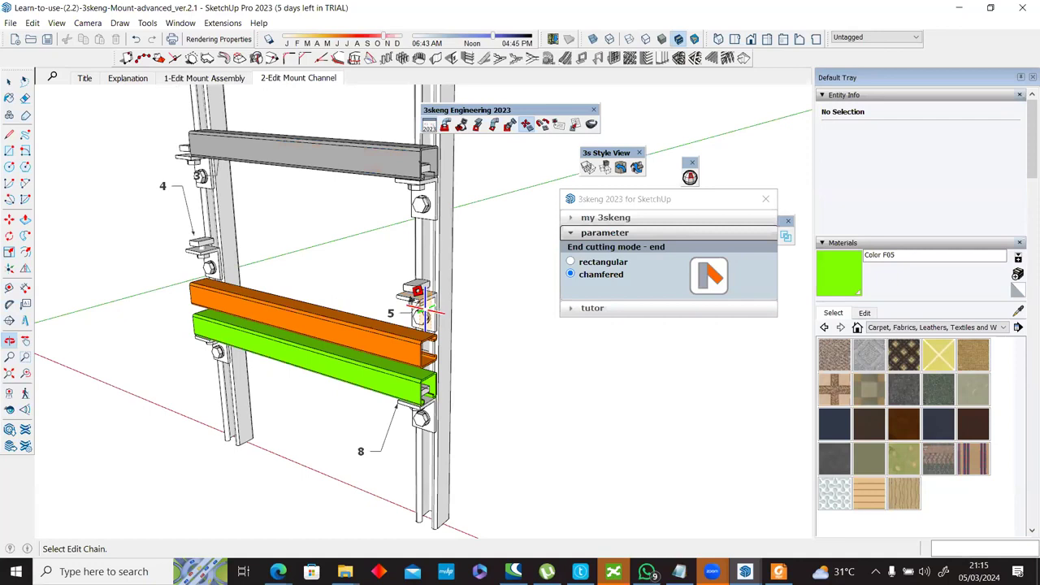
pyautogui.moveTo(476, 214); pyautogui.dragTo(403, 317, button='middle')
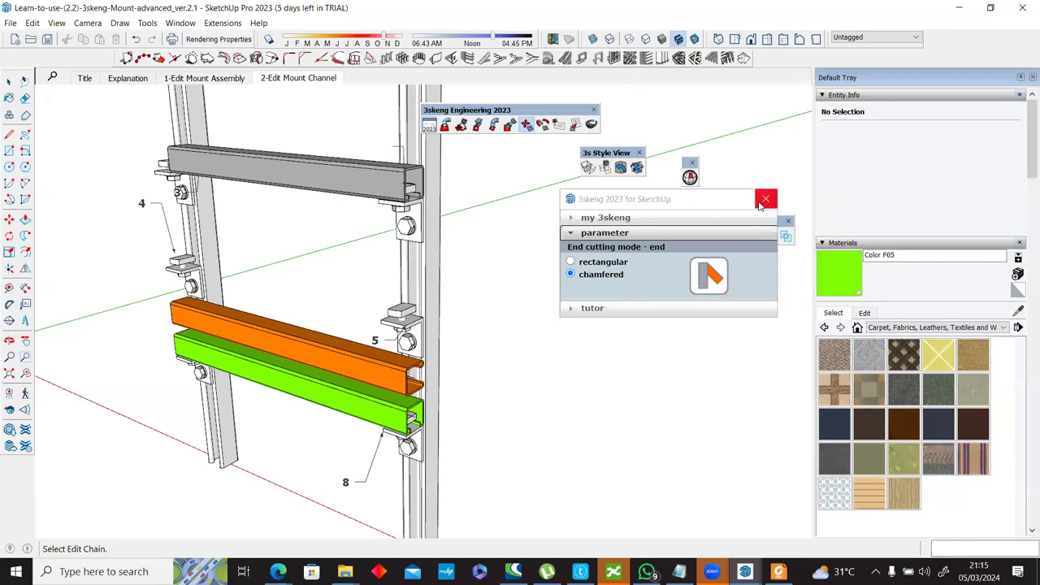
pyautogui.scroll(-3, 337, 257)
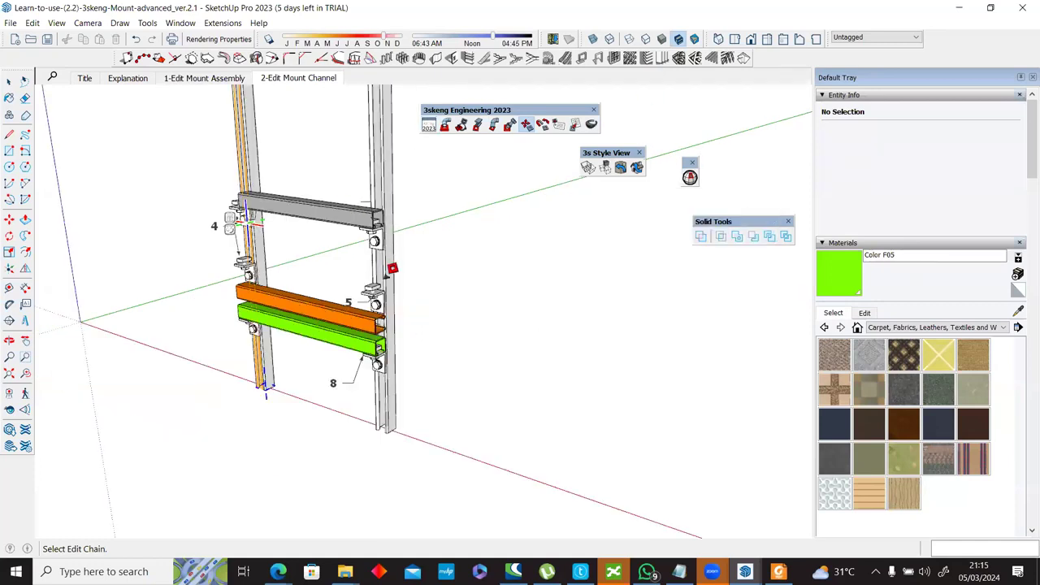
pyautogui.scroll(3, 339, 210)
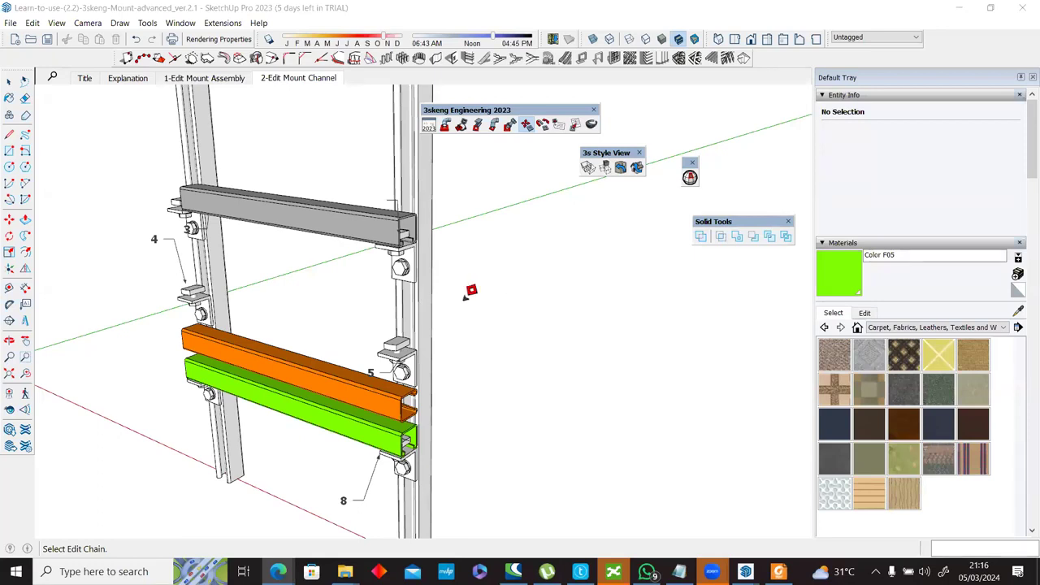
# Step: Select the whole mount frame and view its BOM Mount (Totals) list in 3skeng, closing with the frame deselected
pyautogui.scroll(-3, 465, 296)
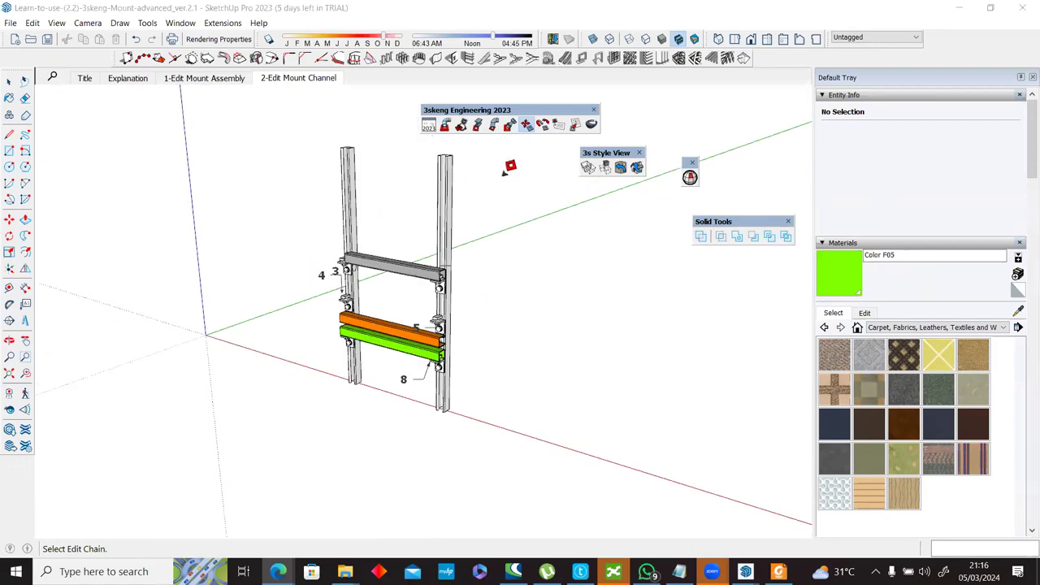
pyautogui.click(591, 123)
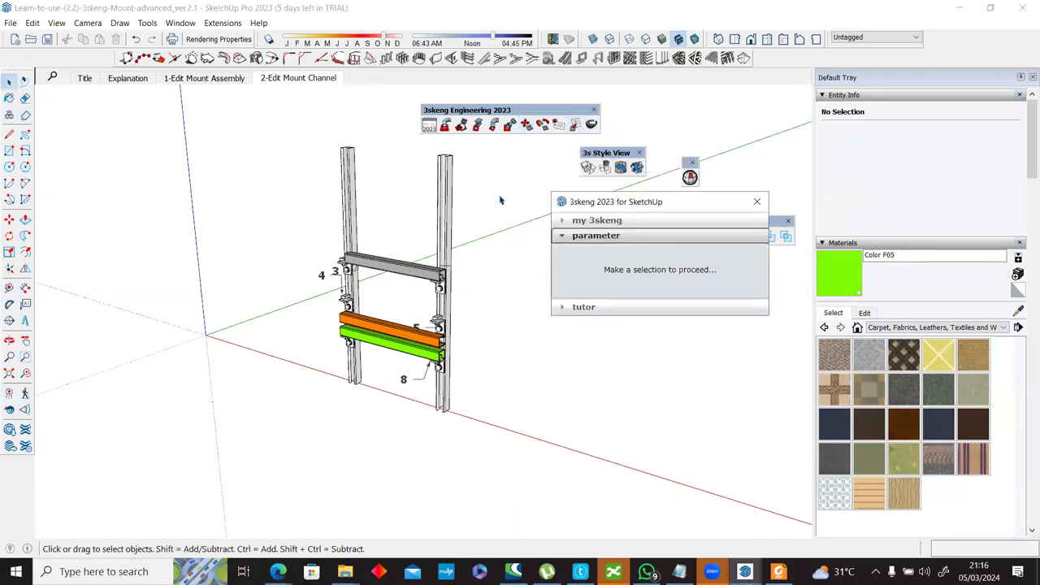
pyautogui.moveTo(321, 433); pyautogui.dragTo(309, 437)
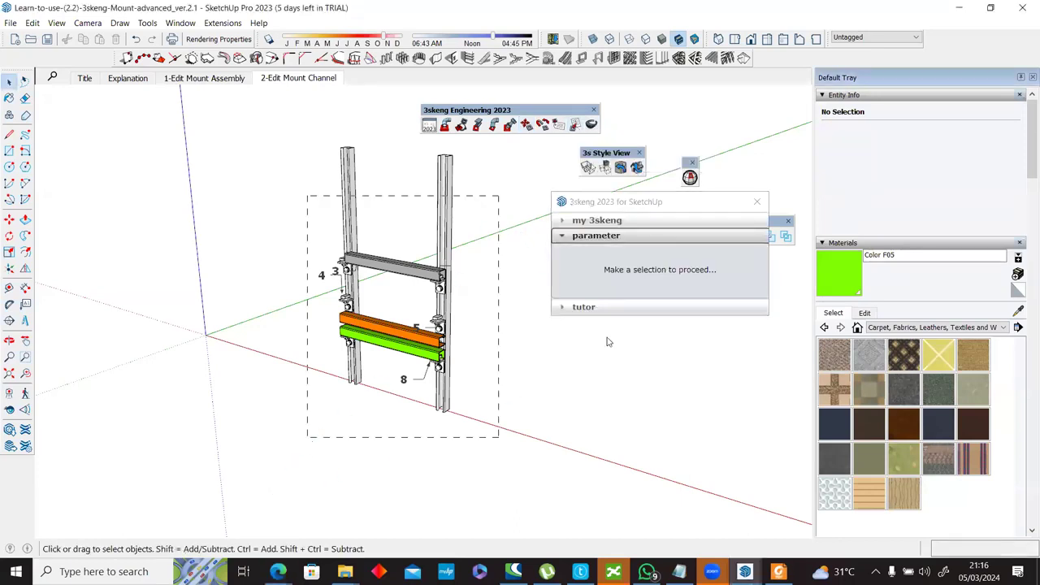
pyautogui.click(594, 252)
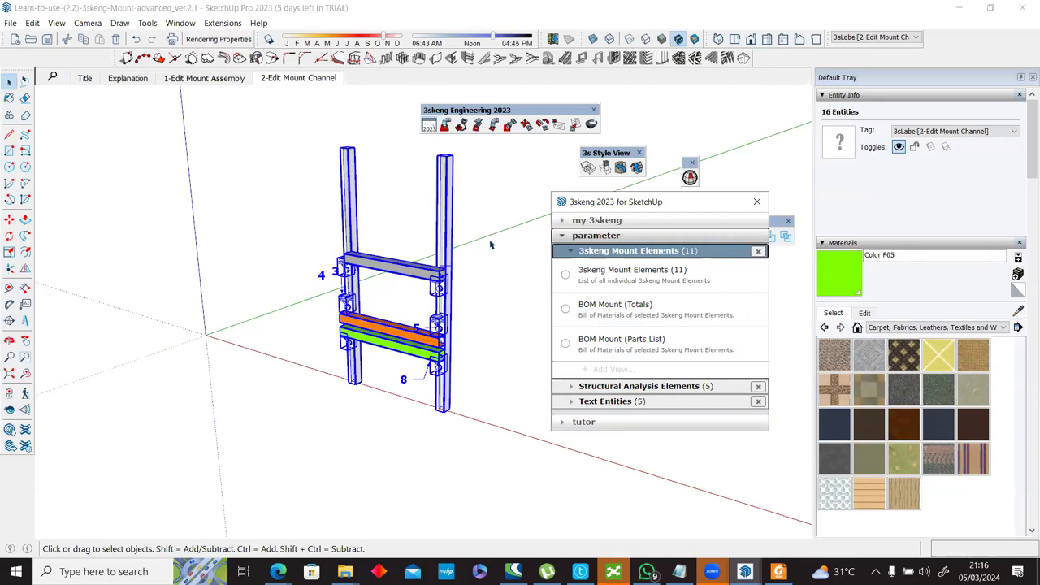
pyautogui.click(586, 390)
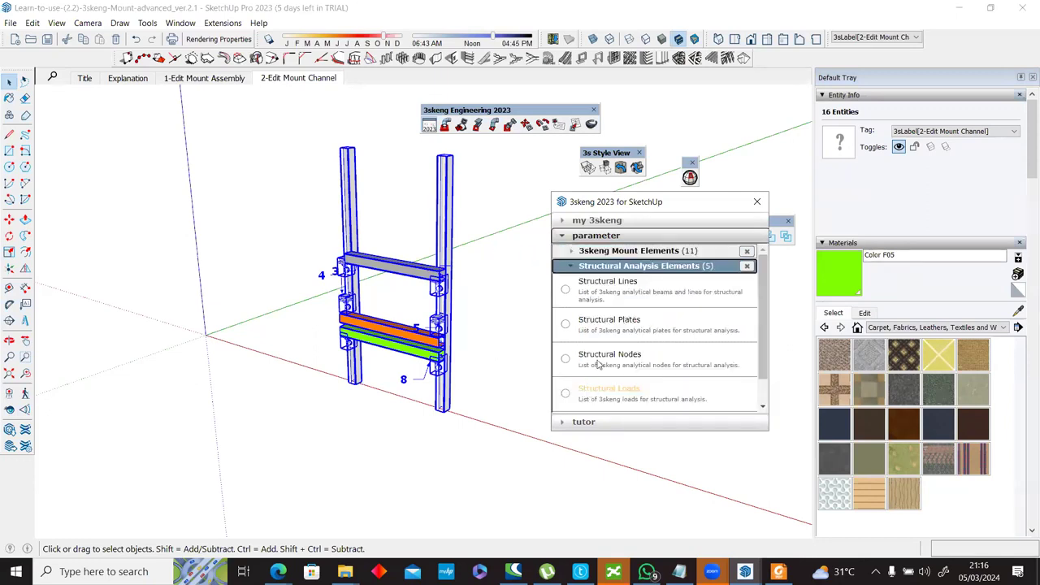
pyautogui.click(601, 252)
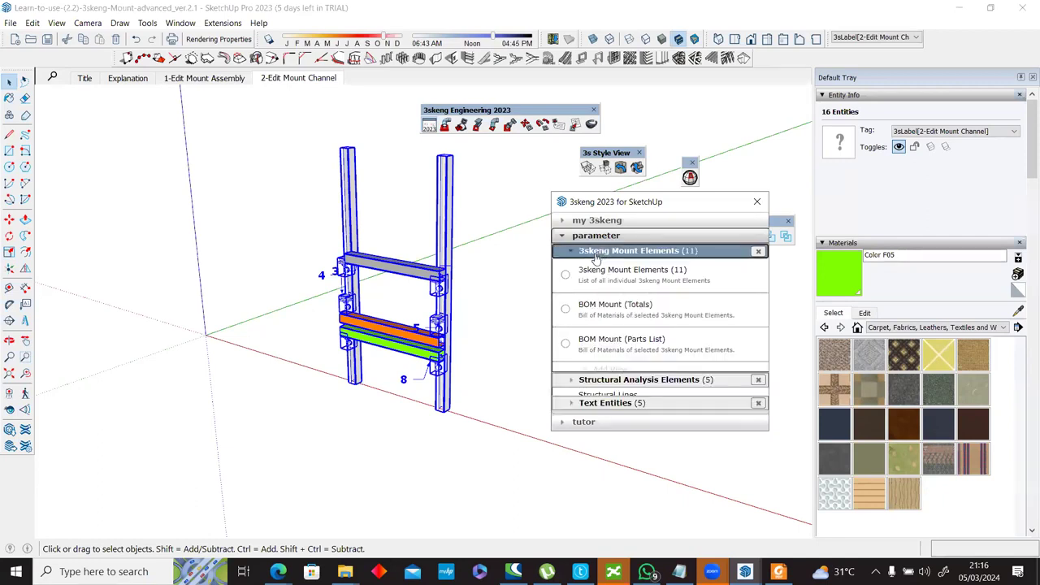
pyautogui.click(566, 313)
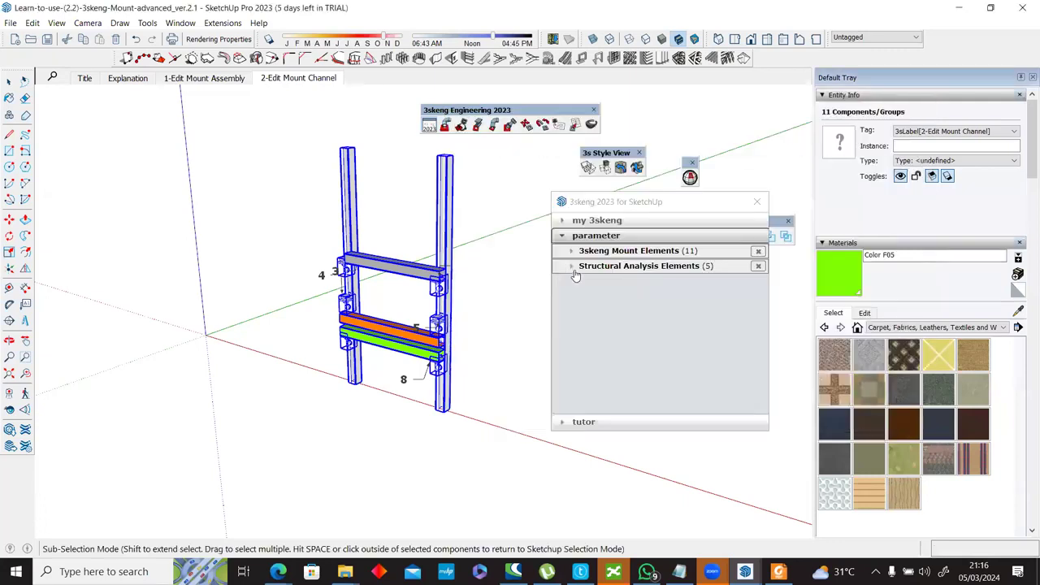
pyautogui.click(10, 83)
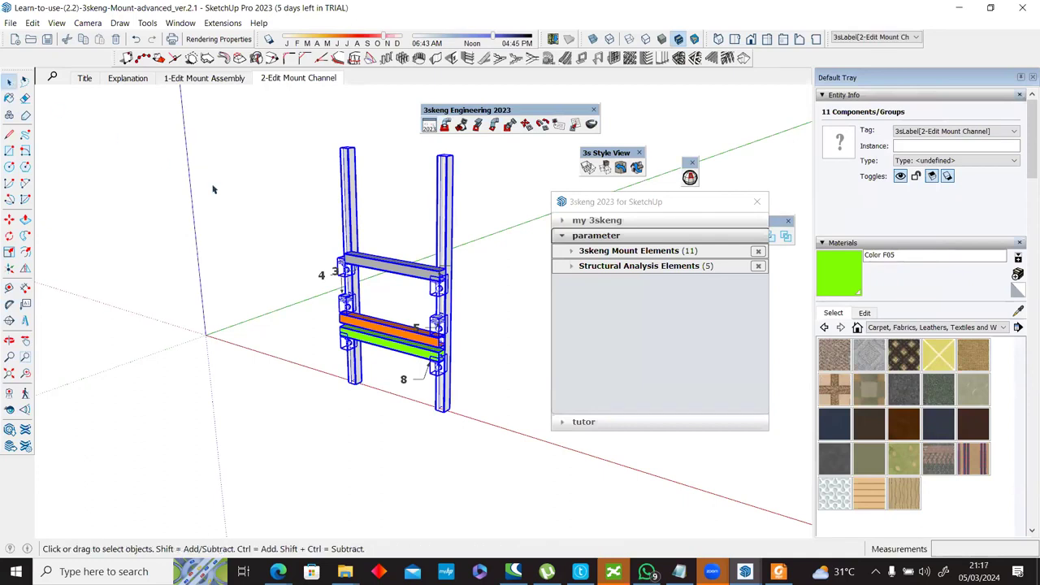
pyautogui.click(281, 208)
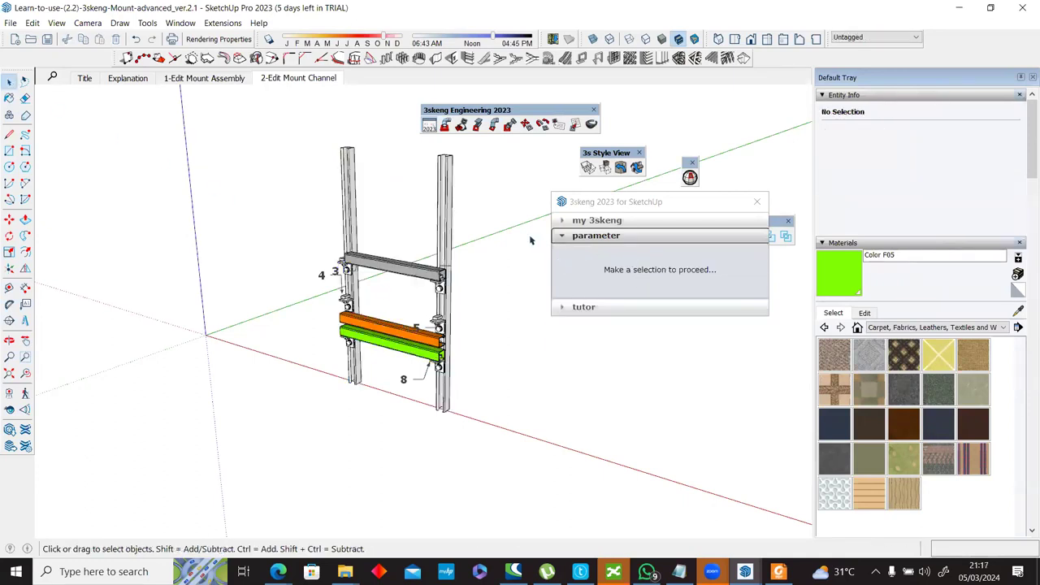
# Step: Reselect the whole mount frame with its labels and show the BOM Mount (Parts List) for its mount elements
pyautogui.moveTo(513, 217); pyautogui.dragTo(300, 420)
pyautogui.scroll(2, 440, 254)
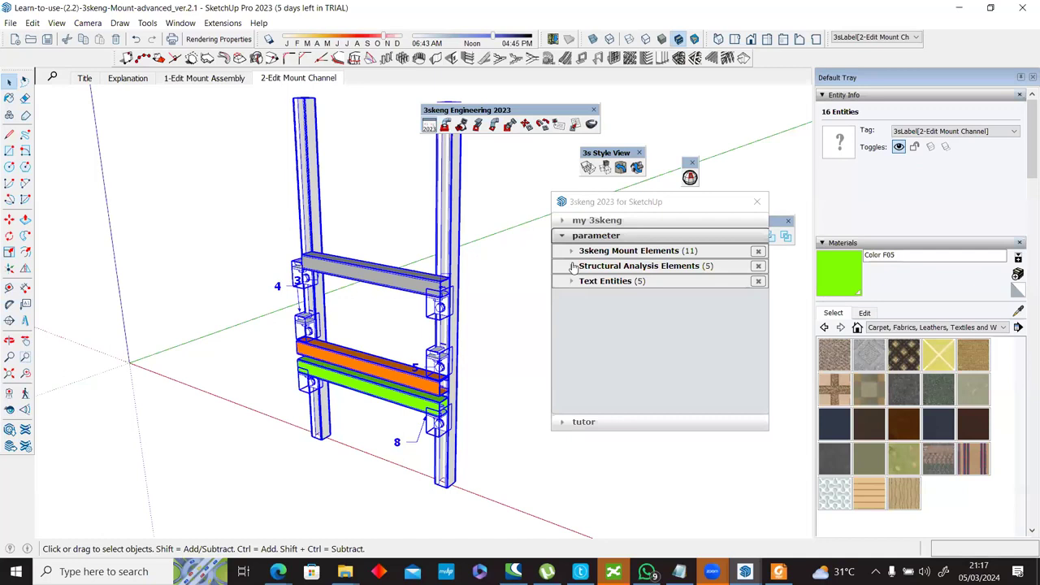
pyautogui.click(573, 265)
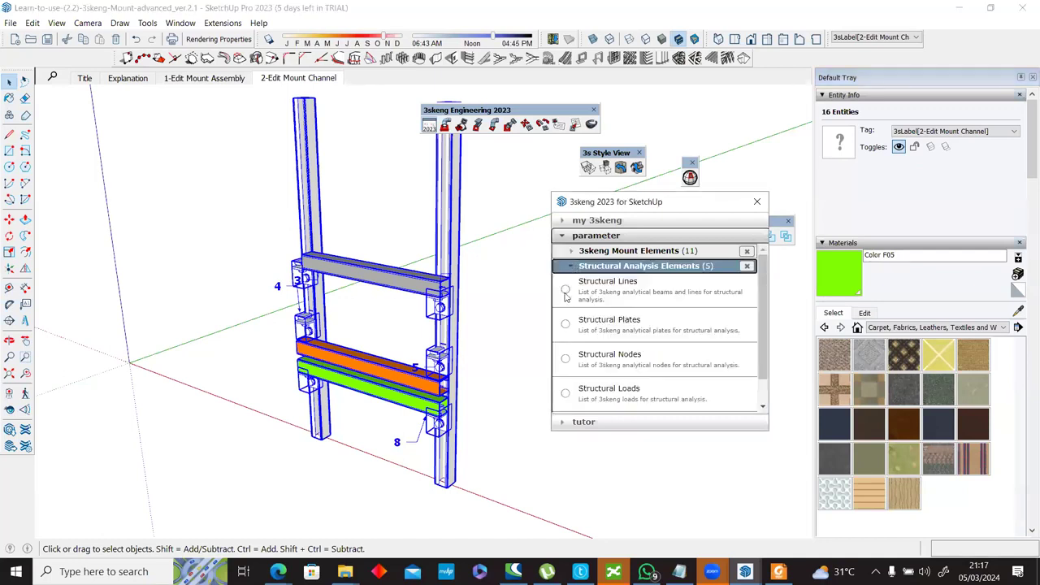
pyautogui.click(570, 252)
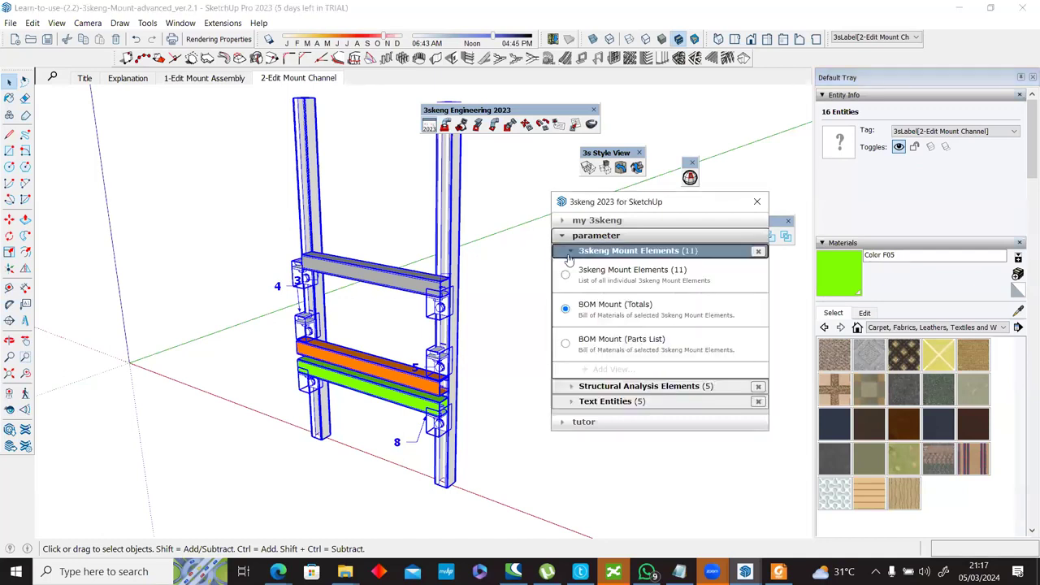
pyautogui.click(565, 365)
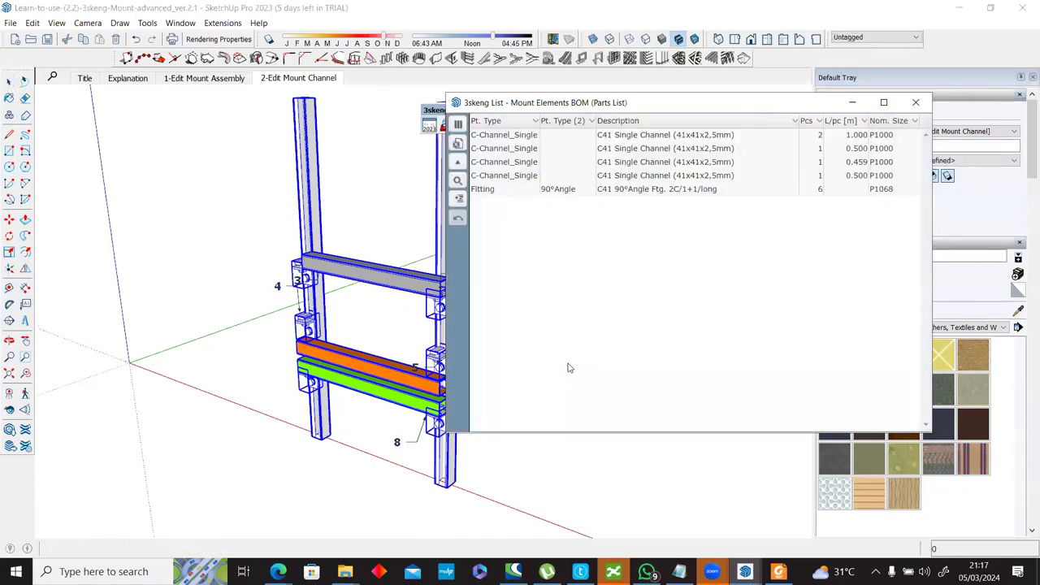
# Step: Highlight the 90°Angle fitting and the C41 single channel entries one by one in the parts list to locate them in the model
pyautogui.click(579, 192)
pyautogui.click(579, 192)
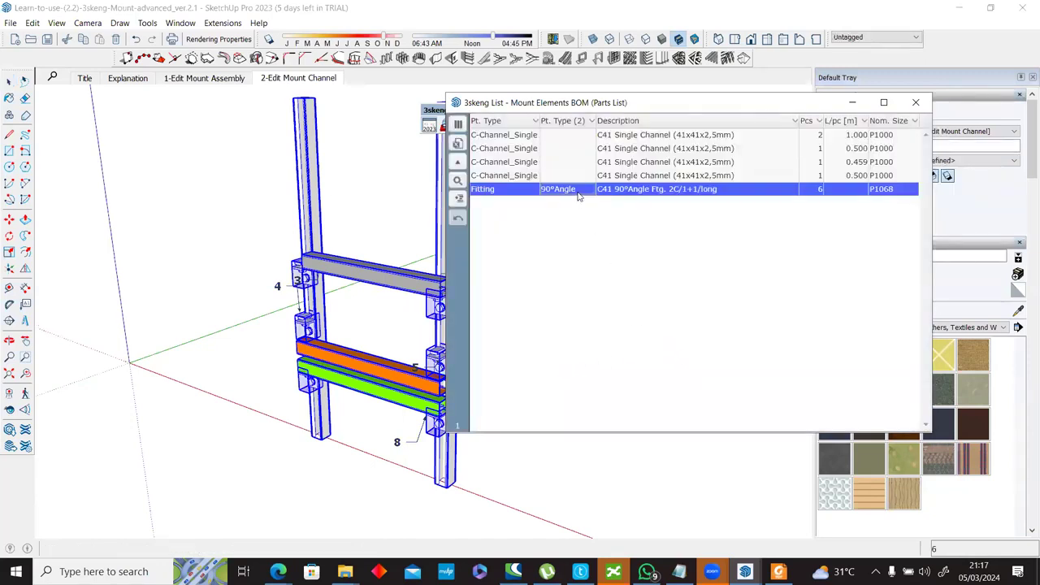
pyautogui.click(642, 151)
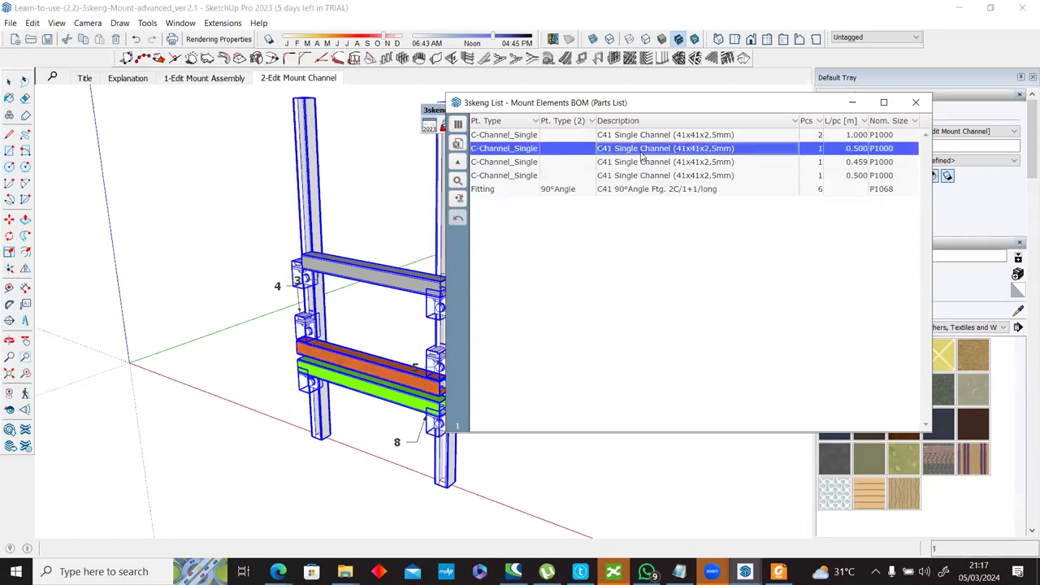
pyautogui.click(642, 140)
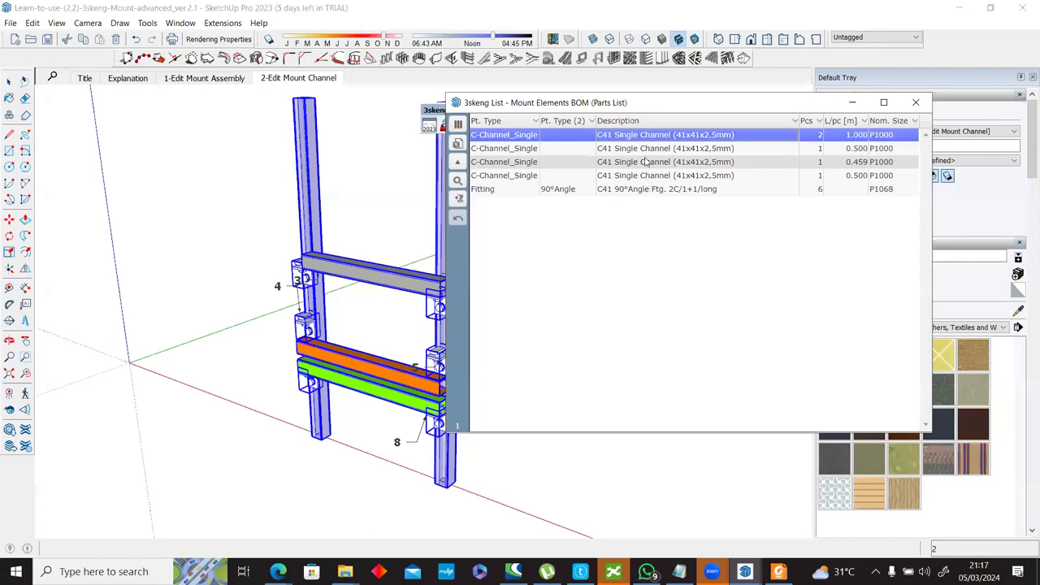
pyautogui.click(646, 174)
pyautogui.click(638, 163)
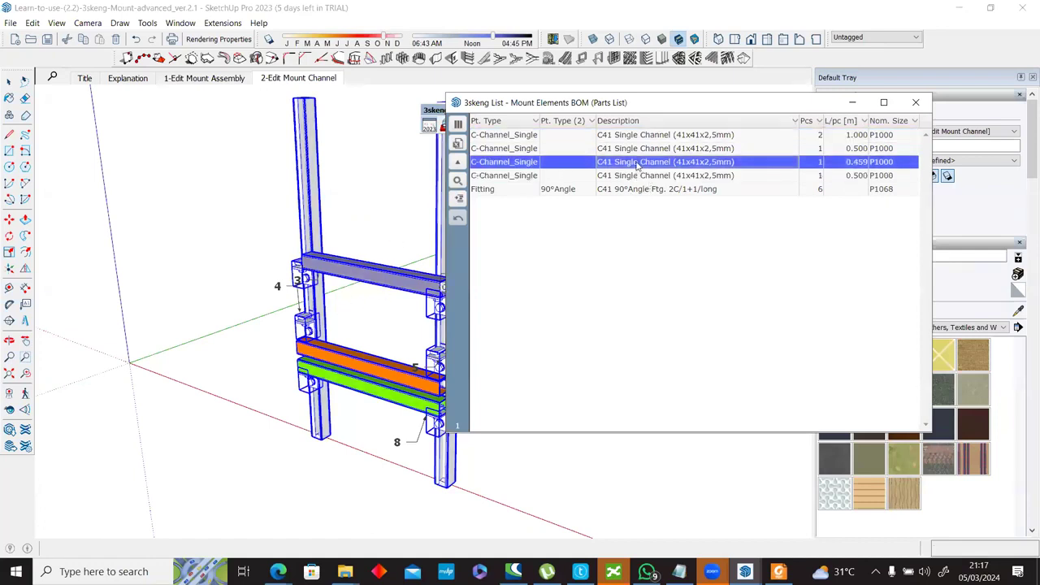
# Step: View the parts list's spreadsheet editor and cancel it, closing the list and clearing the frame selection
pyautogui.rightClick(638, 163)
pyautogui.click(650, 168)
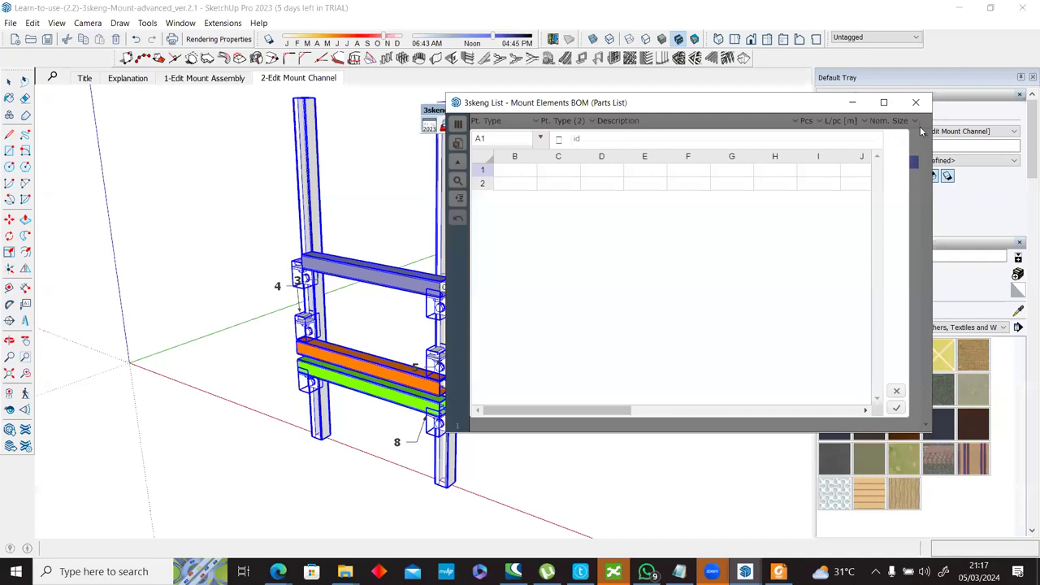
pyautogui.click(898, 395)
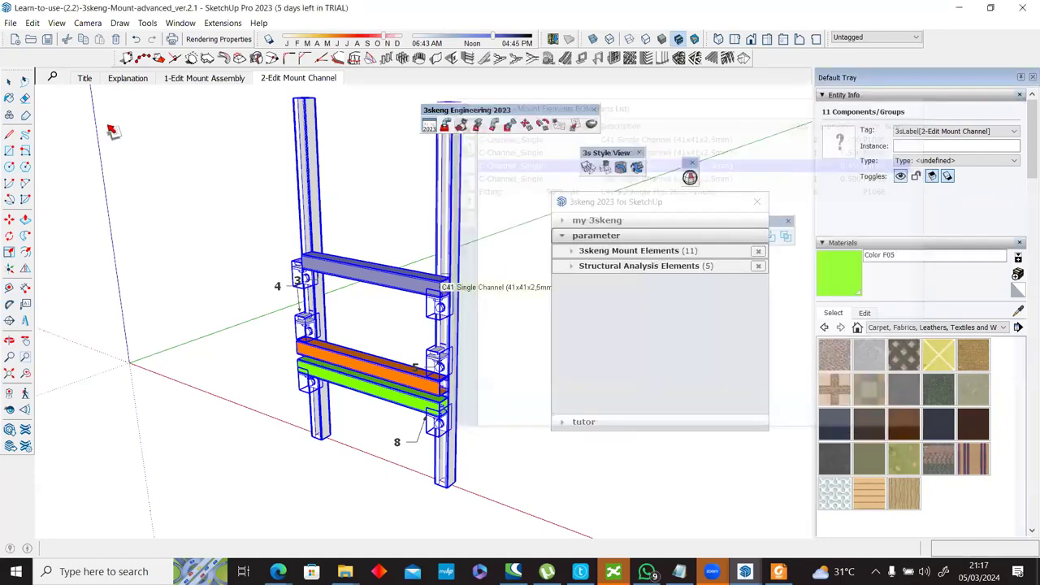
pyautogui.click(12, 83)
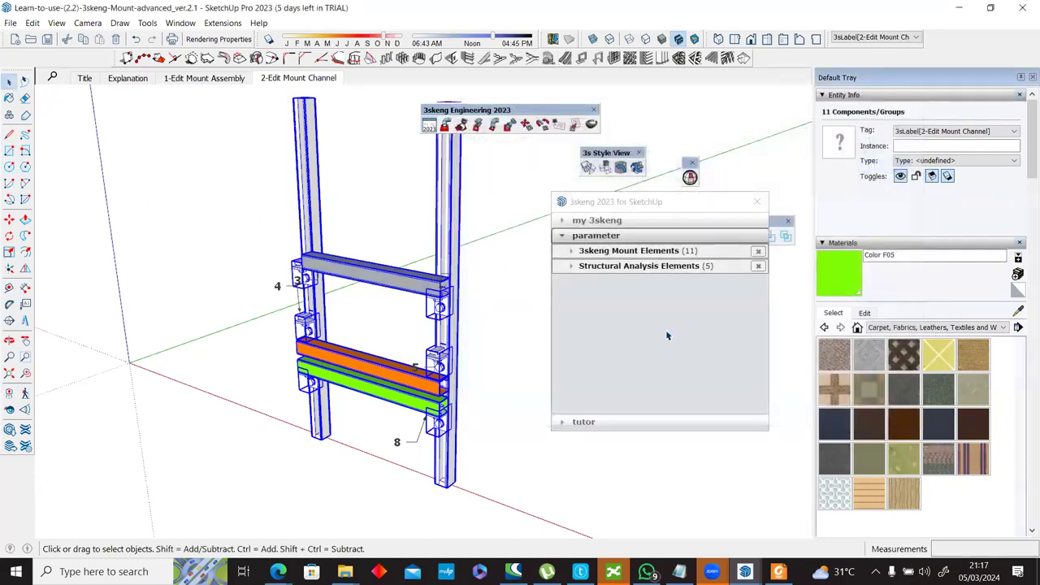
pyautogui.click(149, 200)
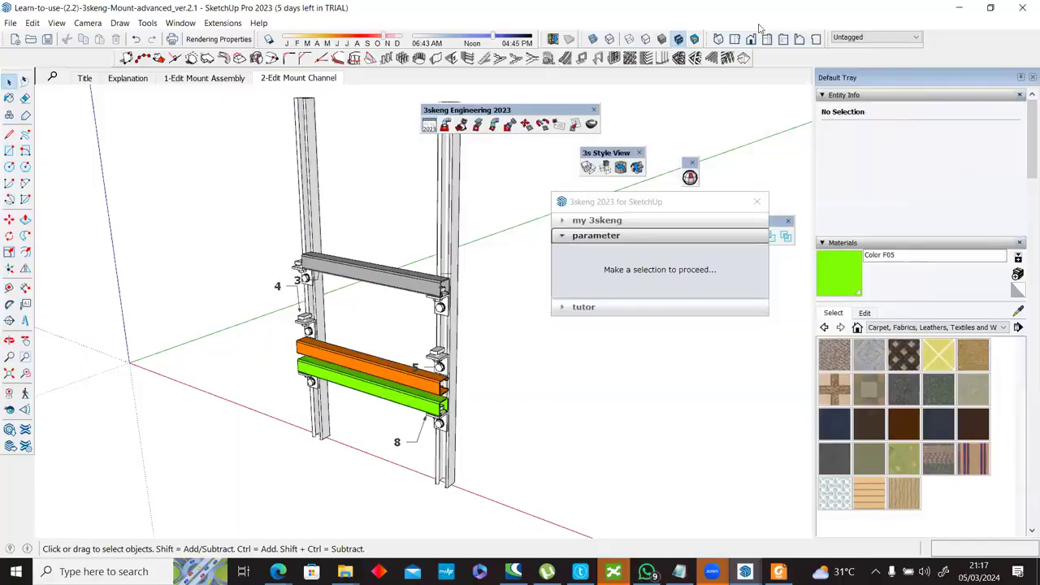